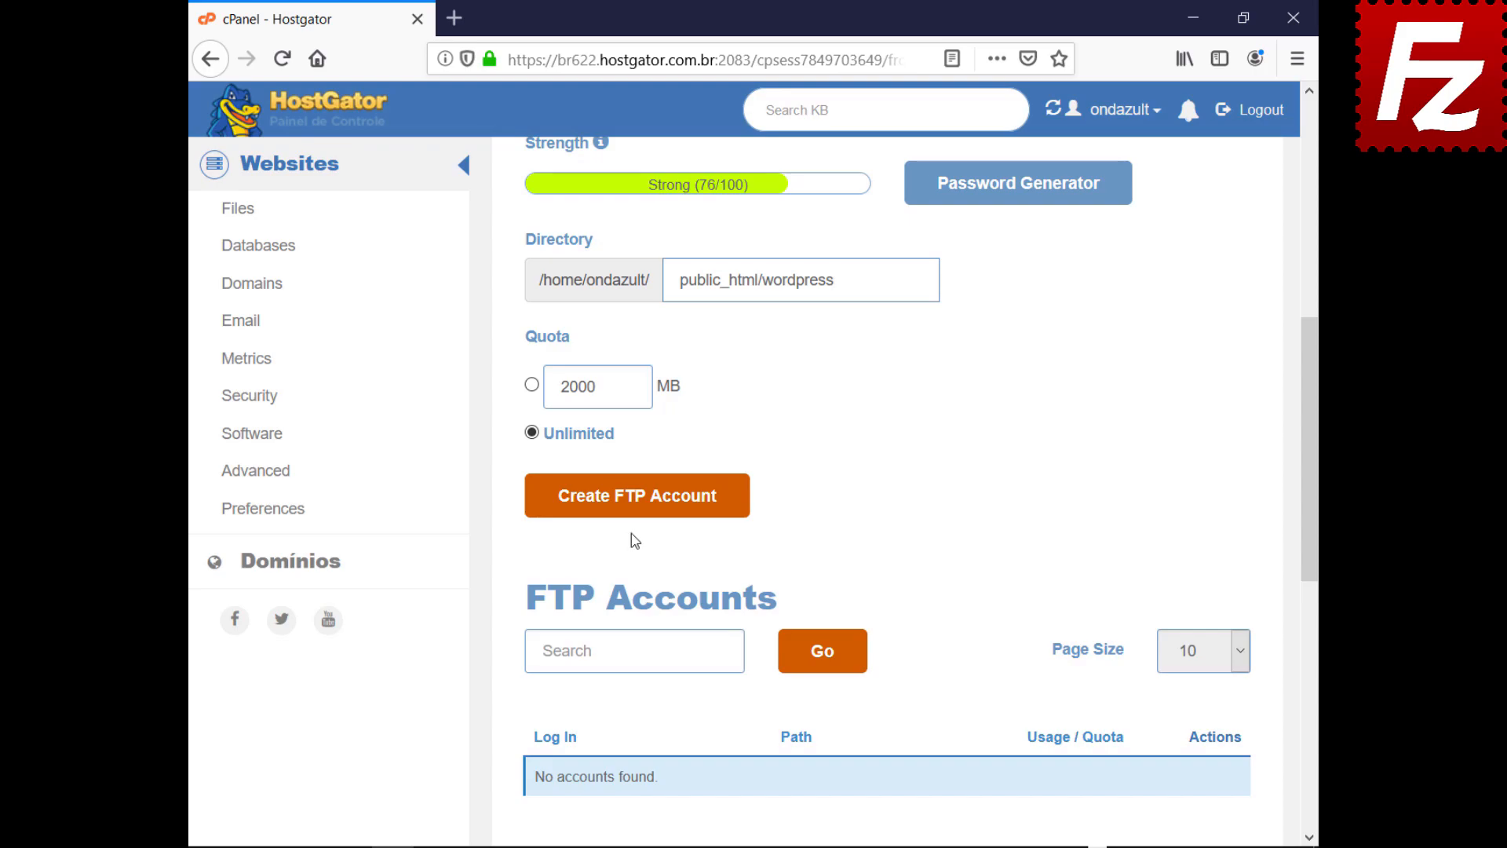
Step: Create the cPanel FTP account for public_html/wordpress with unlimited quota
click(633, 506)
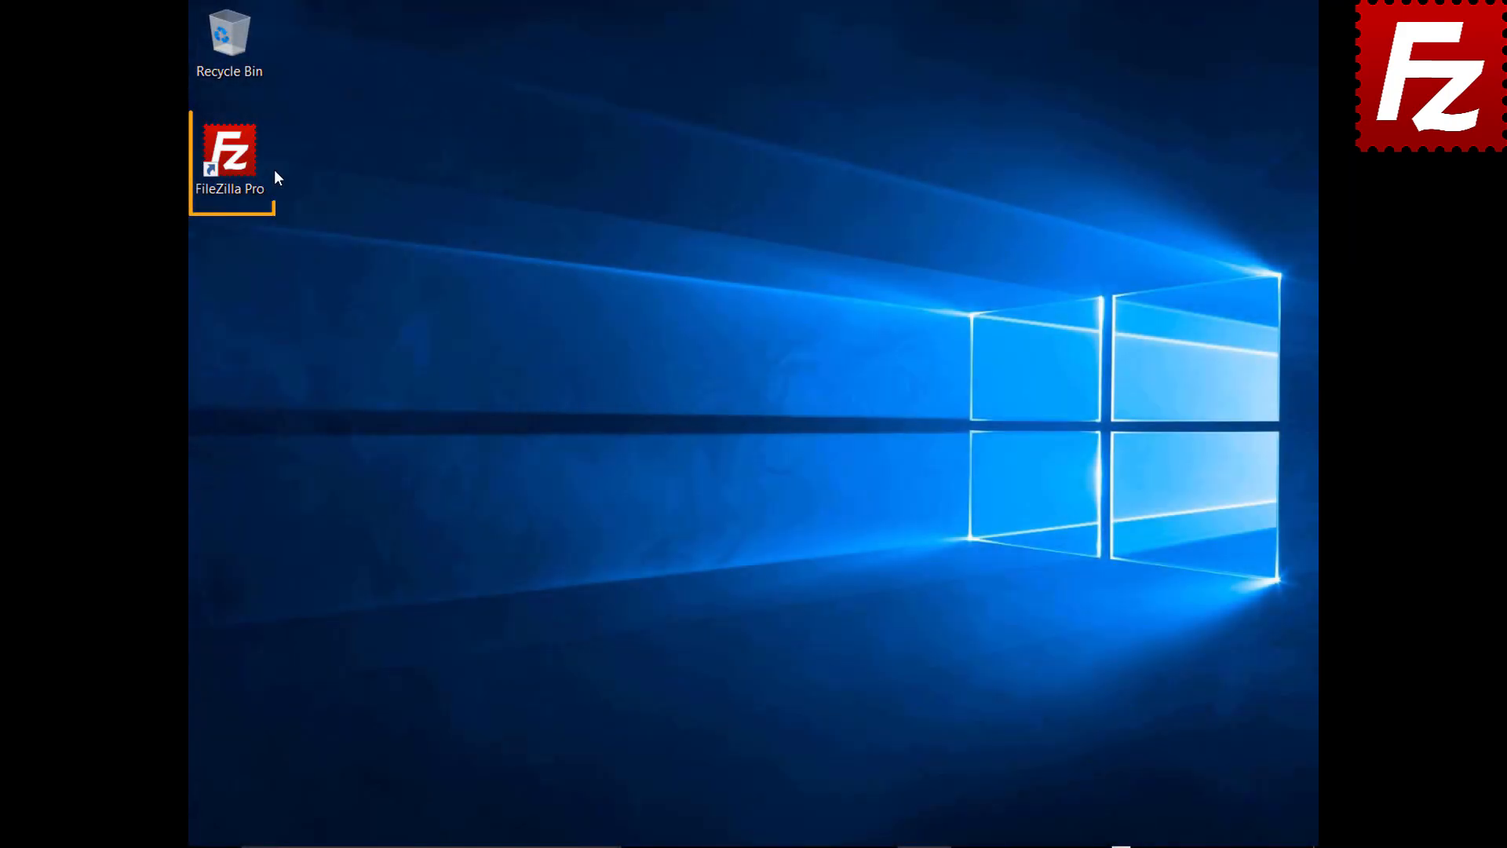
Step: Launch FileZilla Pro and add a new Site Manager entry named 'Wordpress'
double_click(238, 163)
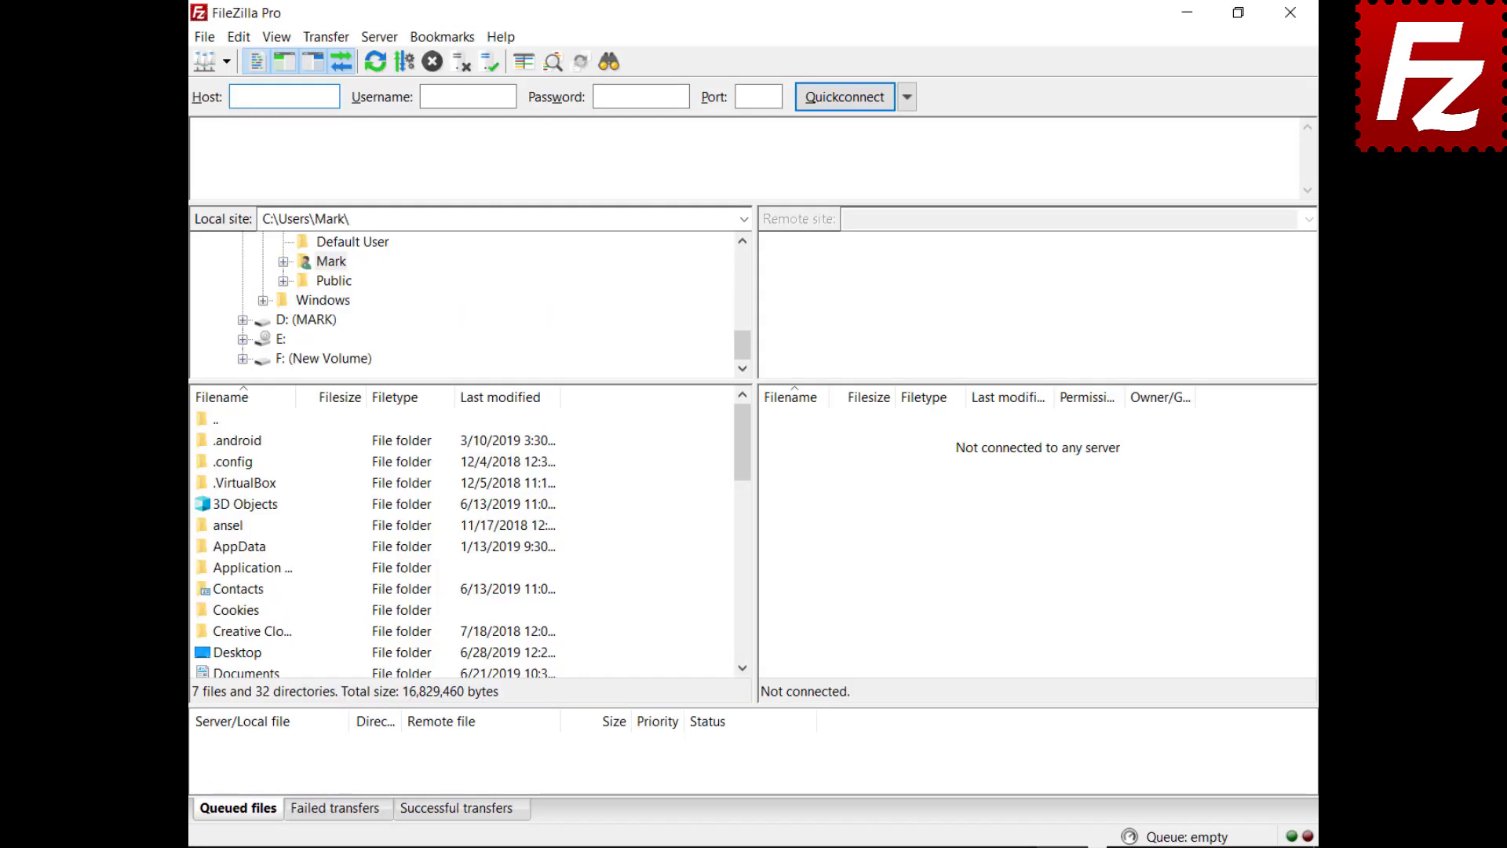
click(204, 42)
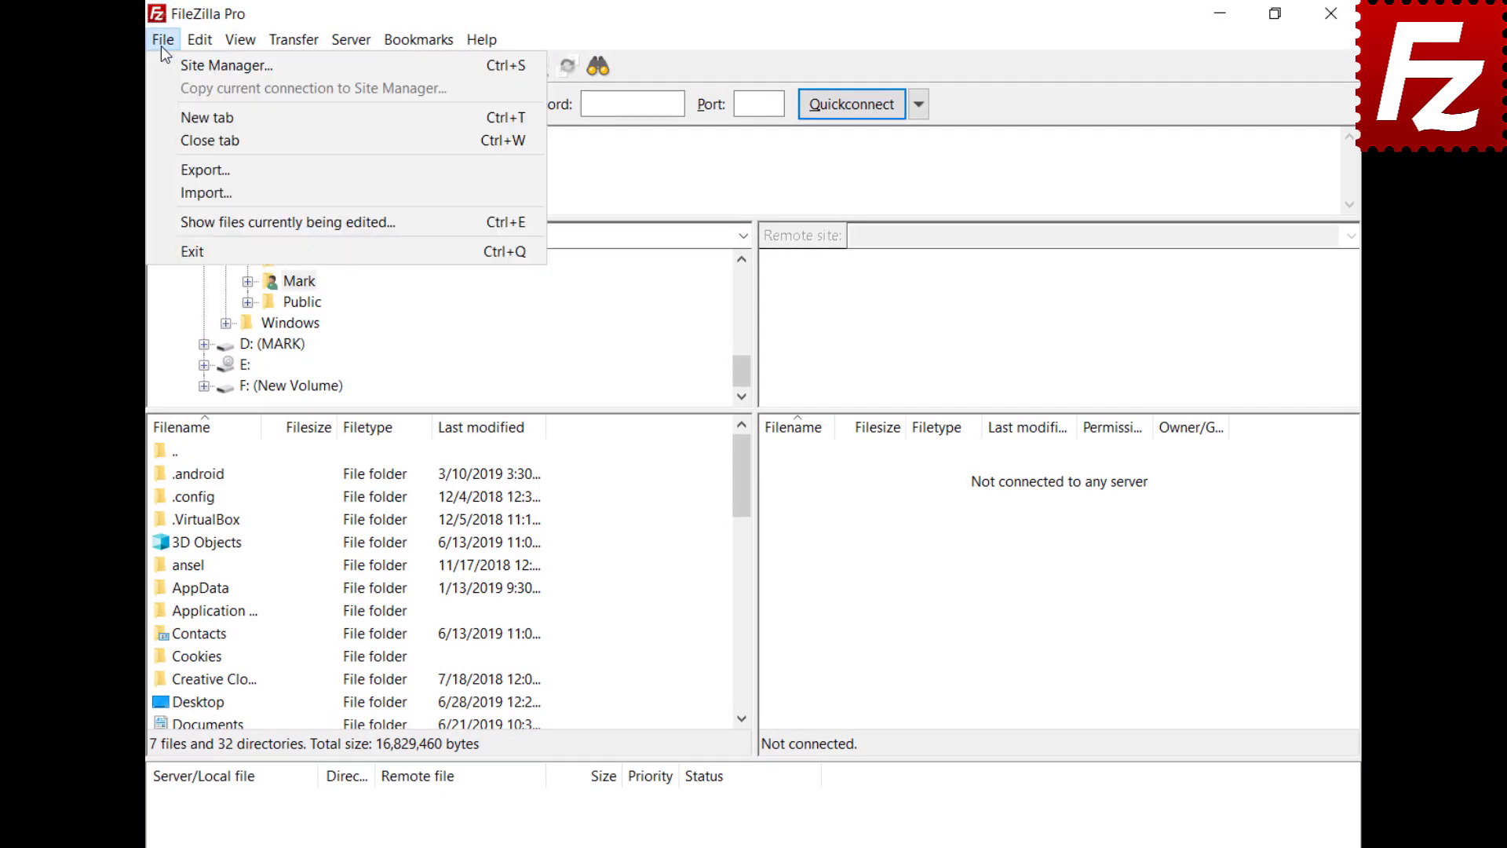
click(164, 61)
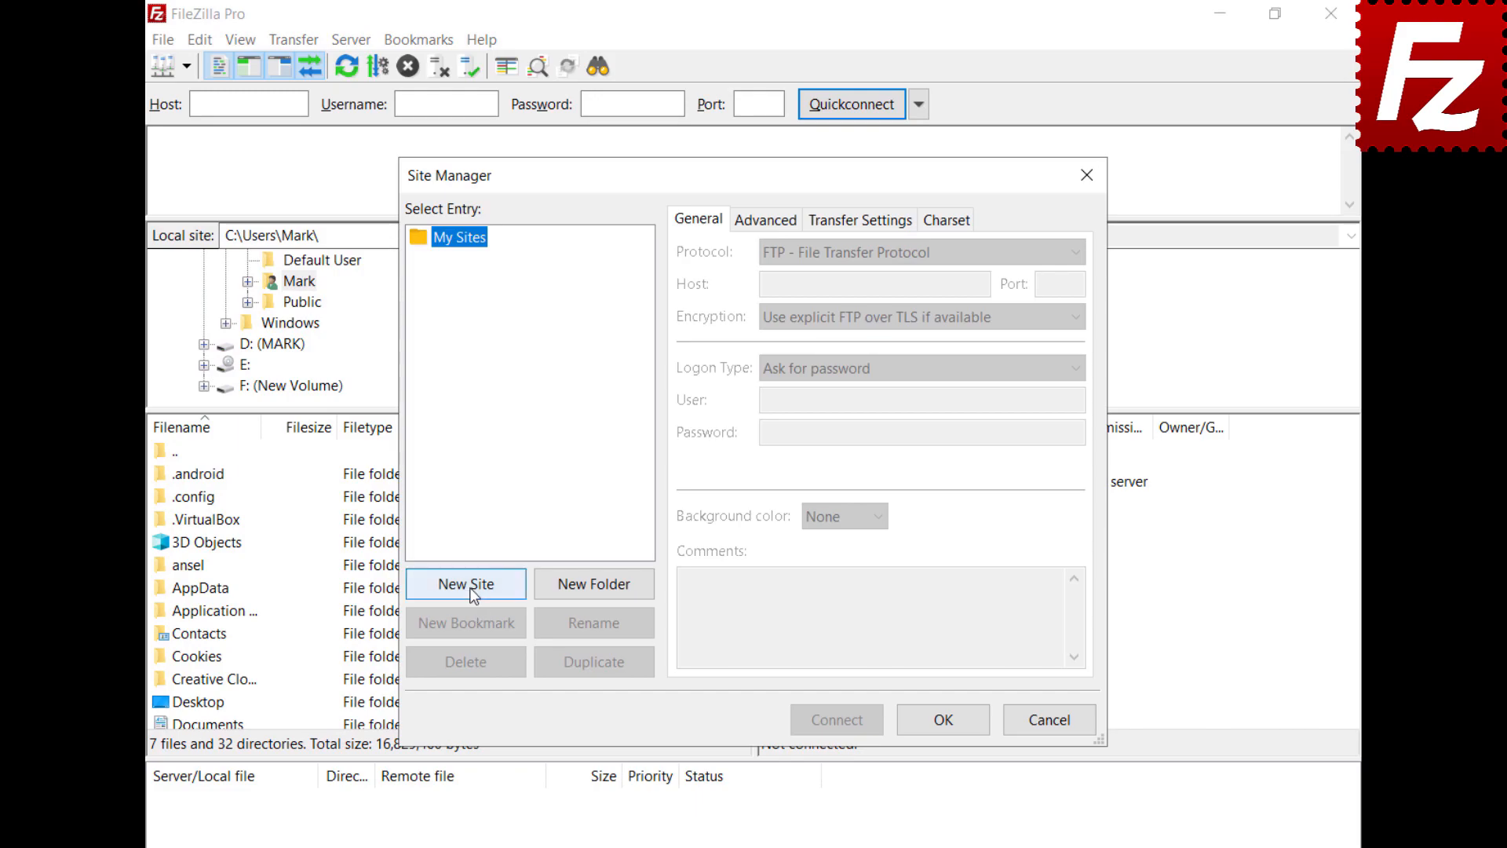
click(467, 584)
text(Wordpres)
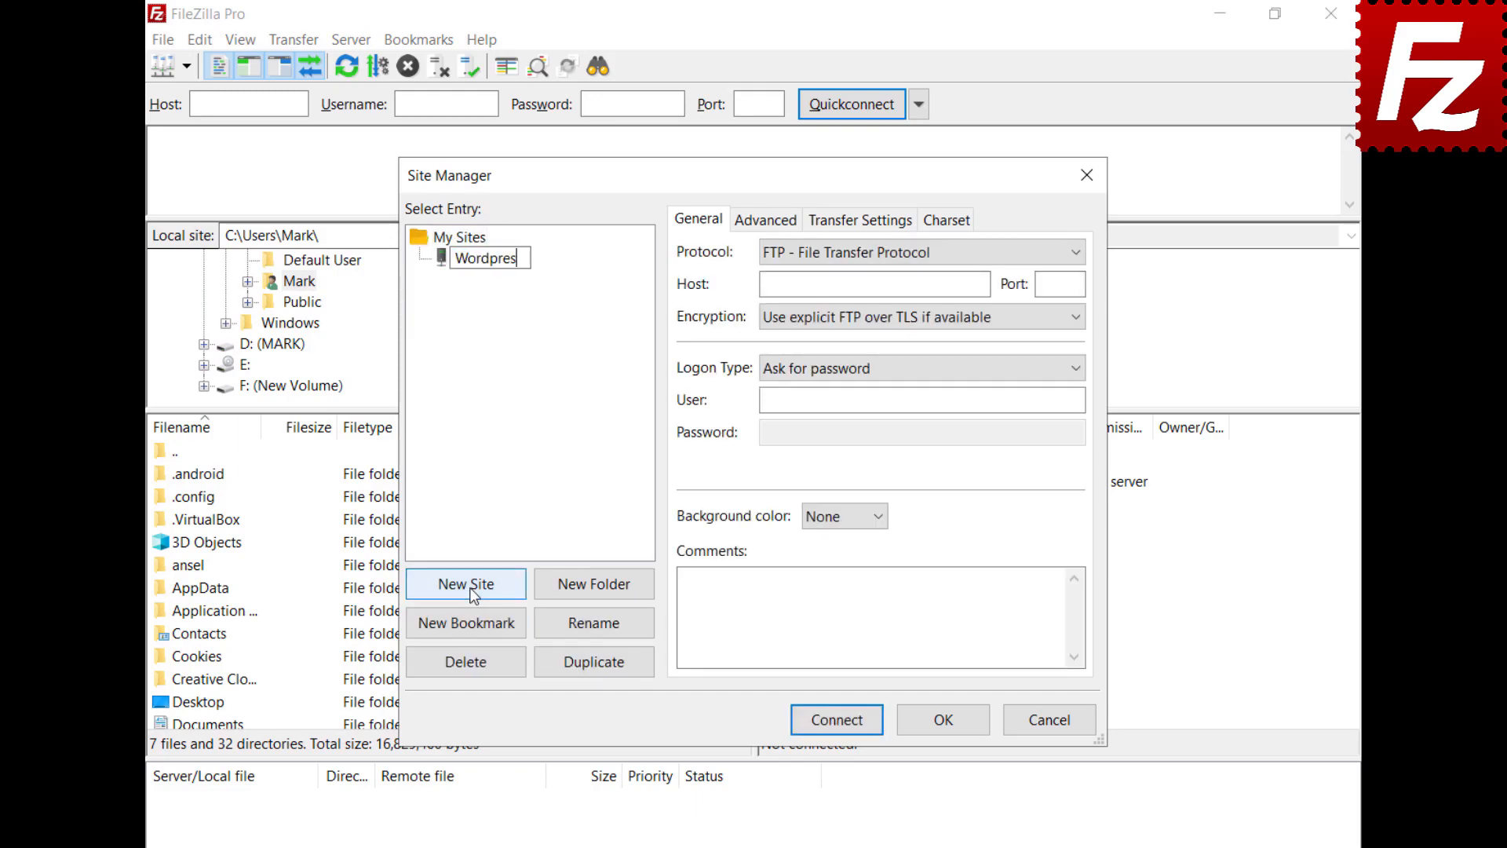
text(s)
Step: Enter the host ftp.ondazultecnologia.com and logon credentials, connect, and always trust the certificate
click(874, 284)
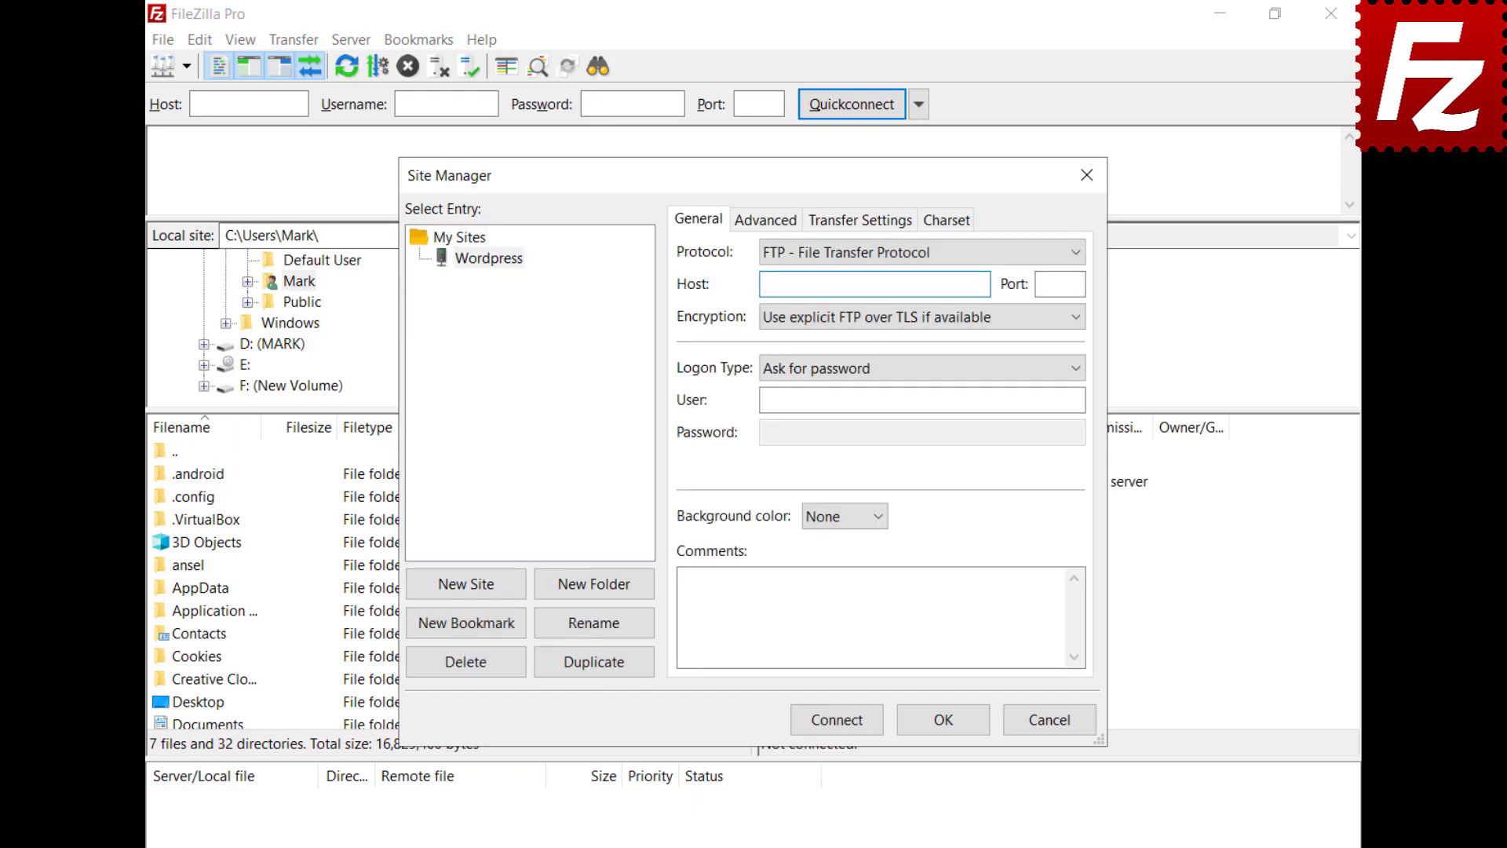
text(ftp.ondazultecnologia.com)
key(ctrl+v)
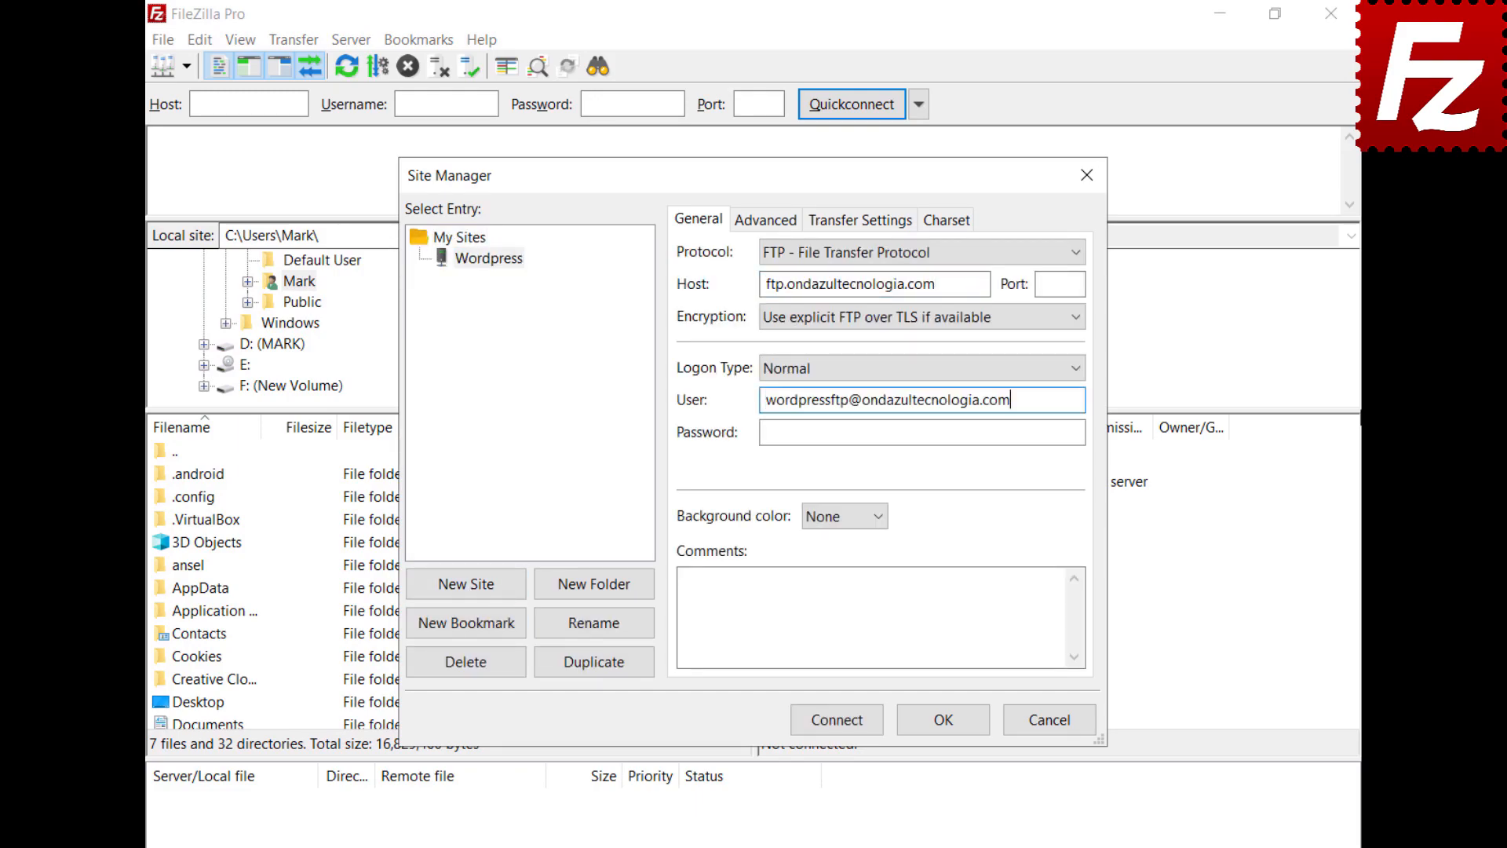
key(Tab)
key(ctrl+v)
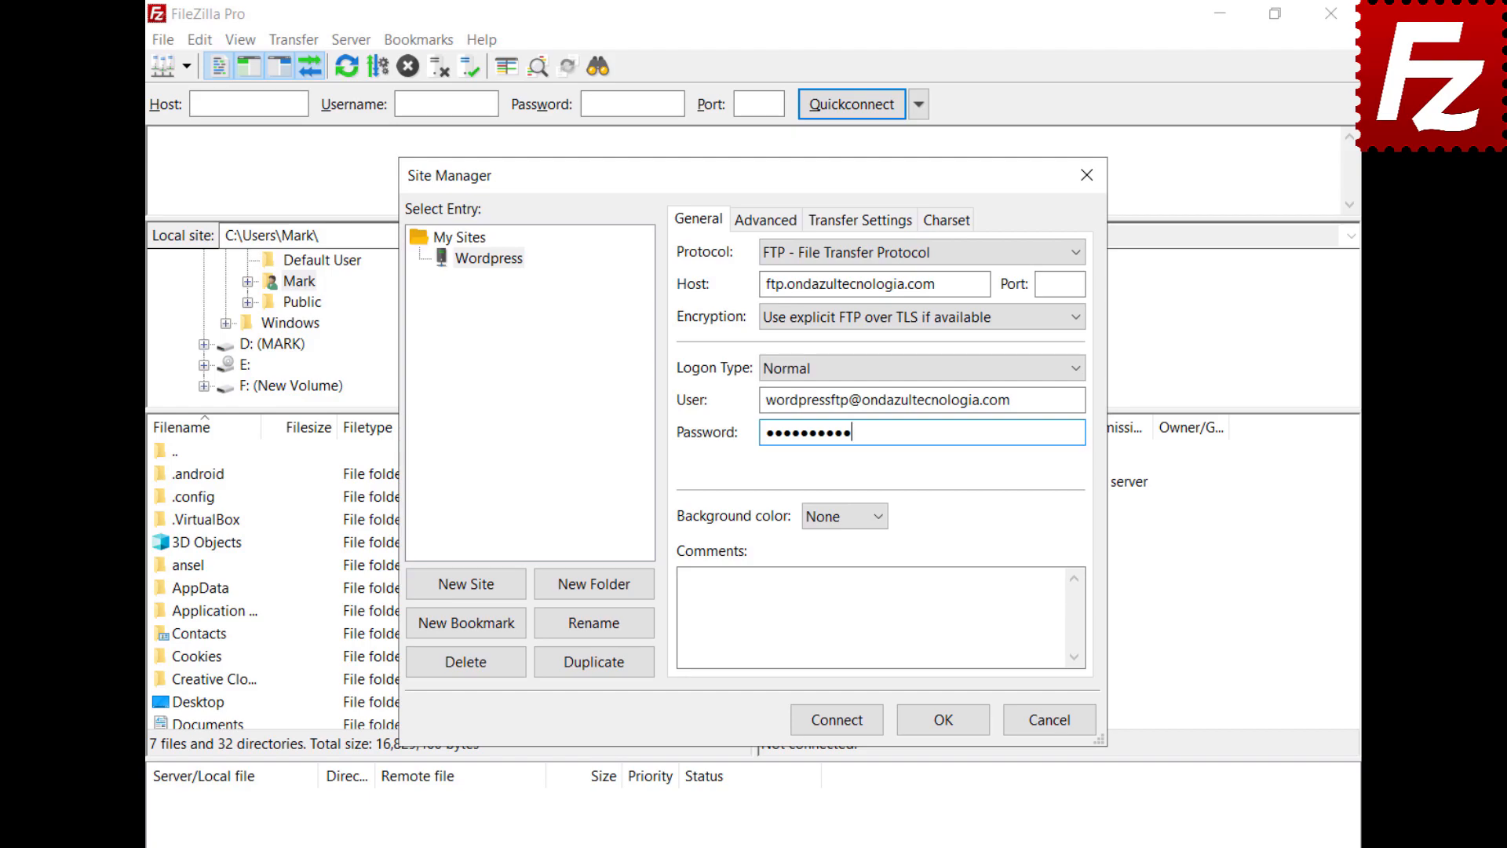
click(835, 725)
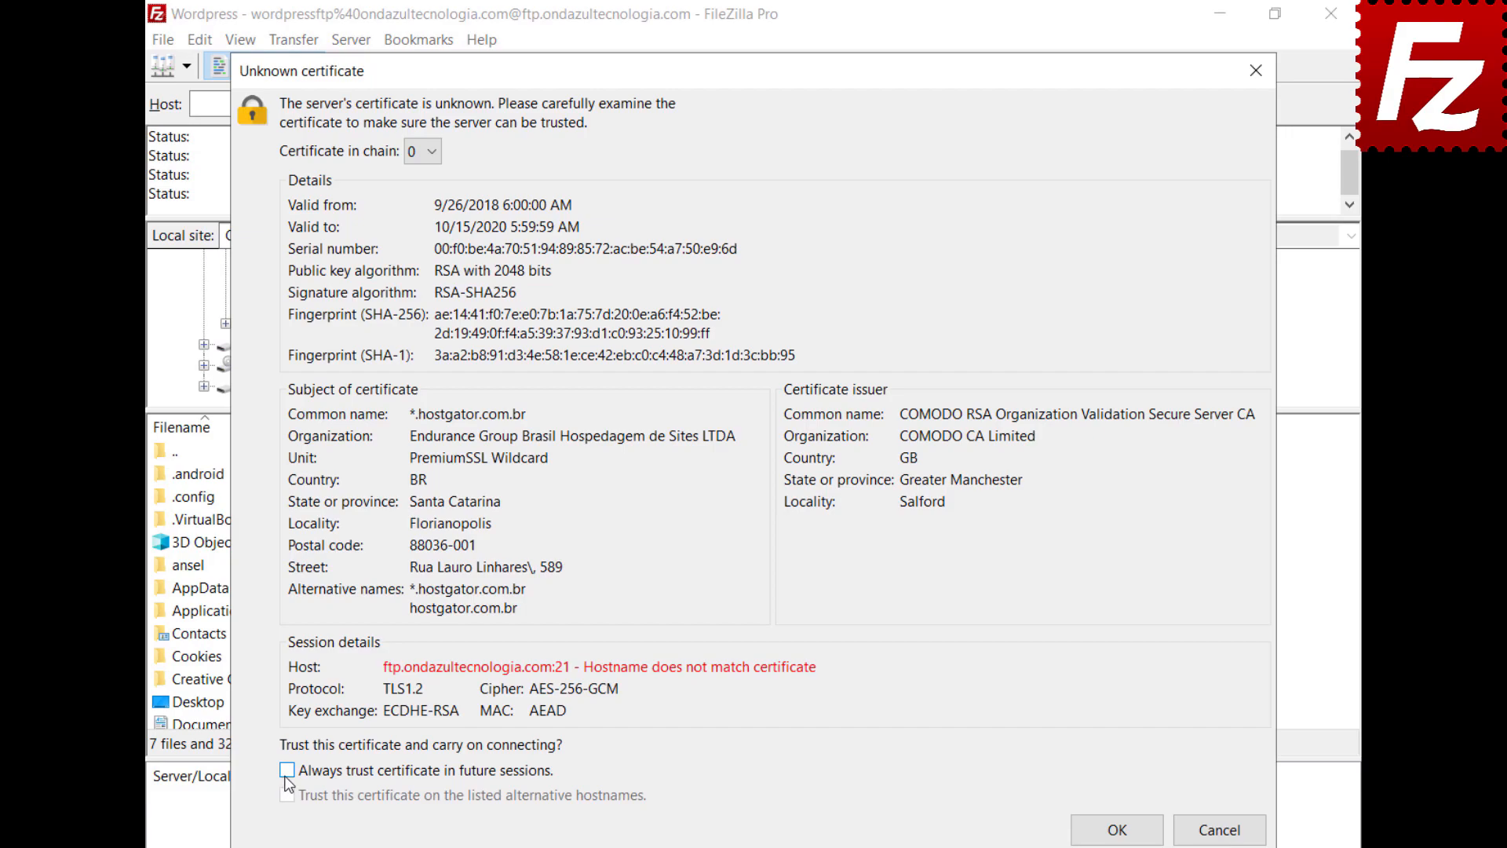
click(286, 772)
click(1121, 836)
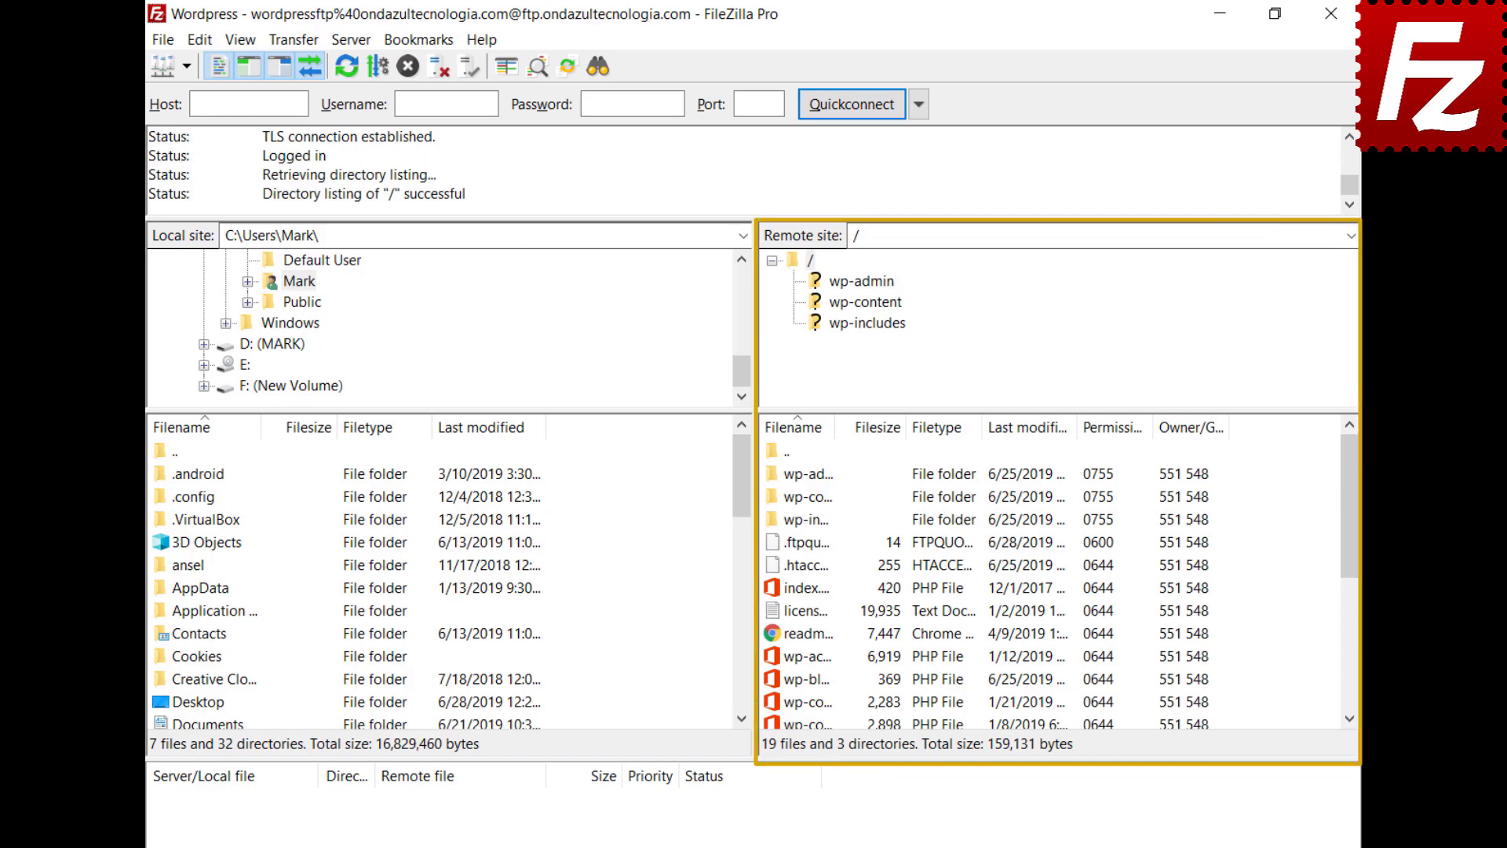
Step: Insert 'Enter a new line here' as the first line of wp-blog-header.php, save, and re-upload it
right_click(775, 681)
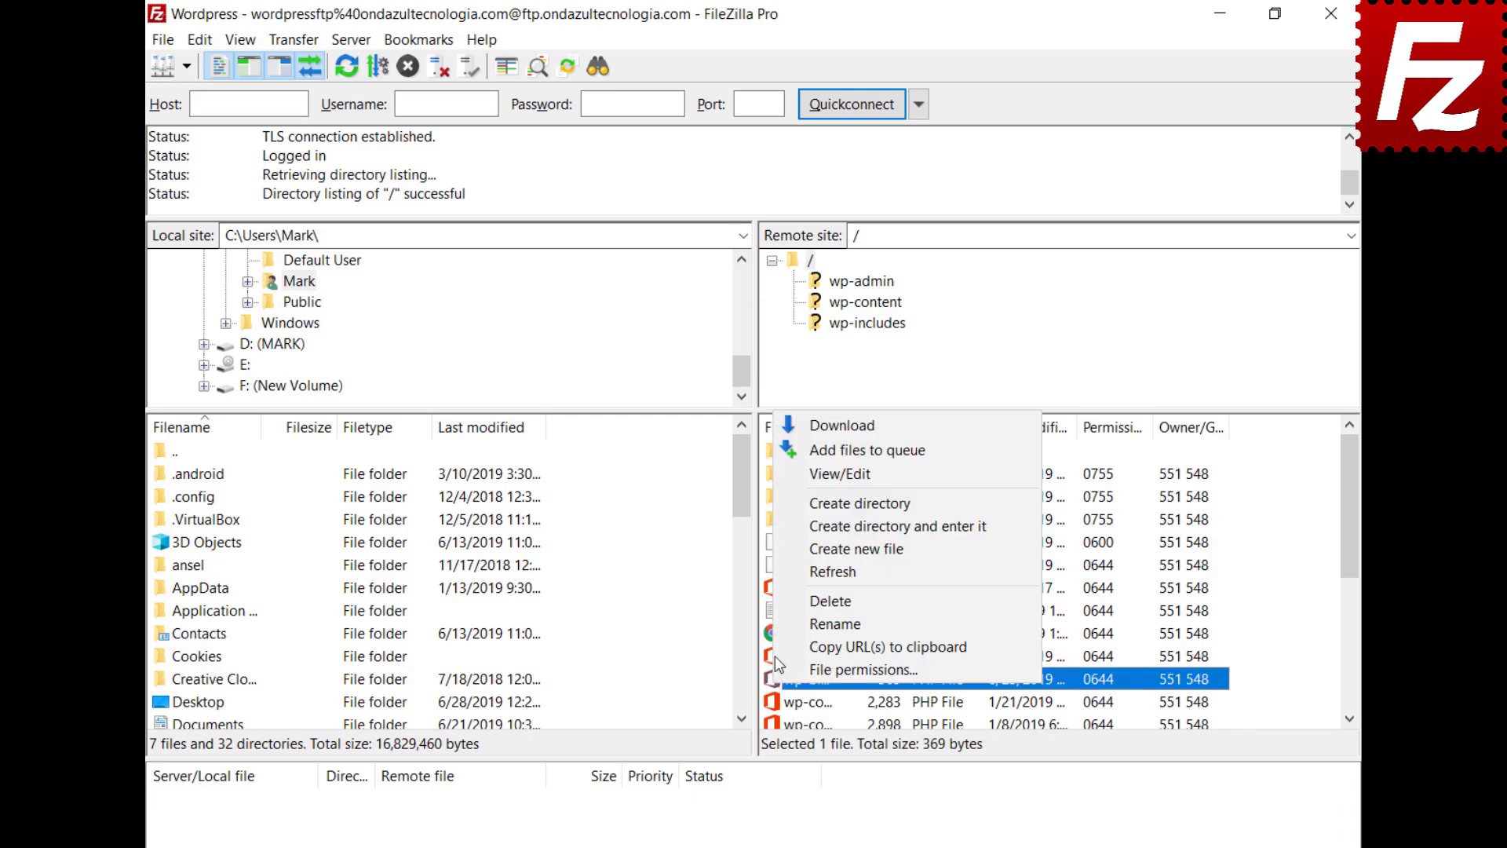
click(794, 474)
key(Return)
key(Up)
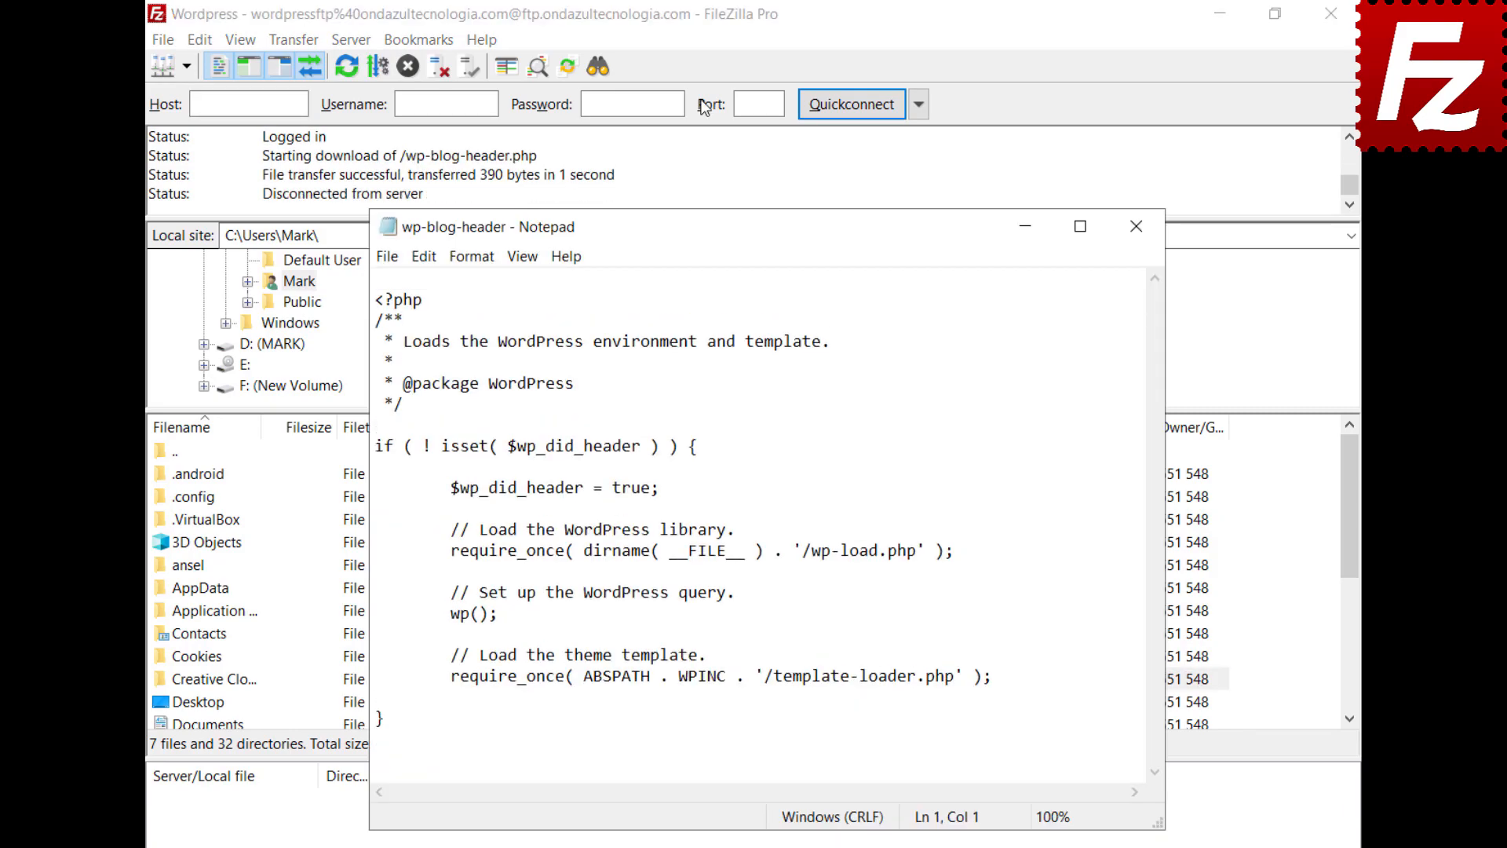
text(Enter a new line here)
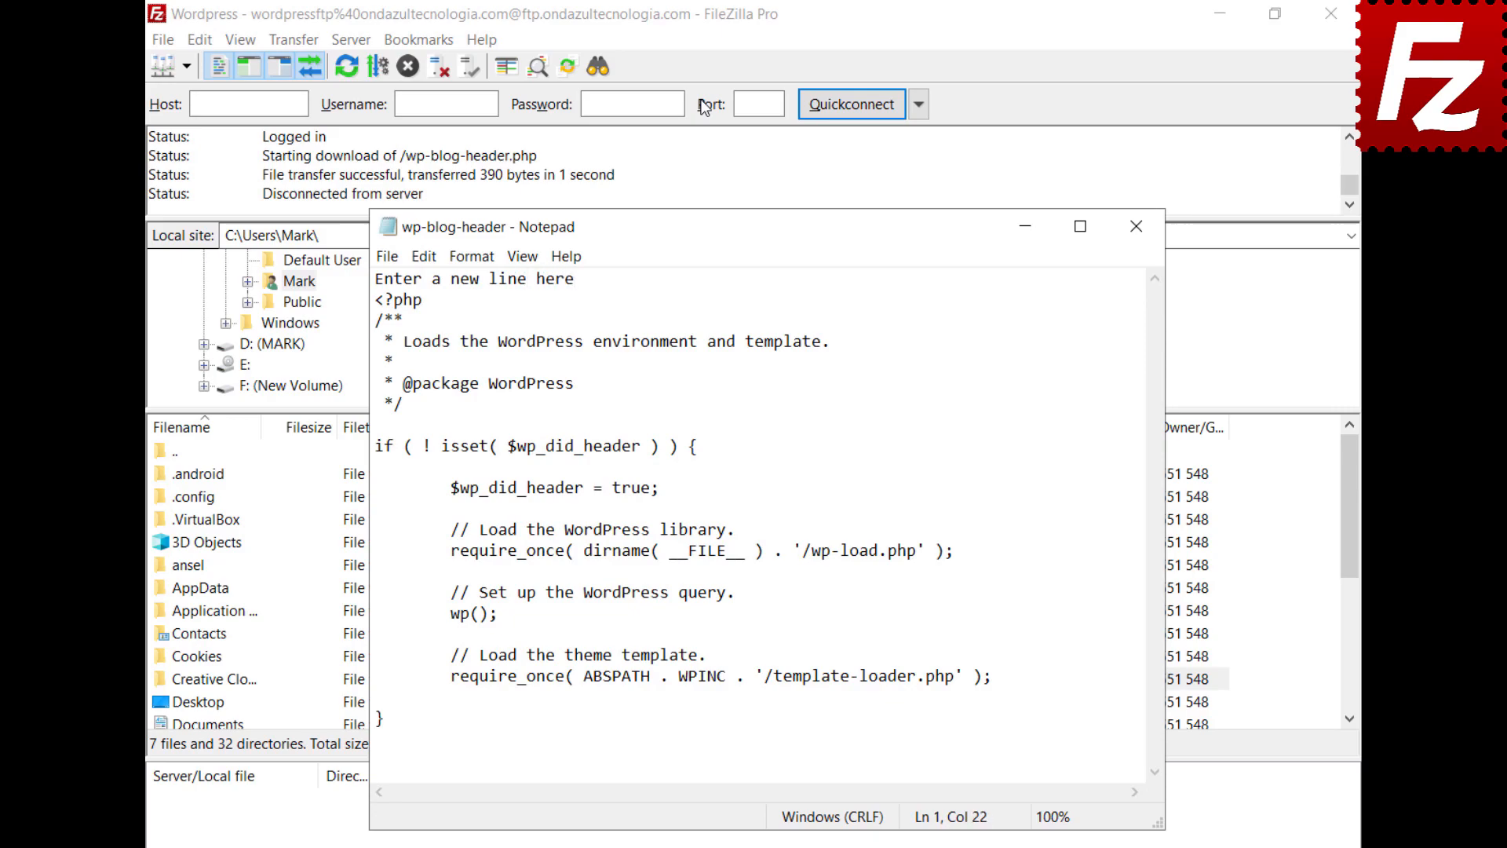
click(385, 258)
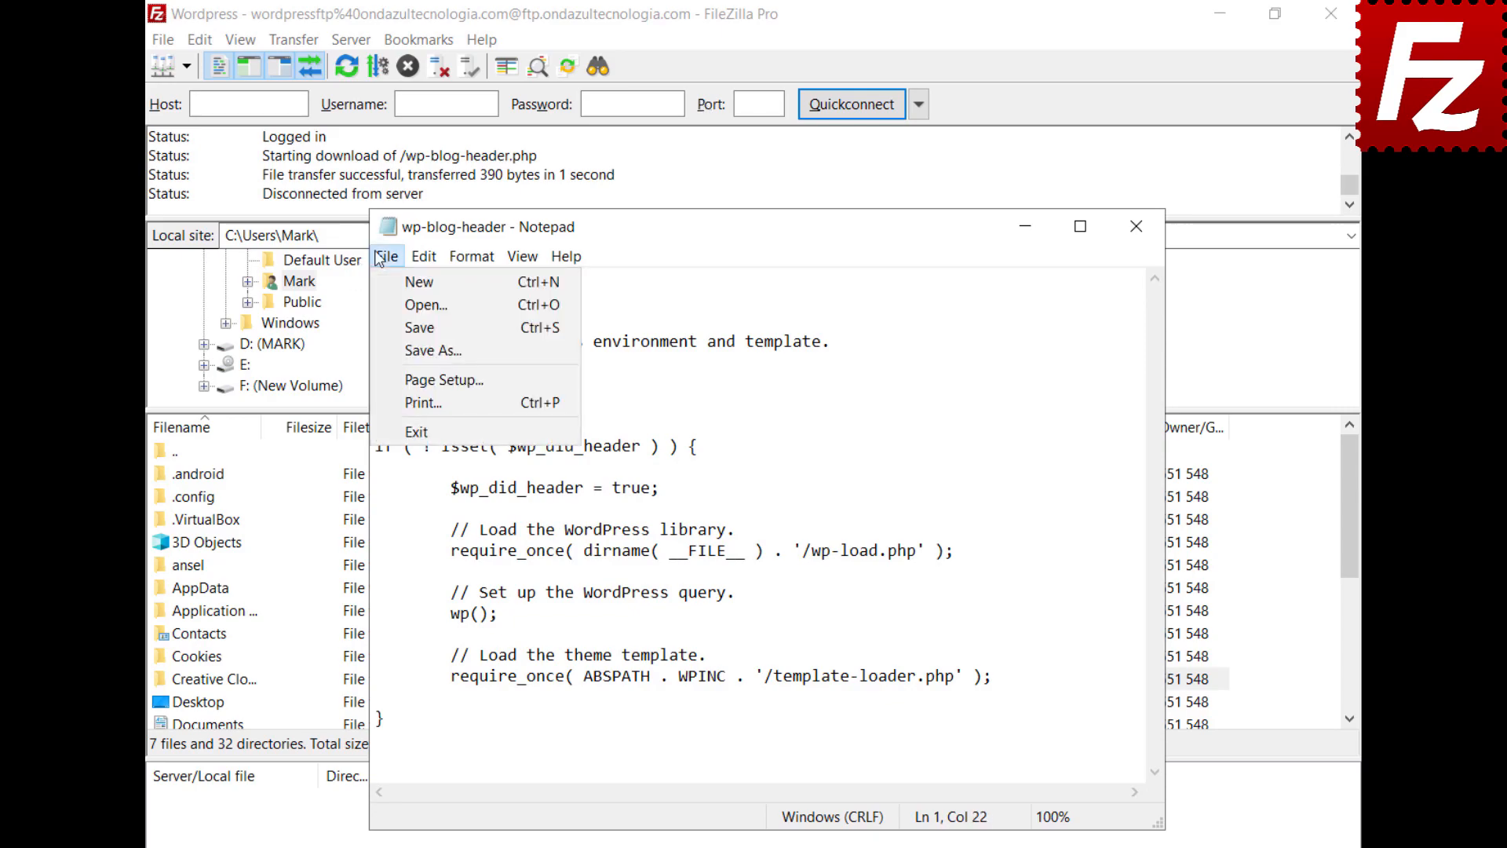
click(416, 432)
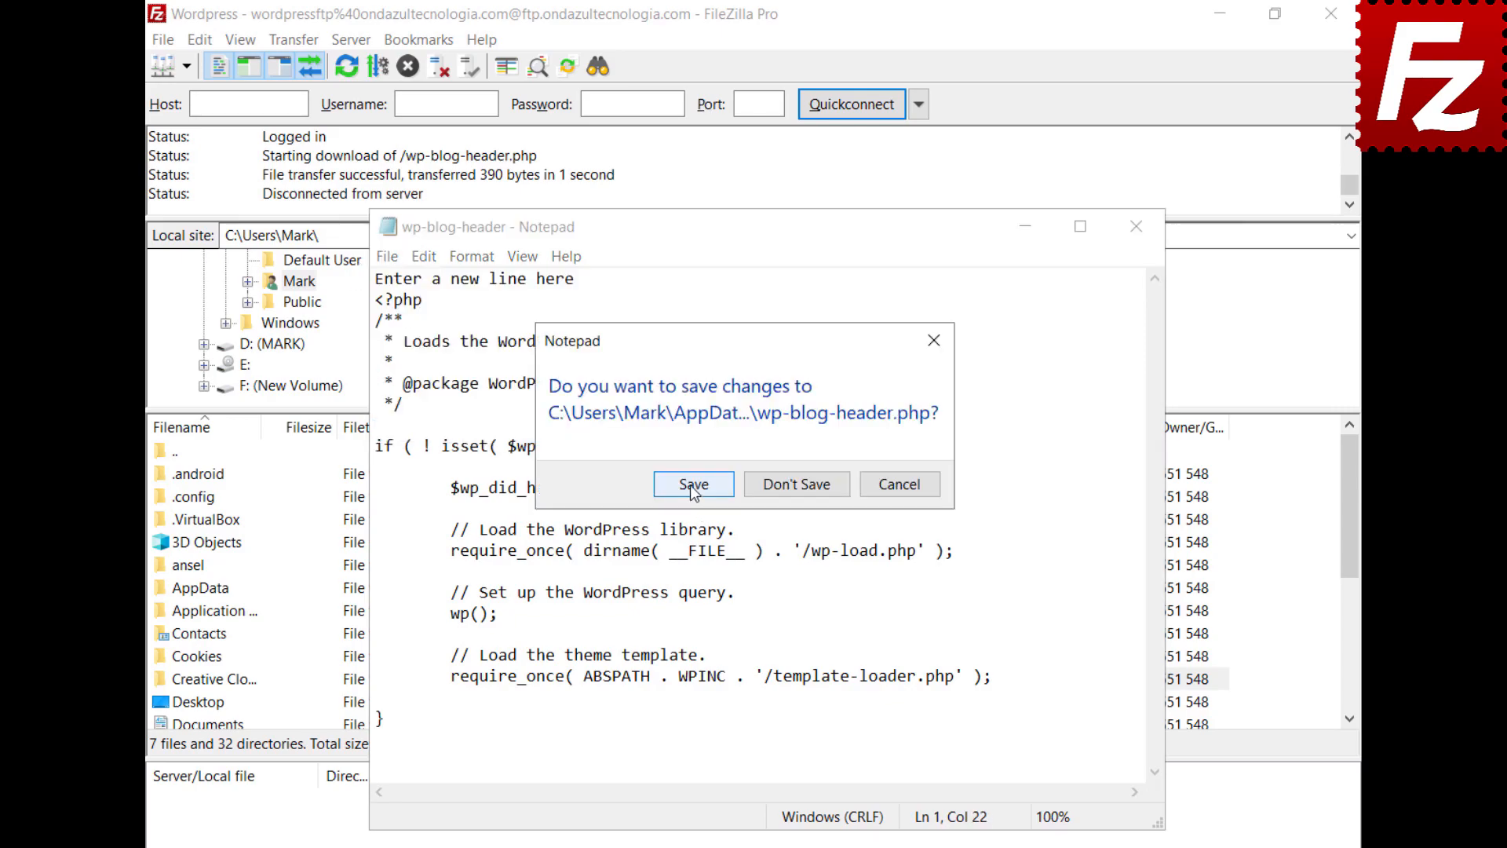
click(692, 485)
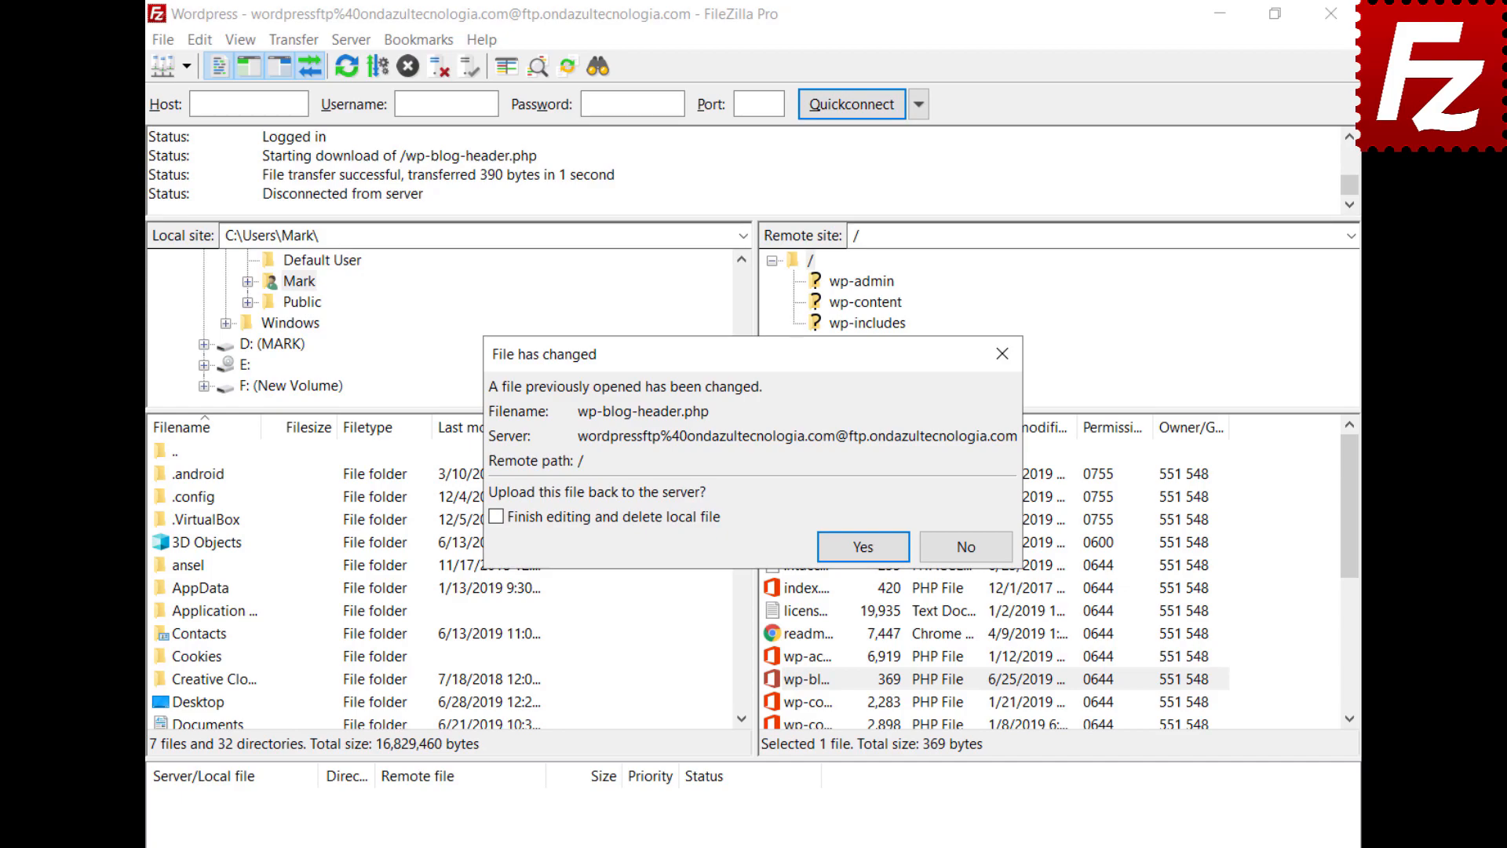
click(867, 548)
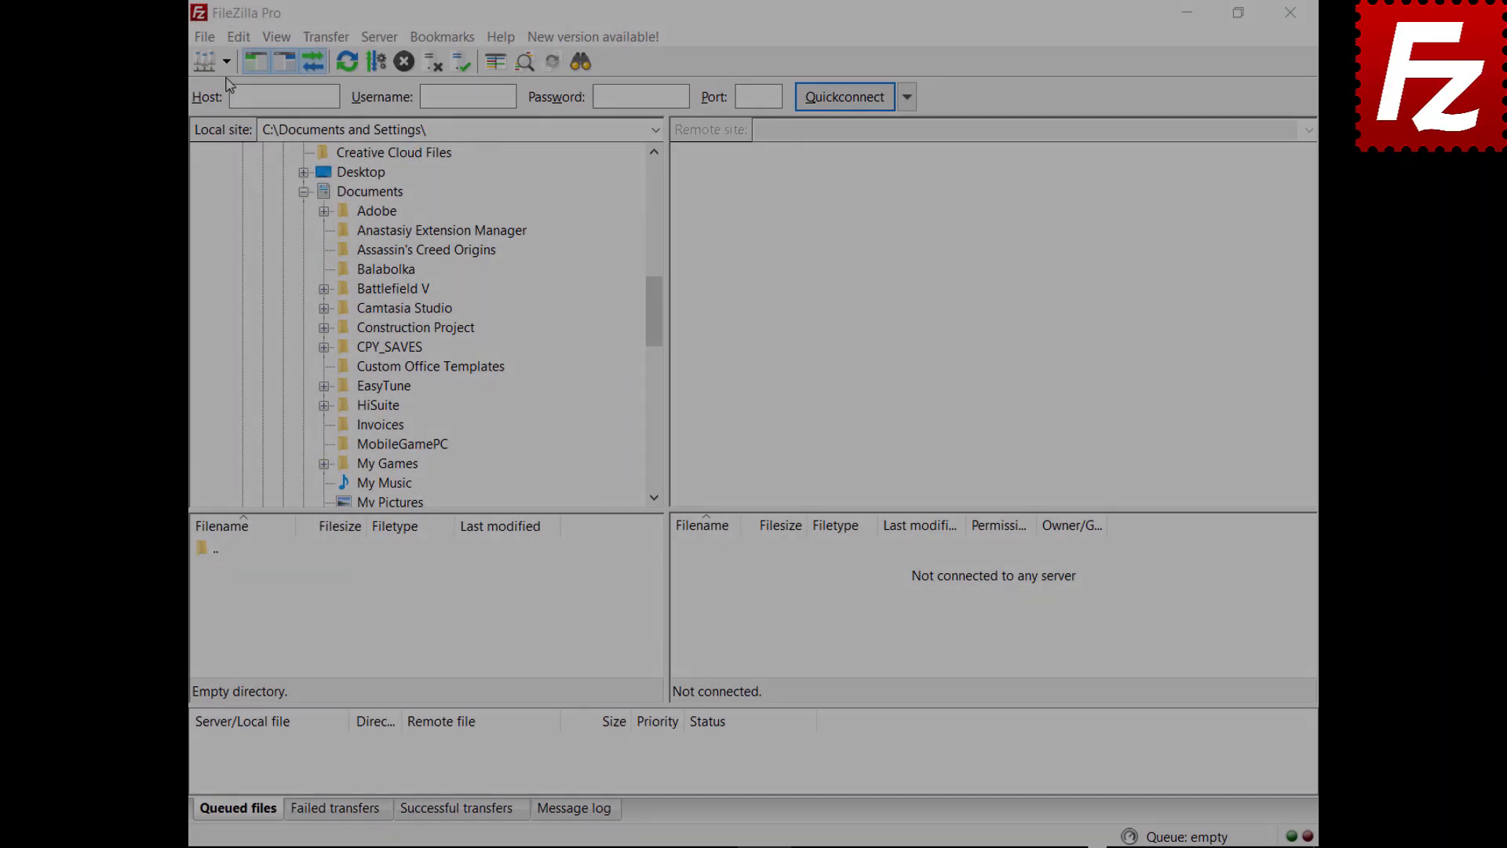
Step: Connect to the saved FTP site, download Financial to local Documents, and upload Evaluation to the remote root
click(226, 61)
click(231, 114)
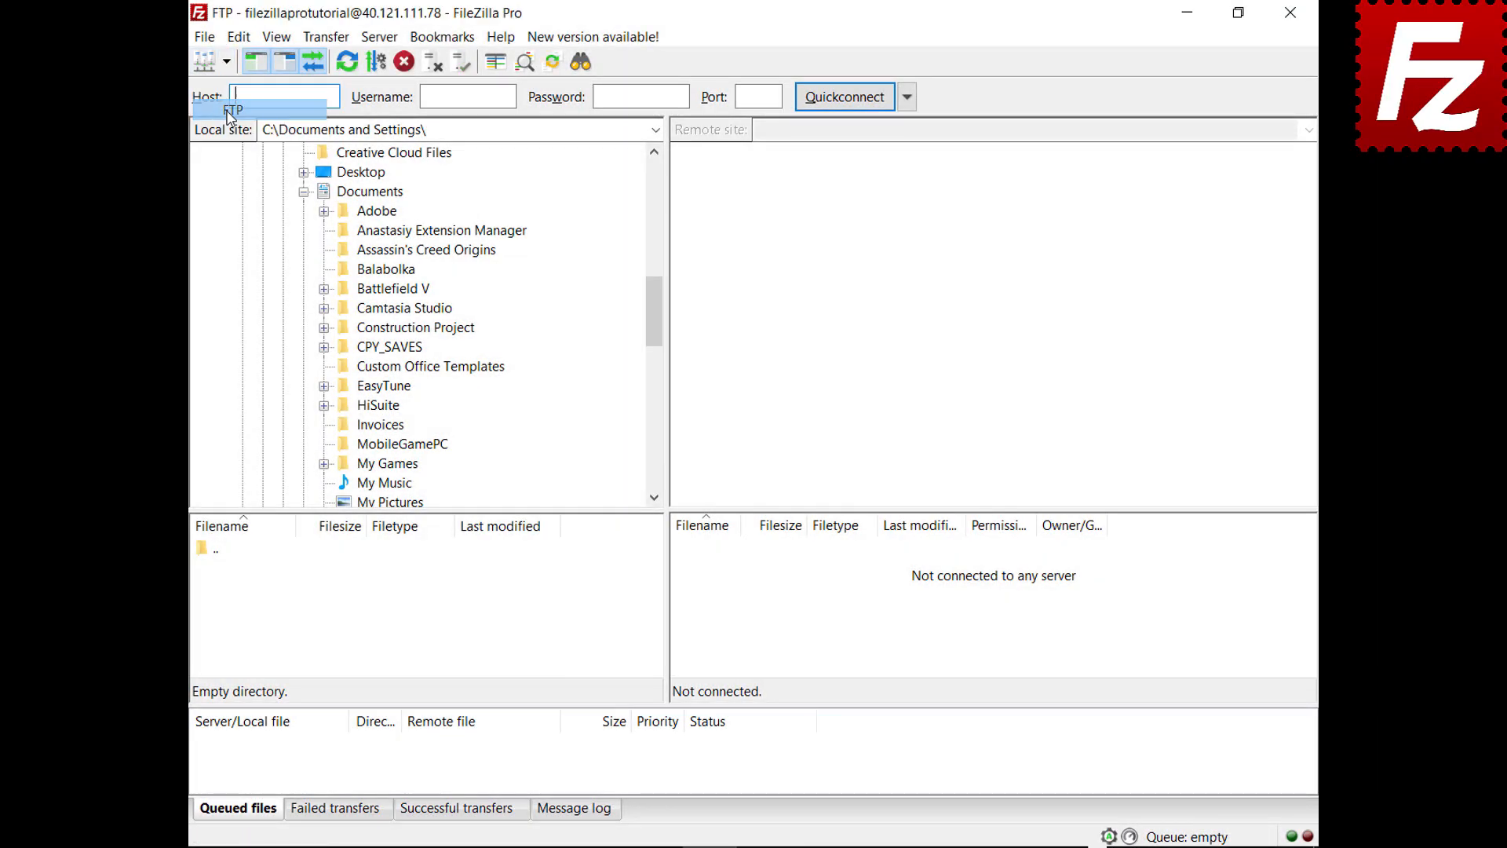
click(690, 596)
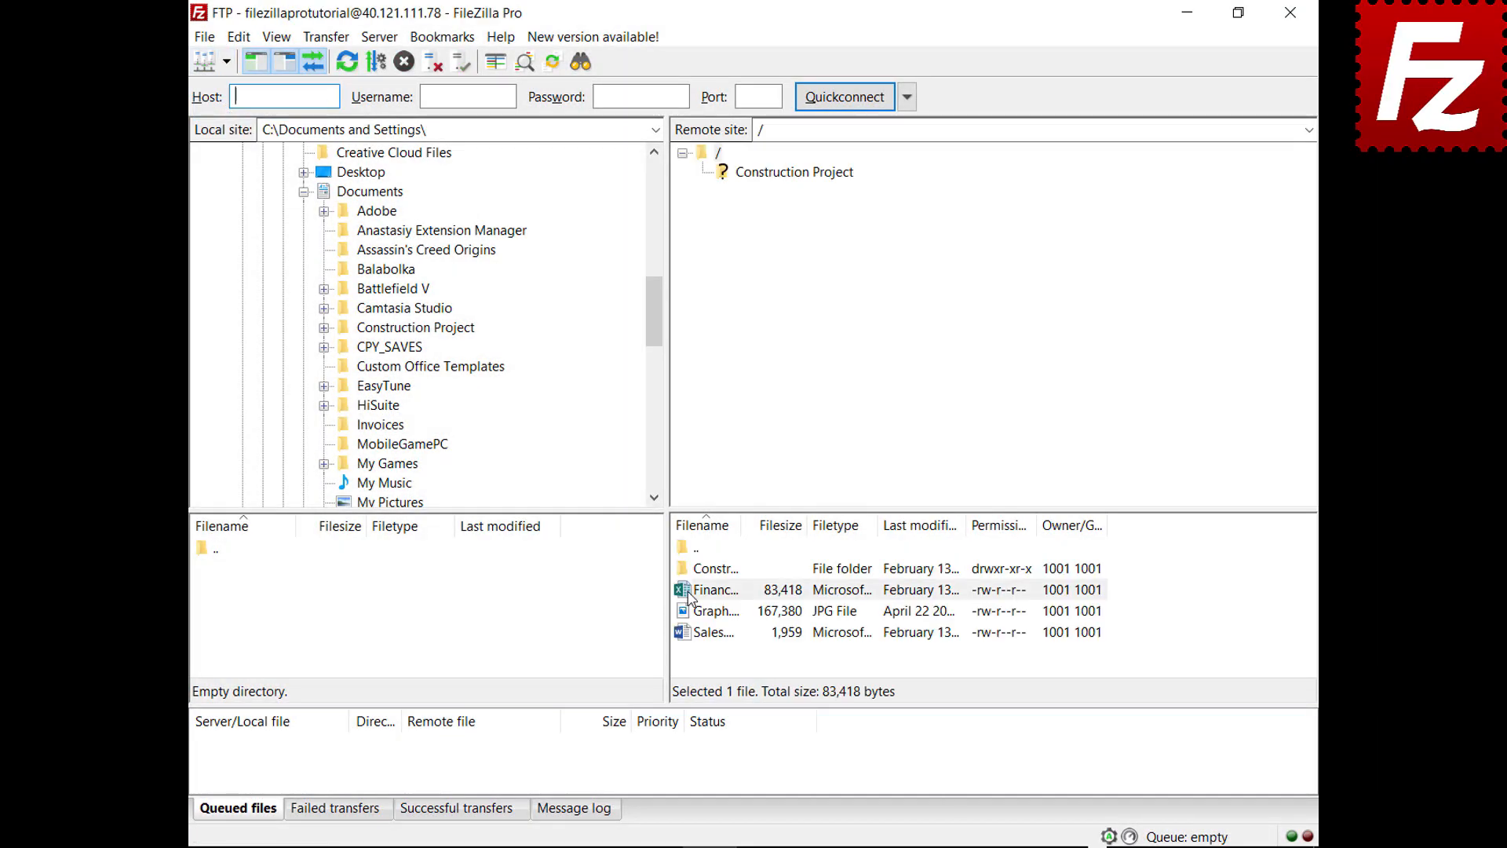
drag(688, 597, 422, 196)
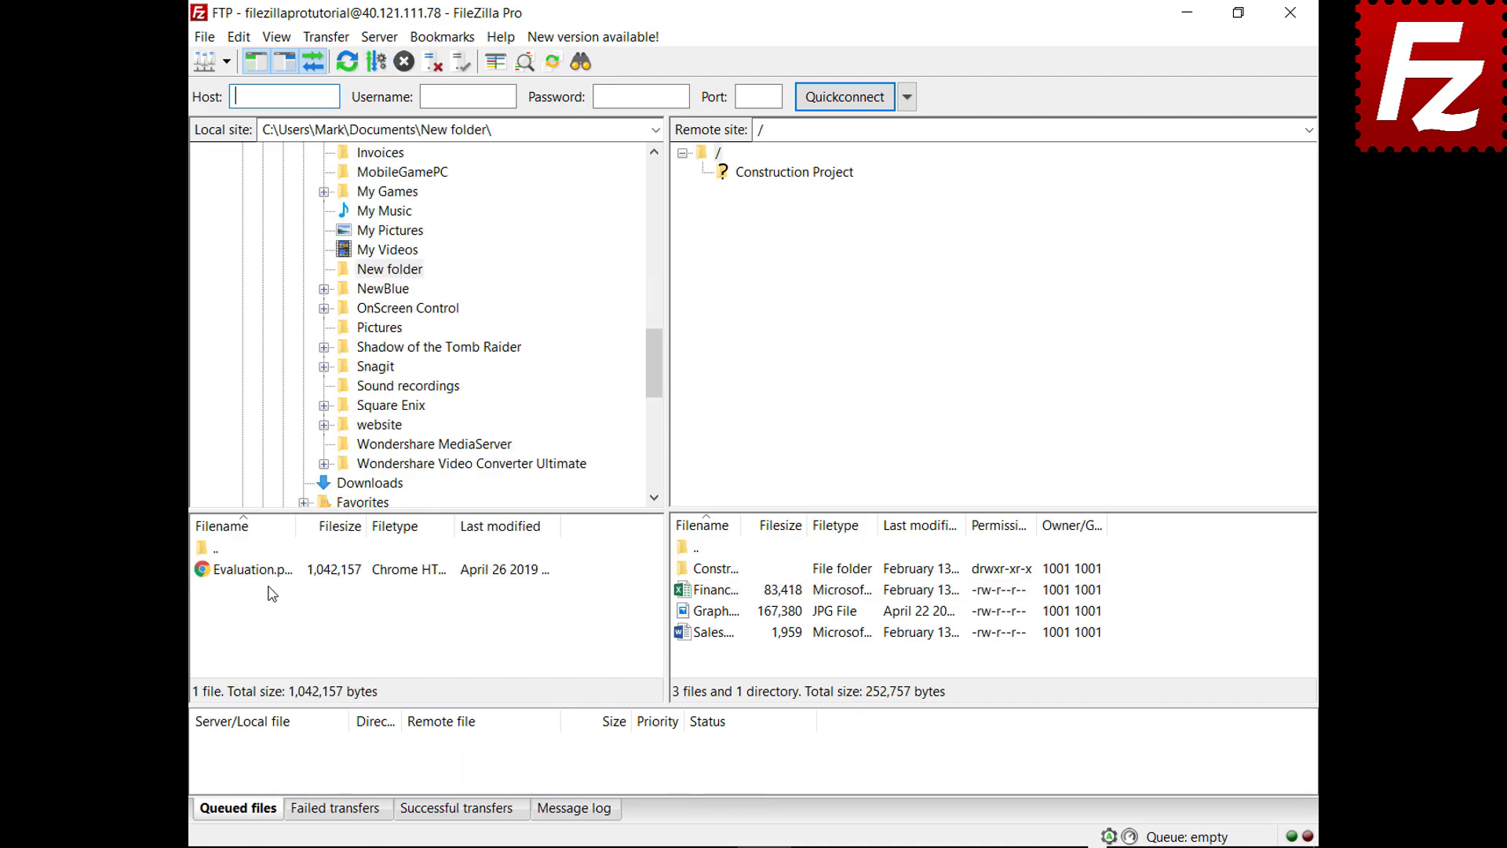
click(270, 572)
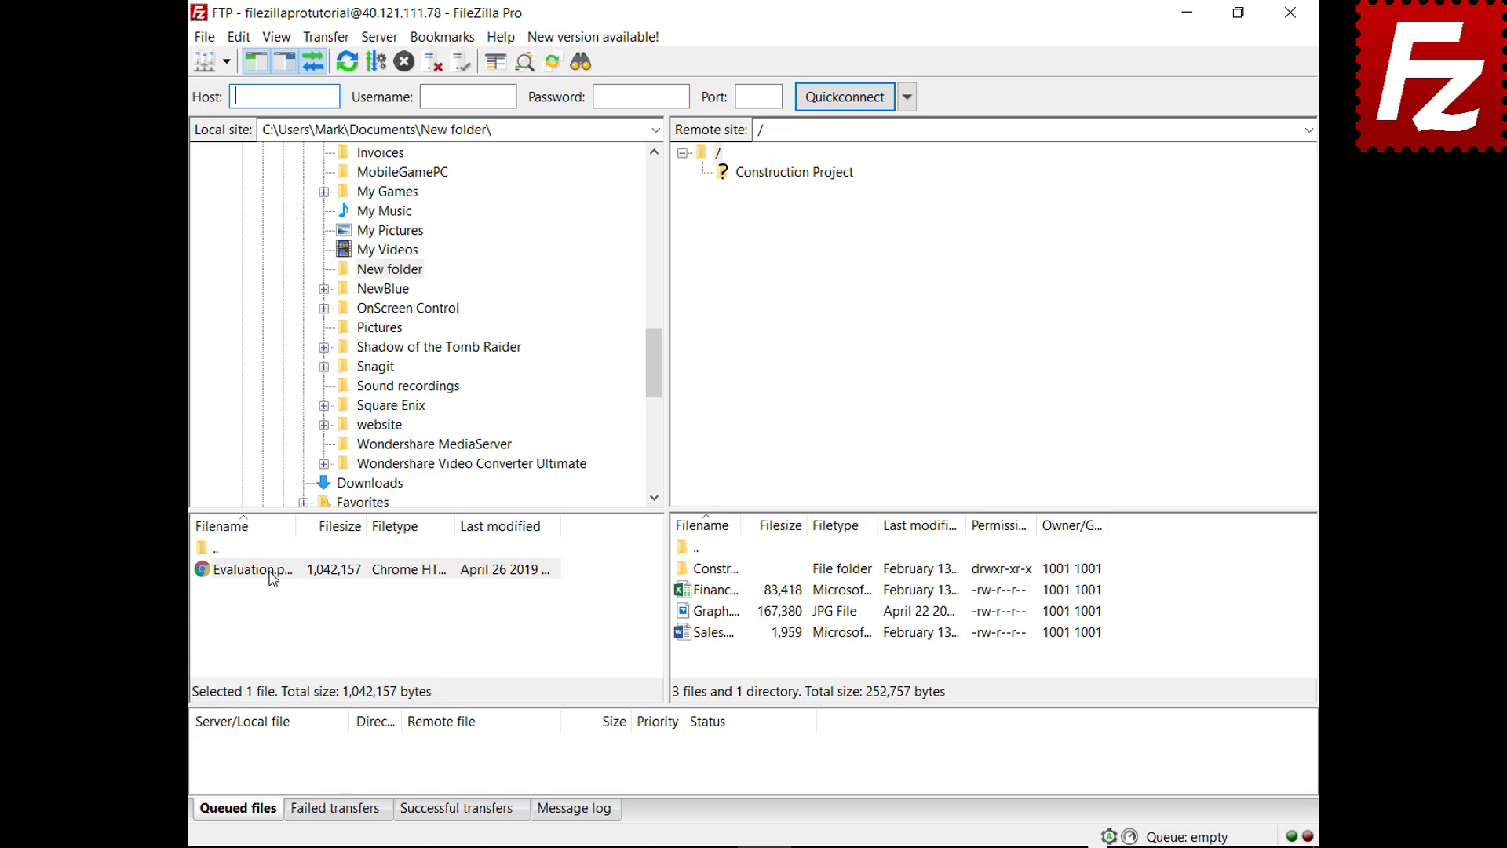
drag(271, 577, 731, 659)
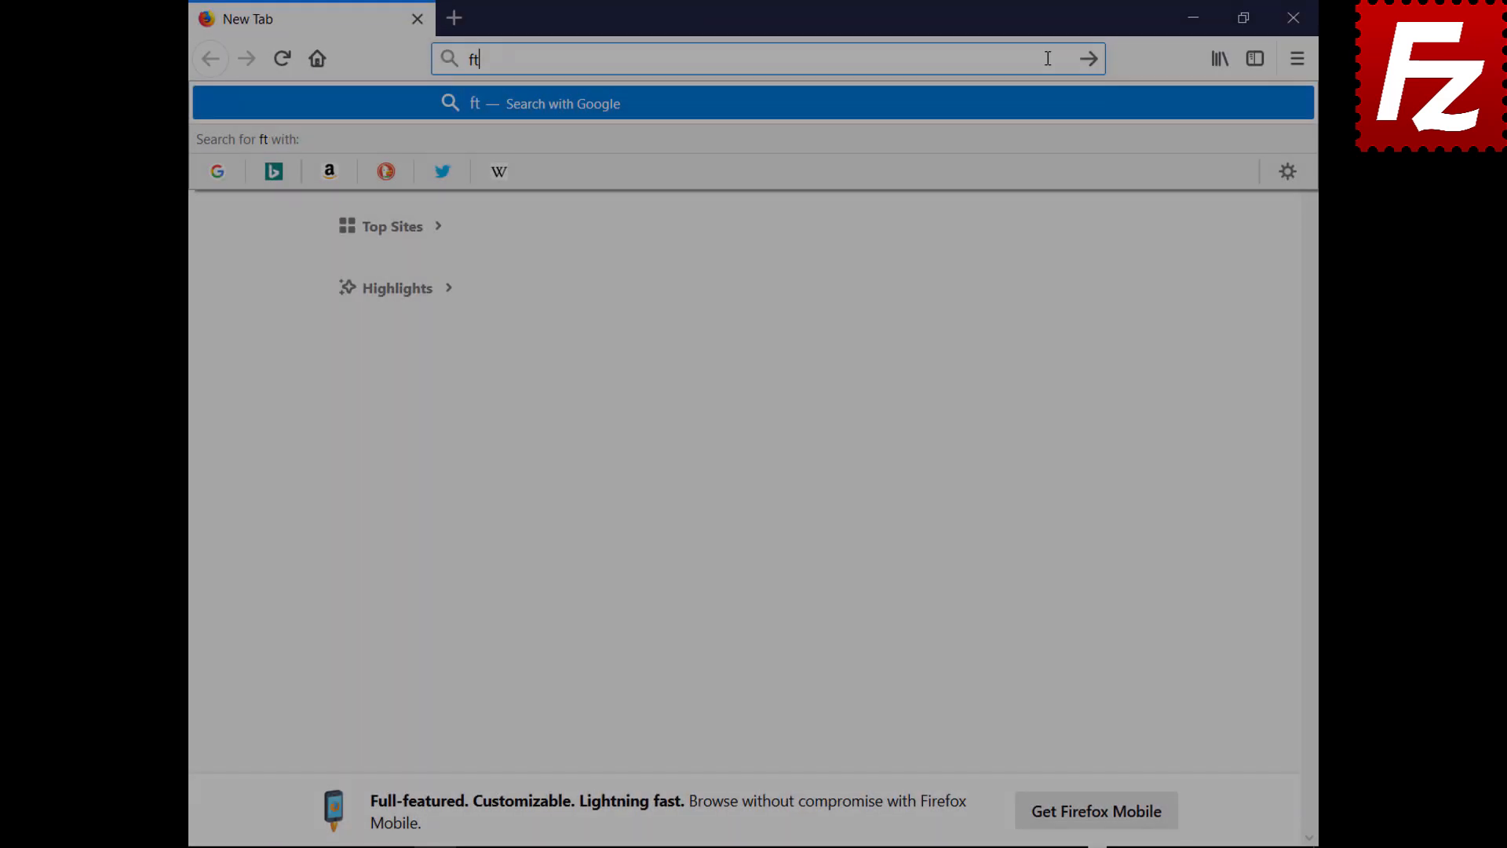
Step: Load ftptest.net and enter host 40.121.111.78 with the tutorial account username
text(ptest.net)
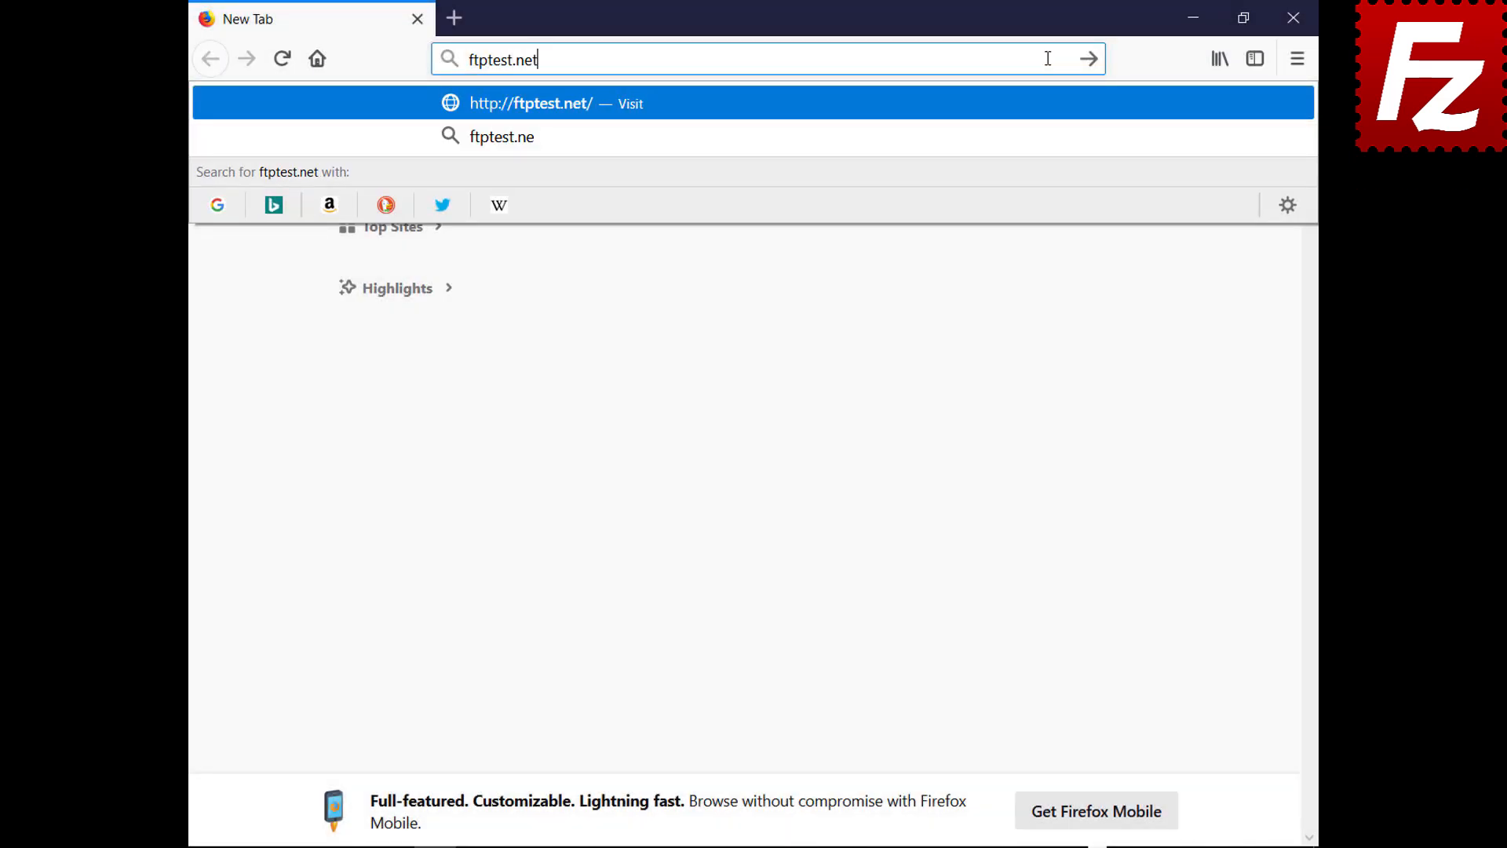
key(Return)
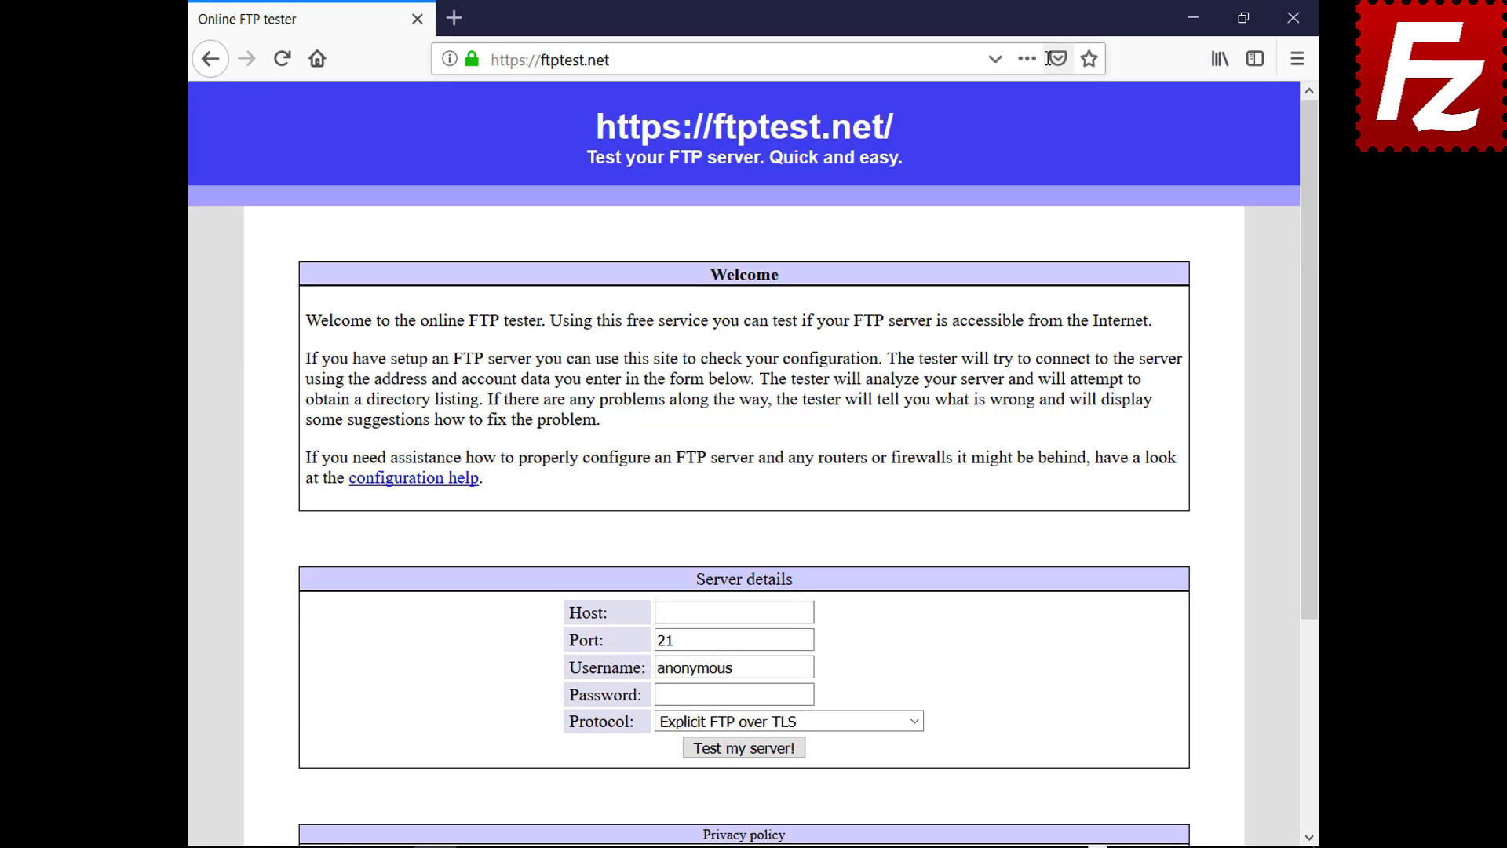
click(808, 612)
text(40.121.111.78)
click(809, 667)
key(BackSpace)
key(BackSpace)
key(BackSpace)
key(BackSpace)
key(BackSpace)
key(BackSpace)
key(BackSpace)
key(BackSpace)
key(BackSpace)
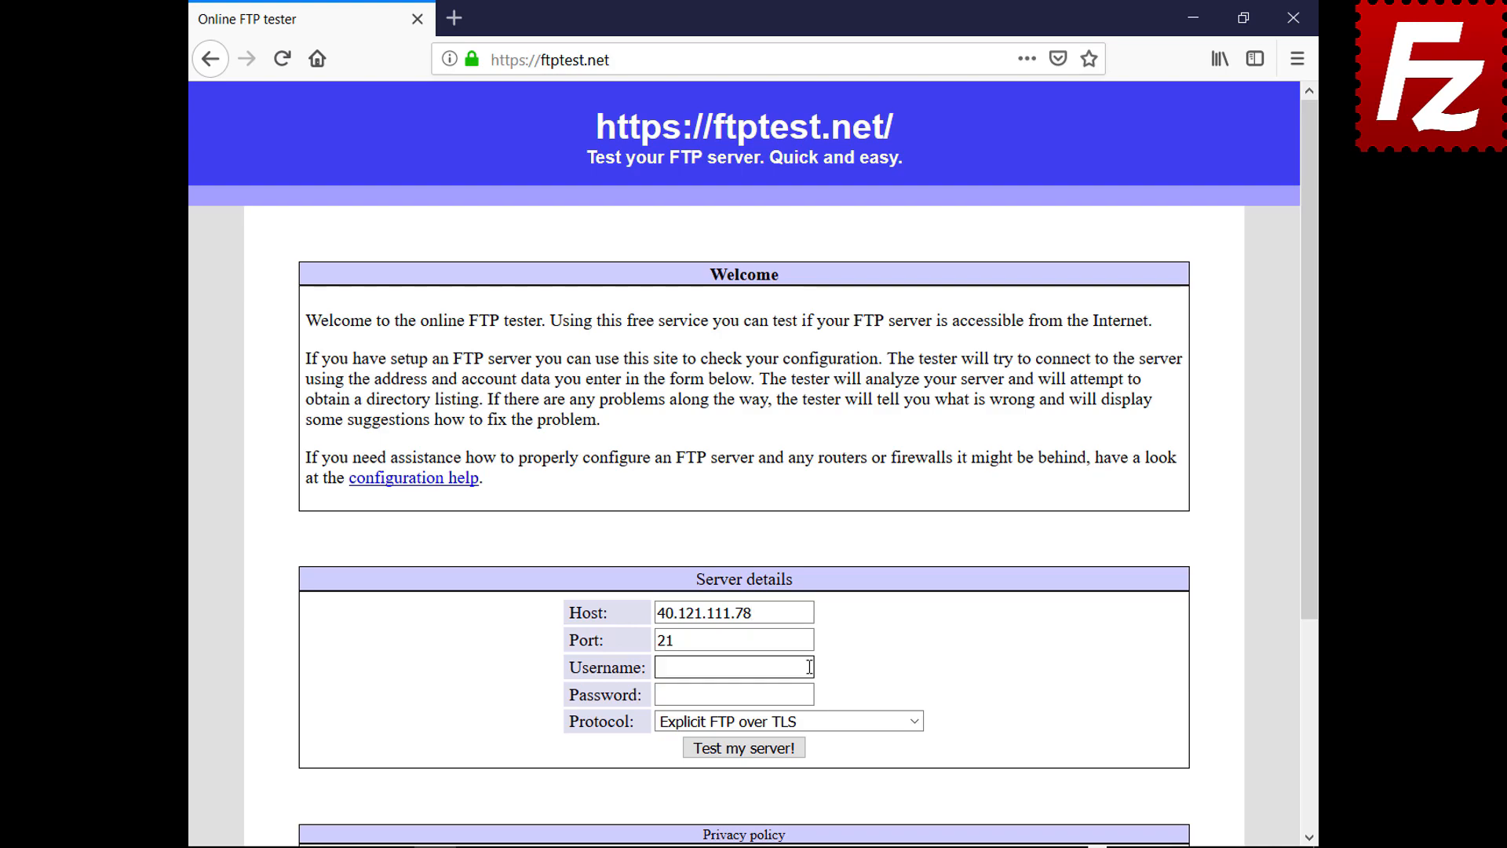
text(filezillaprotutorial)
Step: Enter the account password, allow fallback to plain FTP, and run the server test
click(809, 696)
text(●●●●●●●●●)
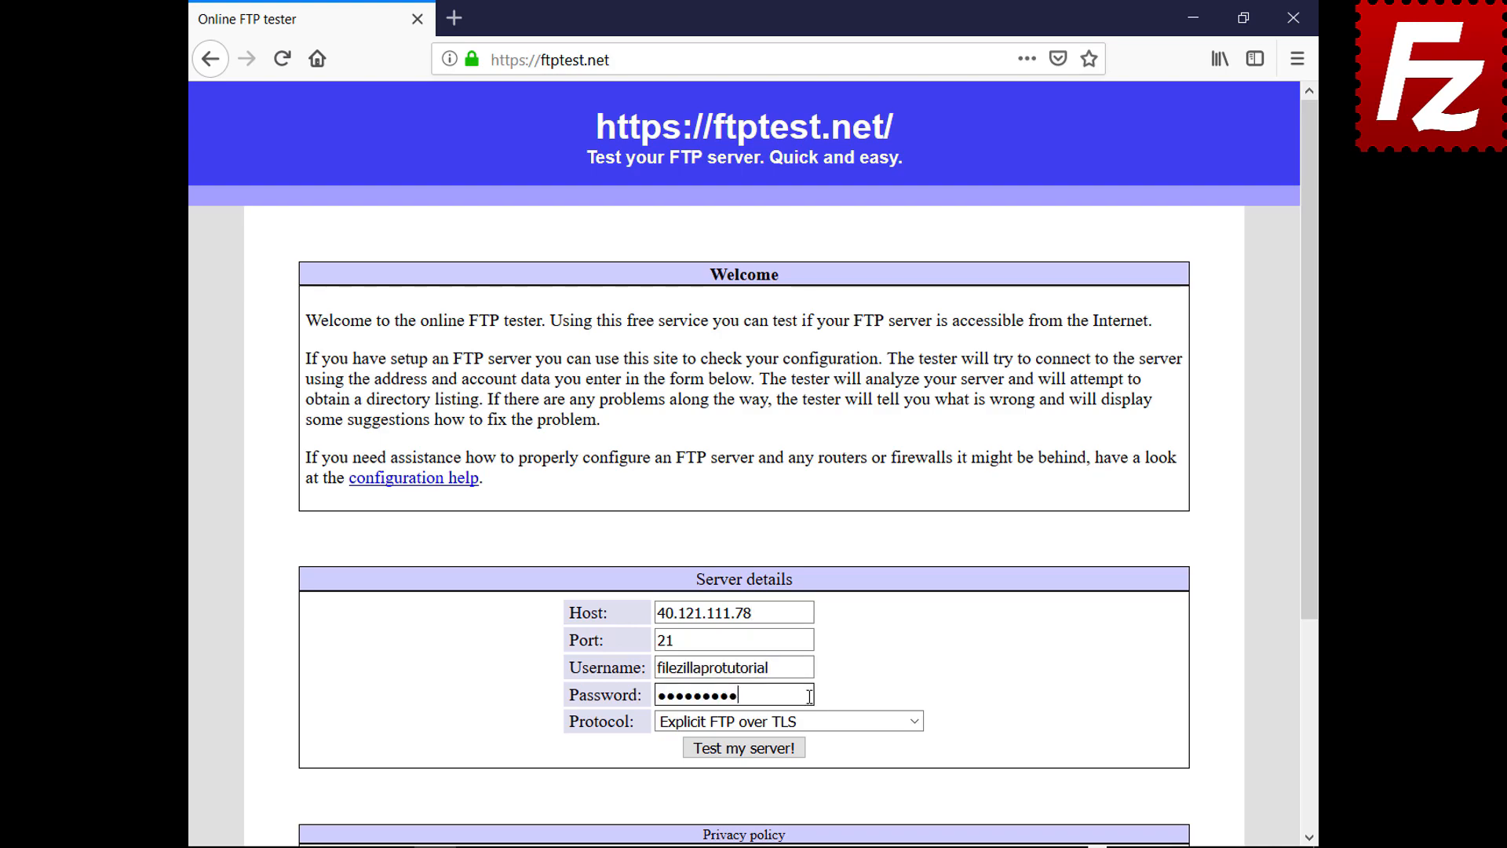
click(902, 721)
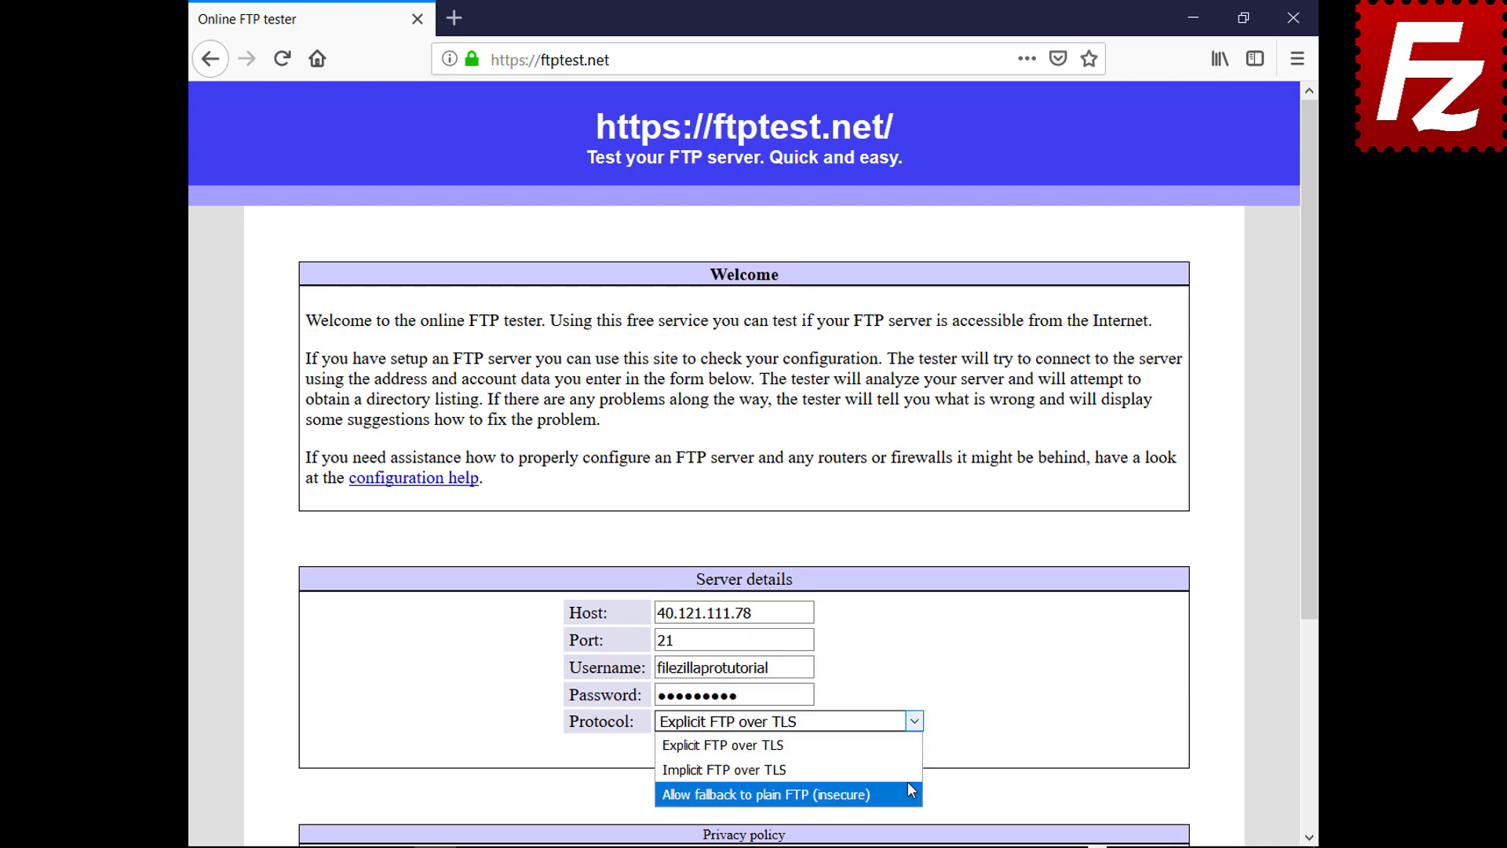
click(907, 782)
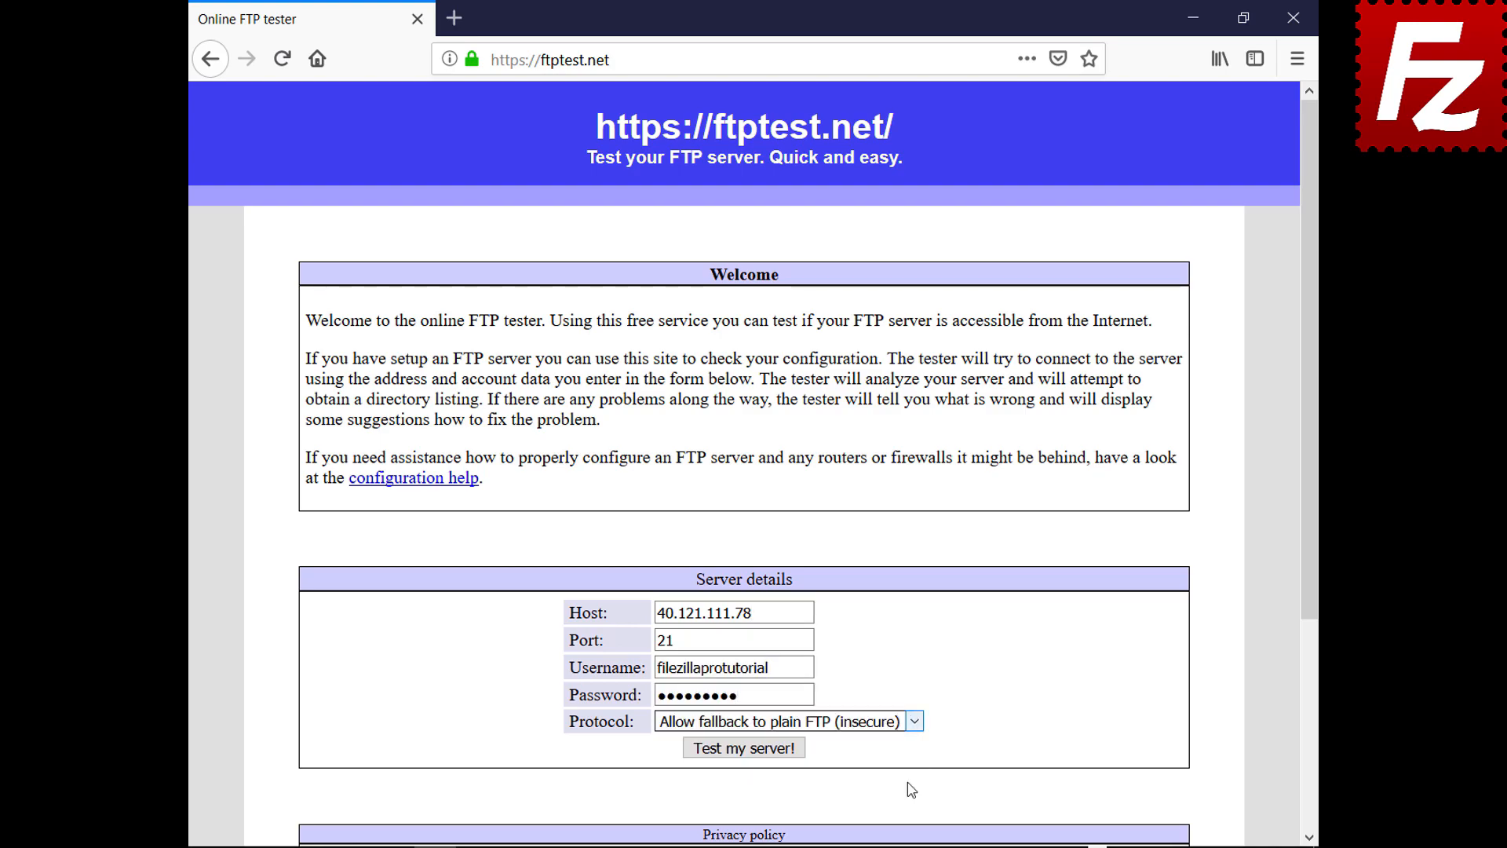
click(752, 750)
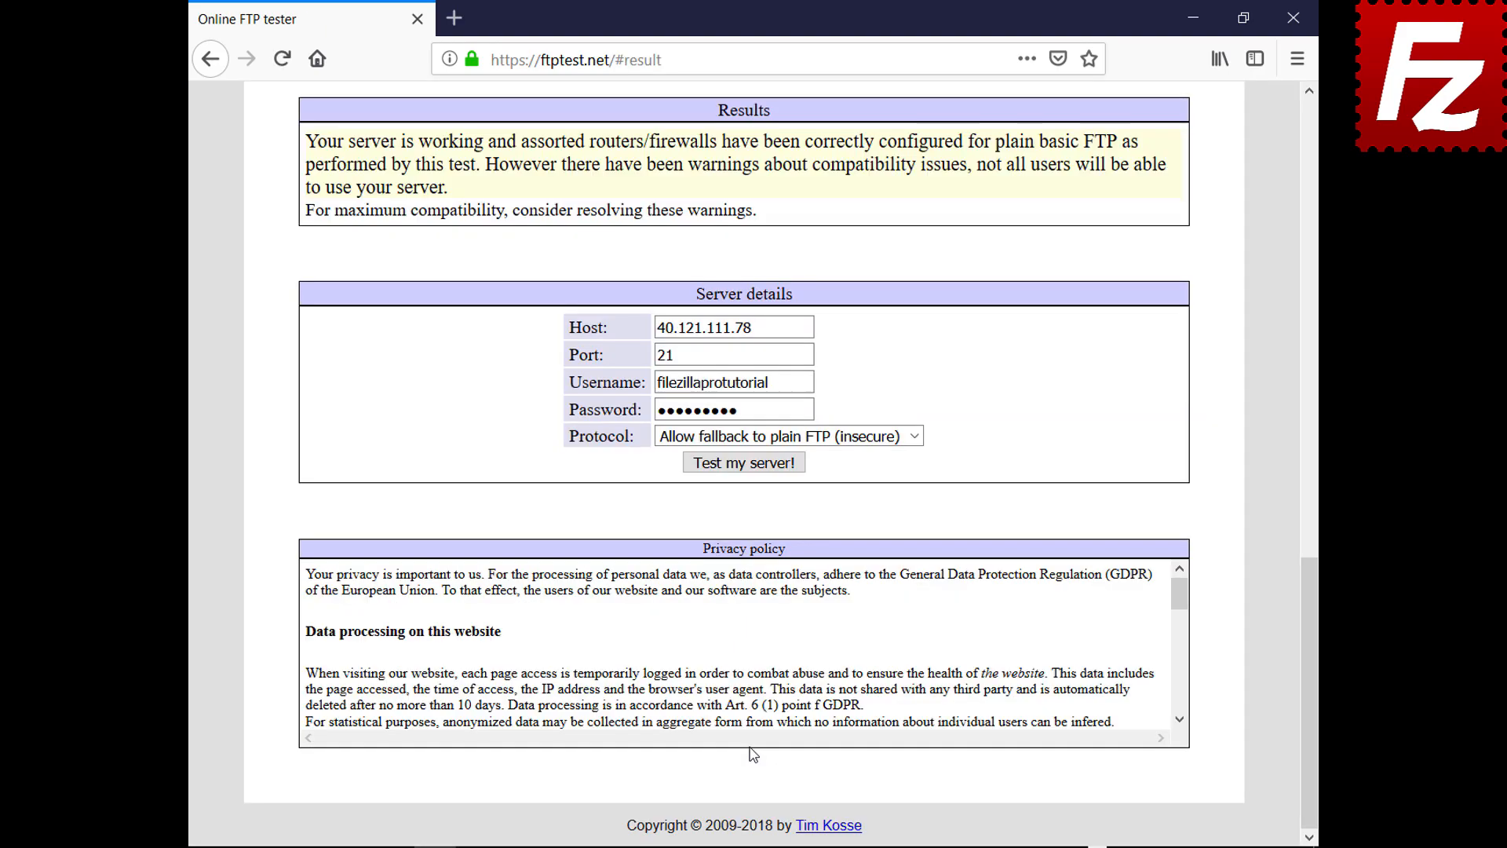
drag(1311, 651, 1238, 196)
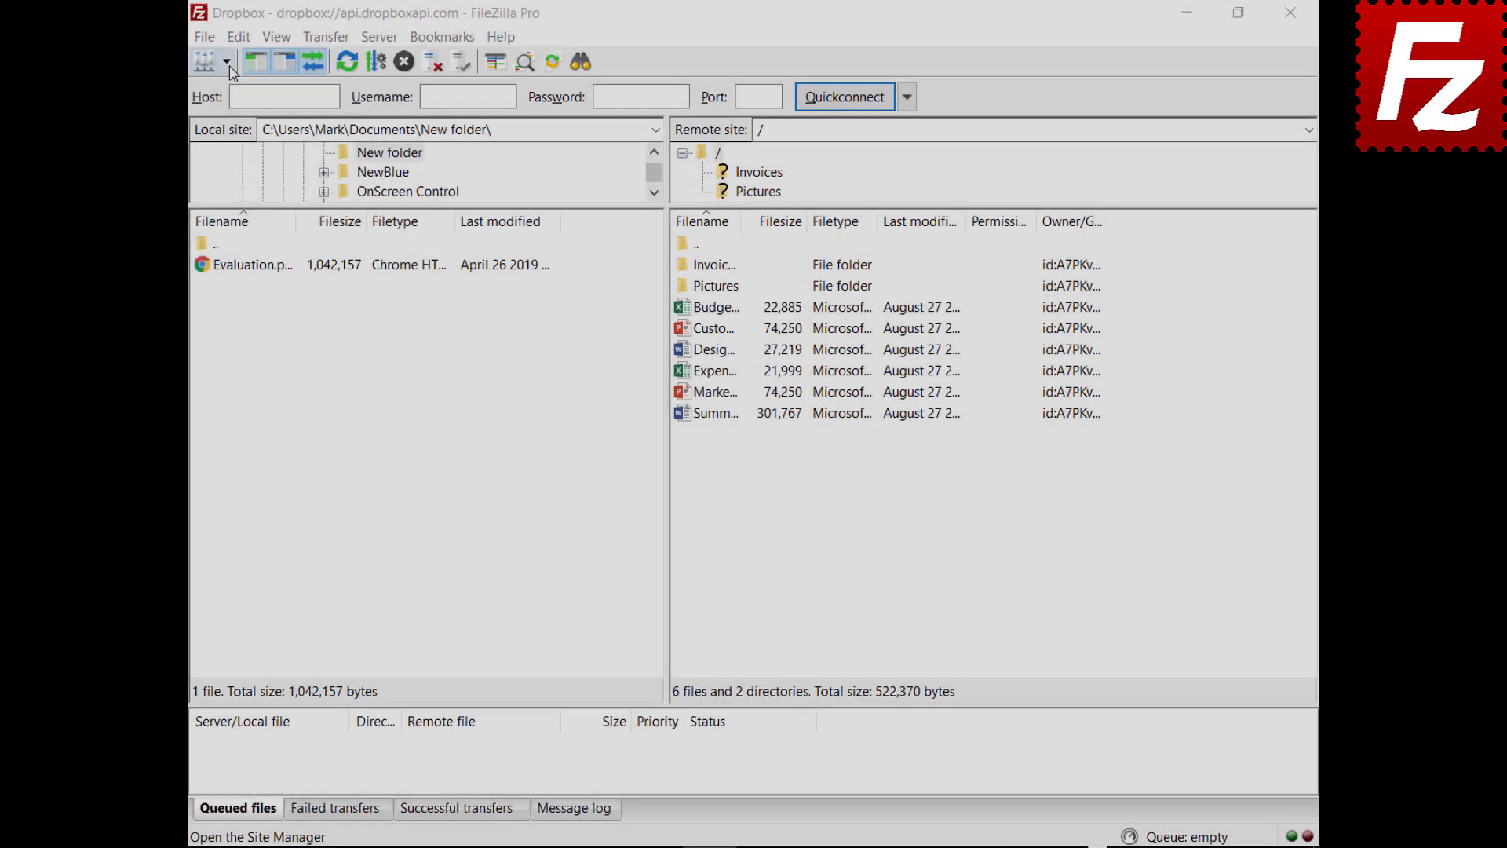
Step: Open the saved OneDrive site in a new tab, then return to the Dropbox tab
click(226, 61)
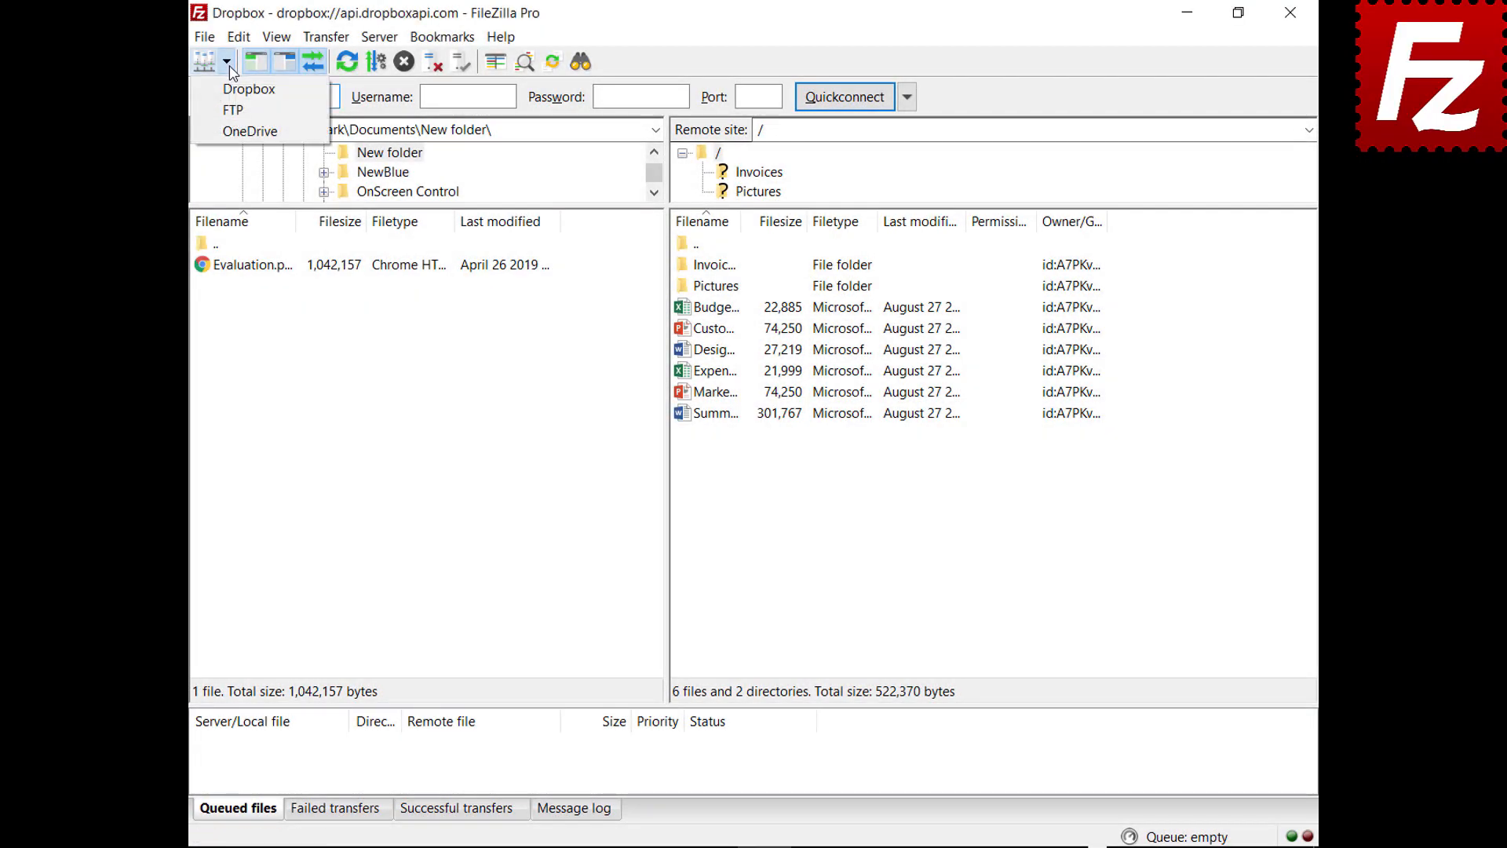
click(233, 133)
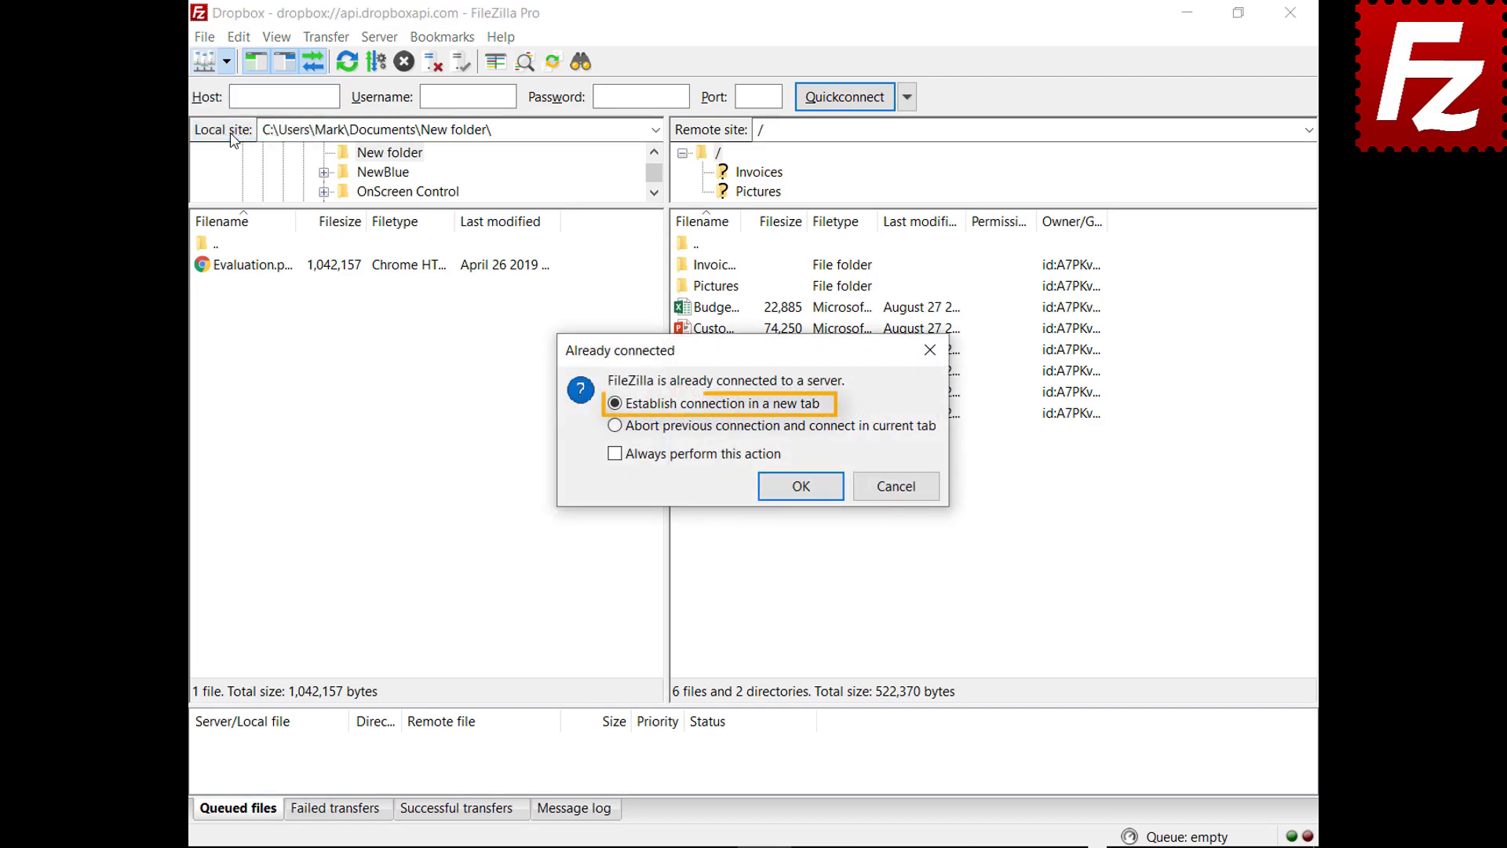
click(801, 489)
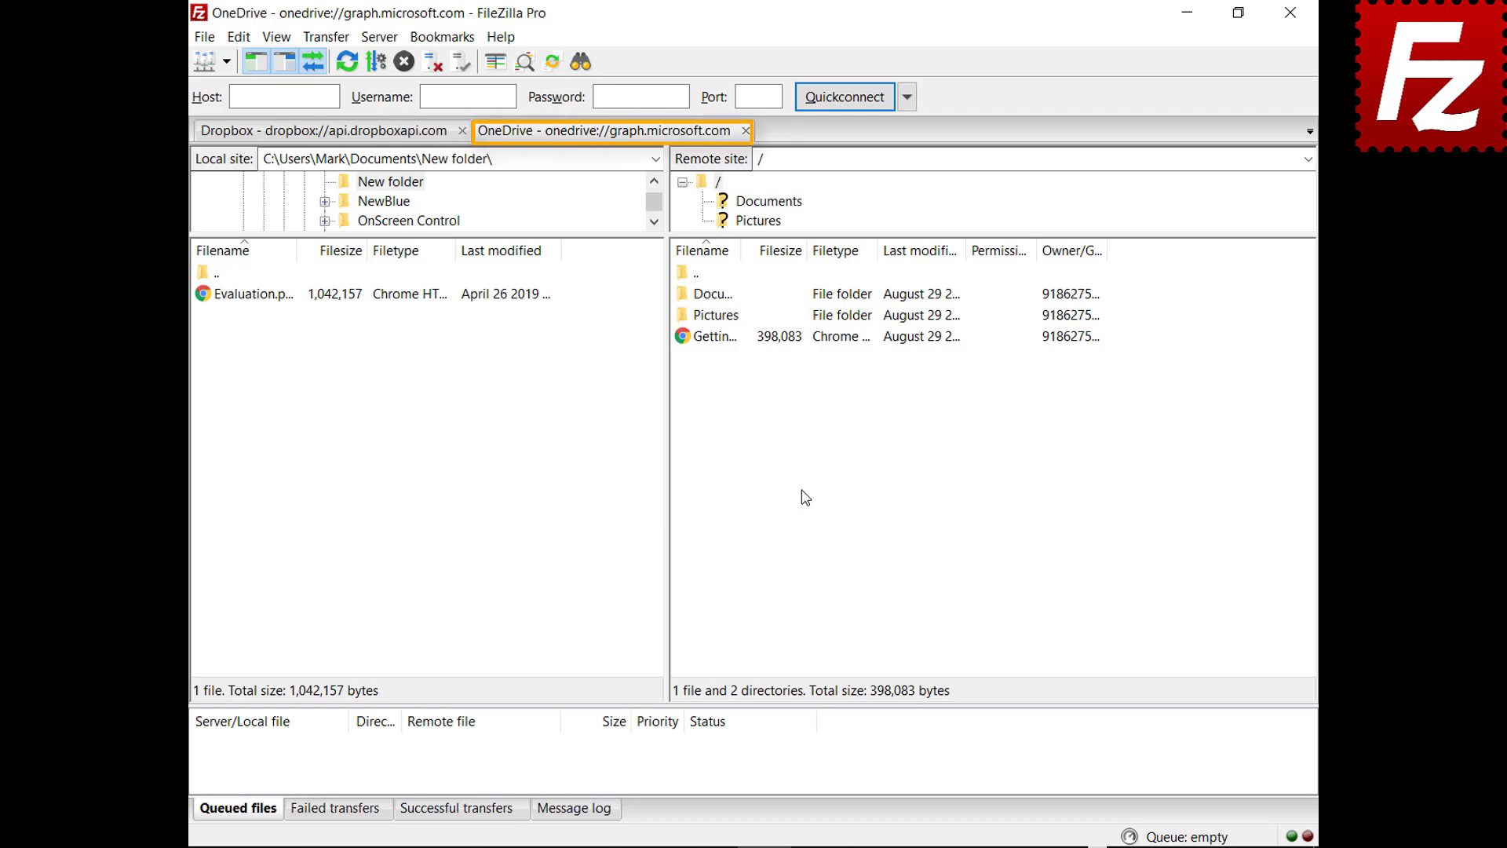
click(322, 131)
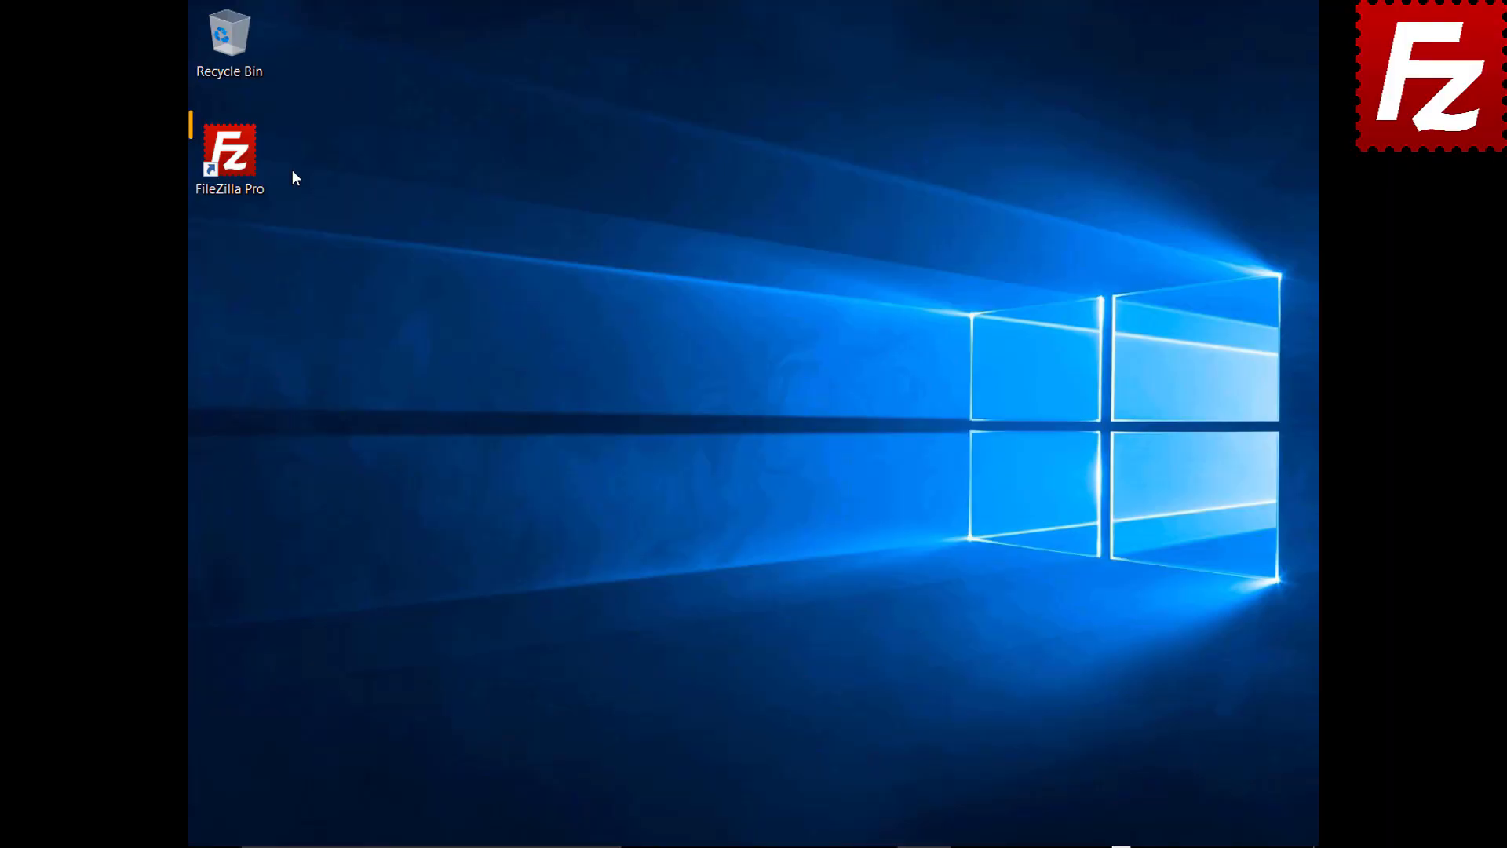
Step: Launch FileZilla Pro, copy the current connection to Site Manager, and name it 'New connection'
double_click(239, 163)
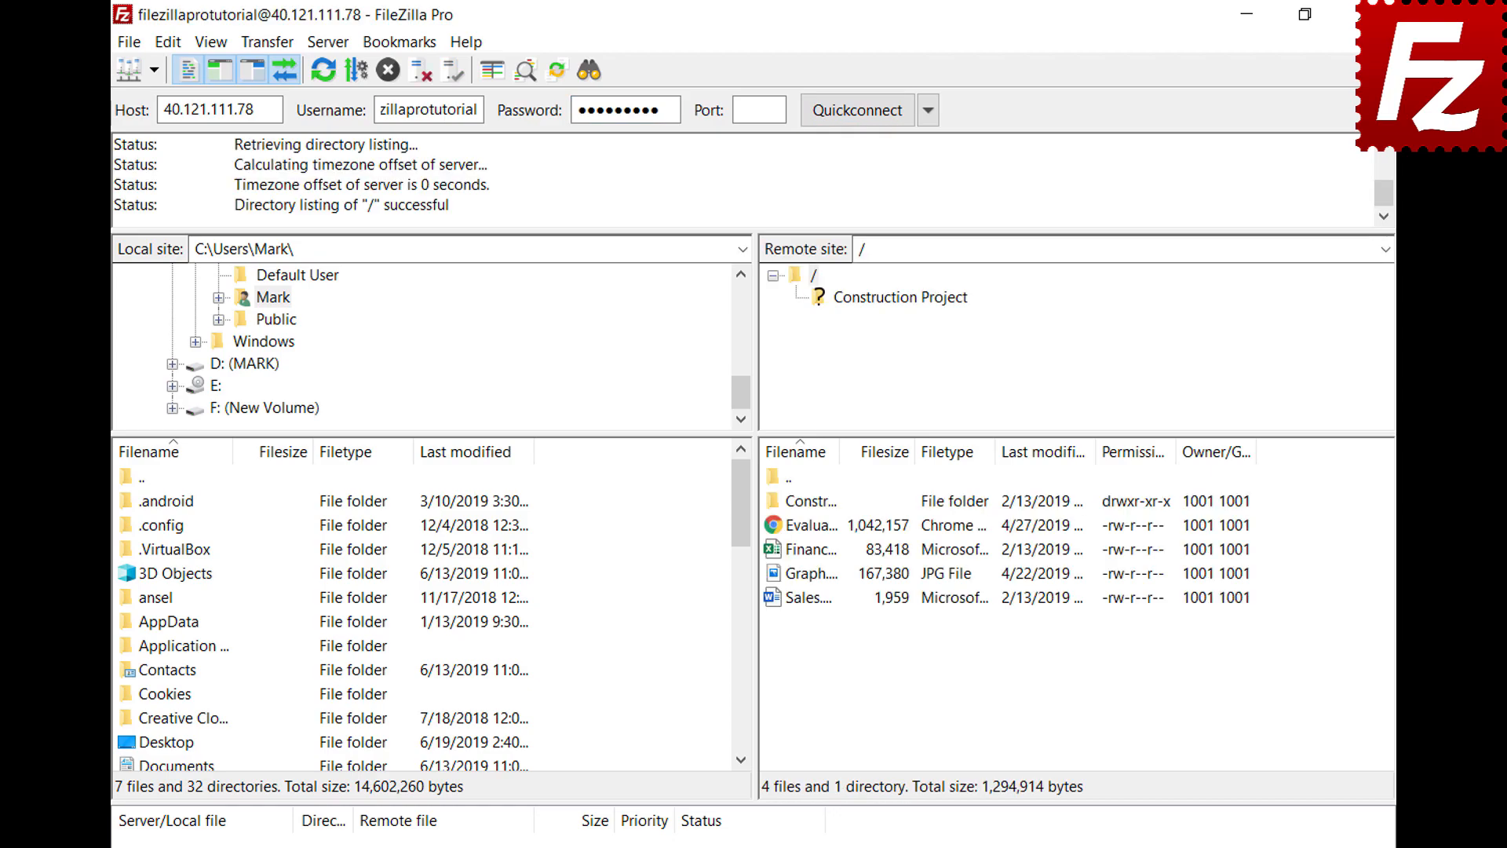
click(130, 43)
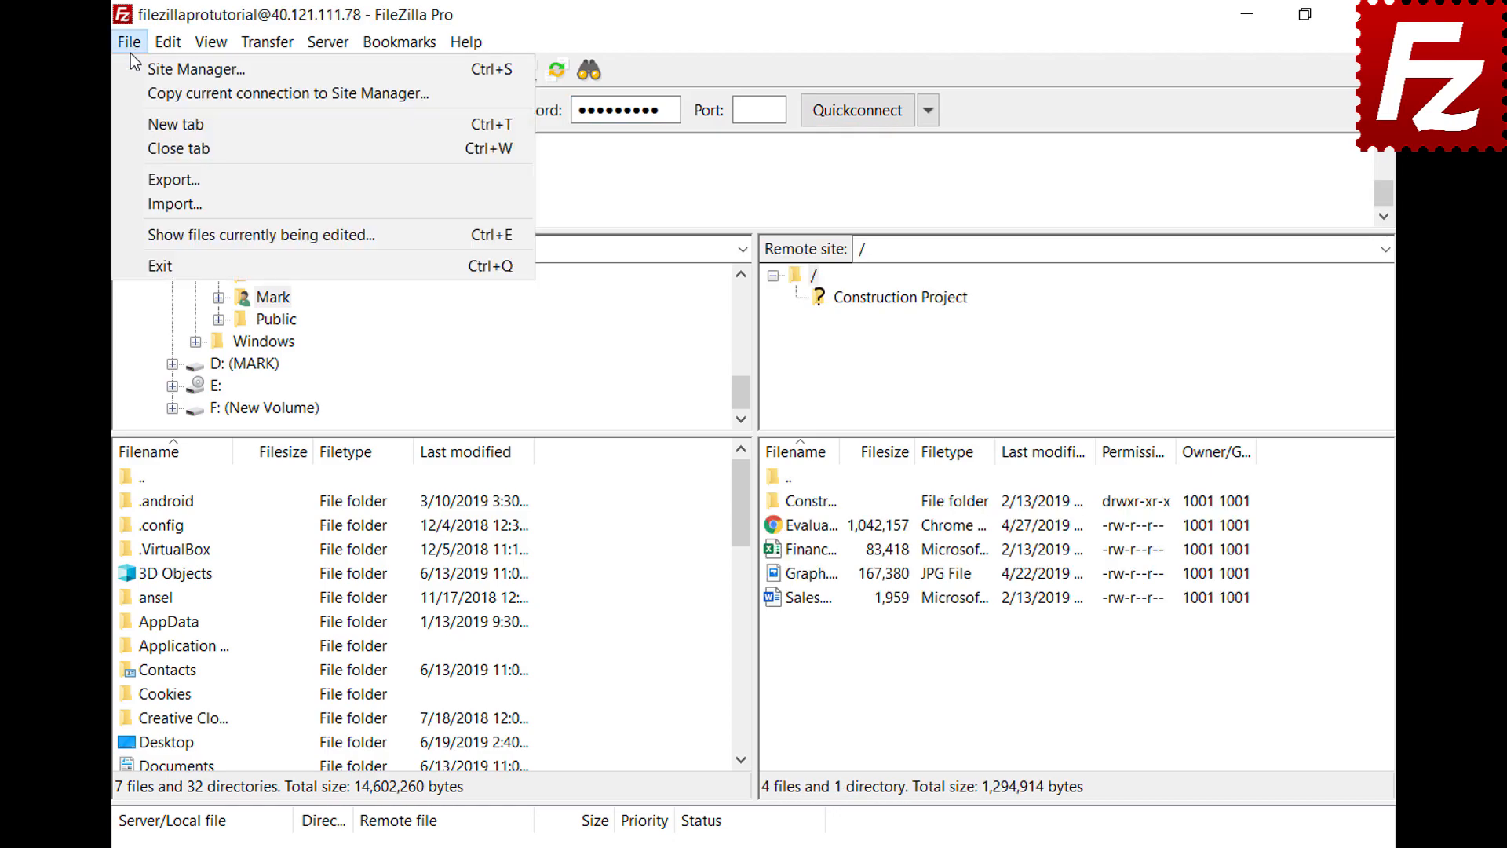
click(135, 92)
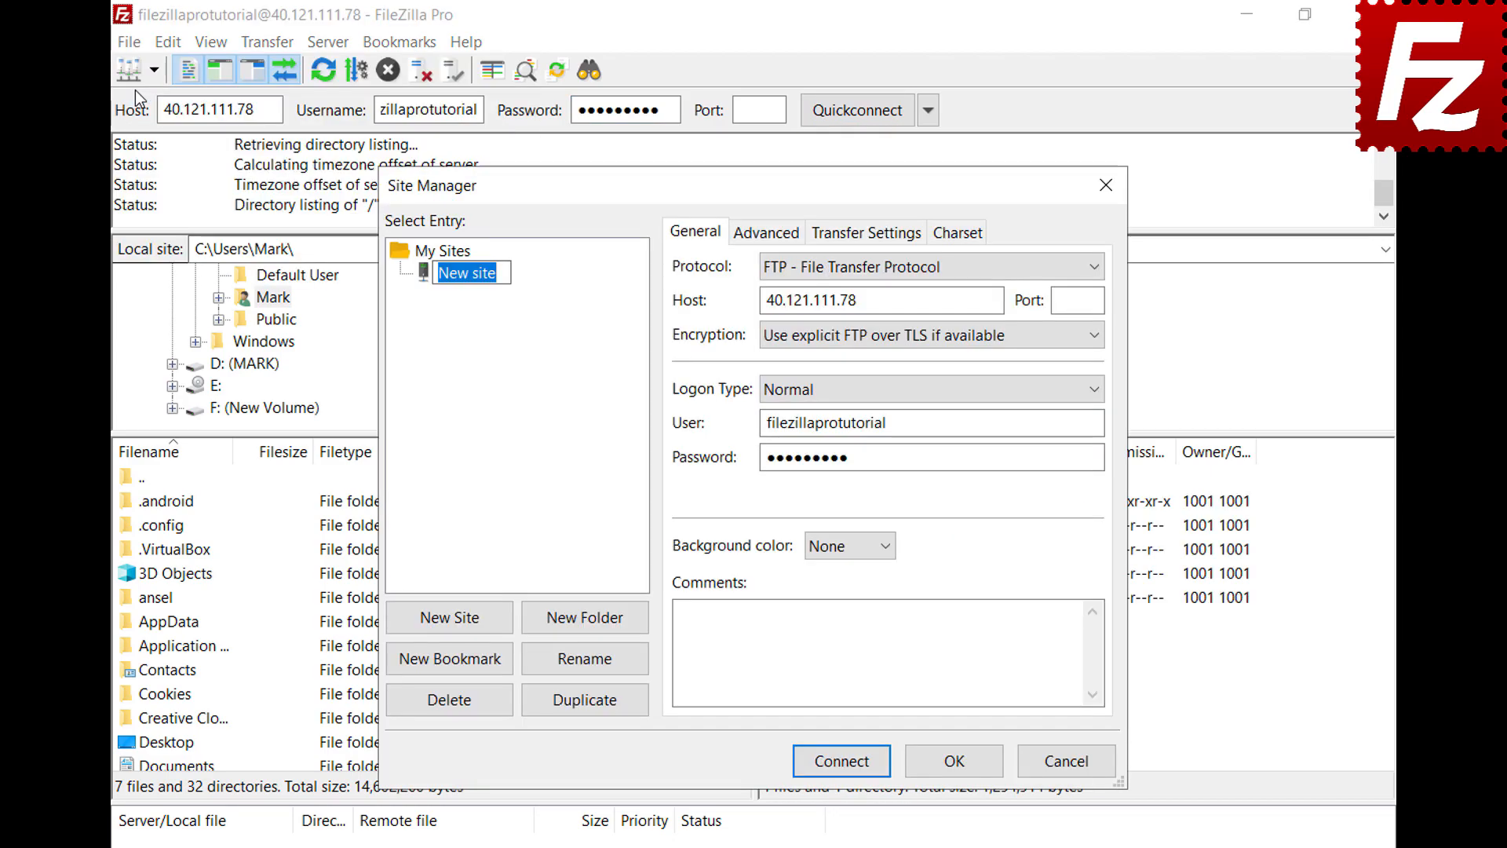
text(New connection)
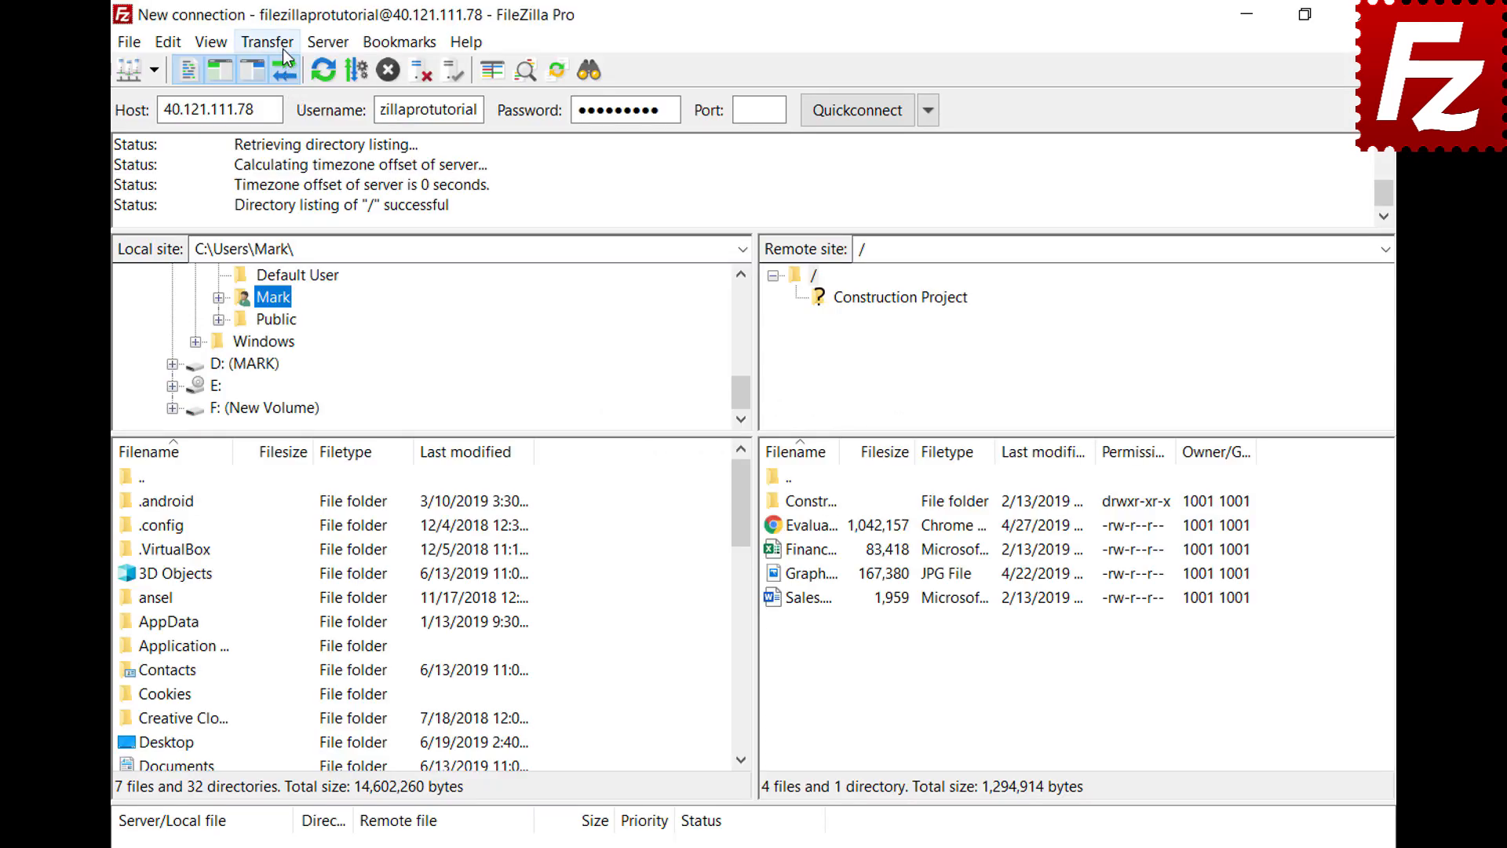
Step: Open the Manual transfer window from the Transfer menu
click(284, 48)
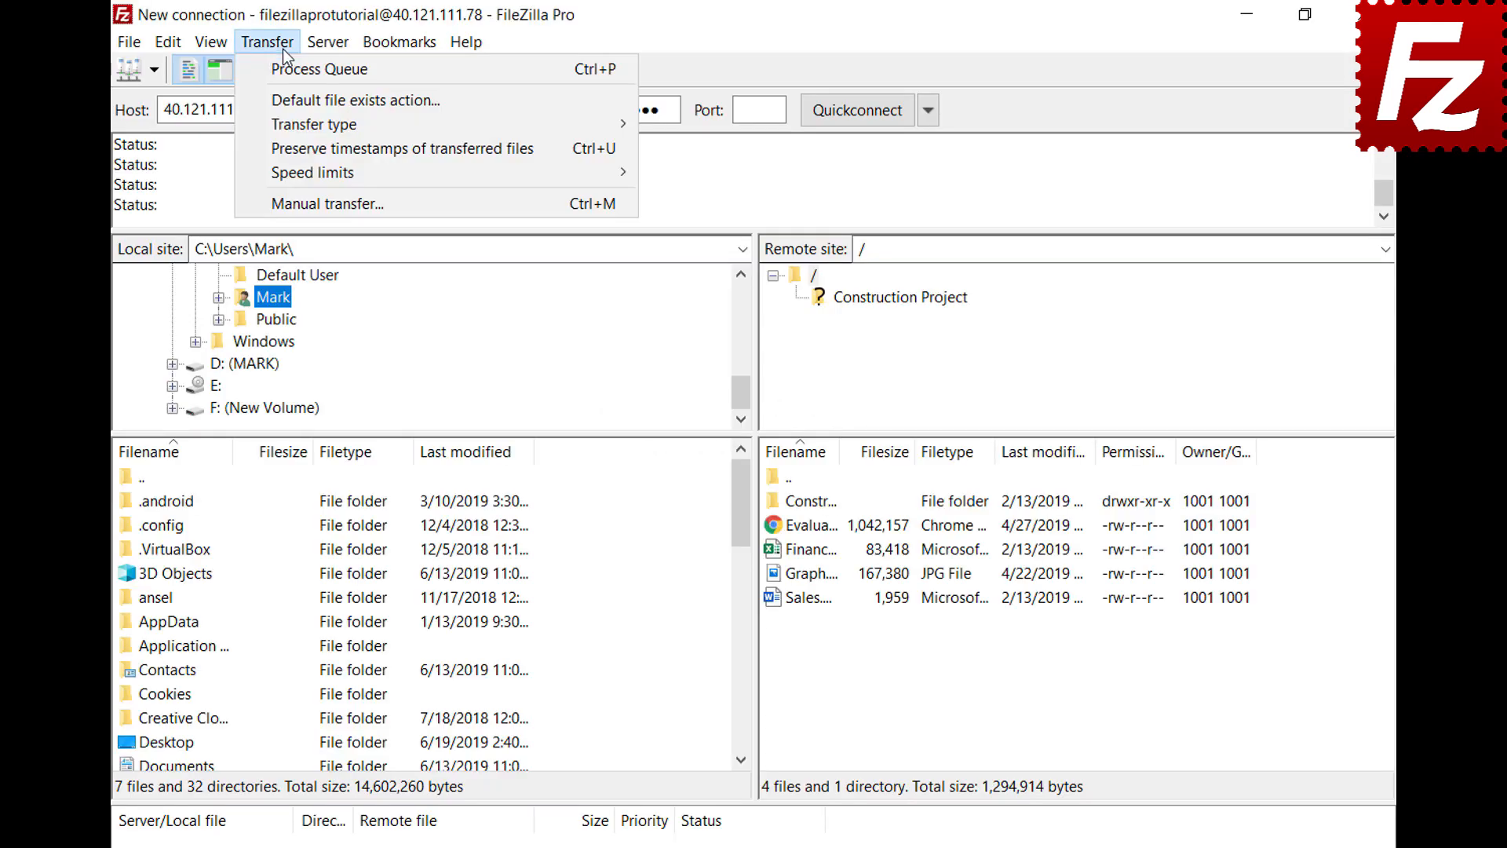
click(303, 205)
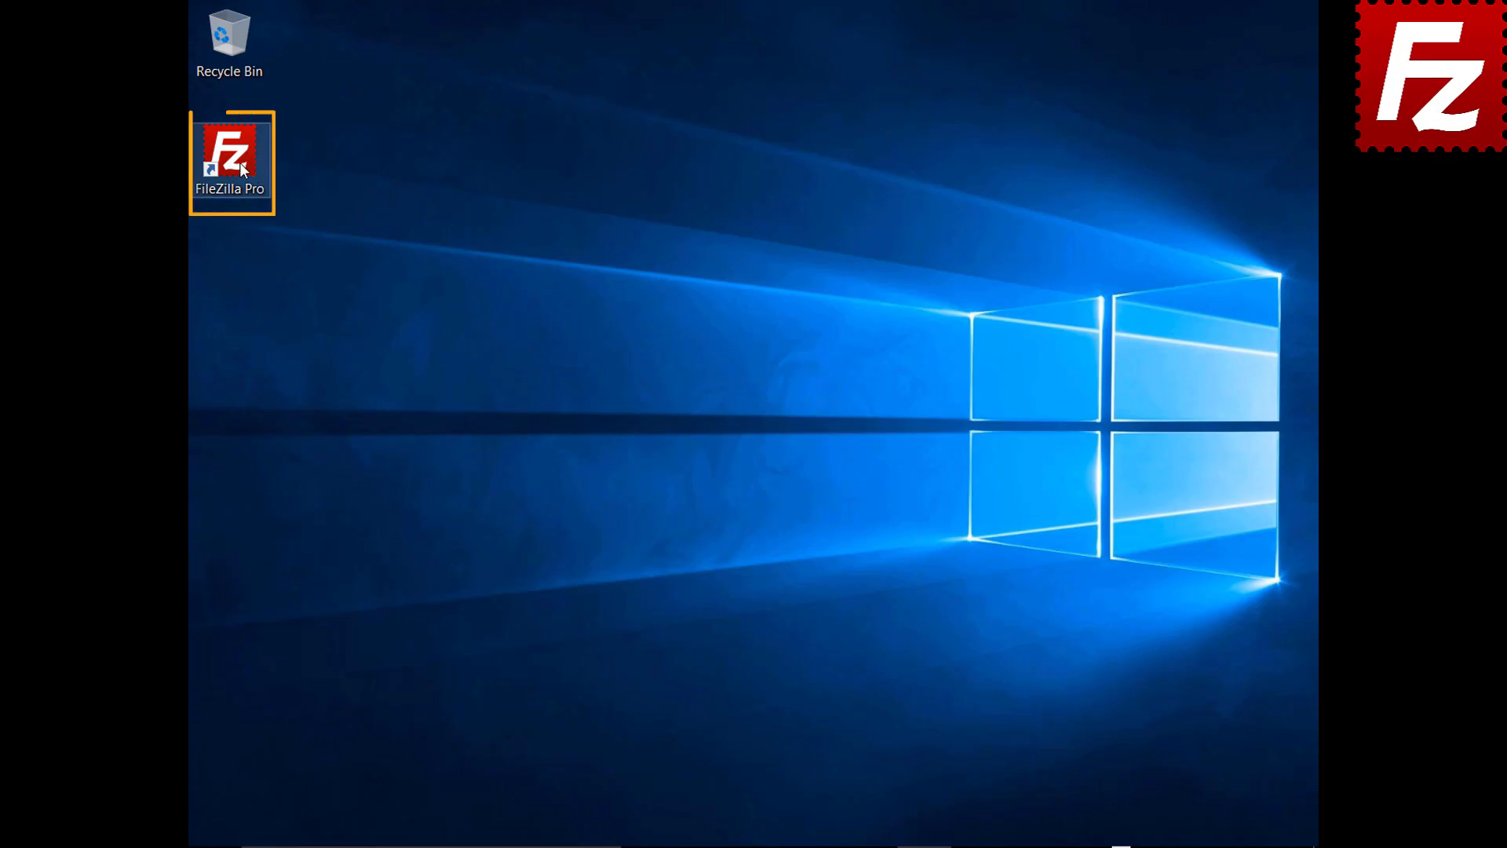
Step: Launch FileZilla Pro, reconnect to the last used server, then disconnect from it
double_click(241, 168)
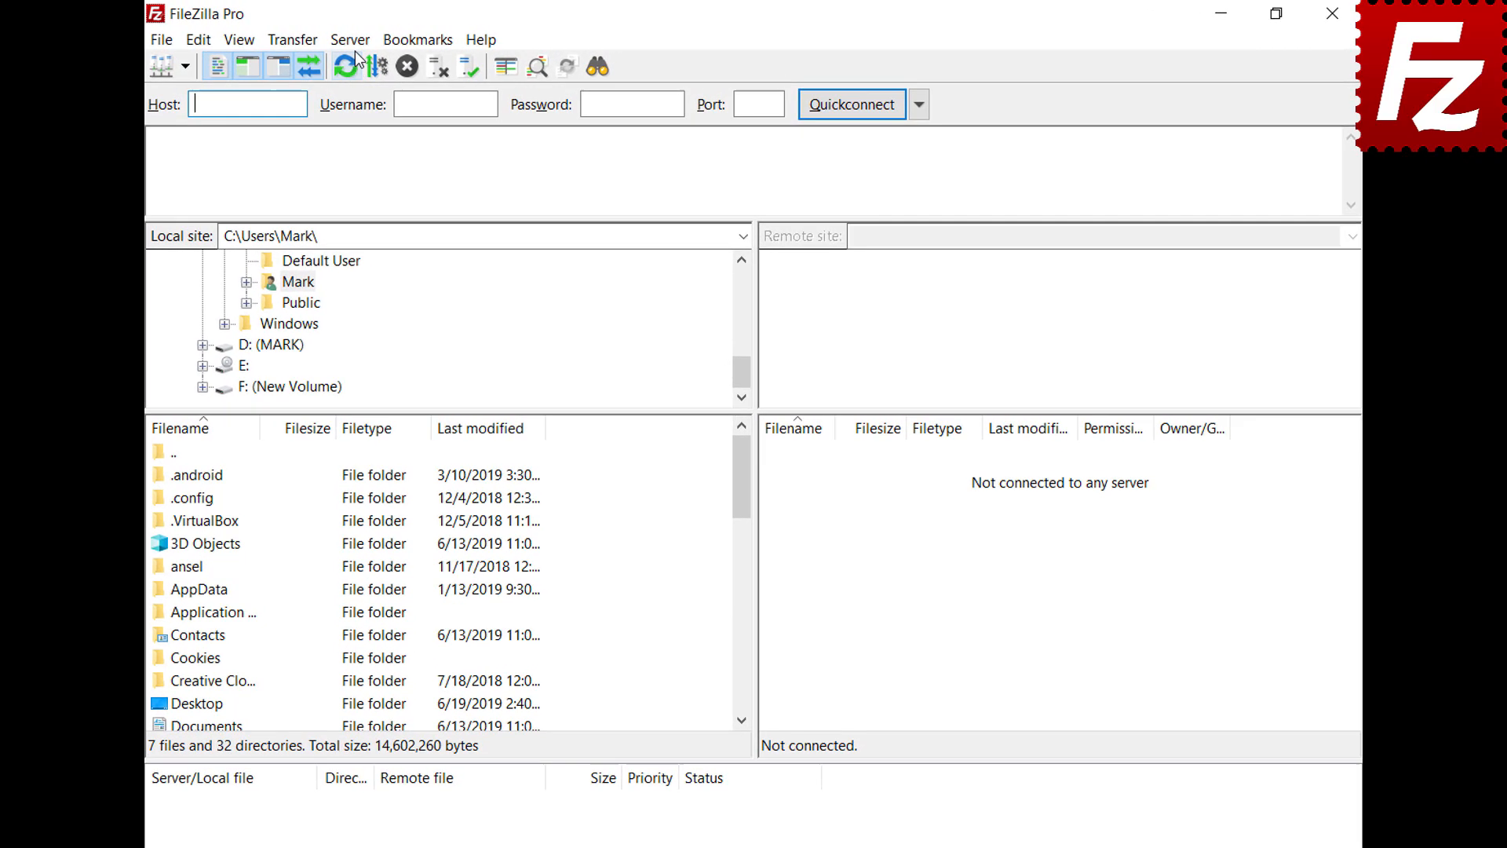
click(350, 40)
click(365, 95)
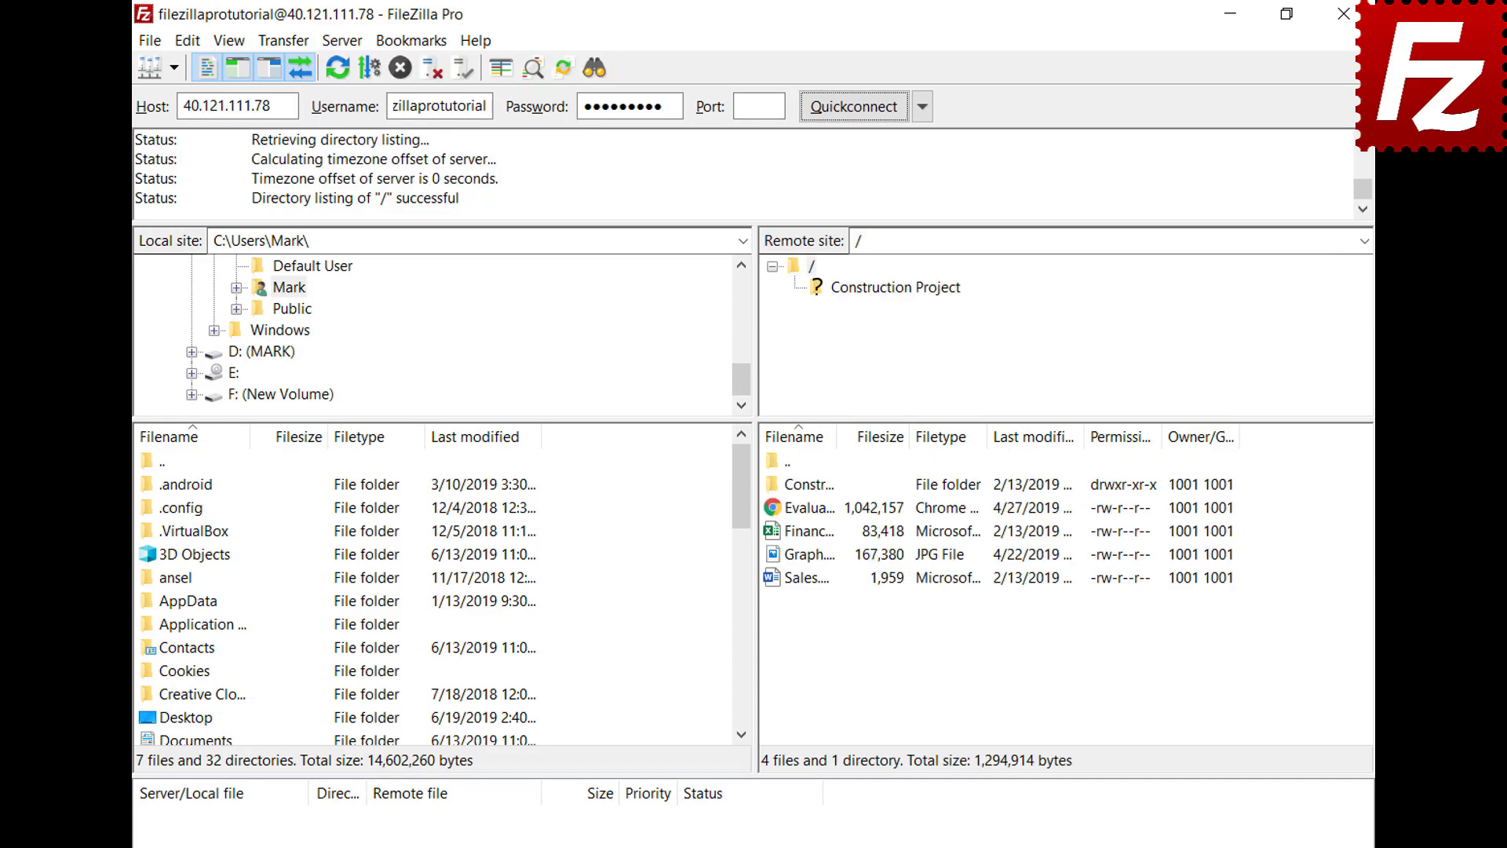
click(342, 40)
click(350, 120)
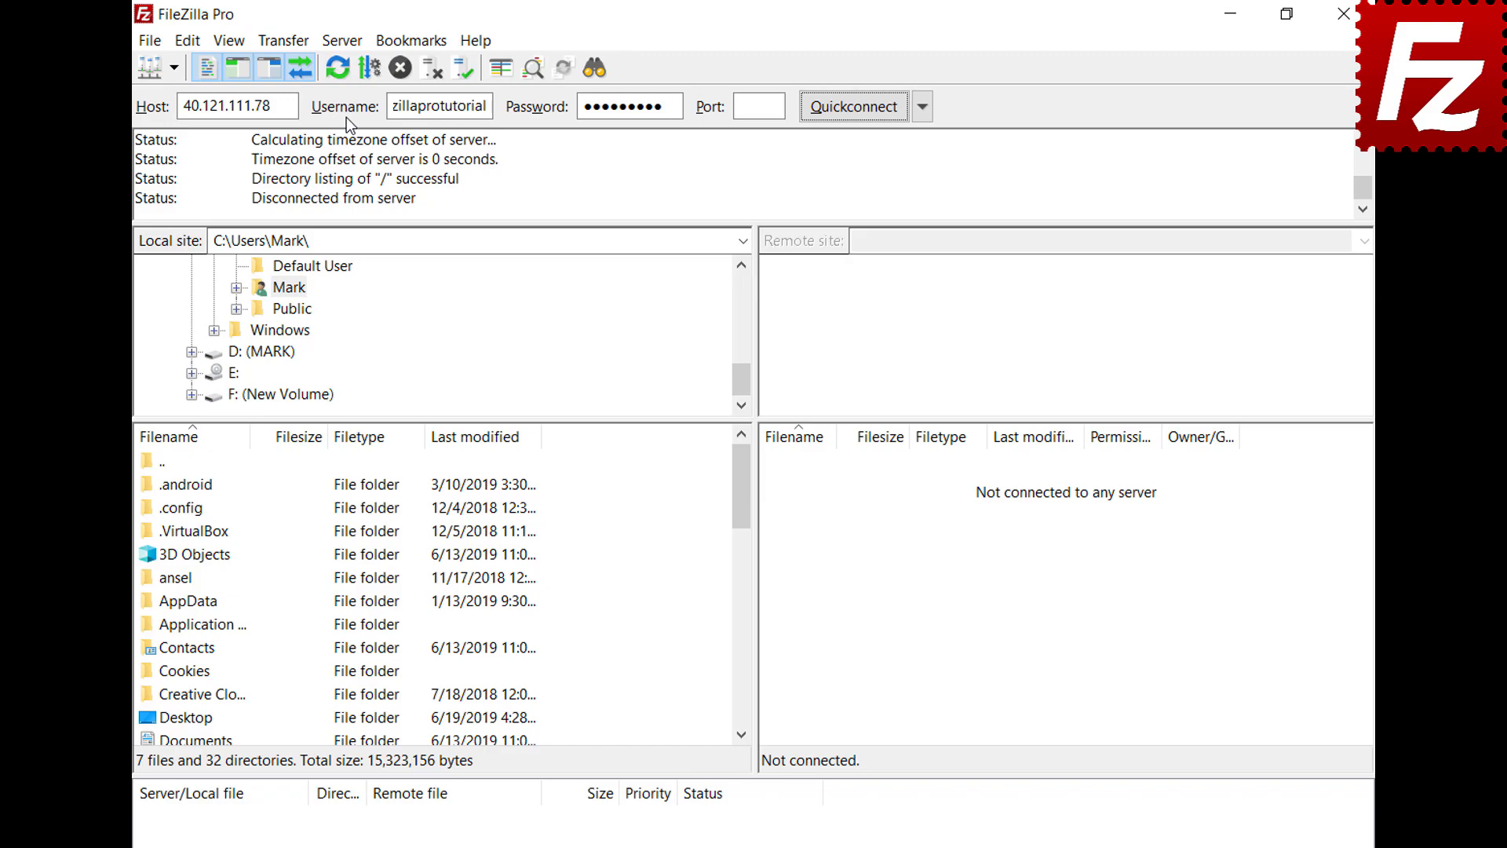
Step: Reconnect to the last used server once more
click(350, 41)
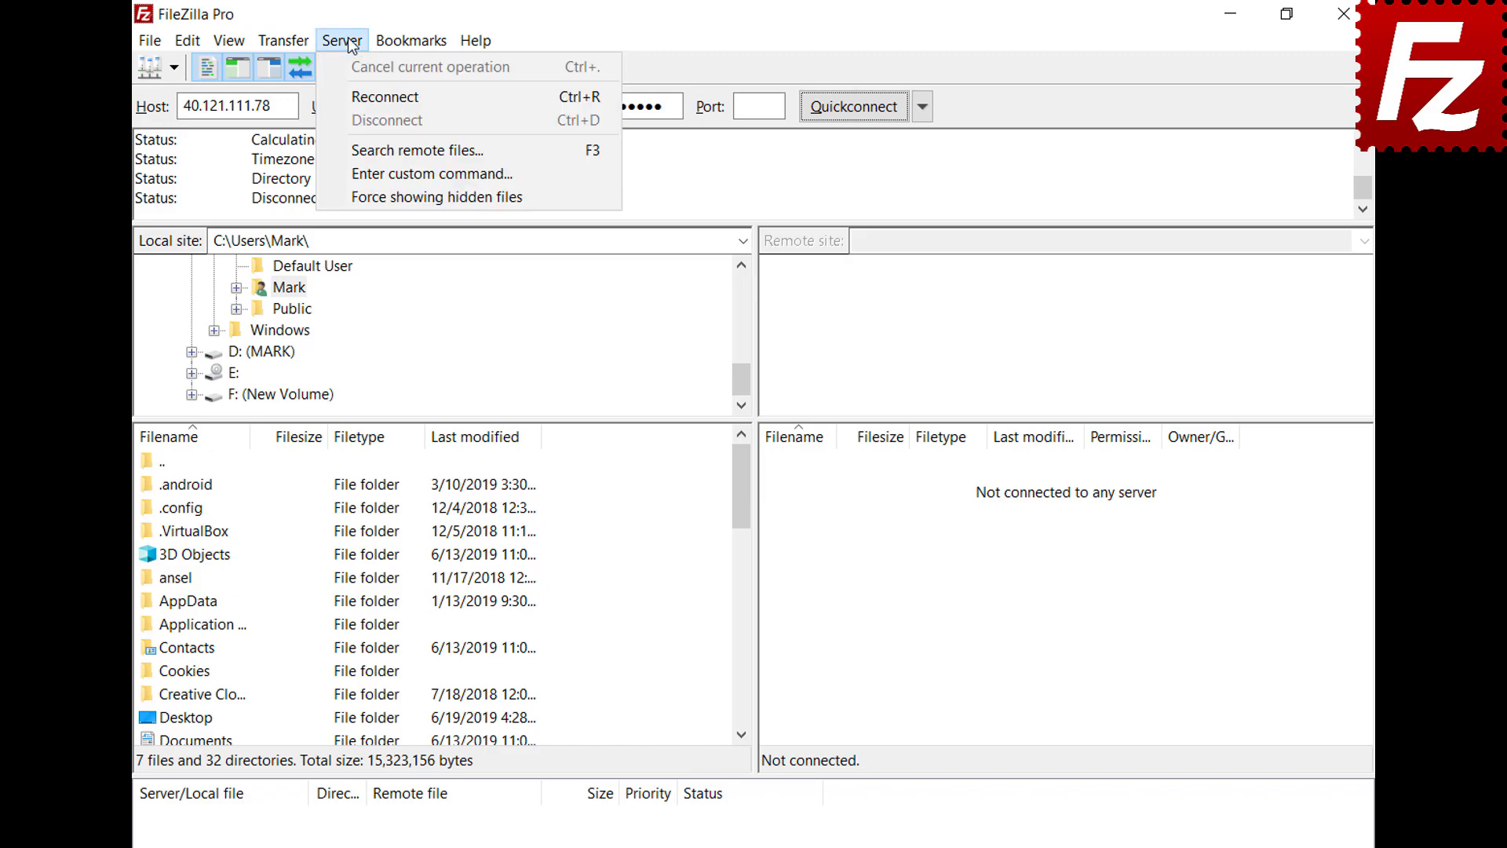
click(357, 95)
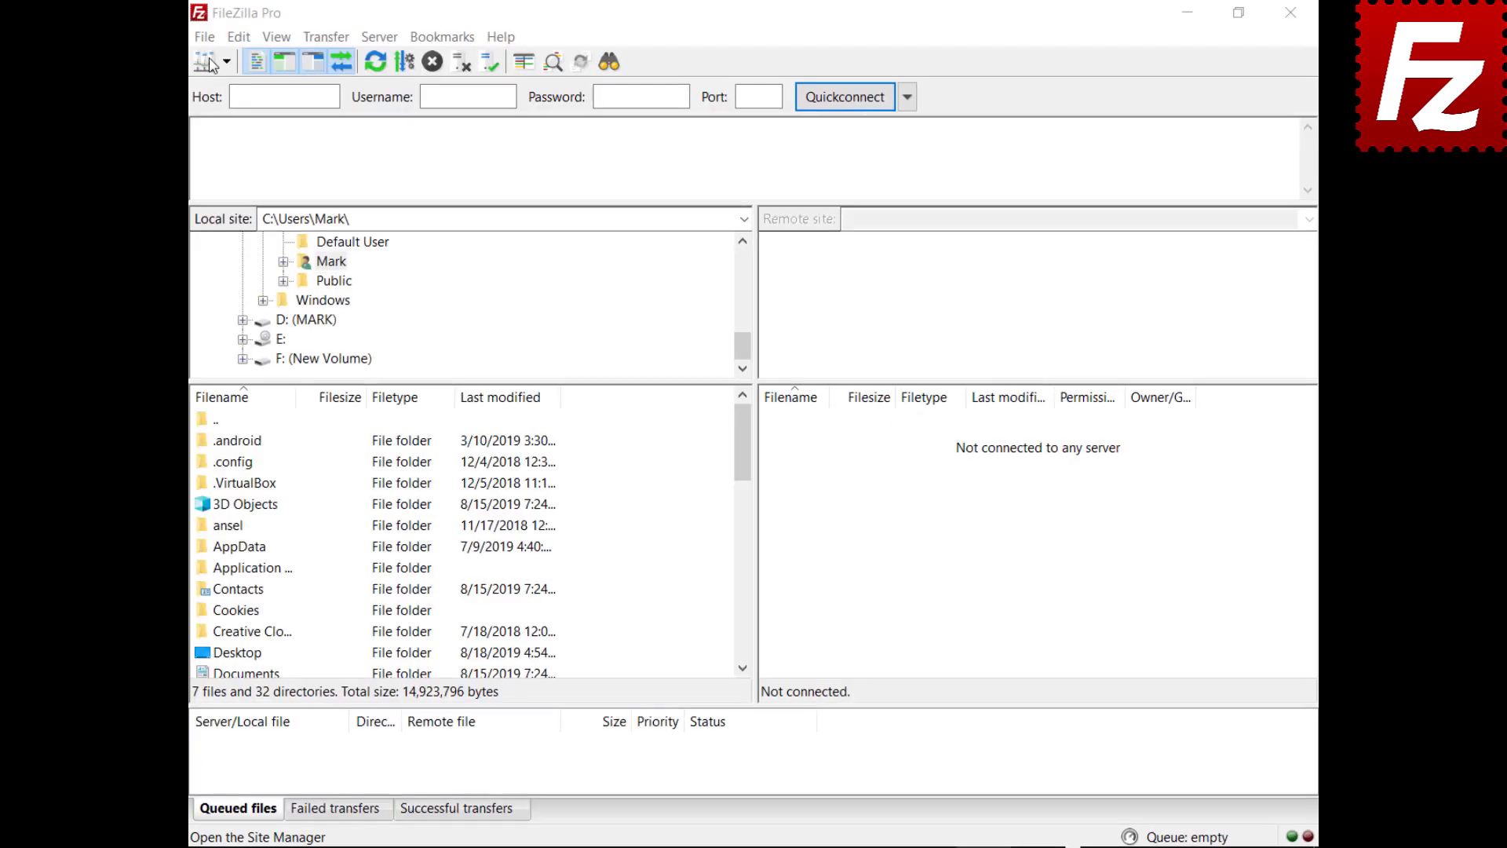
click(205, 37)
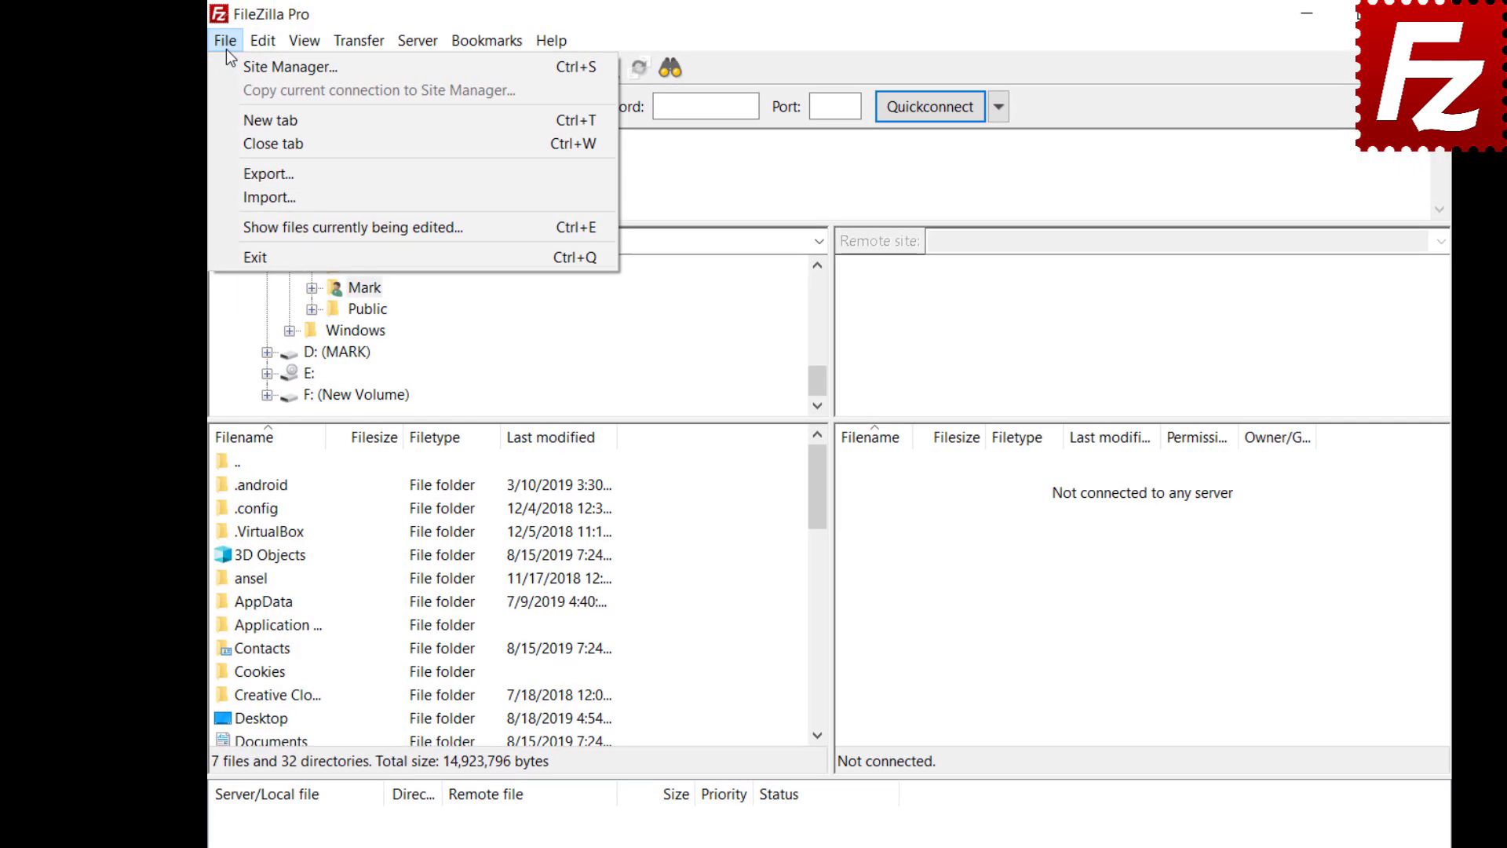
click(206, 55)
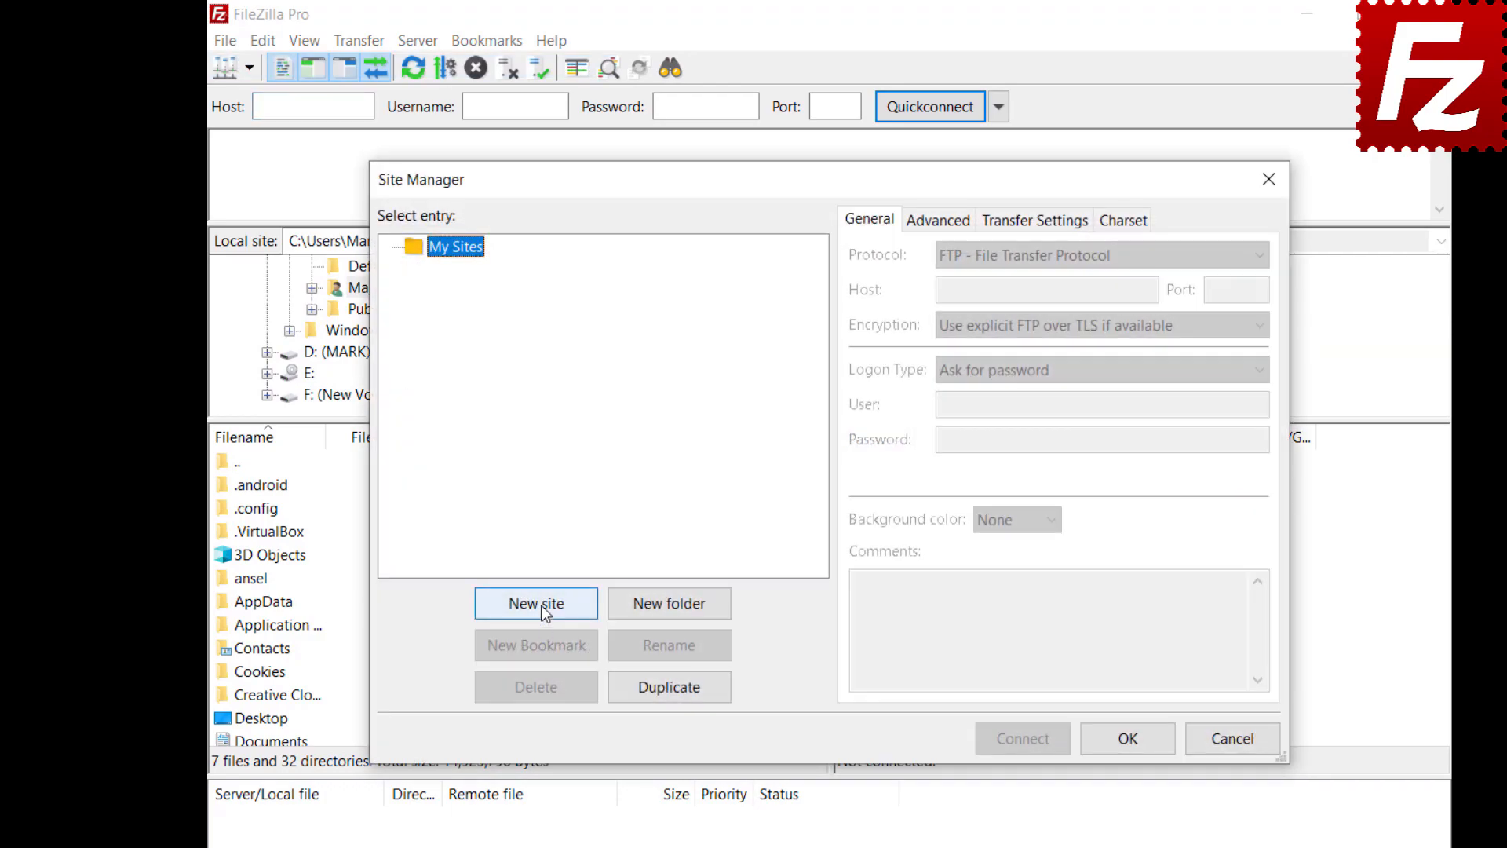
Step: Add a site named 'Google Drive' using the Google Drive protocol and the demo Google account
click(539, 606)
text(Google Drive)
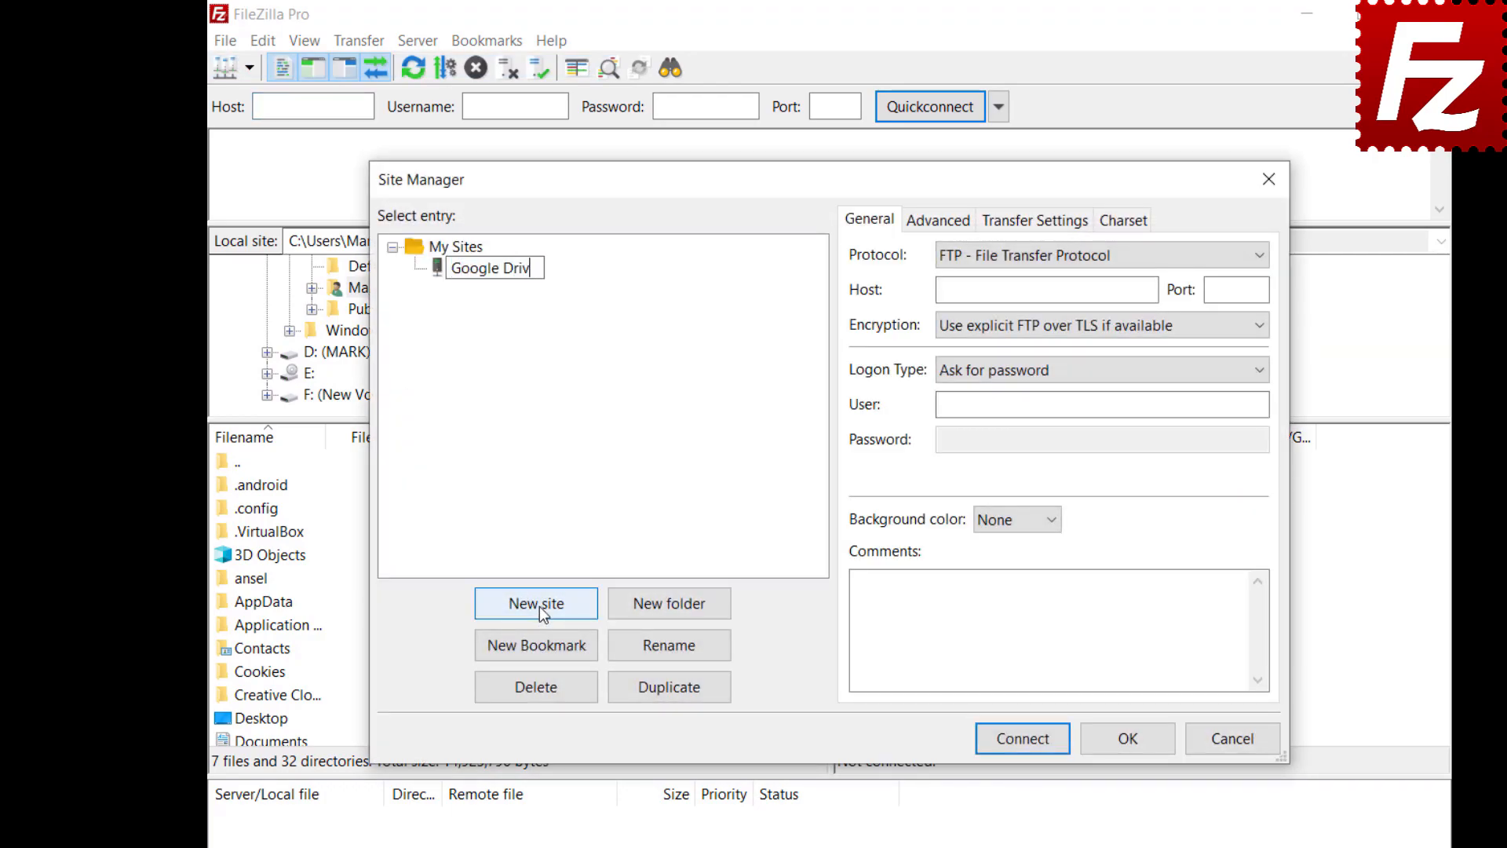
click(1250, 259)
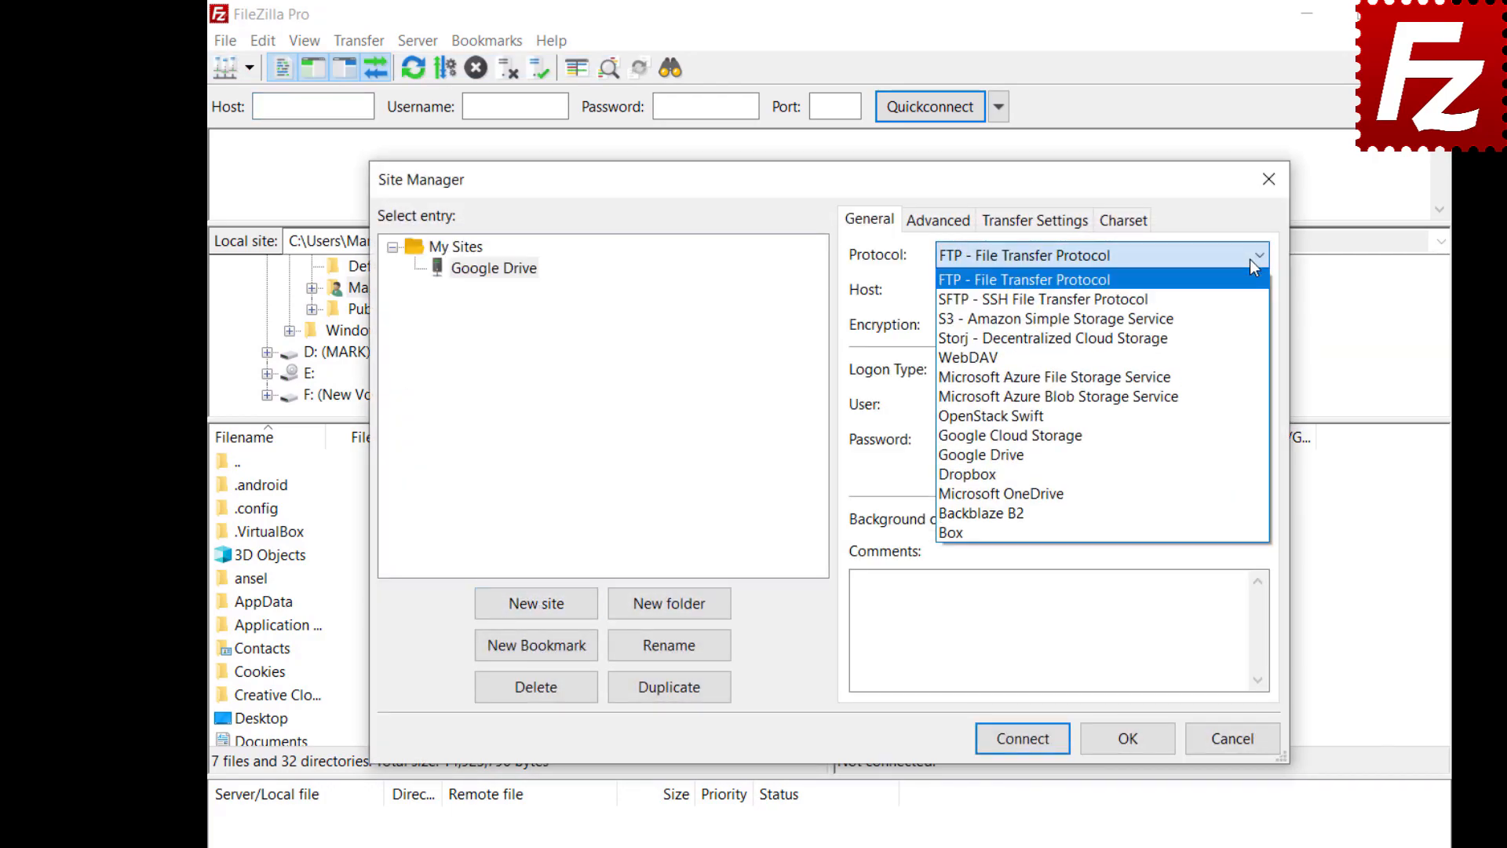
click(1248, 457)
click(1102, 404)
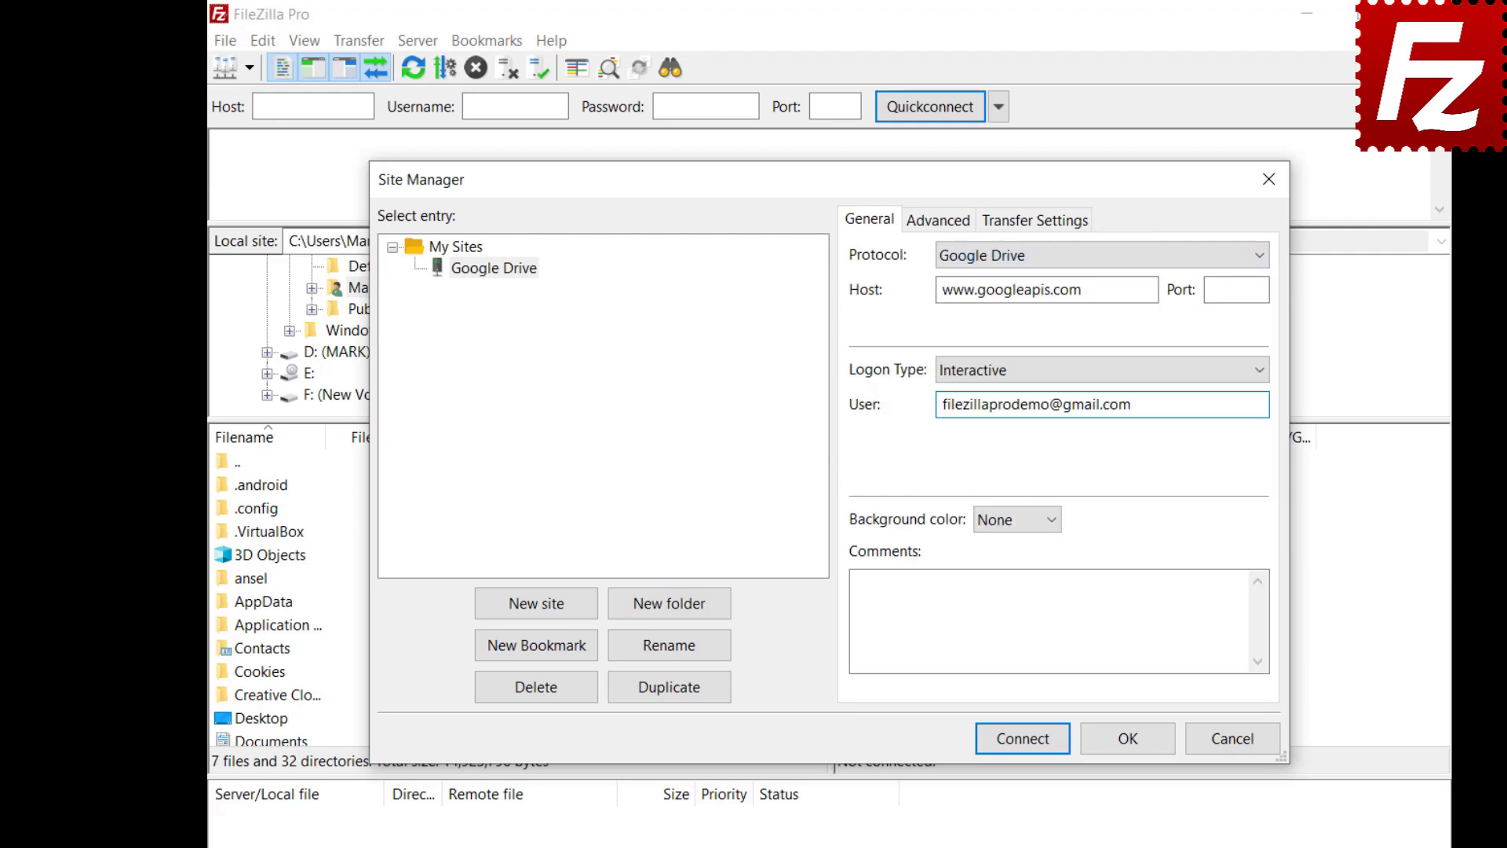
Step: Set the Construction Project folder as the site's default local directory
click(923, 232)
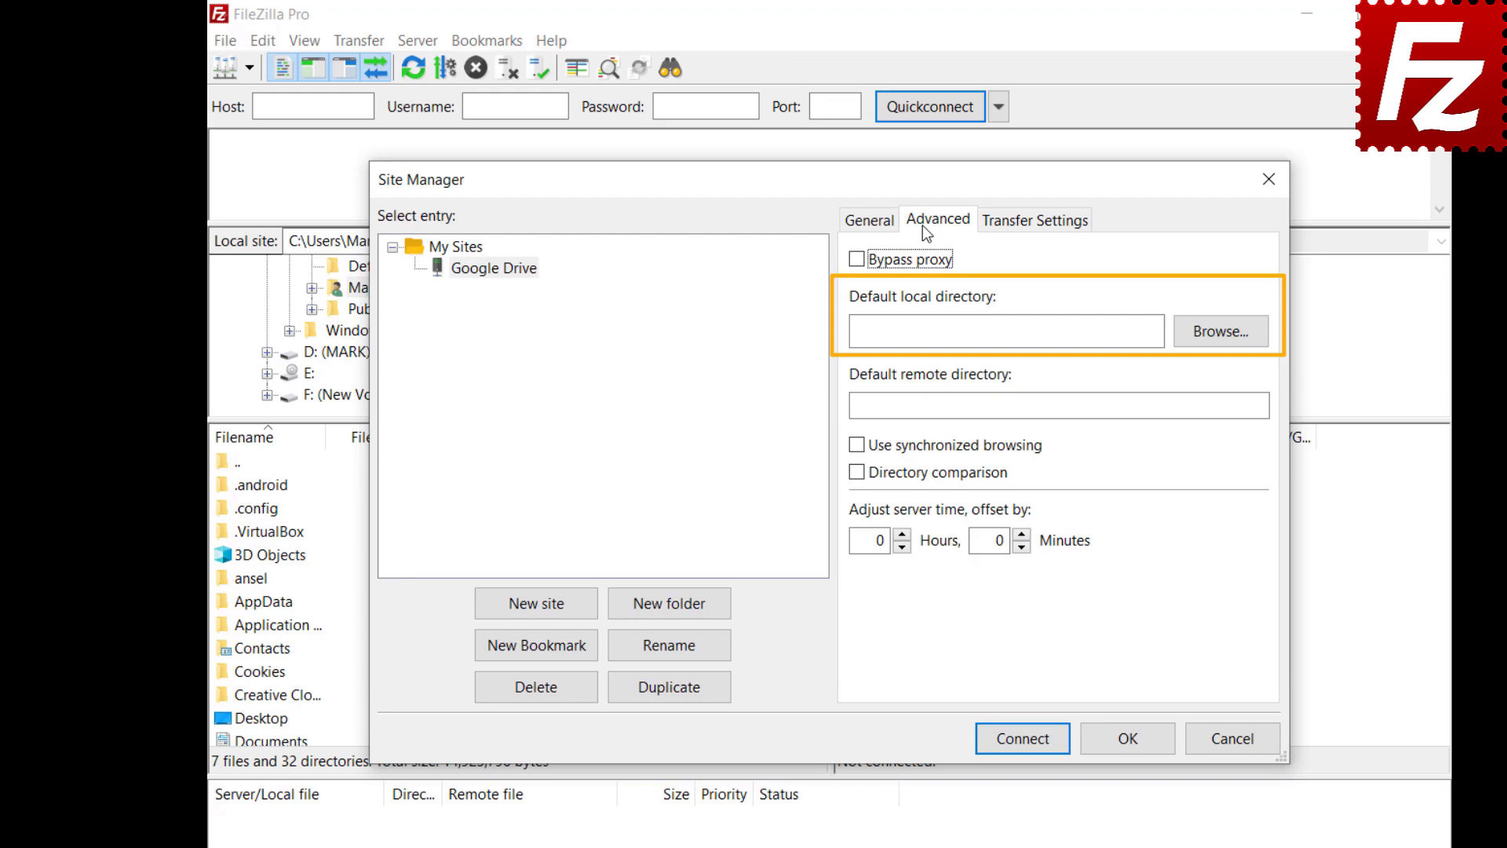
click(1217, 341)
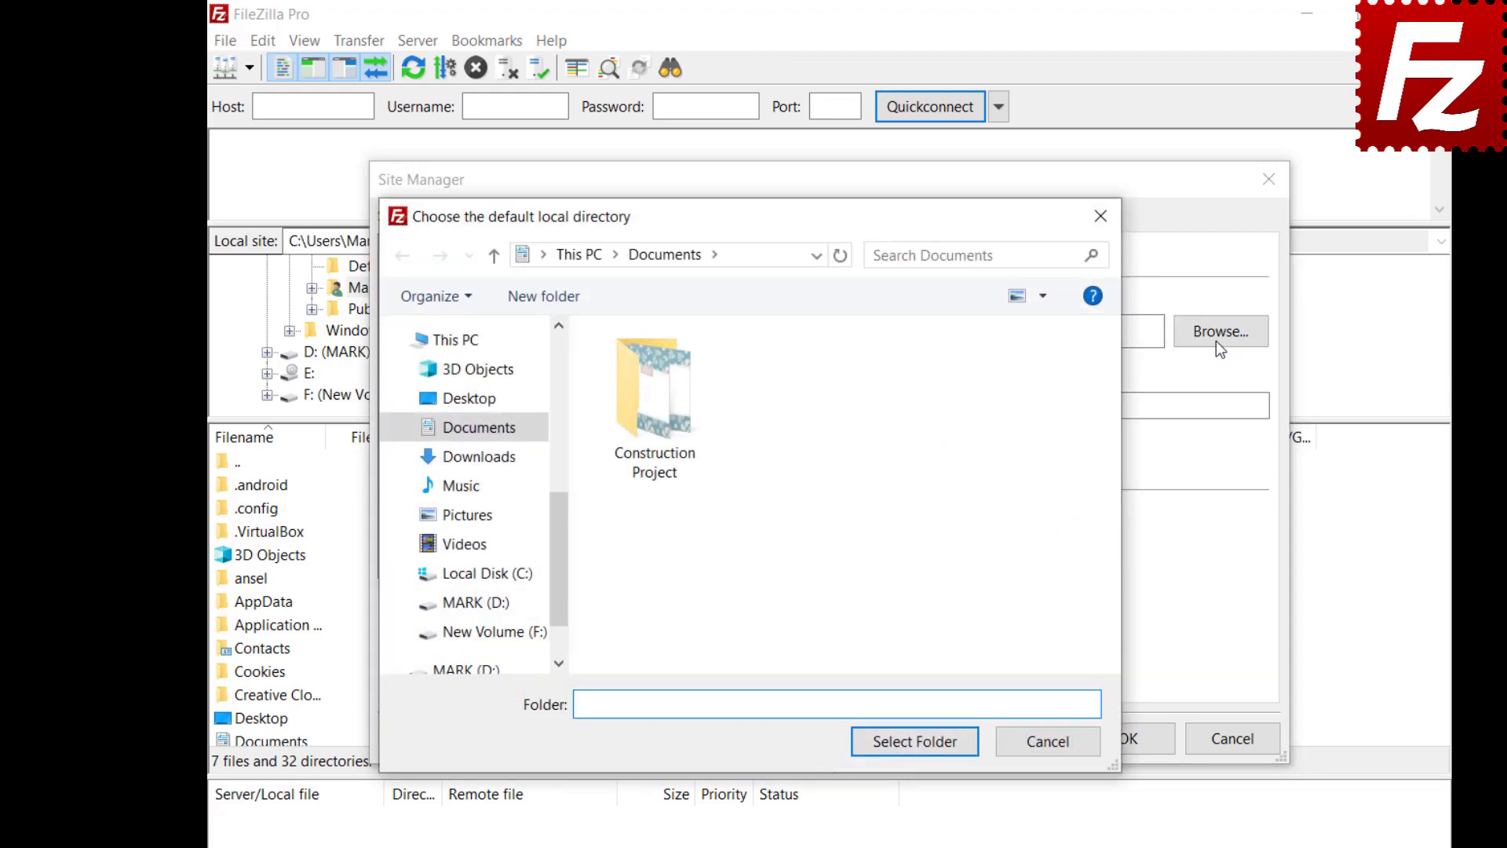
double_click(657, 460)
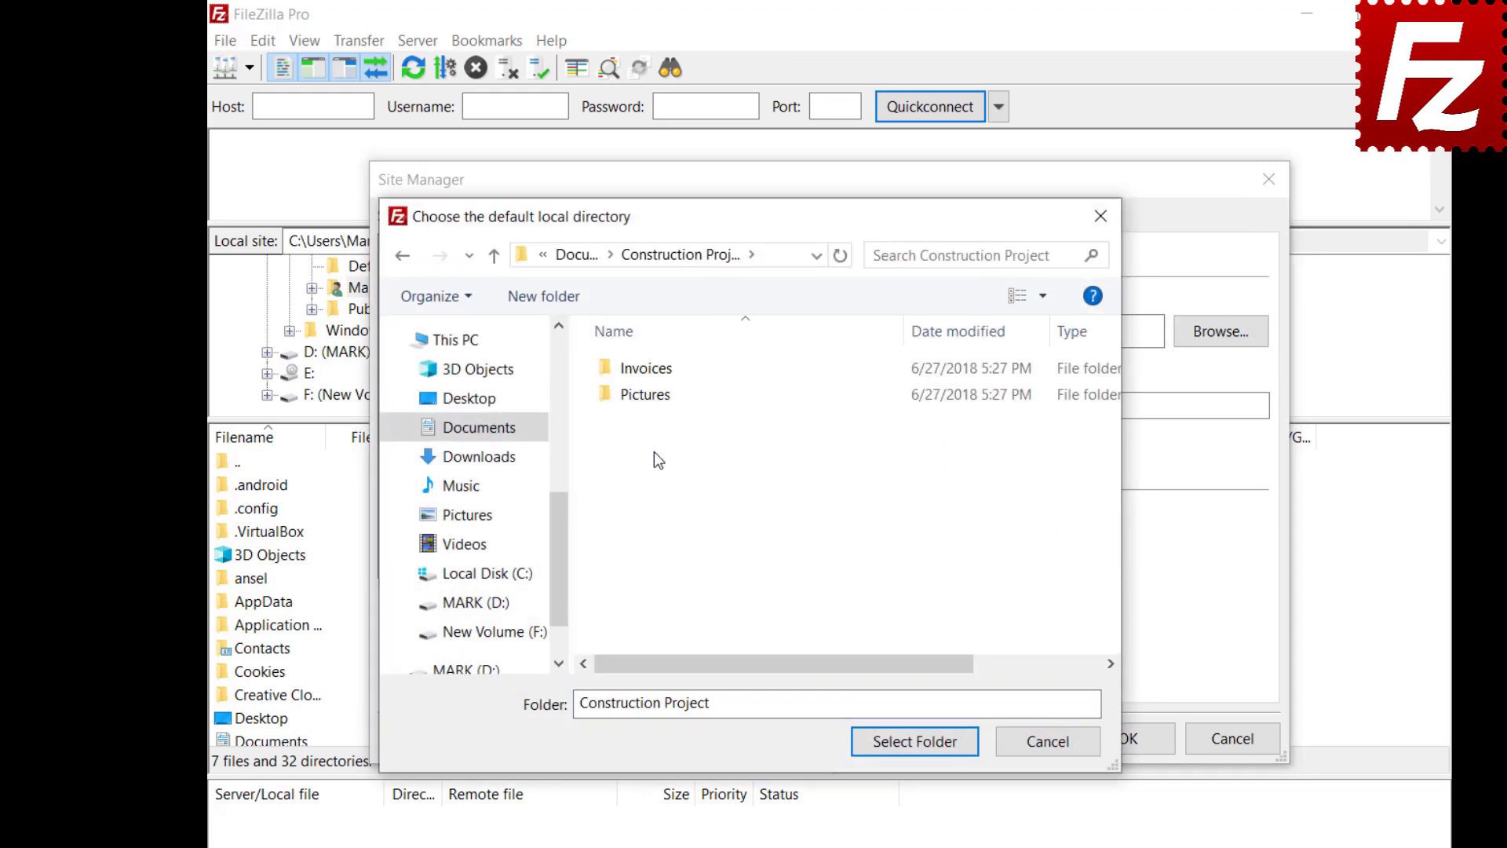
click(915, 749)
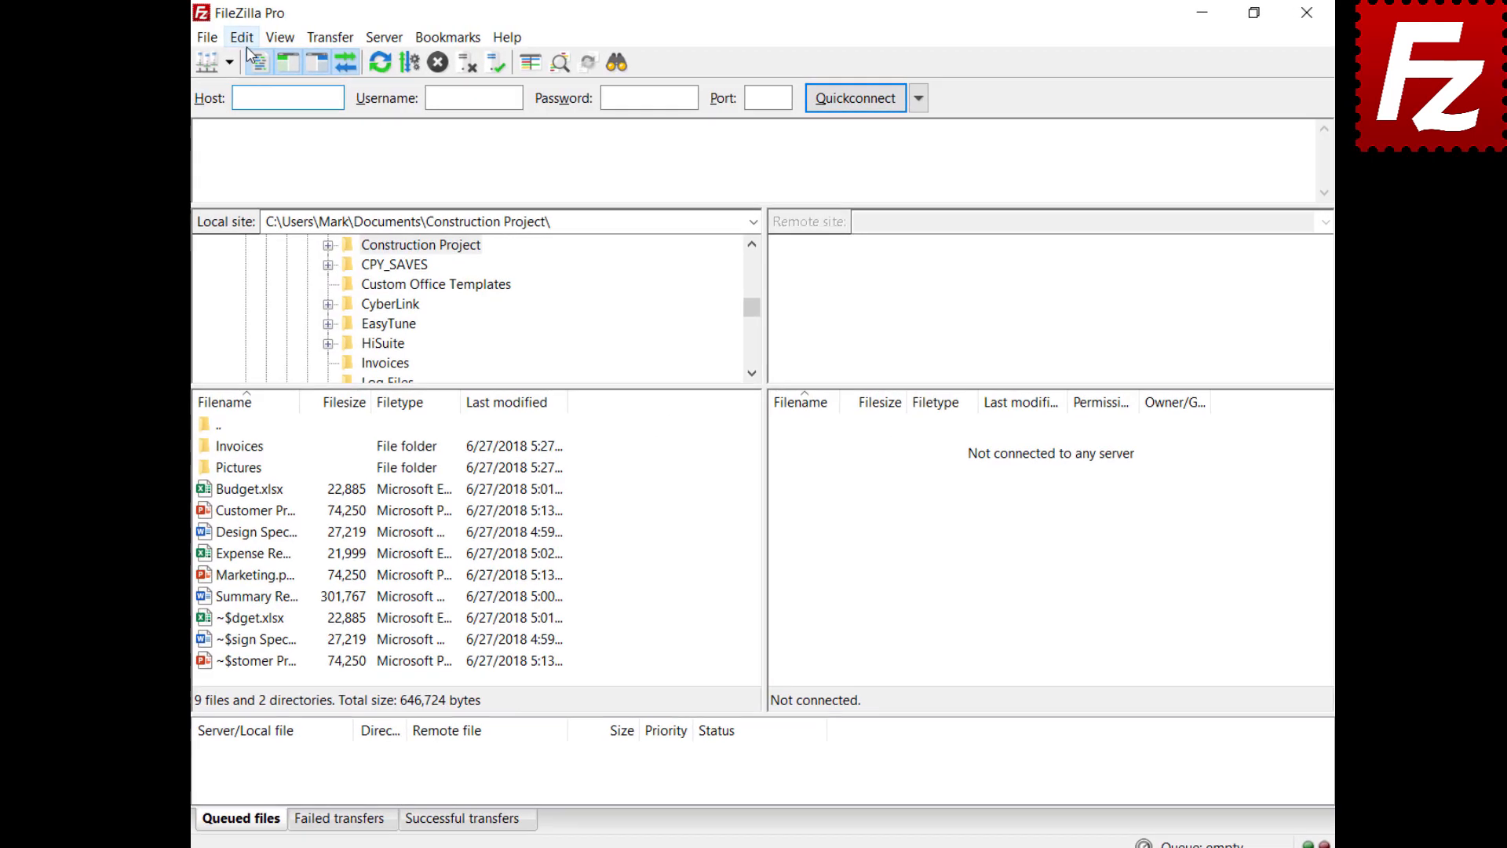
click(245, 38)
click(271, 114)
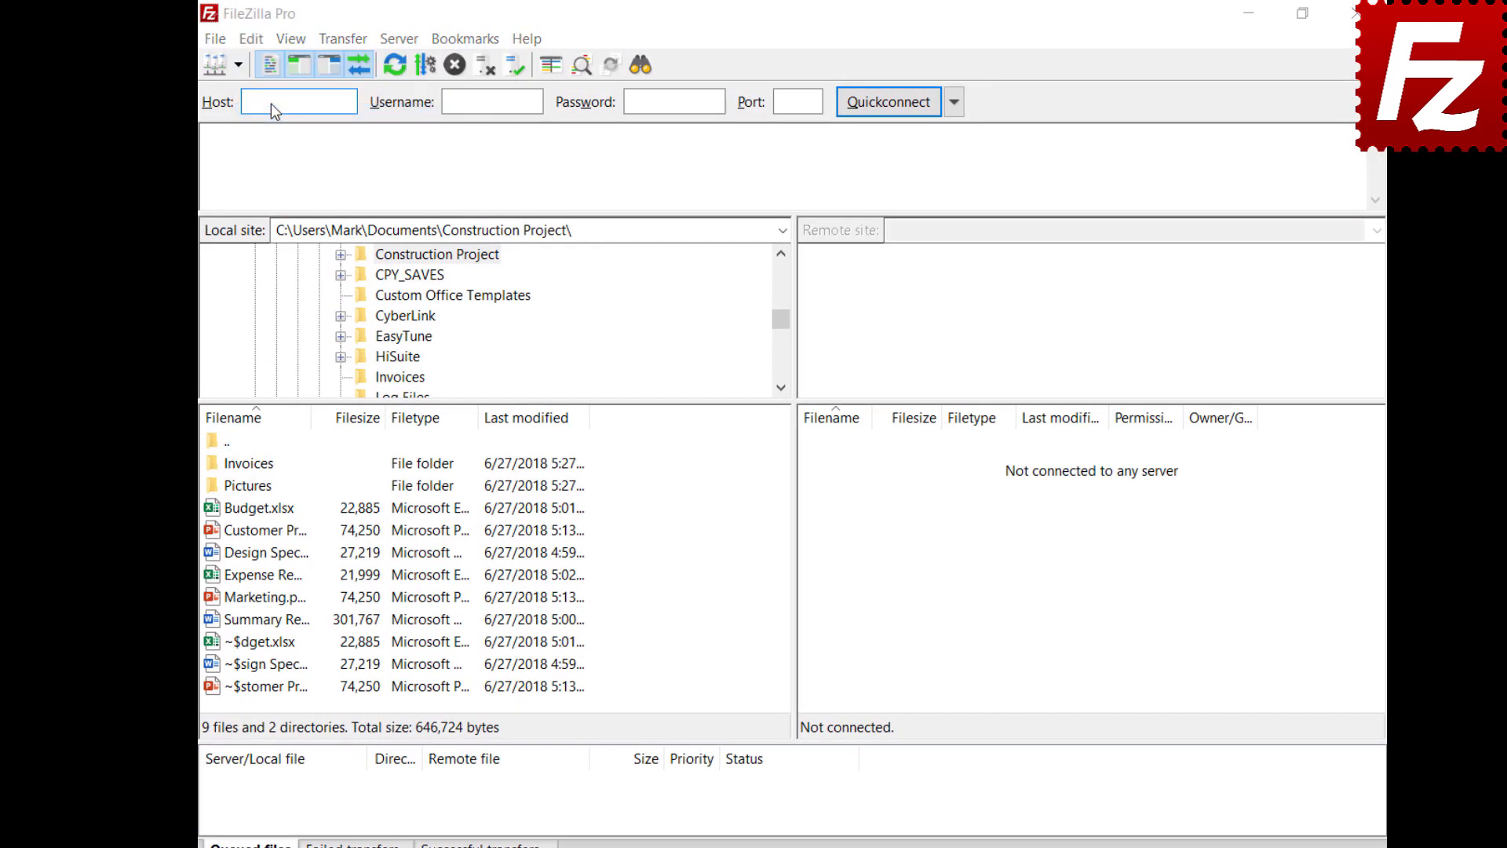
scroll(581, 441, down, 2)
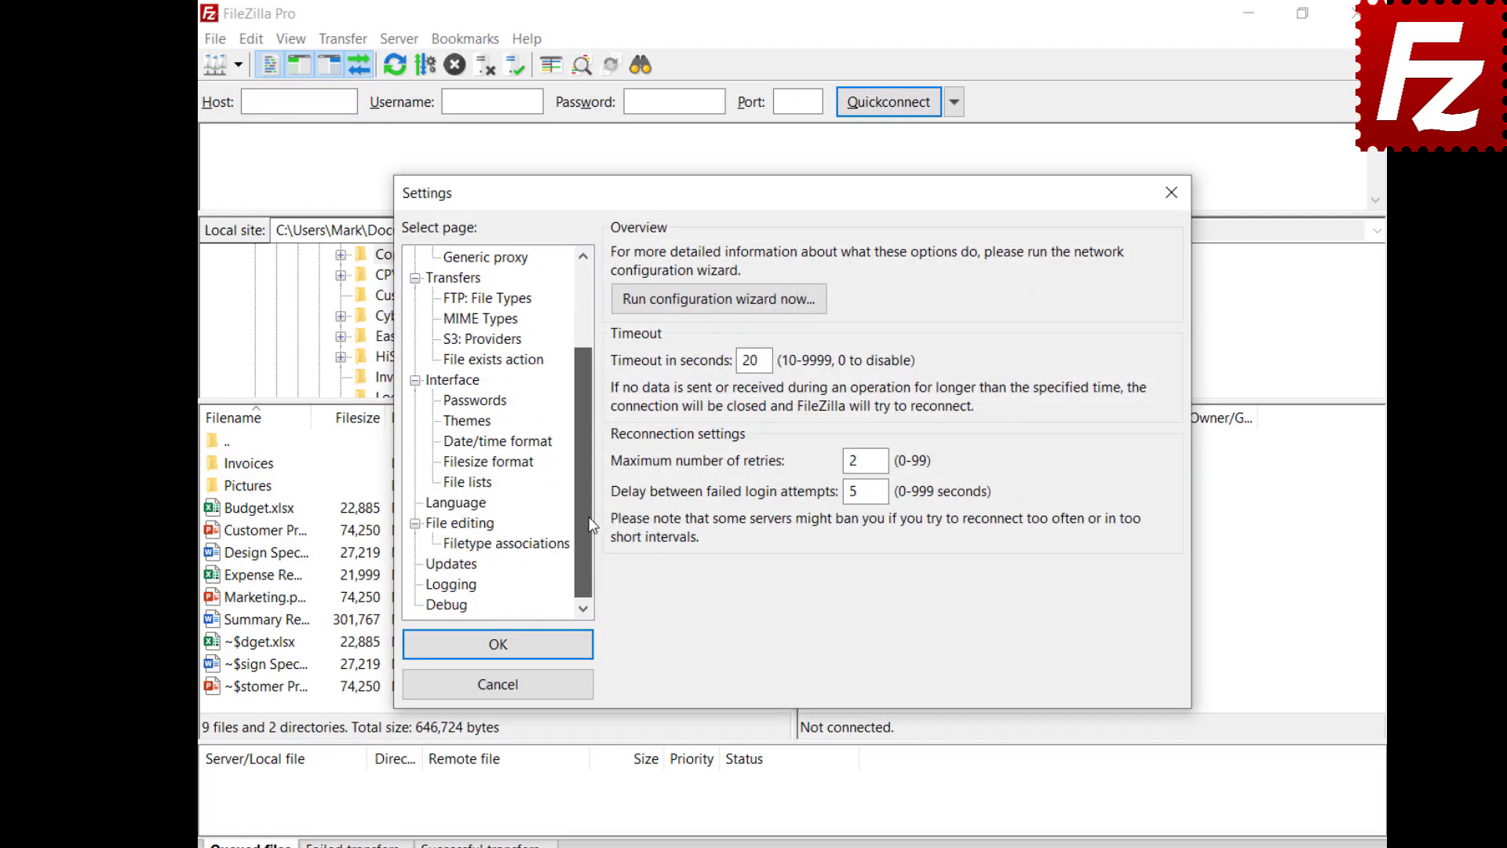
click(439, 565)
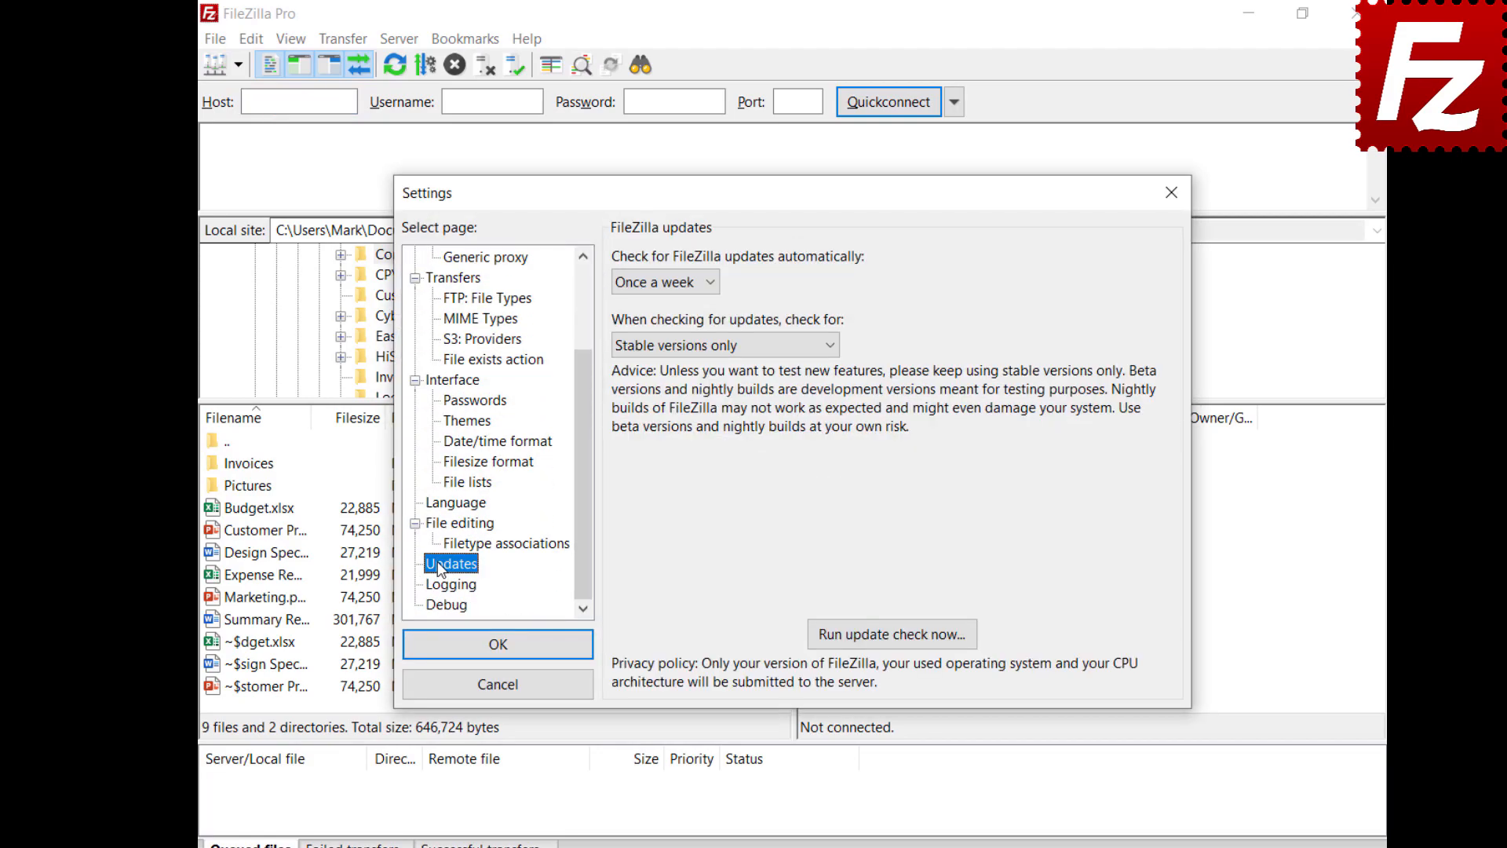
click(710, 284)
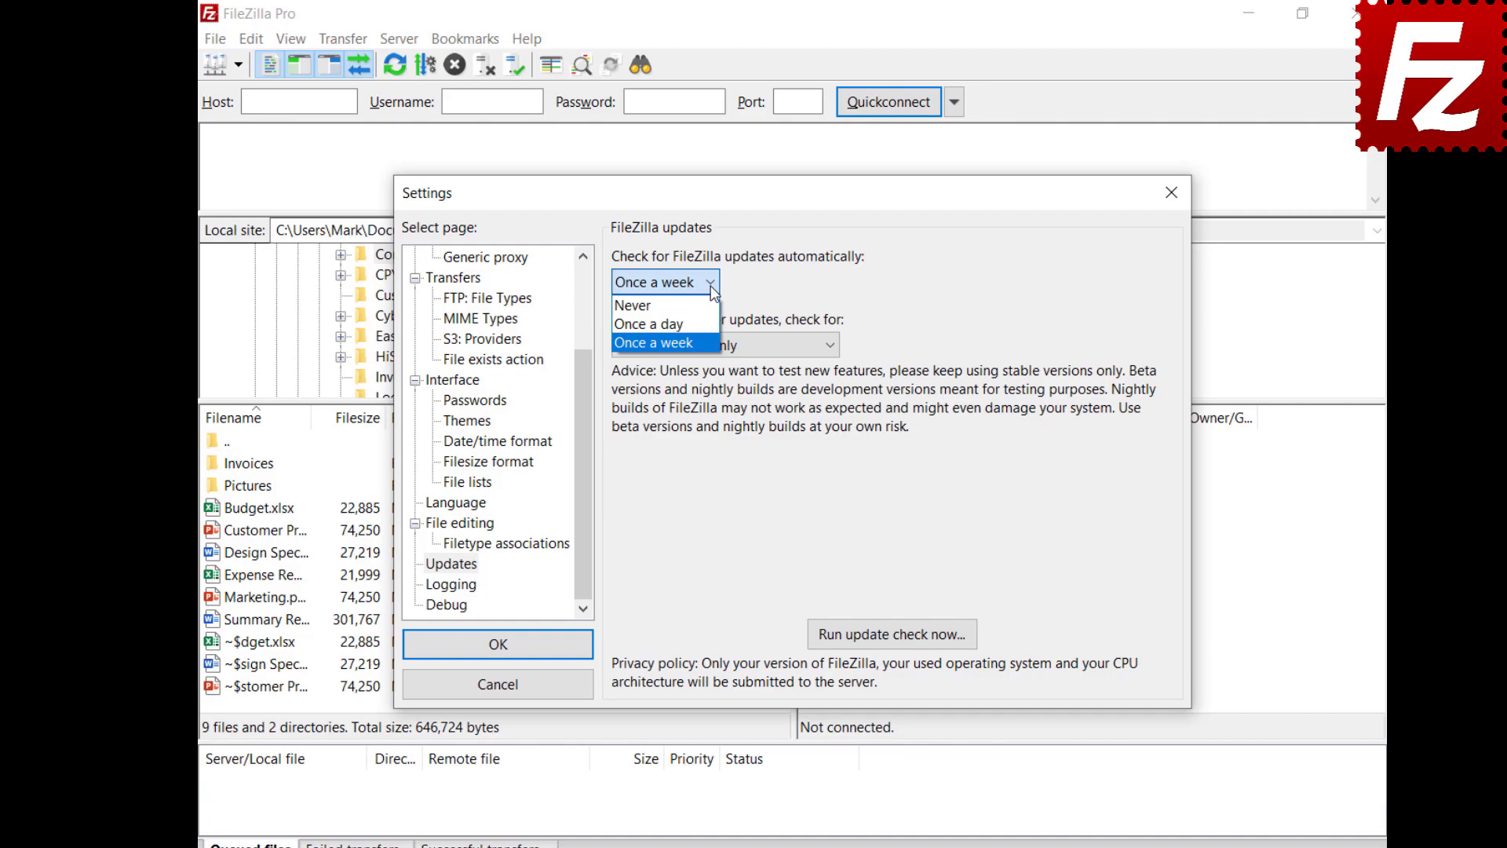
click(713, 292)
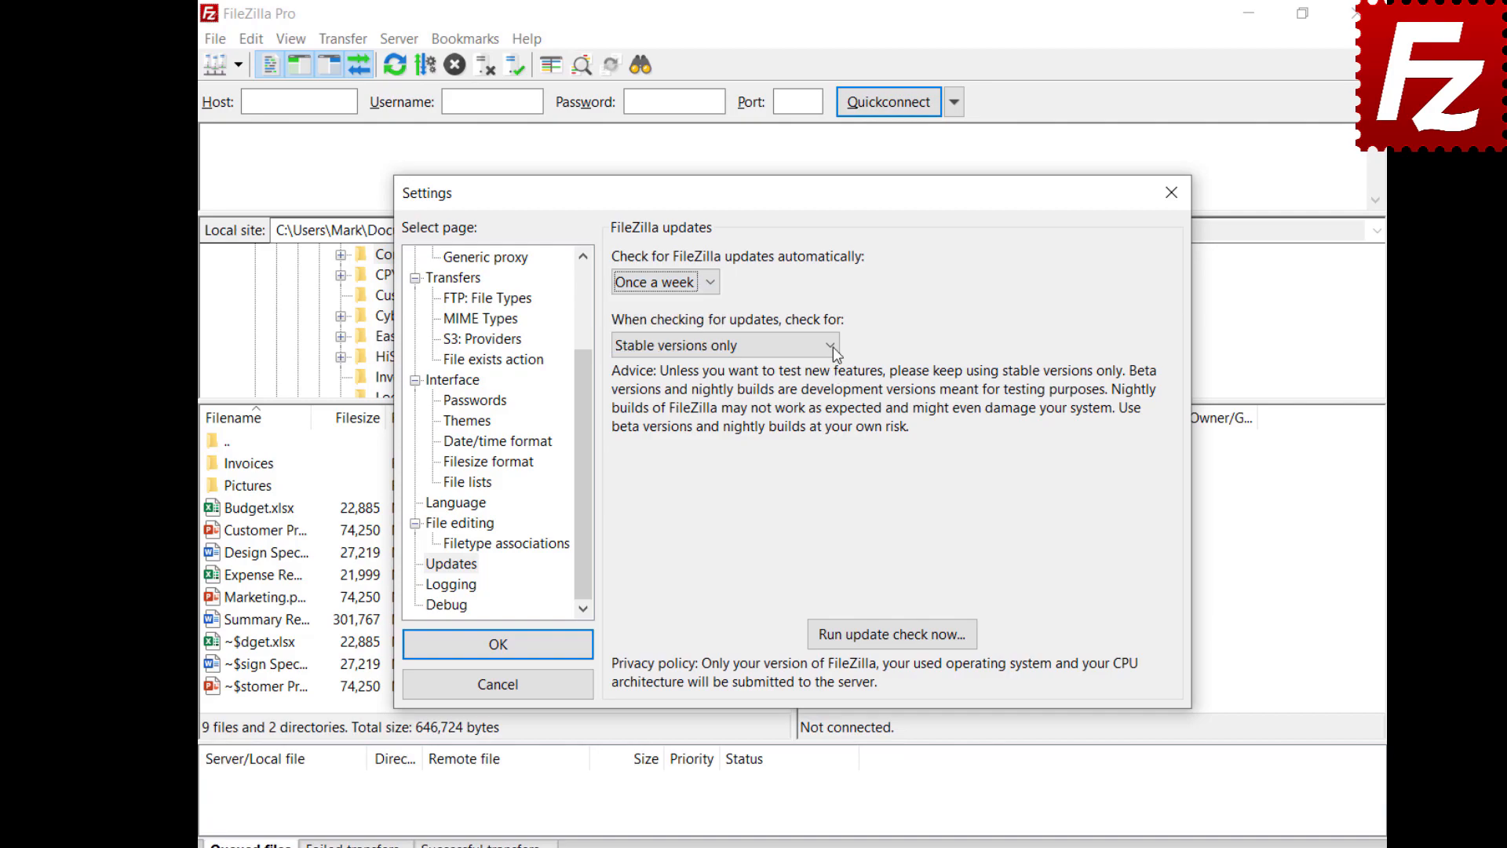
click(832, 346)
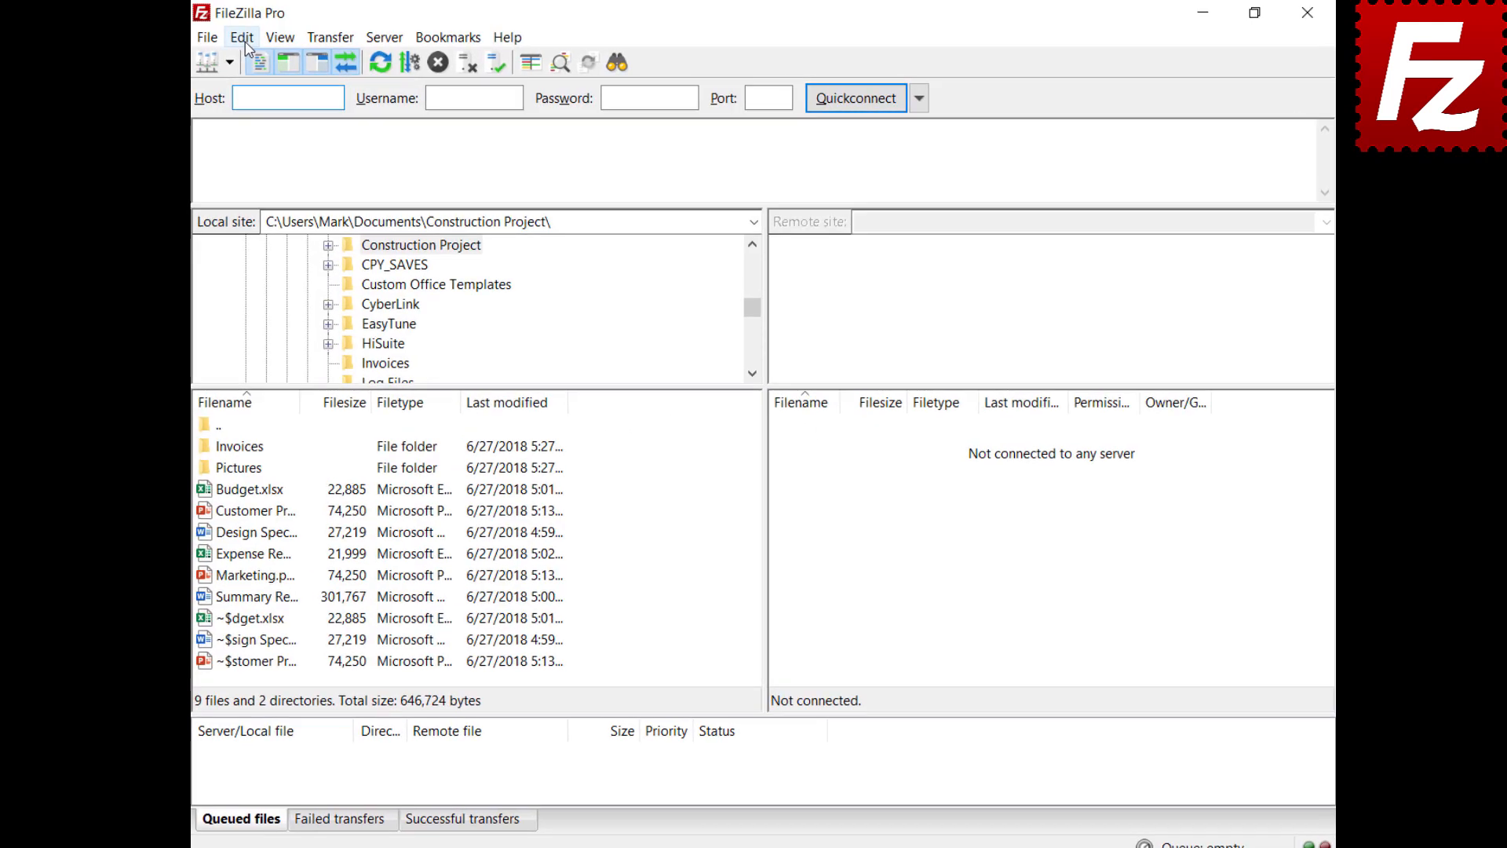
Step: In Settings, limit FileZilla's active-mode local ports to the range 6000–7000
click(244, 39)
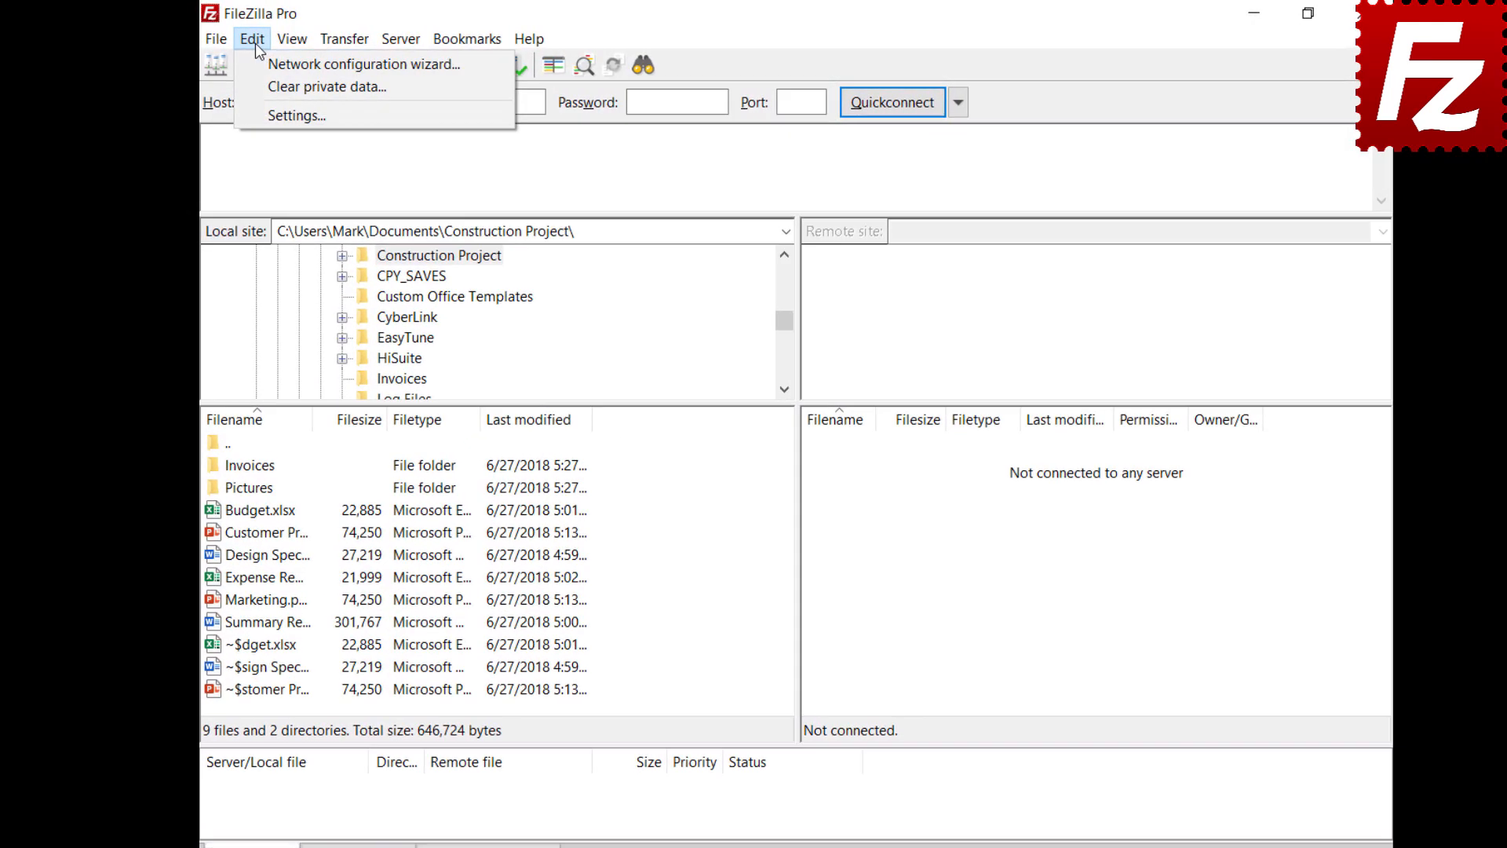
click(253, 111)
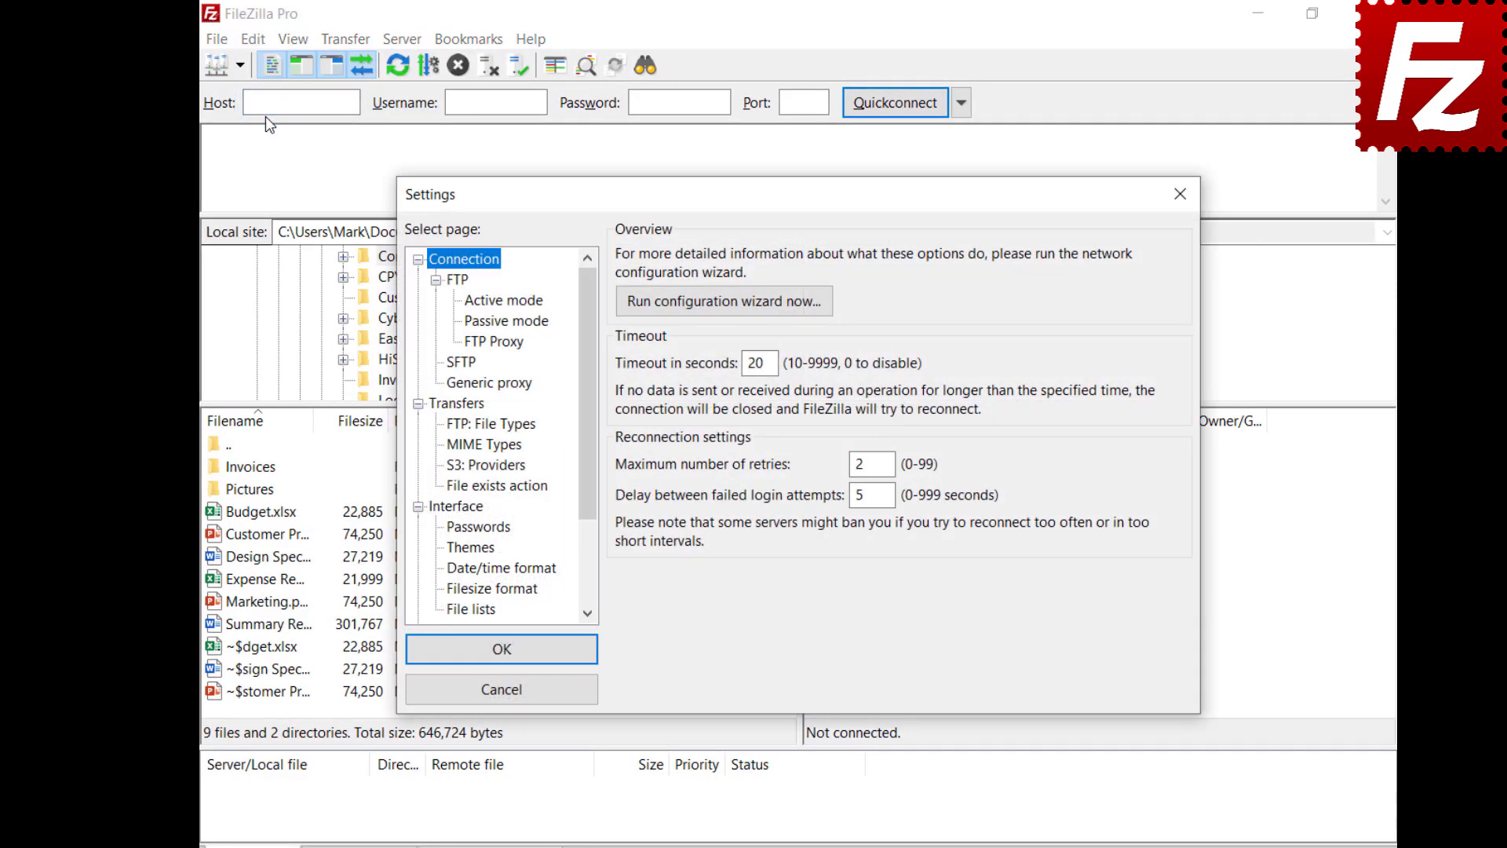
click(475, 303)
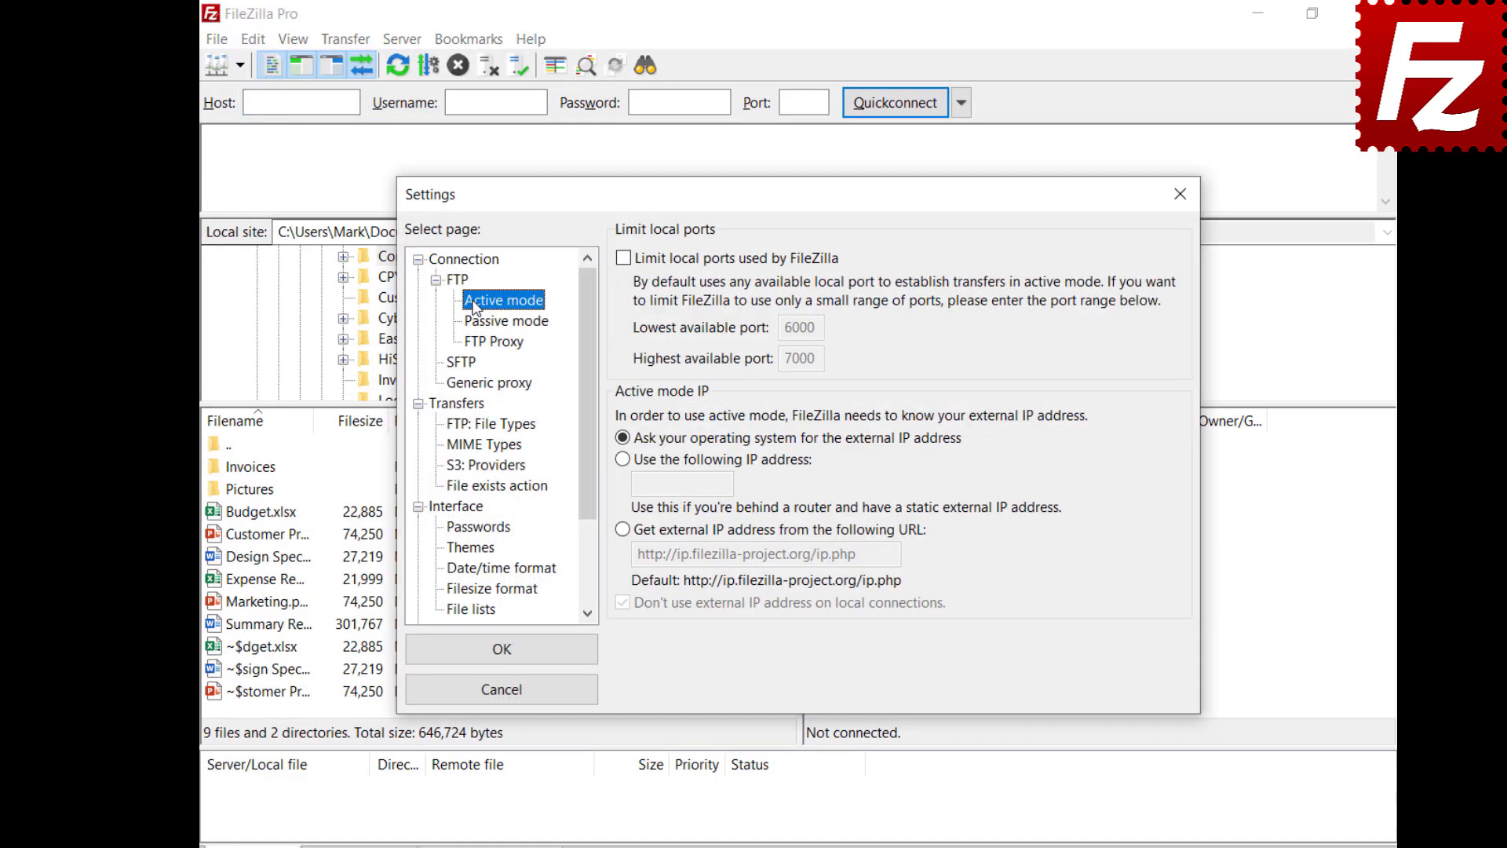
click(623, 259)
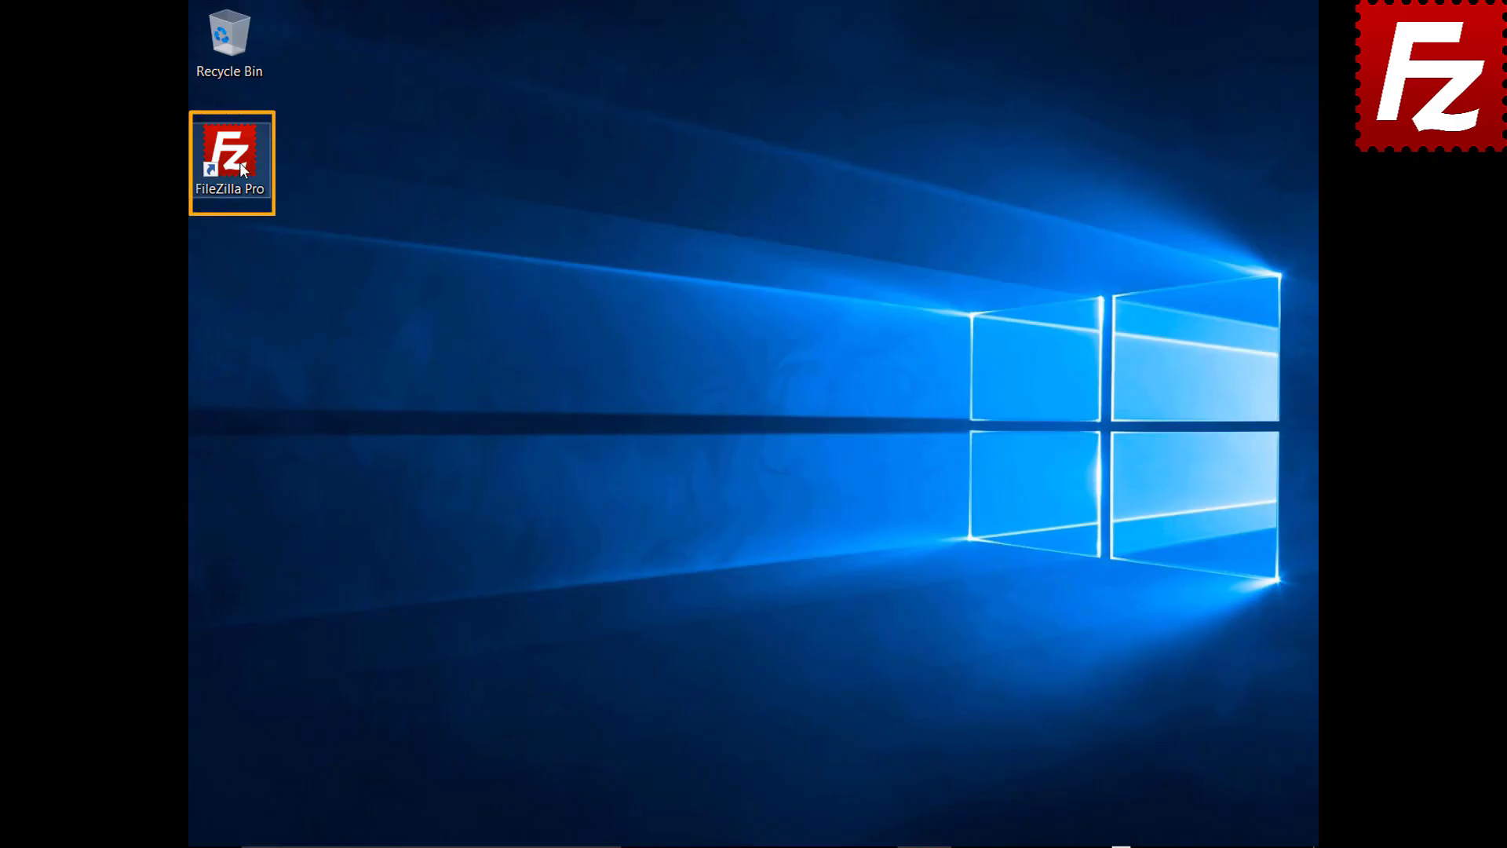
Step: Launch FileZilla Pro and add a new Site Manager entry named 'My Server'
double_click(241, 168)
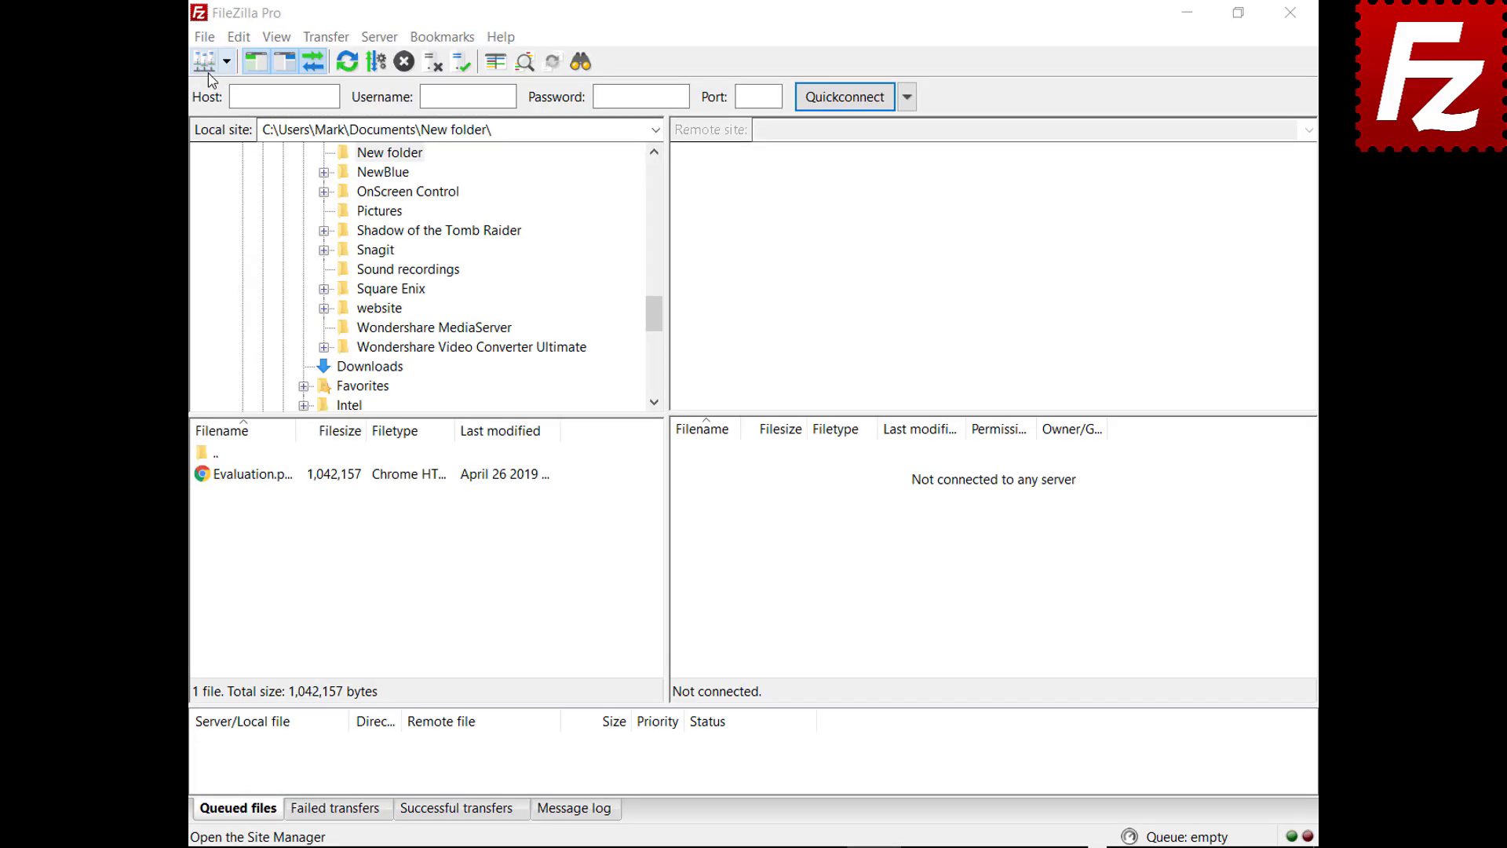
click(205, 37)
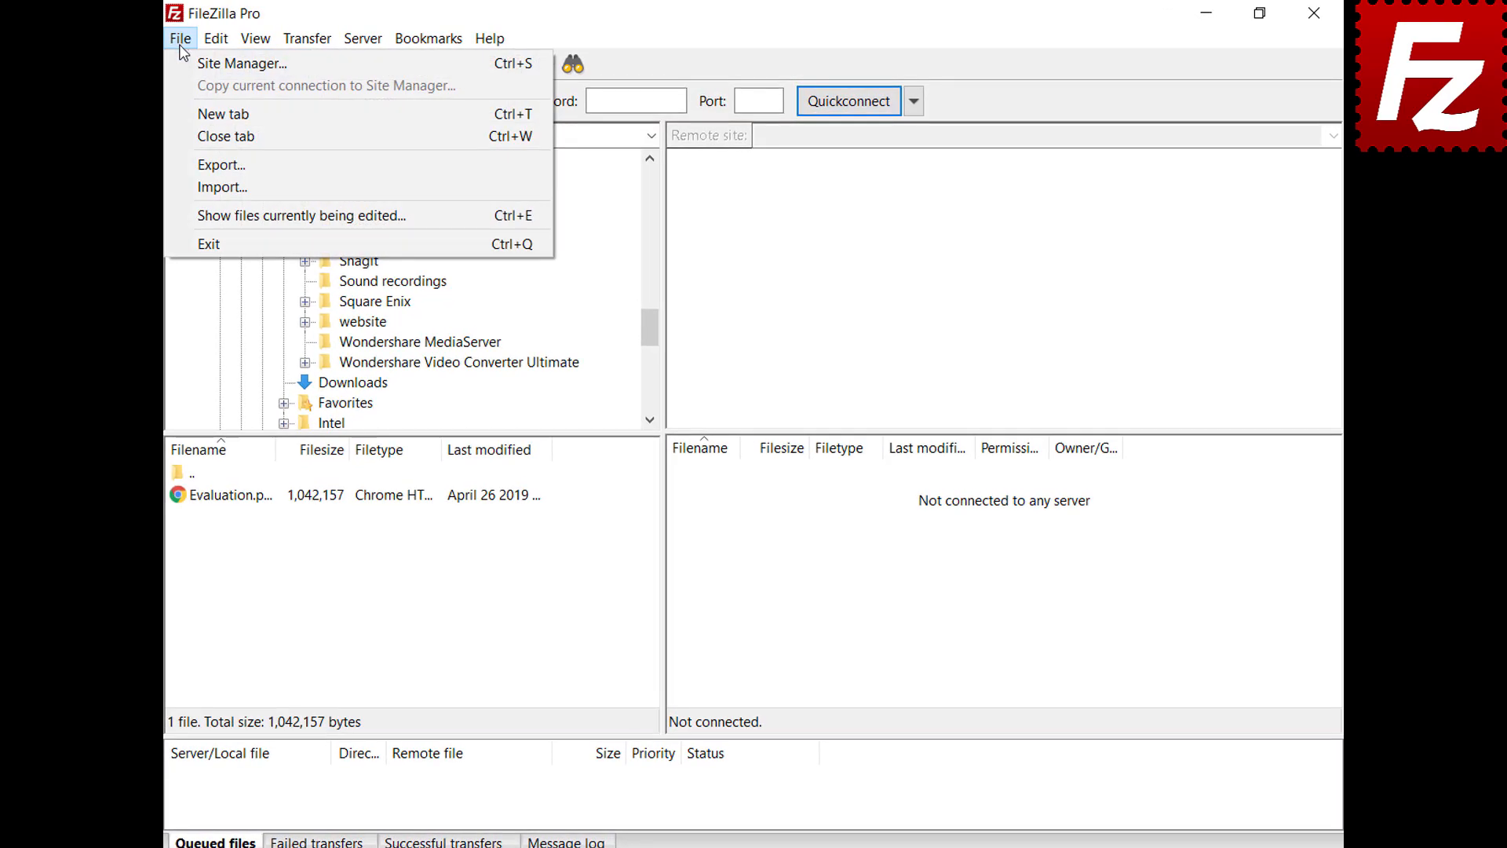
click(182, 65)
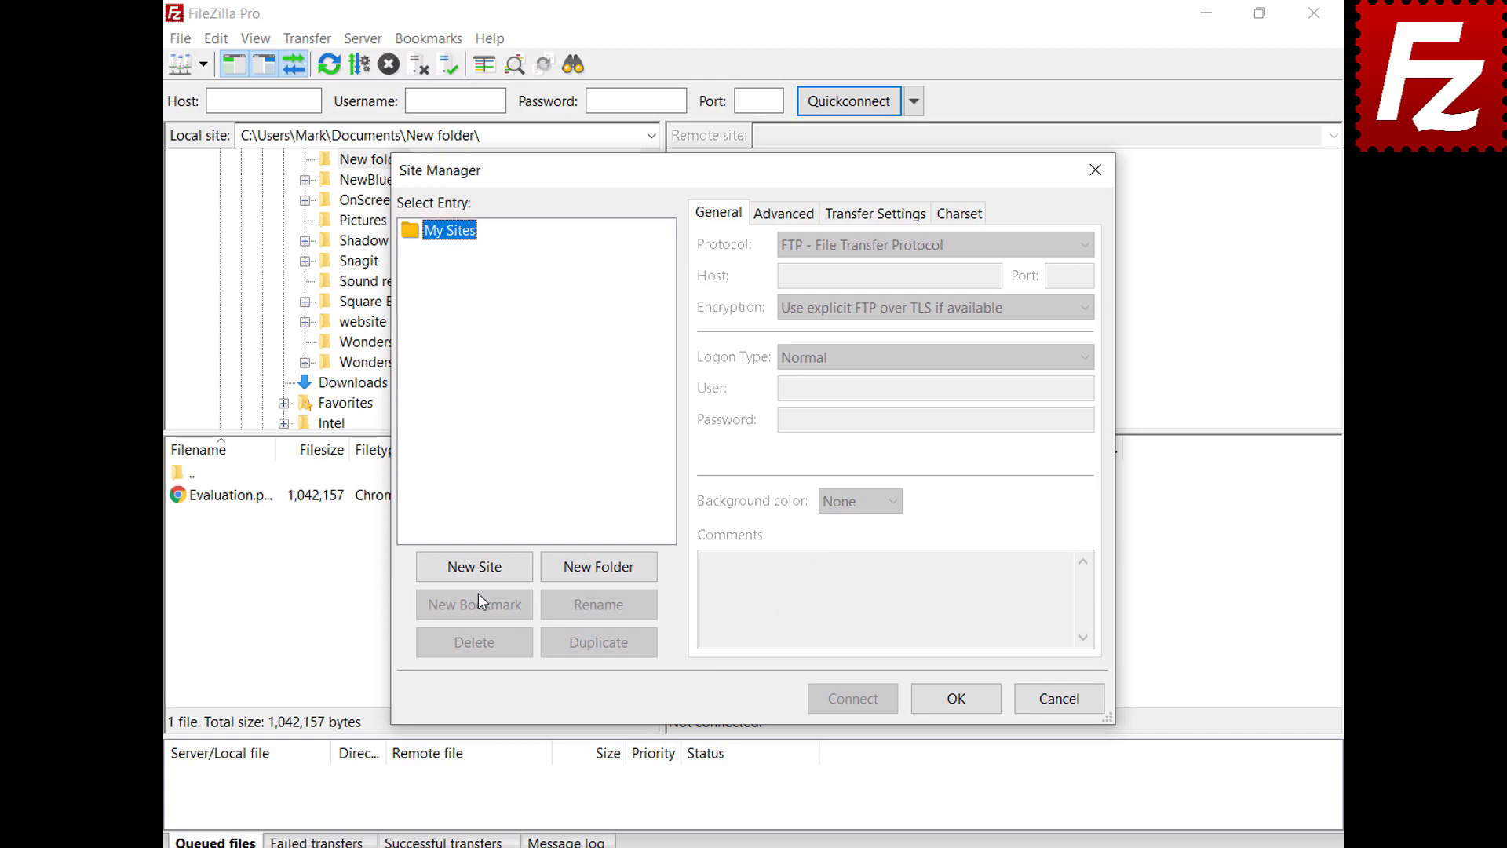
click(478, 568)
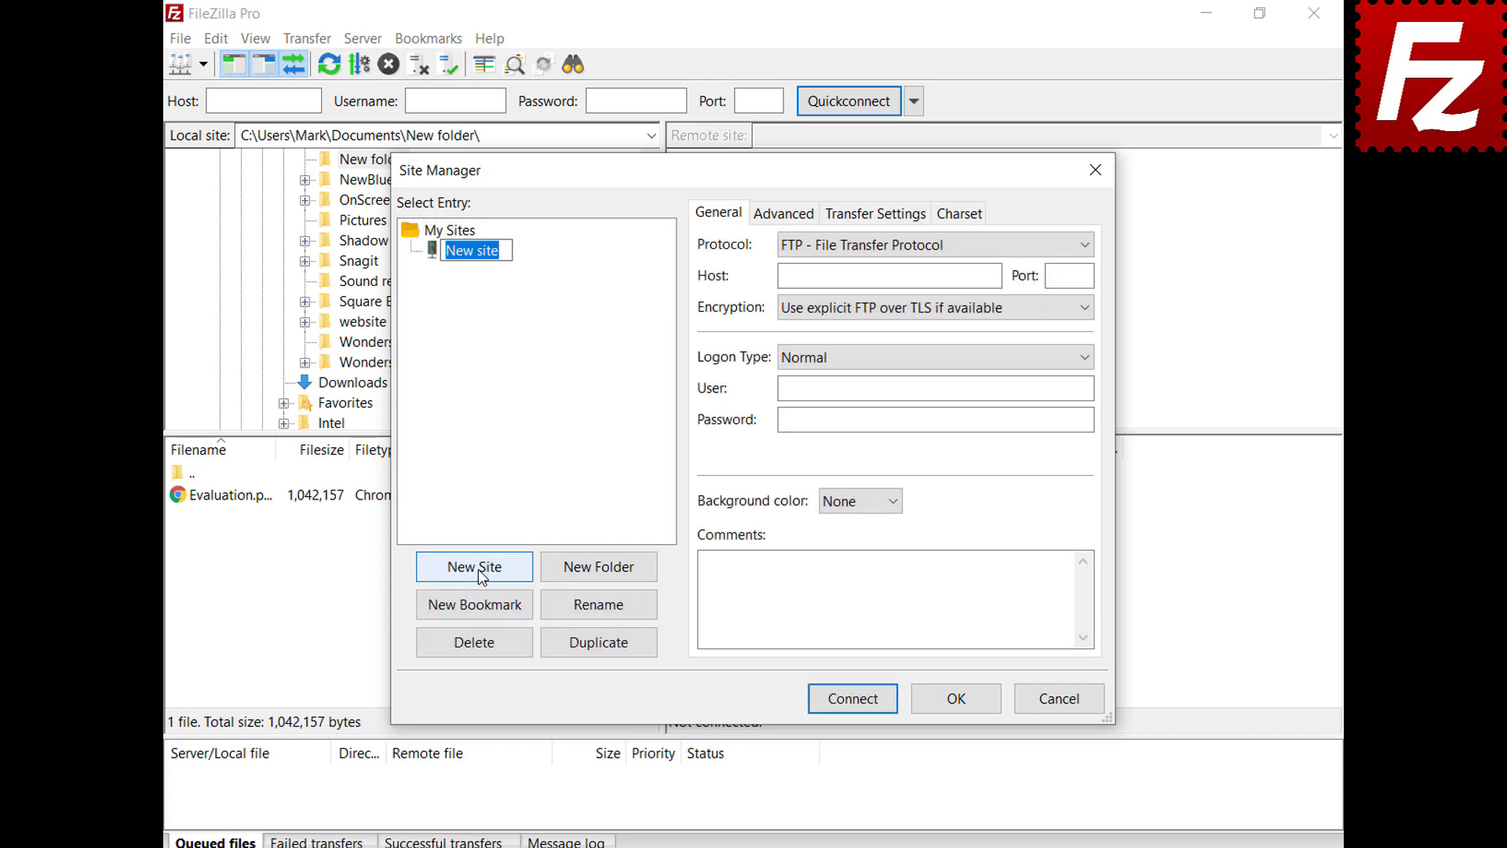
text(My Server)
Step: Give the site host 40.121.111.78, port 21, the login user name and password, and Green background
click(993, 277)
text(40.121.111.78)
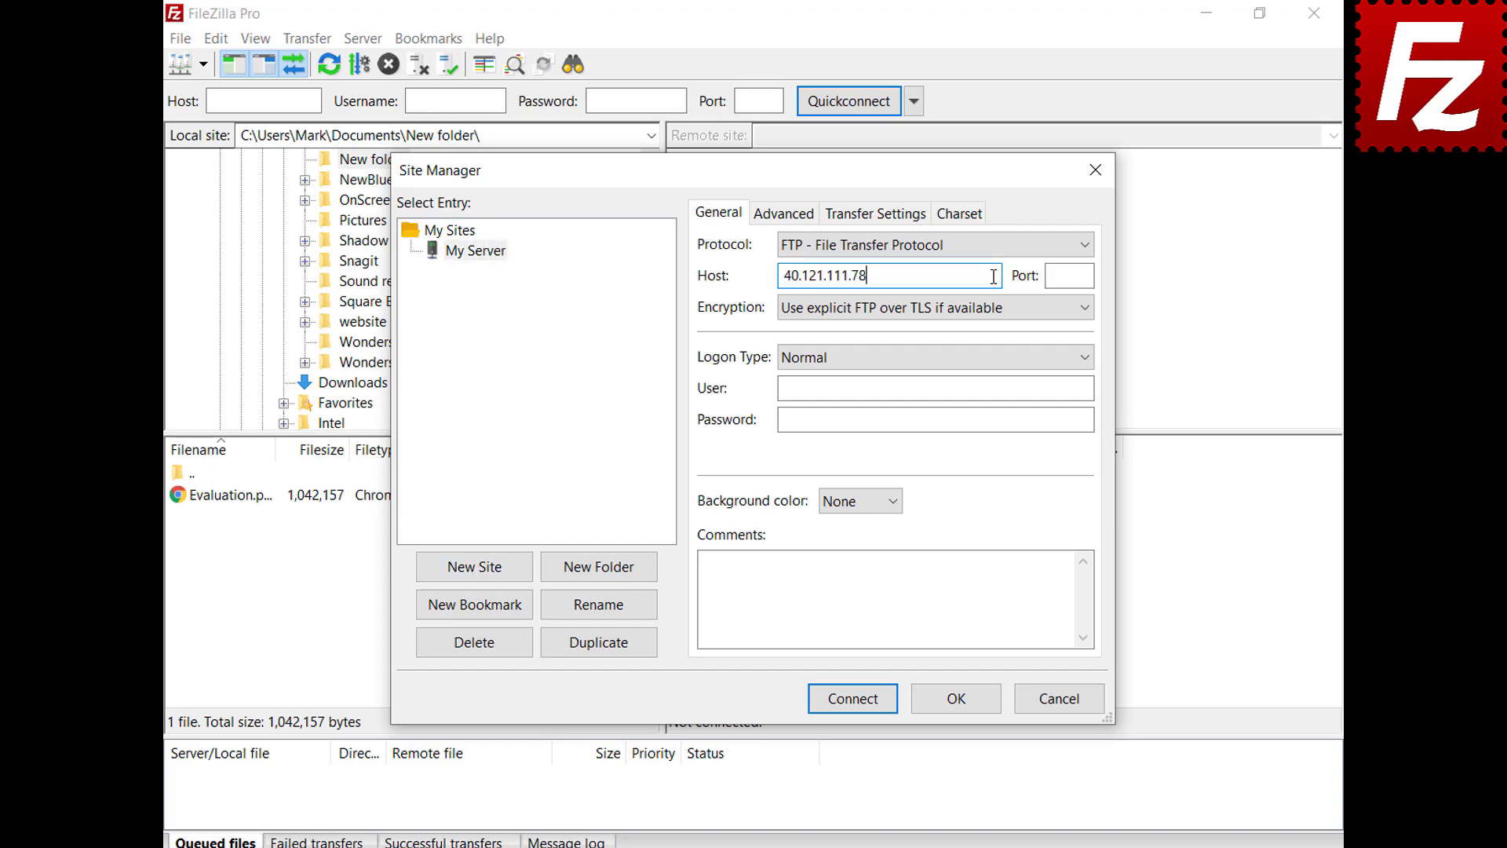
key(Tab)
text(21)
click(1087, 388)
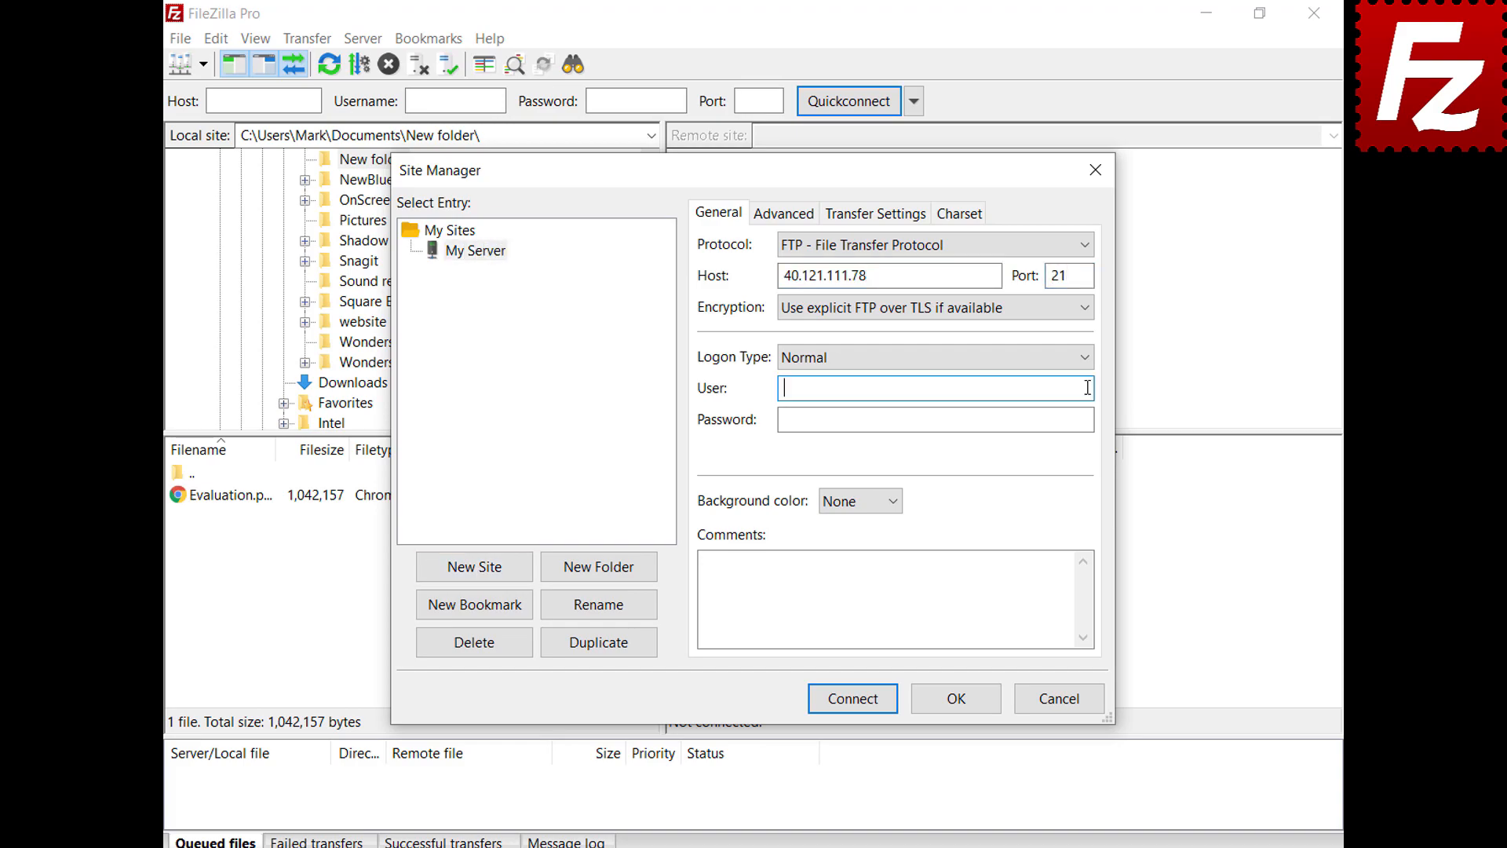
key(ctrl+v)
click(1089, 419)
key(ctrl+v)
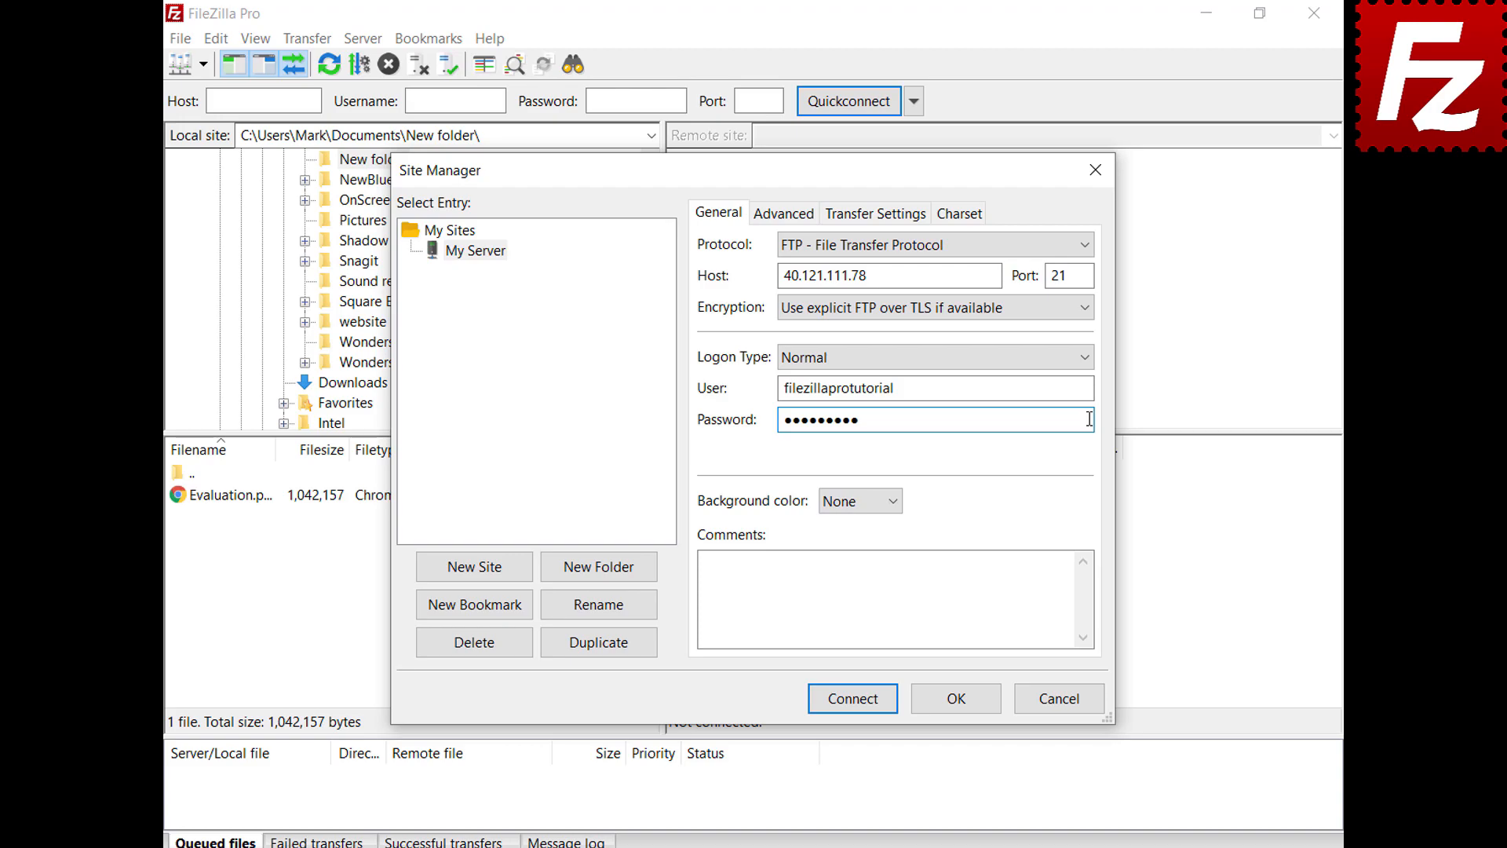
click(893, 502)
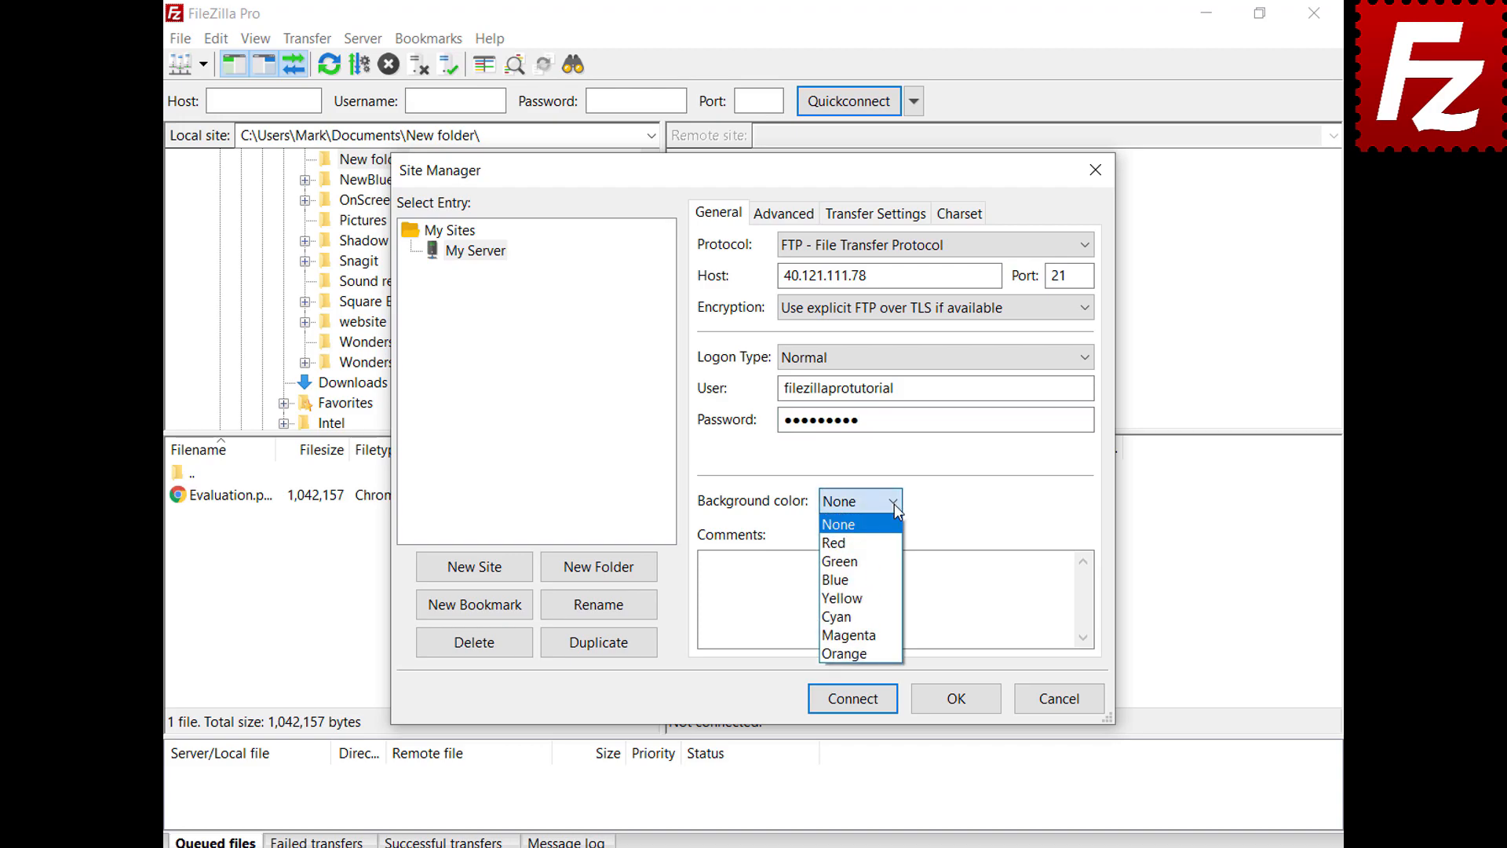
click(890, 562)
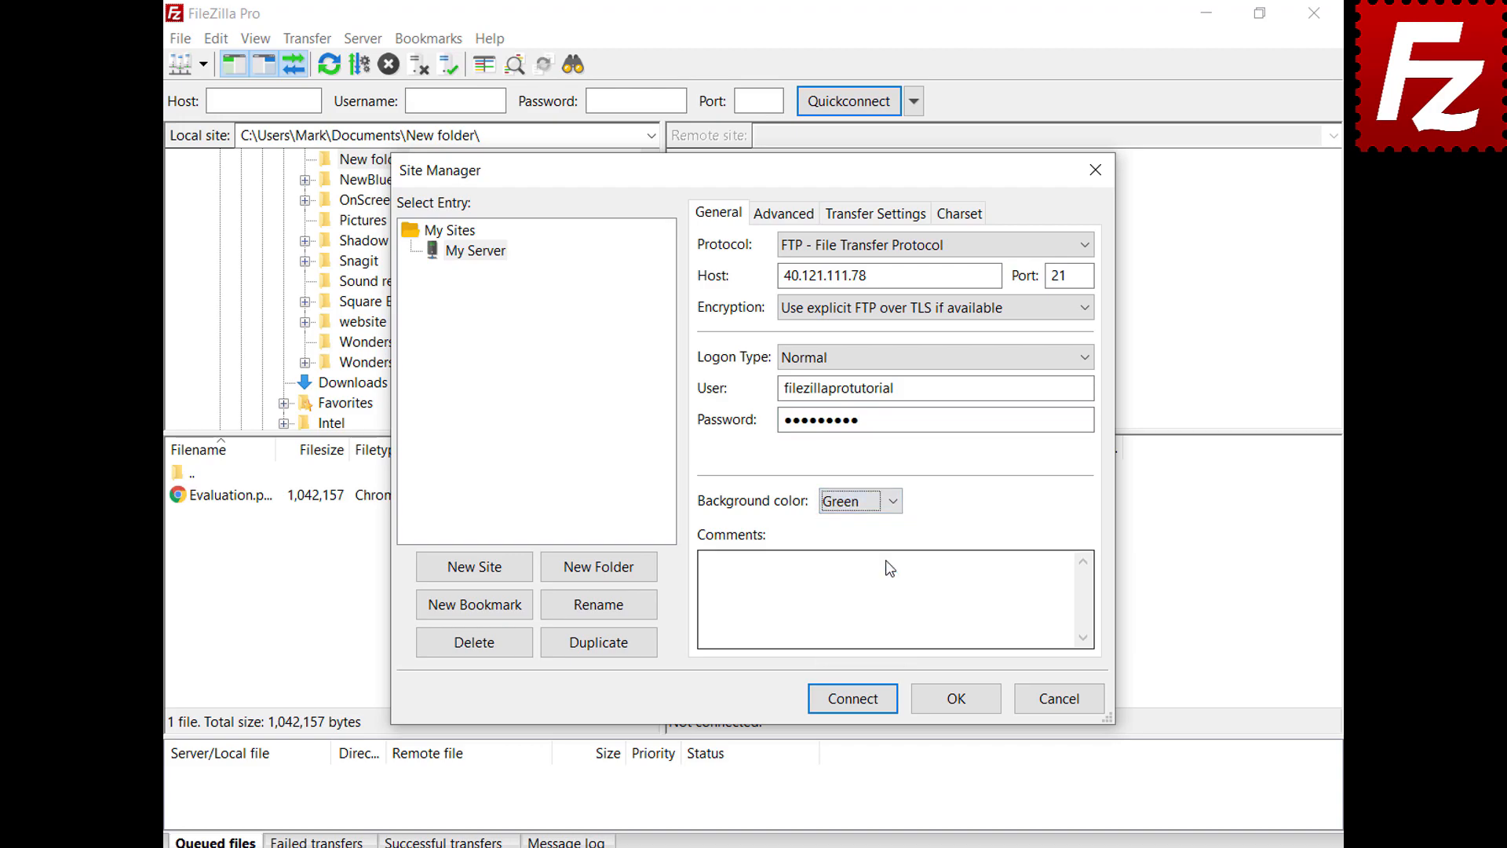
Step: Review the Advanced tab (server type Default), Transfer Settings and Charset tabs, then save My Server
click(768, 222)
click(1013, 245)
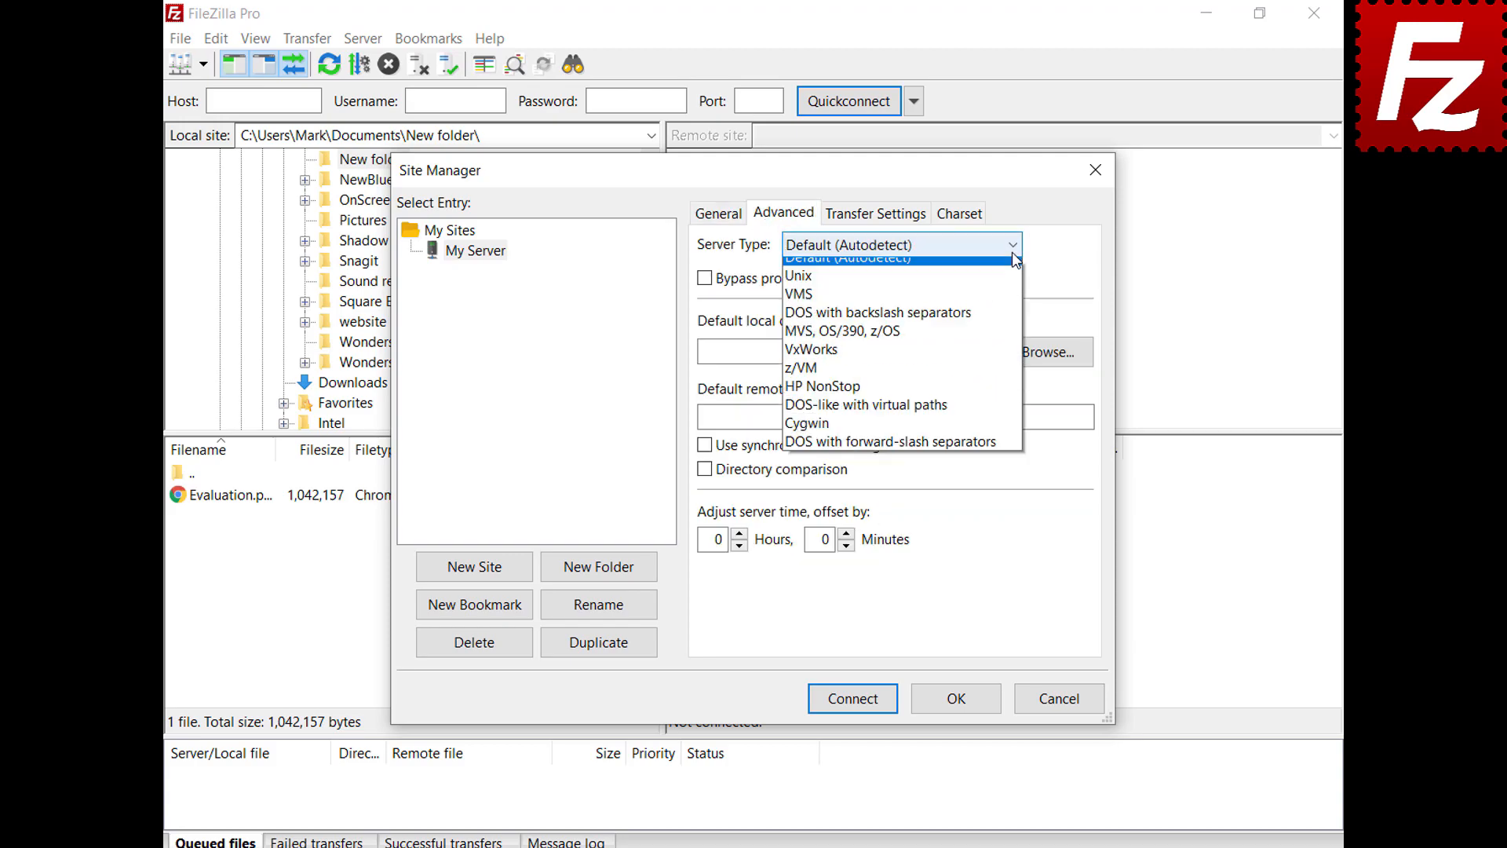
click(1013, 250)
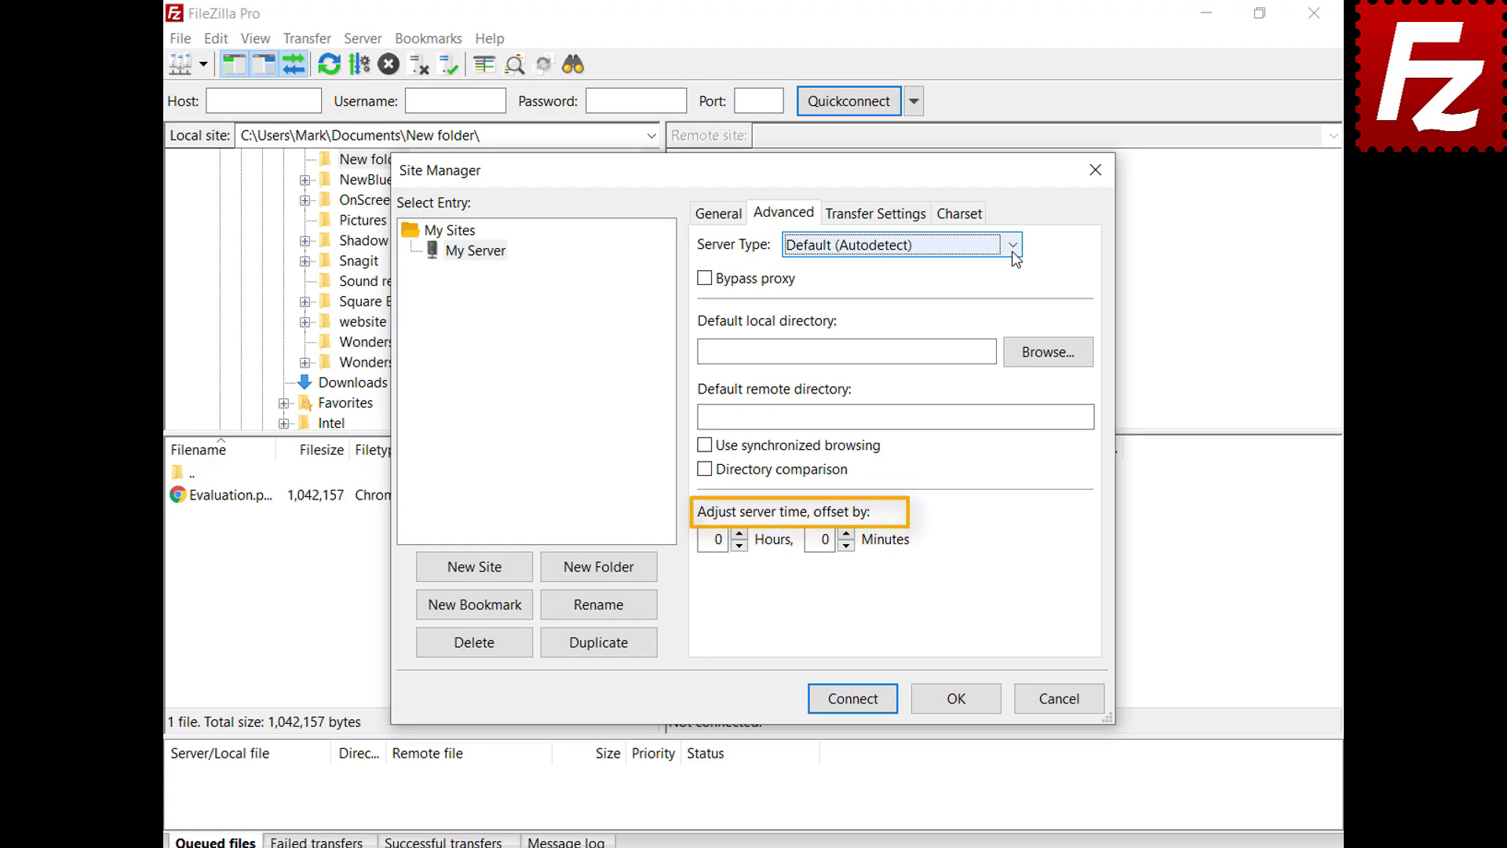
click(877, 220)
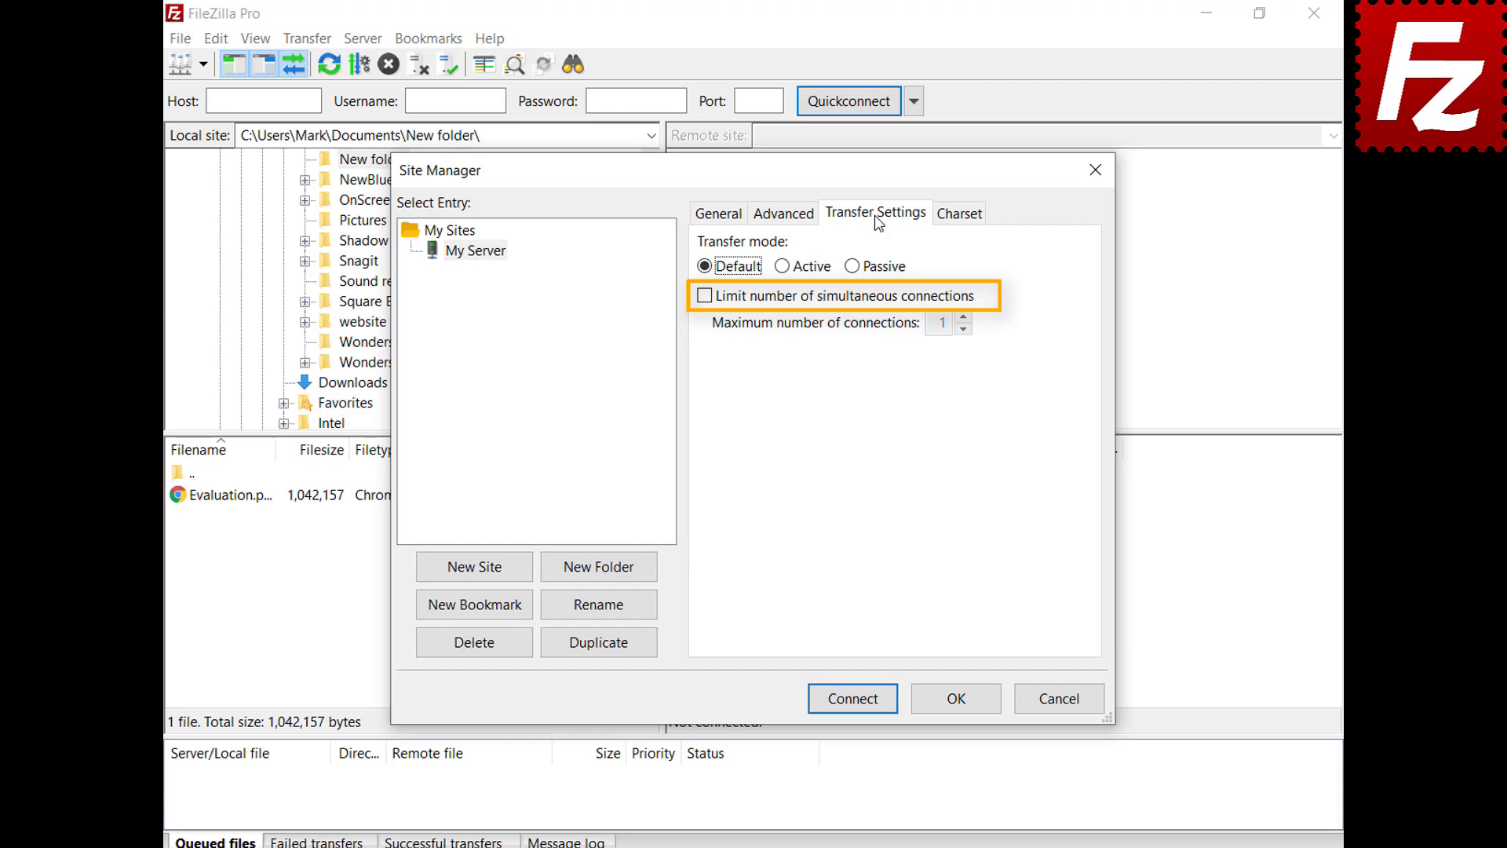
click(959, 219)
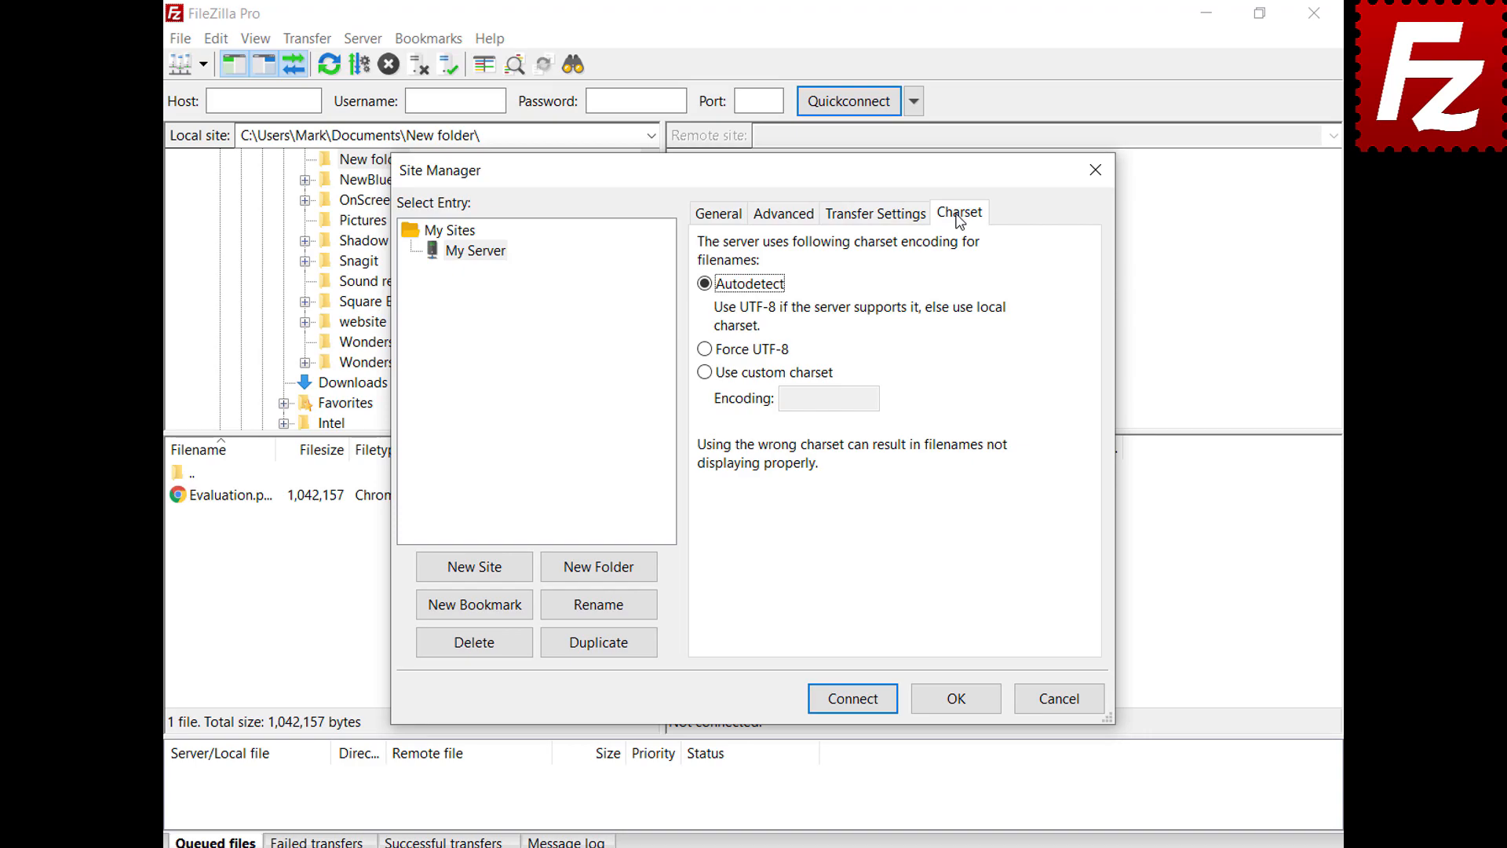
click(958, 701)
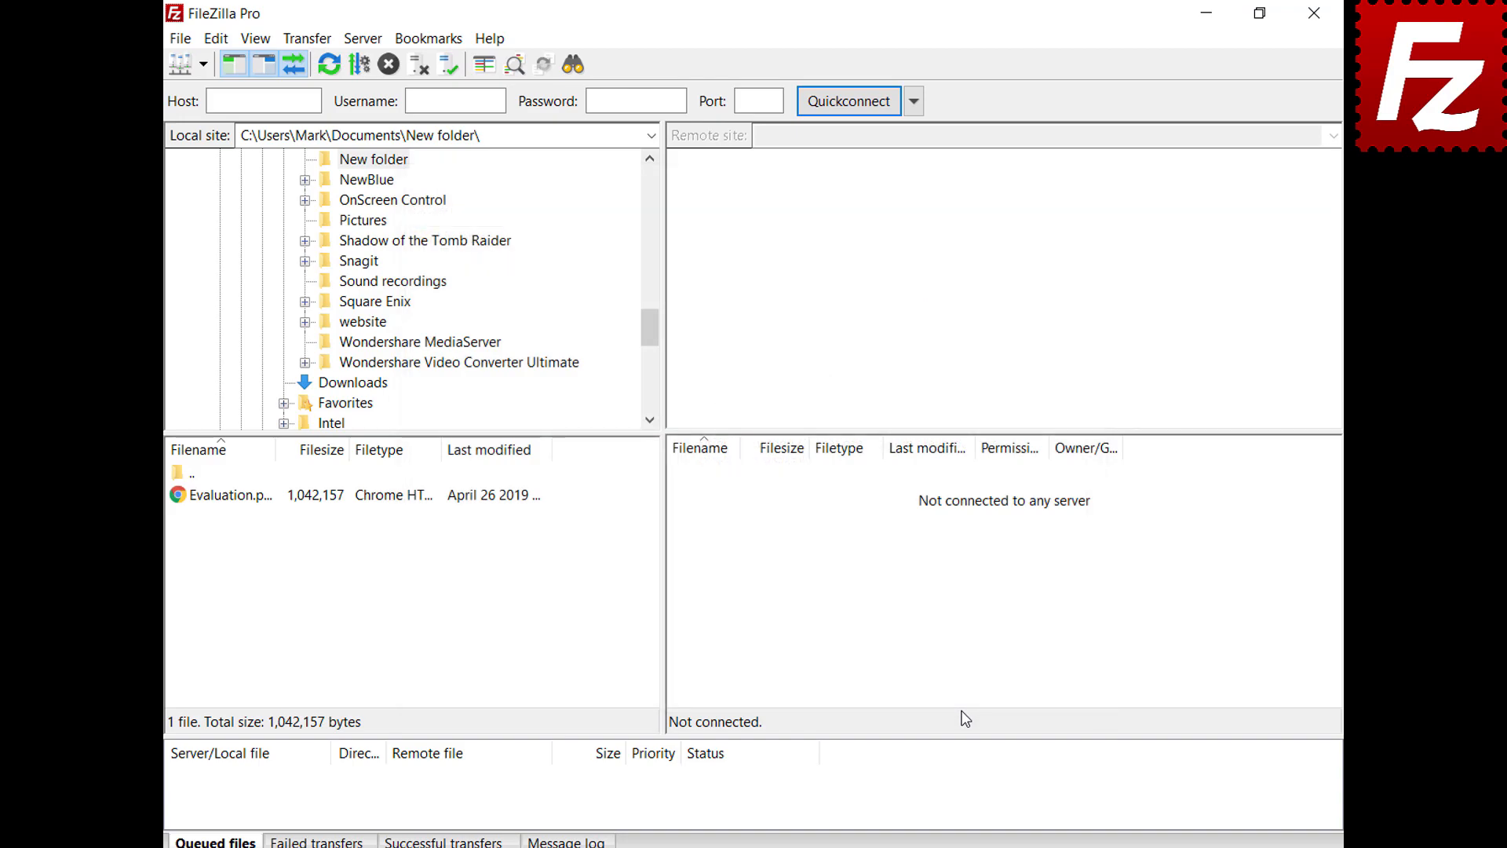
Step: Connect to My Server from the saved sites list and reopen the Site Manager
click(203, 64)
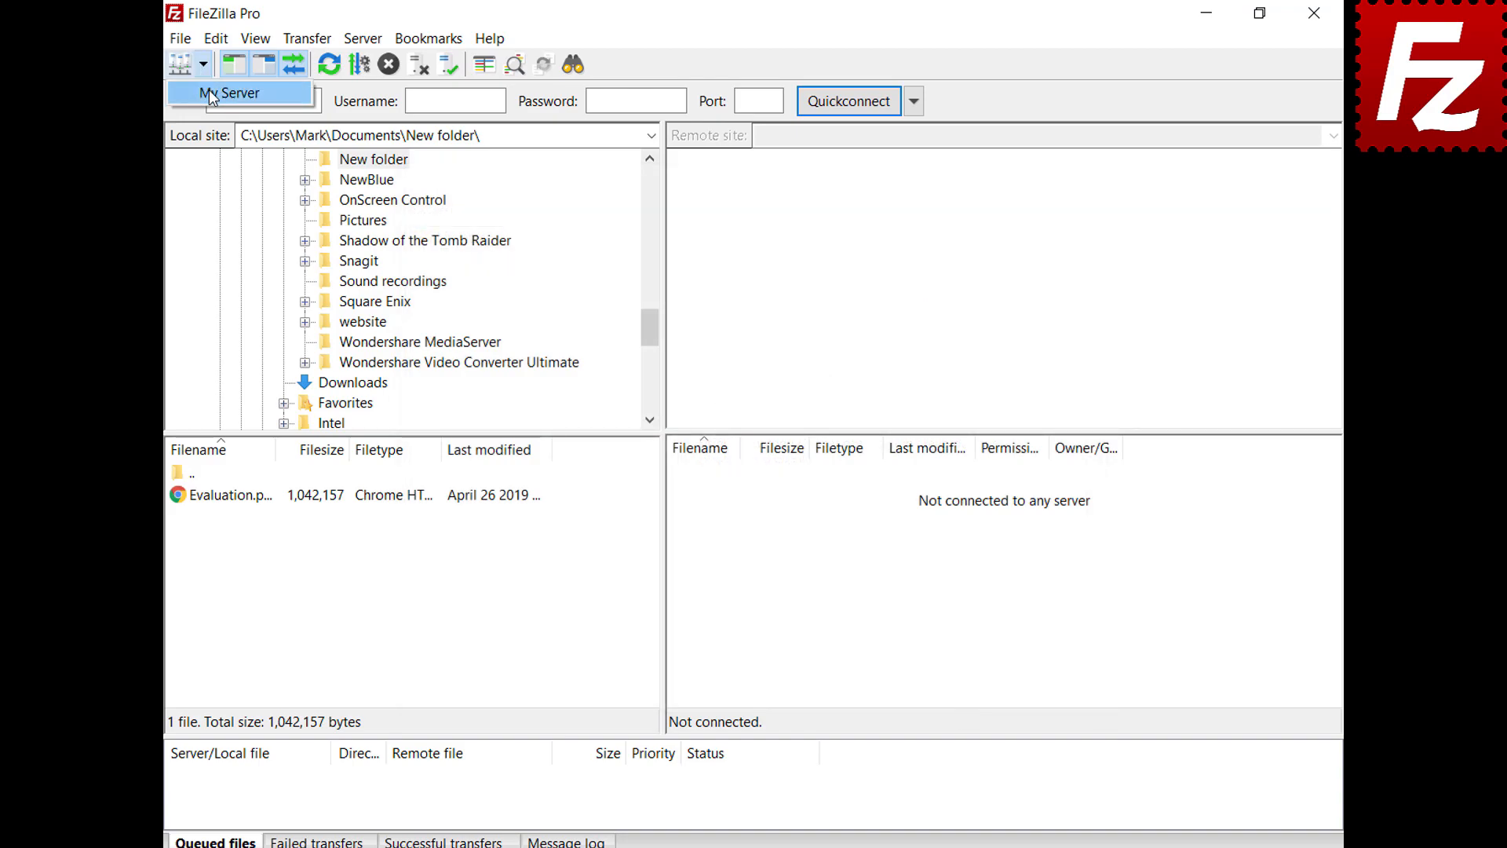
click(210, 95)
click(180, 66)
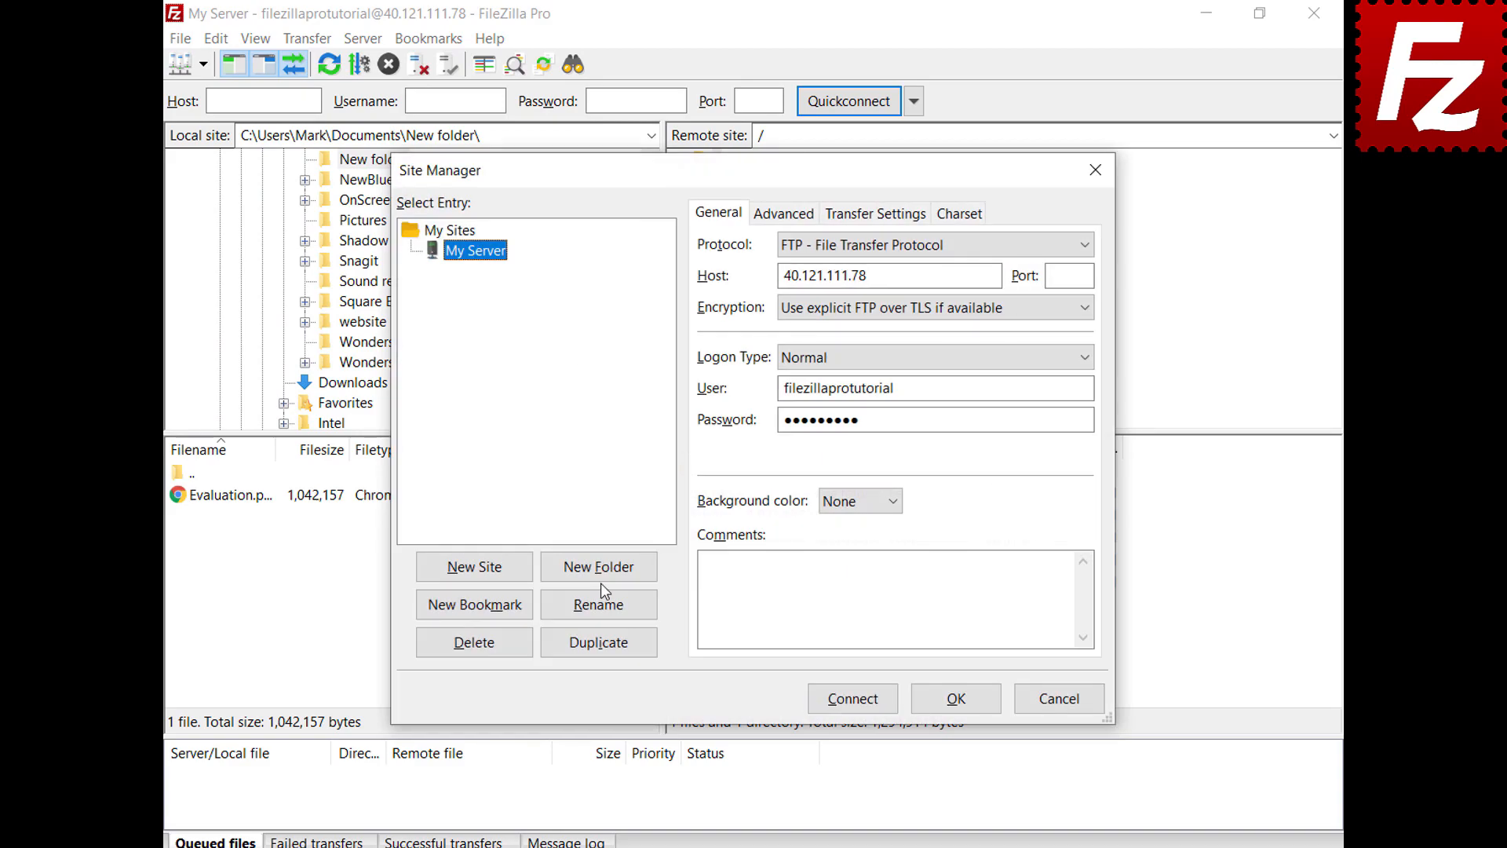
Step: Create a 'Sites' folder, move My Server into it, and save the site list
click(601, 576)
text(Sites)
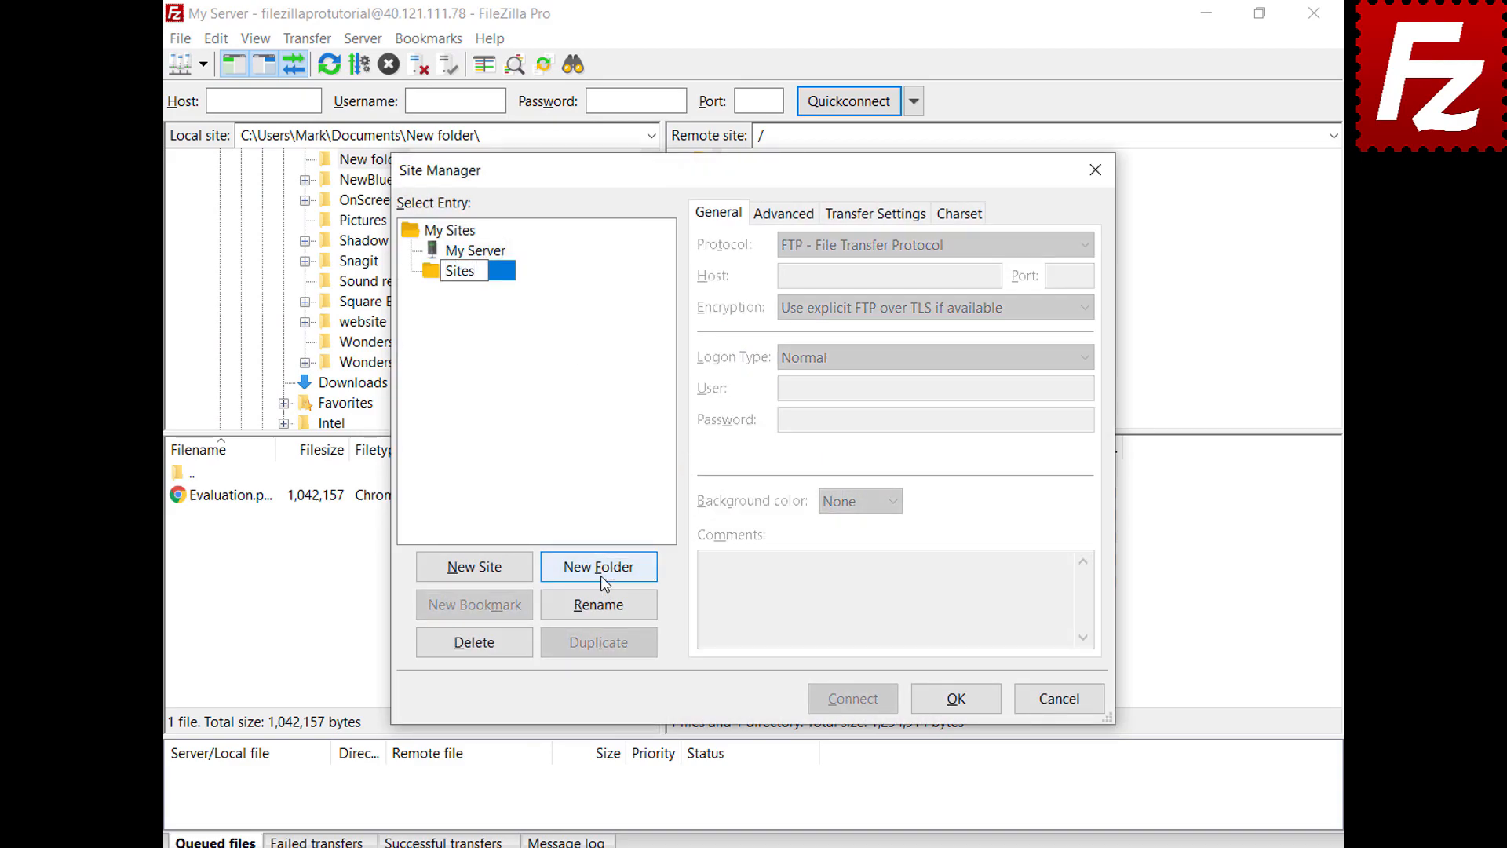
key(Return)
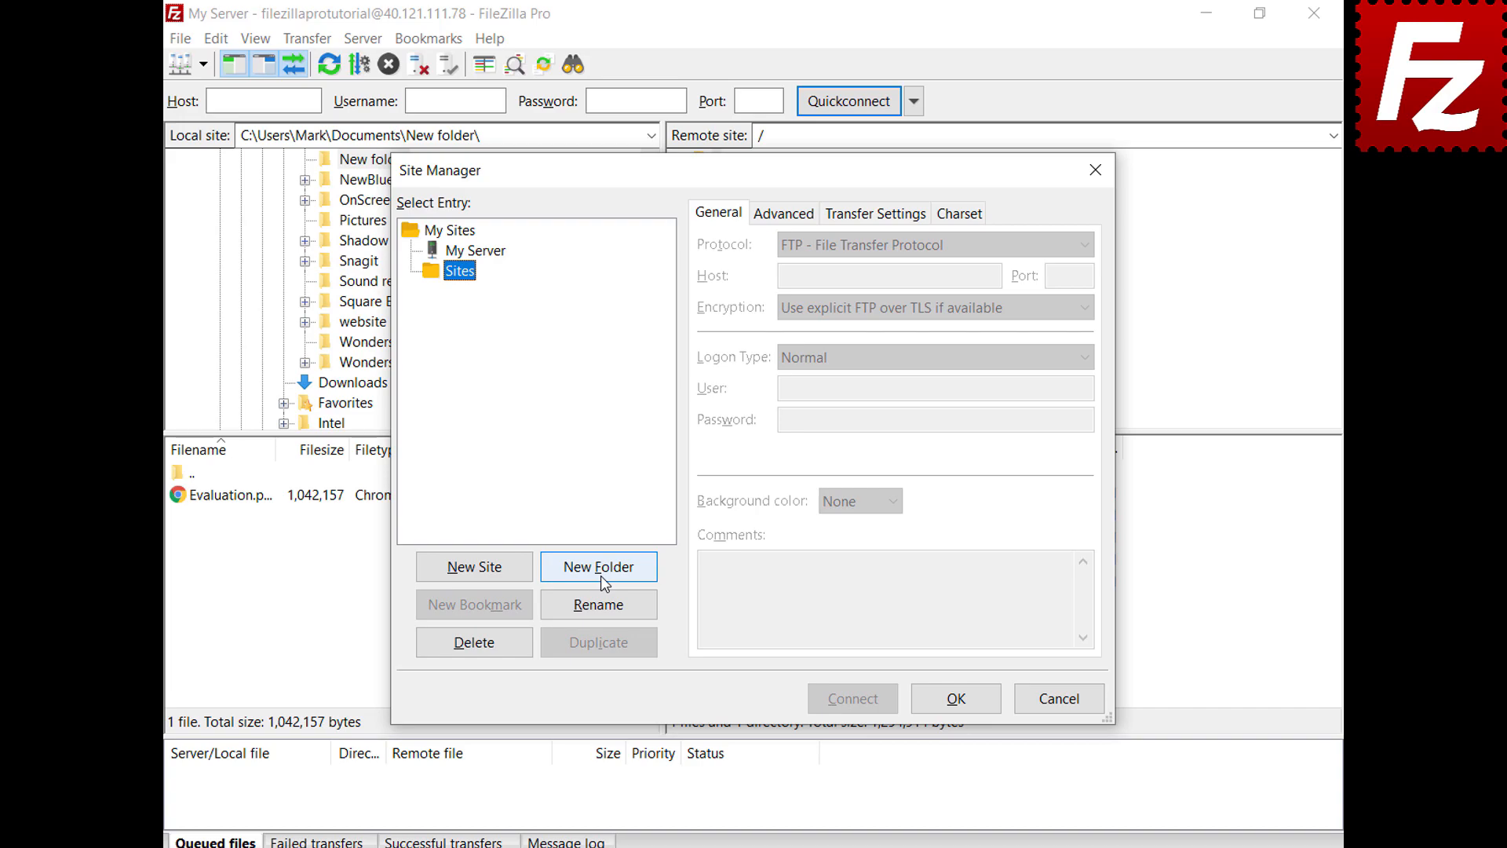
click(494, 255)
drag(497, 259, 473, 279)
click(958, 706)
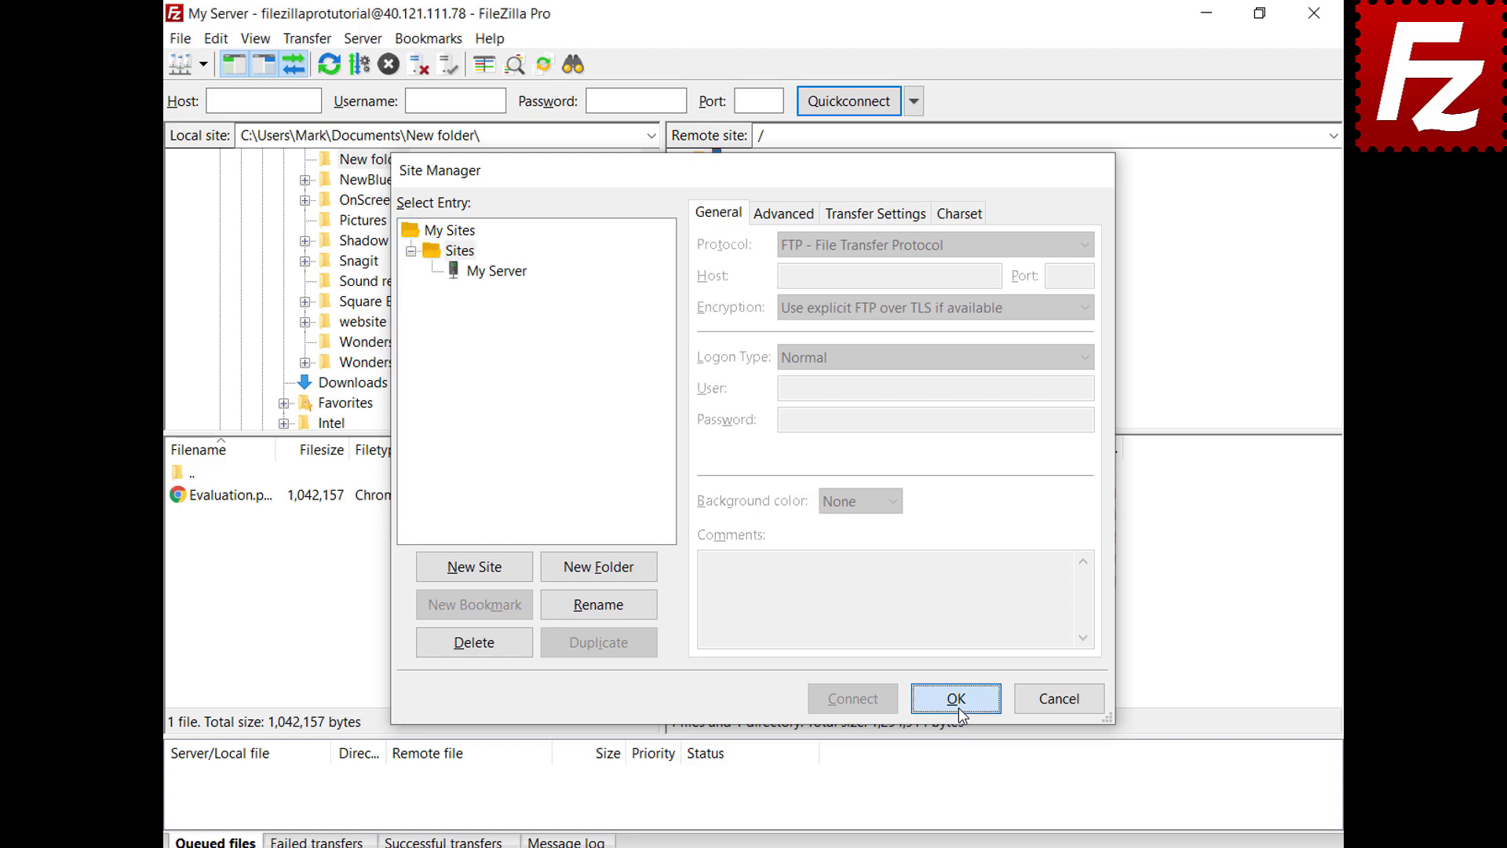
Step: Confirm My Server is grouped under Sites and review its stored connection details
click(203, 67)
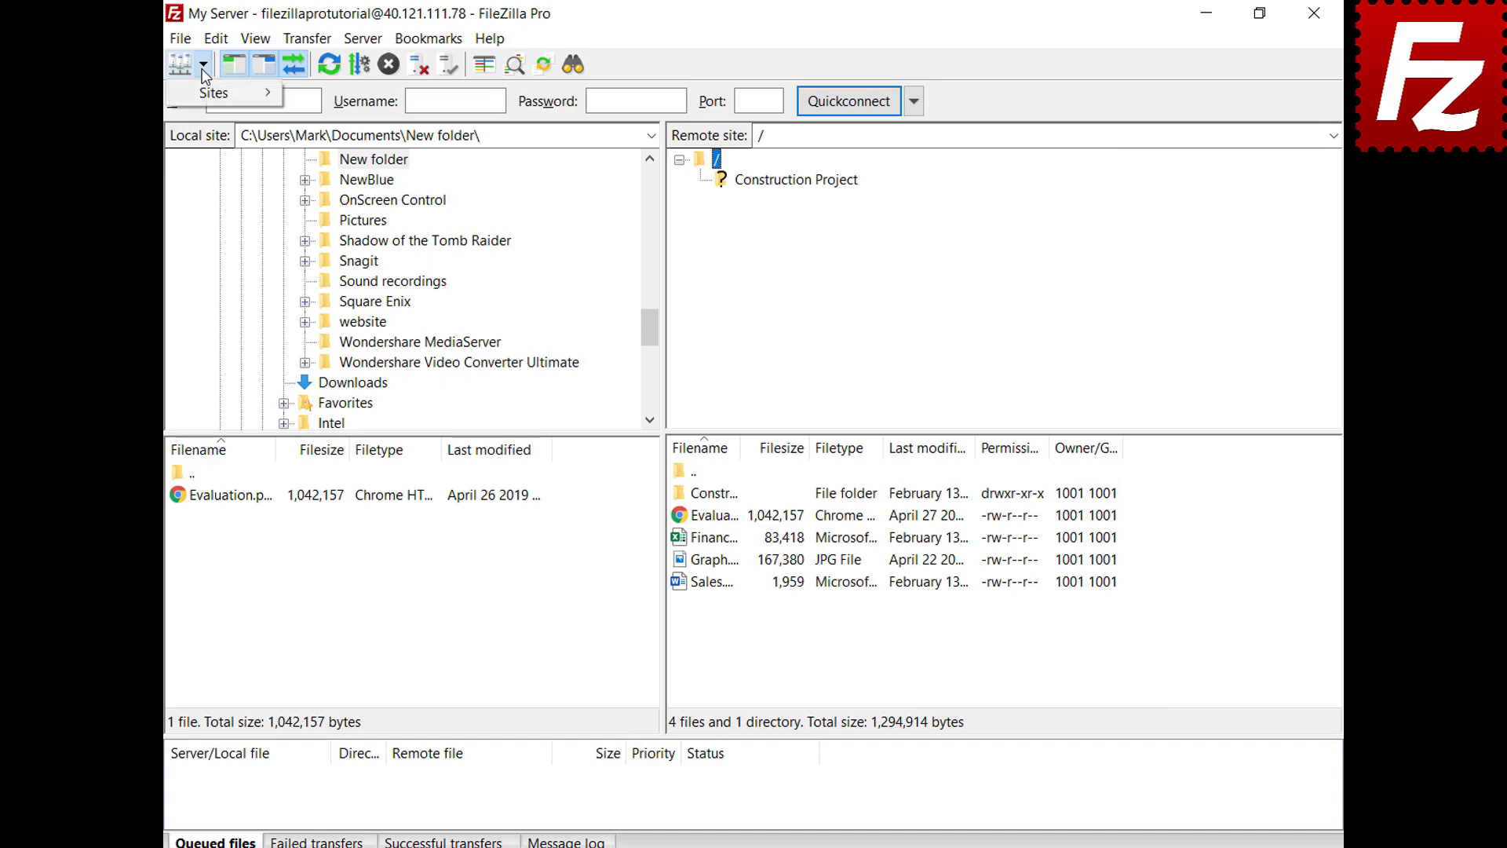
mouse_move(202, 91)
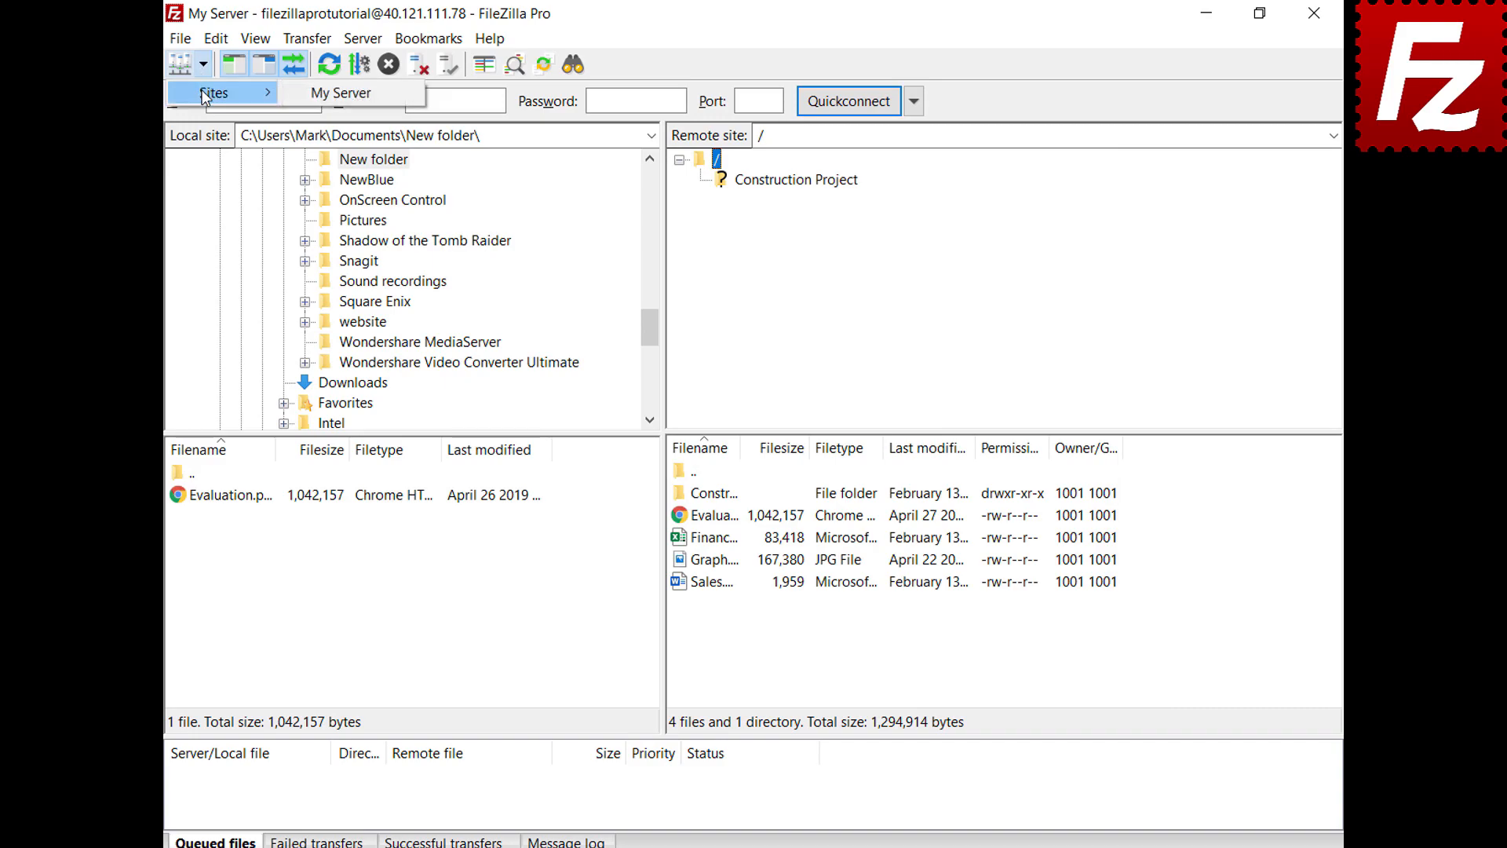
key(Escape)
key(Escape)
key(ctrl+s)
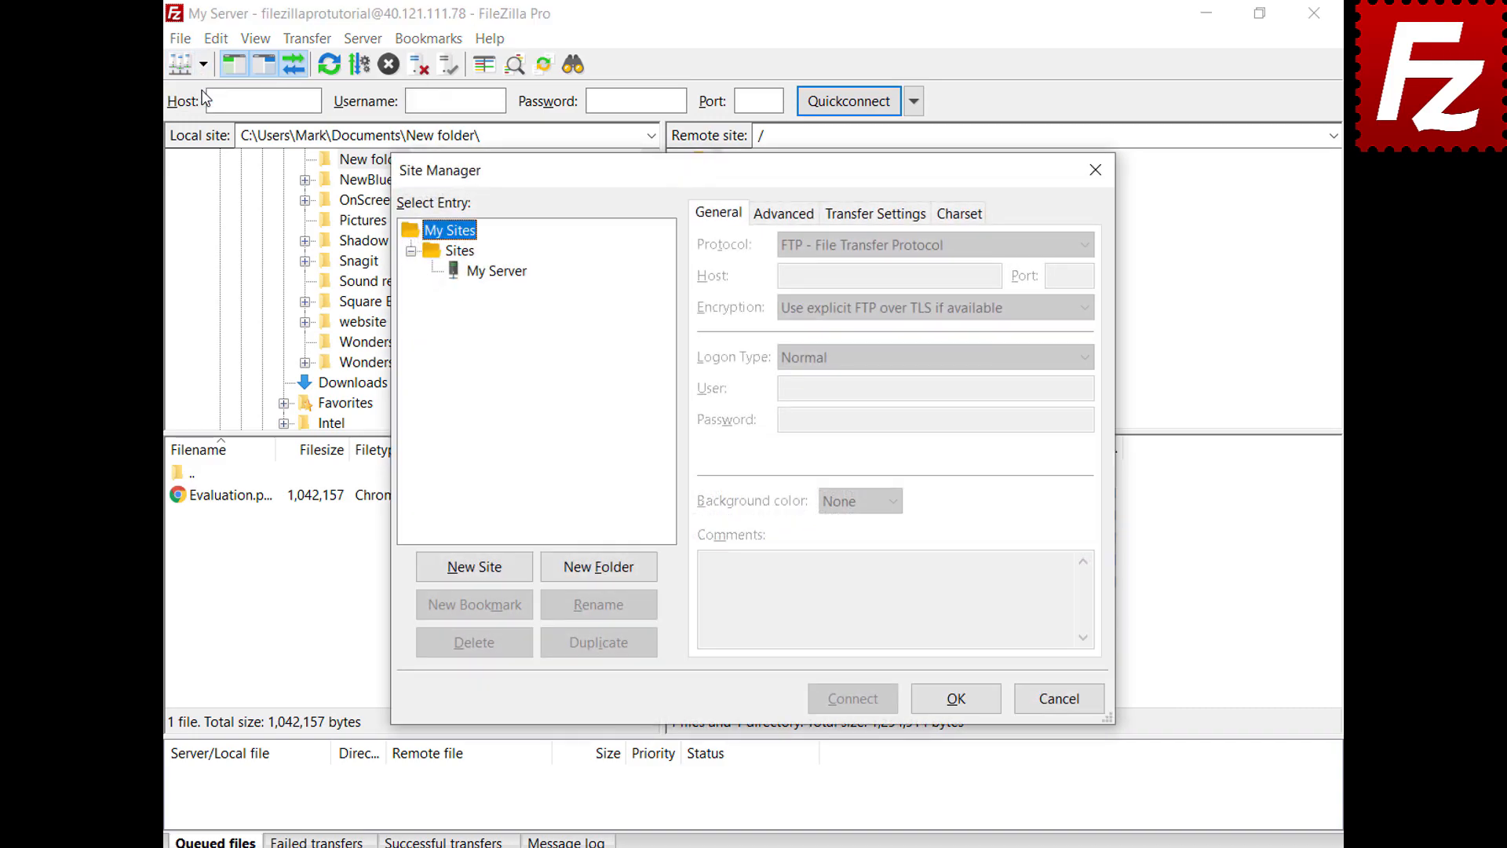
click(499, 270)
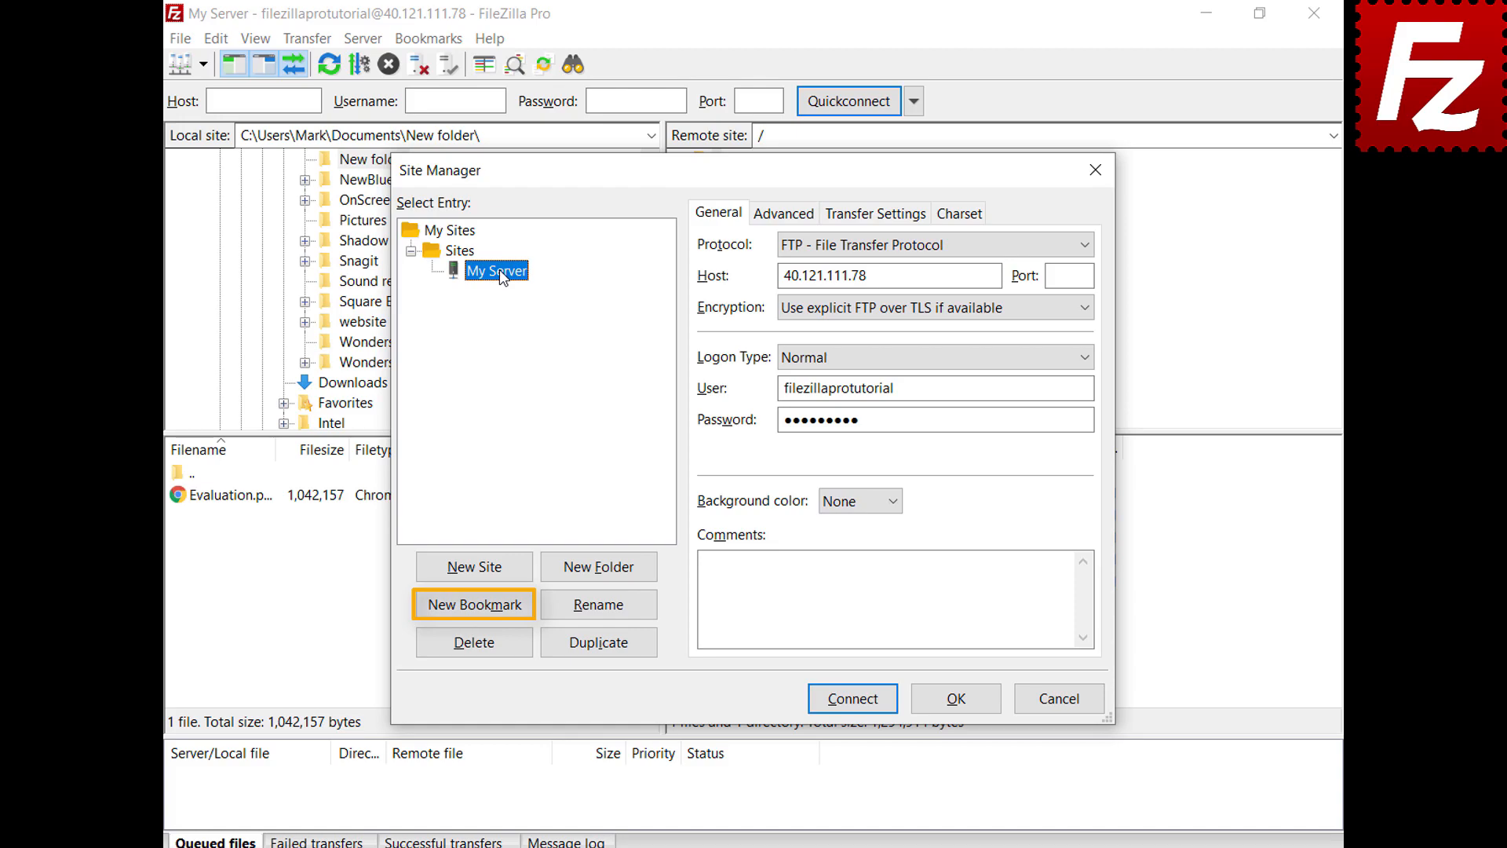
click(961, 701)
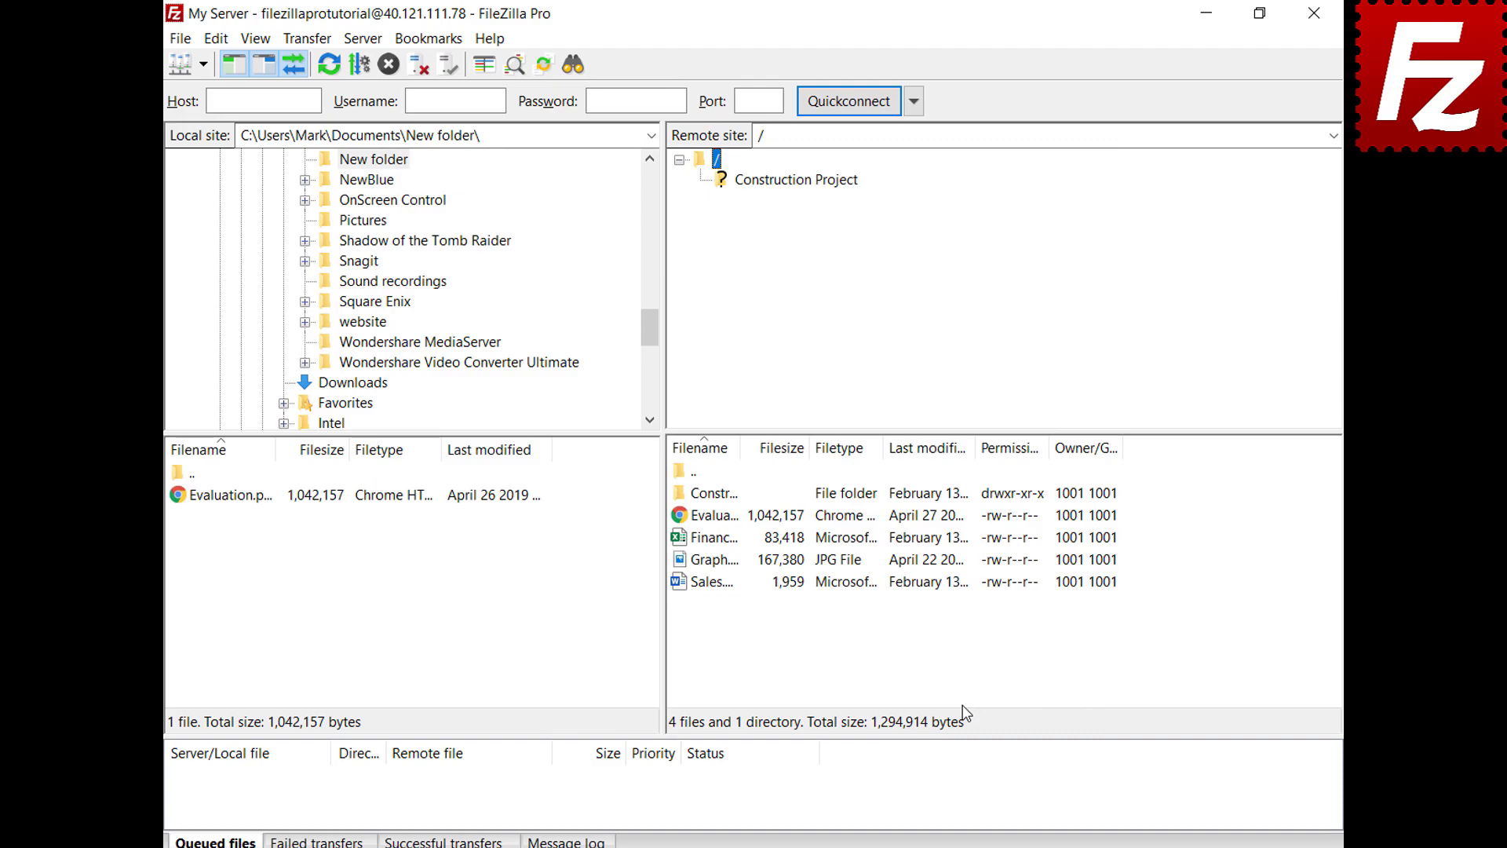
Step: Review the Interface settings page, then relaunch FileZilla Pro from the desktop shortcut
click(216, 43)
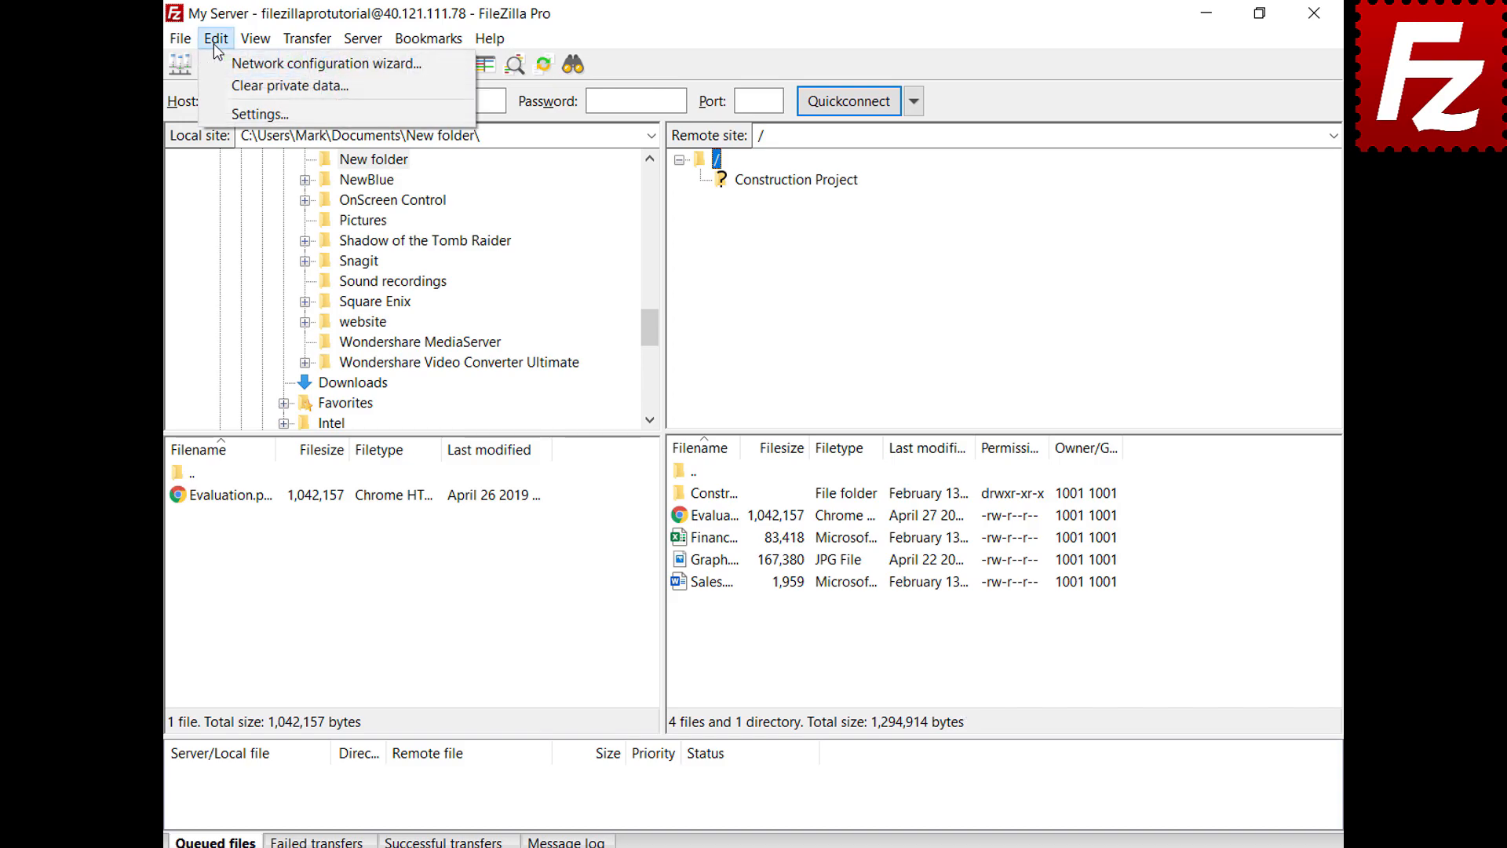
click(224, 115)
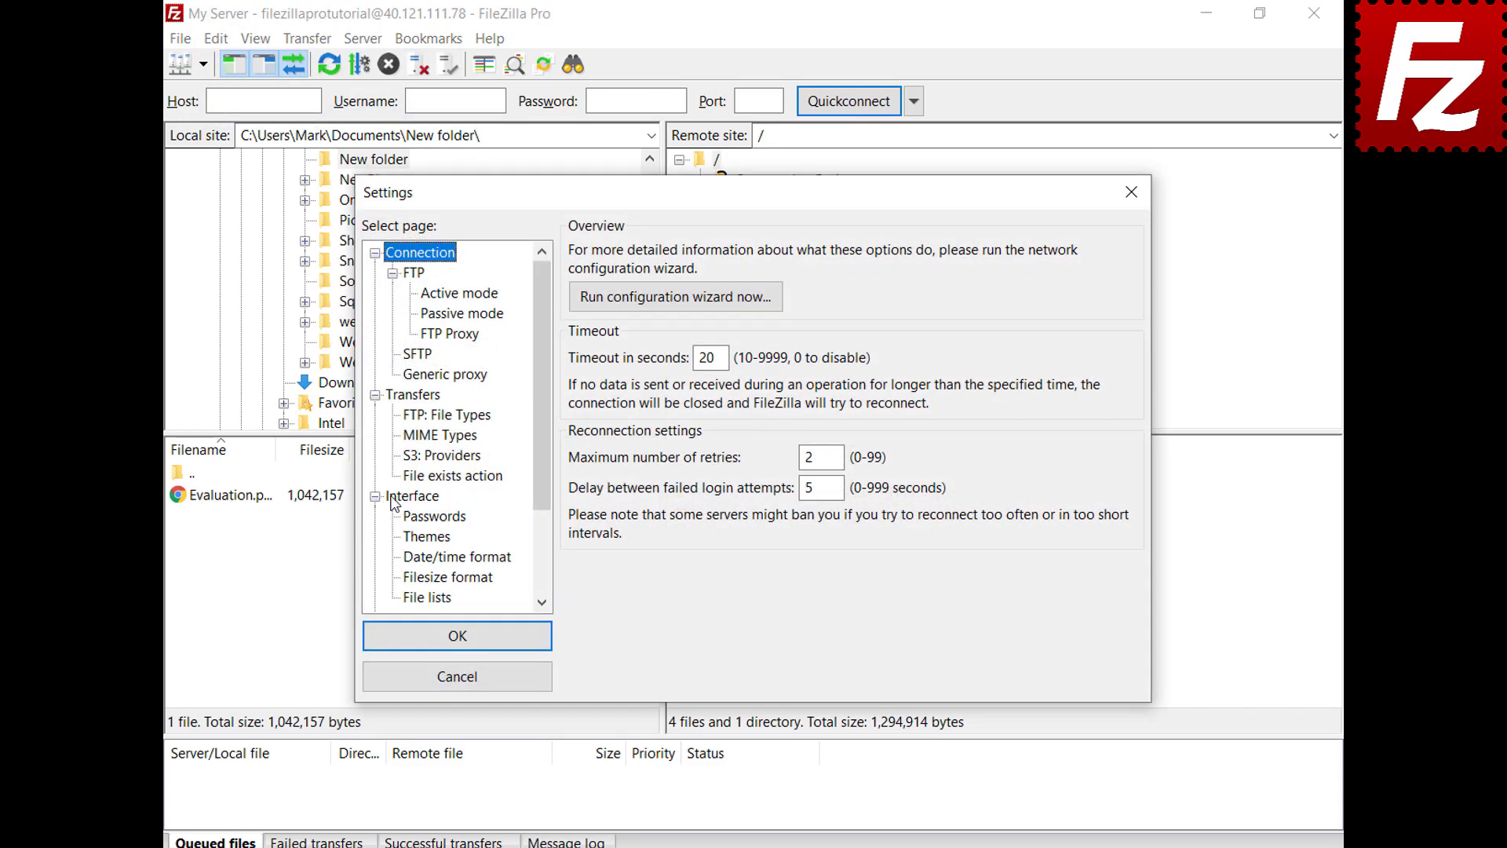
click(393, 501)
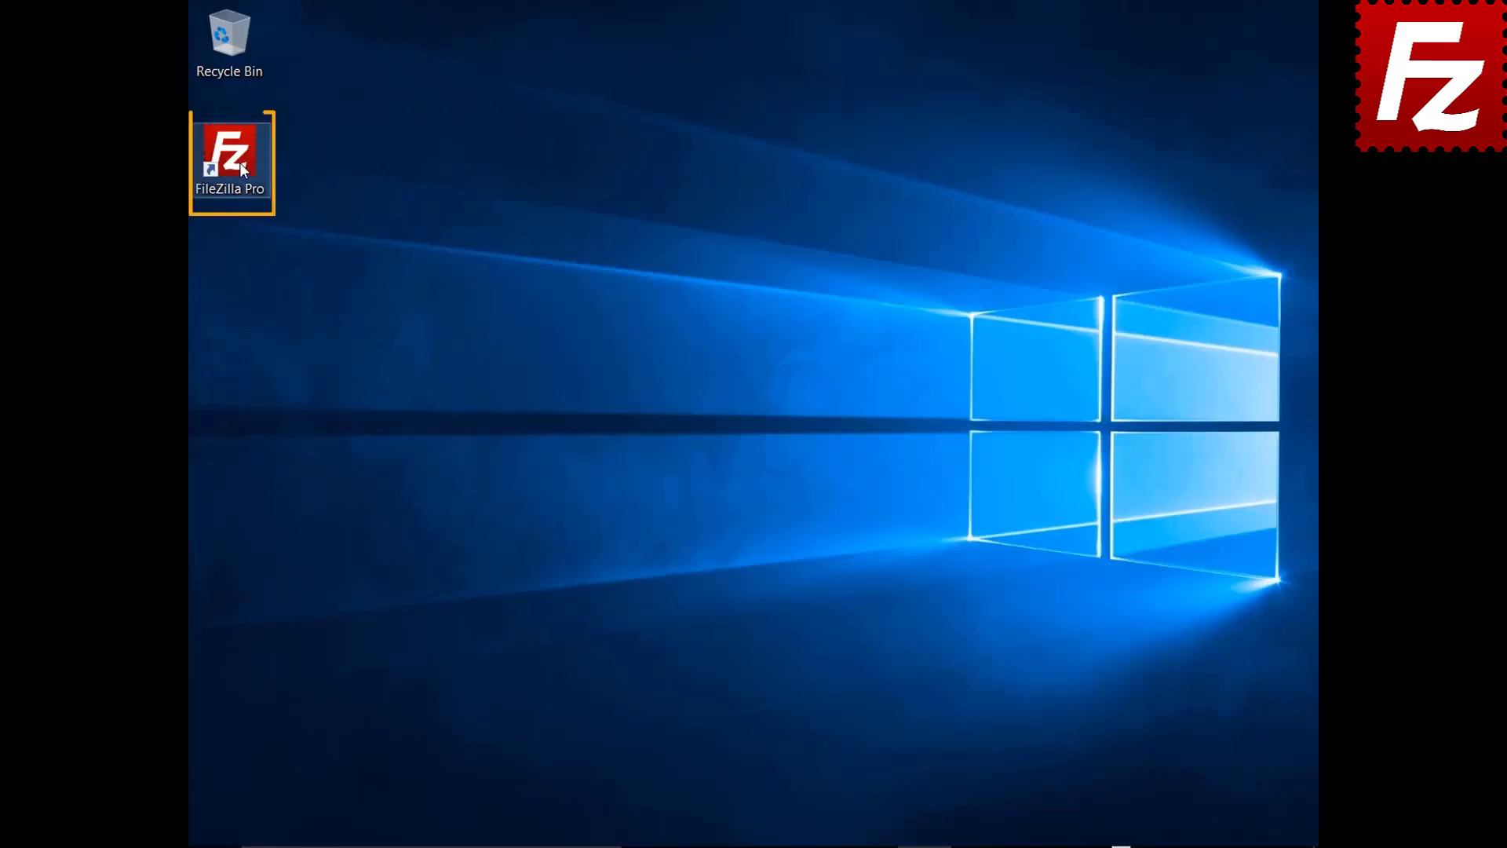
double_click(239, 163)
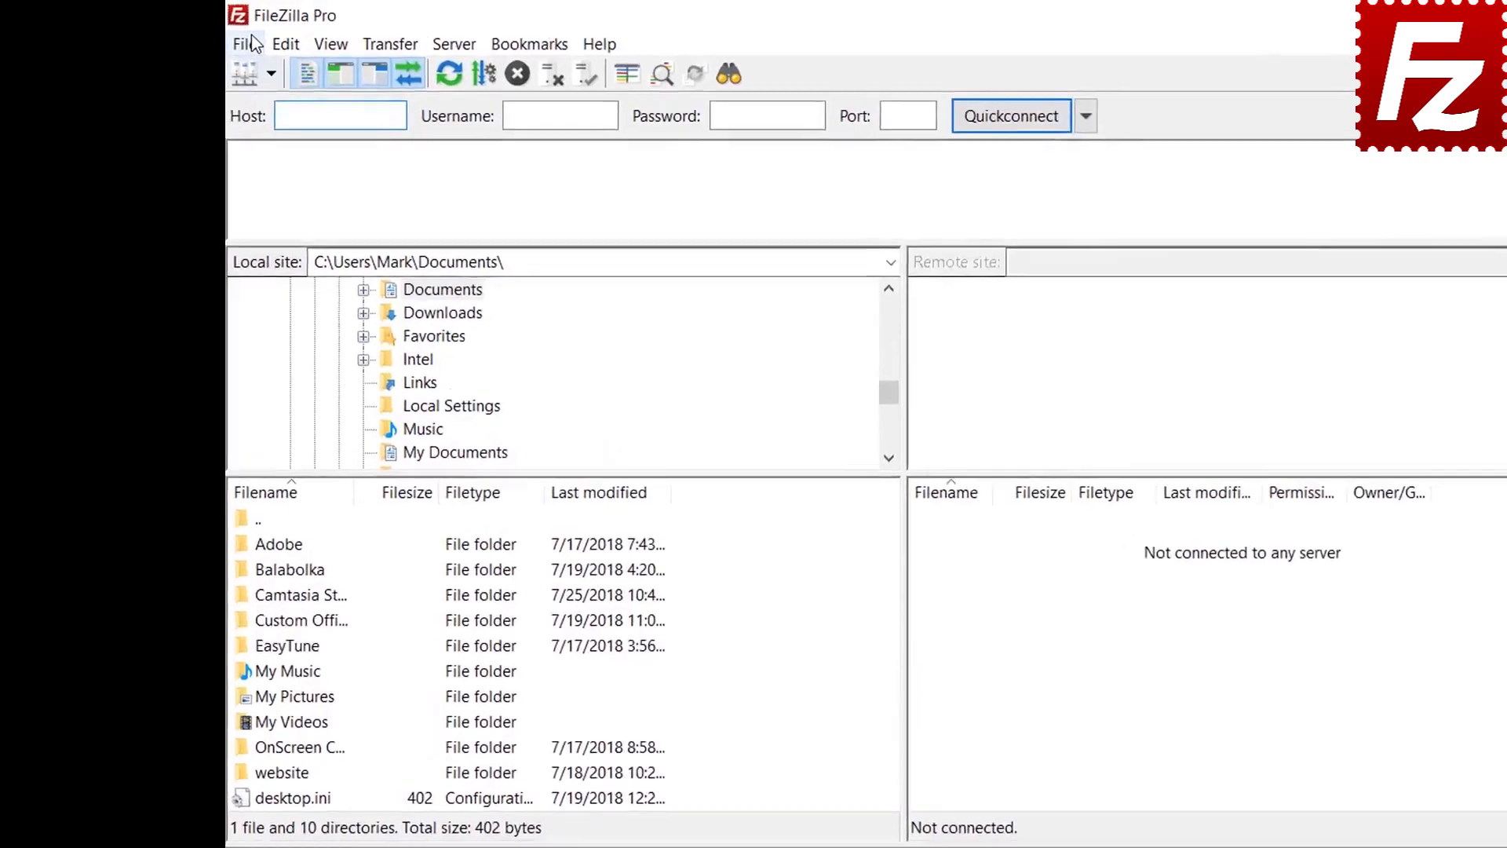
click(207, 36)
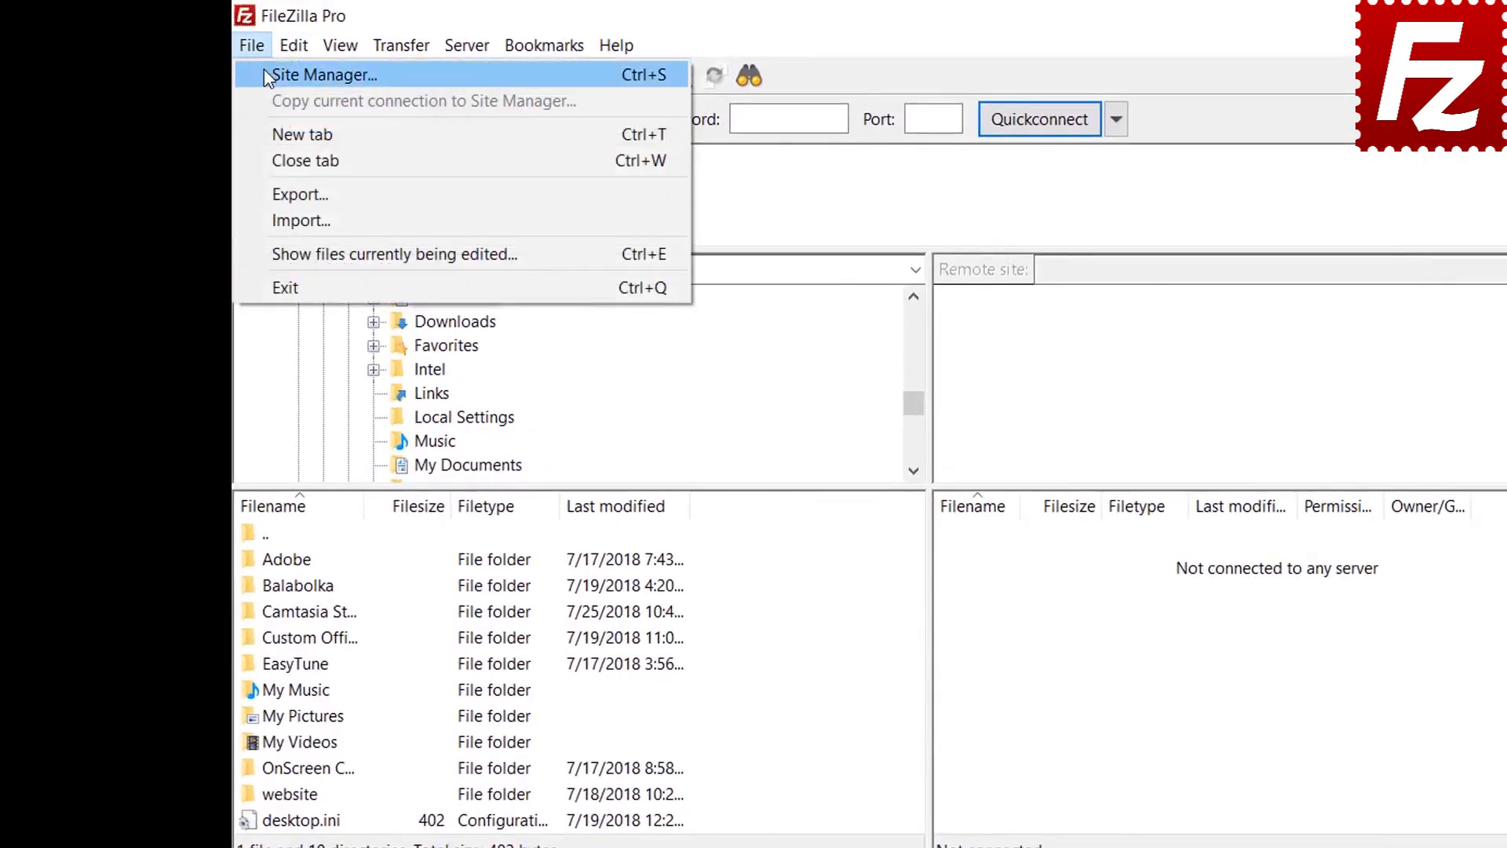
Step: Open the Passwords page under Interface in the Settings dialog
click(265, 72)
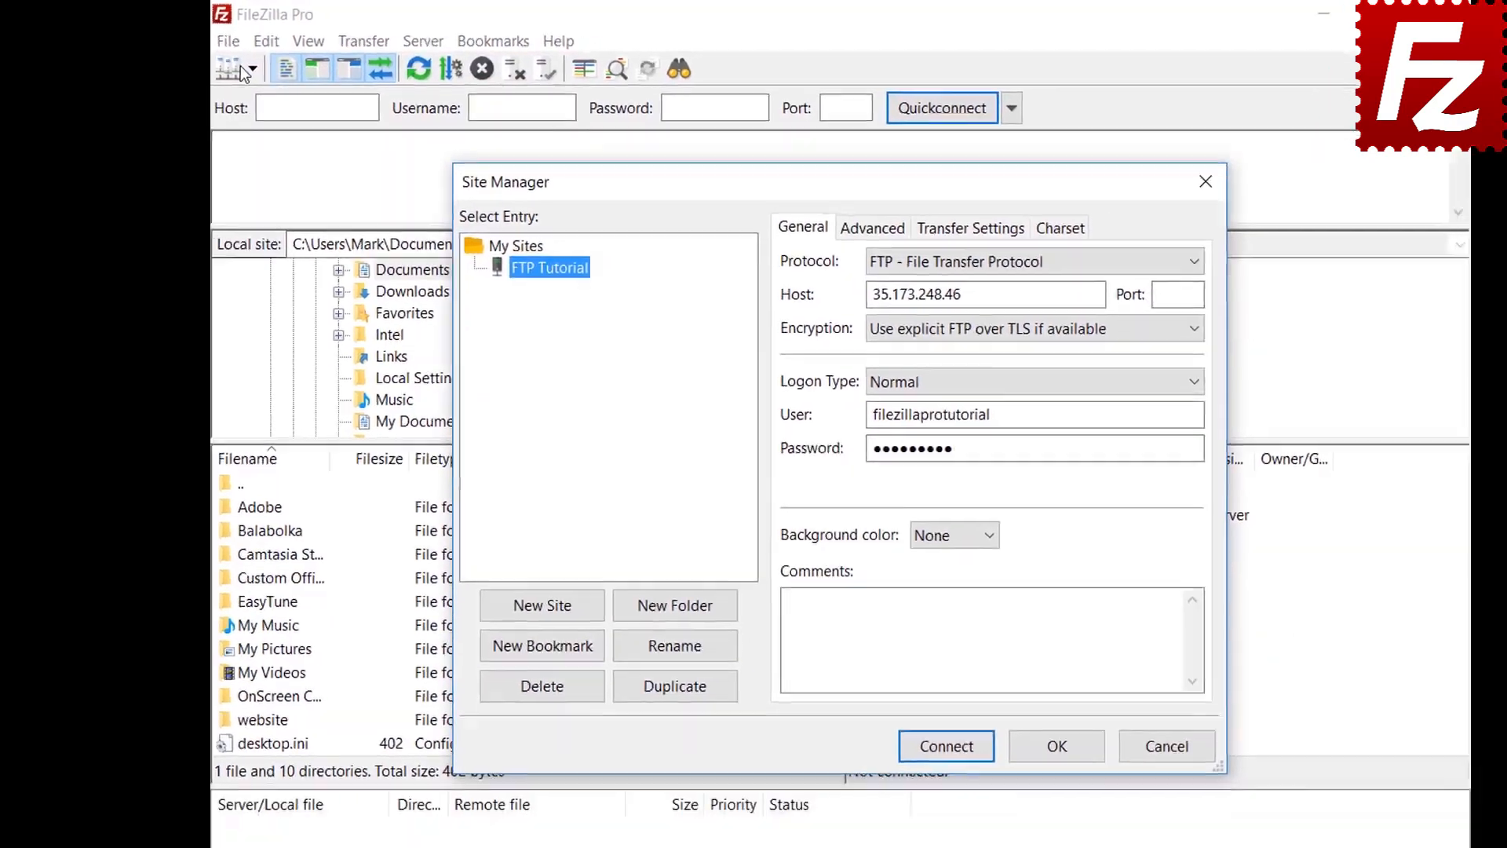
key(Escape)
click(266, 41)
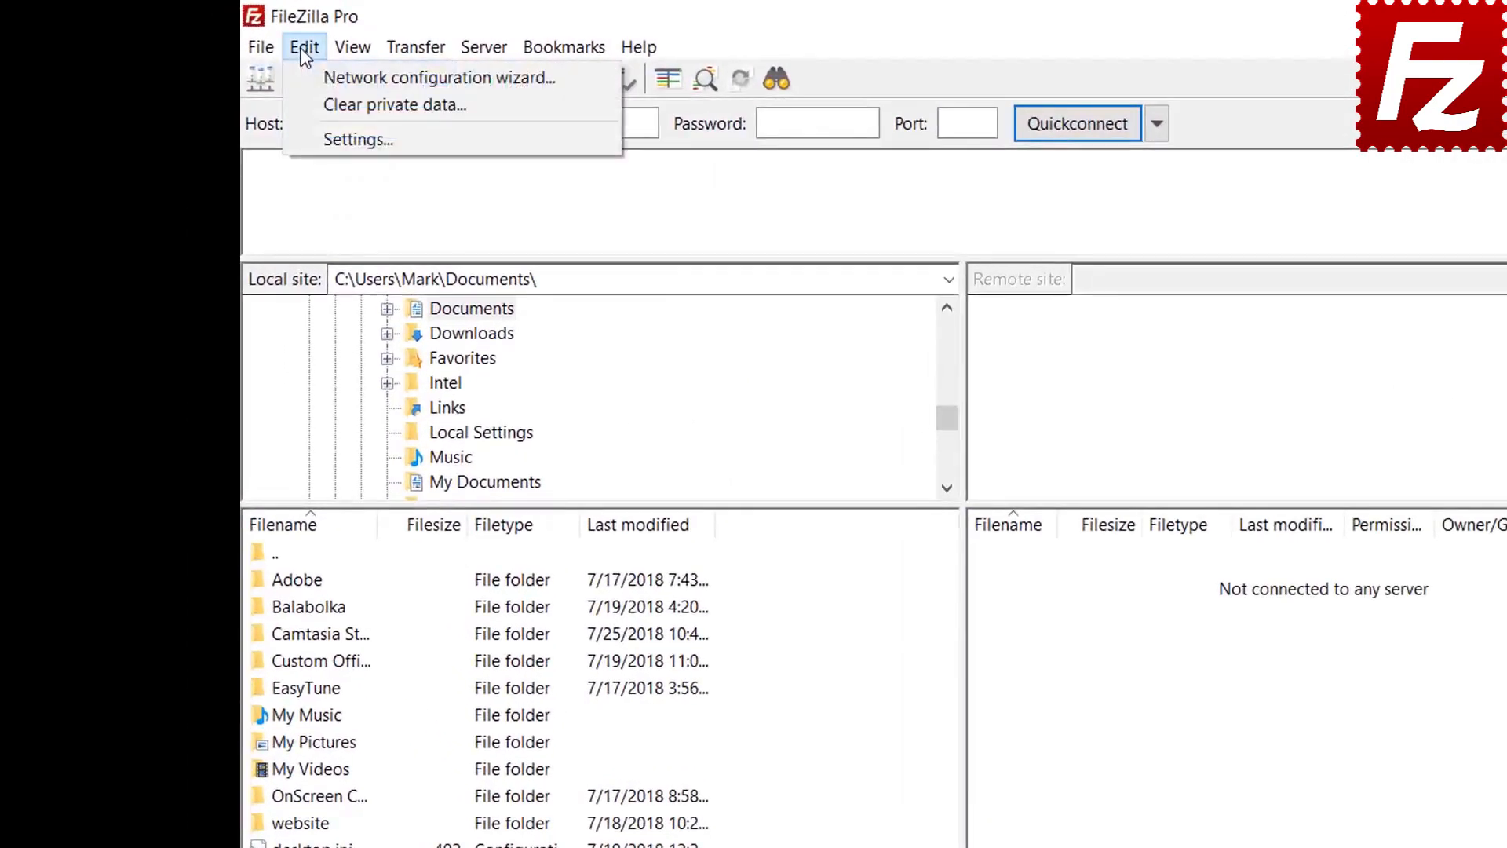
click(318, 138)
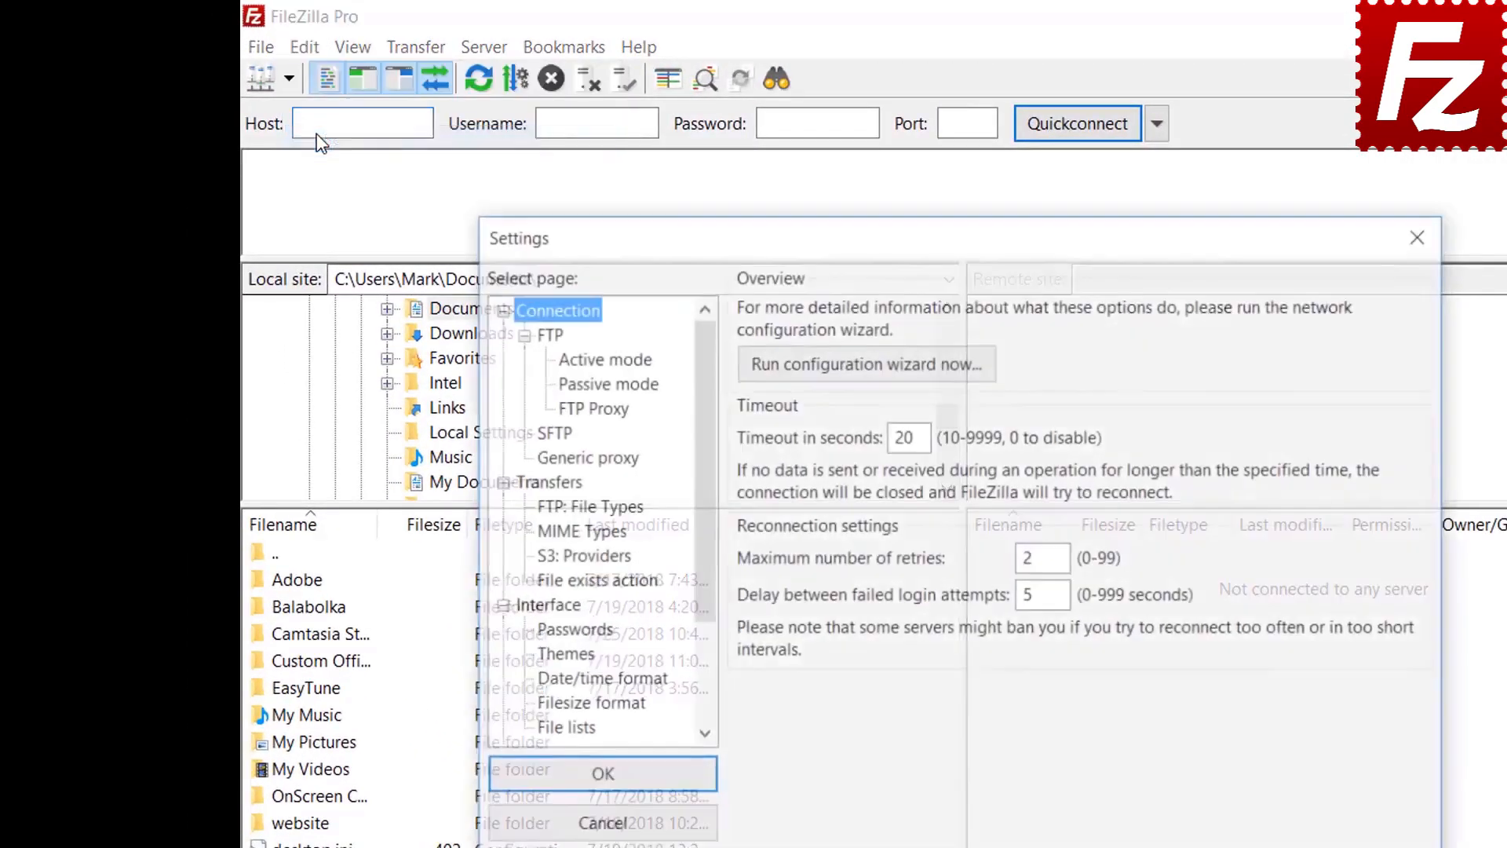
click(581, 633)
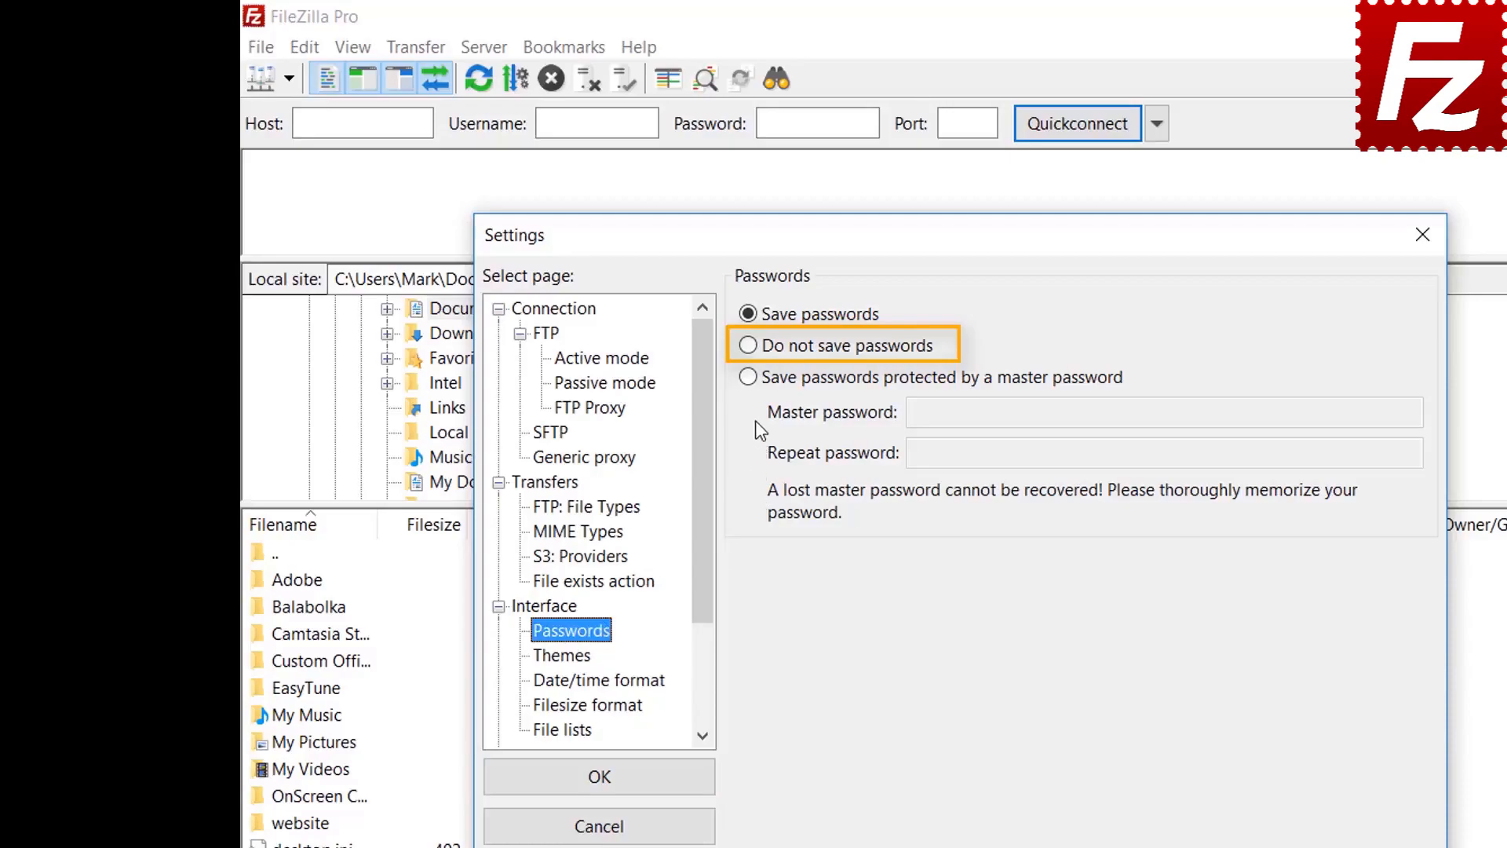
Step: Protect saved passwords with a master password, entering it twice, and apply
click(756, 381)
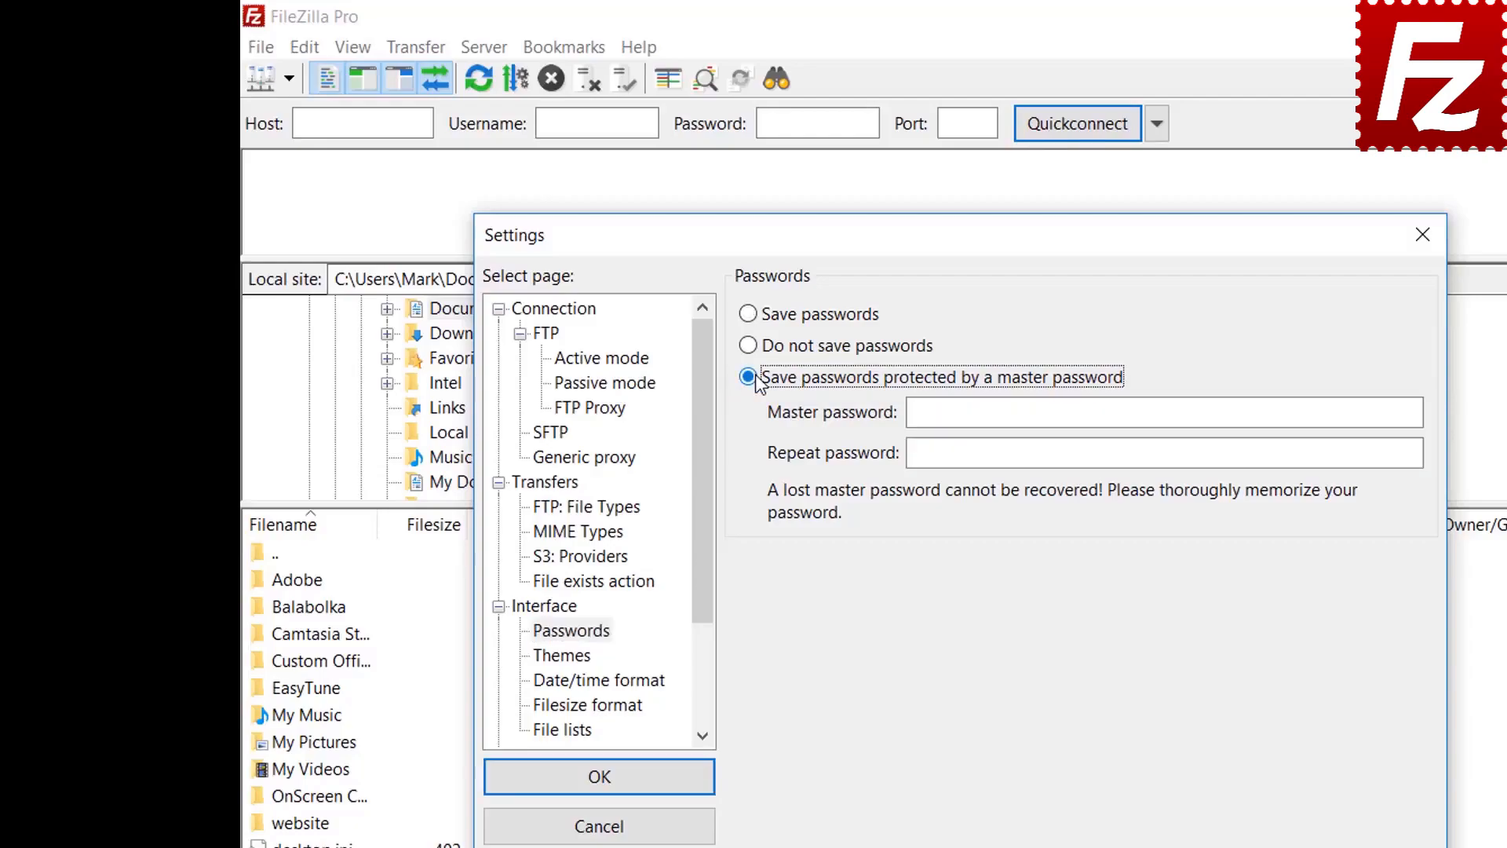
click(1229, 412)
text(•••••••)
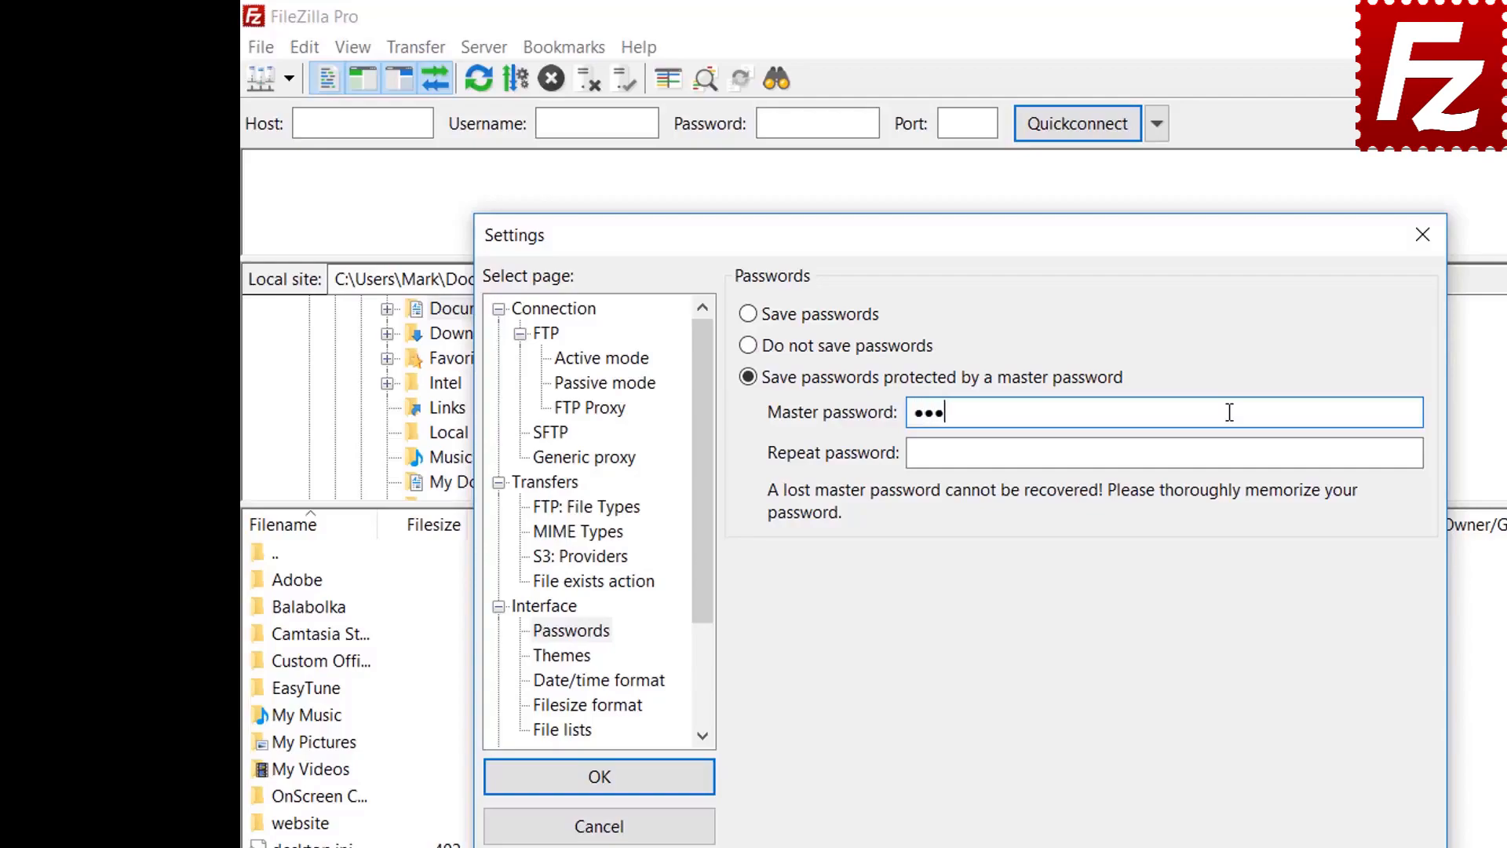
text(•••)
click(1194, 455)
text(••••••)
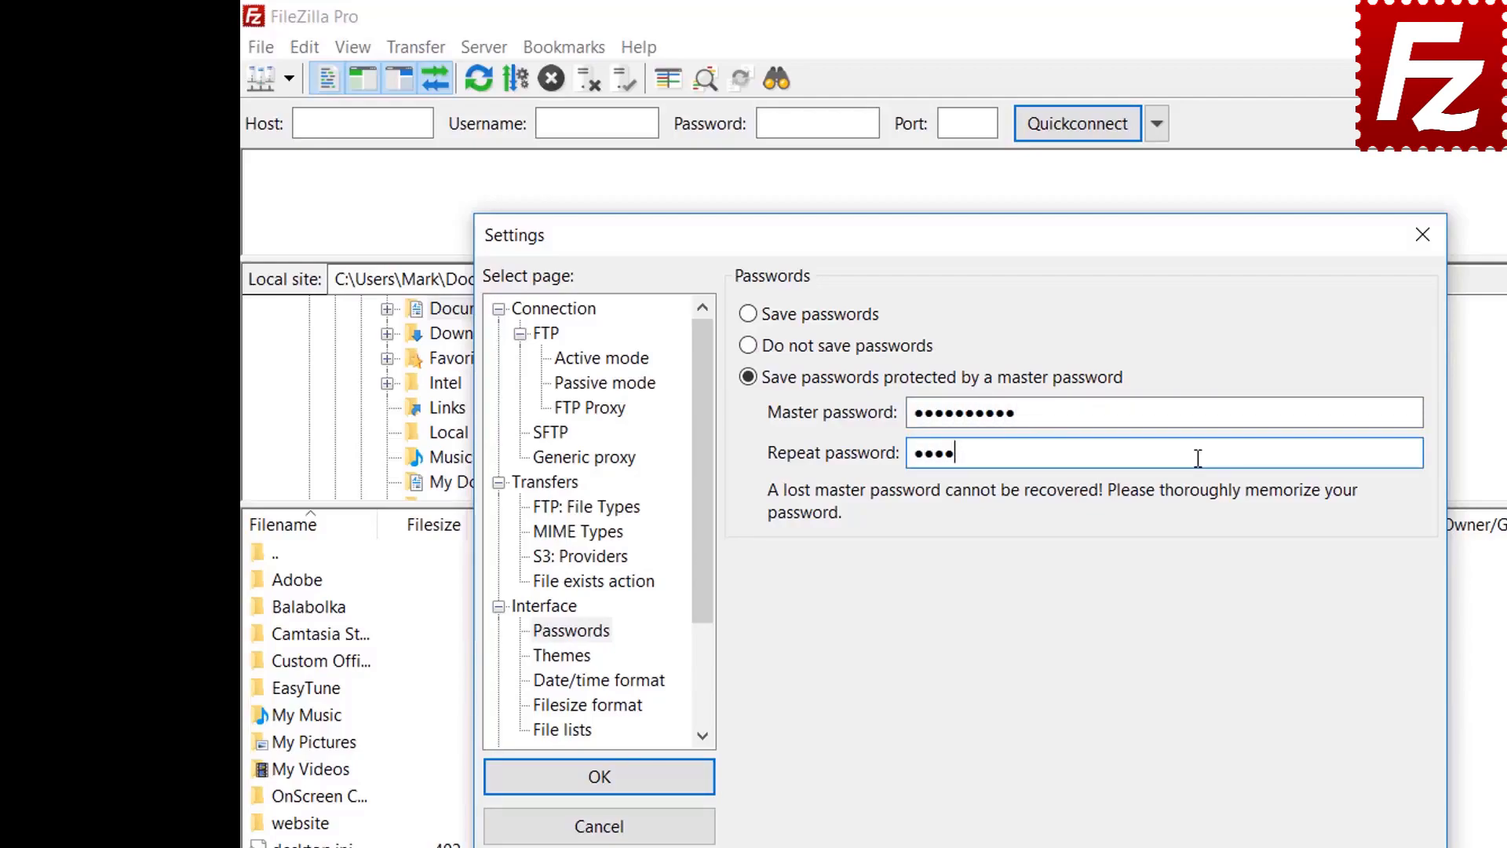
text(••••)
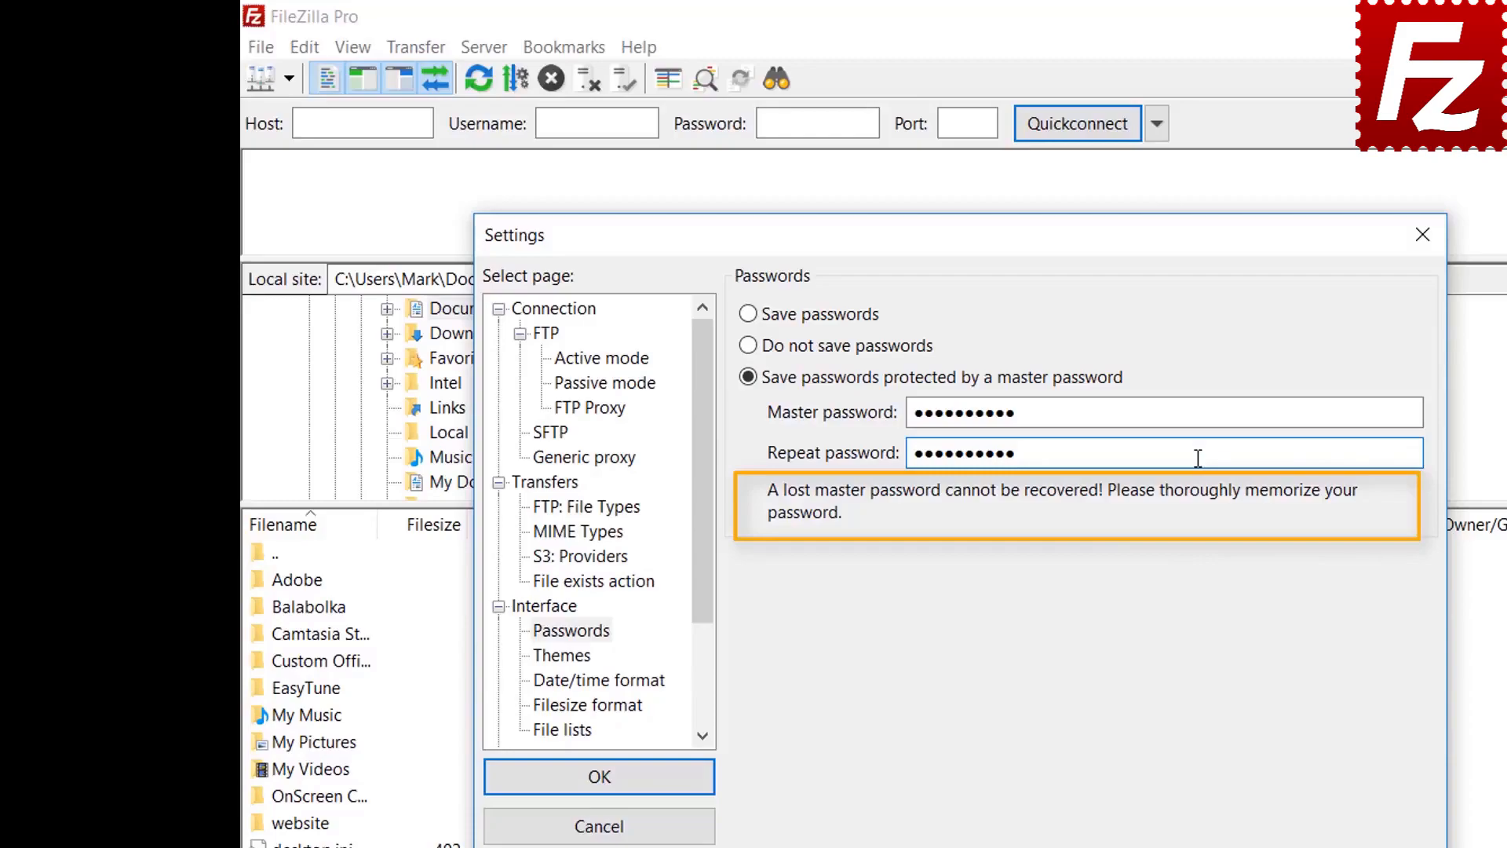
click(599, 777)
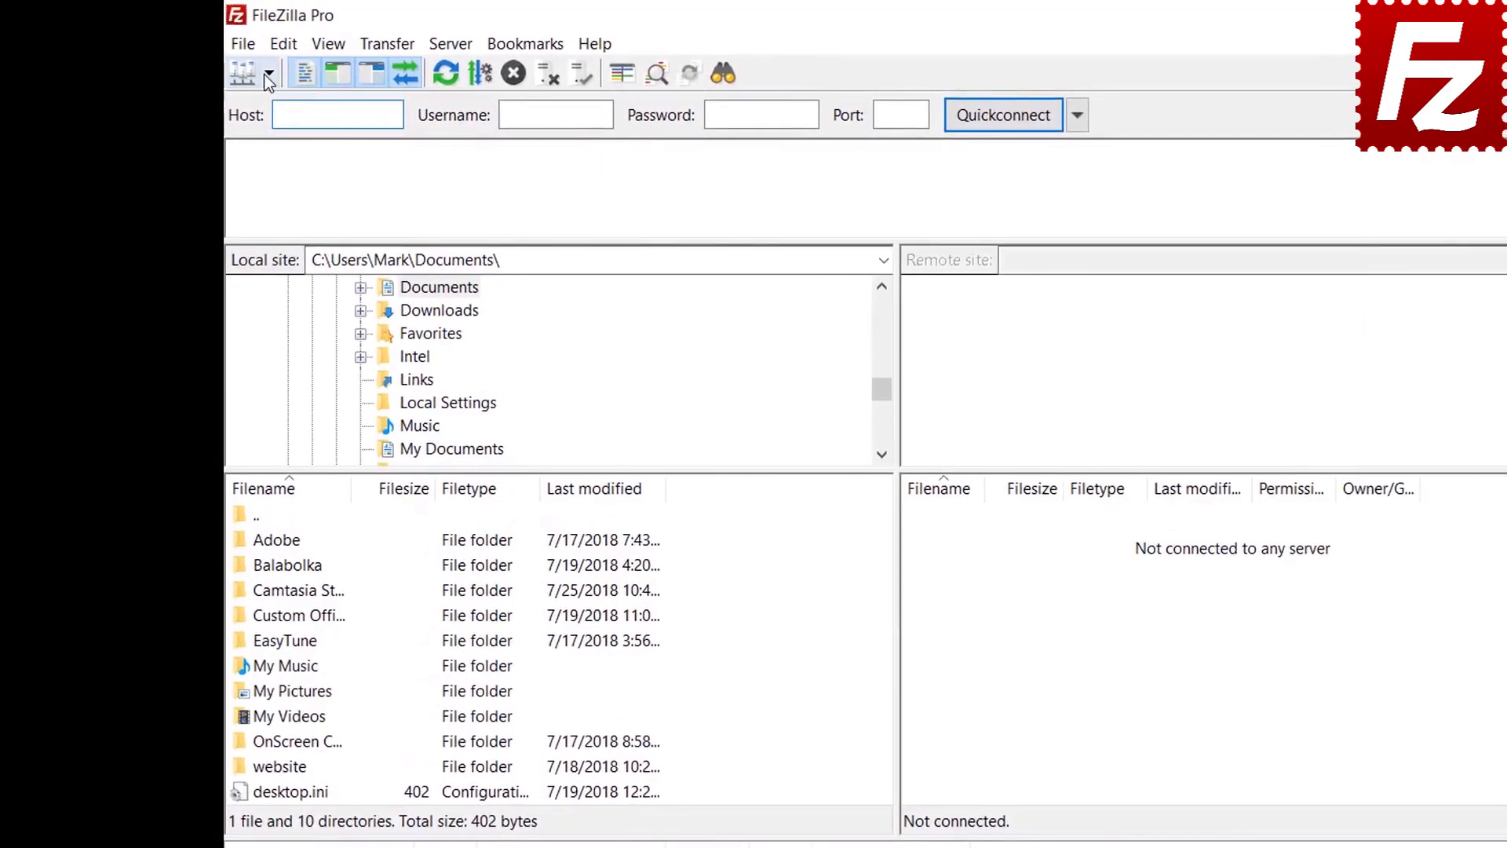
Step: Connect to the FTP Tutorial site, unlocking it with the master password
click(269, 76)
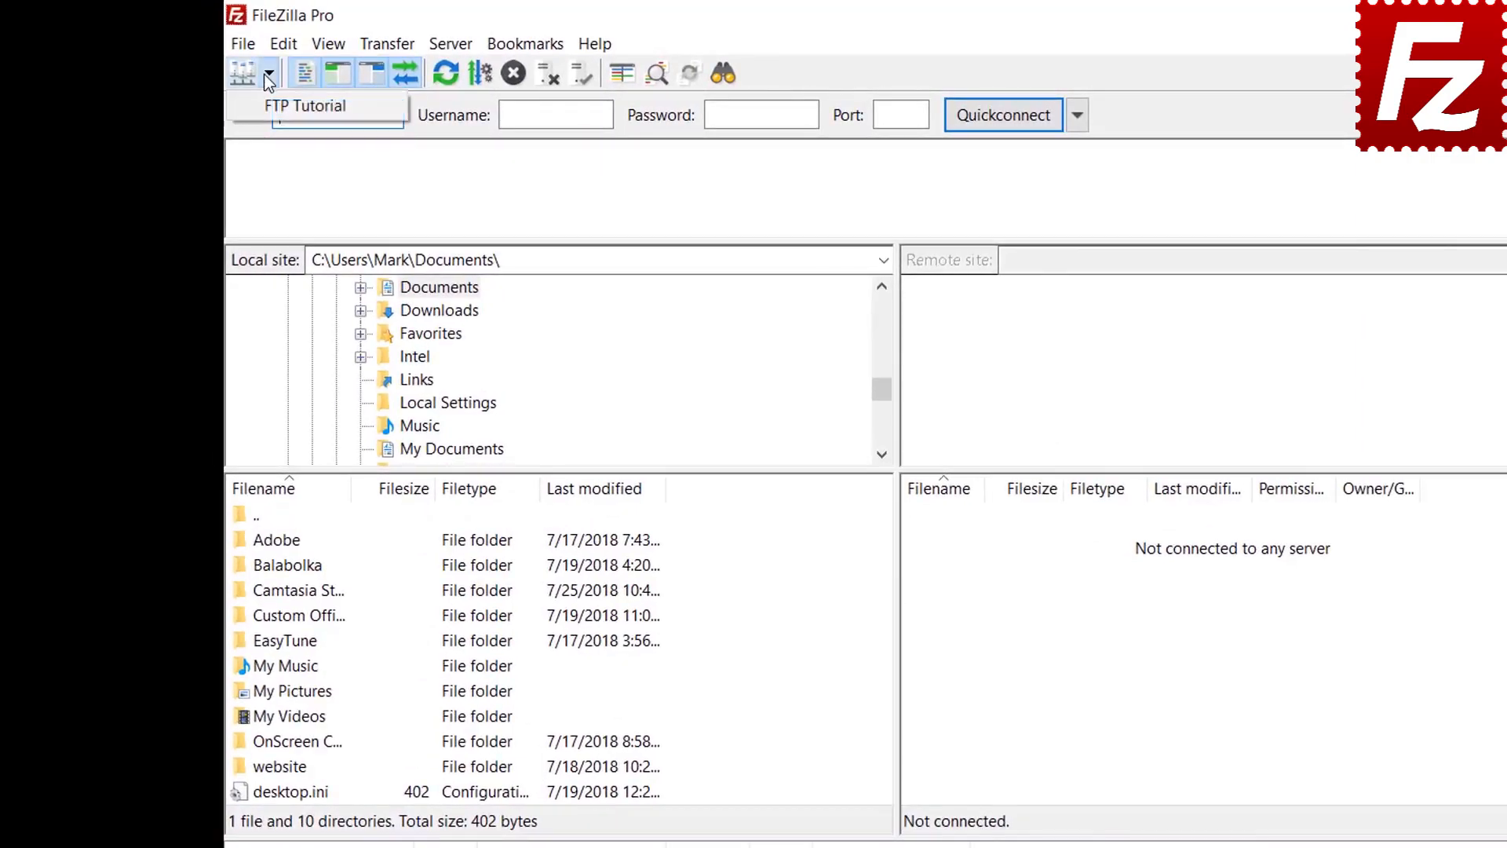
click(267, 106)
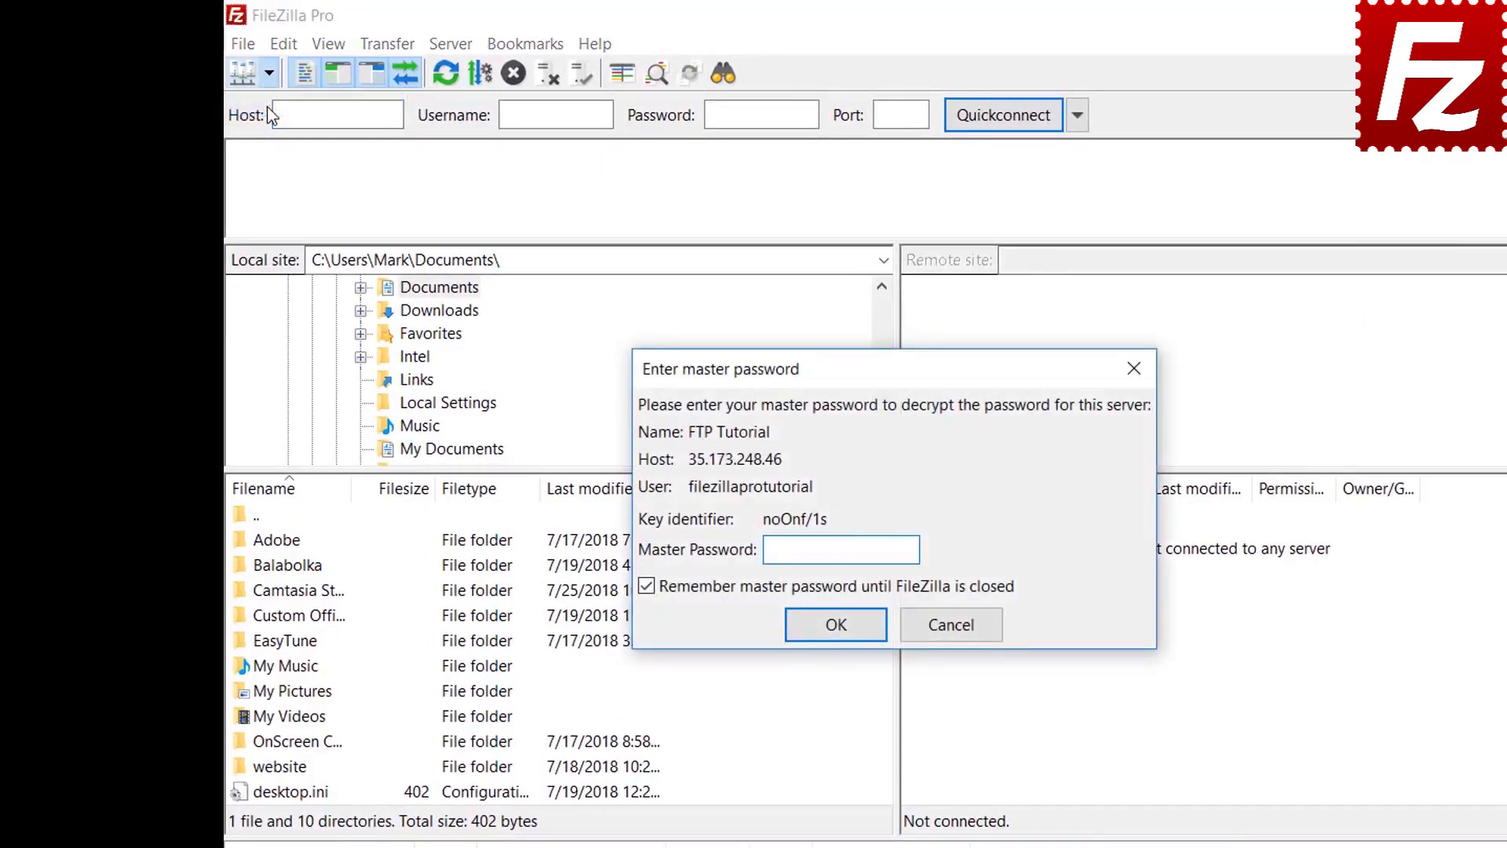
text(**********)
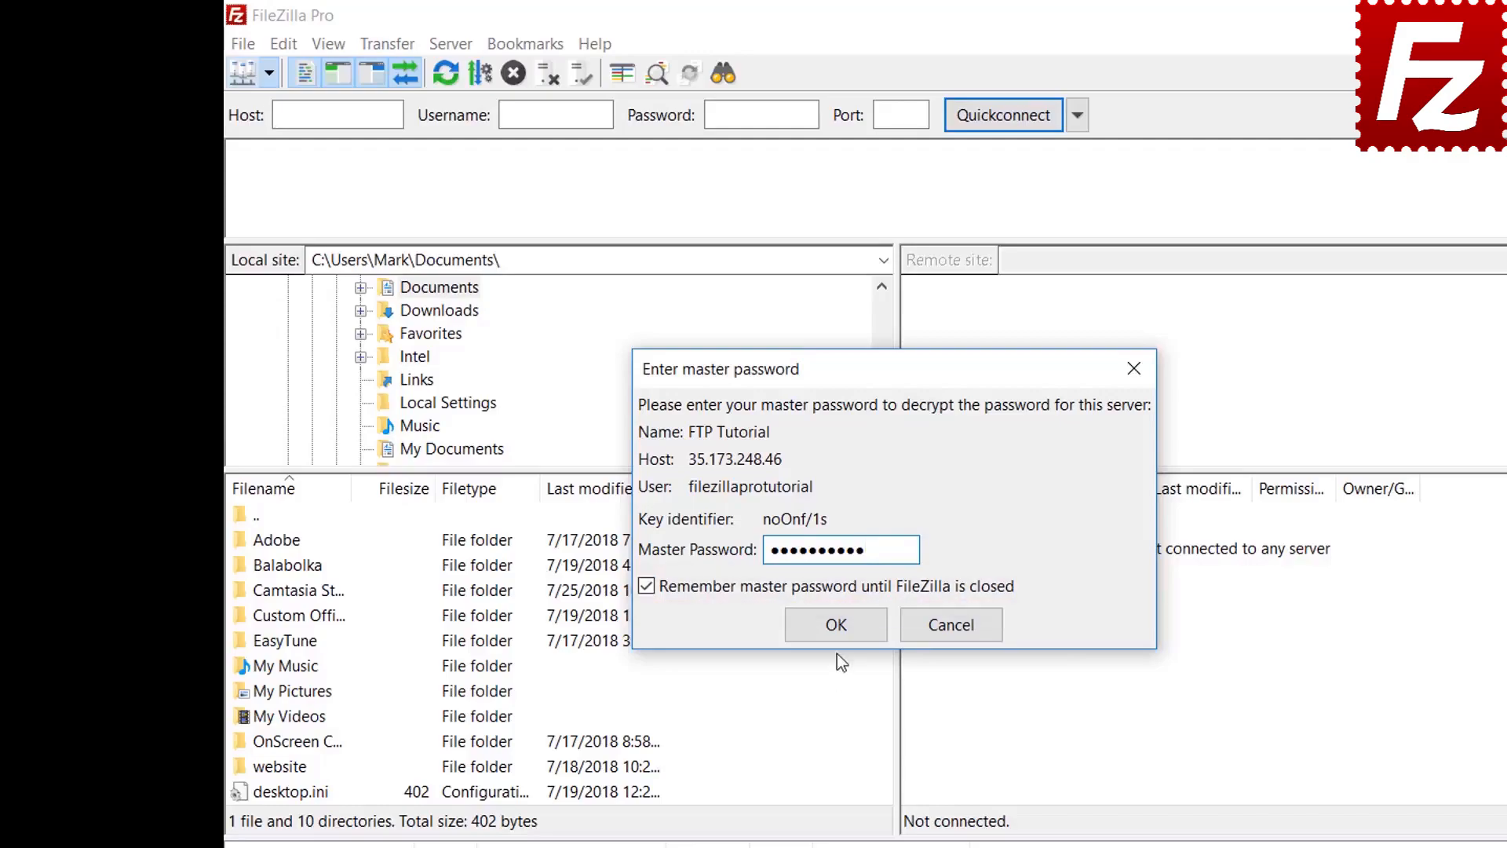
click(836, 625)
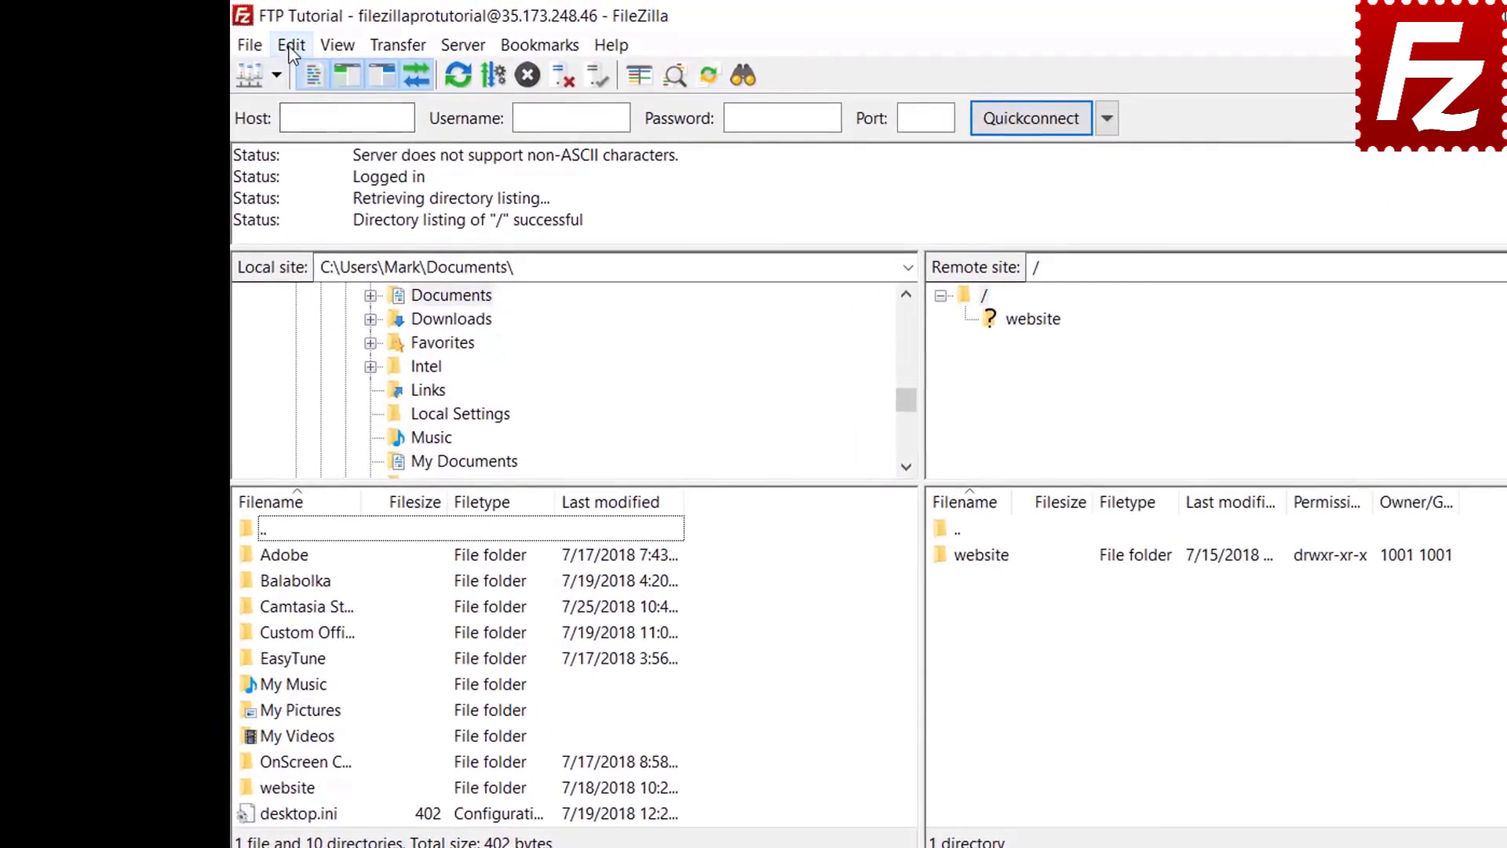
click(239, 38)
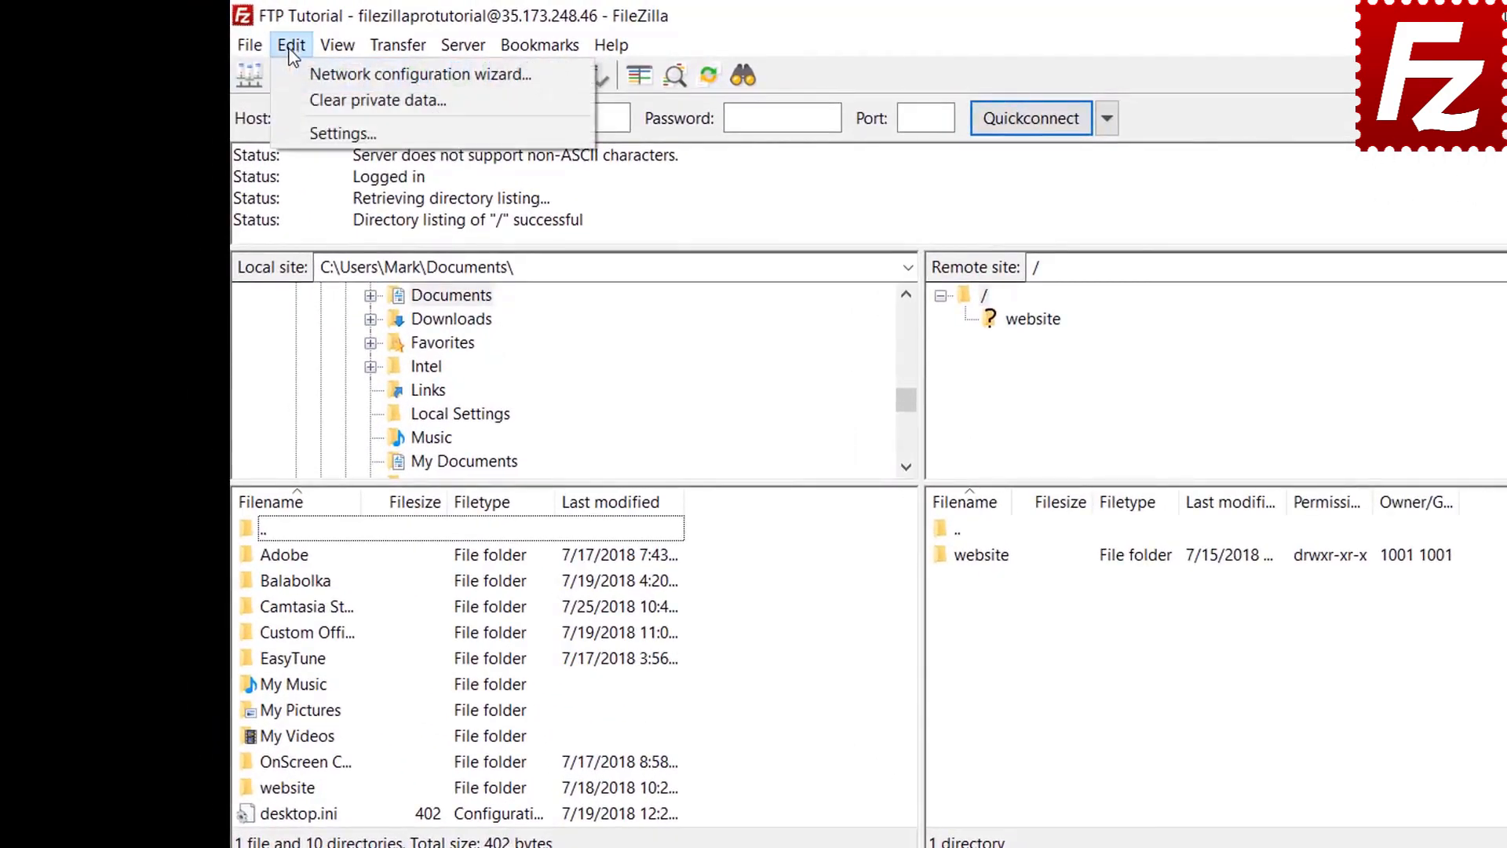
click(300, 132)
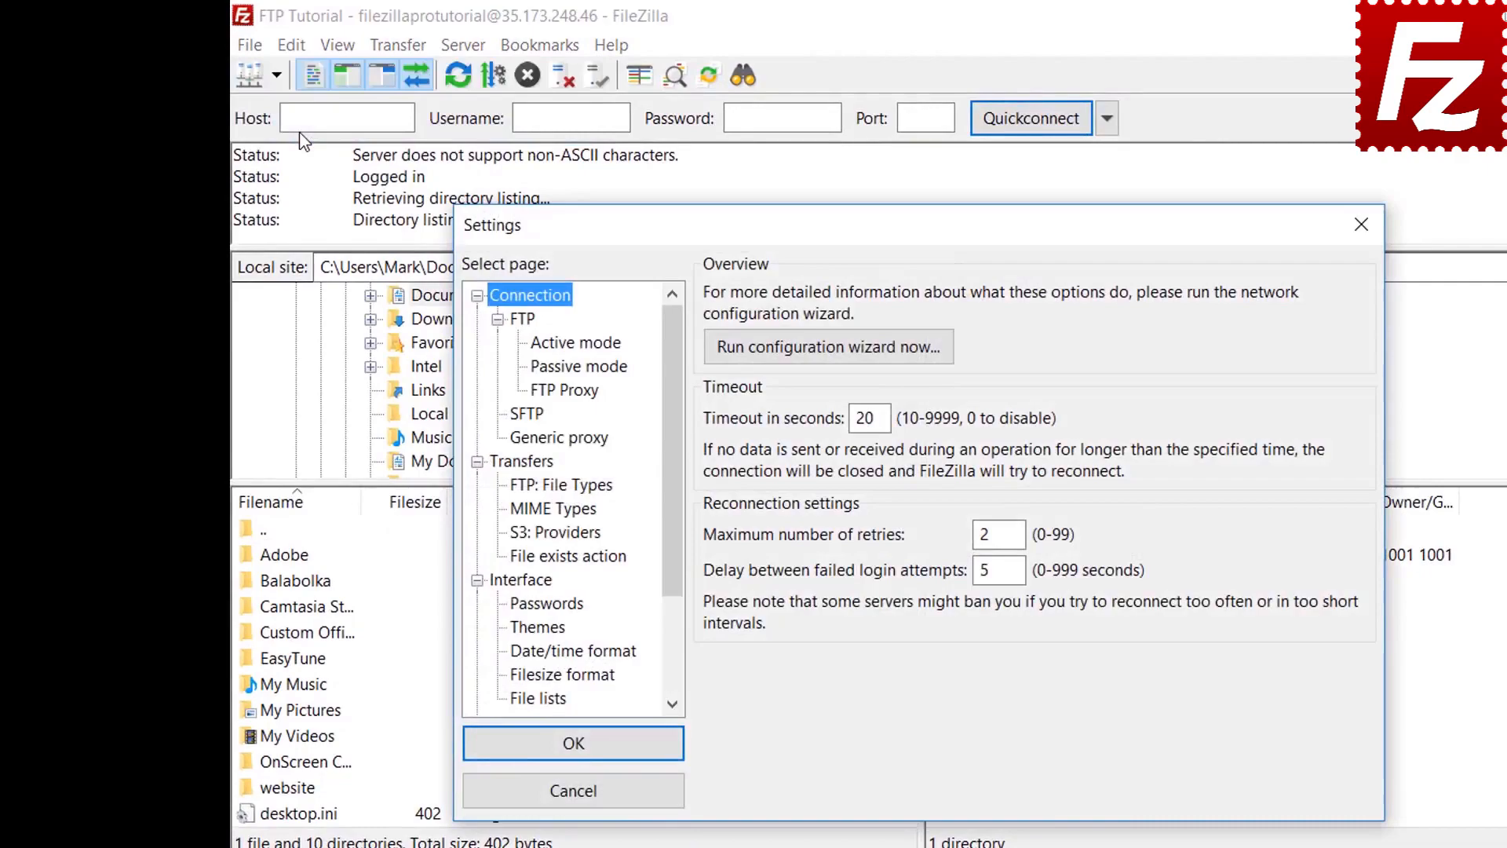
click(547, 604)
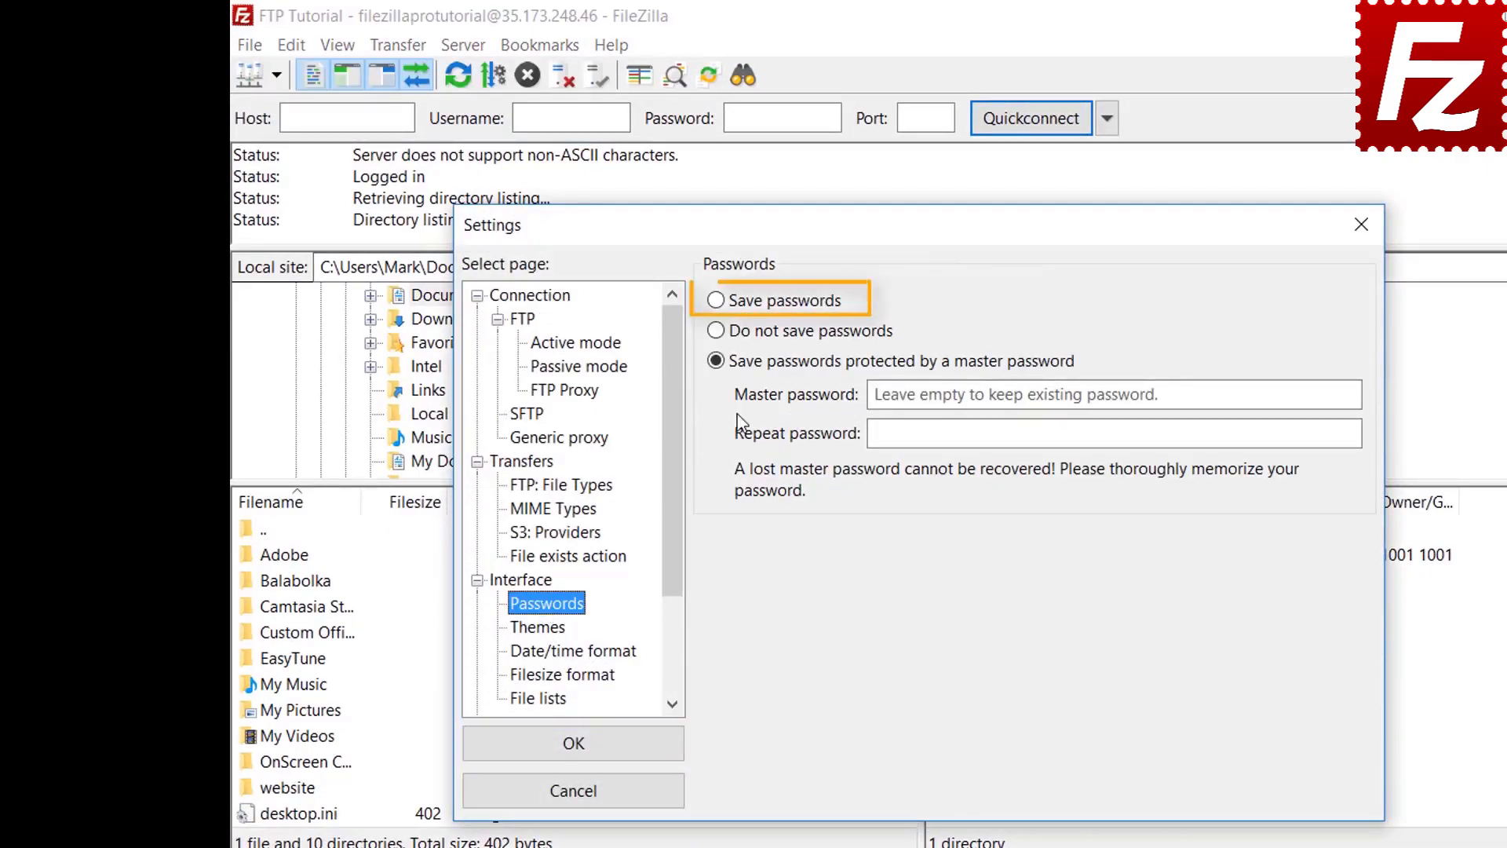
click(721, 306)
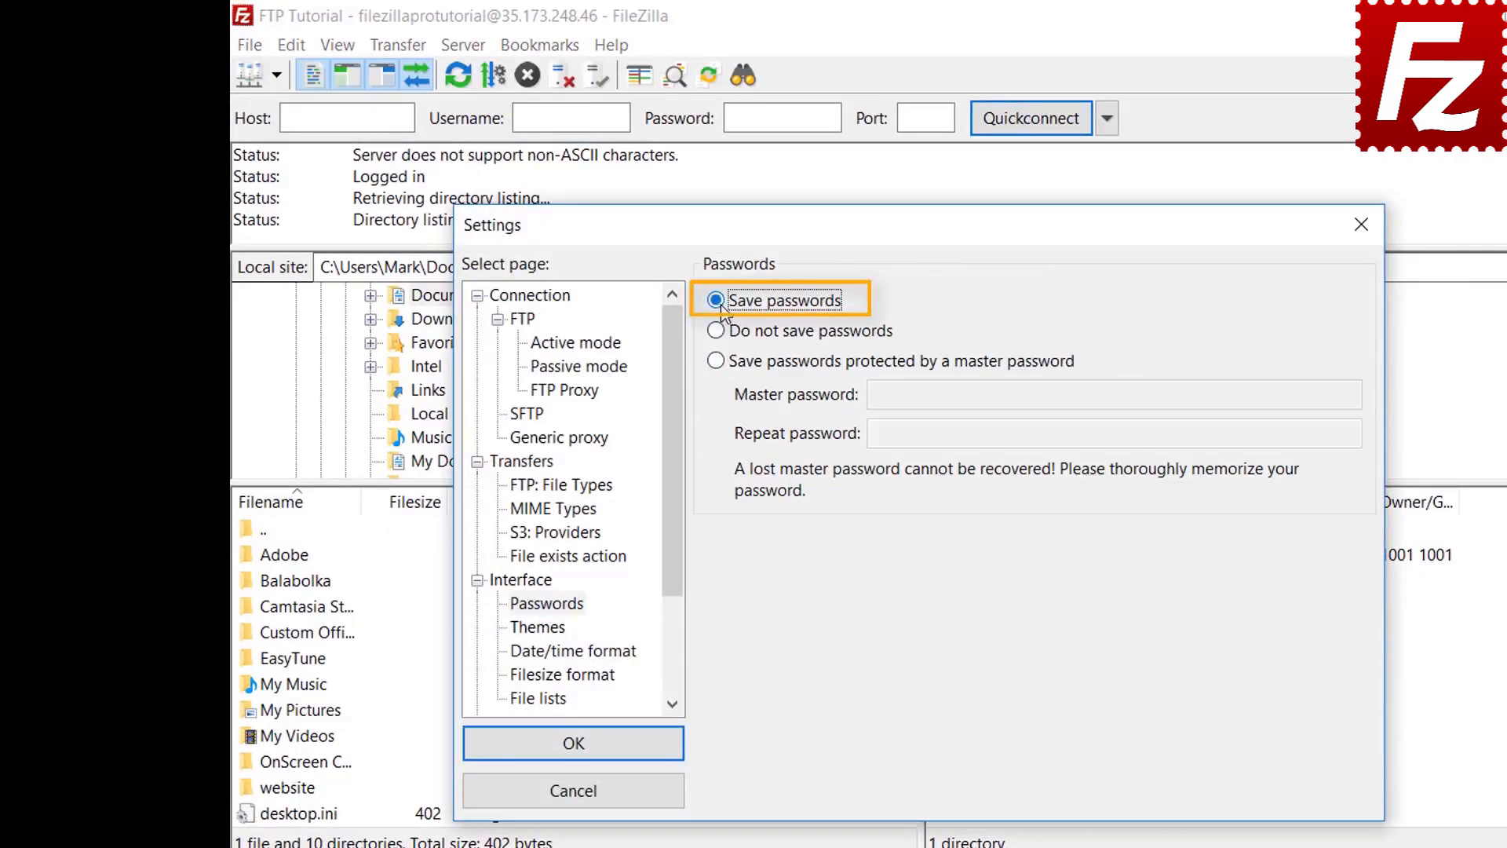
click(590, 752)
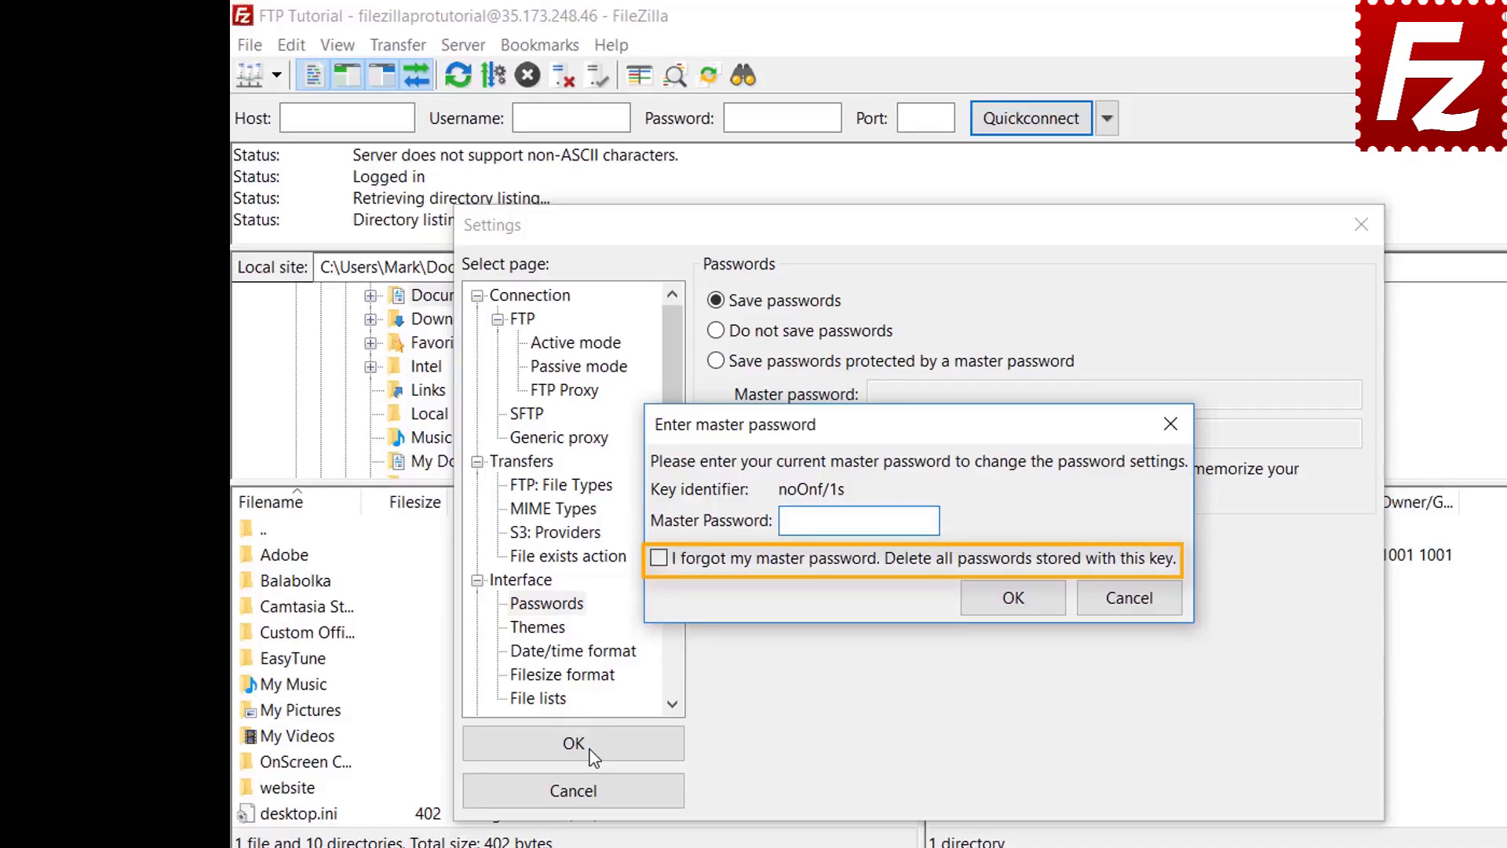
click(1130, 599)
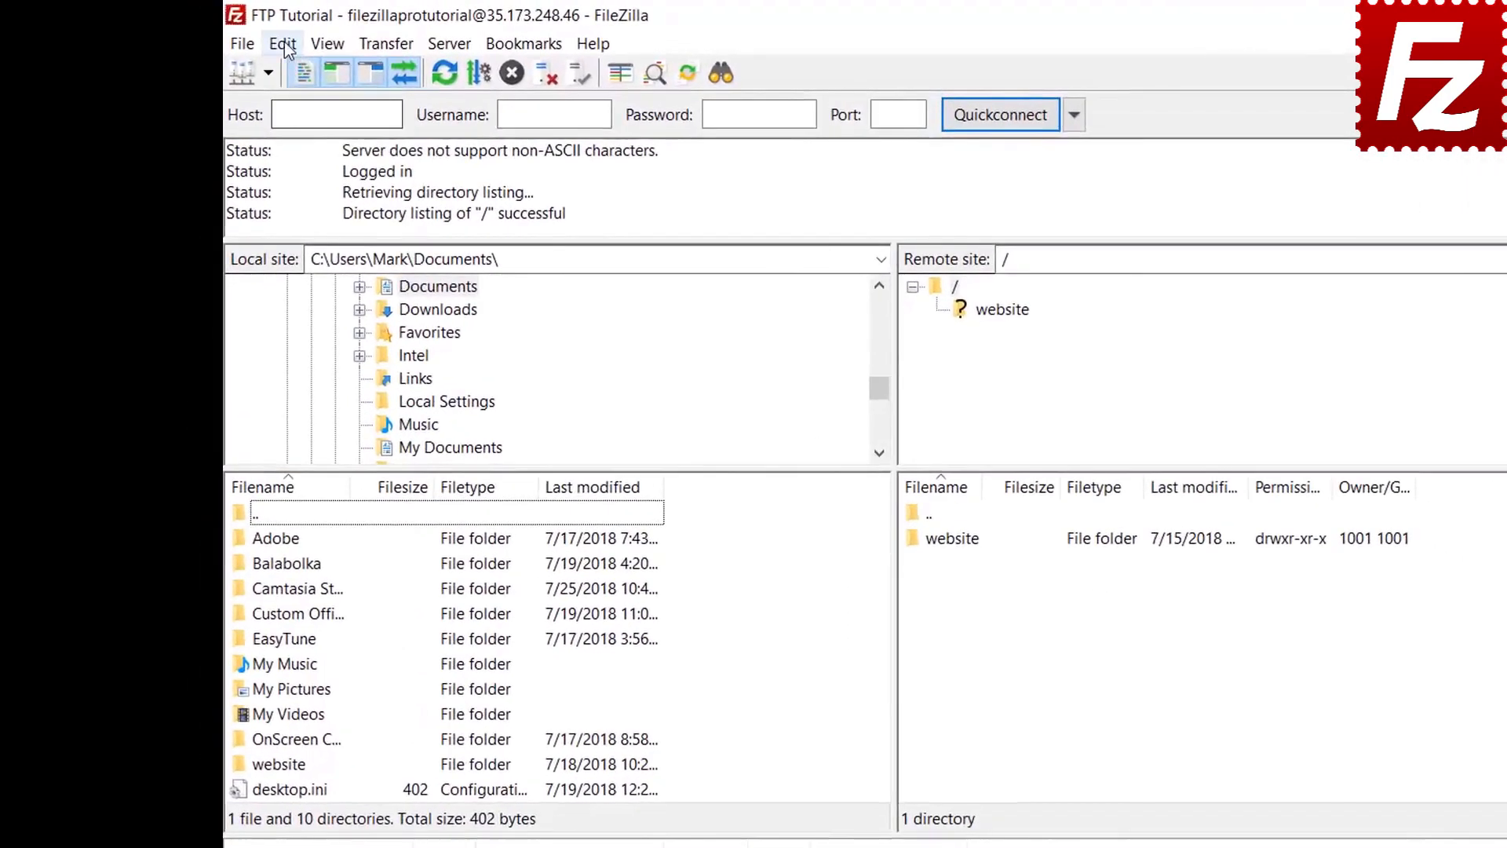
Step: Clear the Quickconnect history and Reconnect information via Clear private data
click(258, 39)
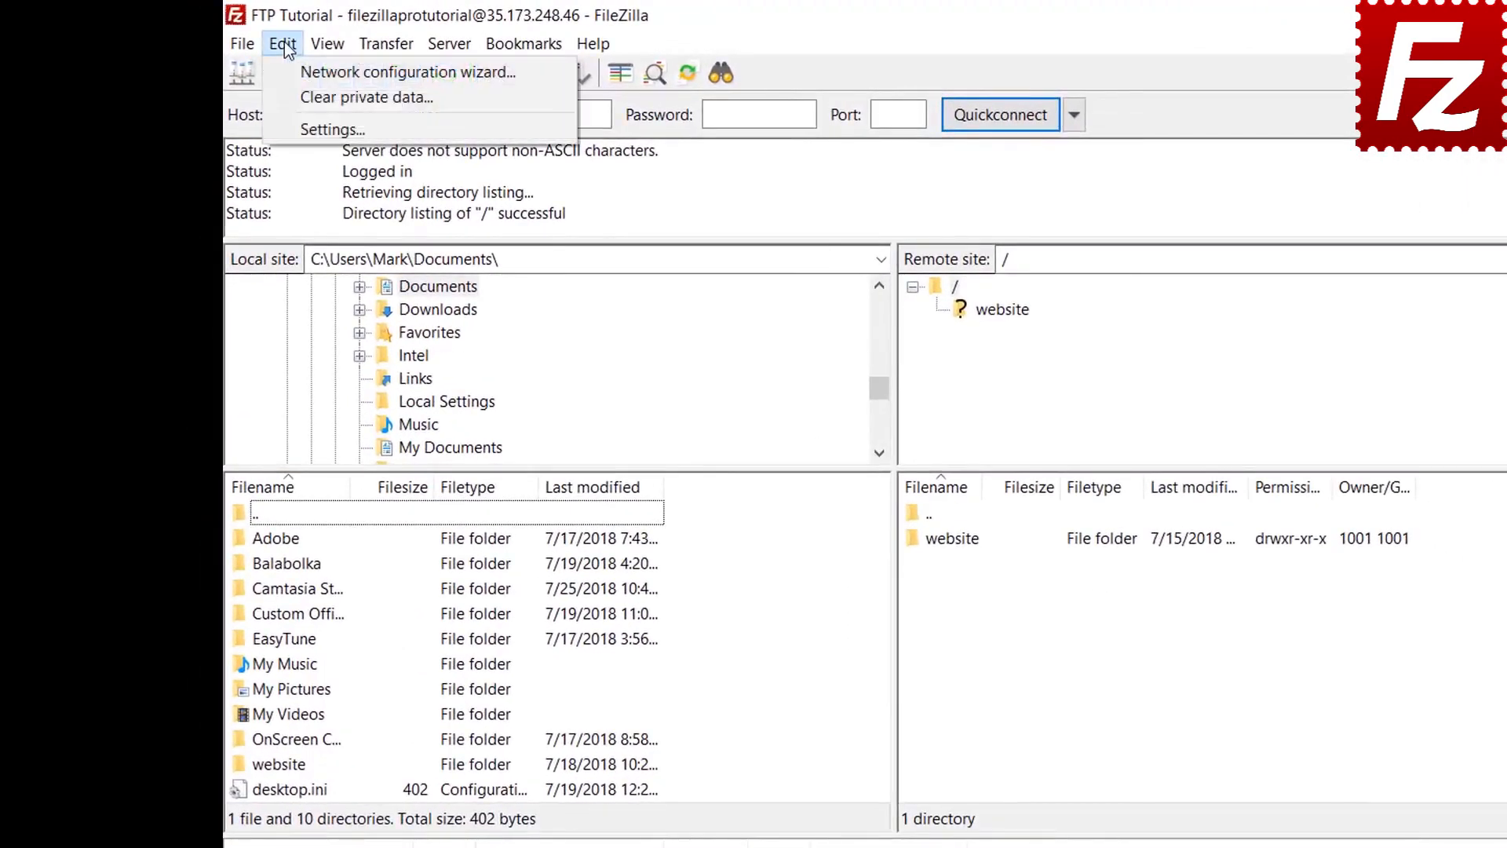
click(290, 97)
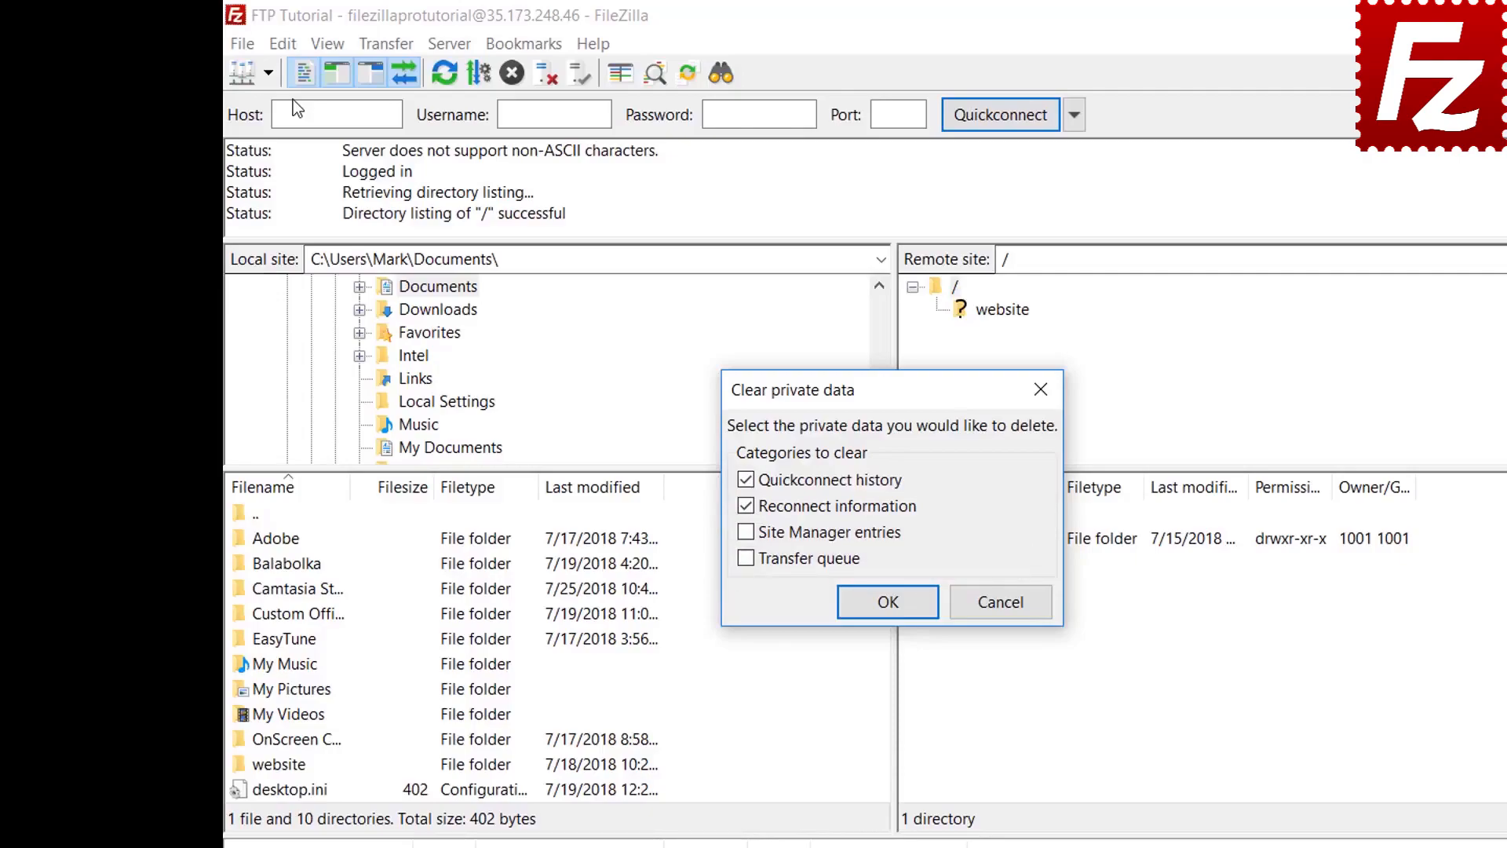
click(888, 603)
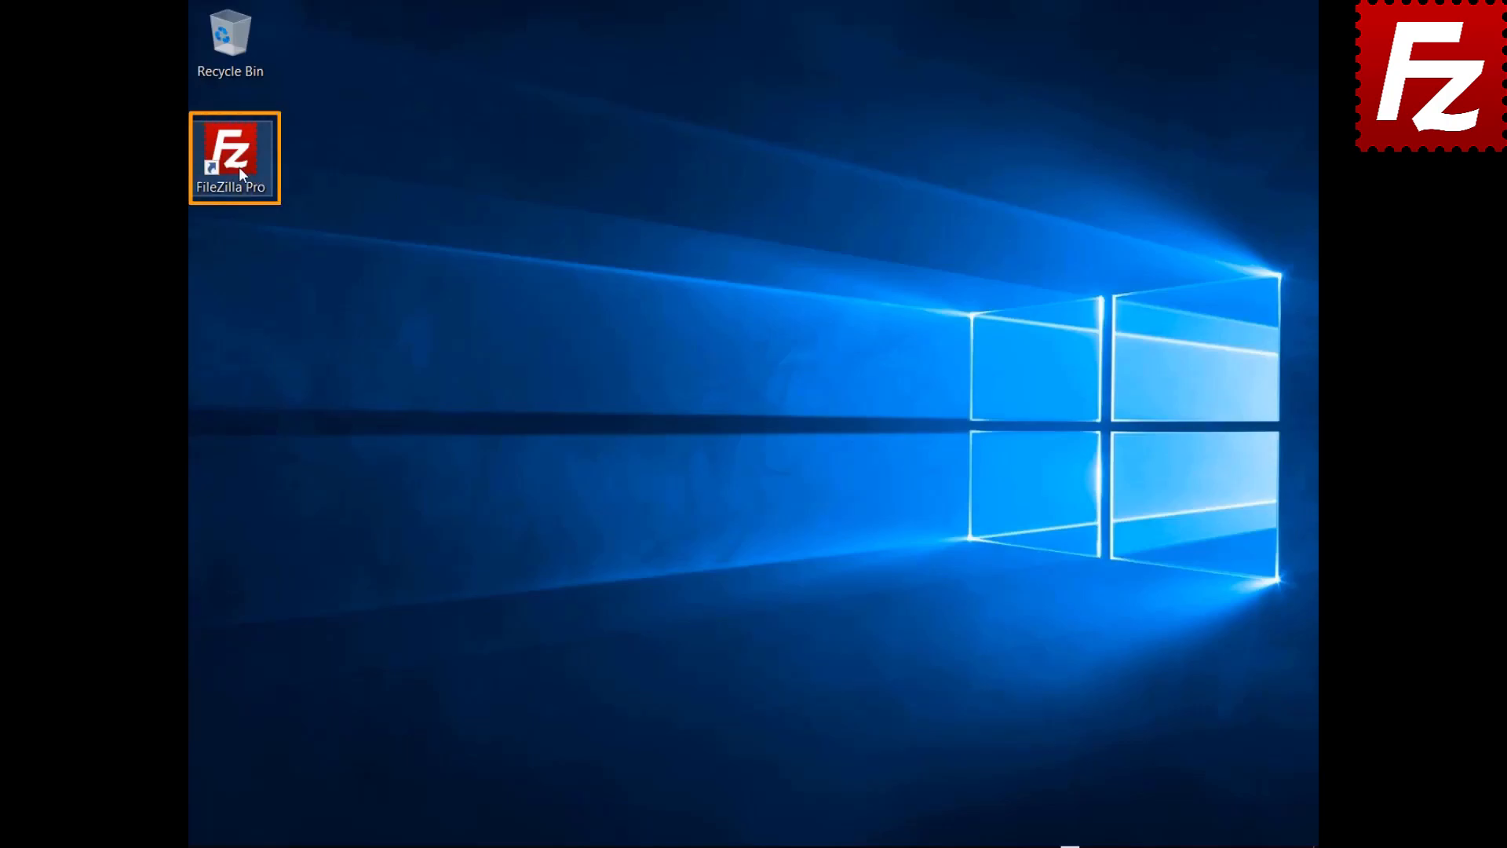
Step: Relaunch FileZilla Pro, connect to FTP Tutorial, and open the File search window
double_click(239, 166)
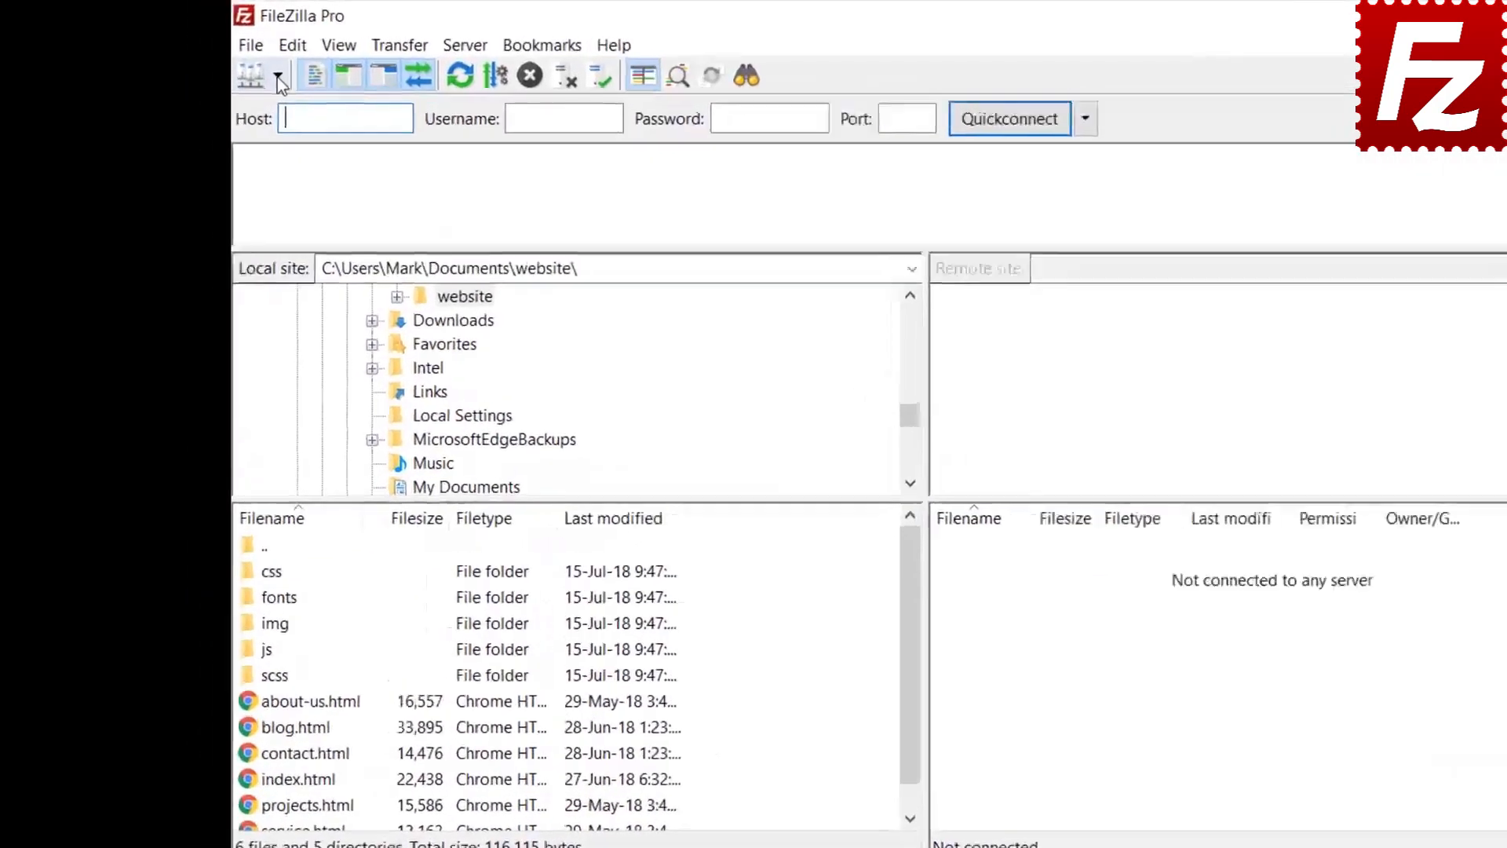
click(276, 77)
click(286, 110)
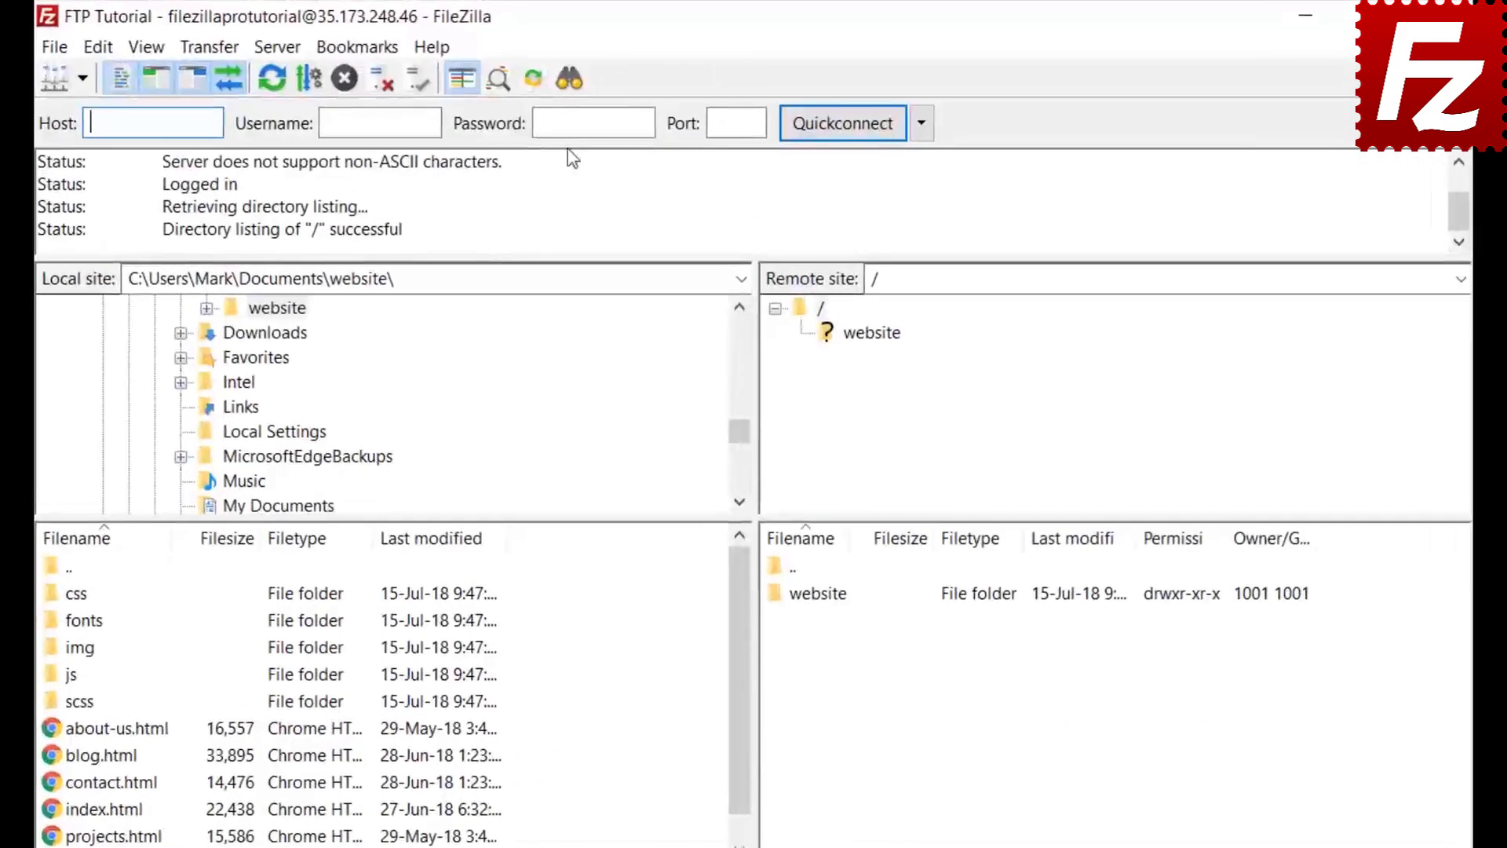
click(569, 79)
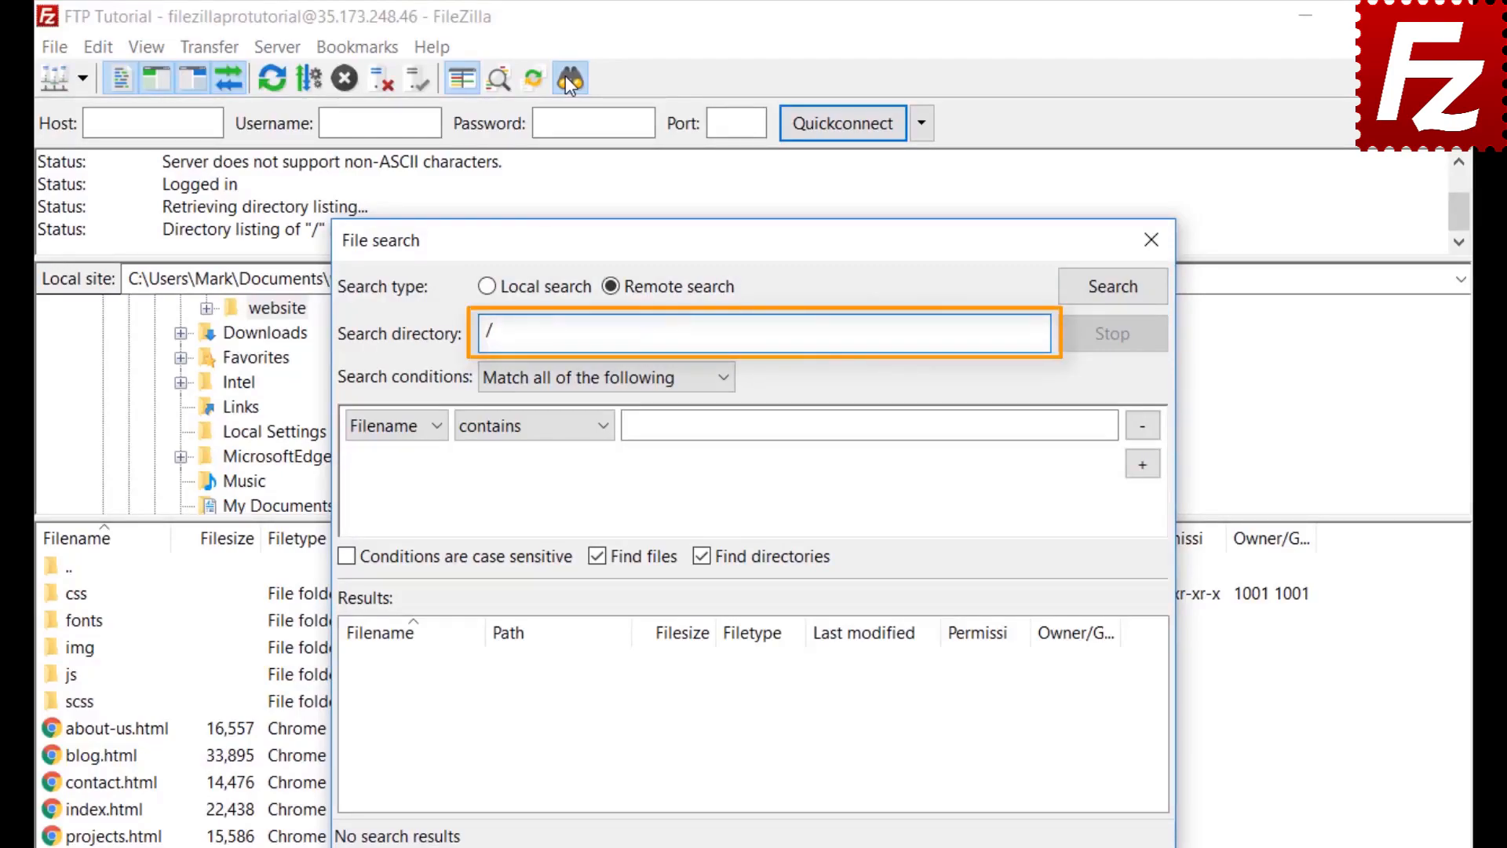
Step: Set the first search condition to match all: Filename contains '.jpg'
click(552, 379)
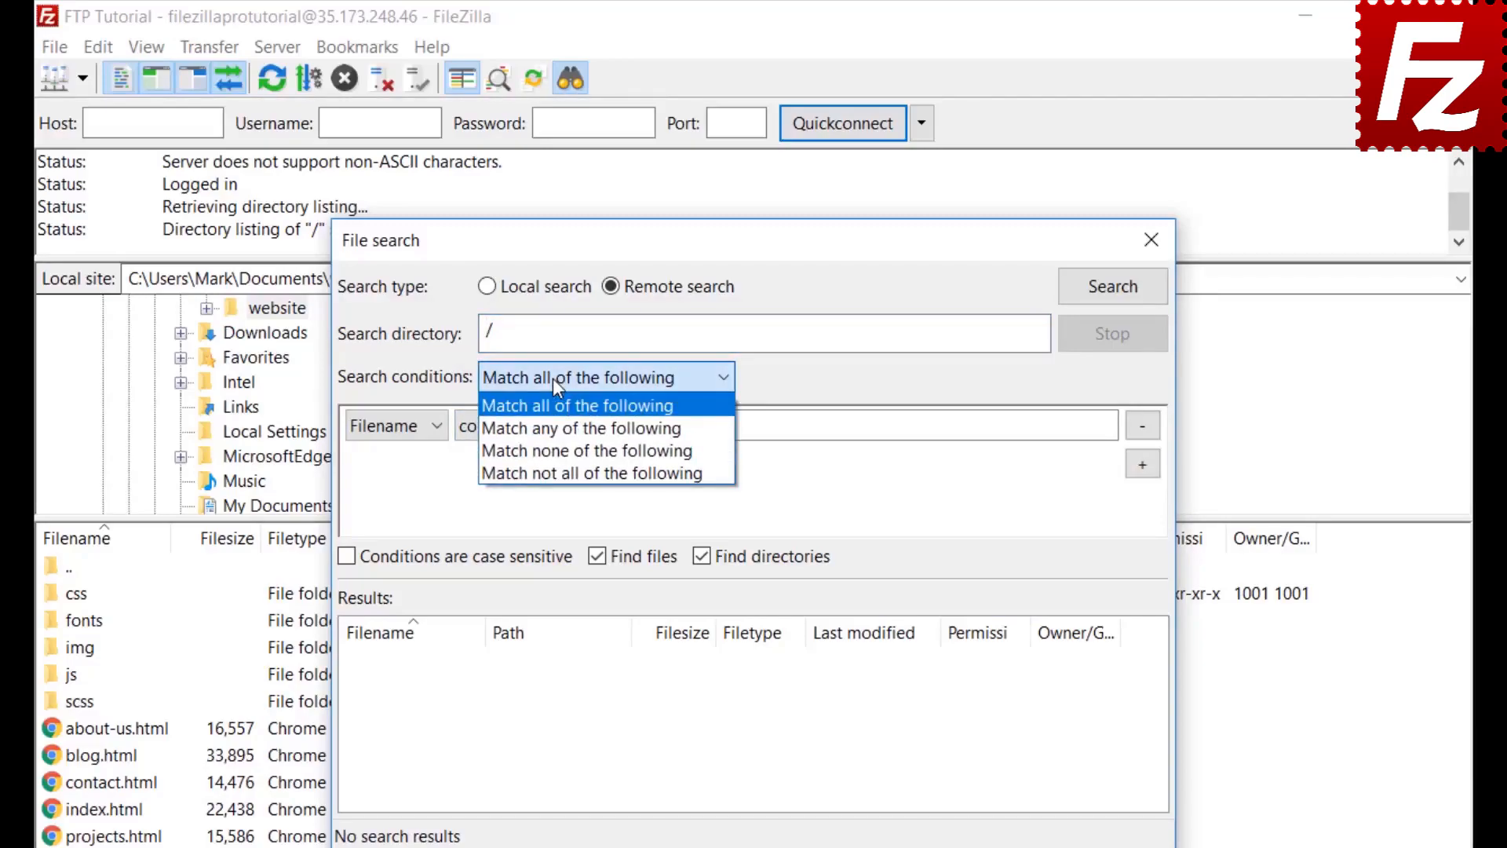
click(553, 378)
click(386, 431)
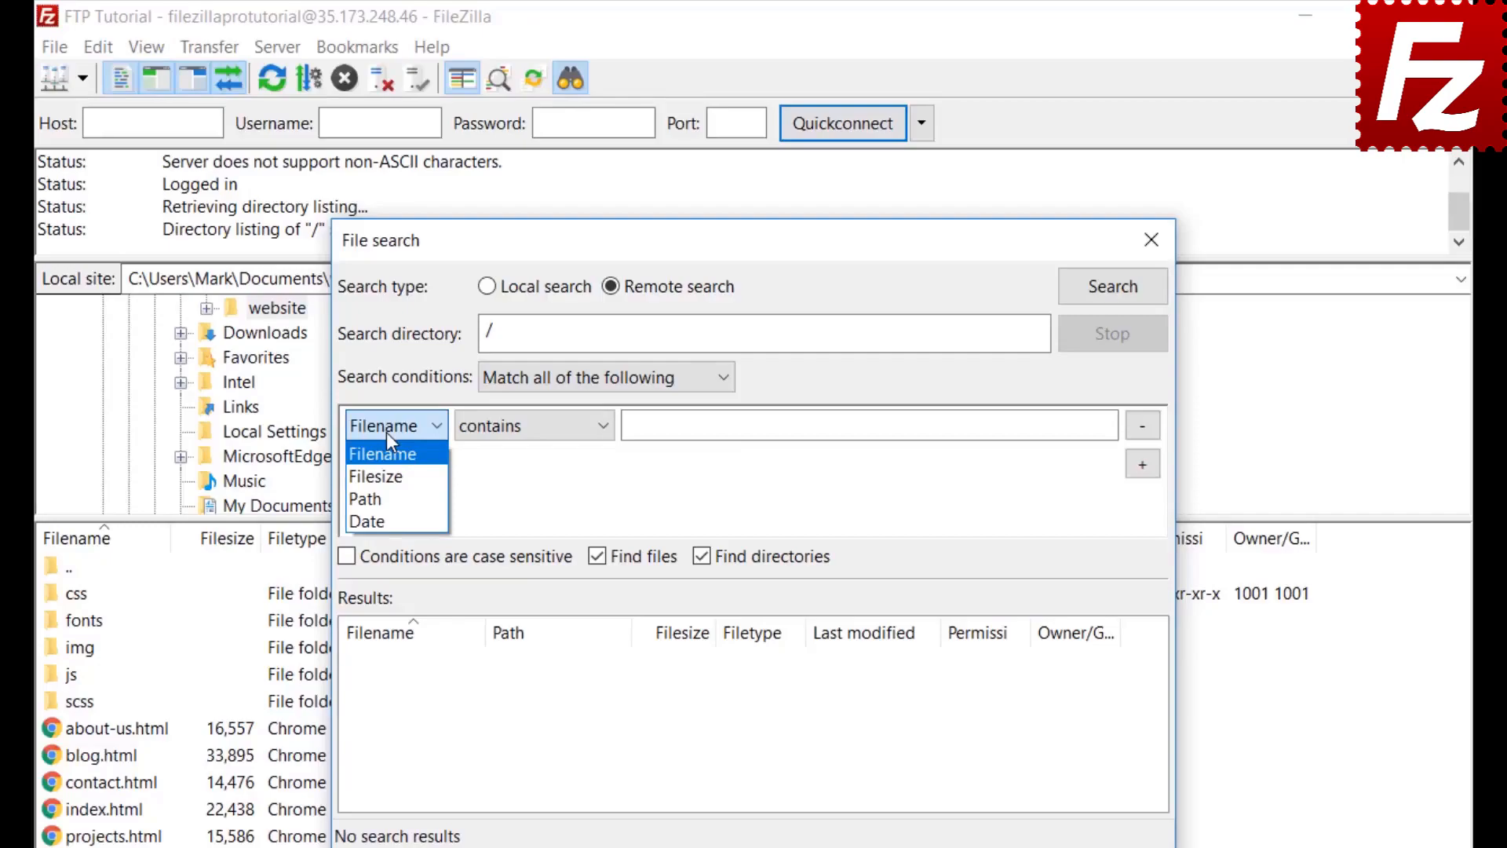
click(386, 433)
click(533, 444)
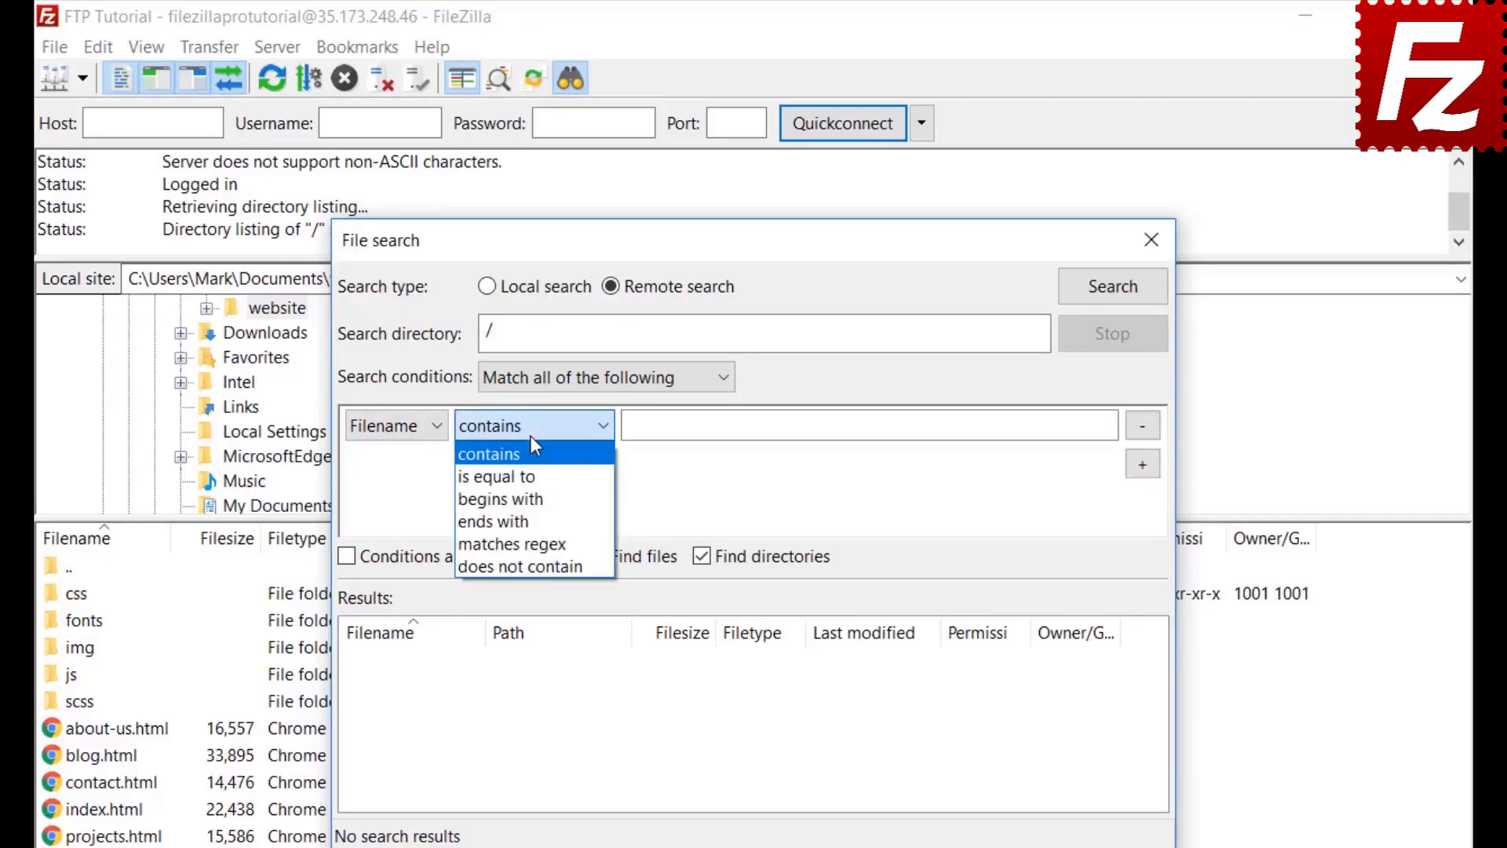
click(530, 442)
click(413, 424)
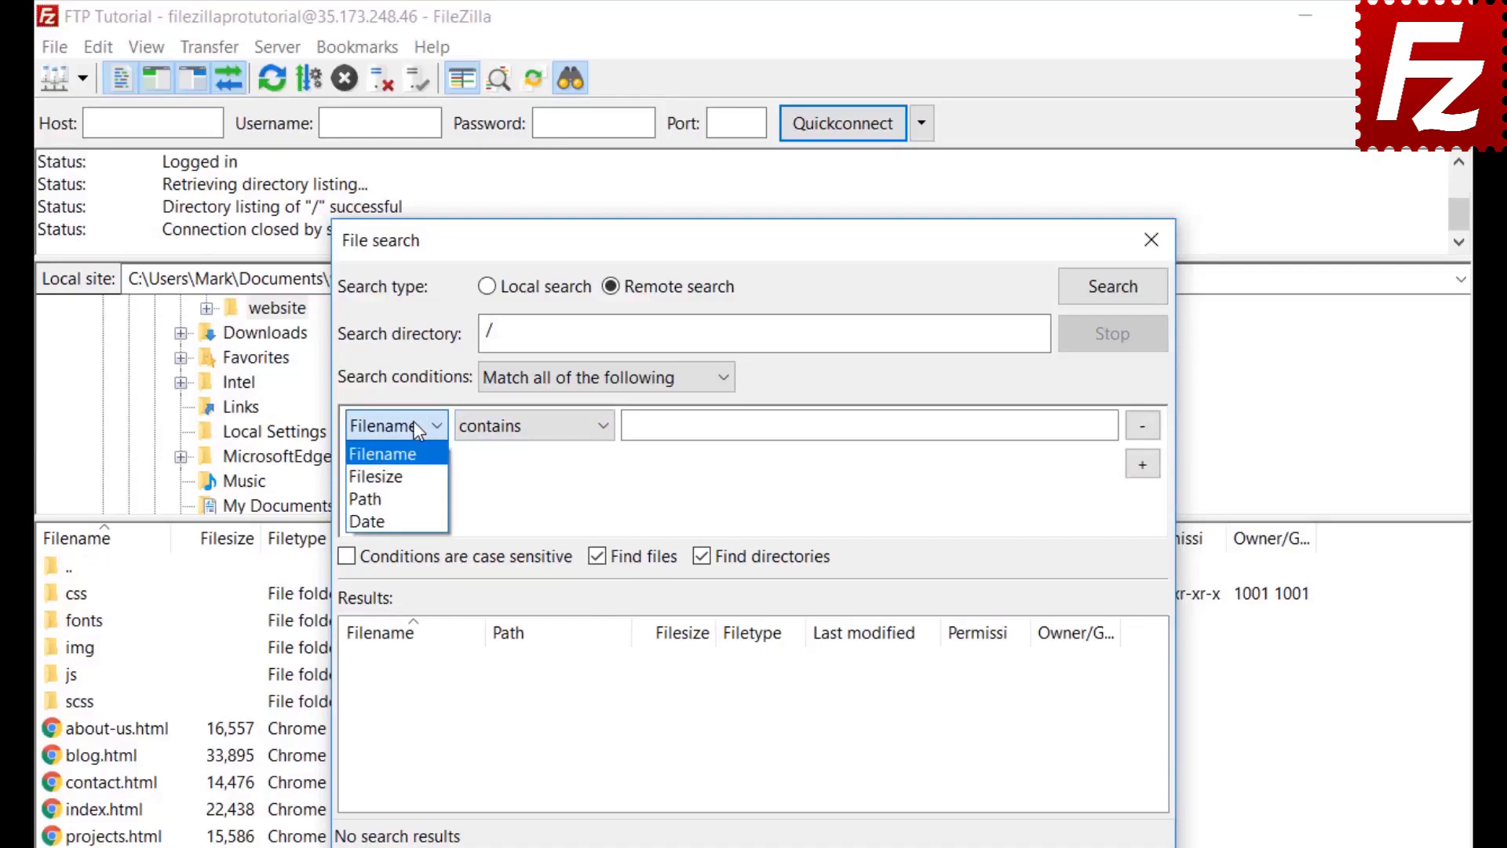
click(416, 464)
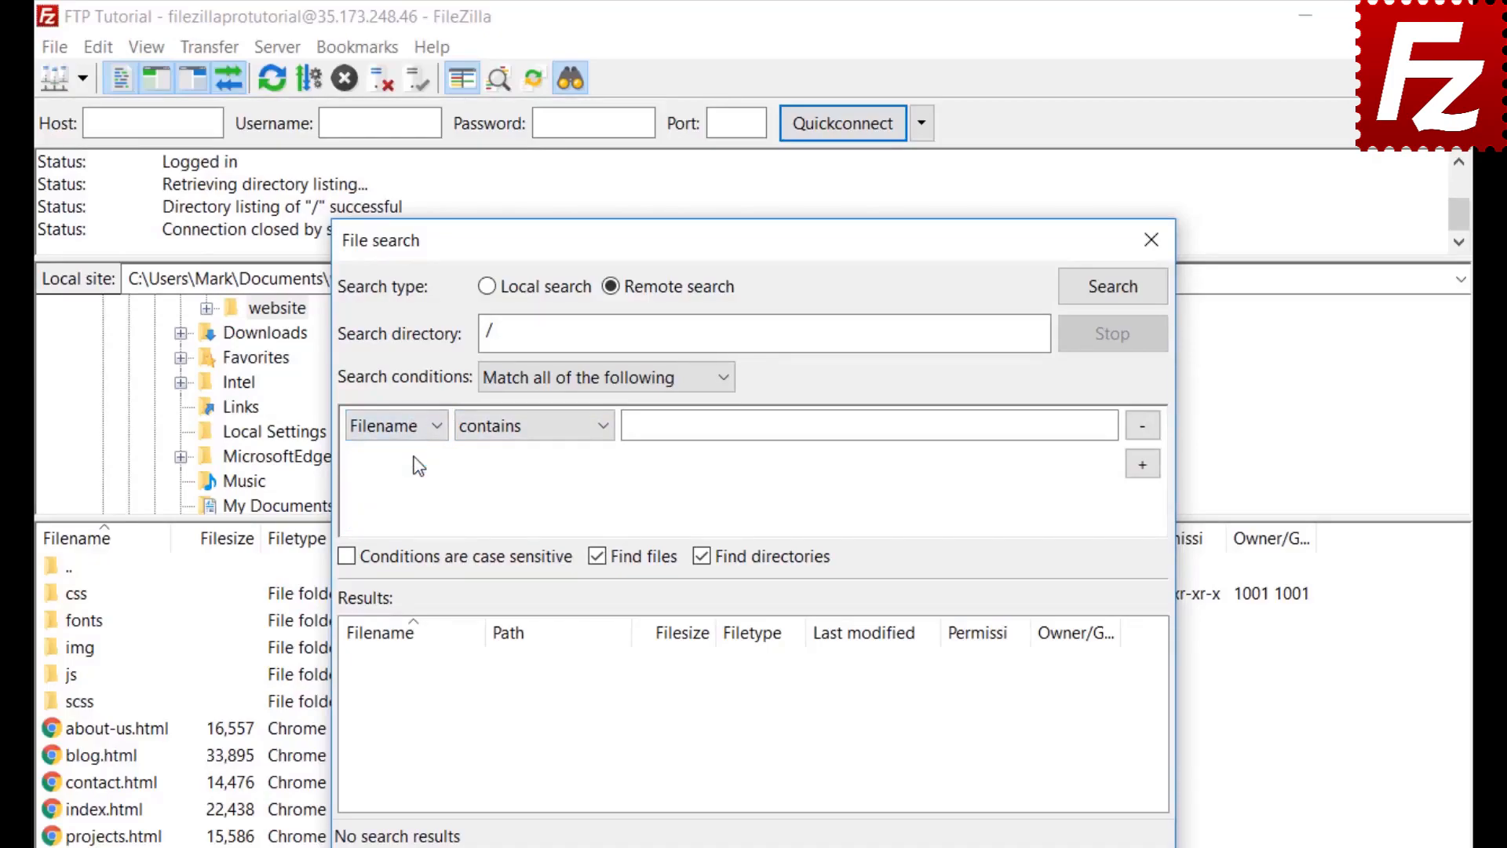
click(526, 424)
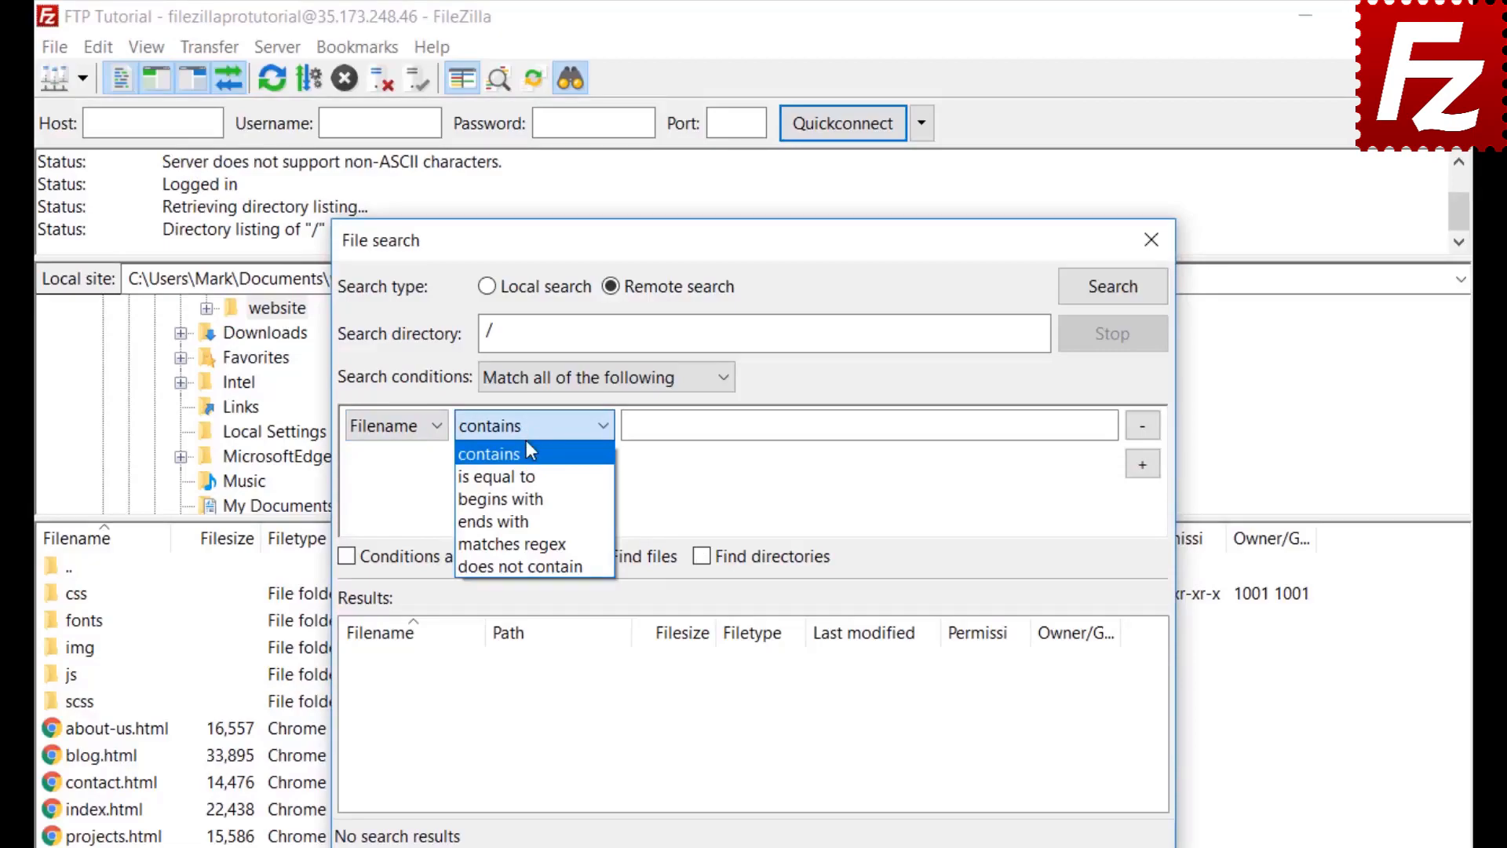
click(527, 442)
click(688, 428)
text(.jpg)
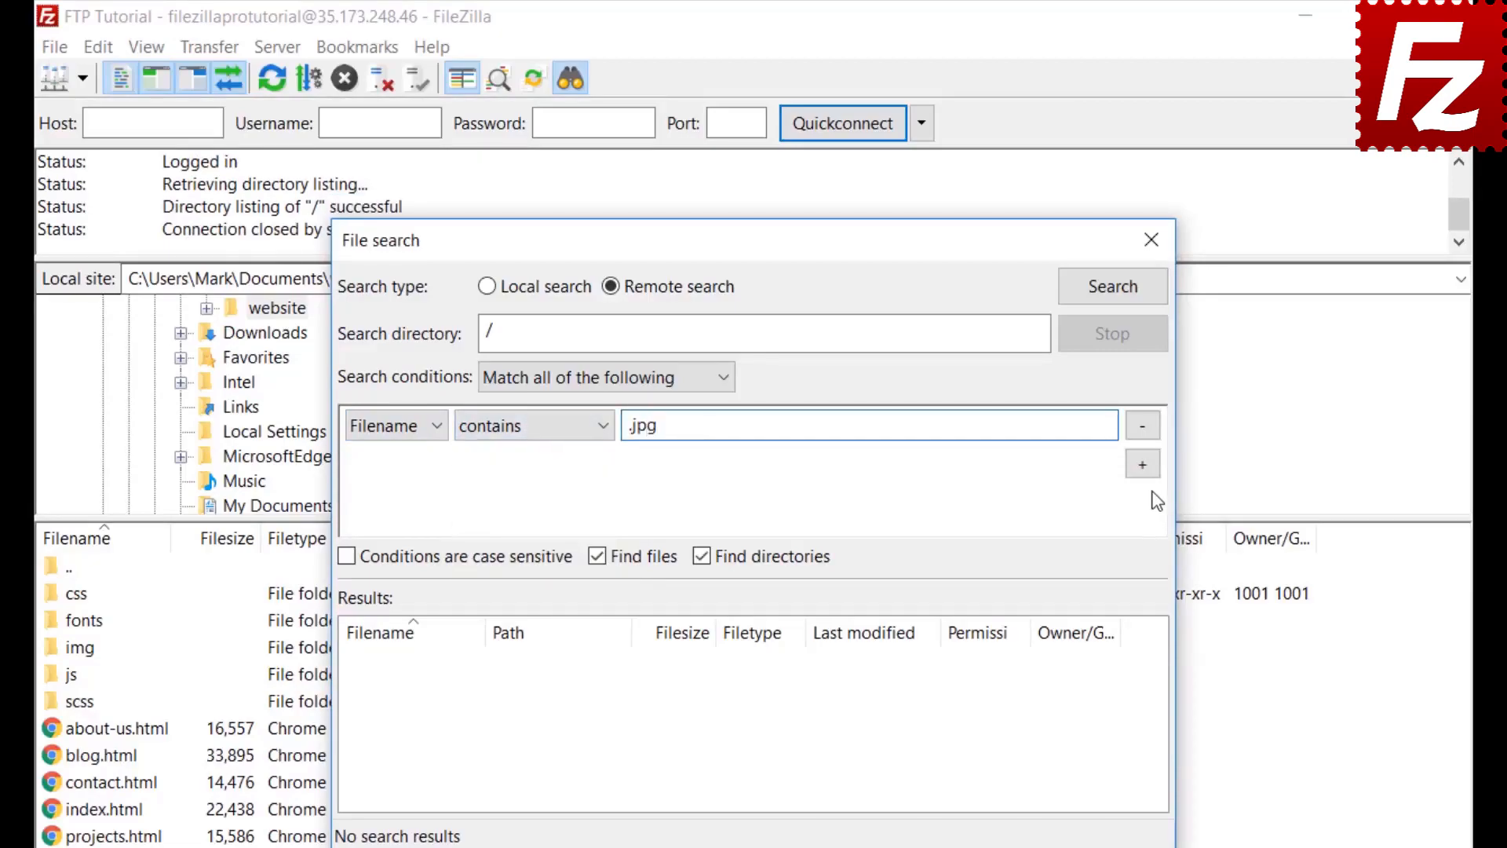
Step: Add a Filesize greater than 500000 condition, exclude directories, and run the remote search
click(1146, 466)
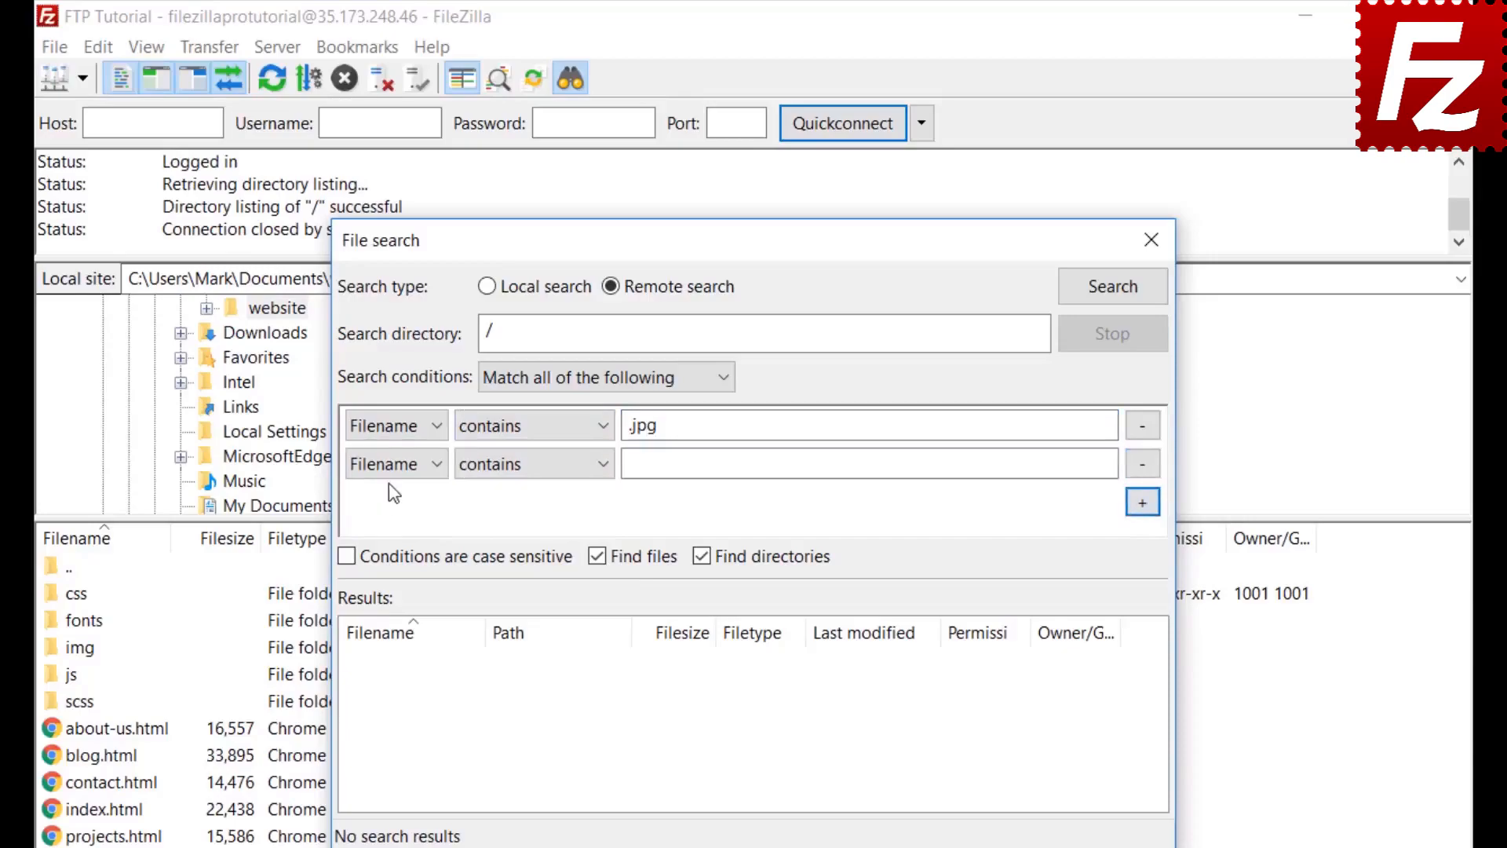
click(396, 464)
click(387, 517)
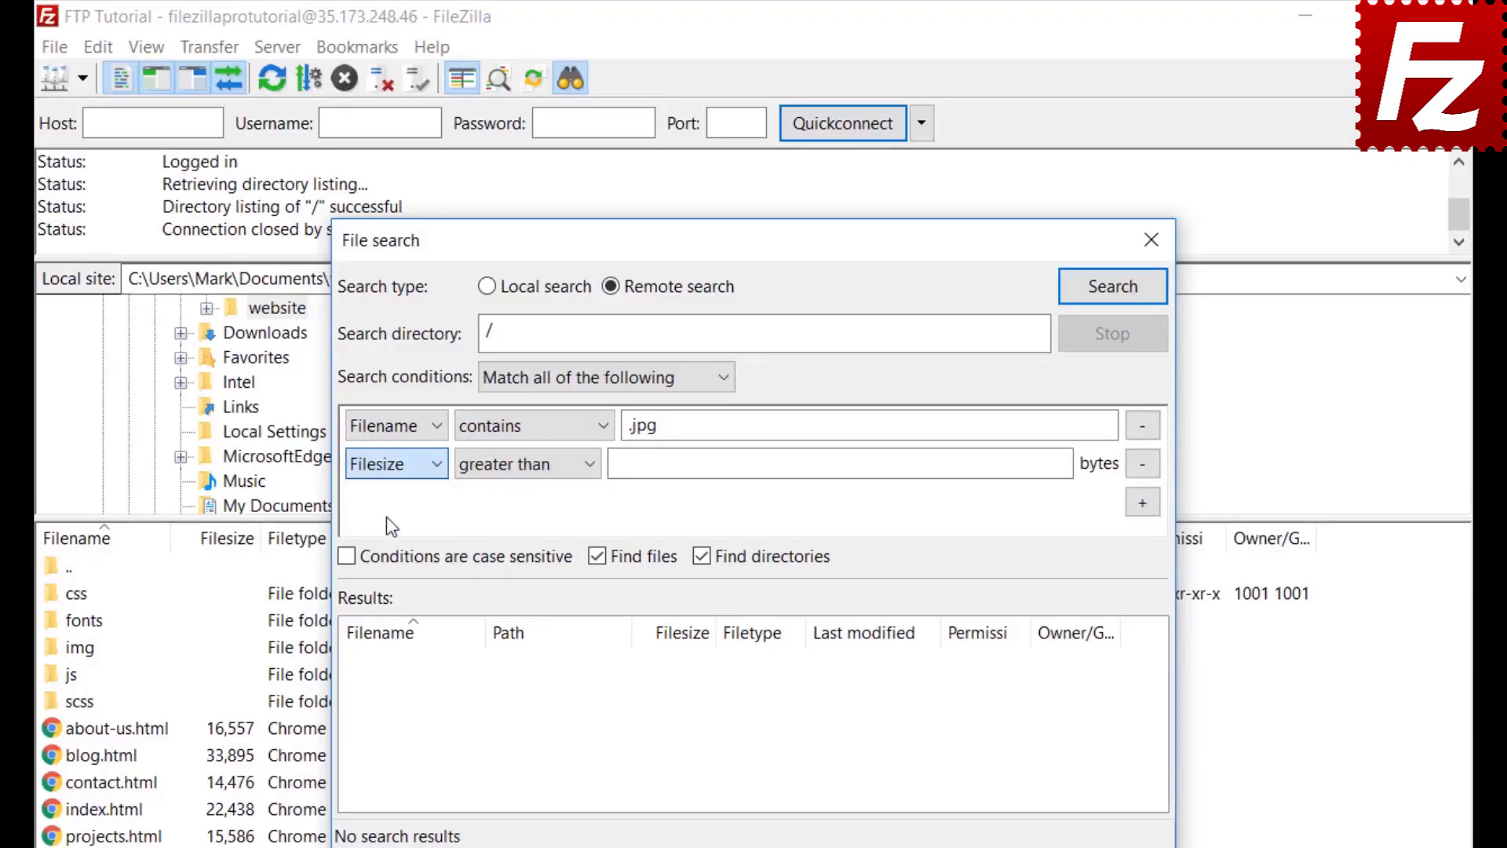
click(506, 463)
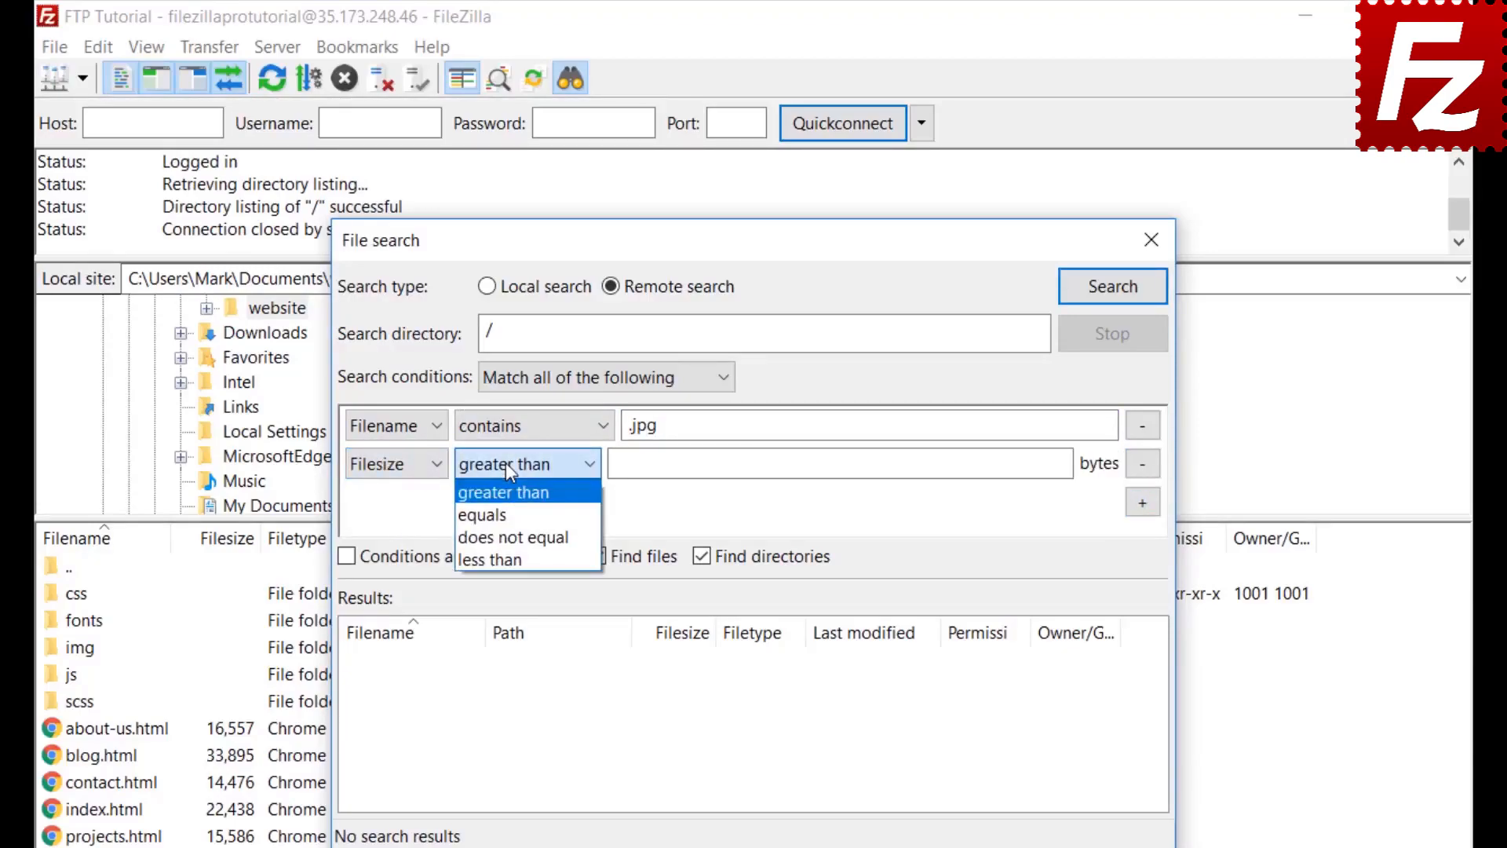
click(505, 463)
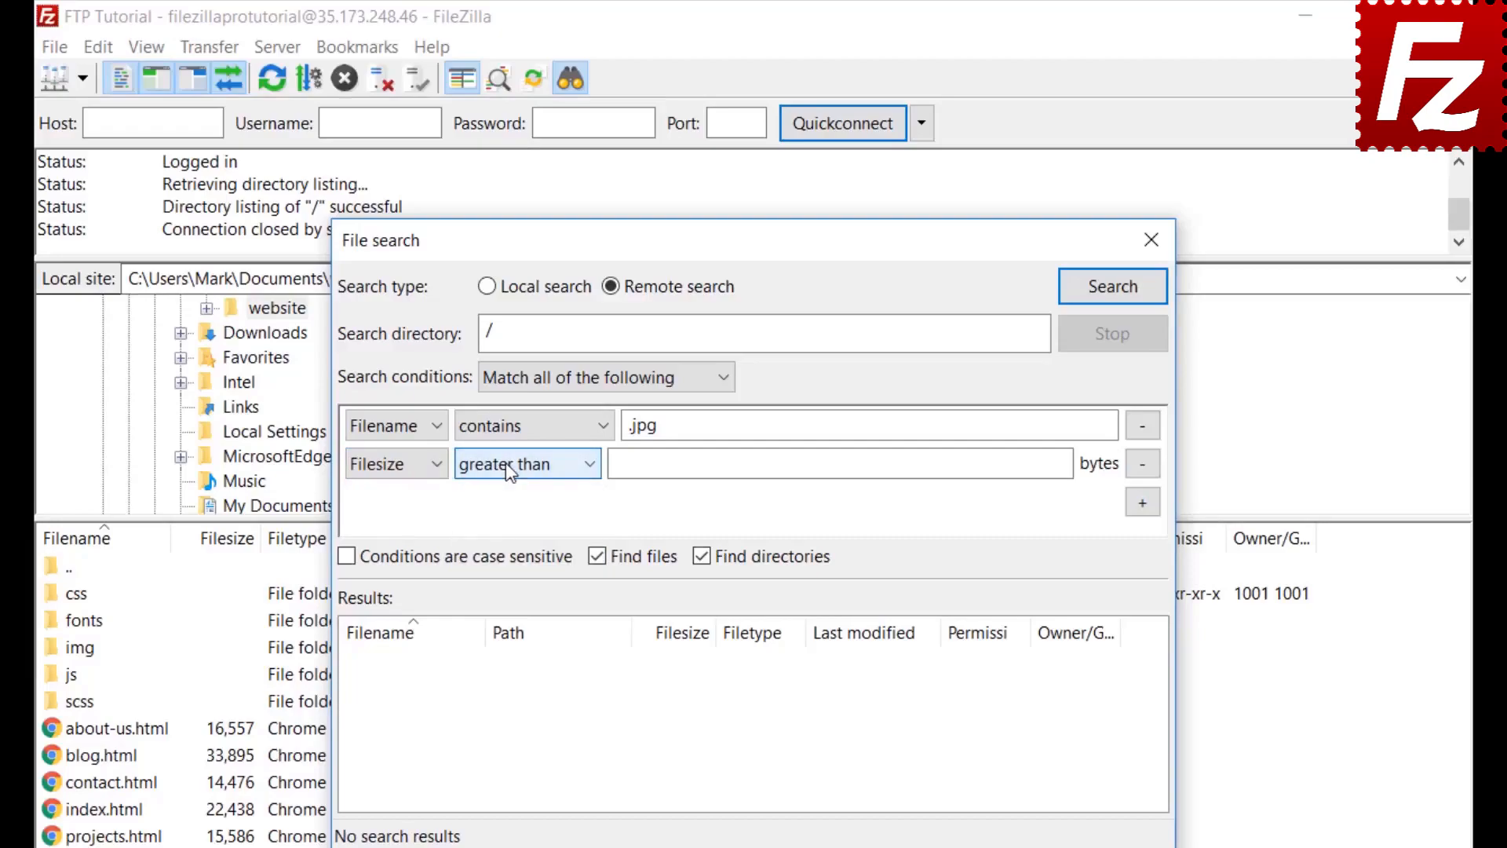
click(626, 462)
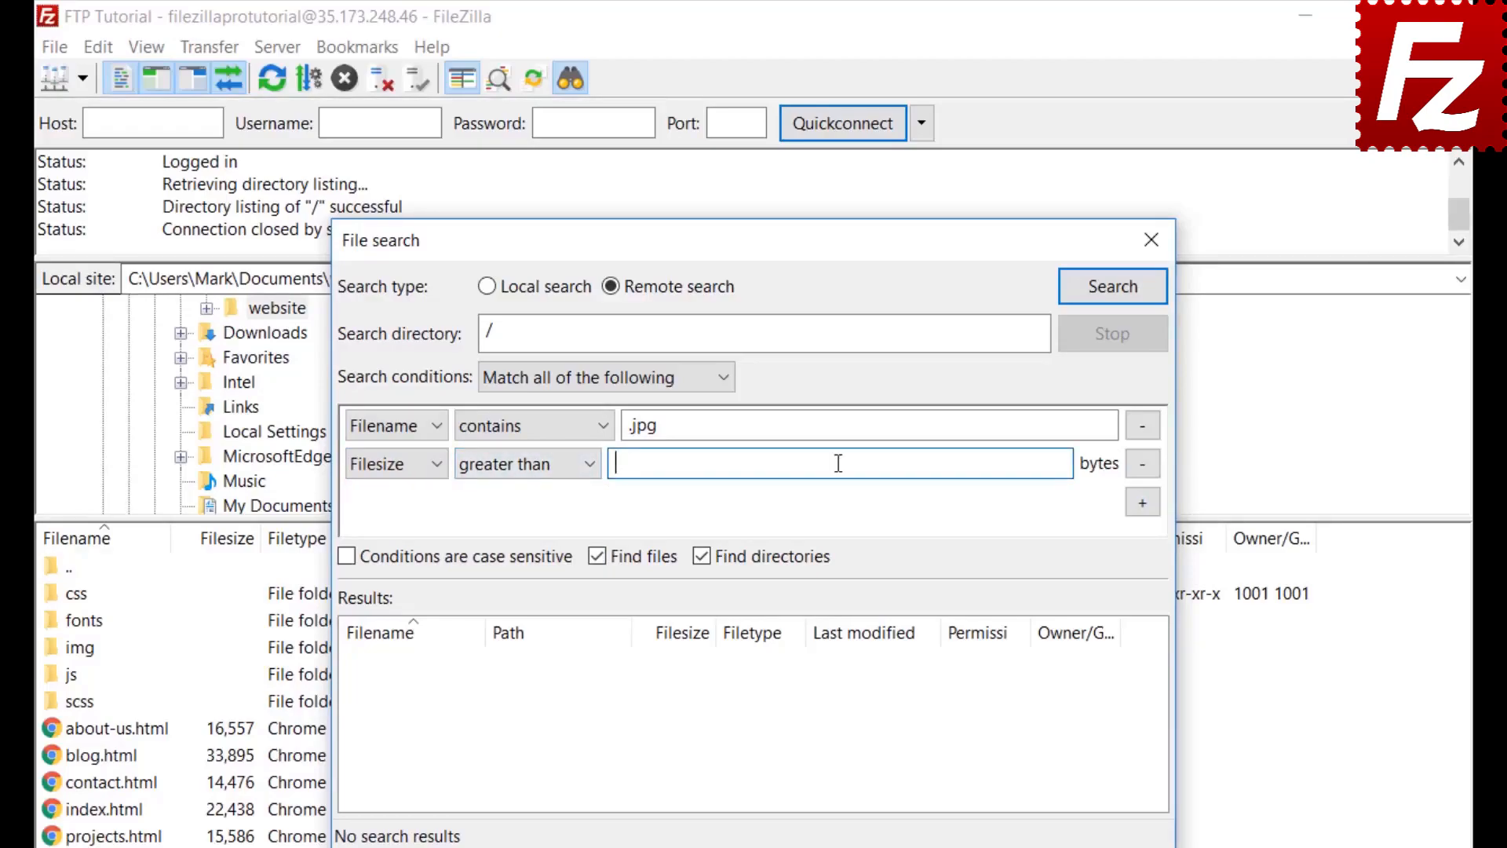
text(500000)
click(701, 597)
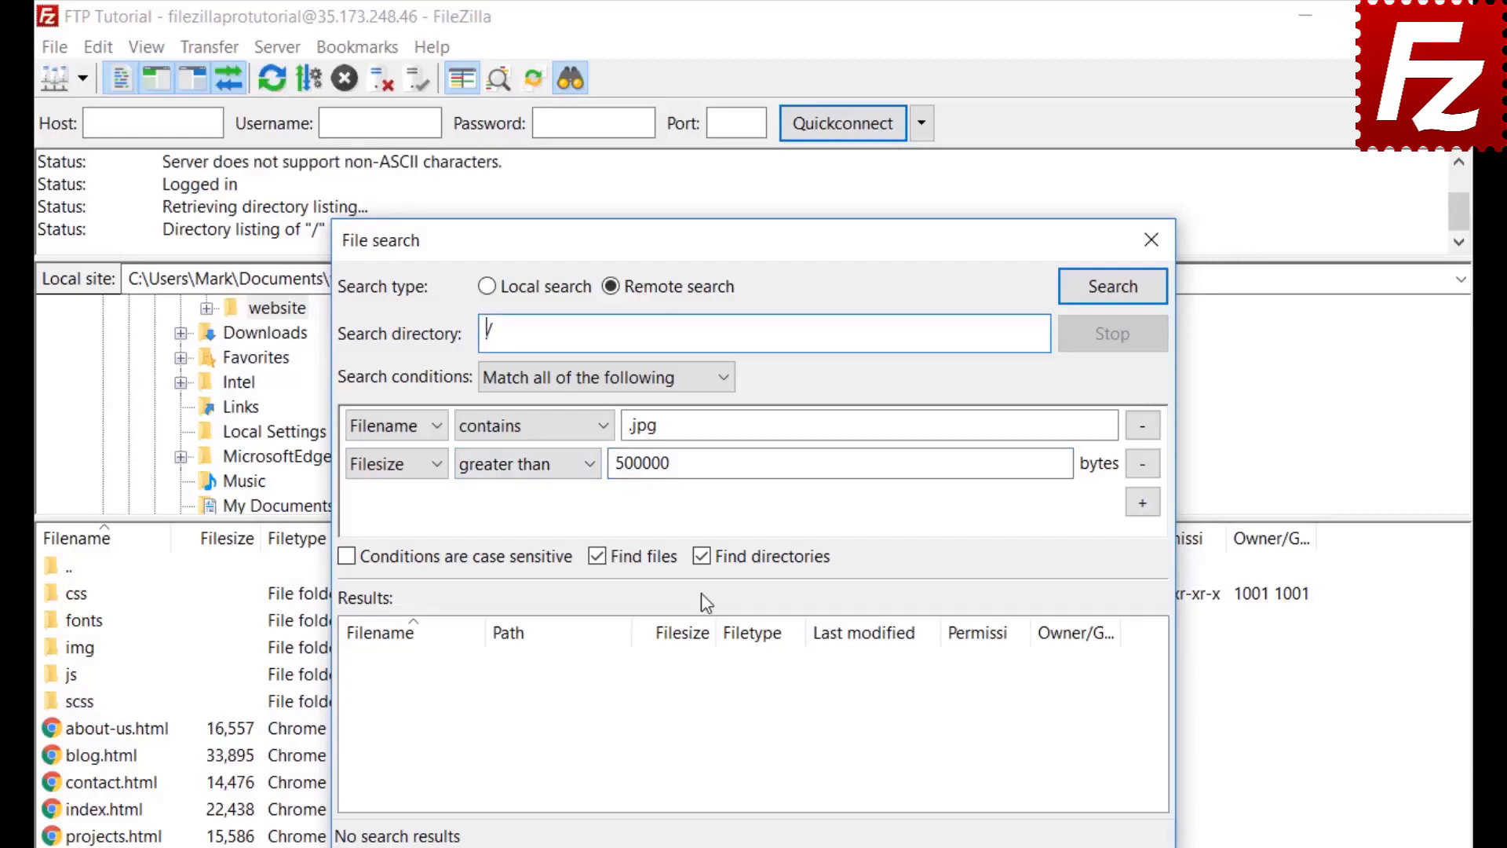
click(703, 557)
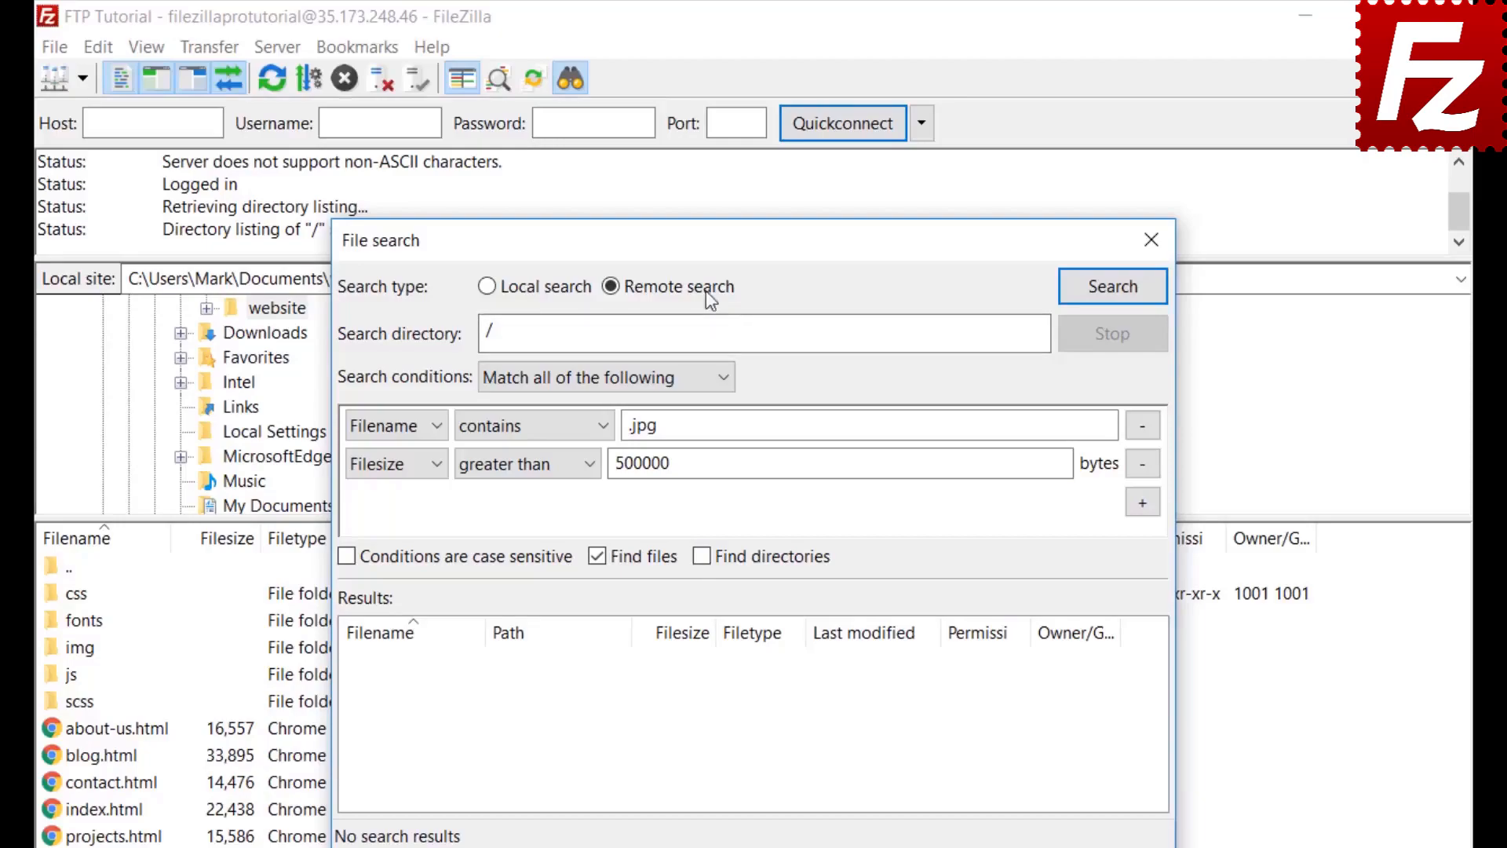
drag(706, 238, 990, 236)
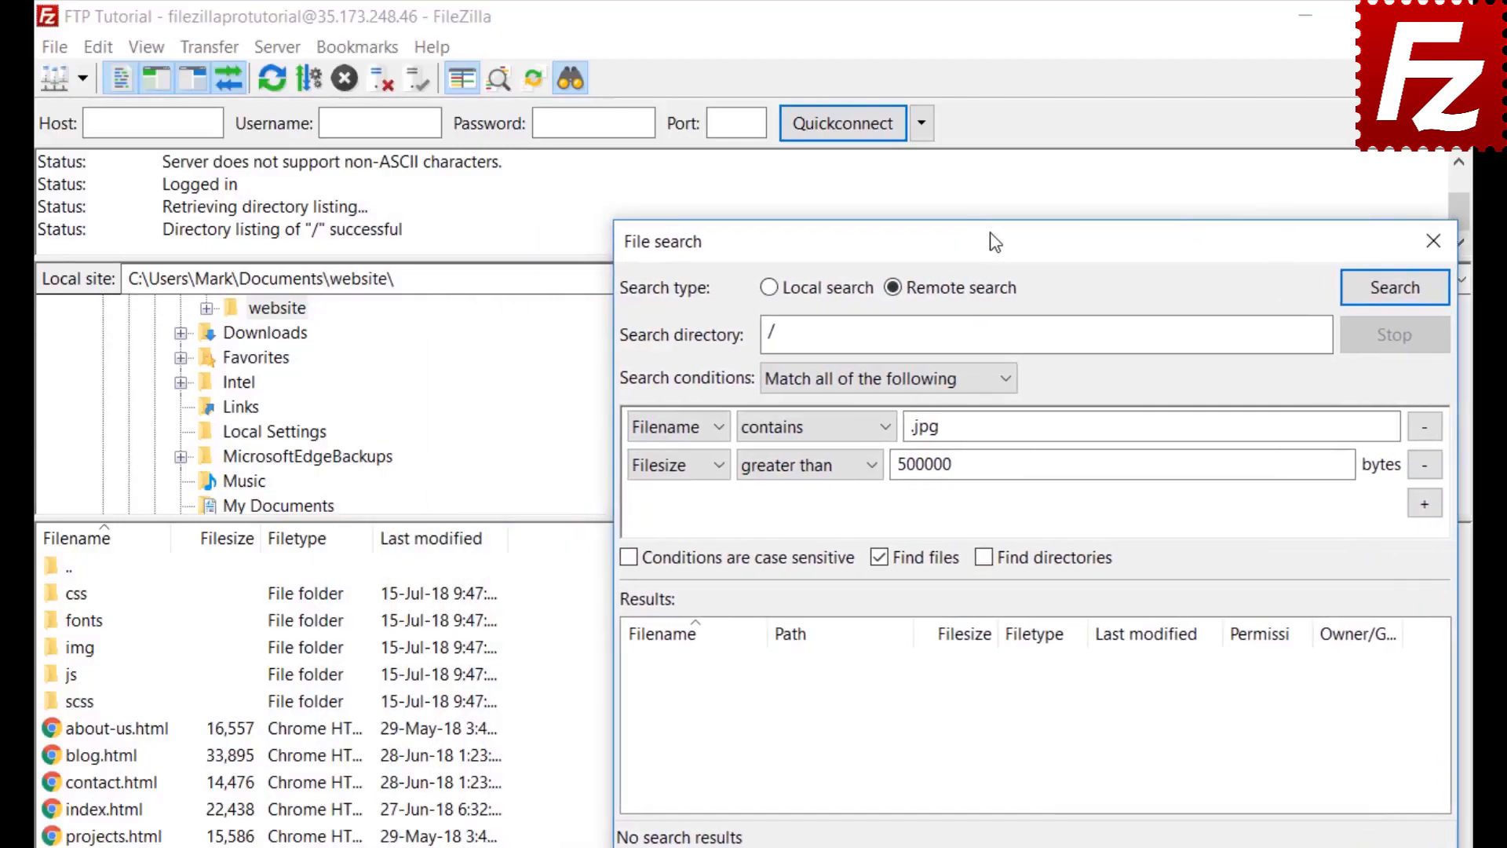
click(1392, 286)
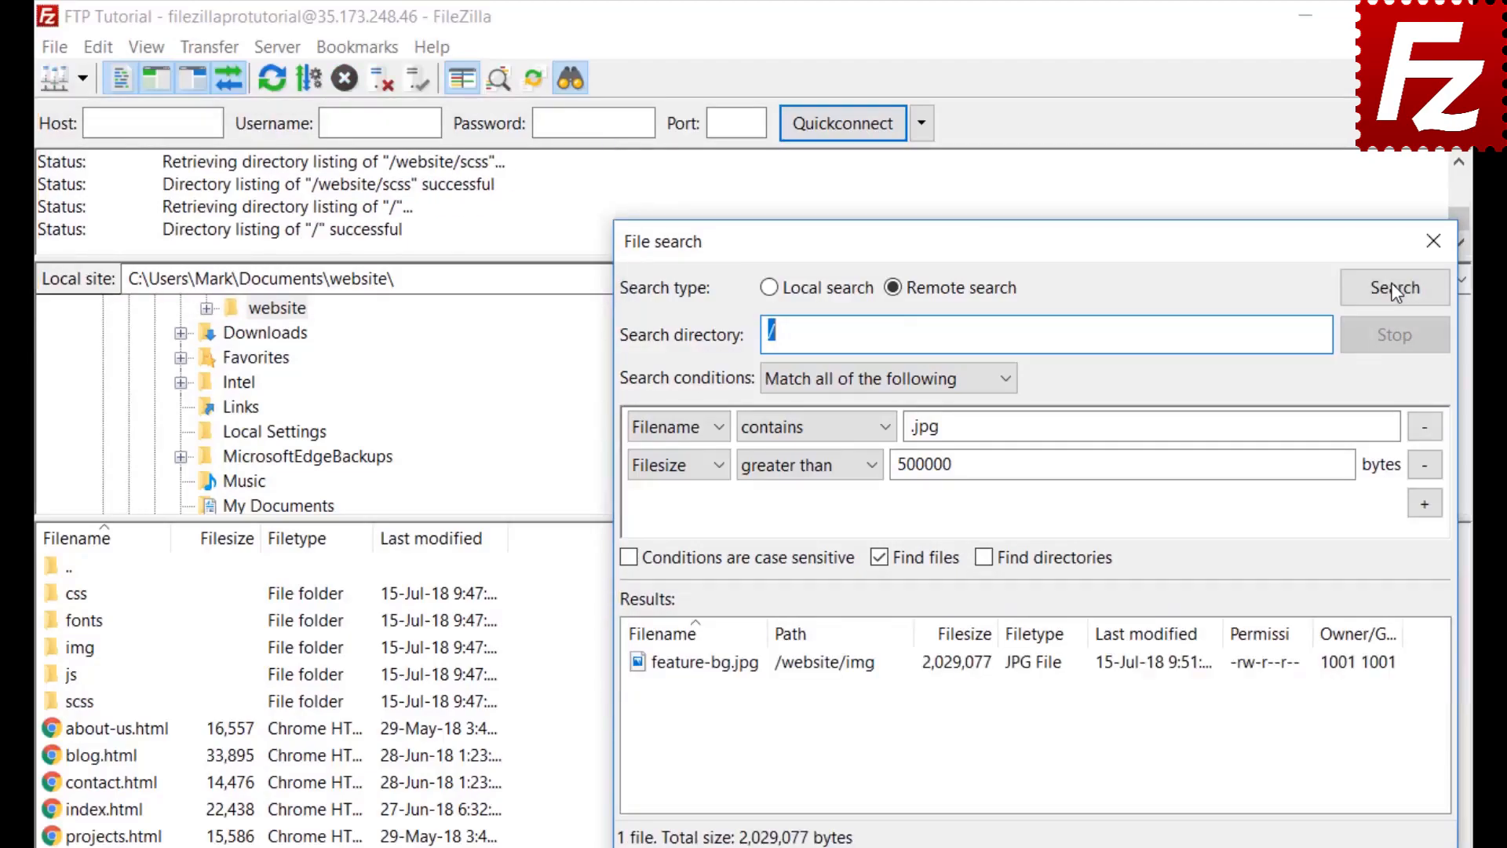
Step: Add feature-bg.jpg to the queue as a pending download, then close the file search window
right_click(753, 672)
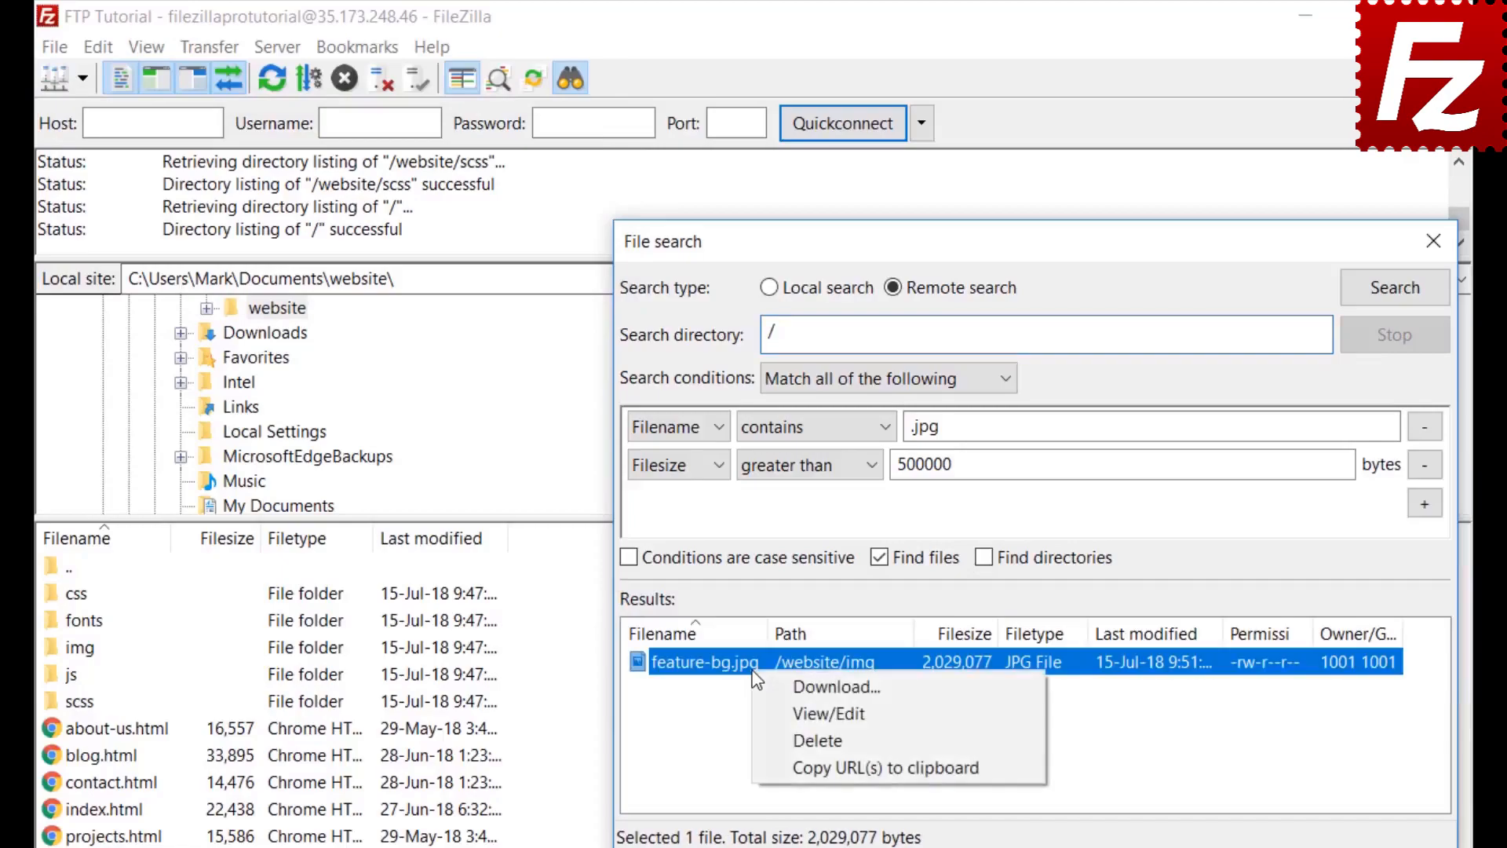
click(769, 686)
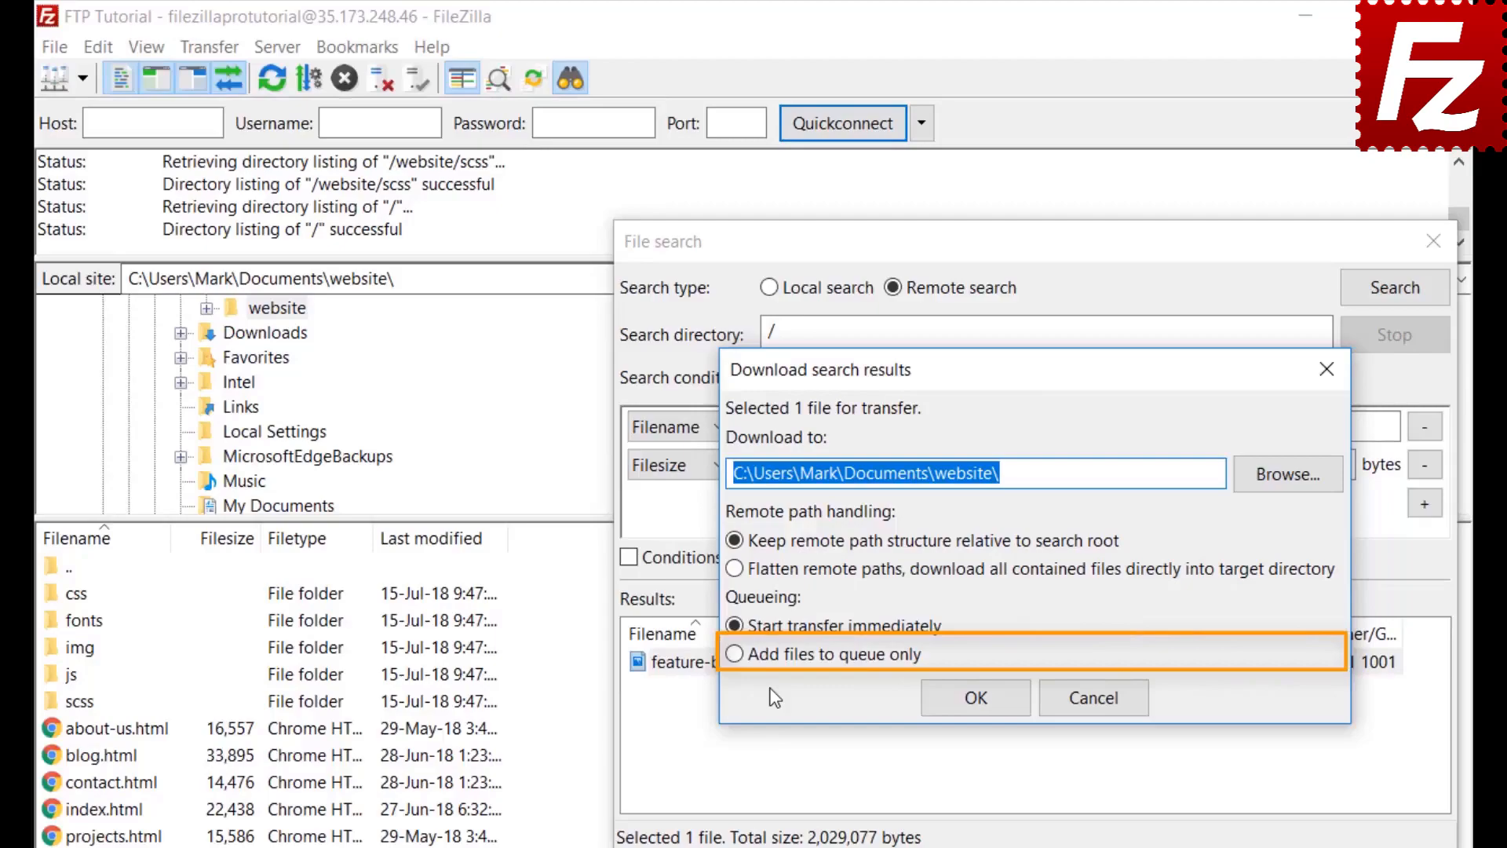
click(734, 654)
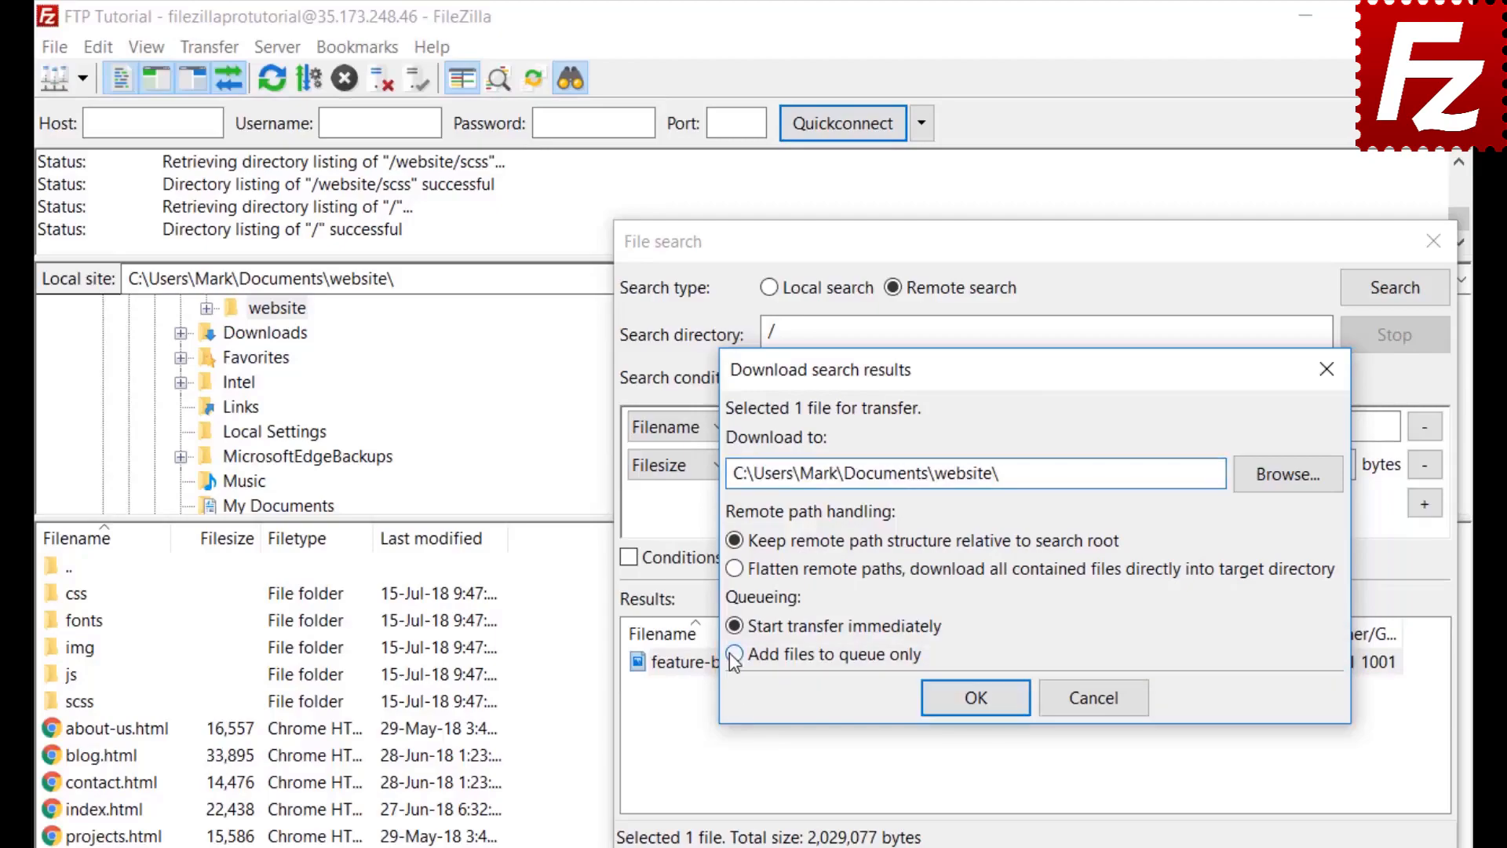
click(982, 705)
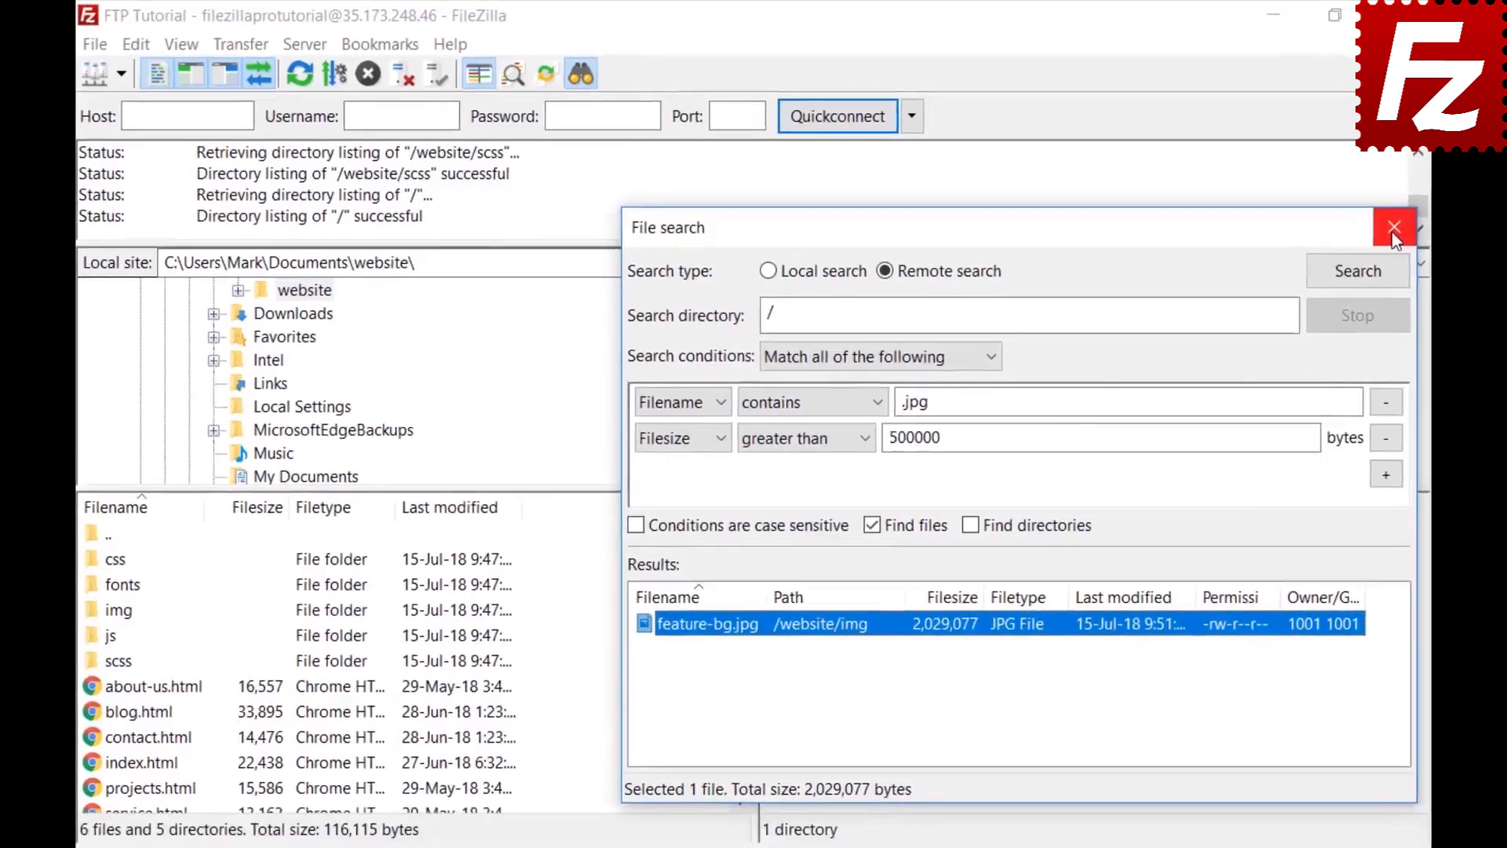
click(1433, 241)
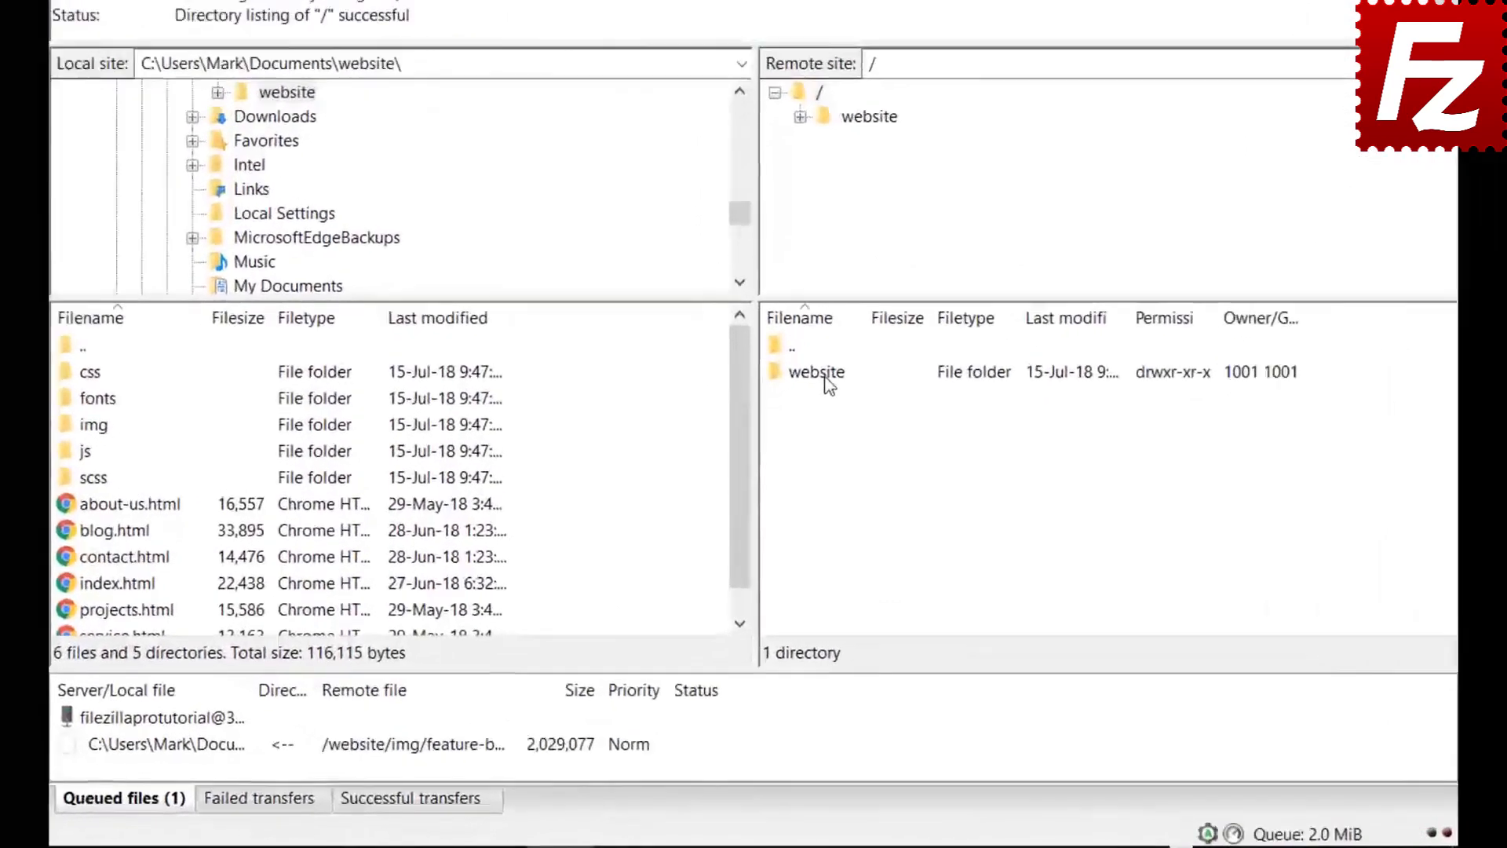
Step: Browse into the remote website/css folder, select a file and bring up Quick Search
double_click(809, 472)
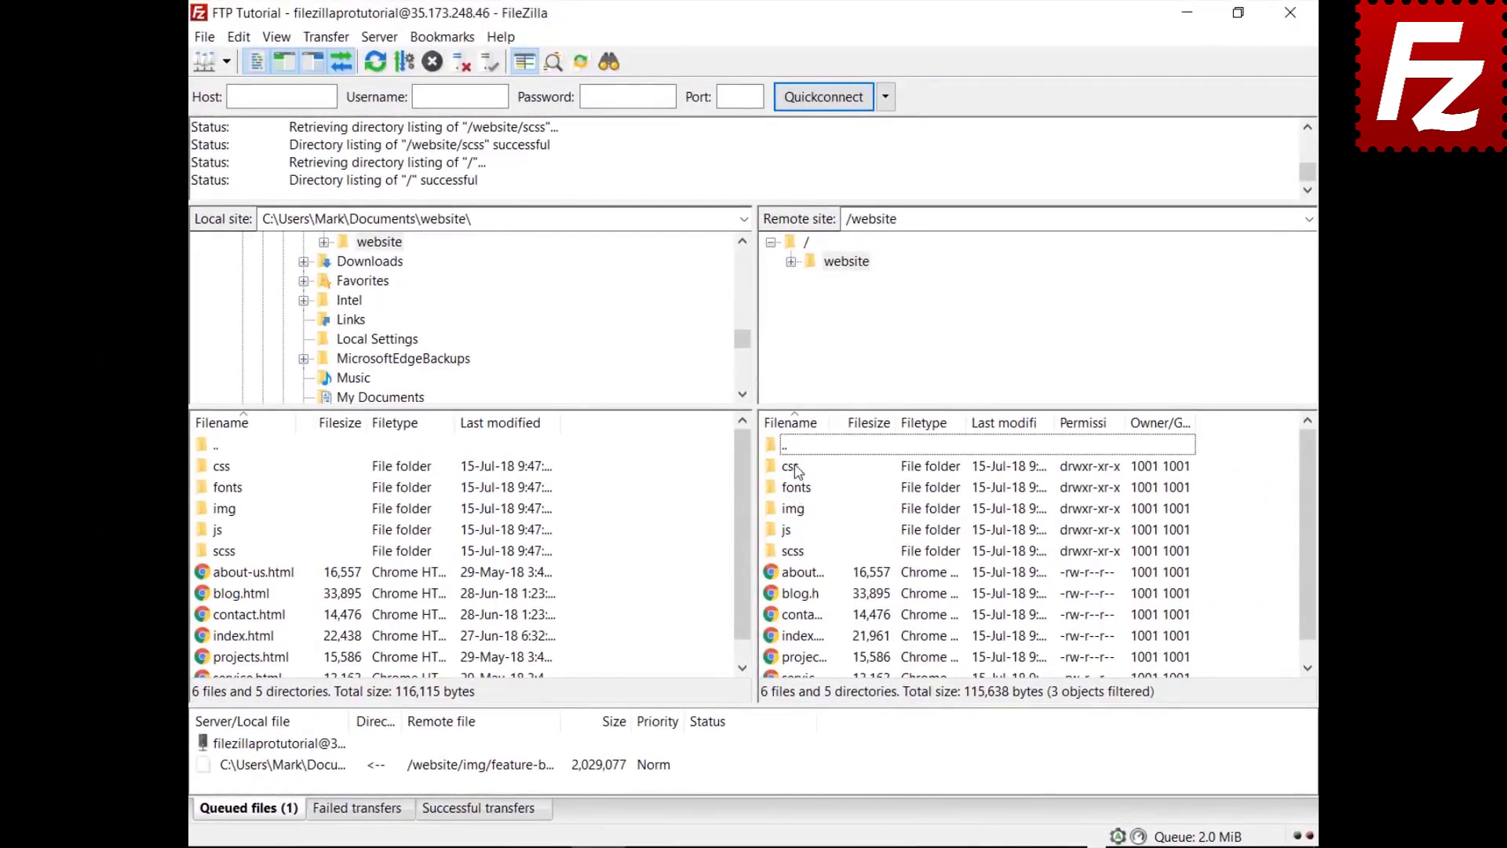
double_click(790, 466)
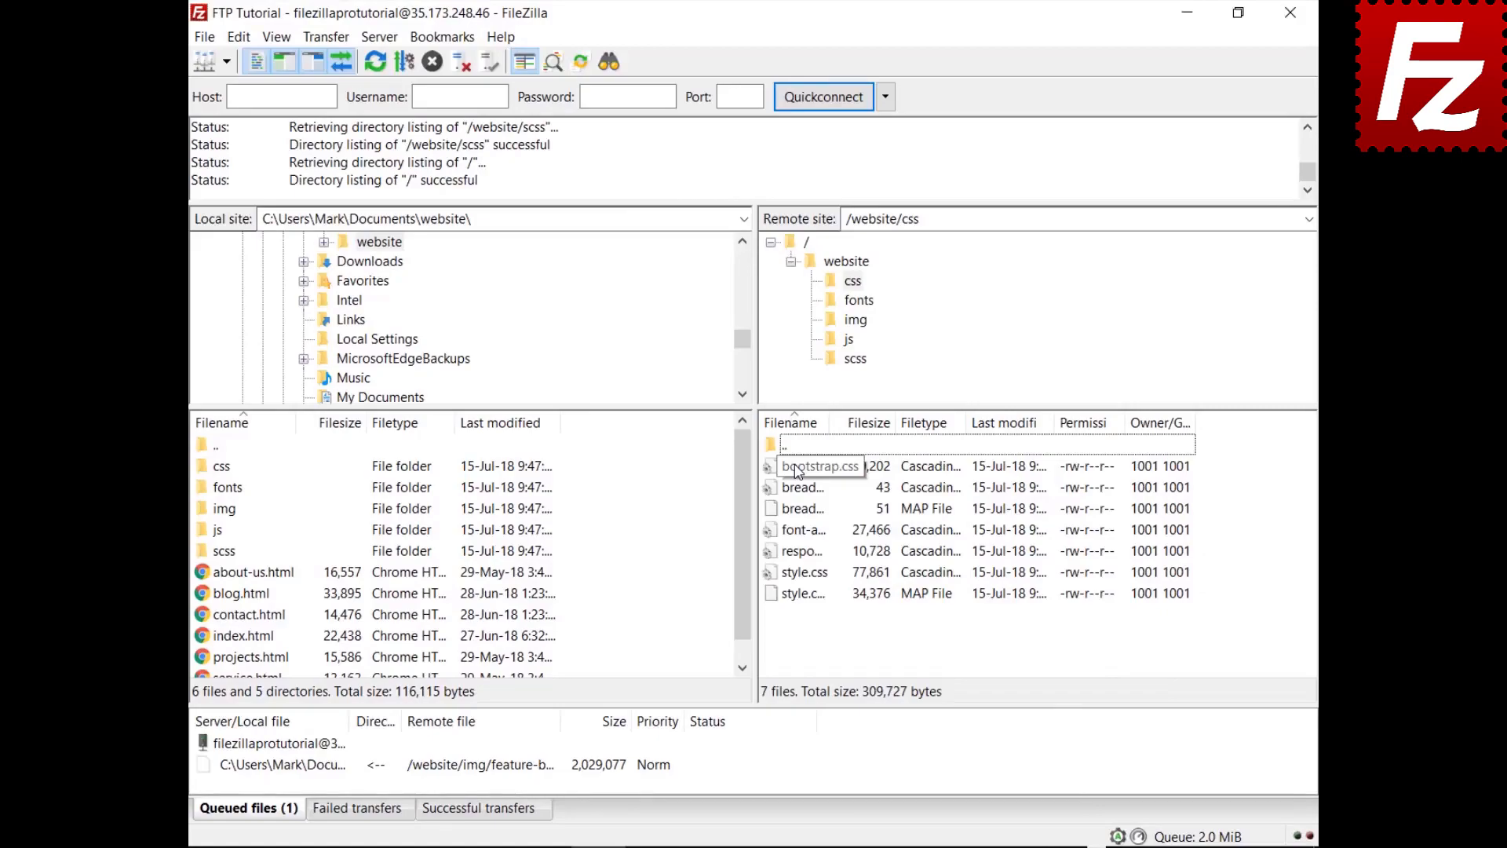
click(797, 468)
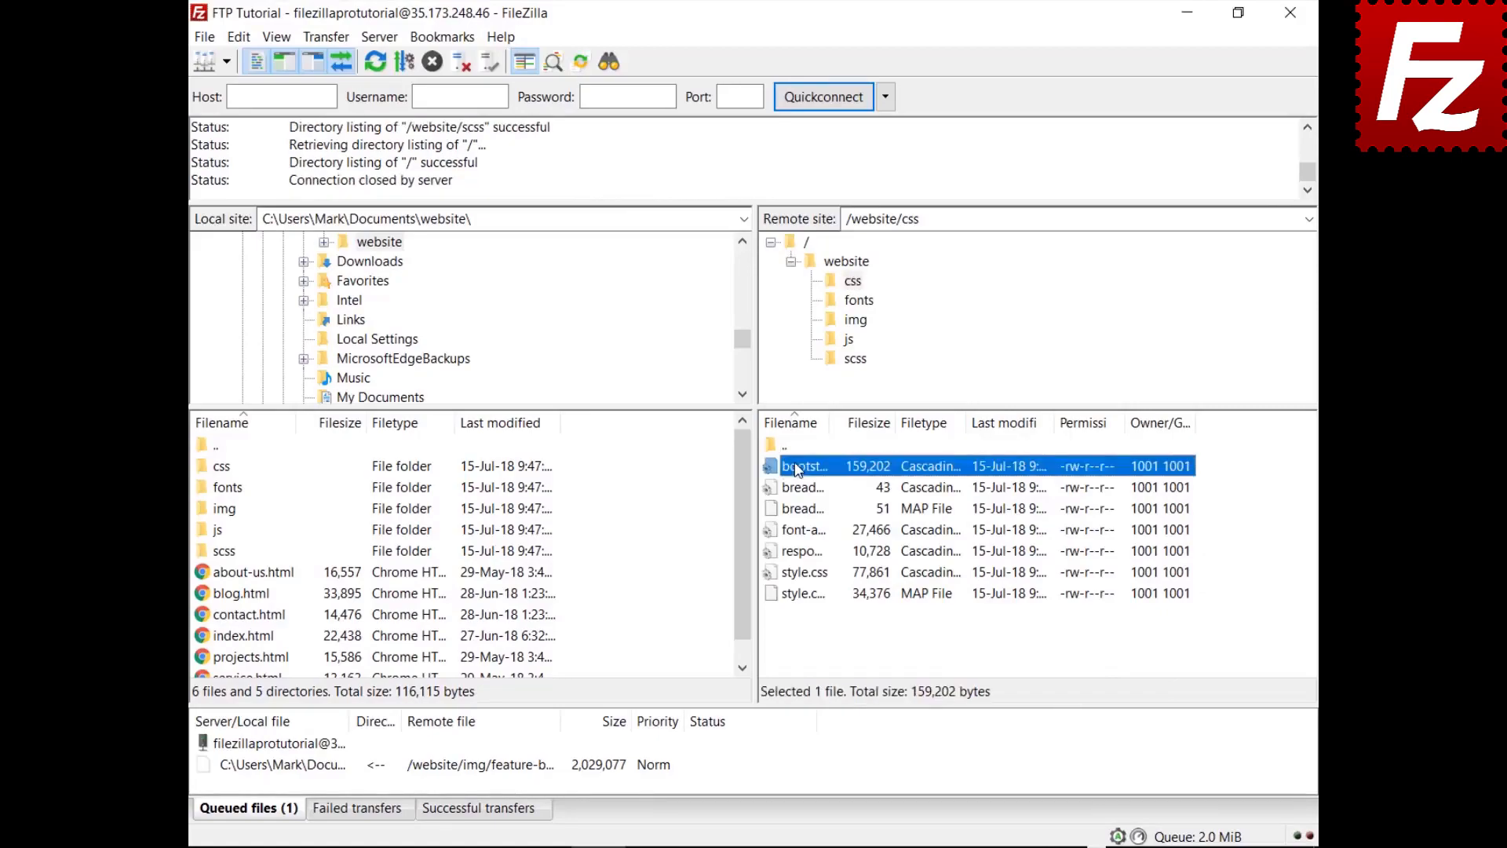
key(Down)
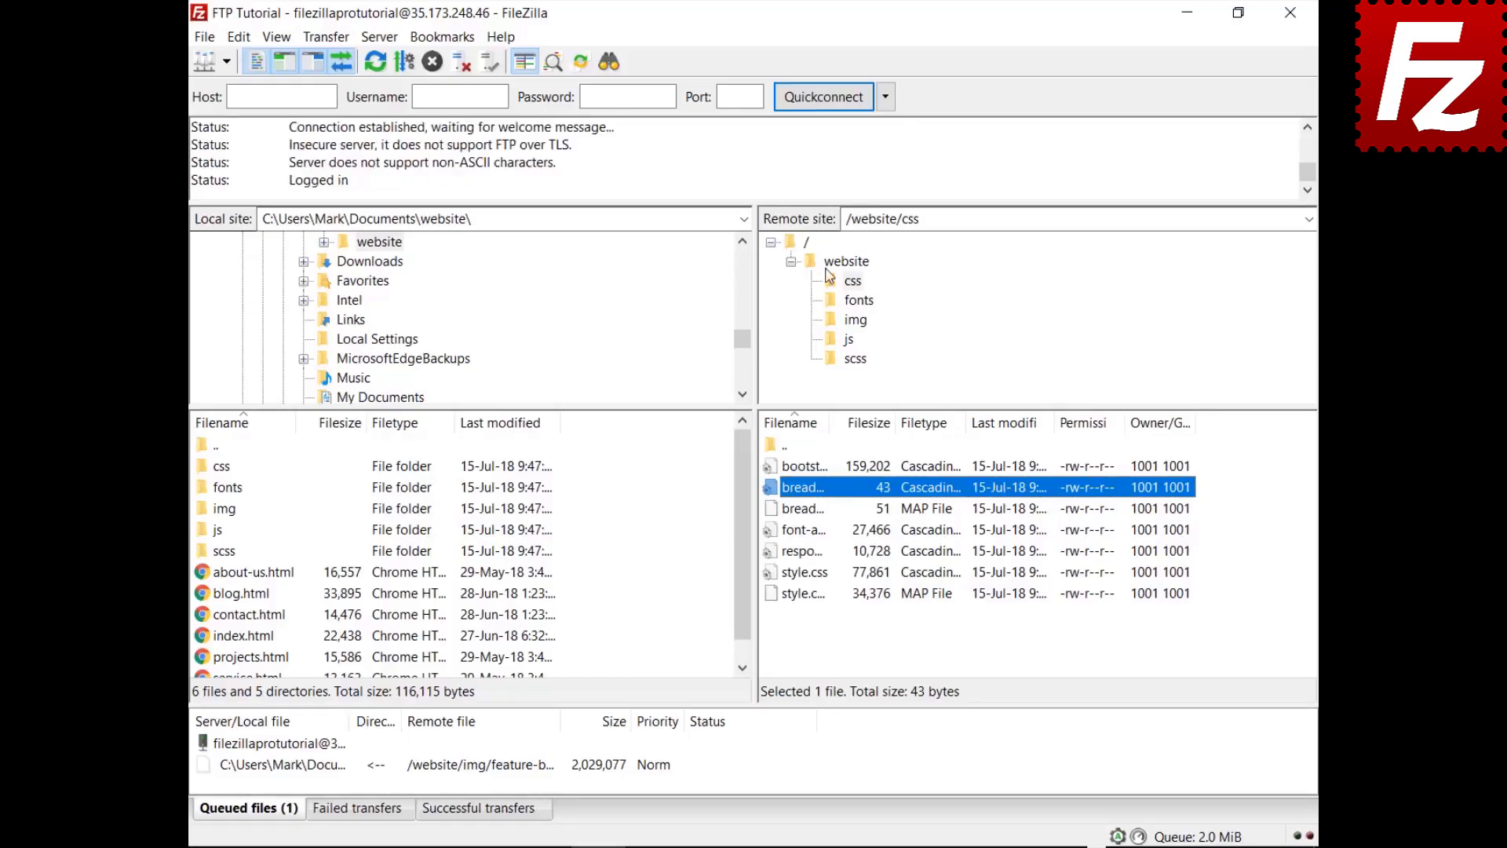
key(ctrl+f)
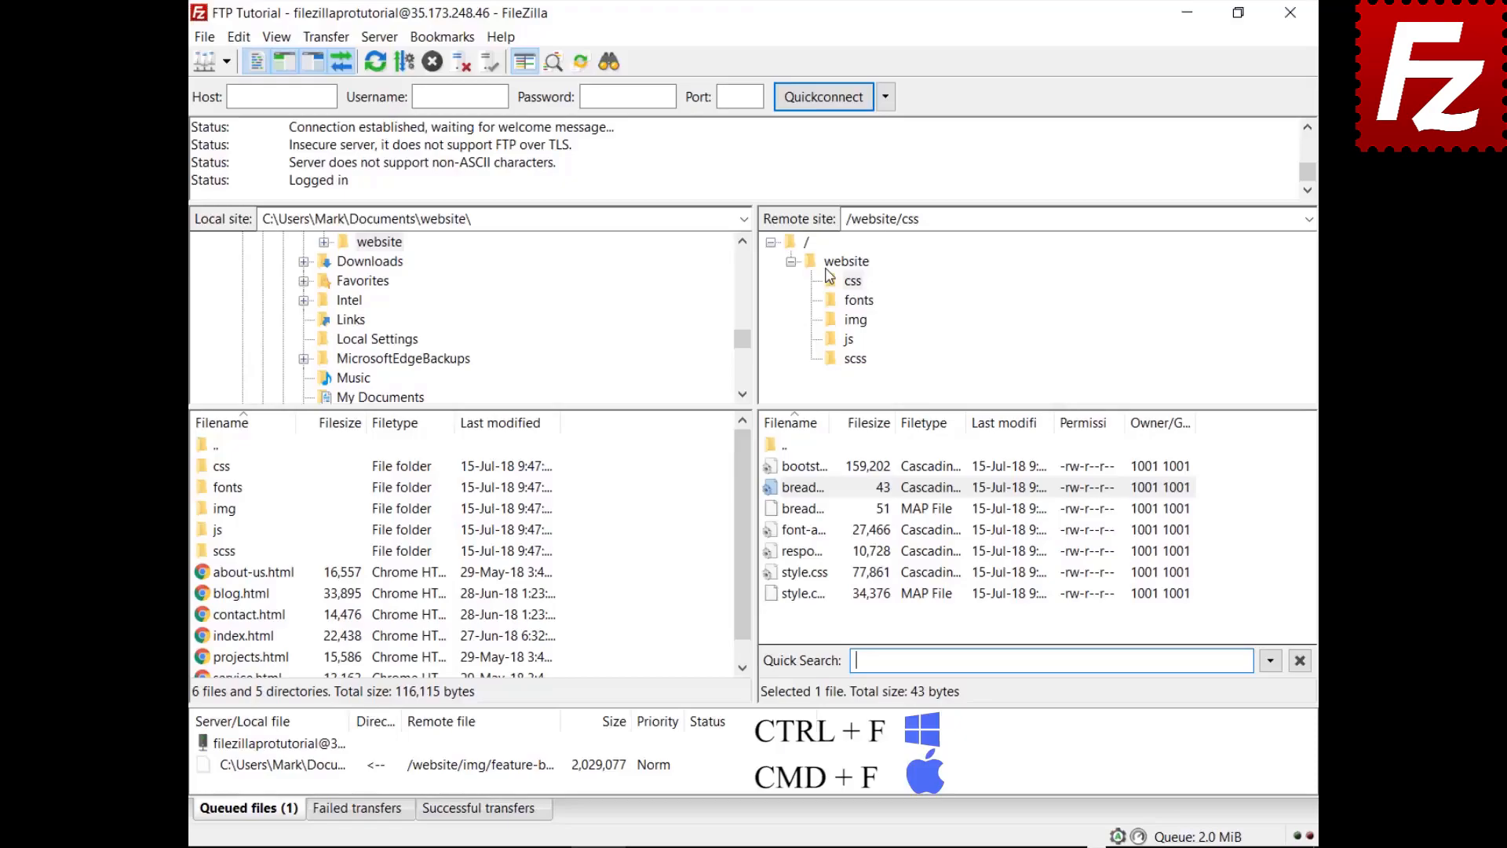
Step: Quick-search 'style' and invert the filter so only non-style files show
text(style)
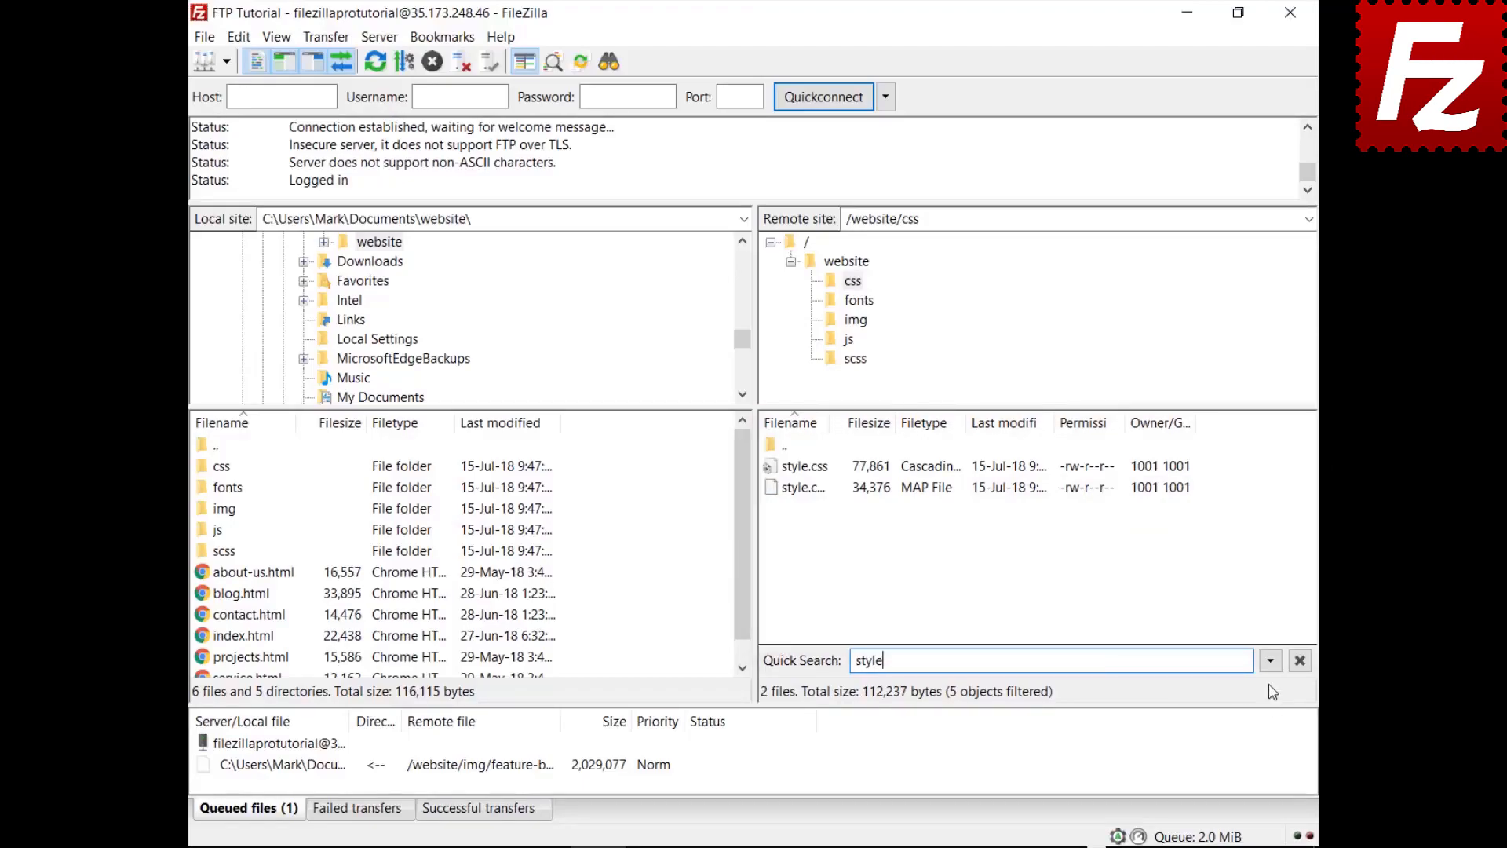
click(1270, 661)
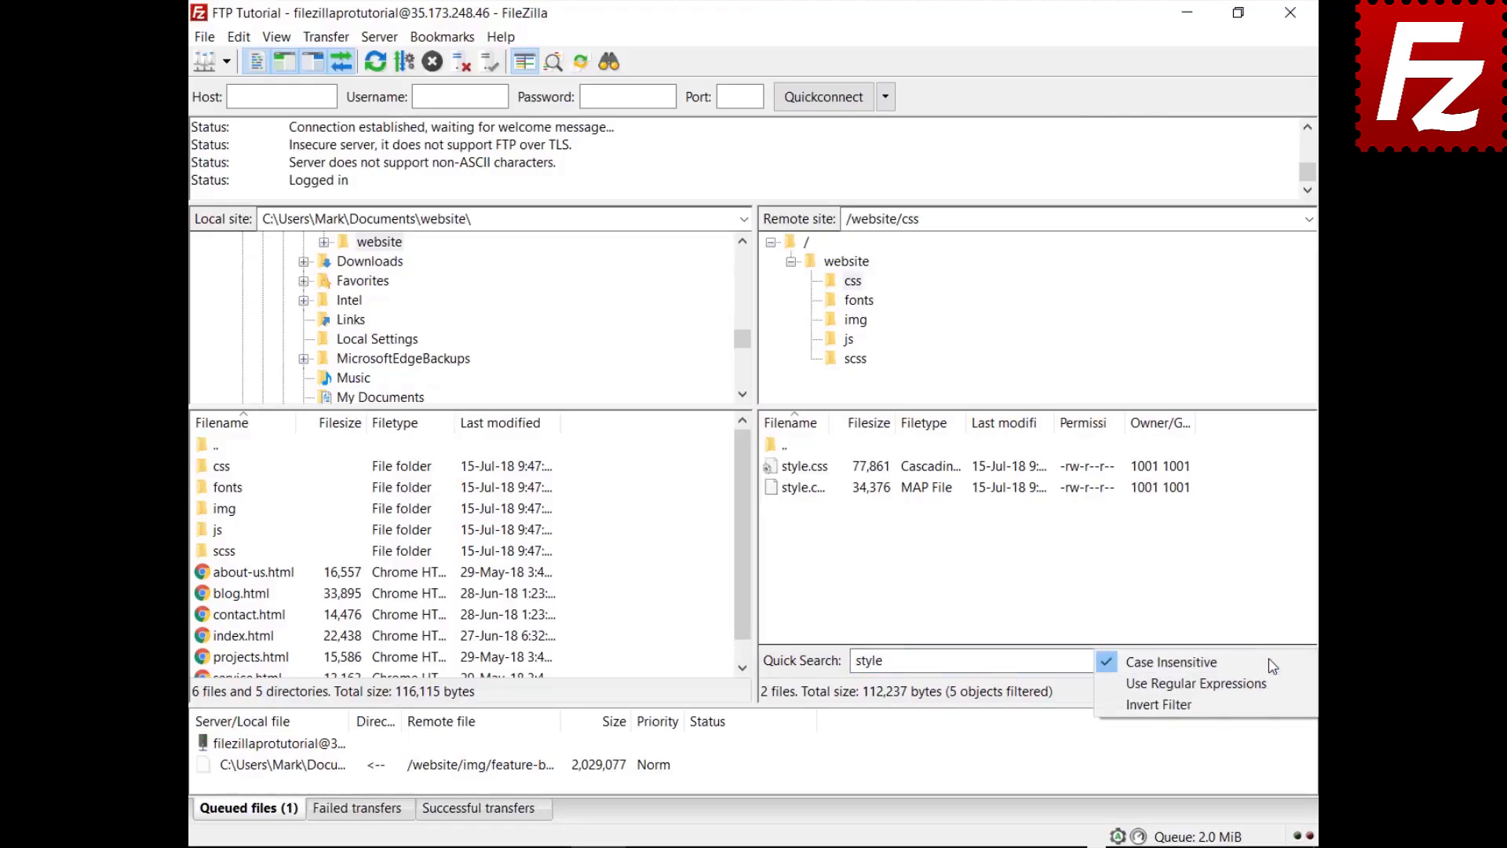
click(1264, 703)
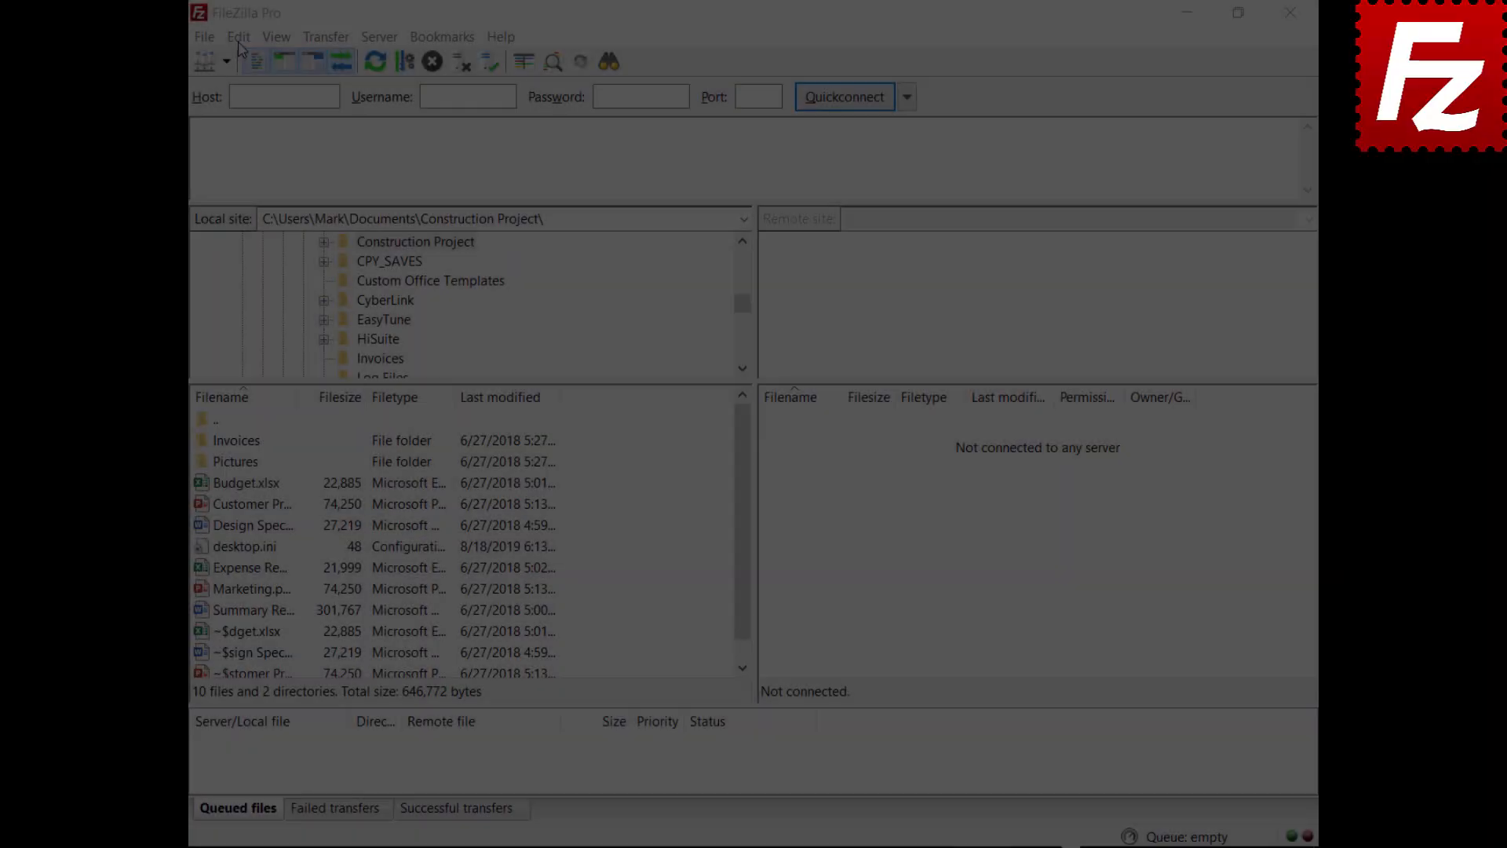
Step: Set Maximum simultaneous transfers to 10 on the Transfers settings page
click(235, 37)
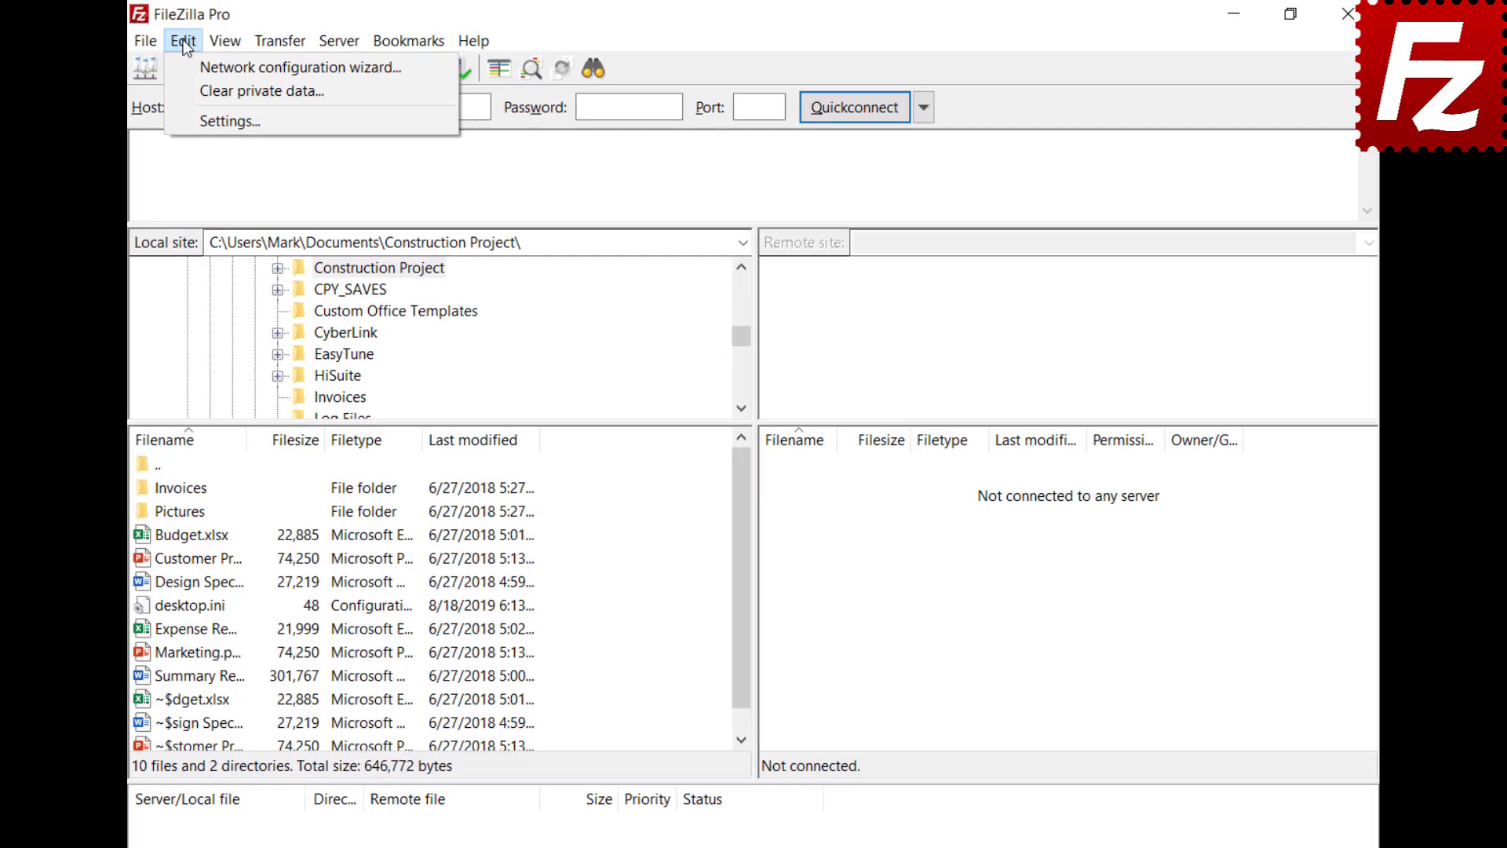
click(191, 118)
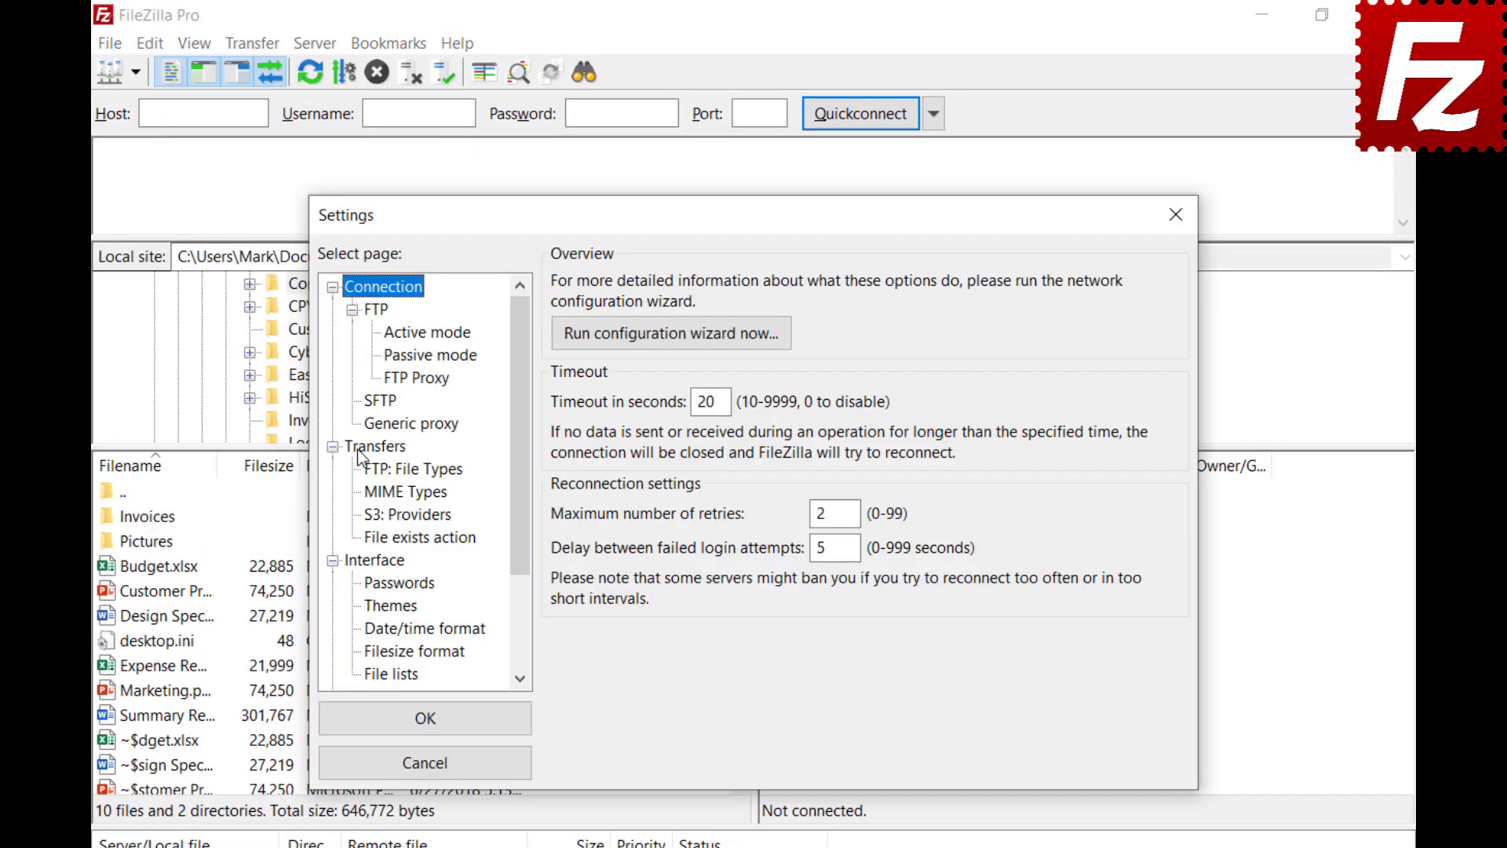
click(358, 451)
key(Tab)
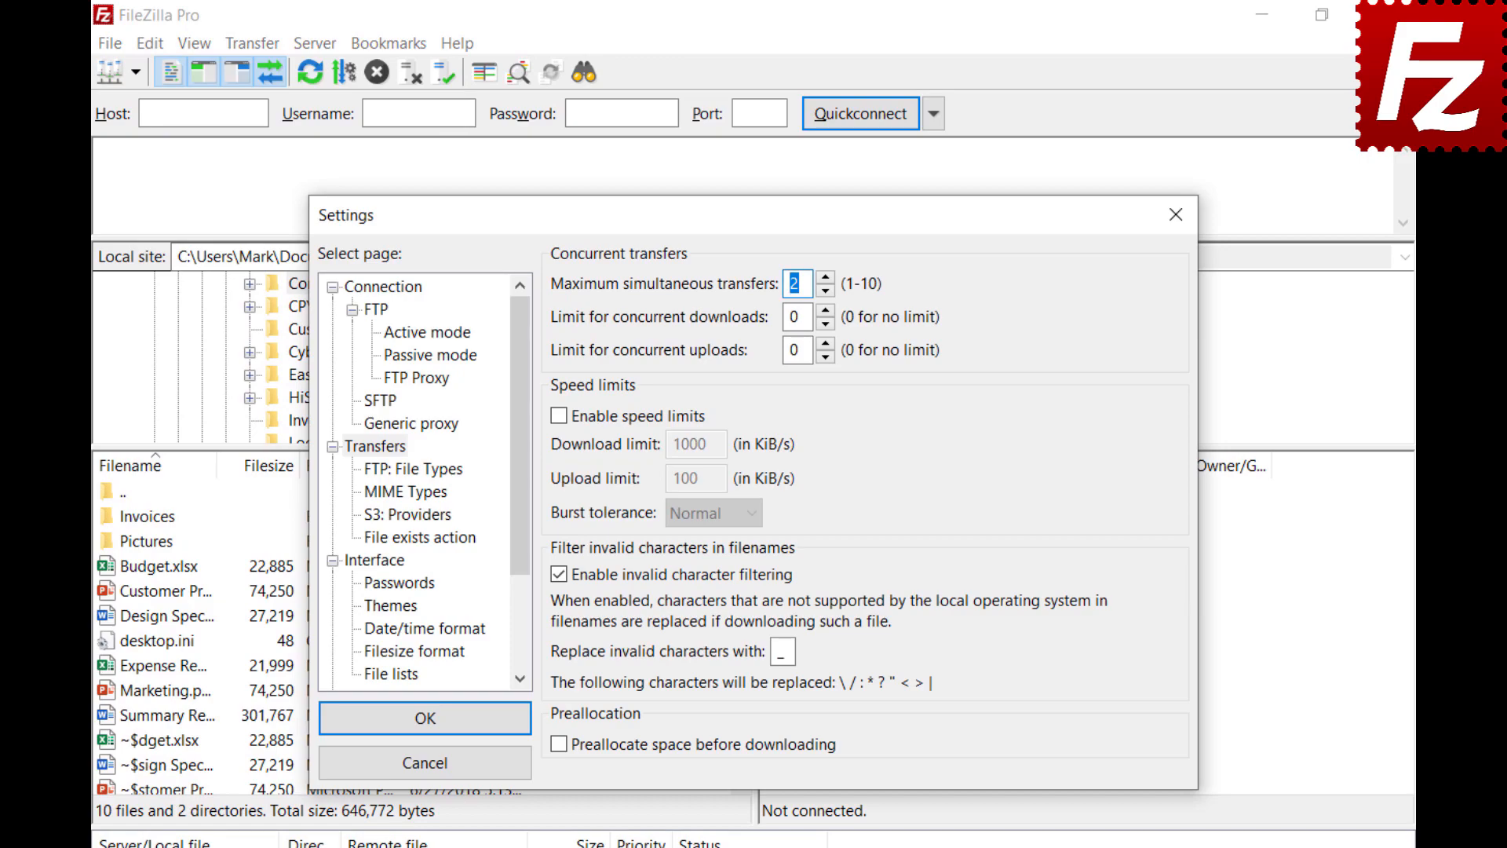
text(10)
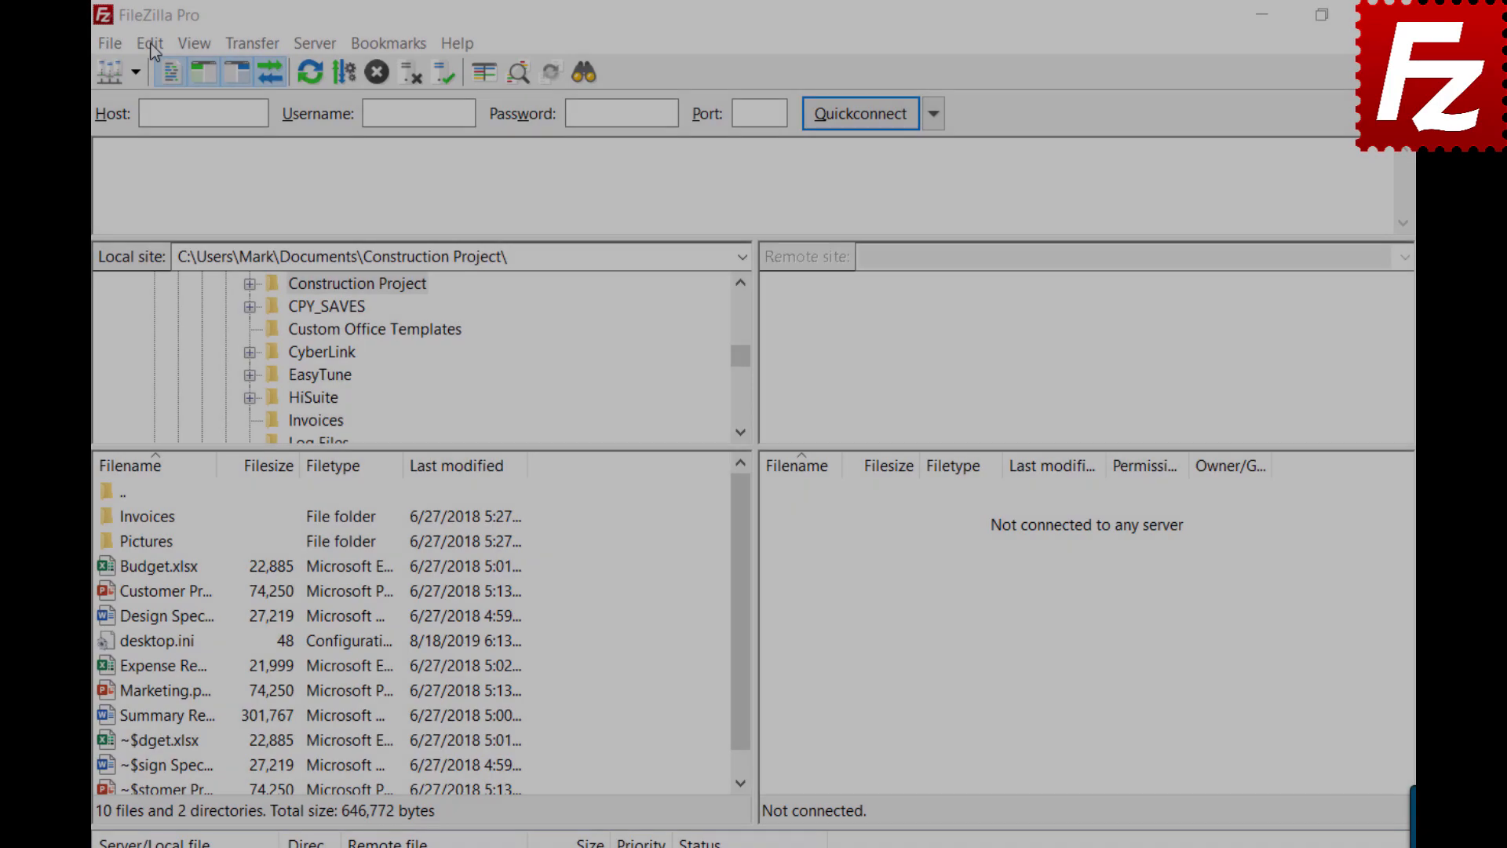
Step: Set Maximum simultaneous transfers back to 2 in Settings and close the dialog
click(149, 43)
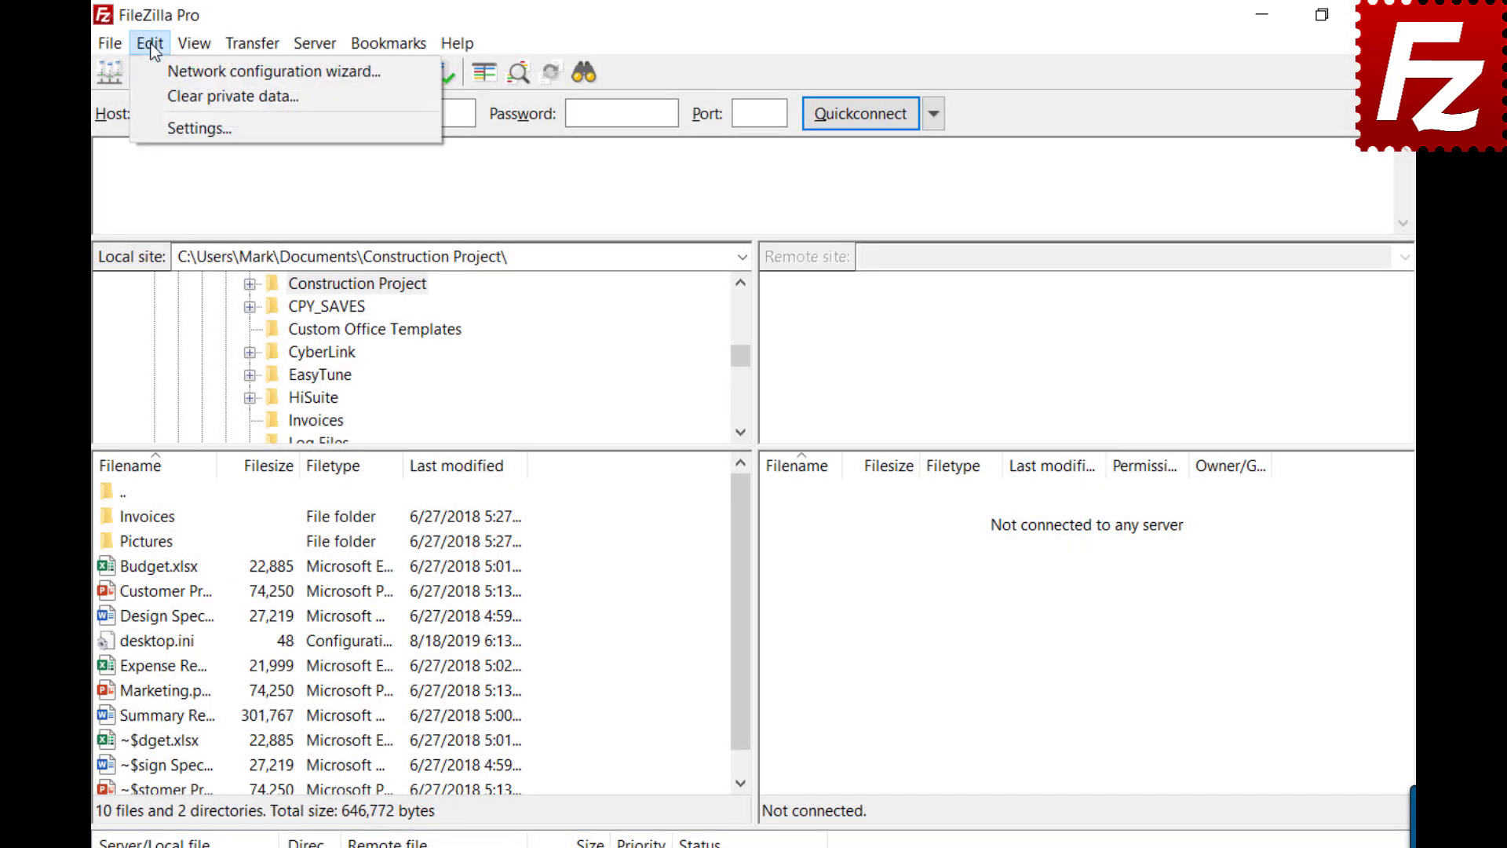
click(167, 129)
click(370, 449)
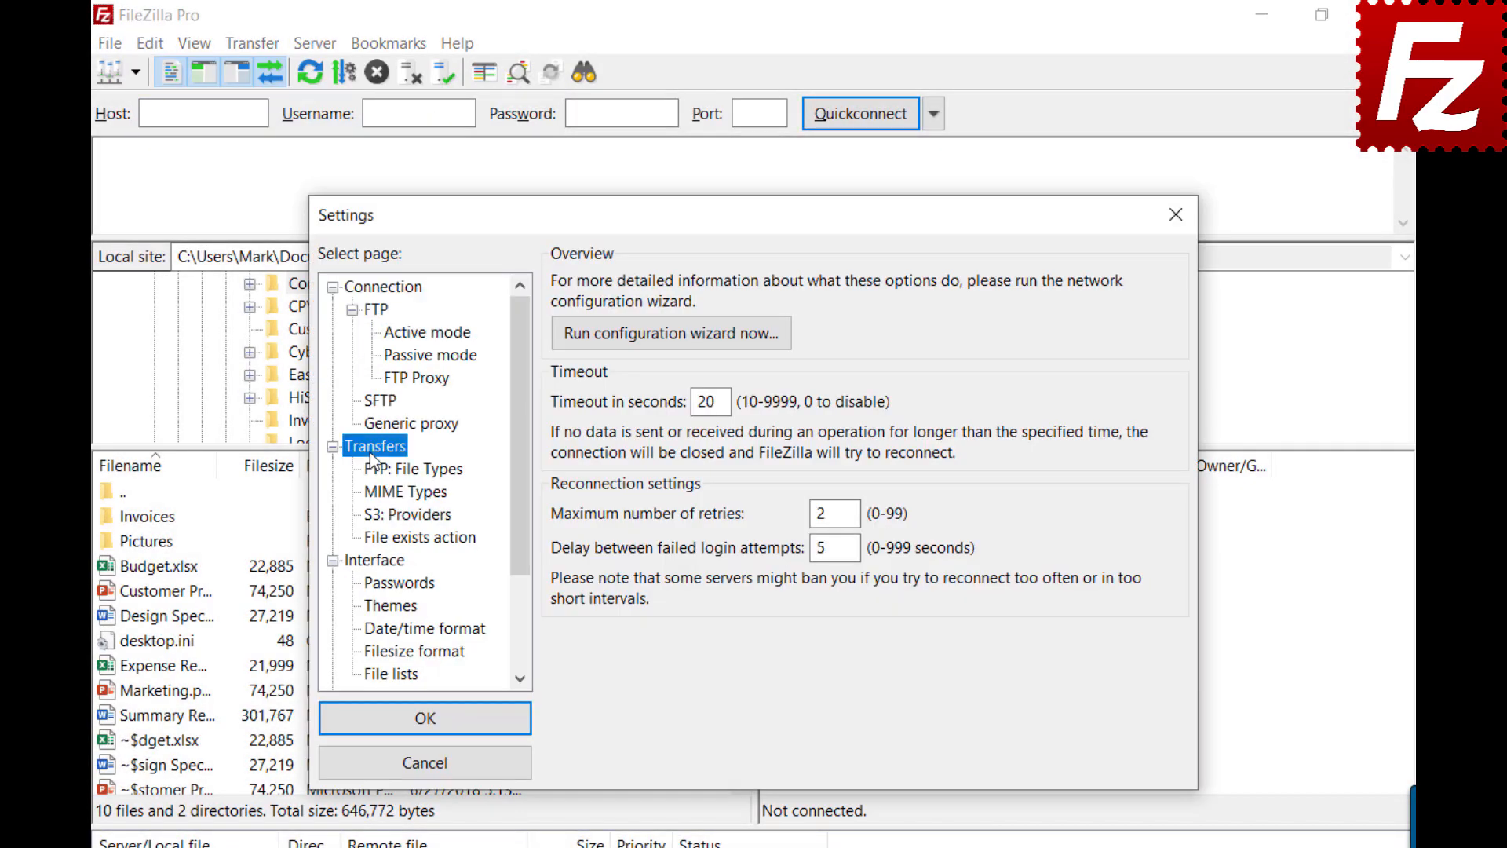
double_click(797, 283)
text(2)
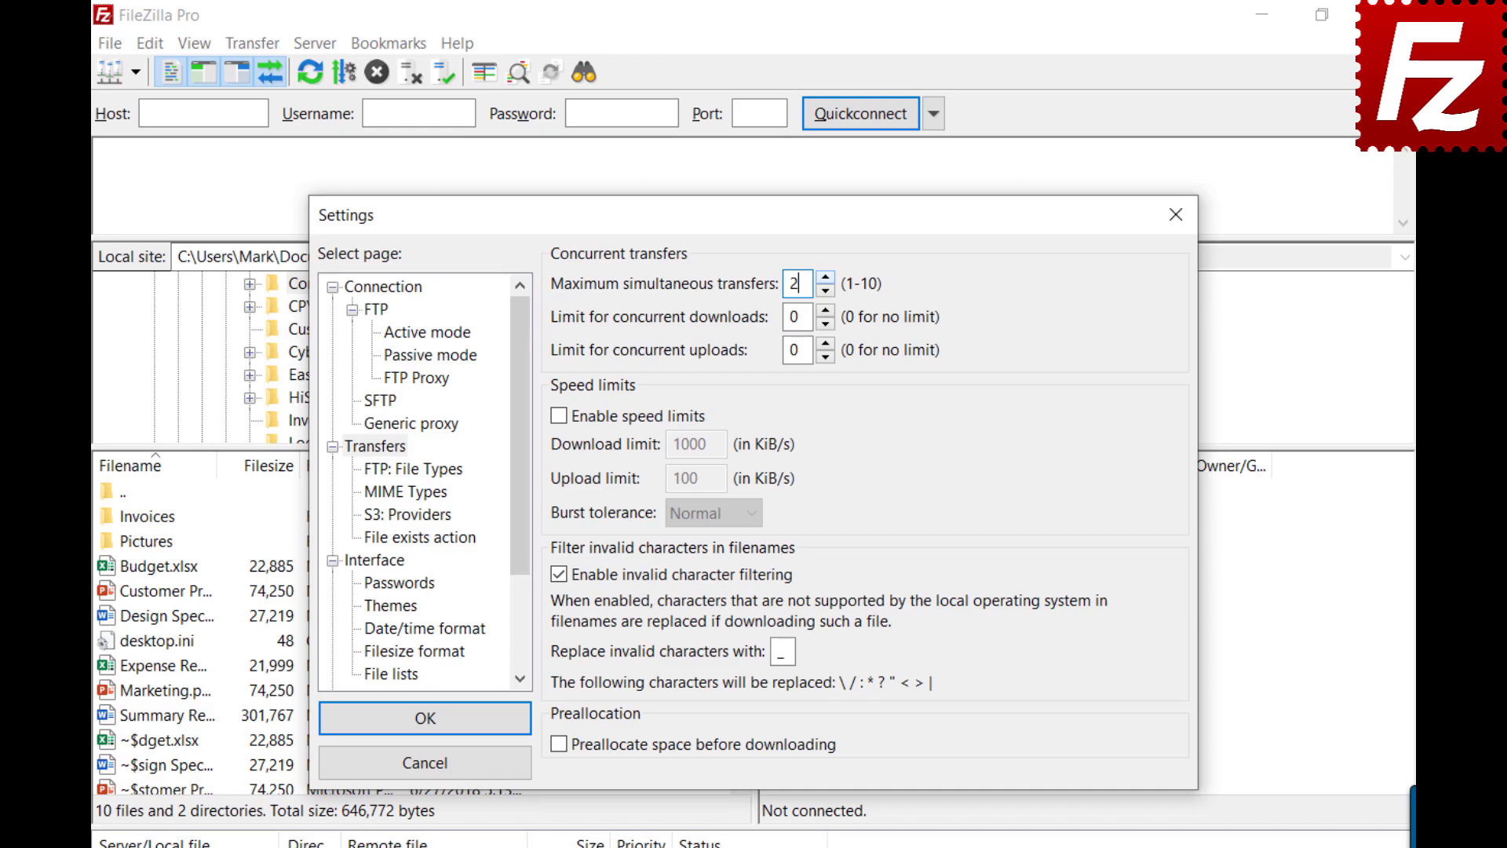
click(1177, 213)
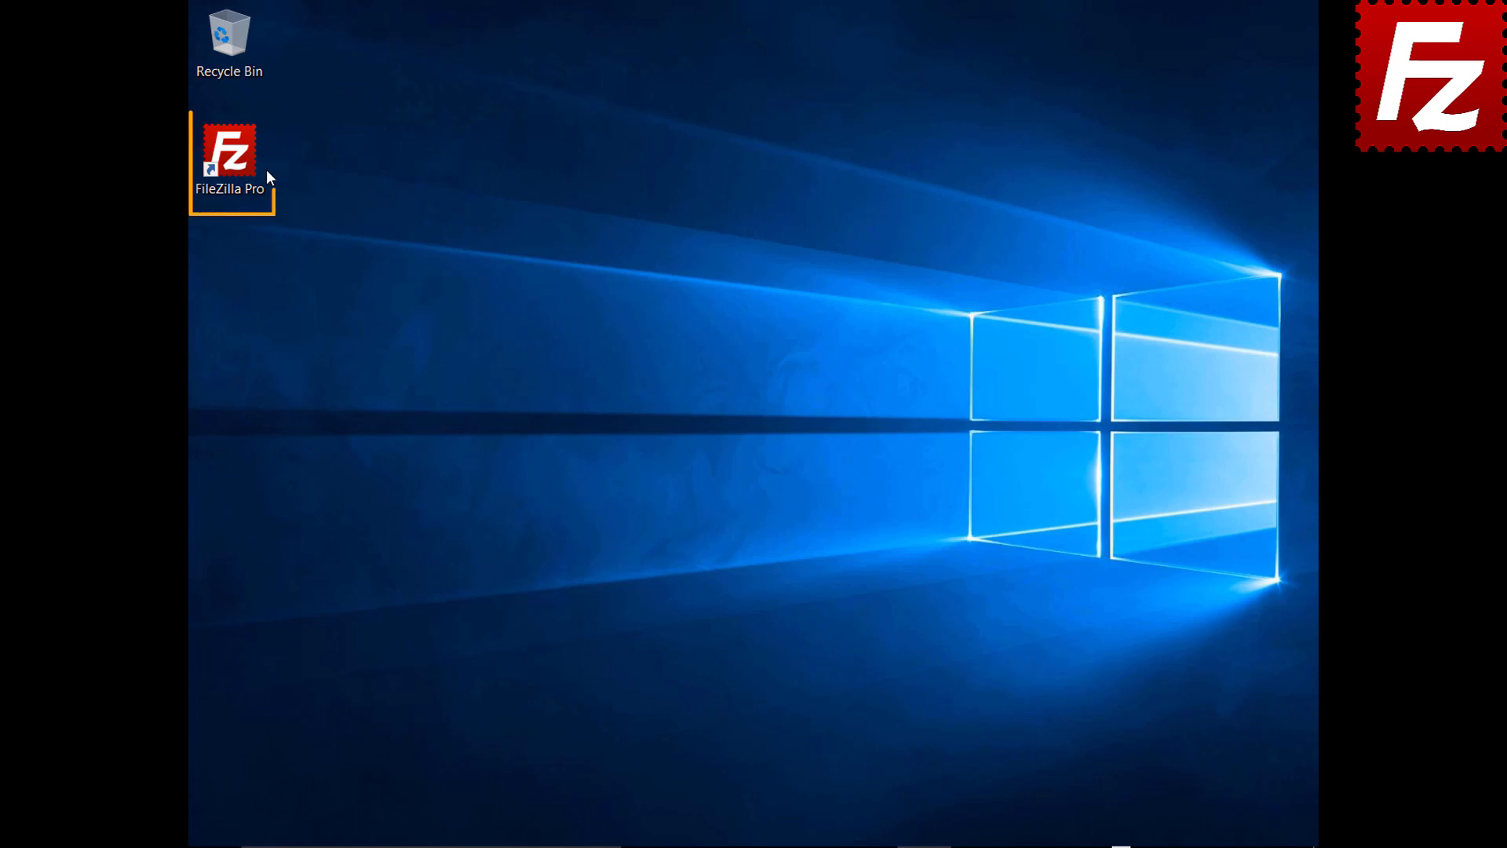
Step: Launch FileZilla Pro and create a new Site Manager entry named SFTP
double_click(239, 162)
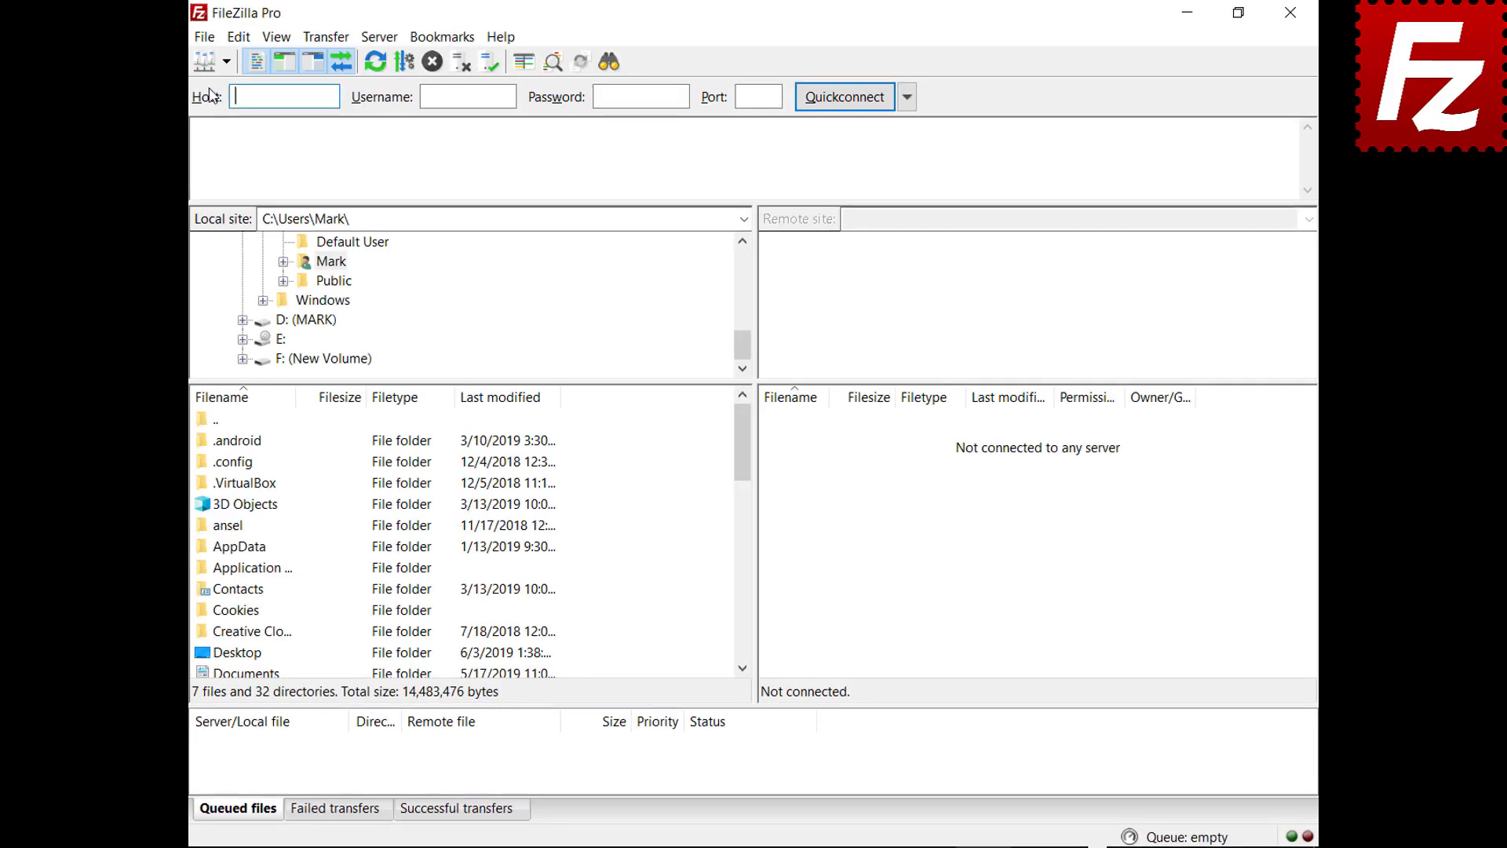
click(205, 38)
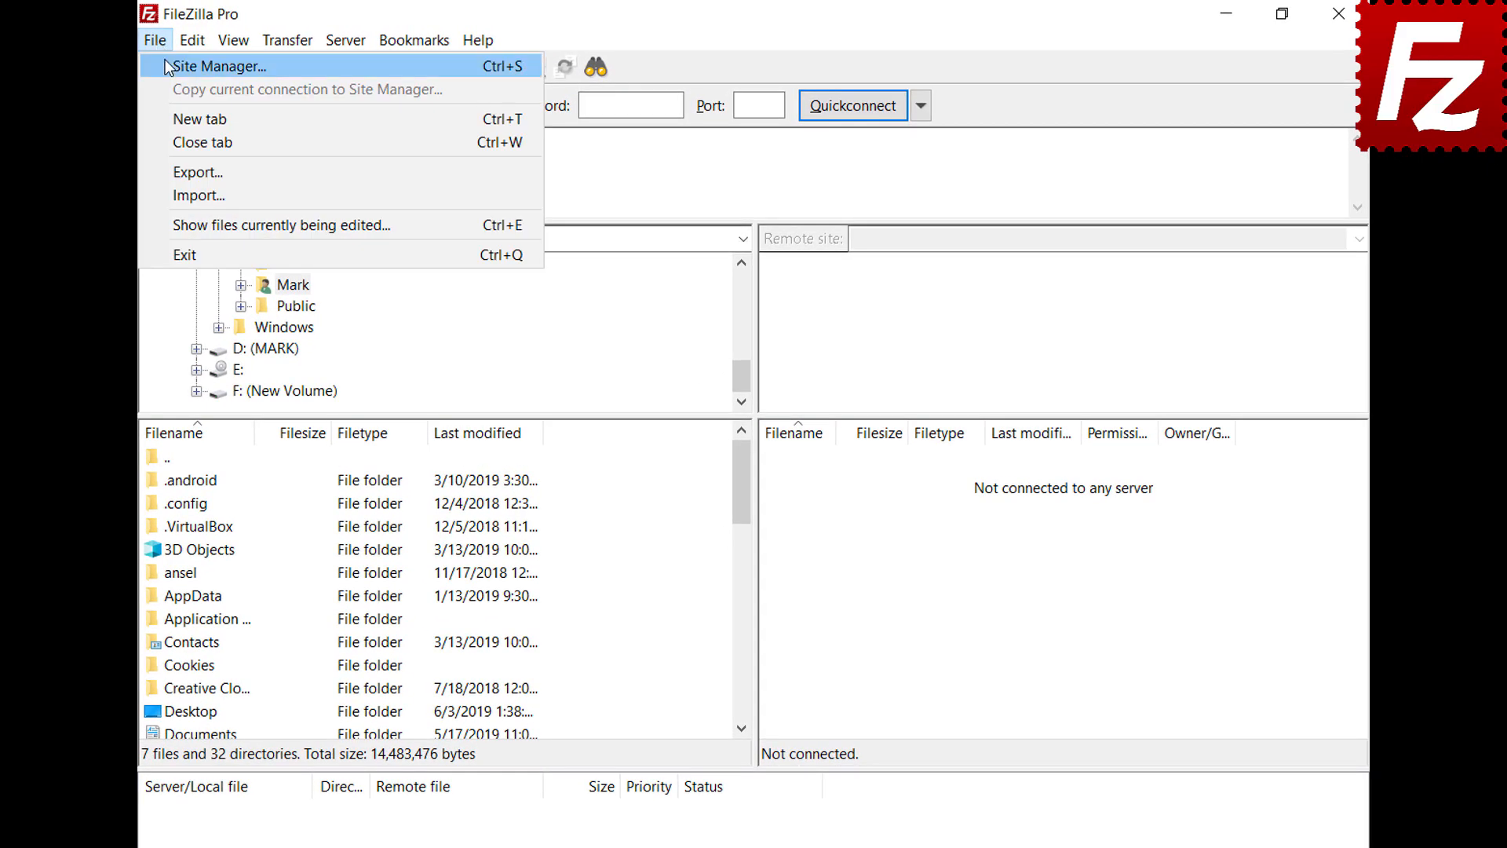
click(167, 63)
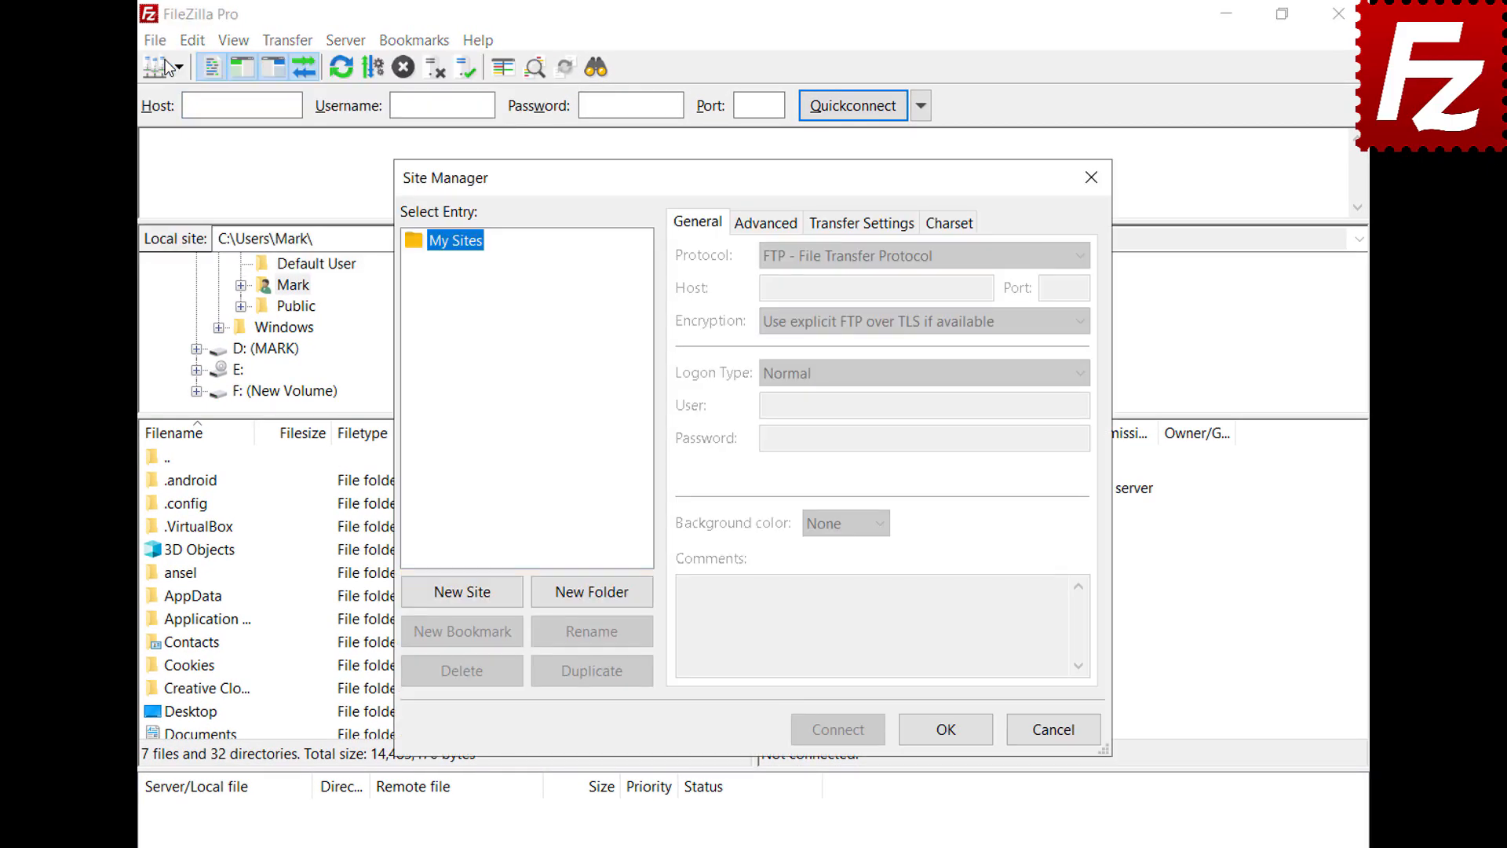
click(462, 593)
text(SFTP)
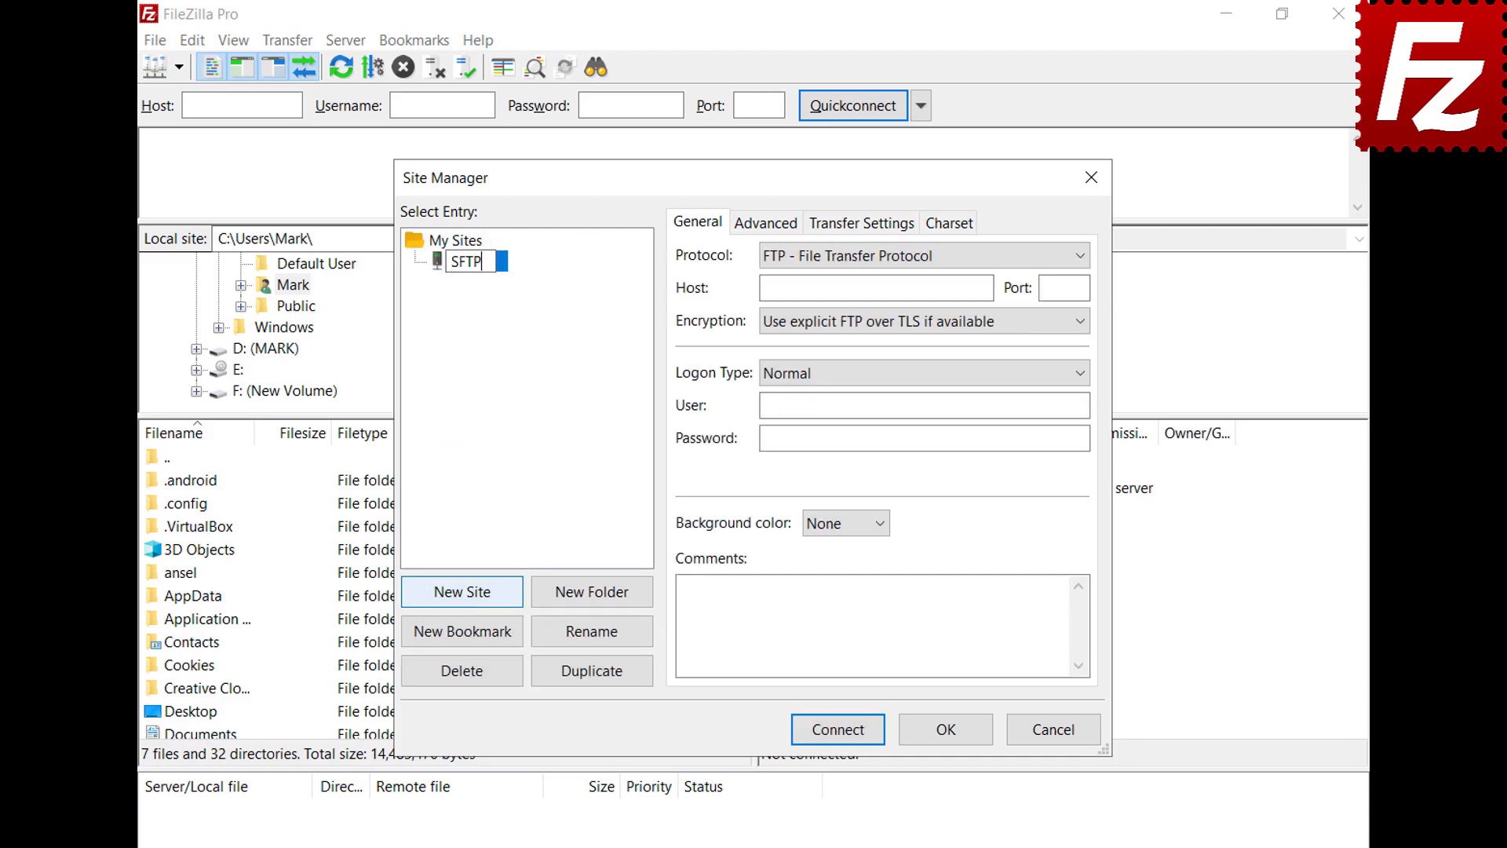
key(Return)
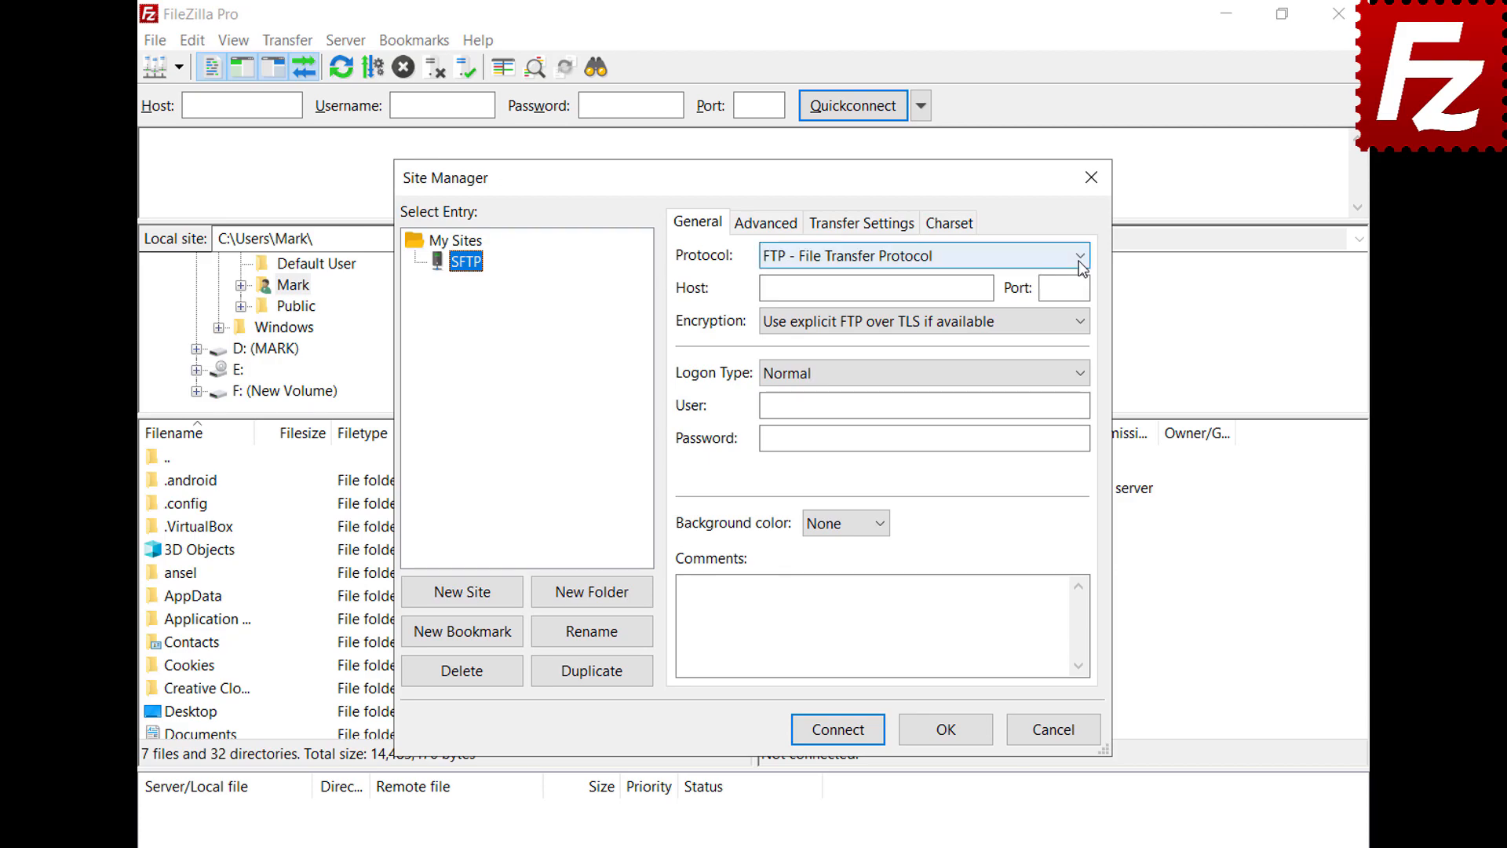
Step: Set protocol SFTP, host 3.209.179.104, logon type Key file and user ubuntu
click(1081, 255)
click(1080, 301)
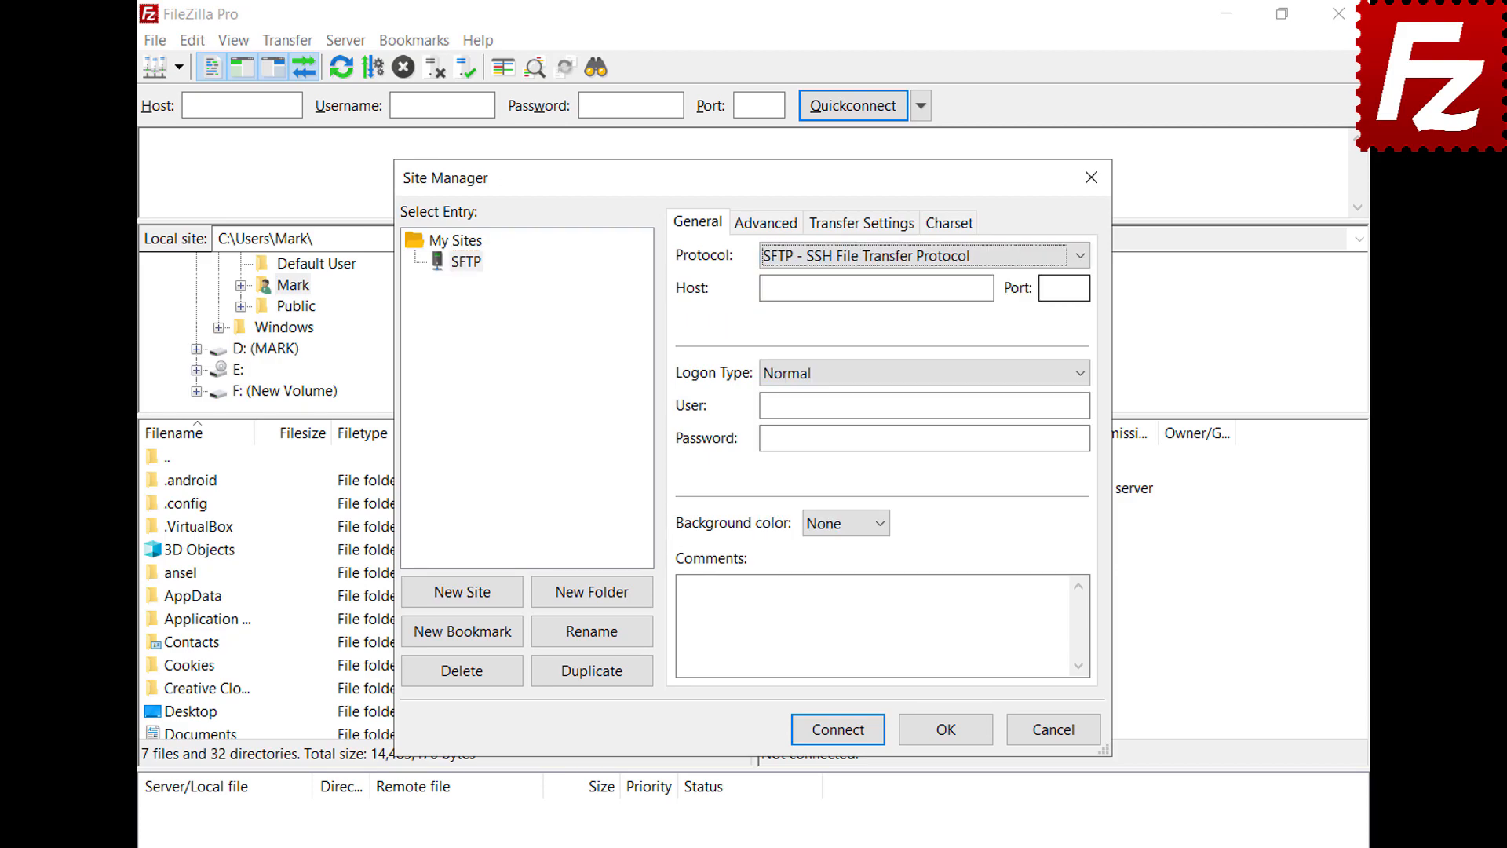
click(988, 288)
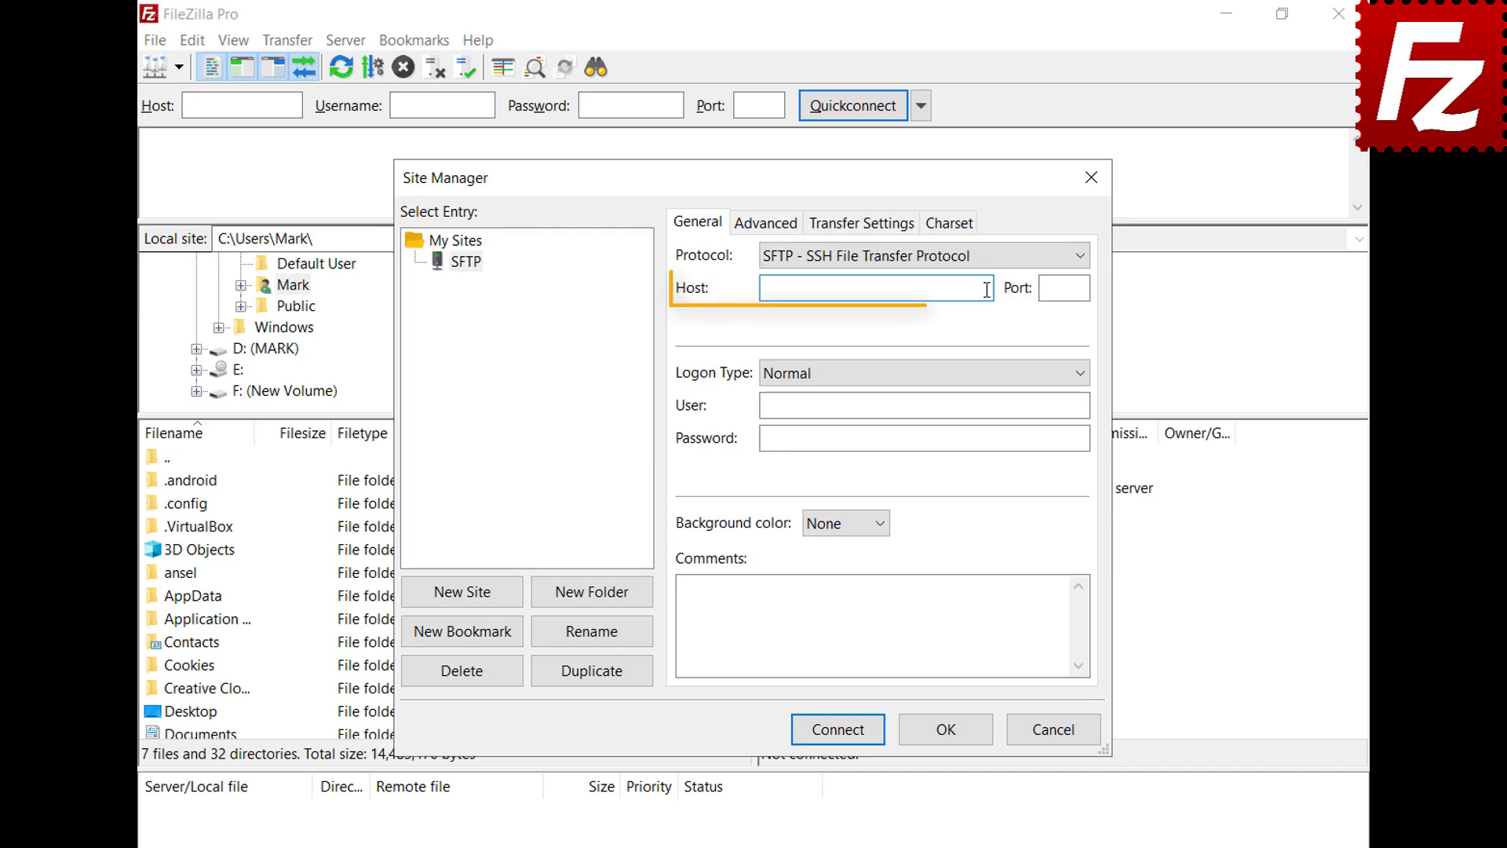
text(3.209.179.104)
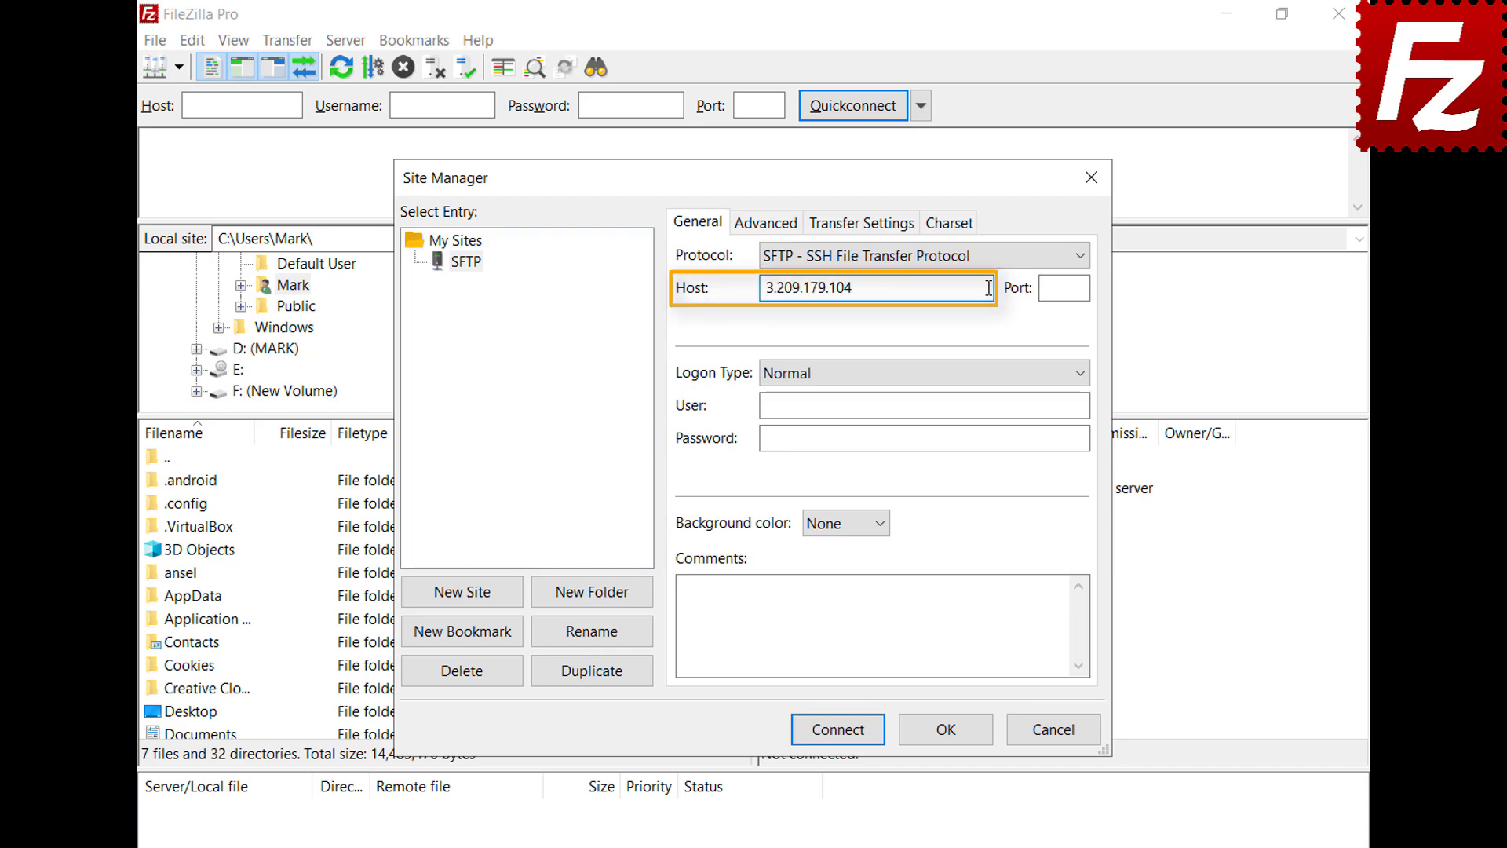
click(1082, 374)
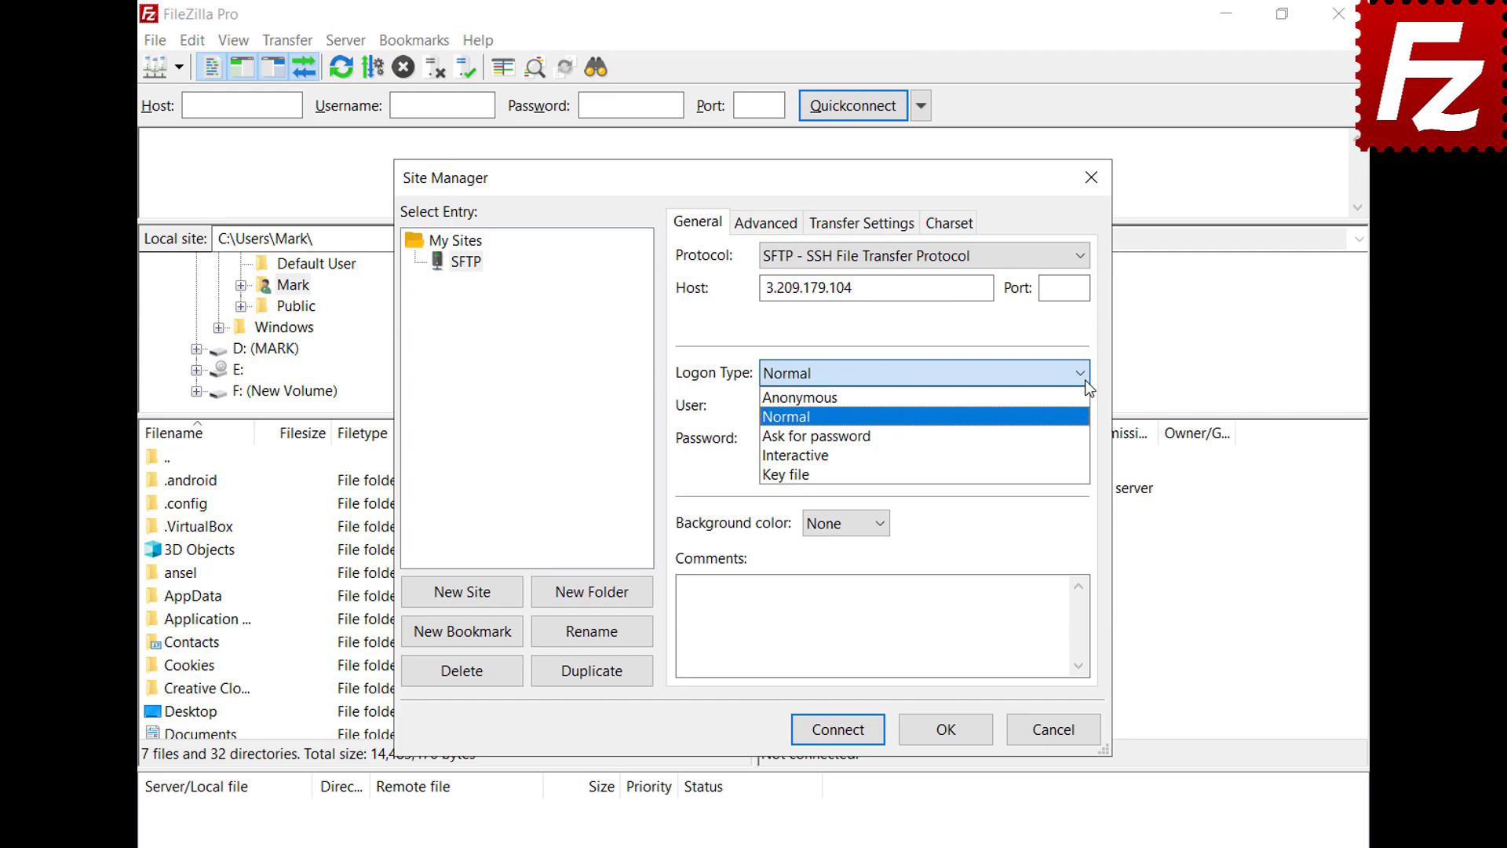
click(1080, 475)
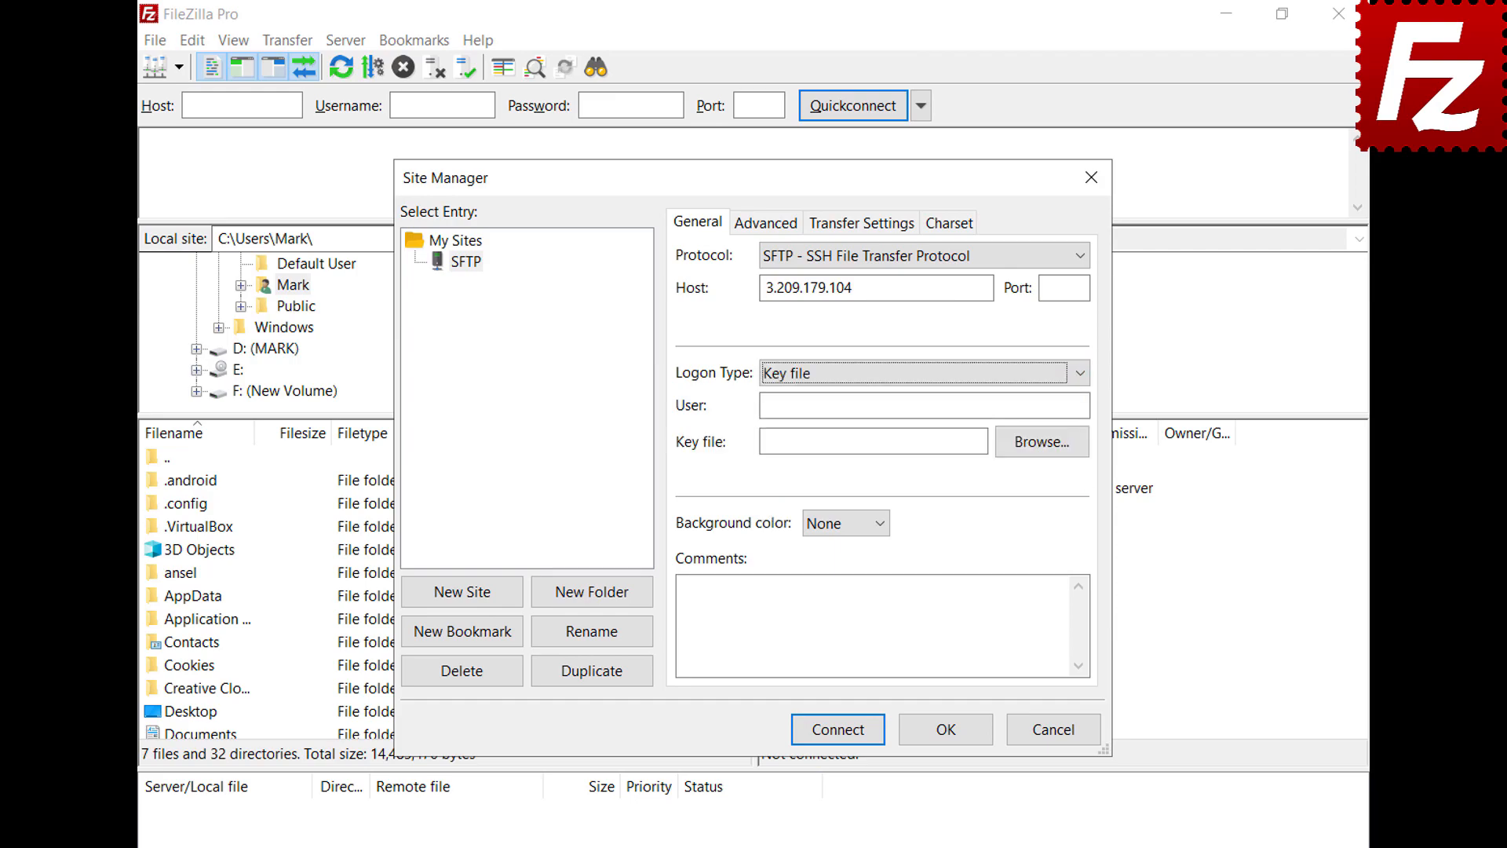
click(1081, 405)
text(ubuntu)
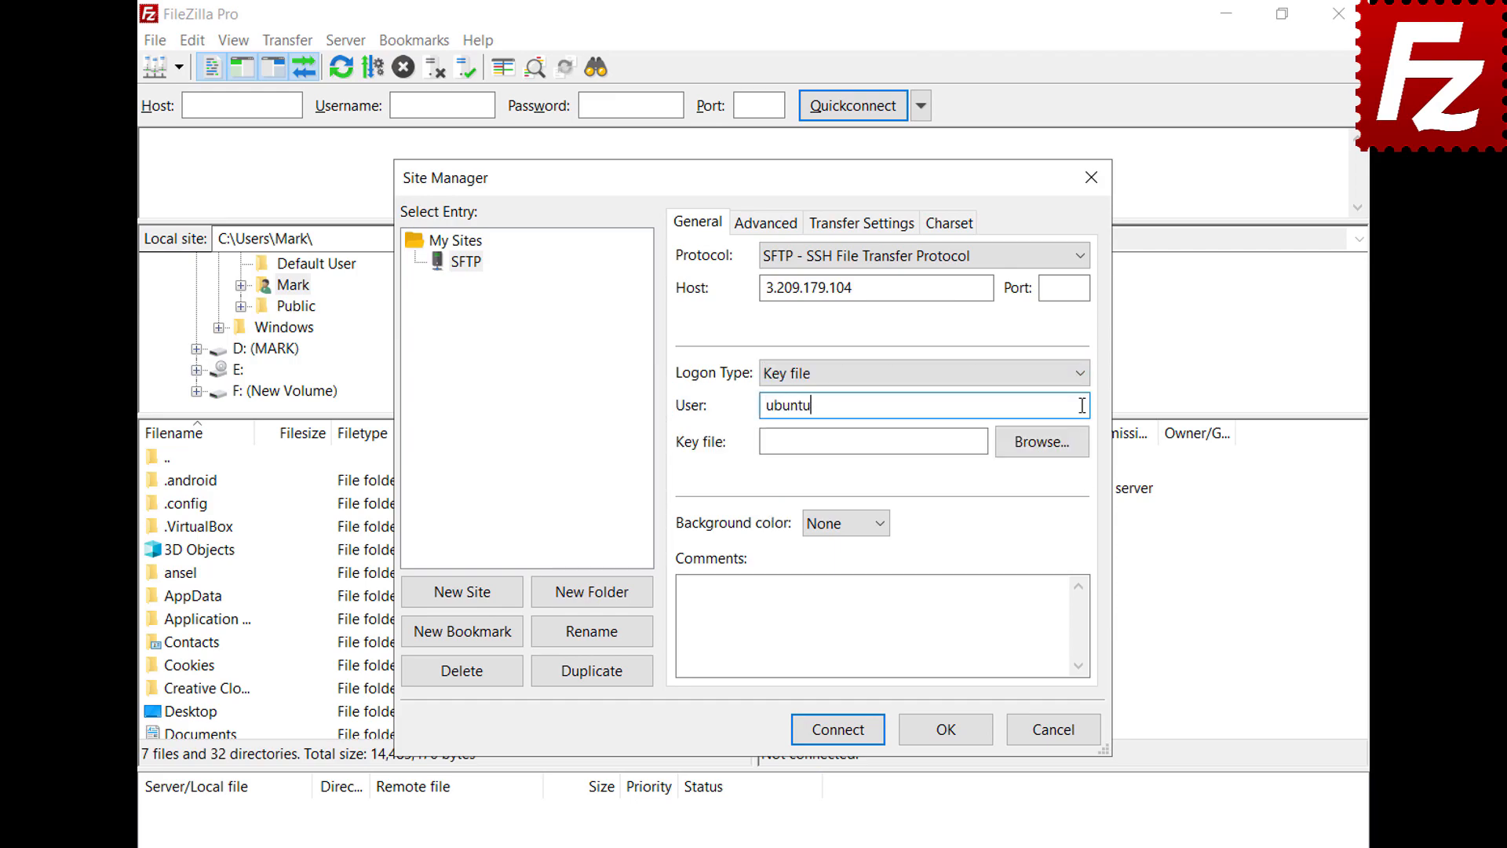
Step: Choose key.ppk as the key file and connect to the site
click(1040, 441)
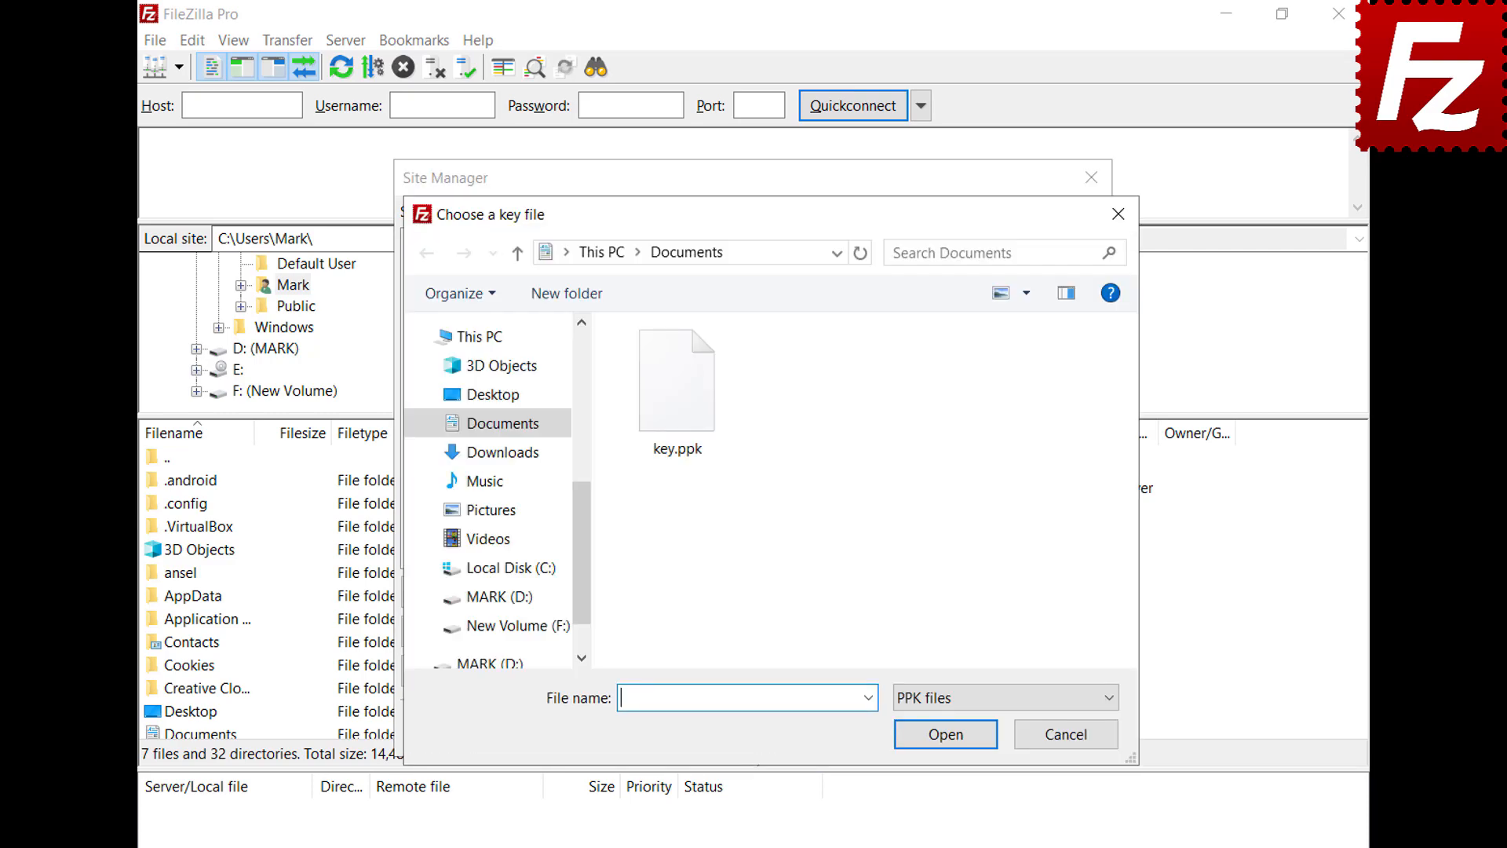
double_click(687, 416)
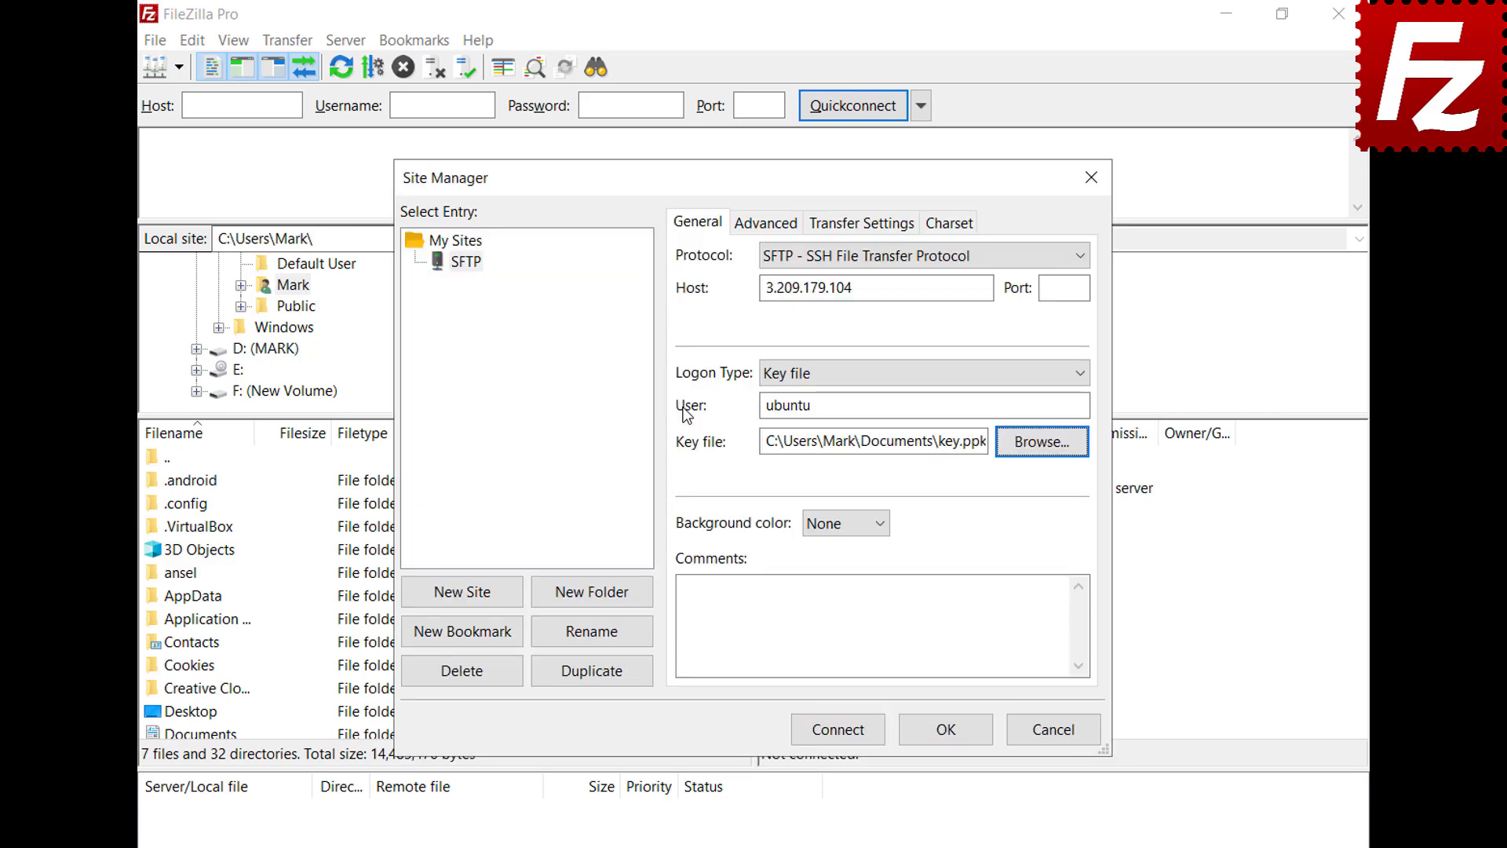
click(842, 737)
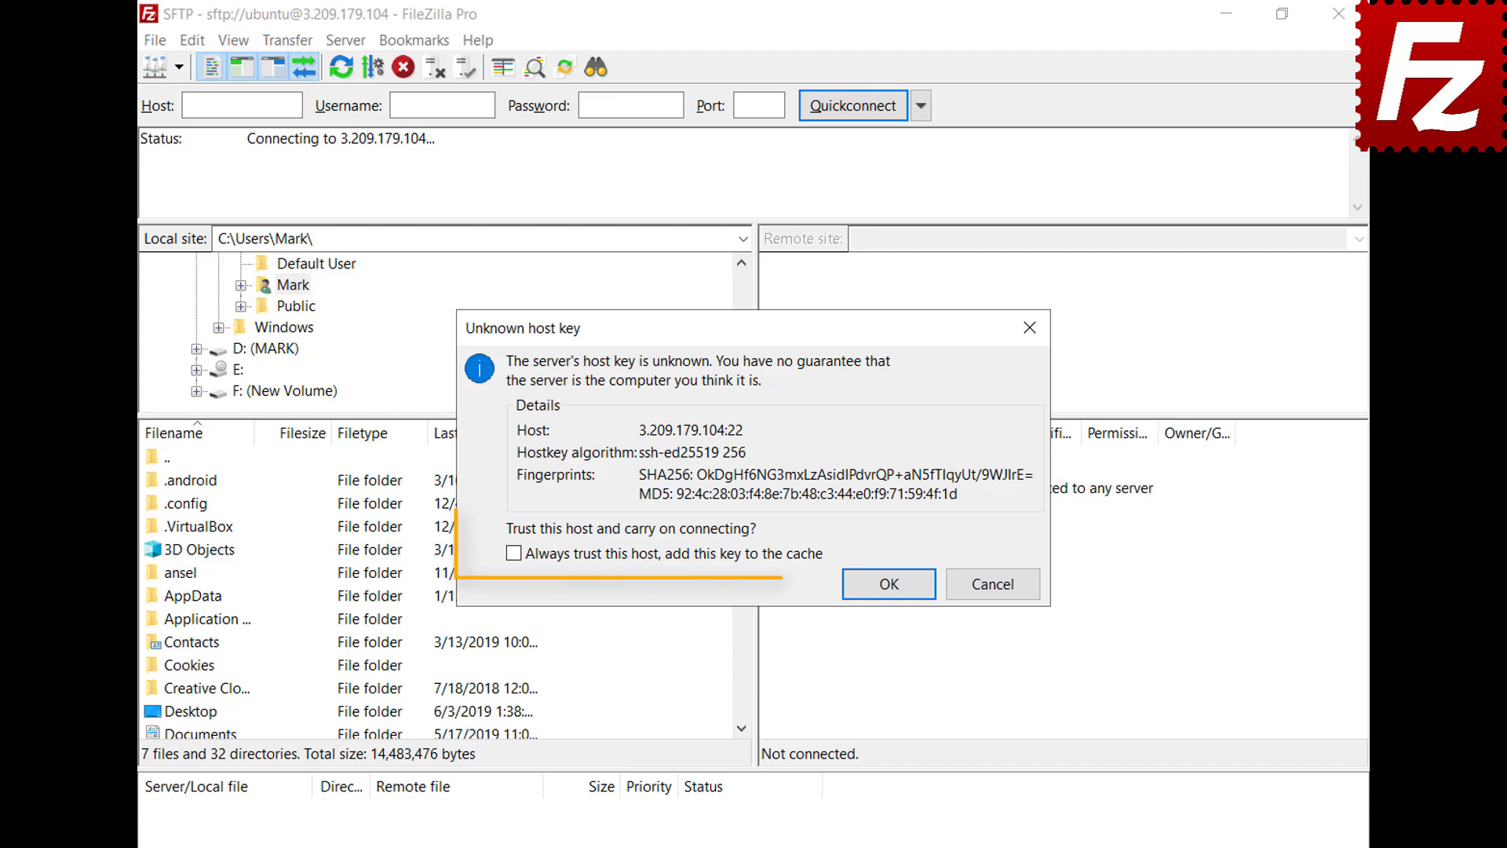
Step: Always trust the server's host key and enter the key passphrase to connect
click(514, 553)
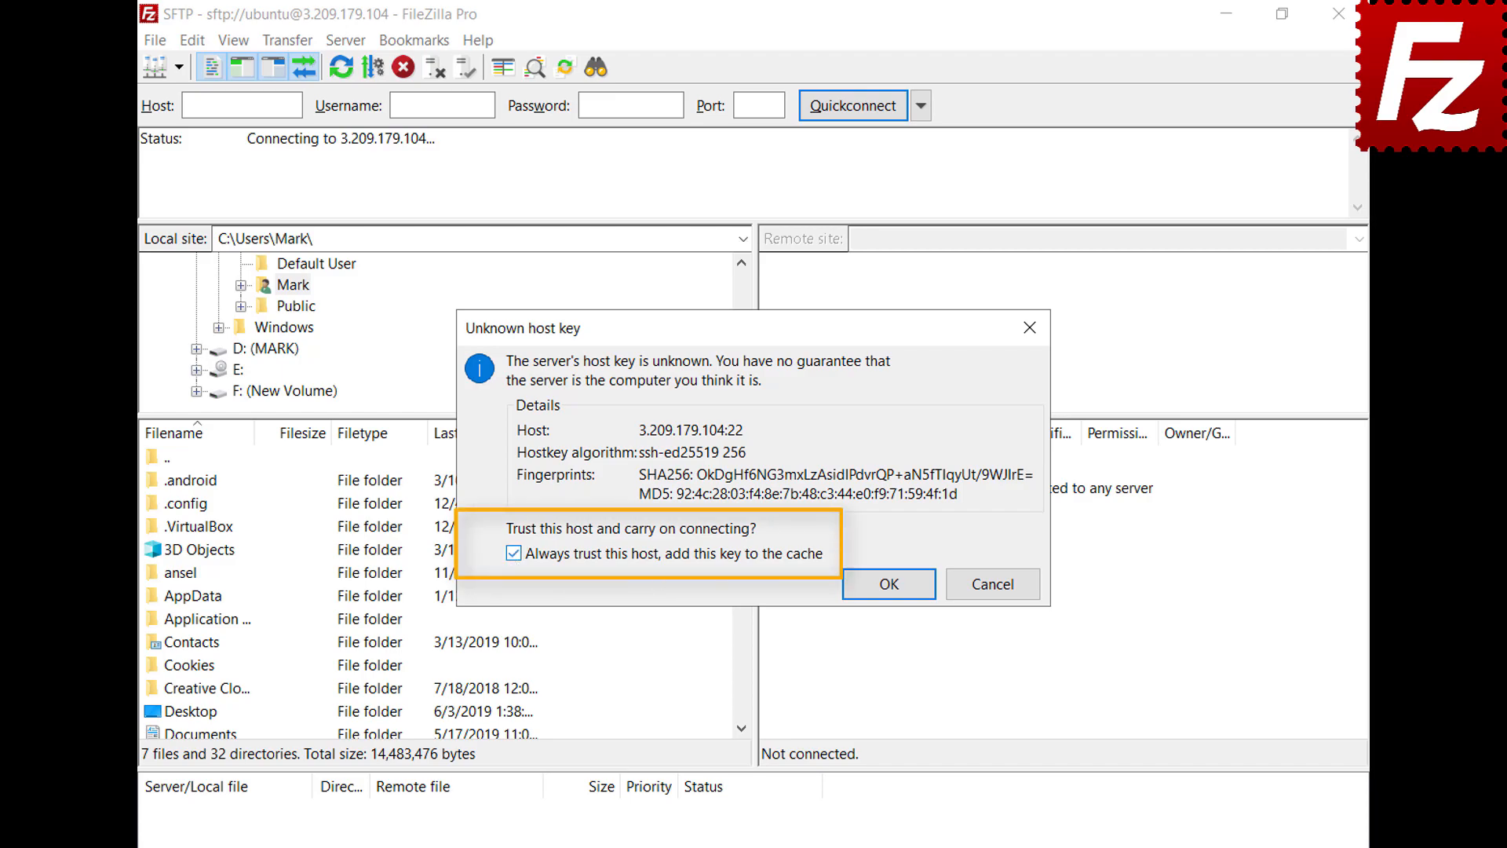
click(891, 591)
text(*****)
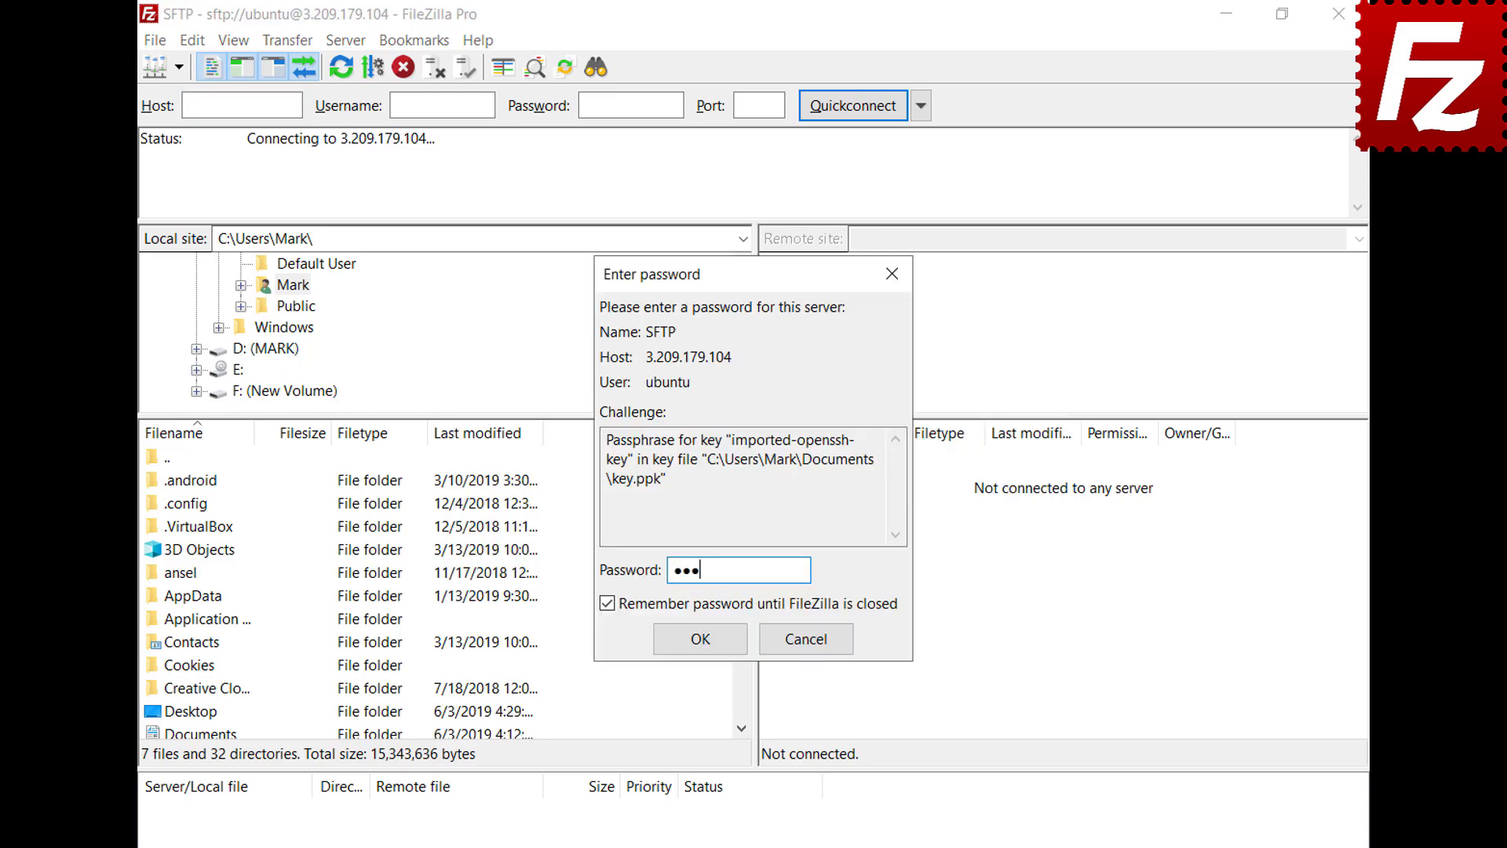
click(700, 639)
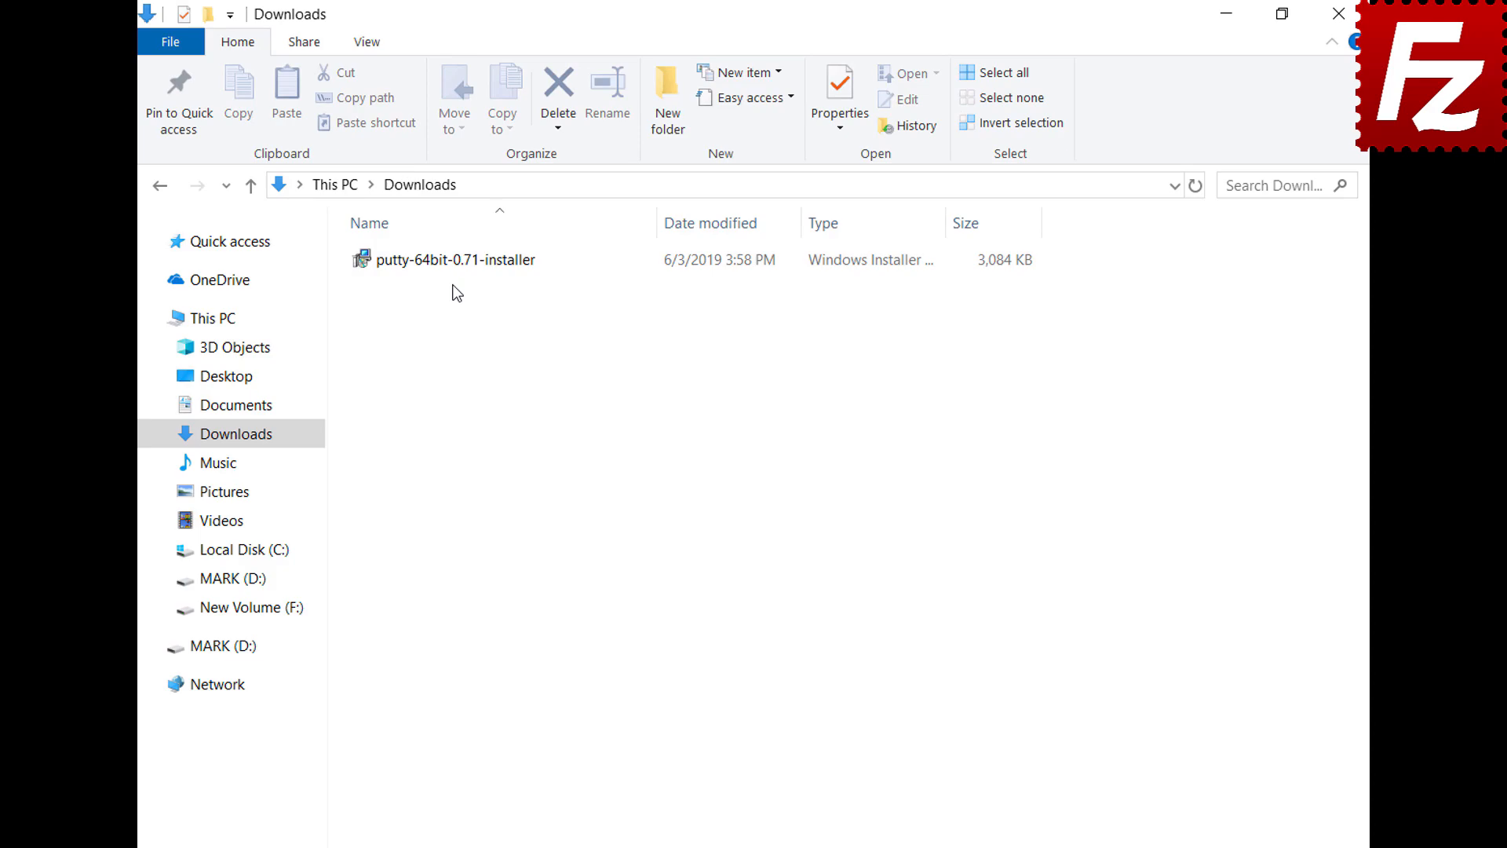
Step: Install PuTTY 0.71 from the Downloads installer with default options, then launch PuTTYgen
double_click(447, 267)
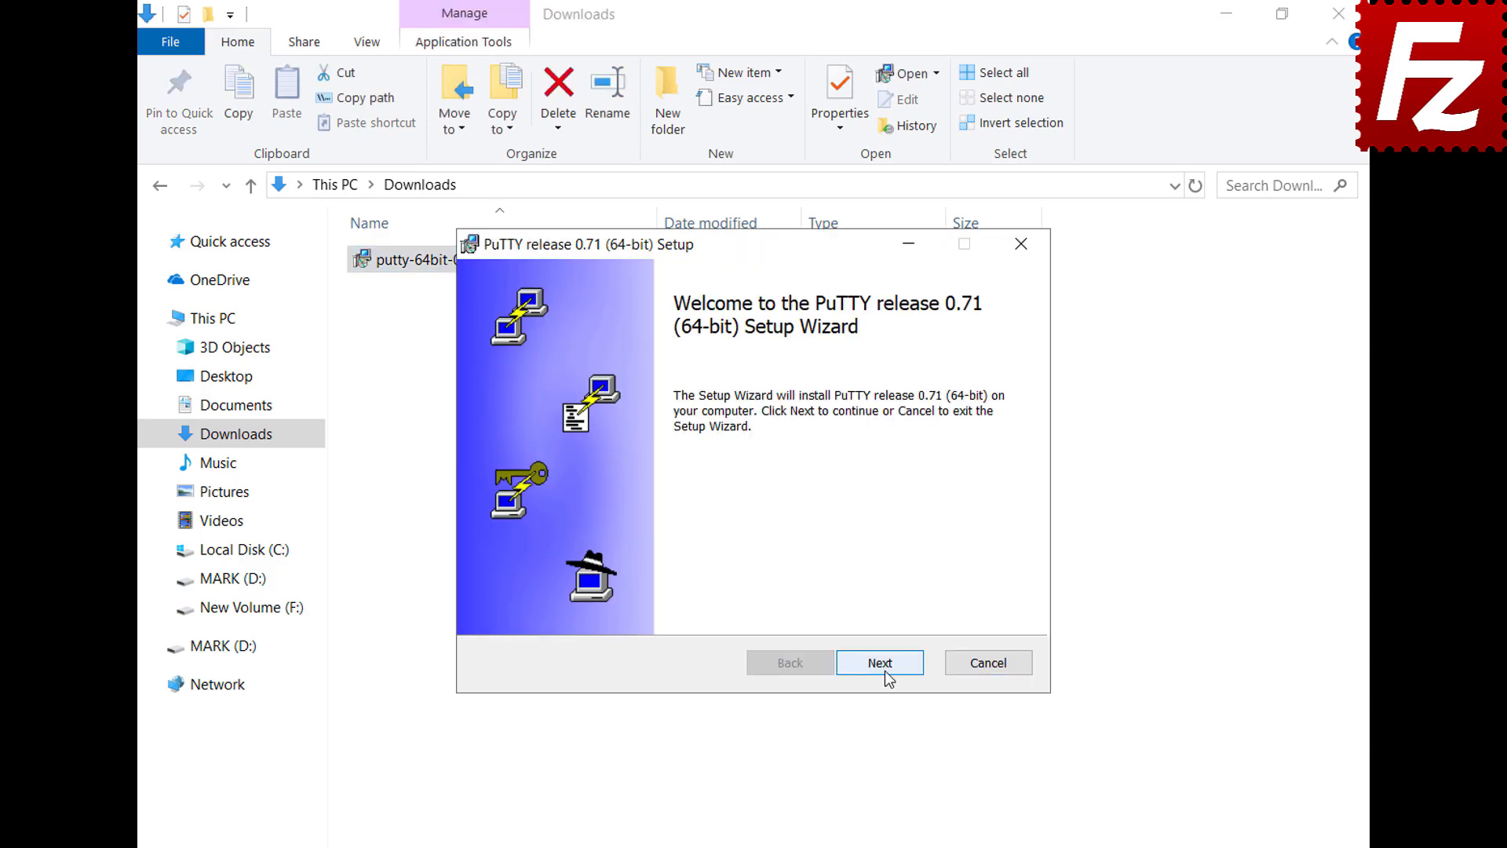
click(880, 663)
click(883, 670)
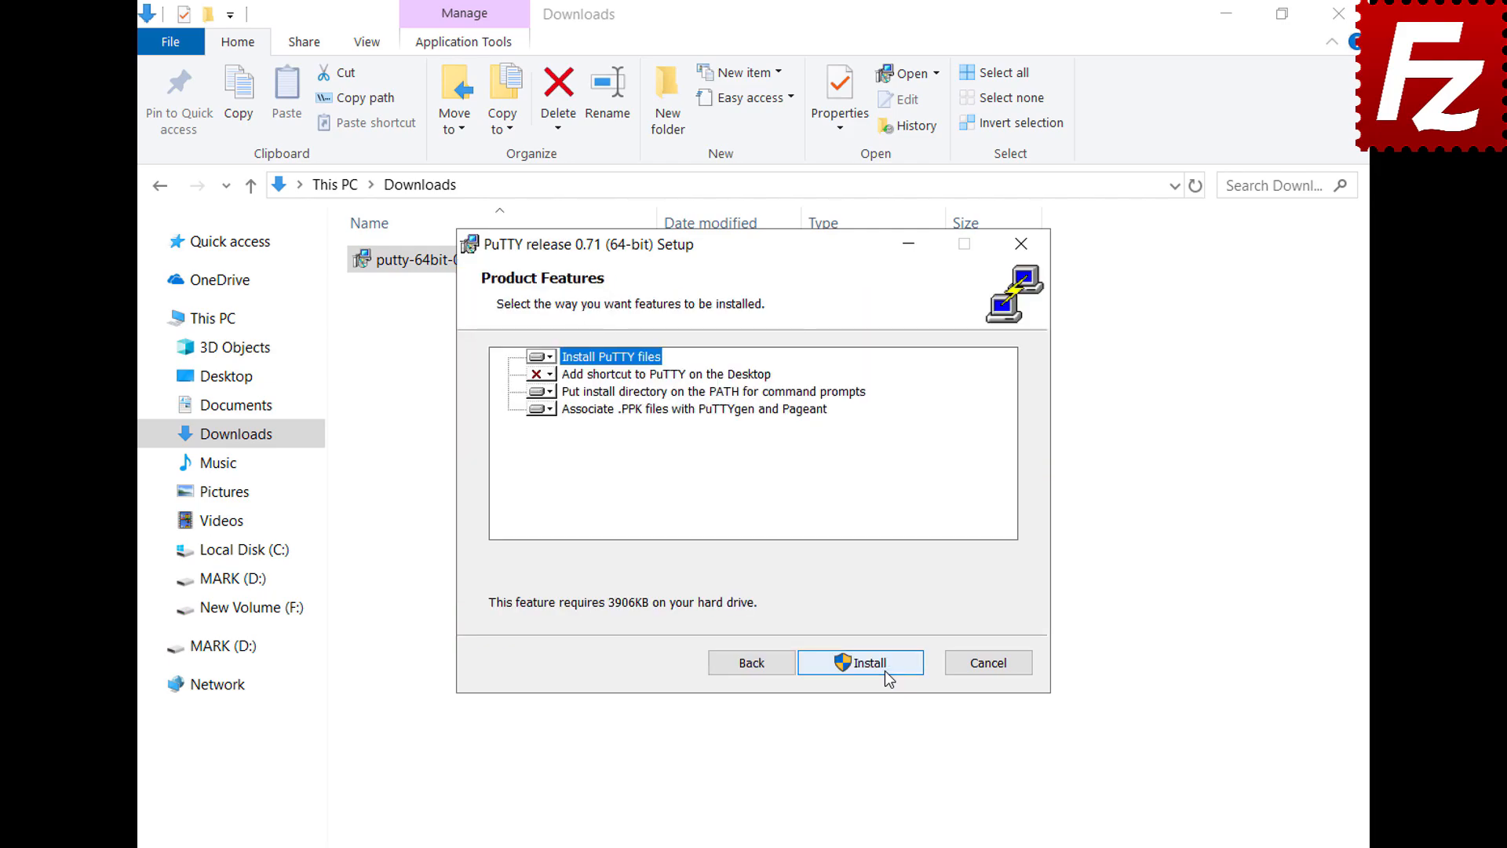
click(884, 671)
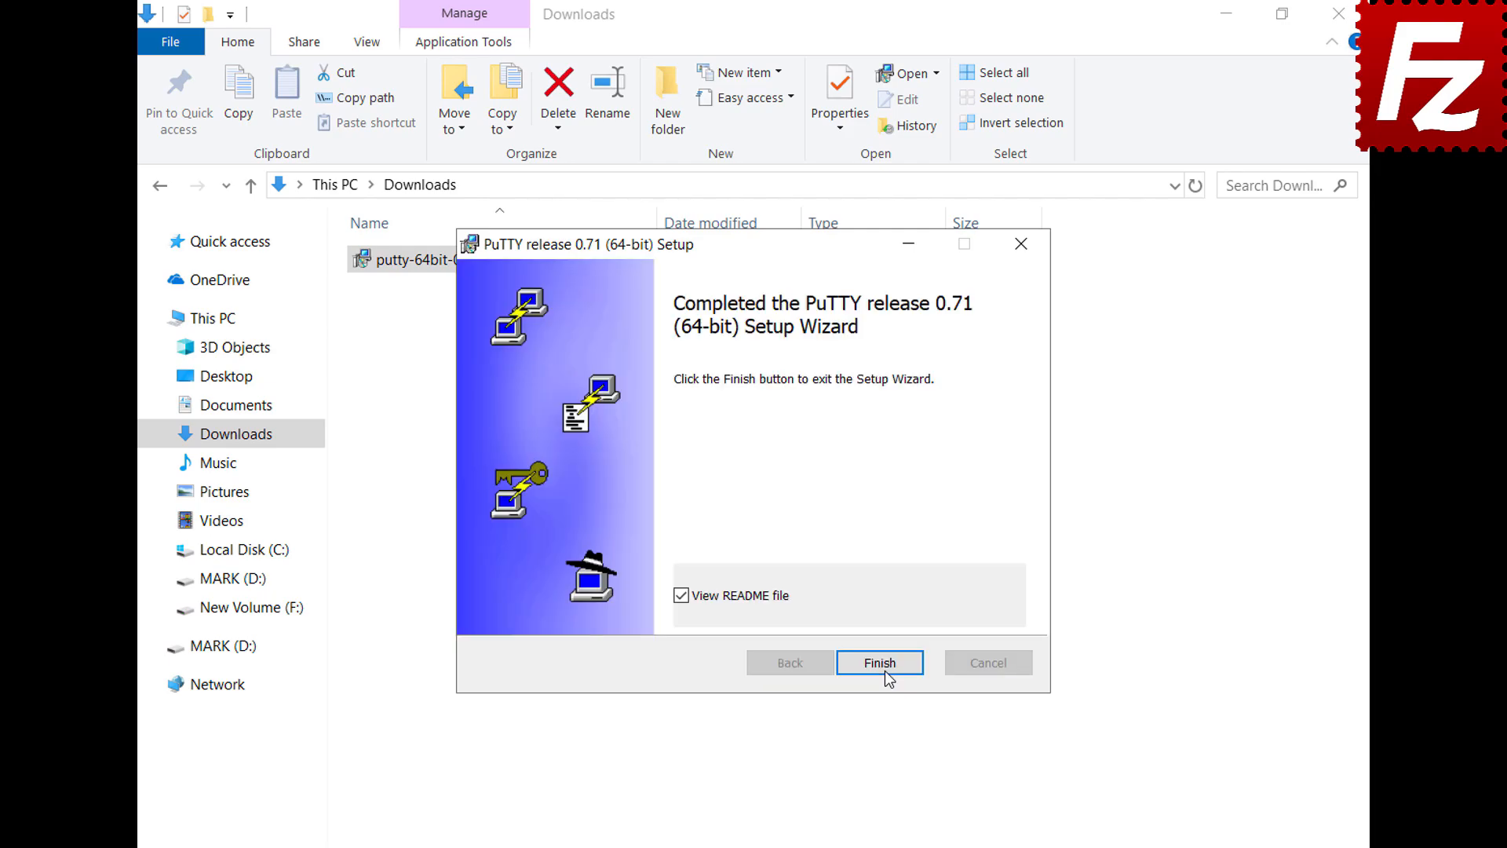
click(884, 670)
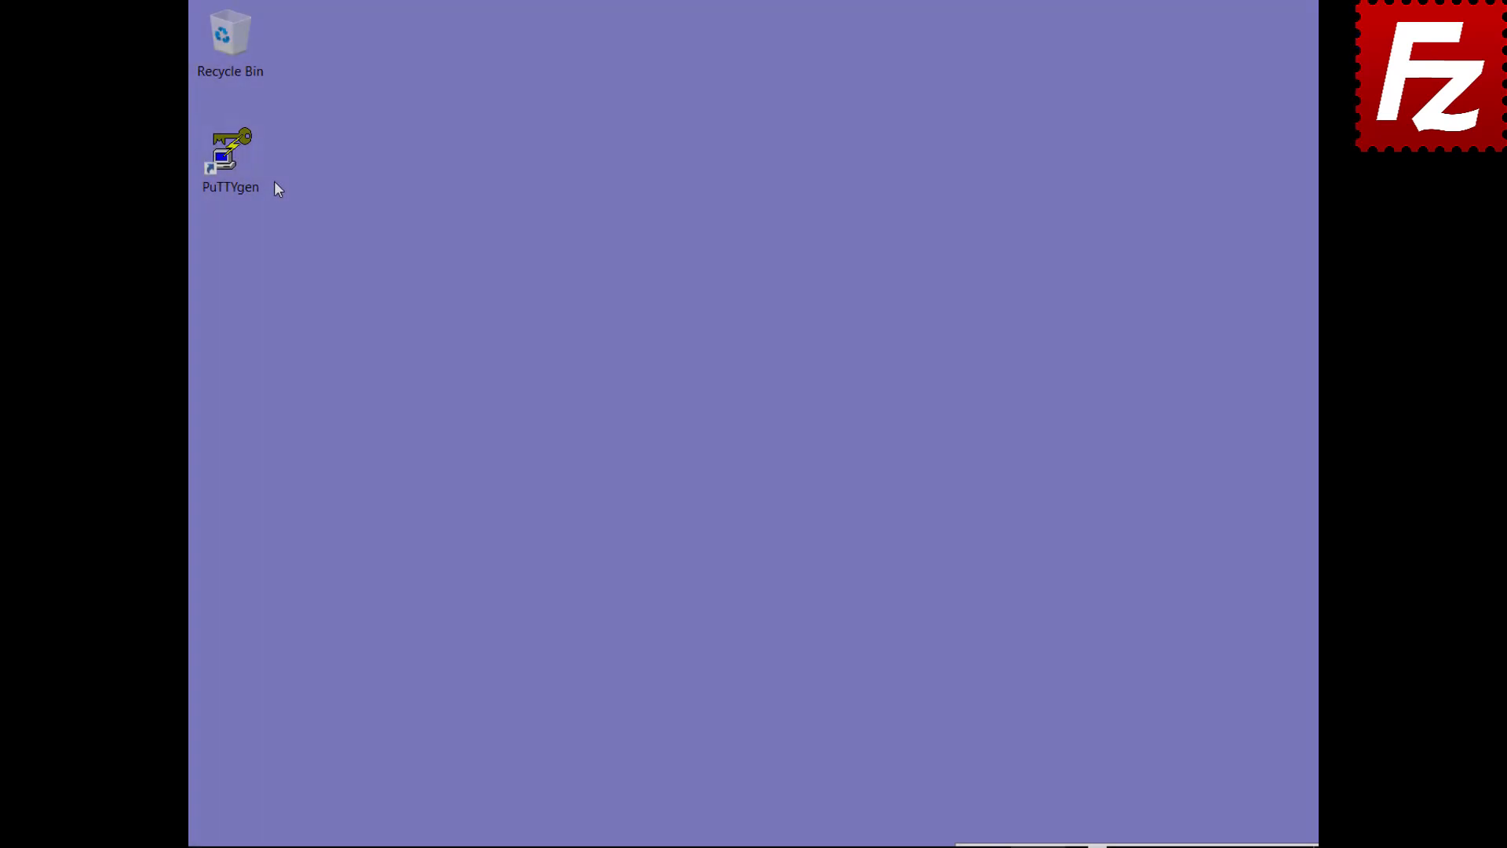
double_click(250, 183)
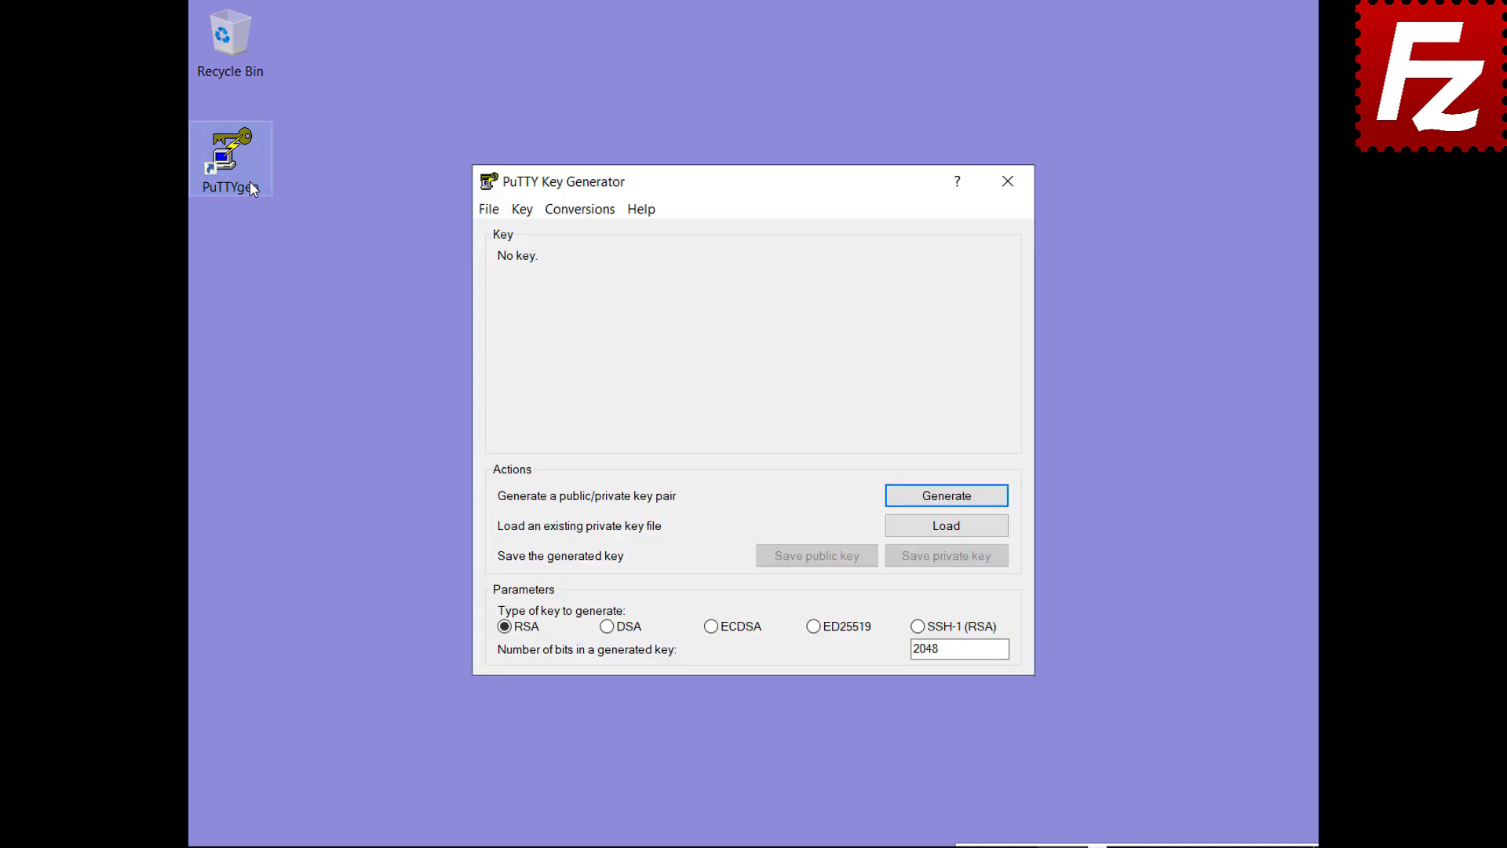
Step: Import the OpenSSH key from Documents with its passphrase and save it as key.ppk
click(580, 213)
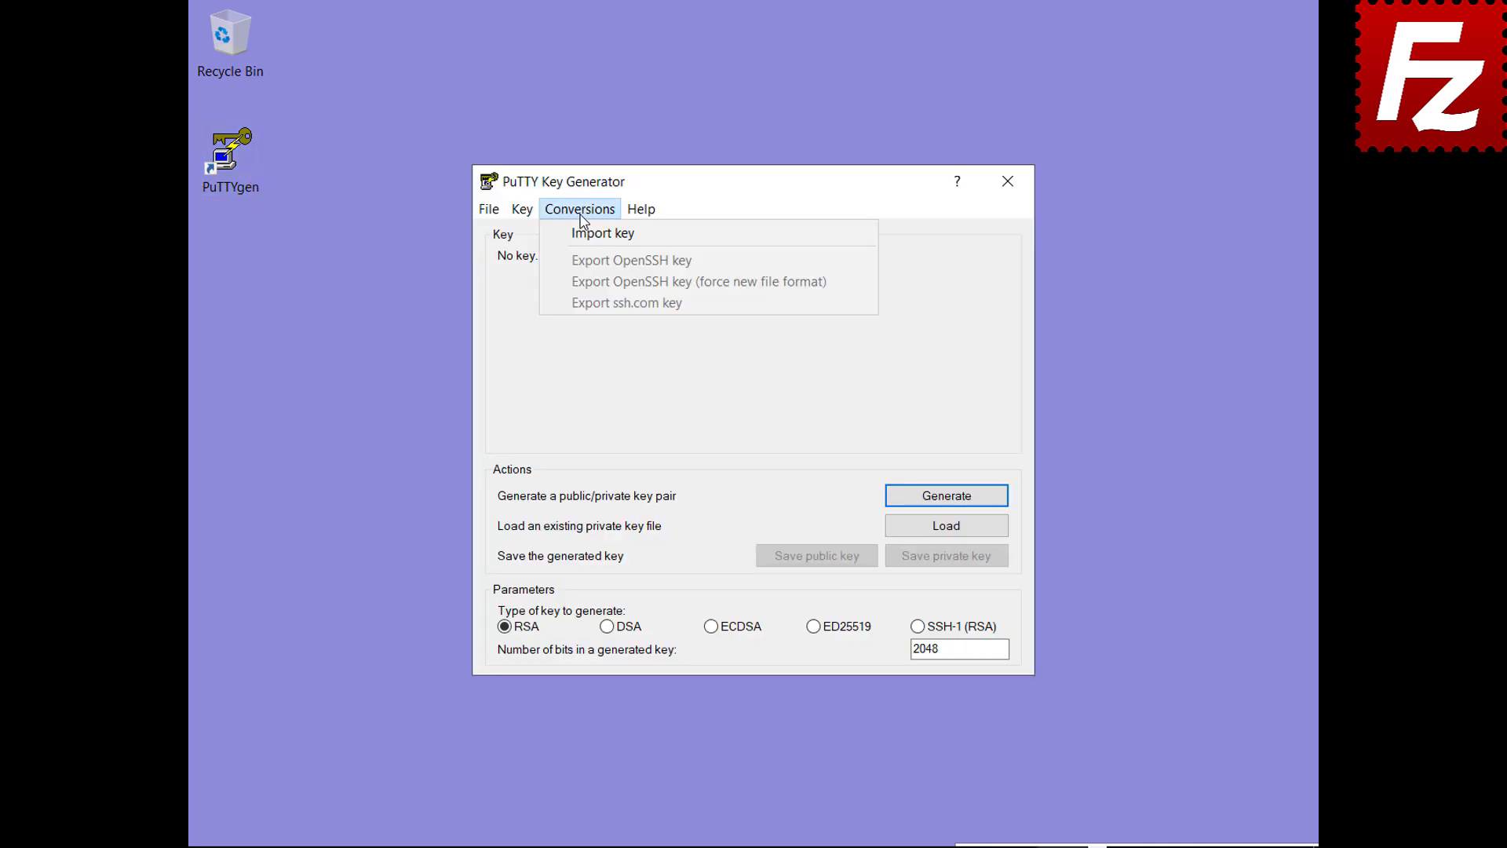
click(580, 233)
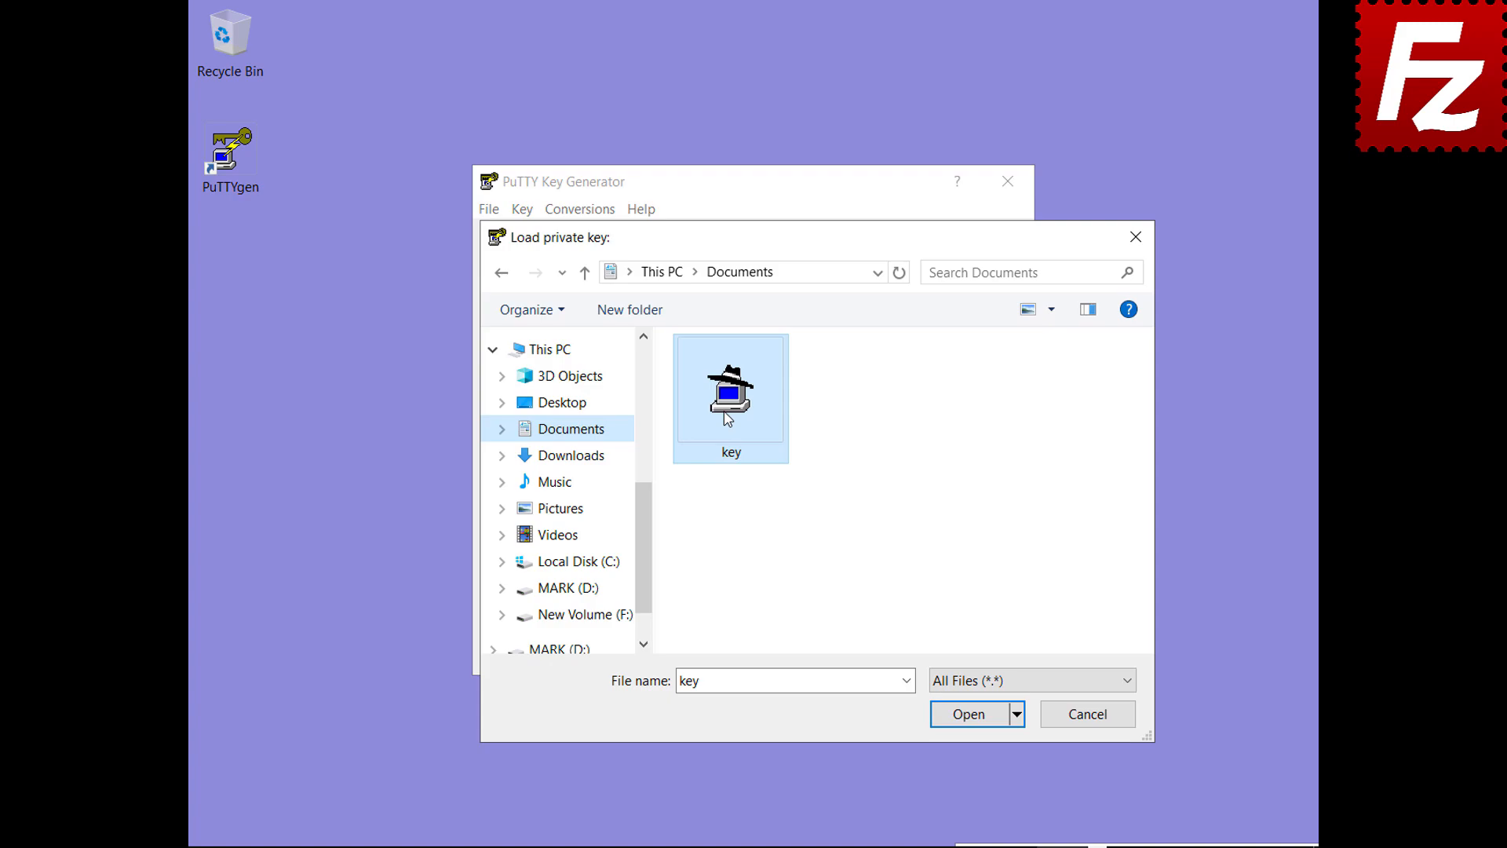
double_click(728, 419)
text(•••••)
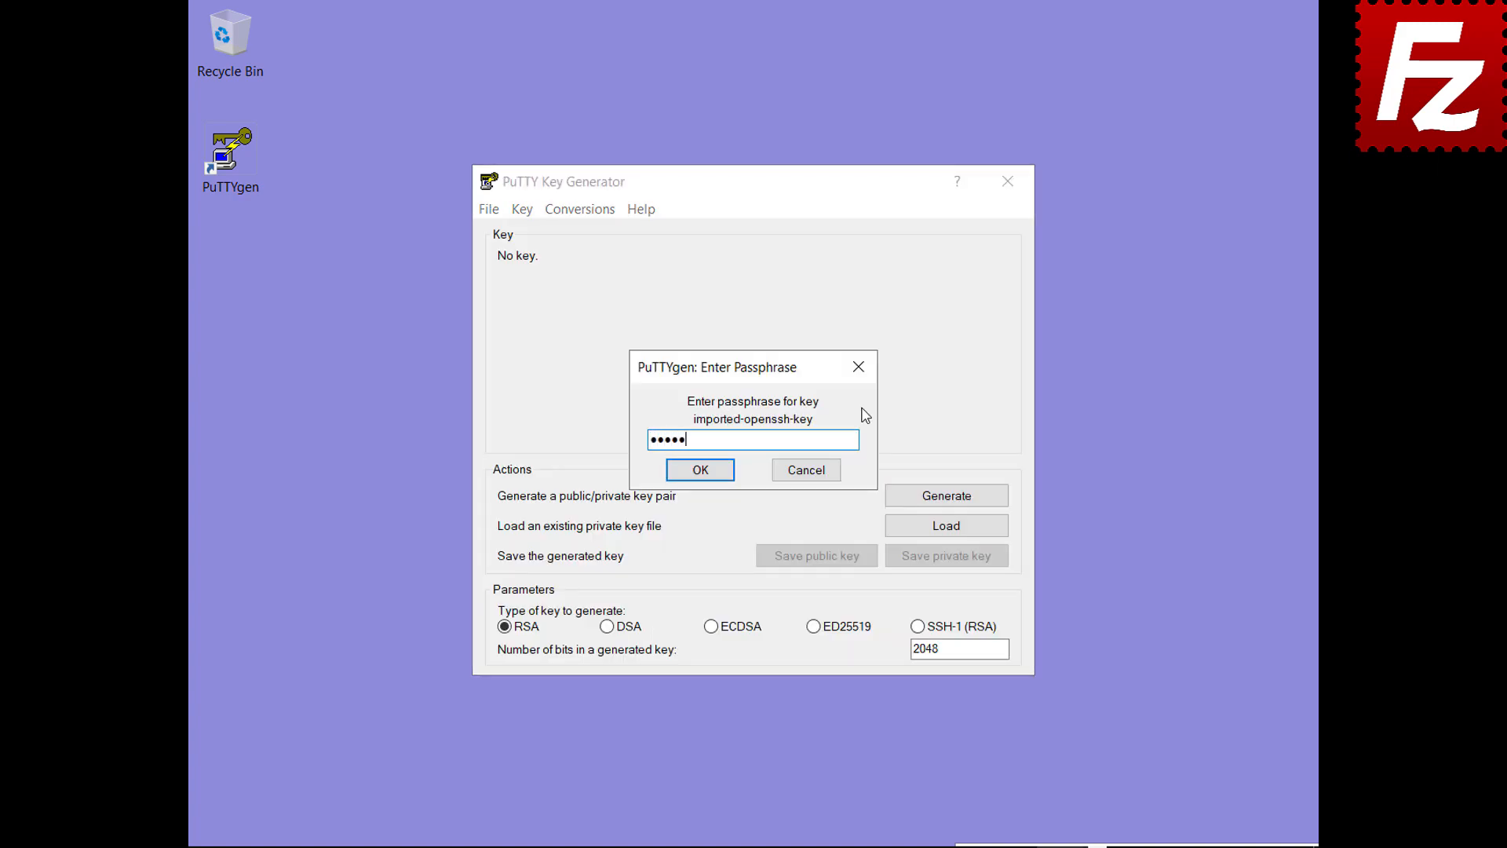
click(697, 471)
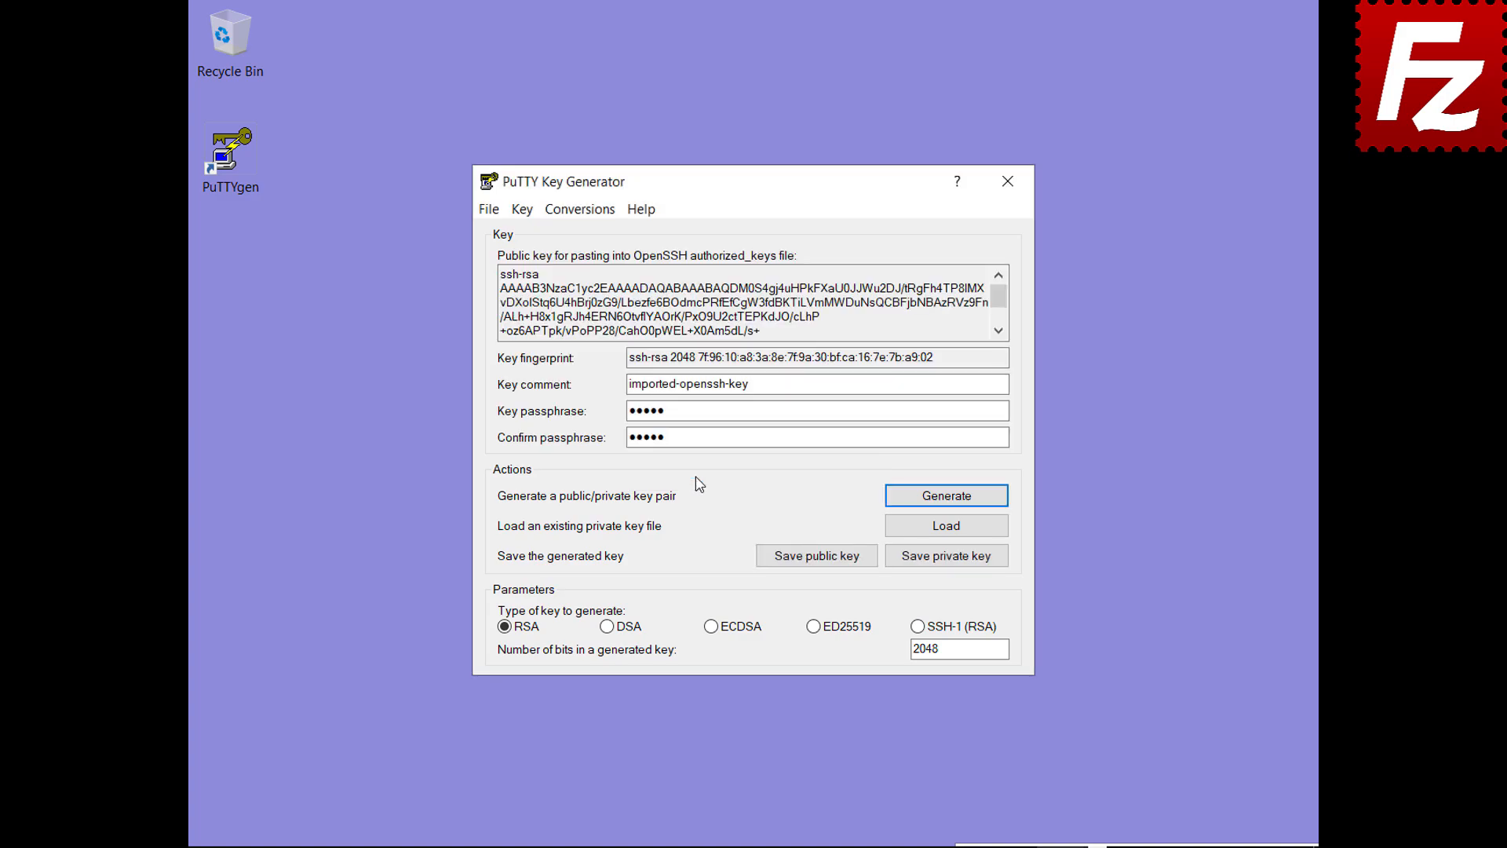
click(946, 559)
text(key.ppk)
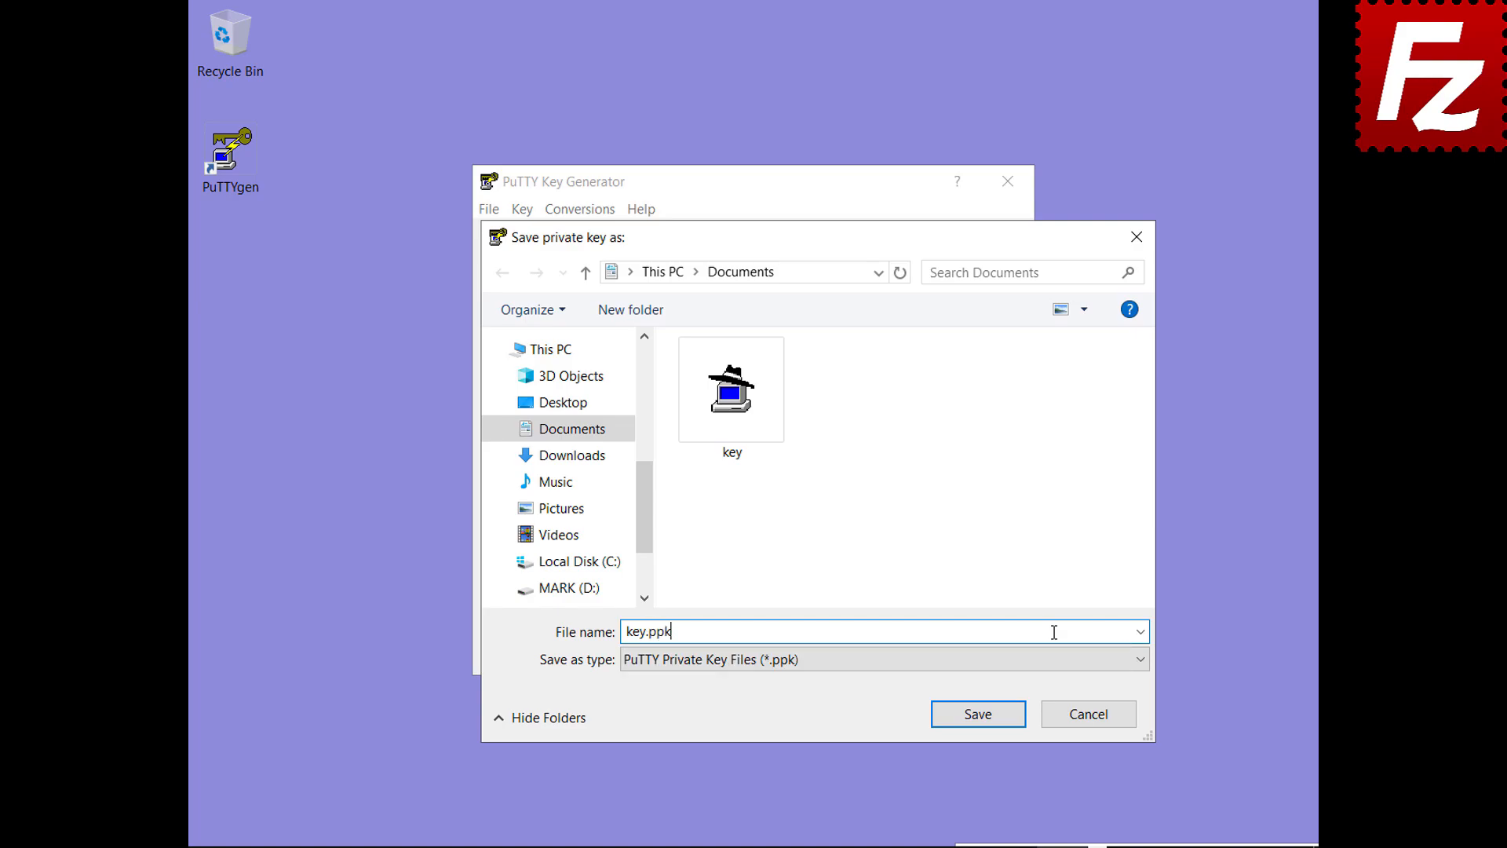
Step: Finish saving key.ppk, start Pageant and add the key with its passphrase
click(981, 716)
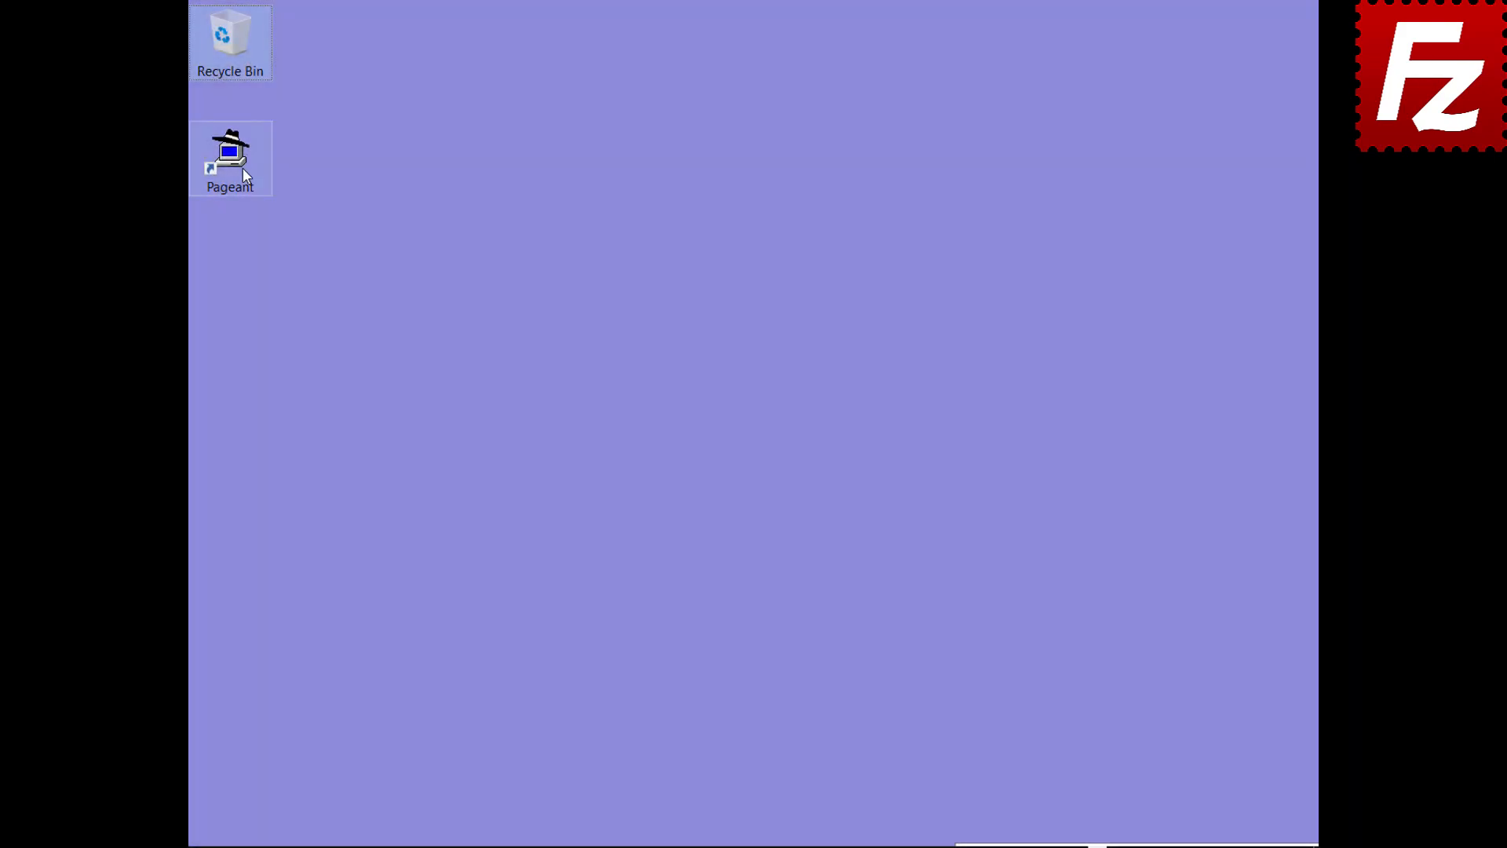
click(242, 167)
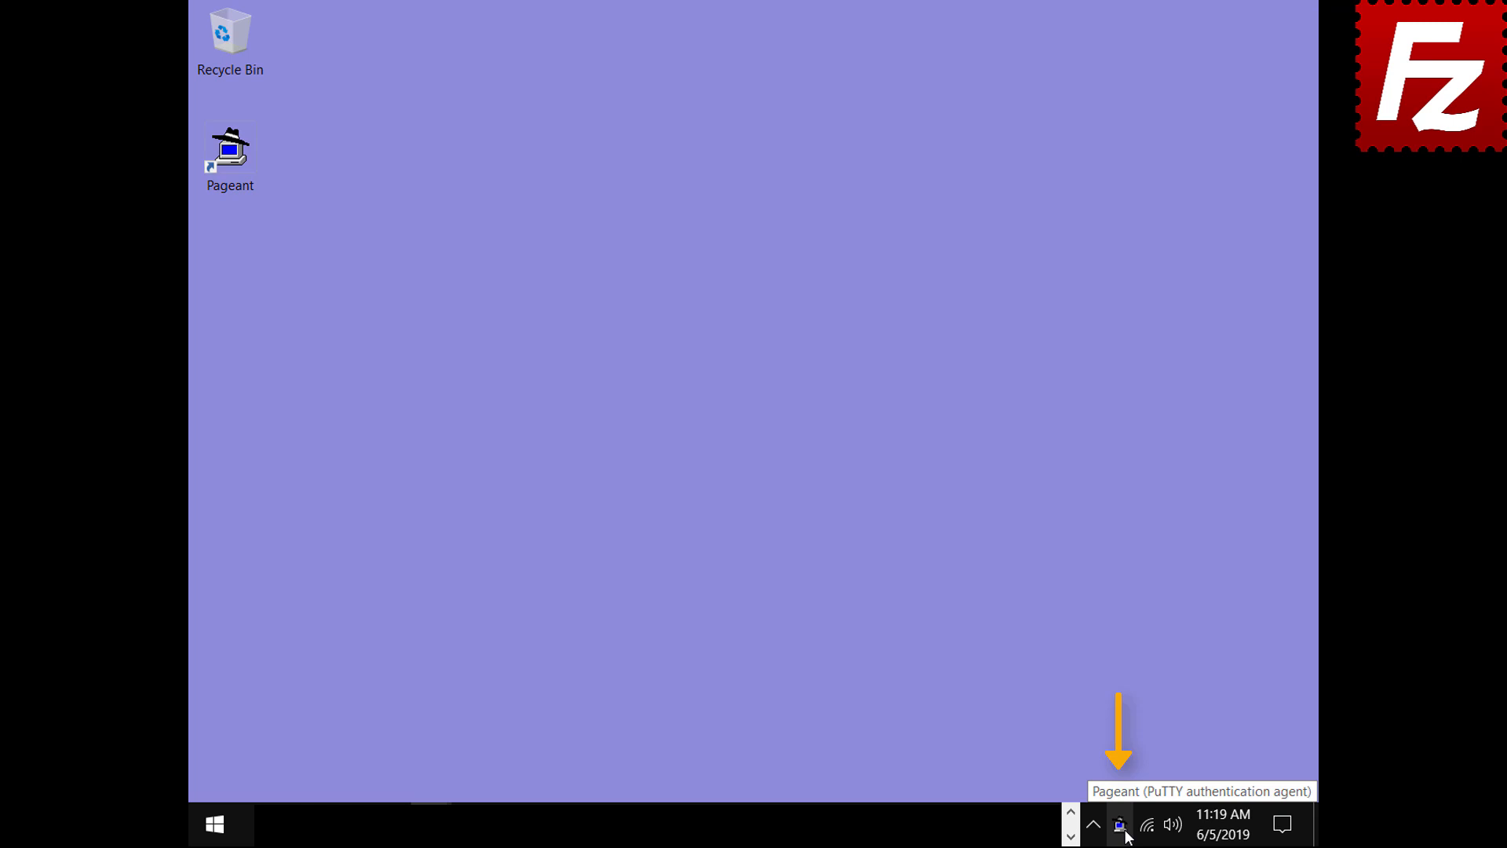
double_click(1123, 828)
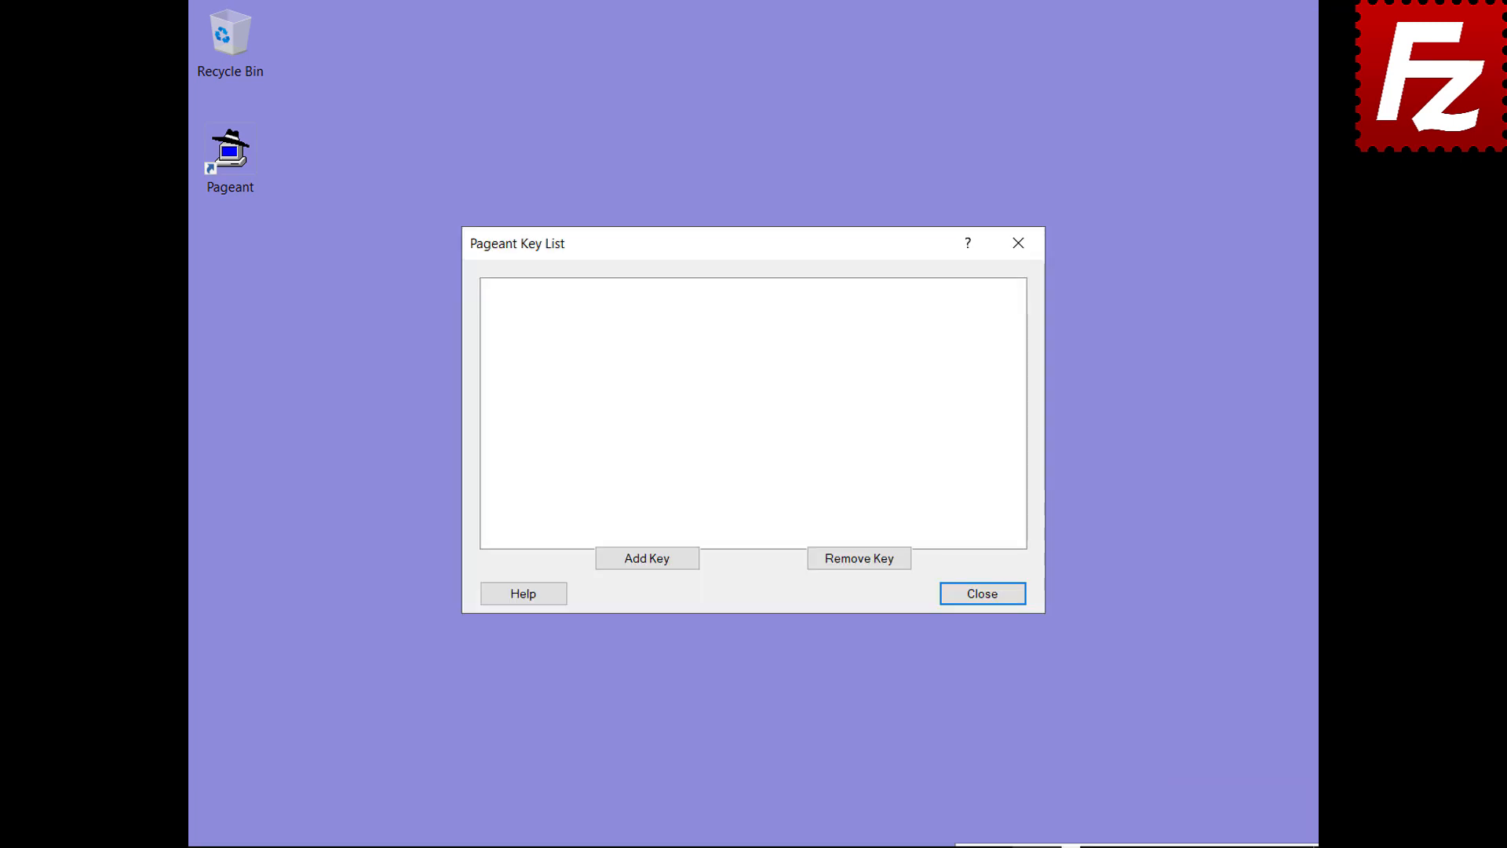
click(649, 564)
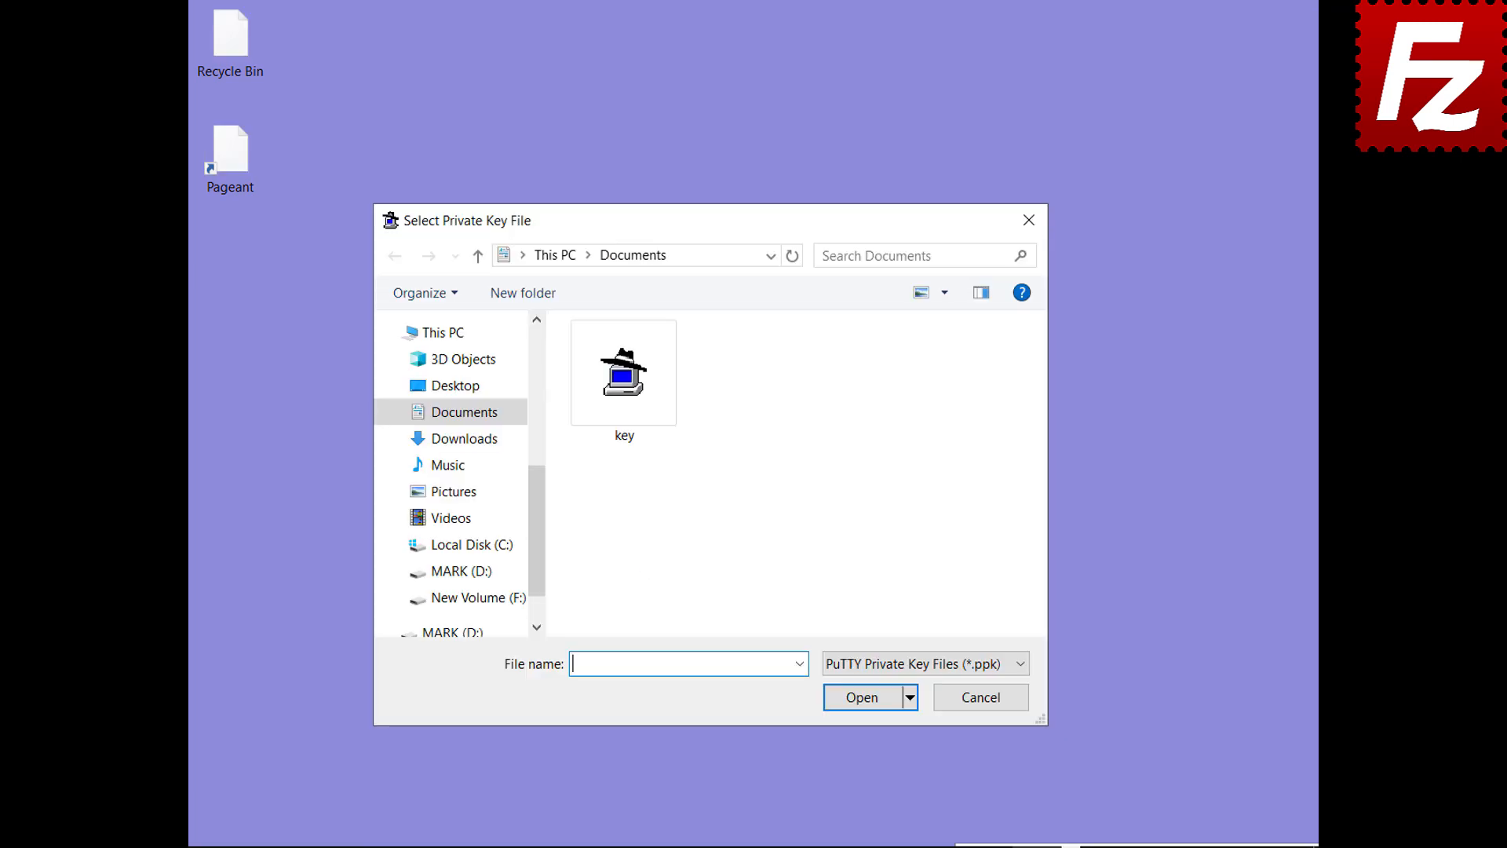
double_click(626, 436)
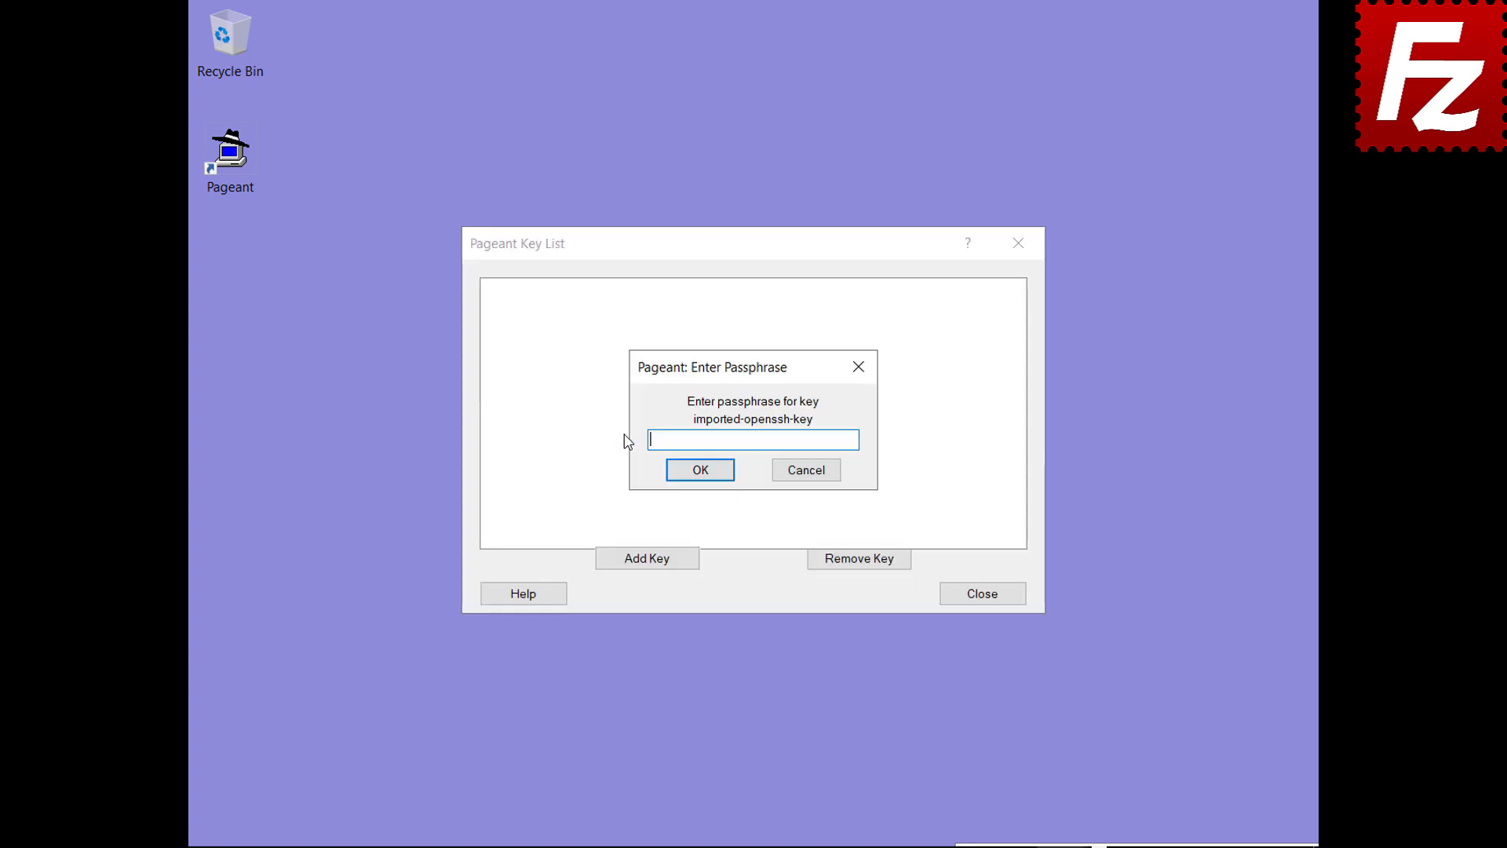
text(******)
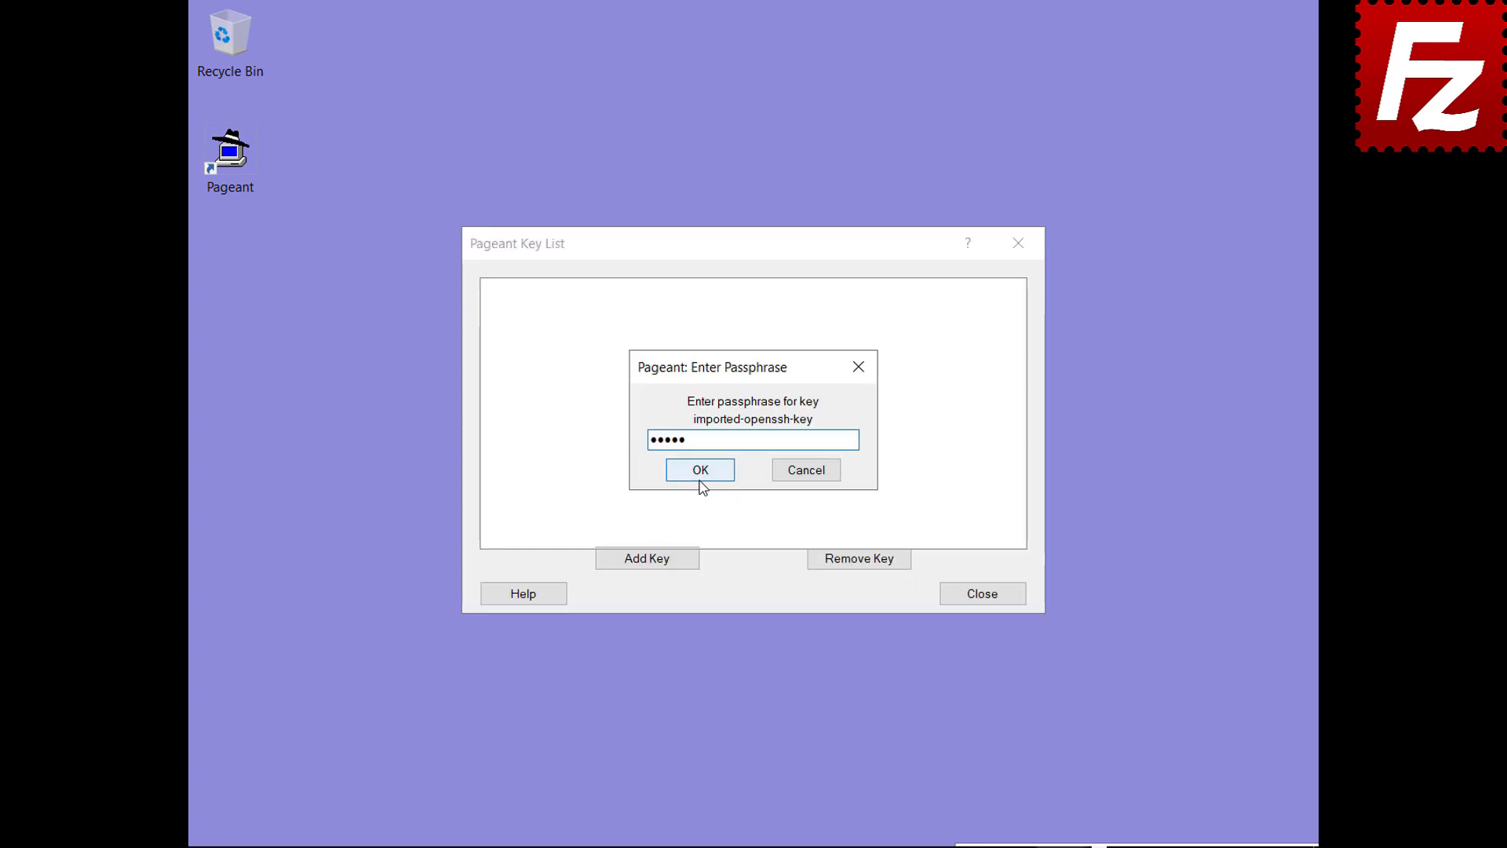
click(700, 471)
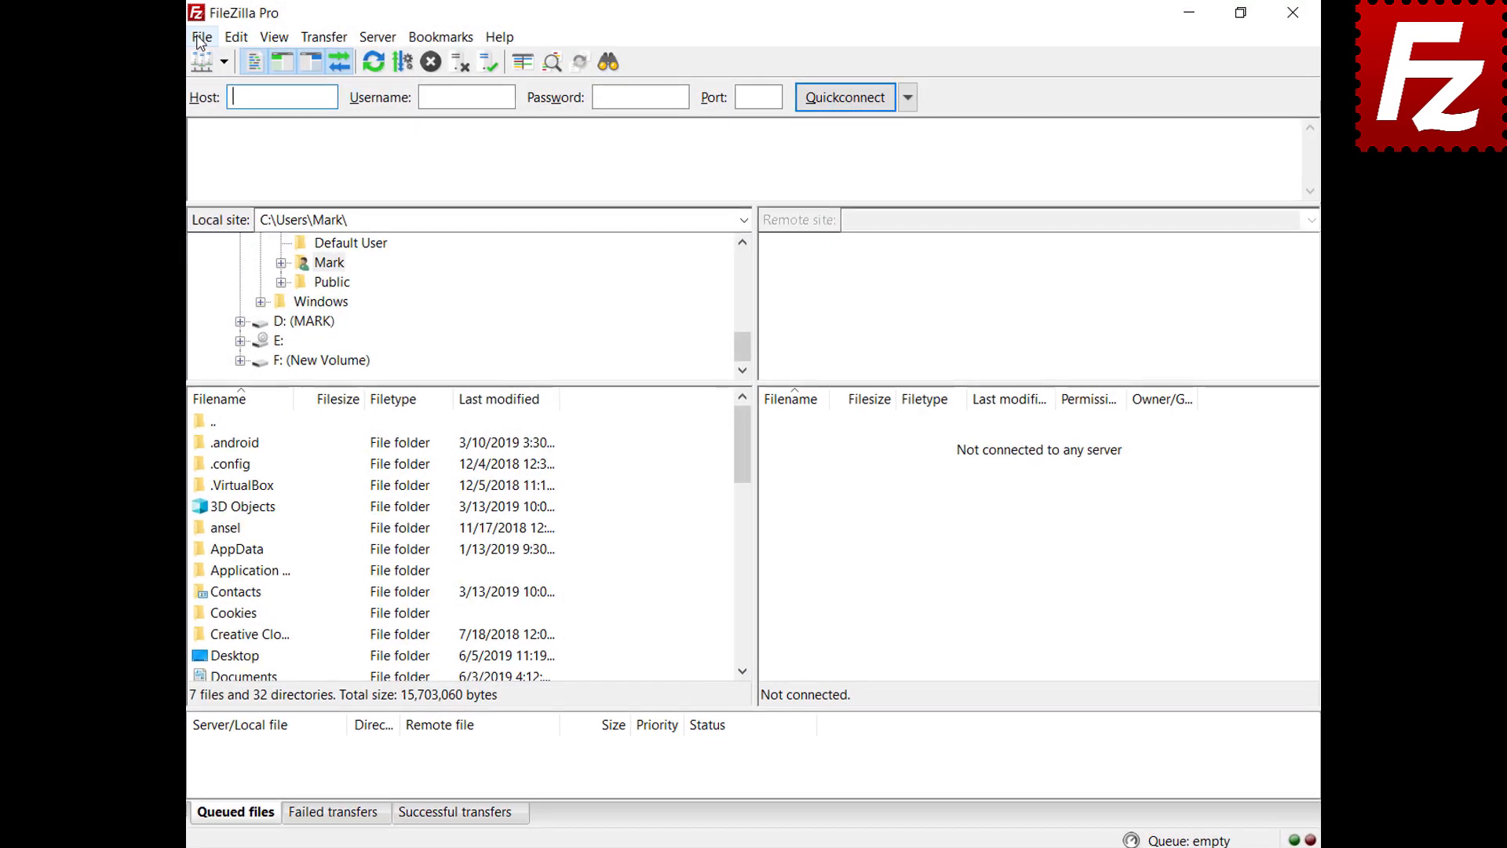
Step: Switch the saved SFTP site's logon type from Key file to Normal and connect to 3.209.179.104
click(200, 35)
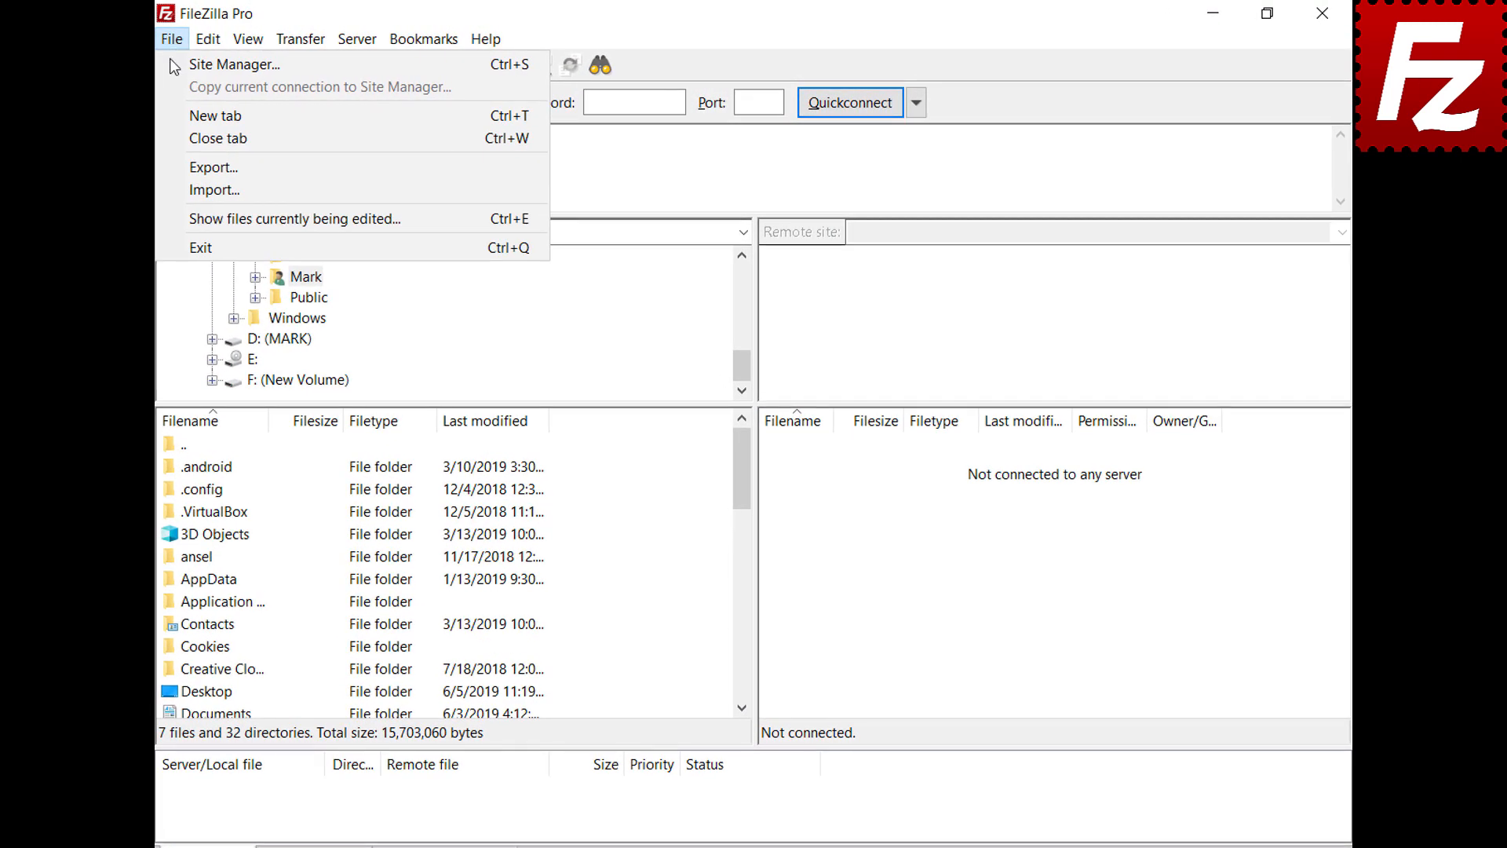
click(173, 65)
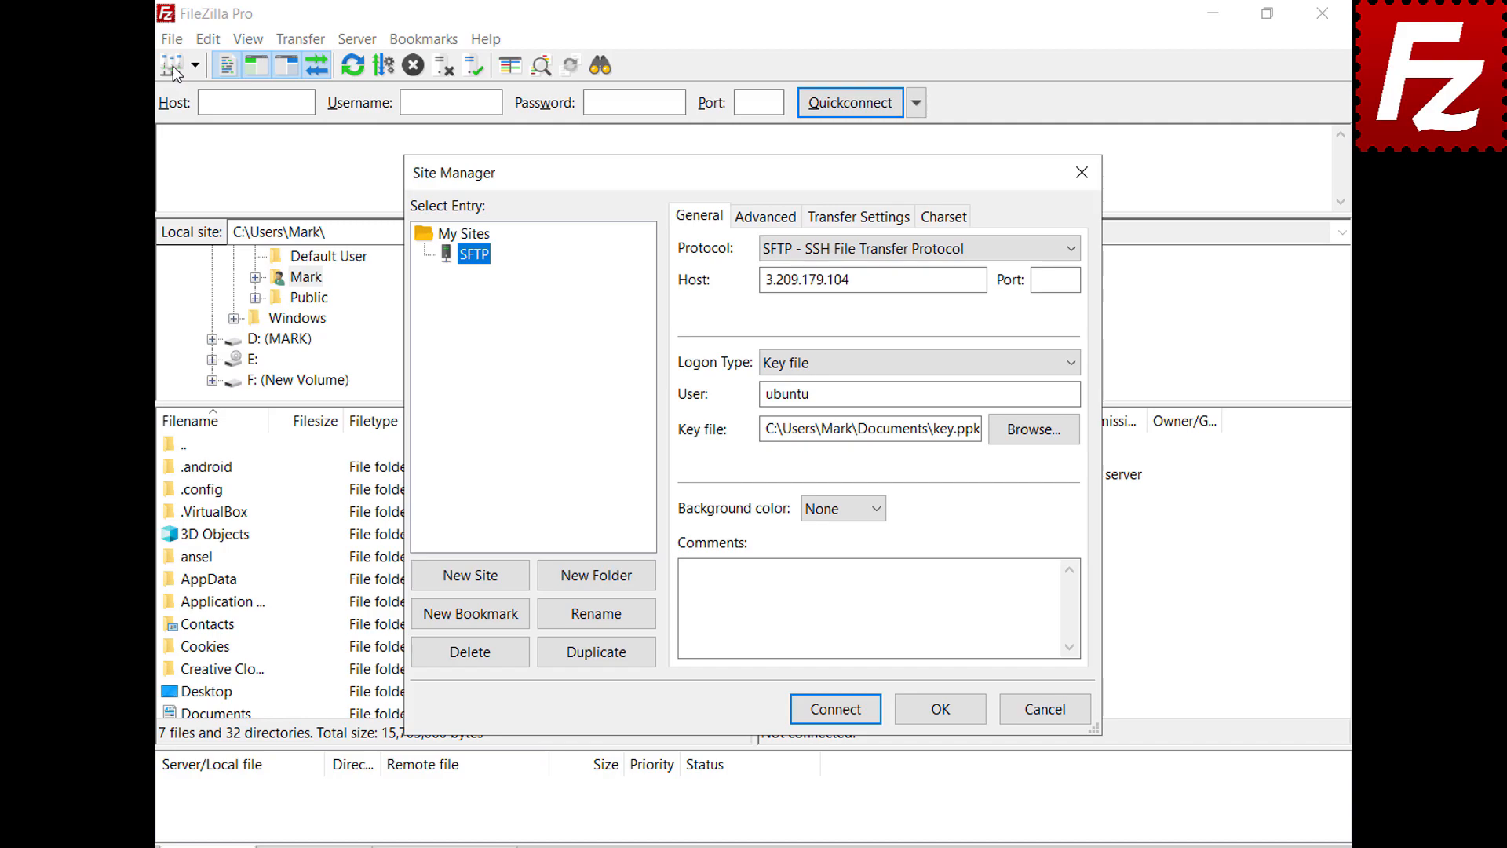
click(1072, 361)
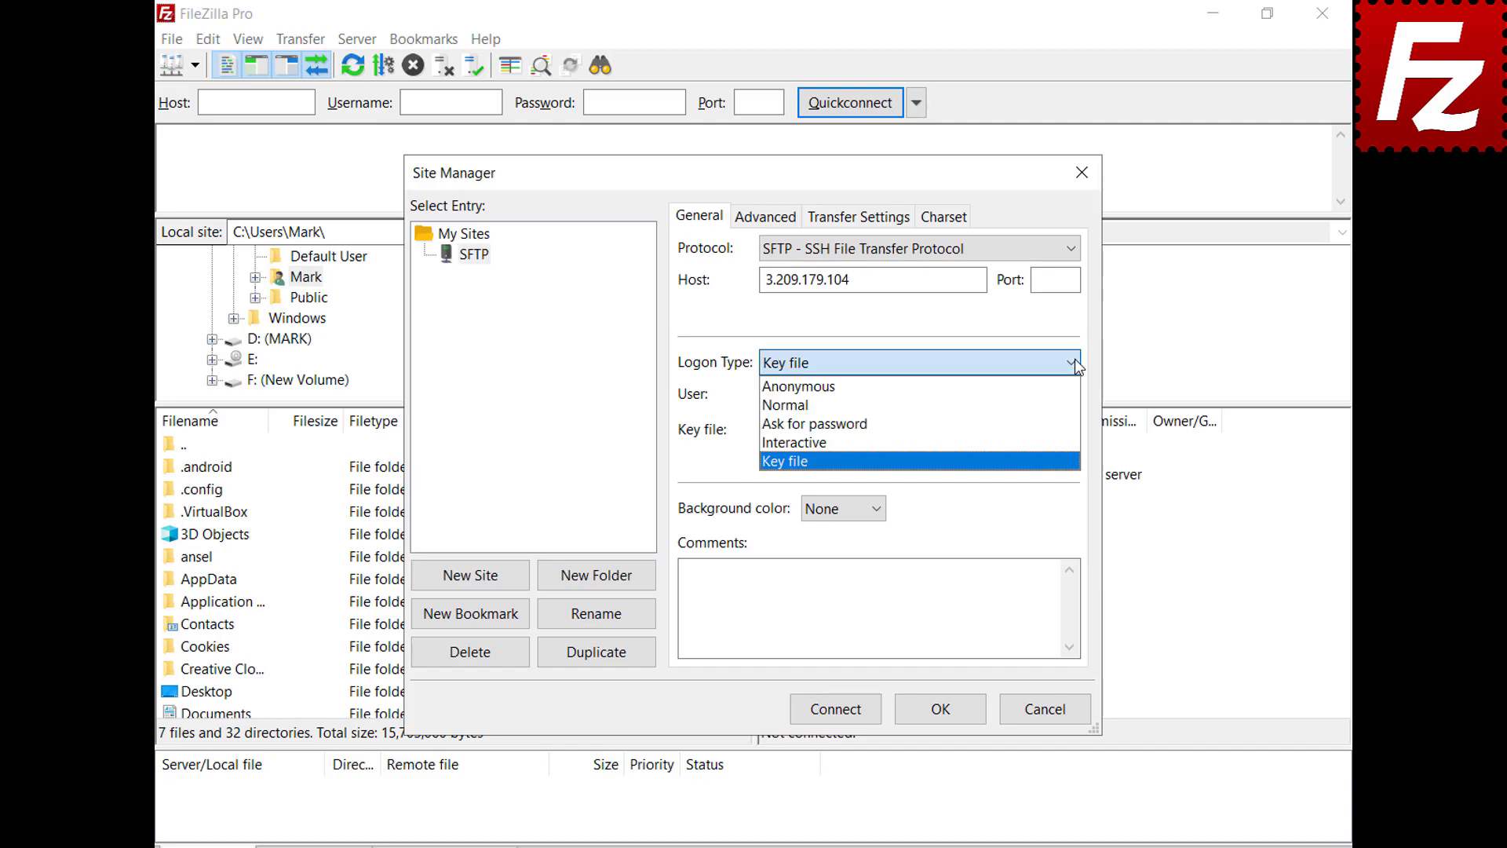
click(1070, 405)
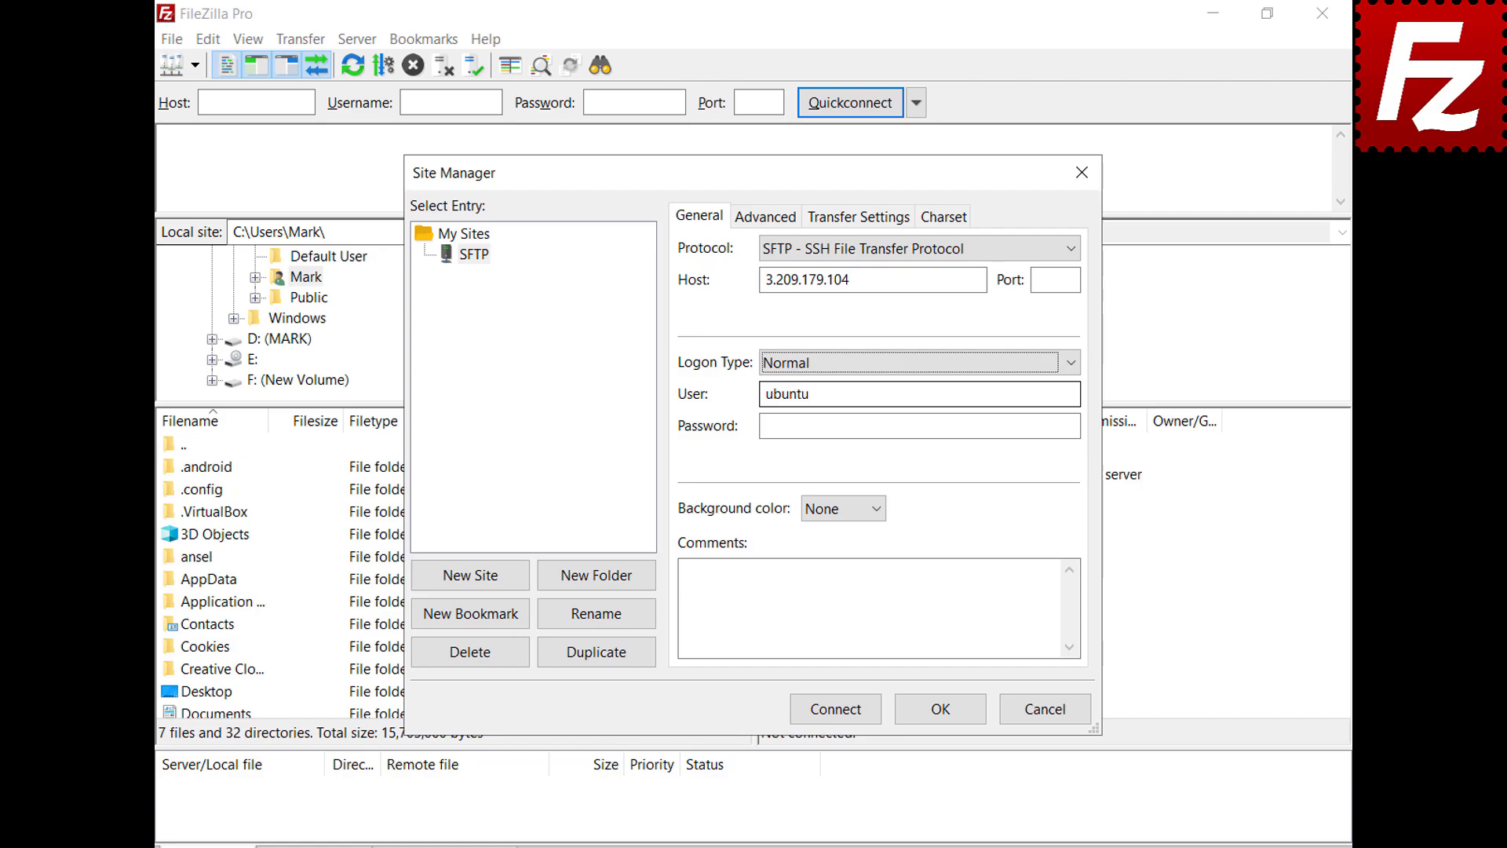
click(839, 711)
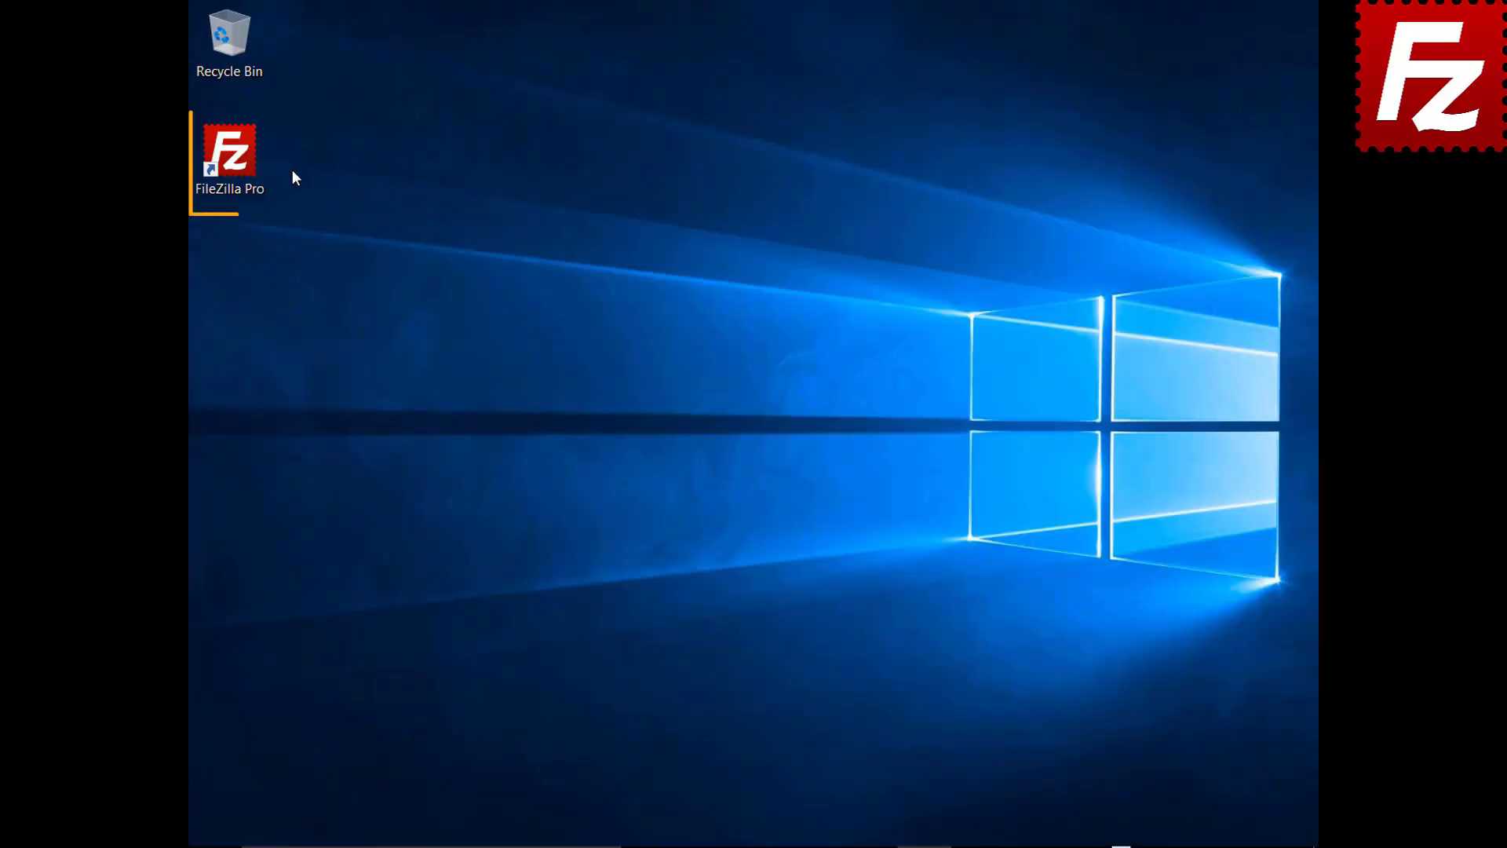
Step: Launch FileZilla Pro and open Edit > Settings at the Transfers > FTP: File Types page
double_click(239, 162)
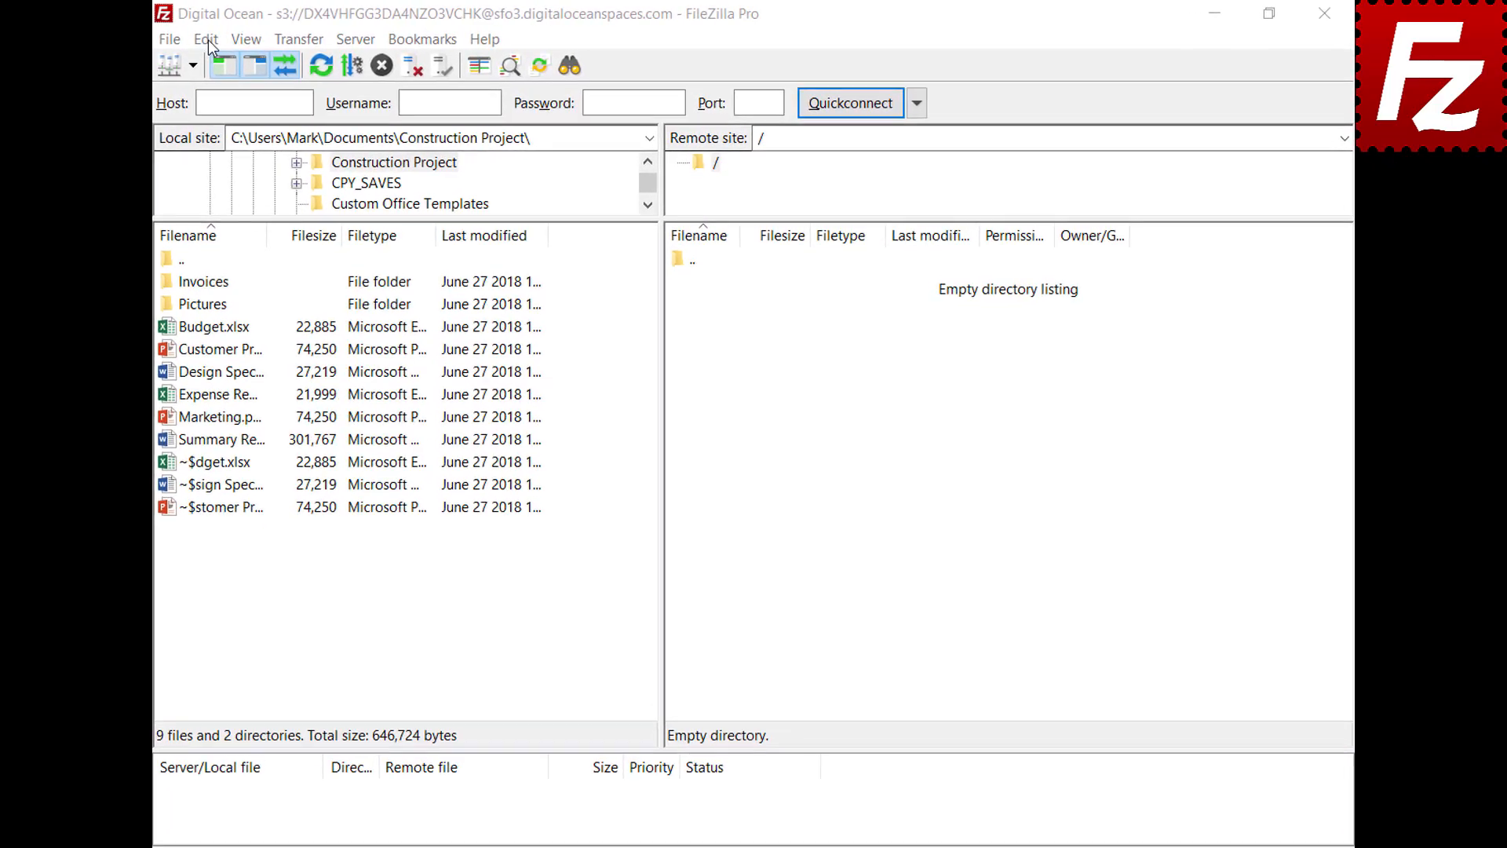
click(207, 41)
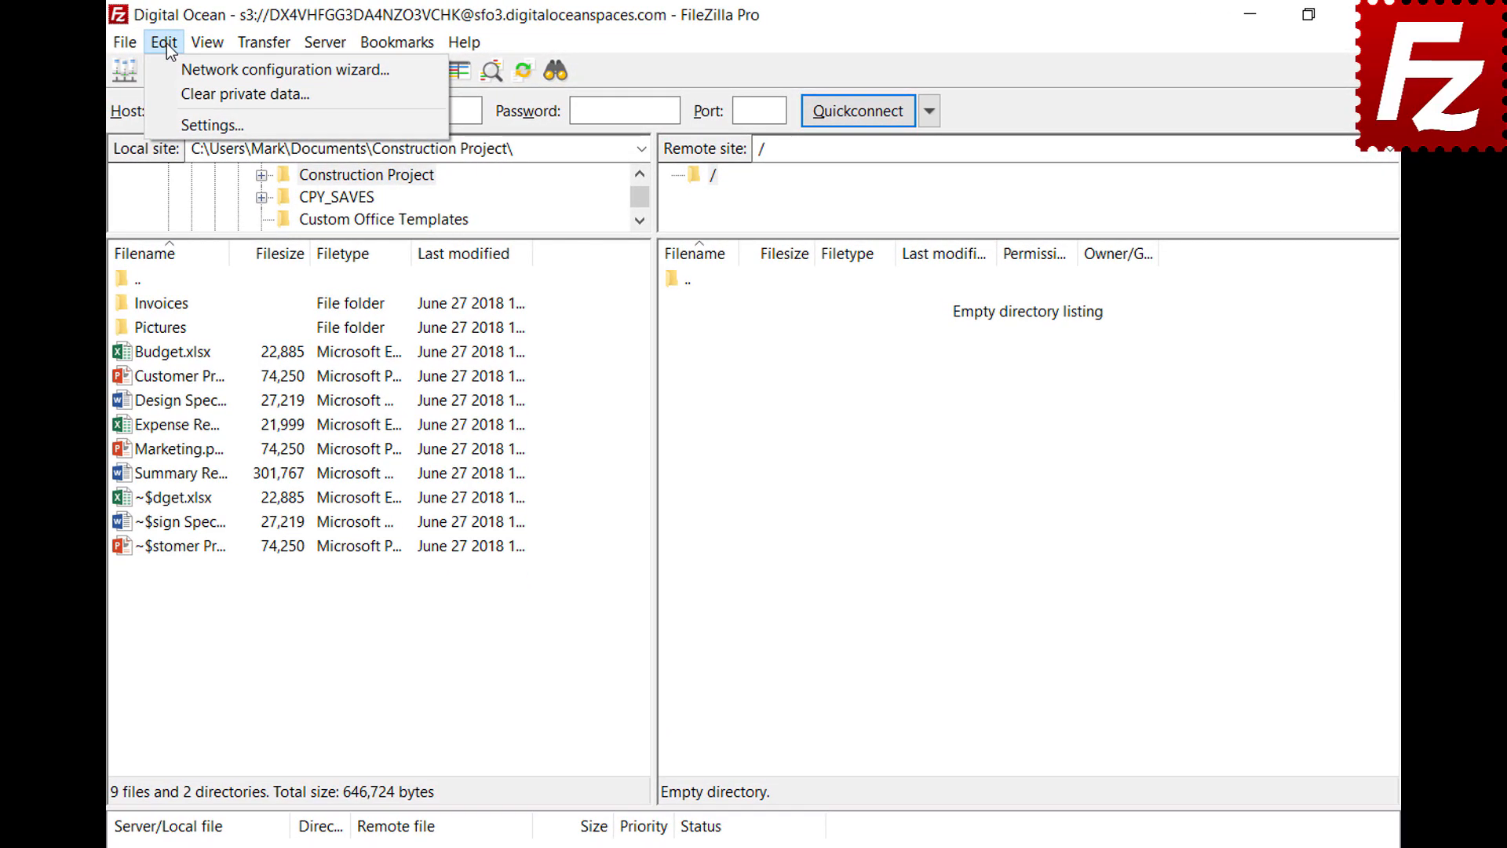
click(177, 124)
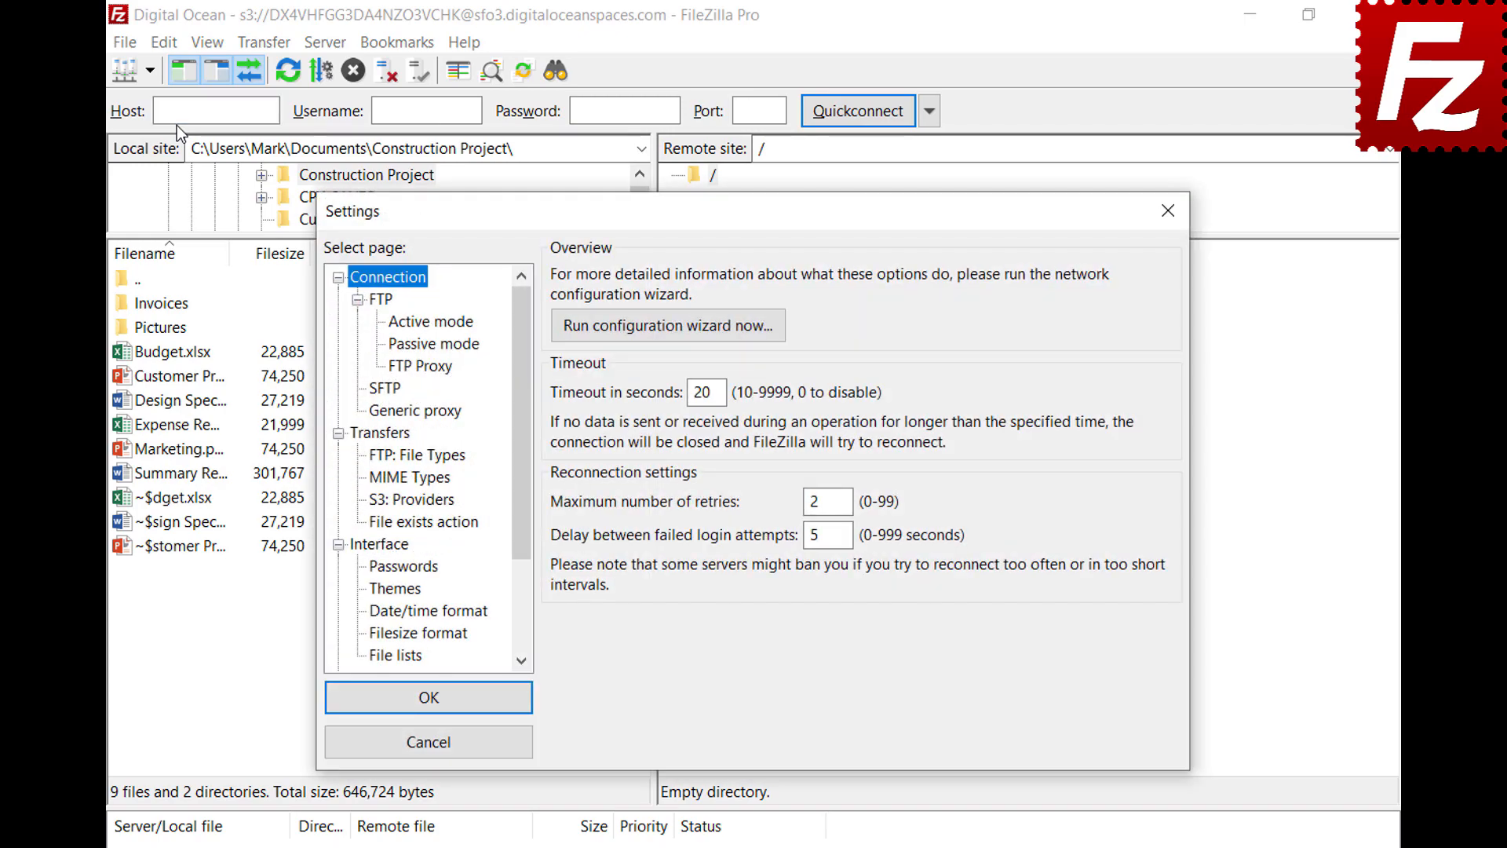
click(374, 462)
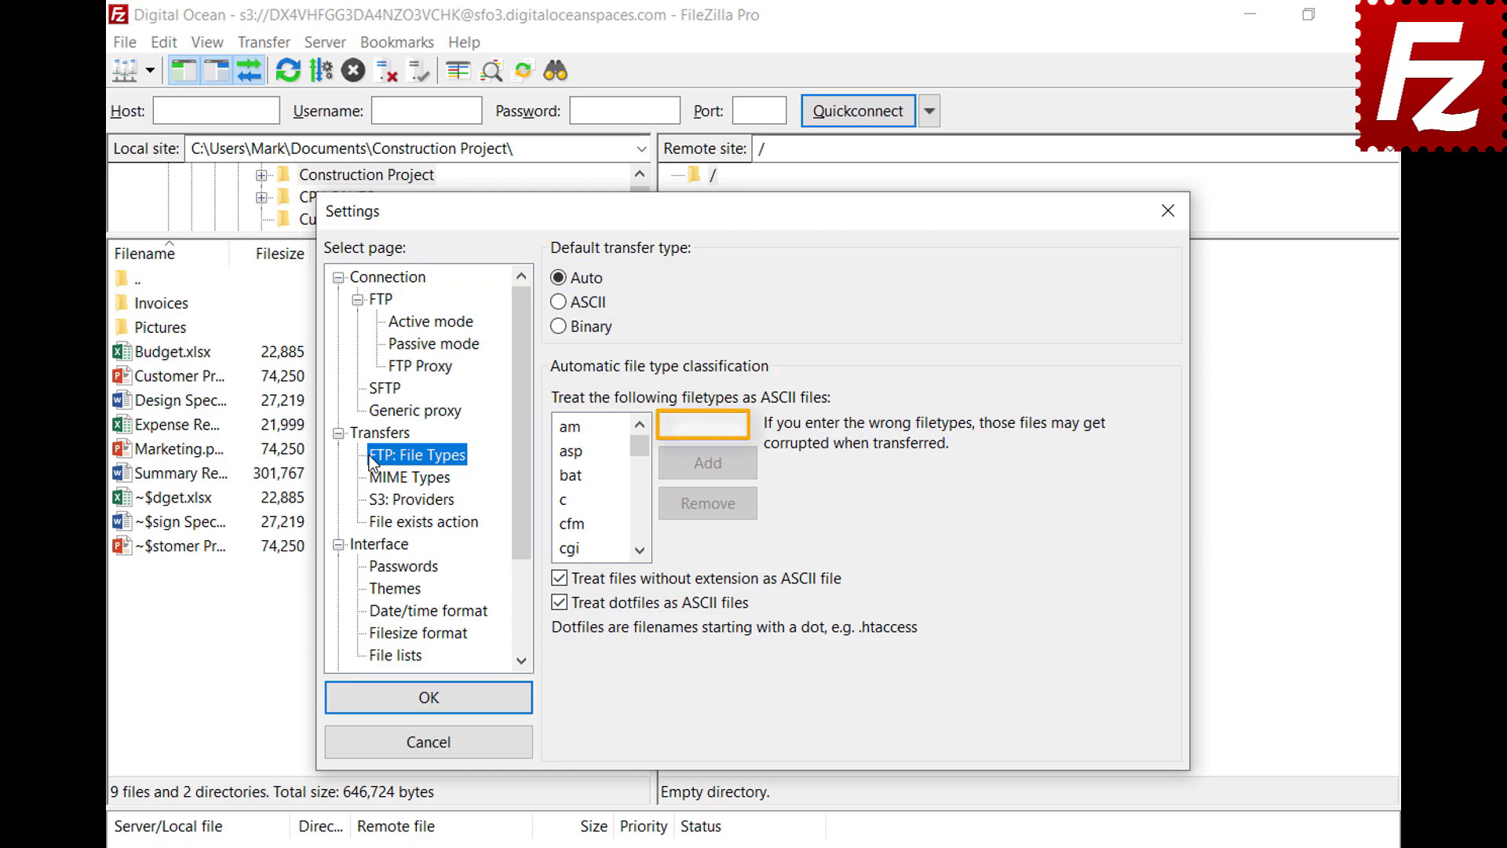
Step: Add json to the ASCII filetypes list, confirm it is listed, and save the settings
click(701, 425)
text(json)
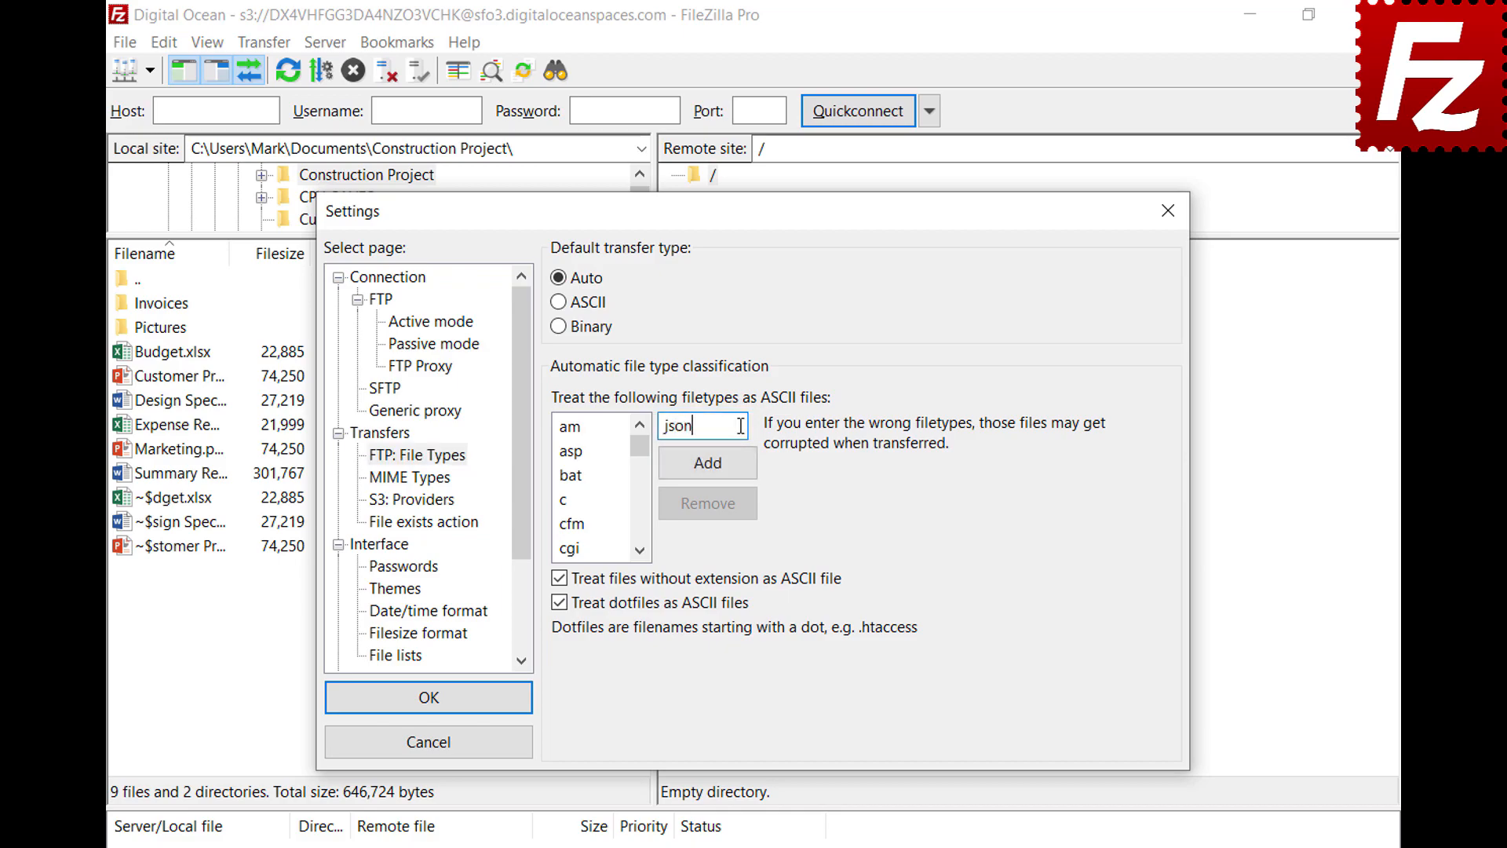
click(708, 473)
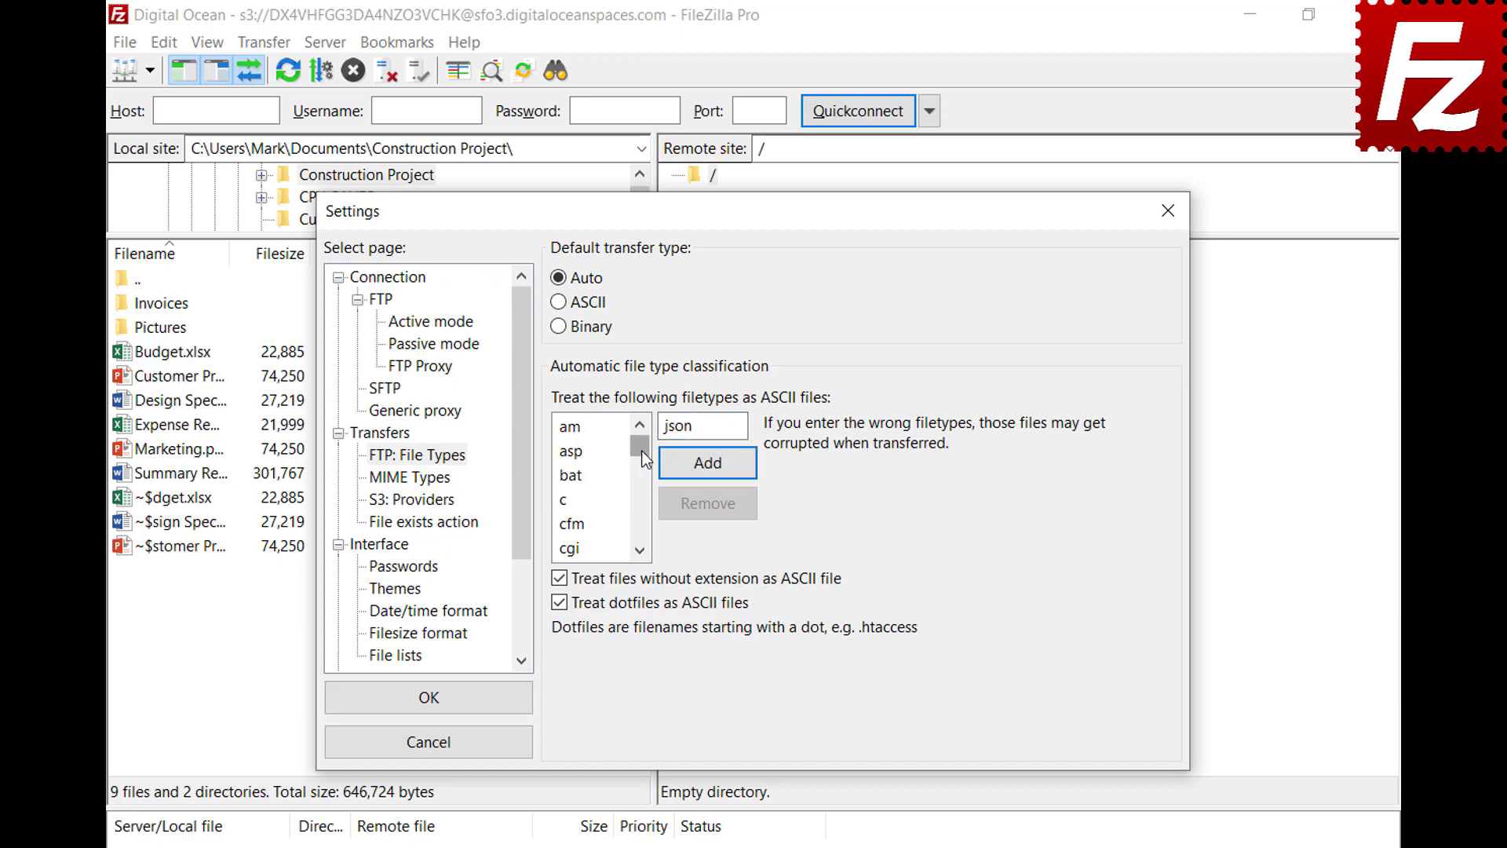
drag(641, 451, 644, 489)
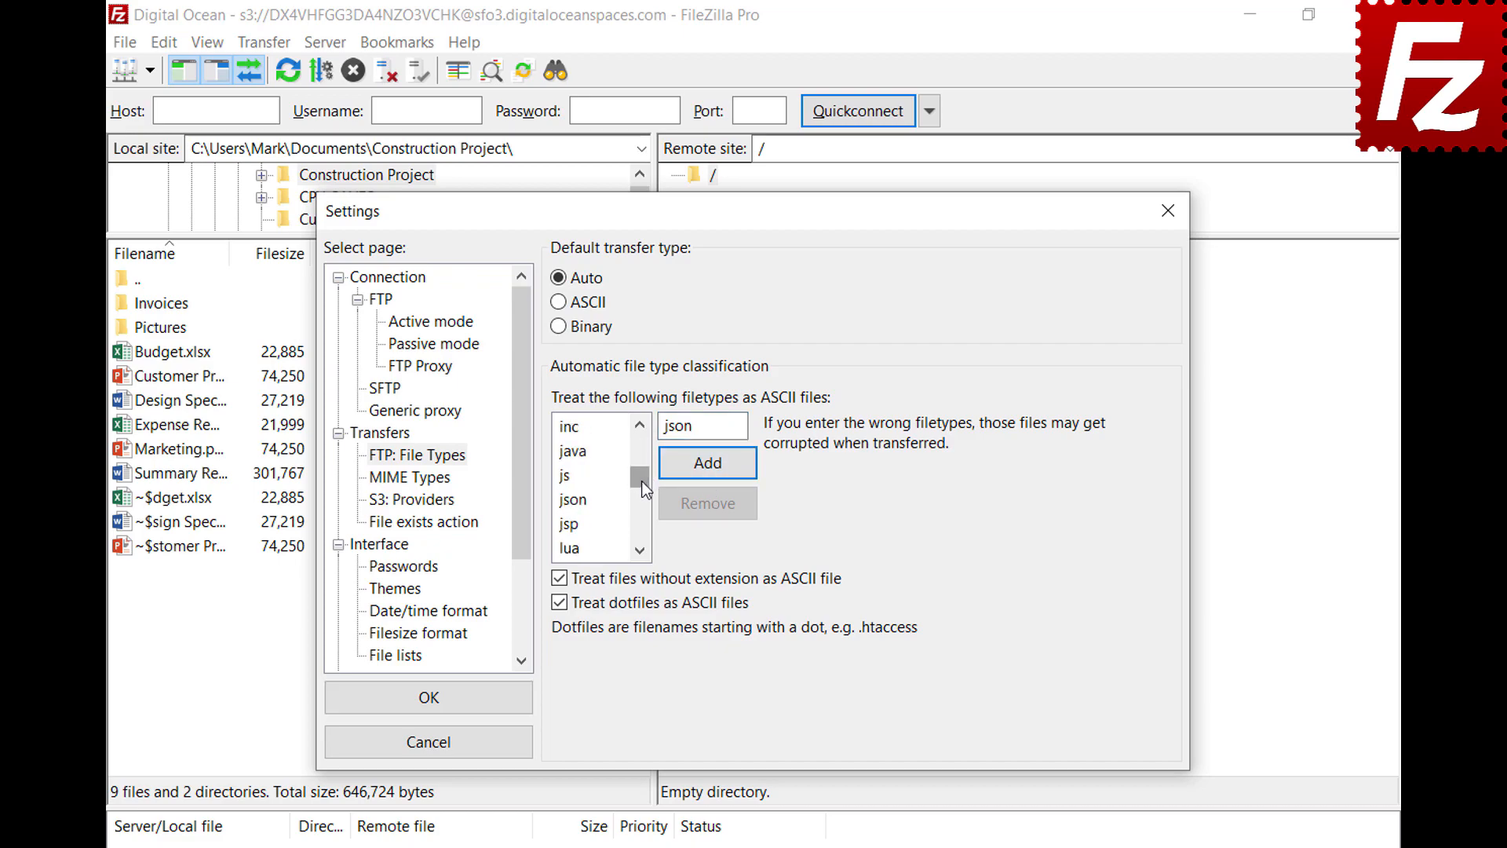
click(589, 504)
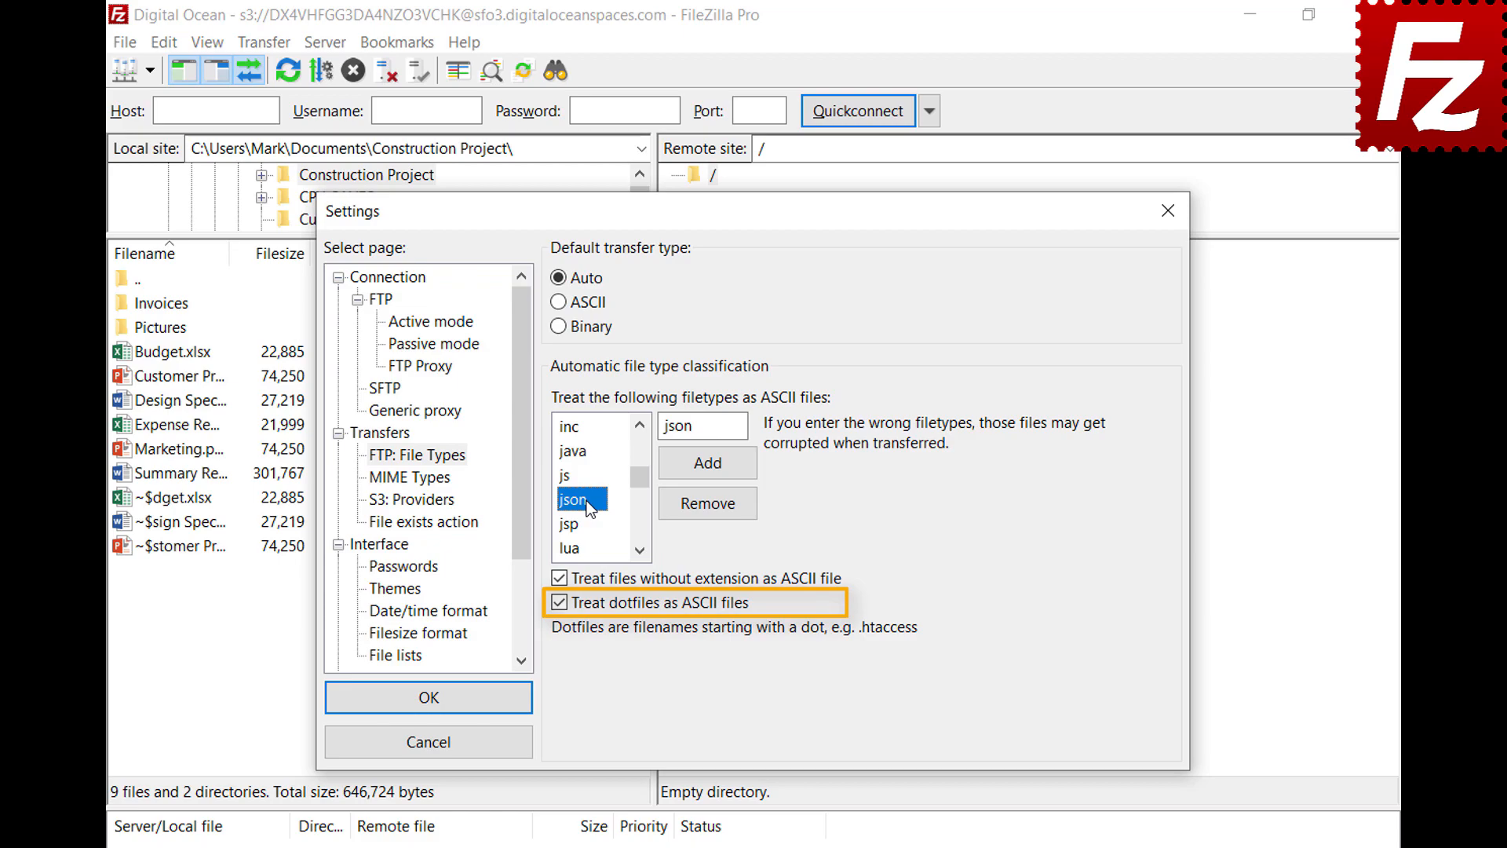
click(425, 705)
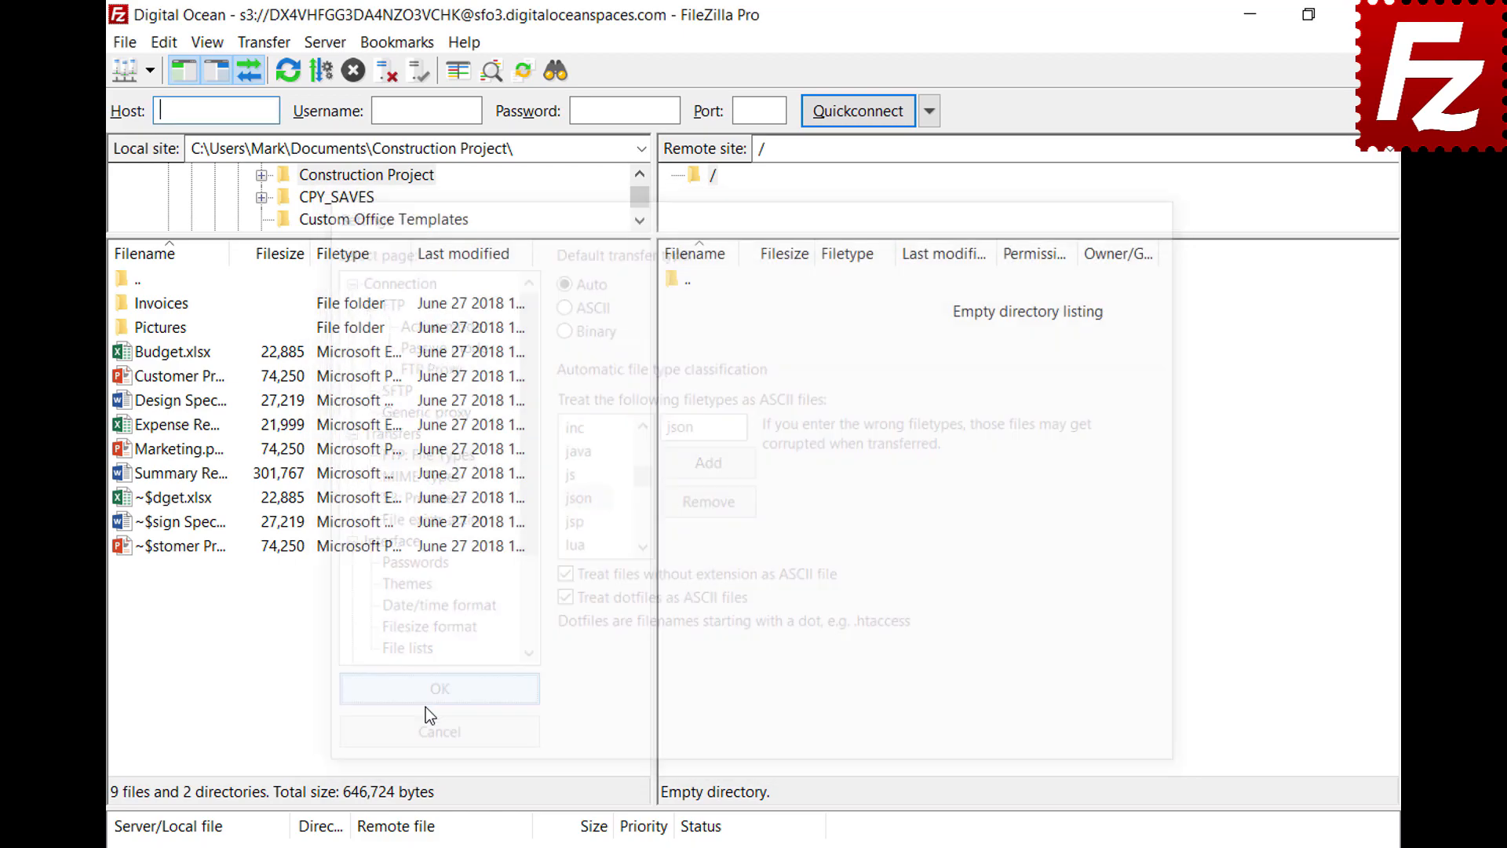
Step: Open the FTP site in a new tab and review the Transfer type menu and status-bar setting
click(149, 72)
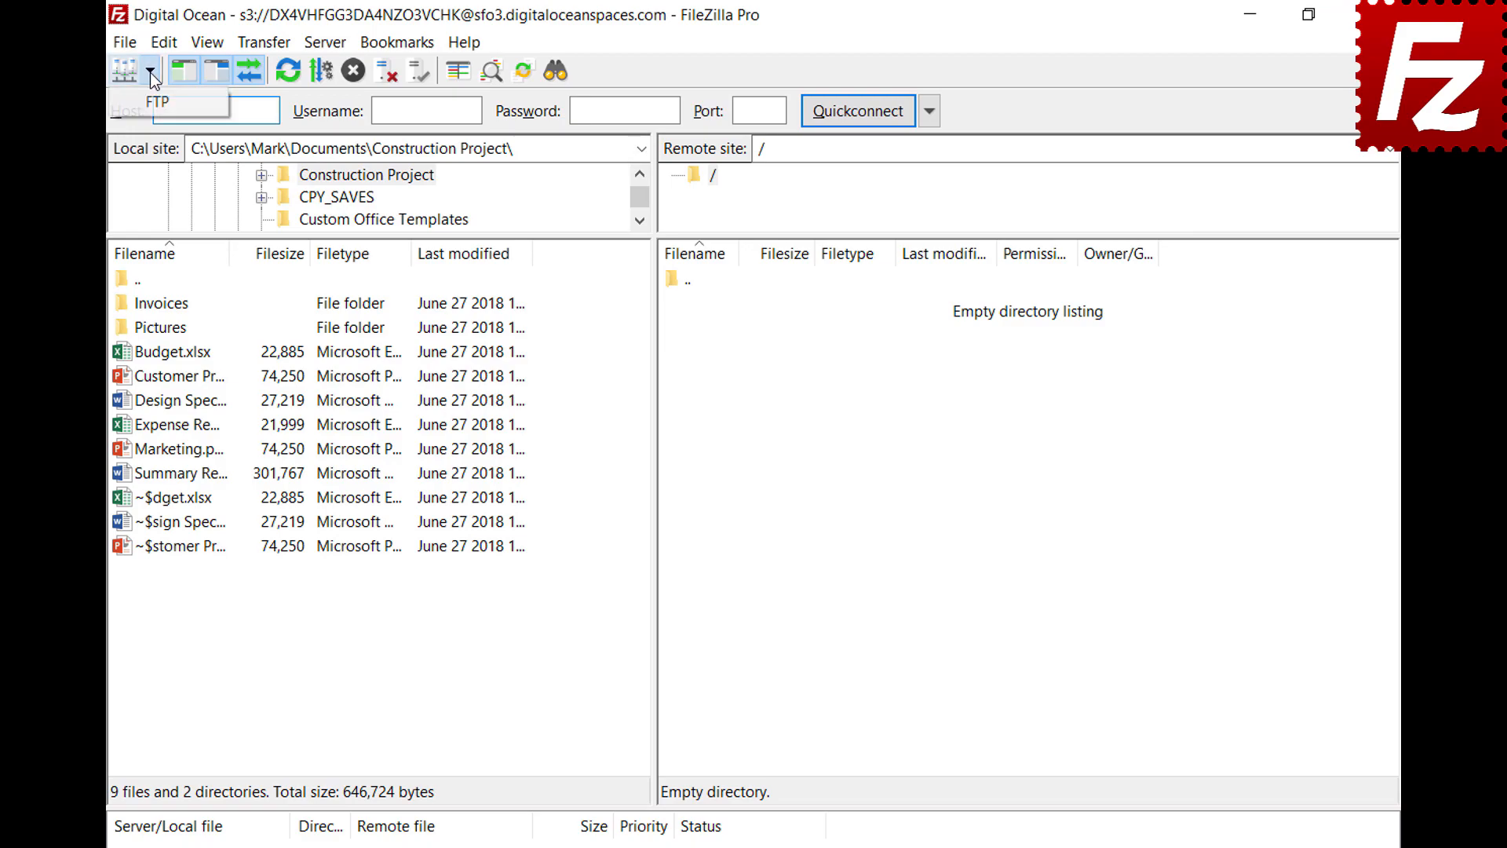
click(151, 99)
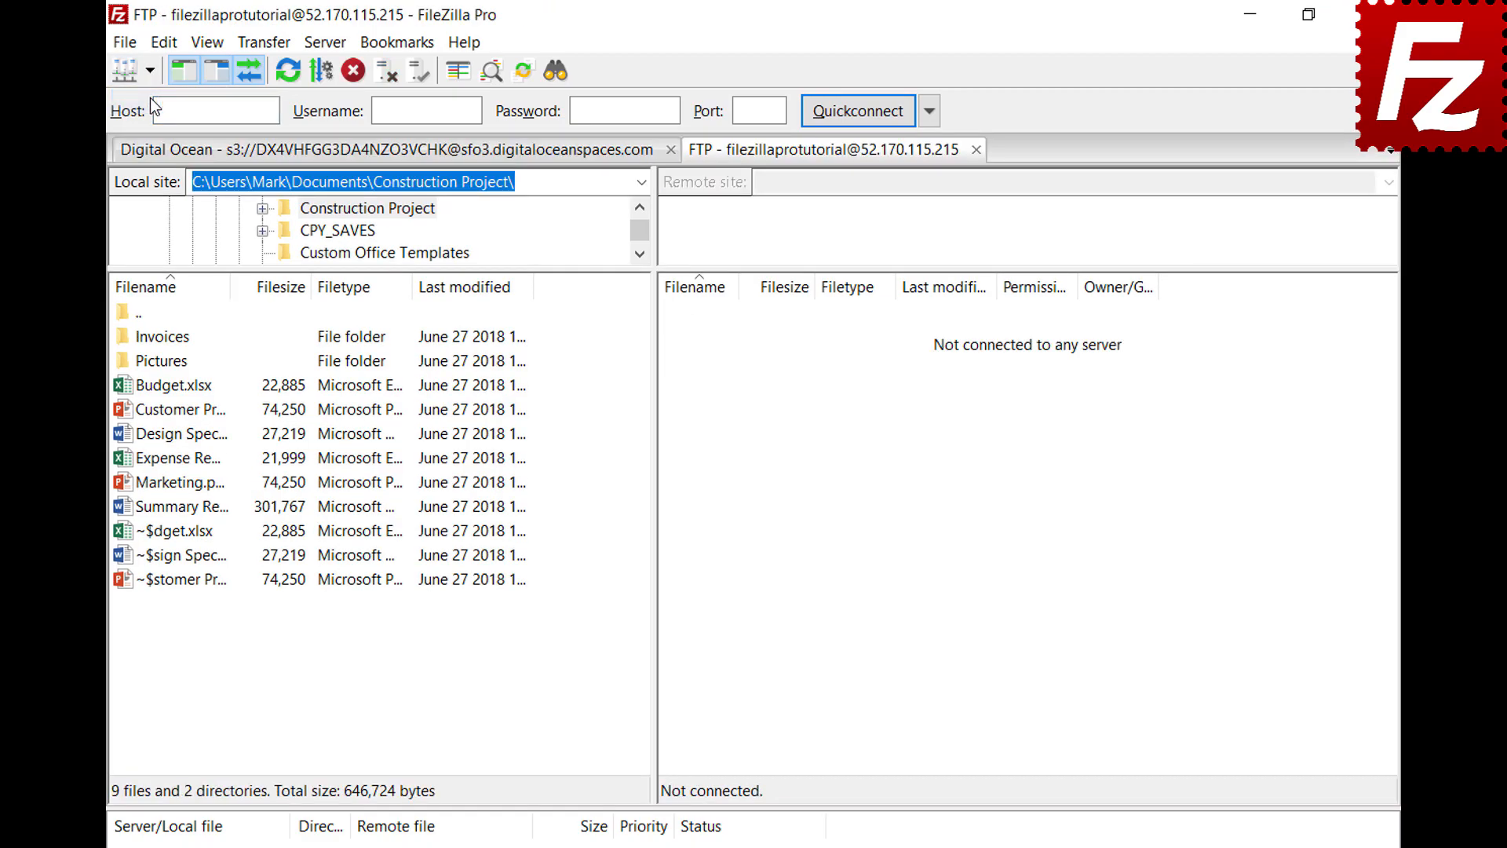
click(263, 43)
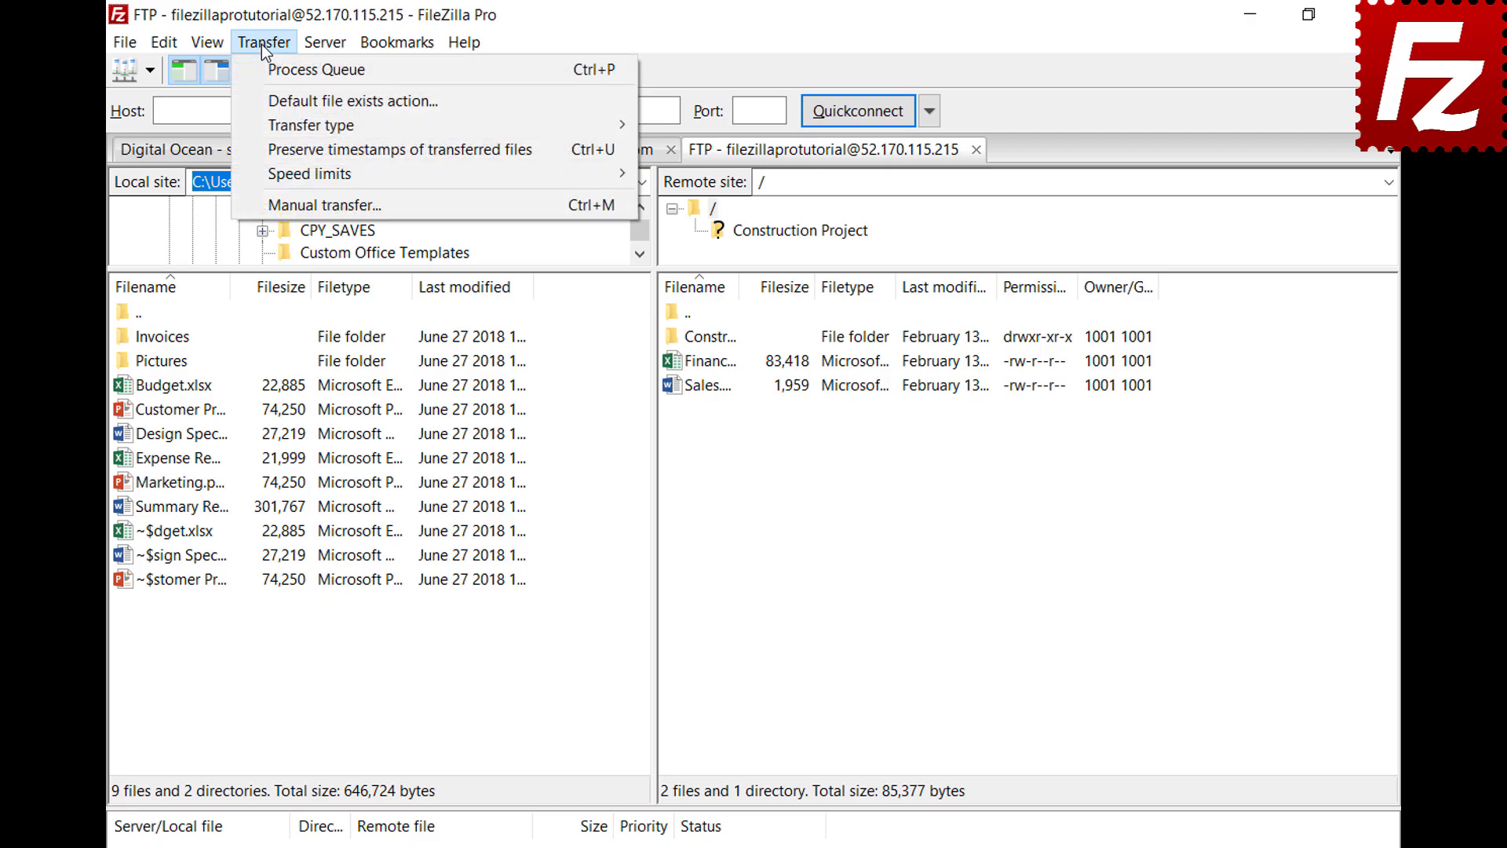
mouse_move(272, 127)
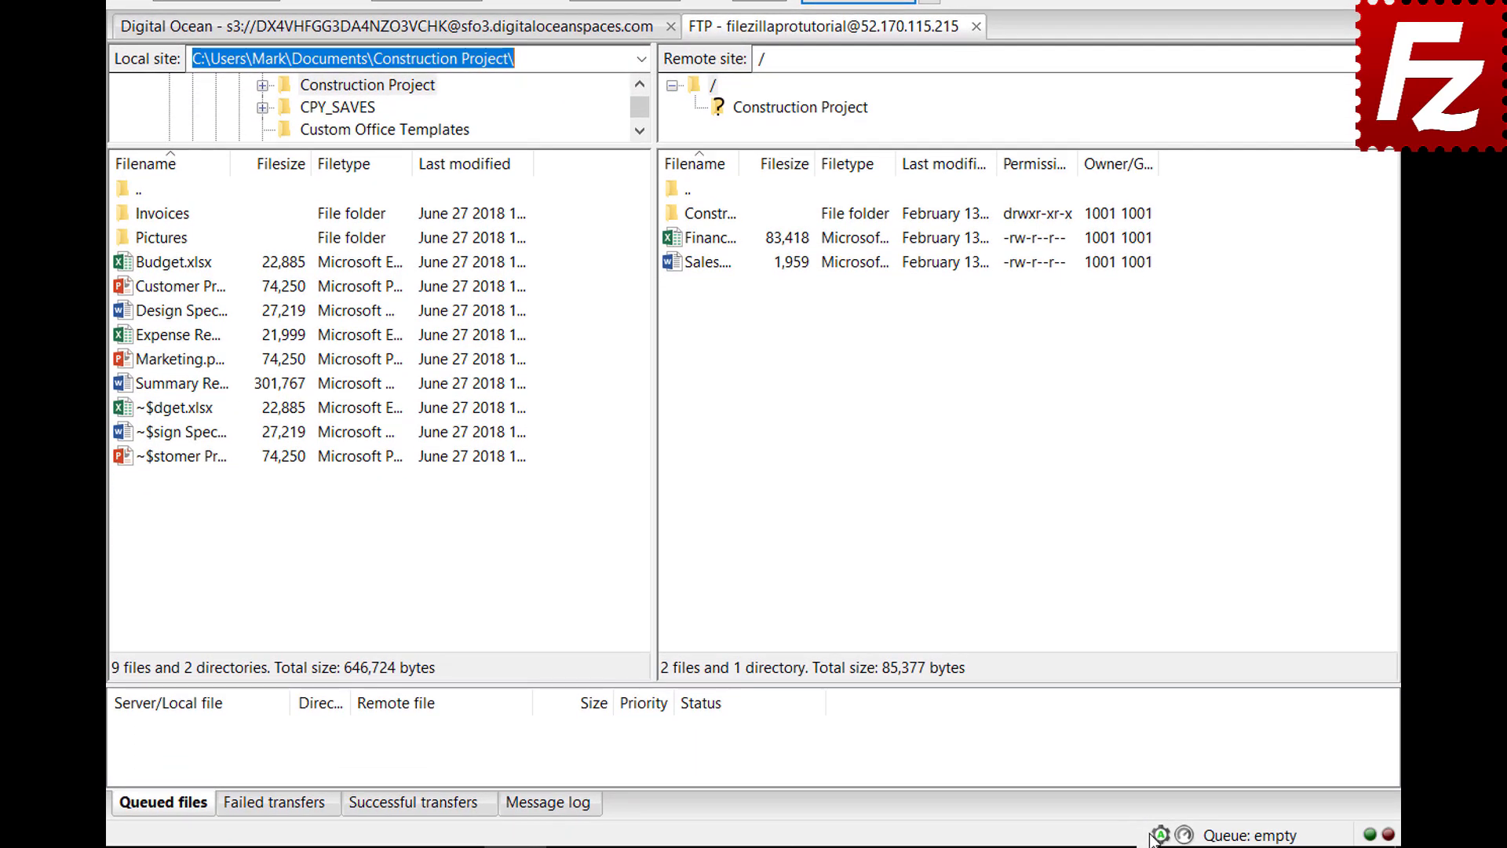
click(1160, 835)
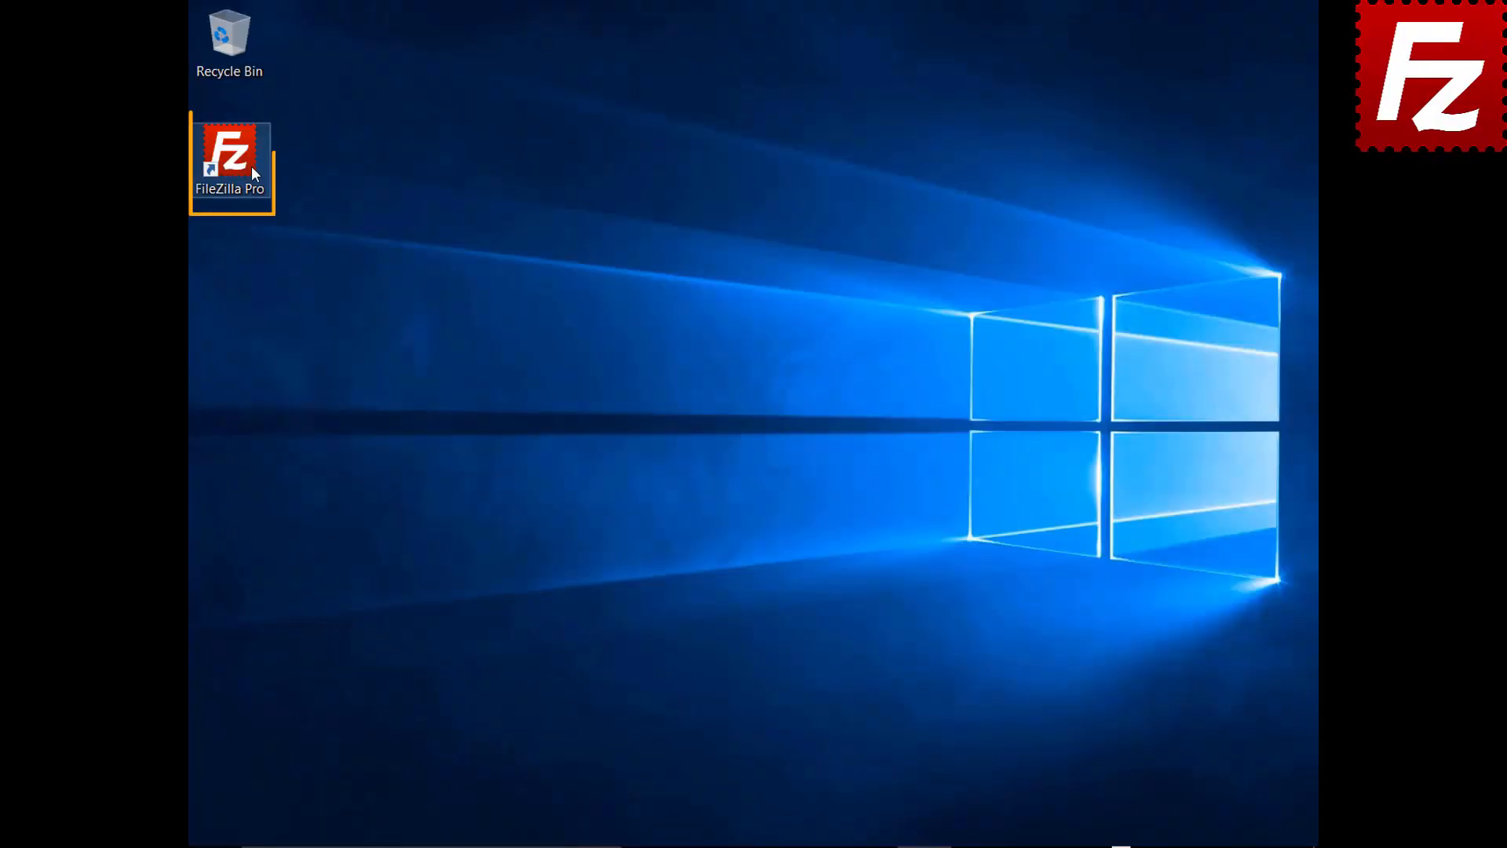
Step: Launch FileZilla Pro and connect to FTP Tutorial from the Site Manager dropdown
double_click(251, 167)
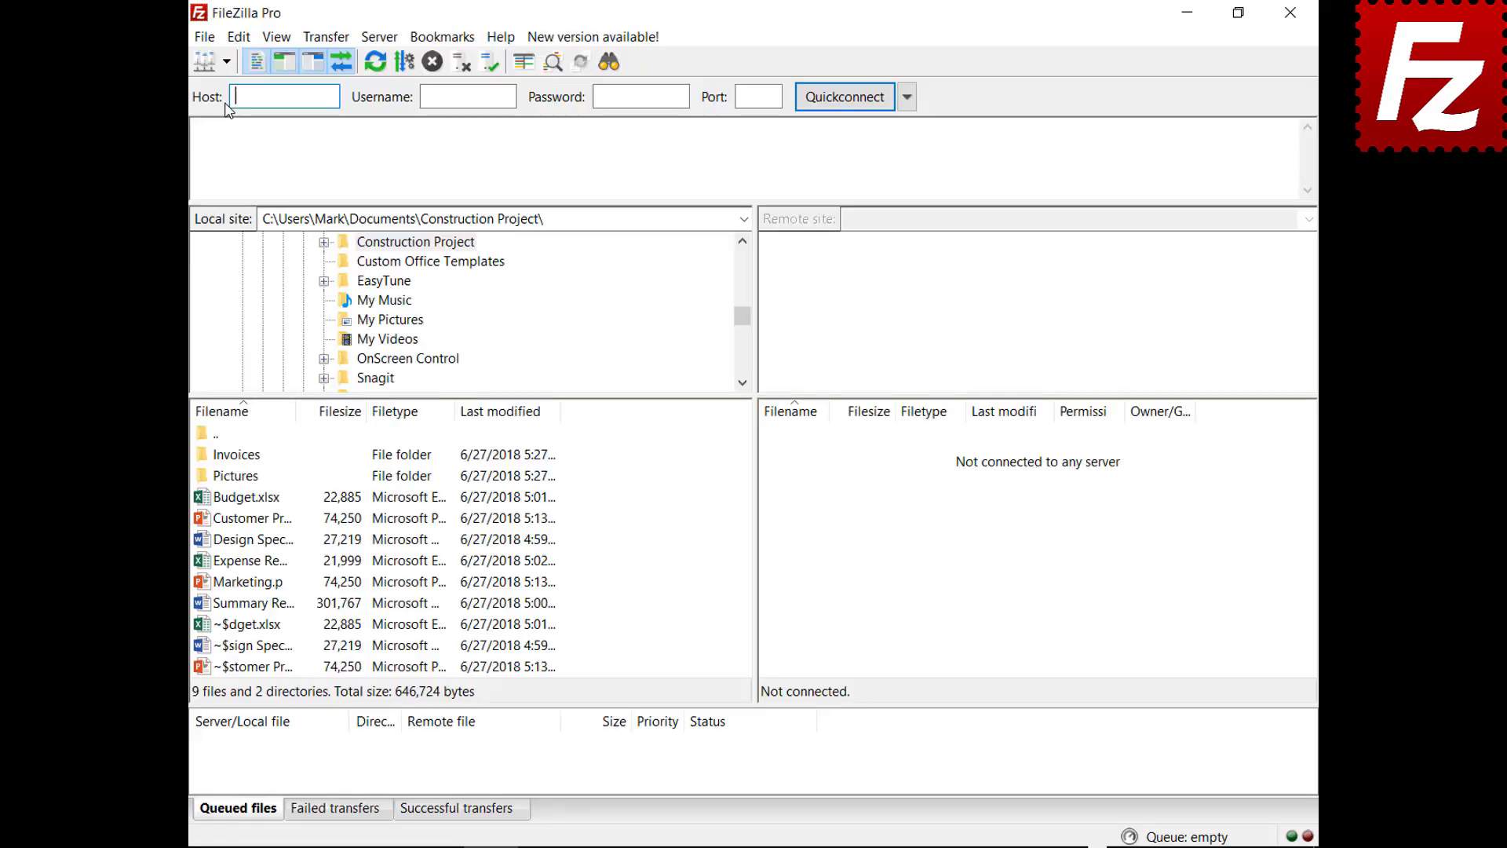
click(245, 71)
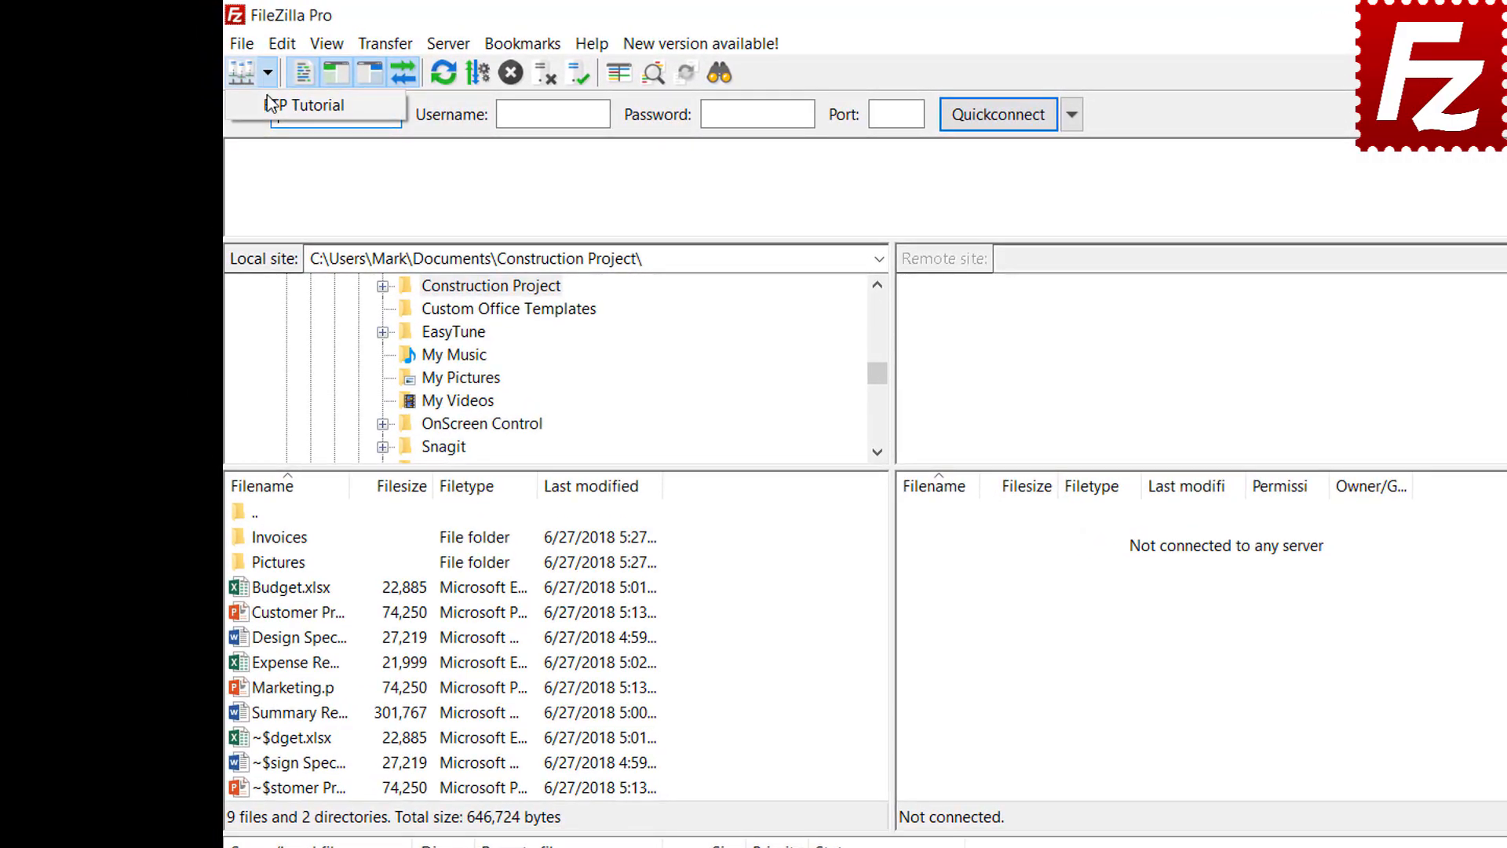
click(270, 95)
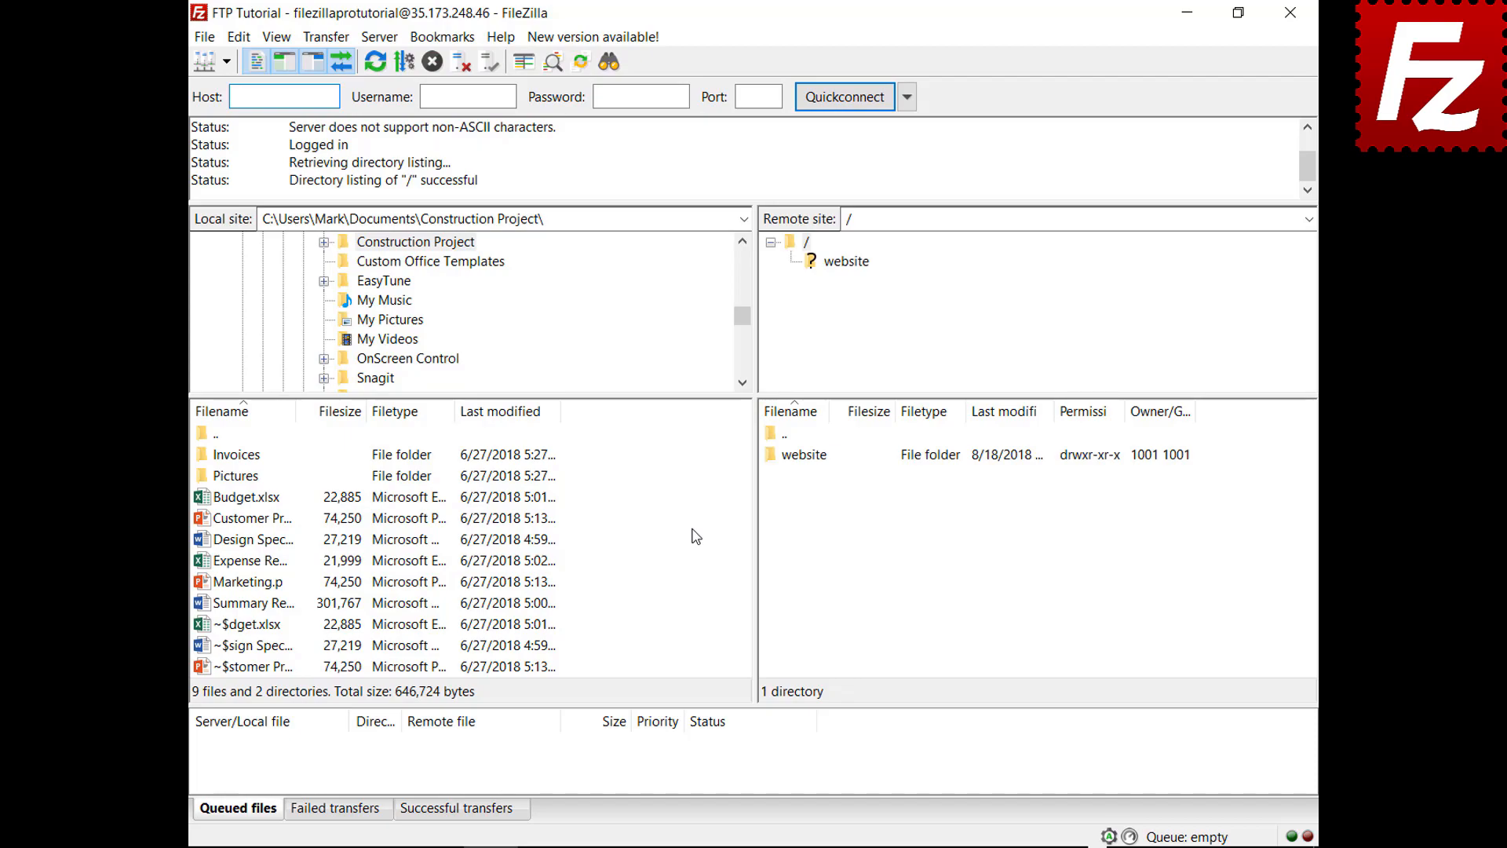
Step: Upload the Summary Report file, then queue Budget.xlsx and the Invoices folder and process the queue
right_click(254, 607)
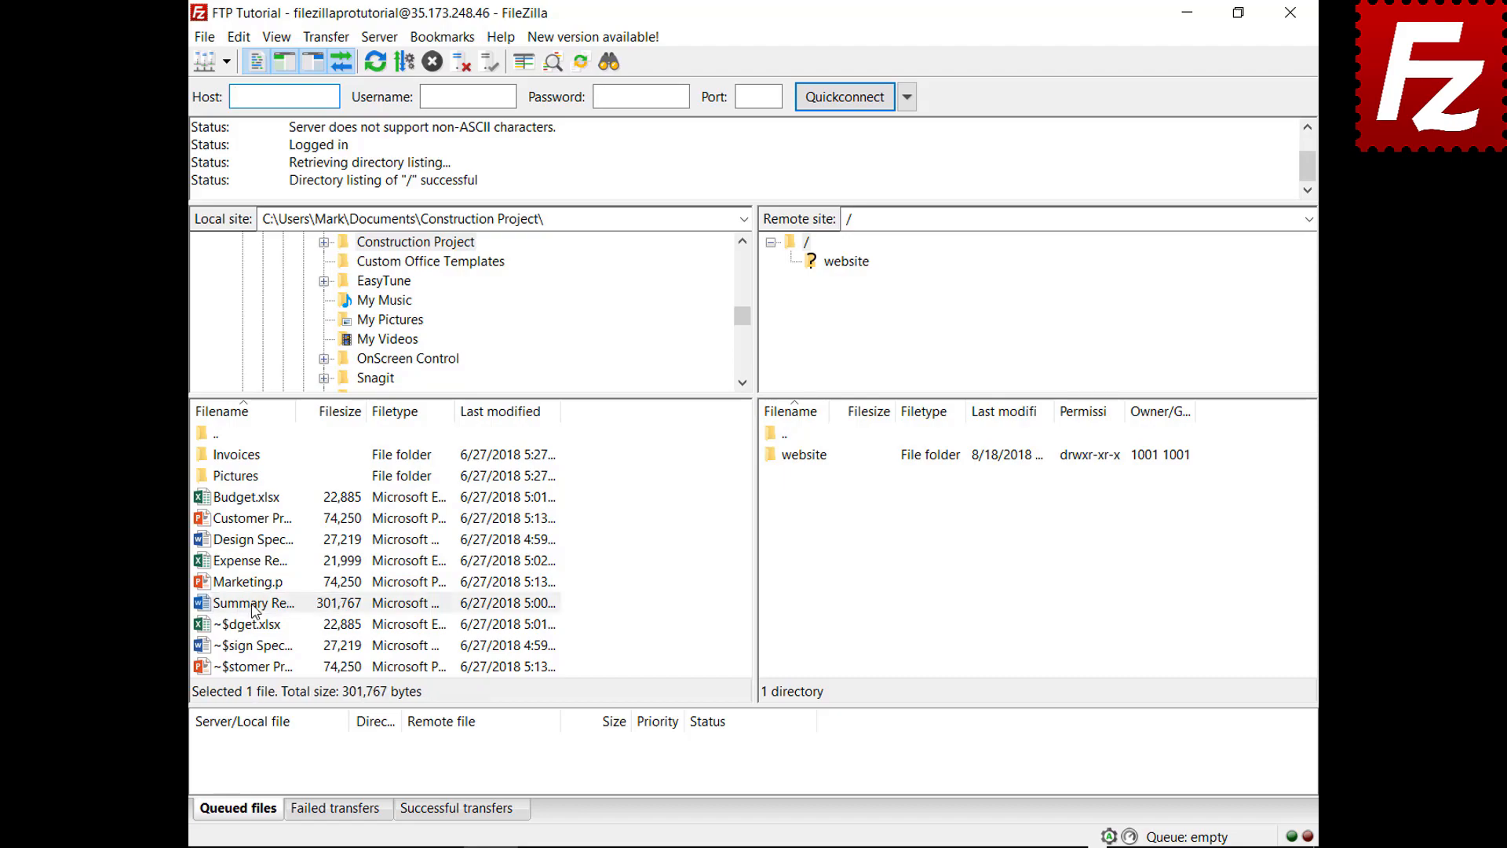
click(286, 620)
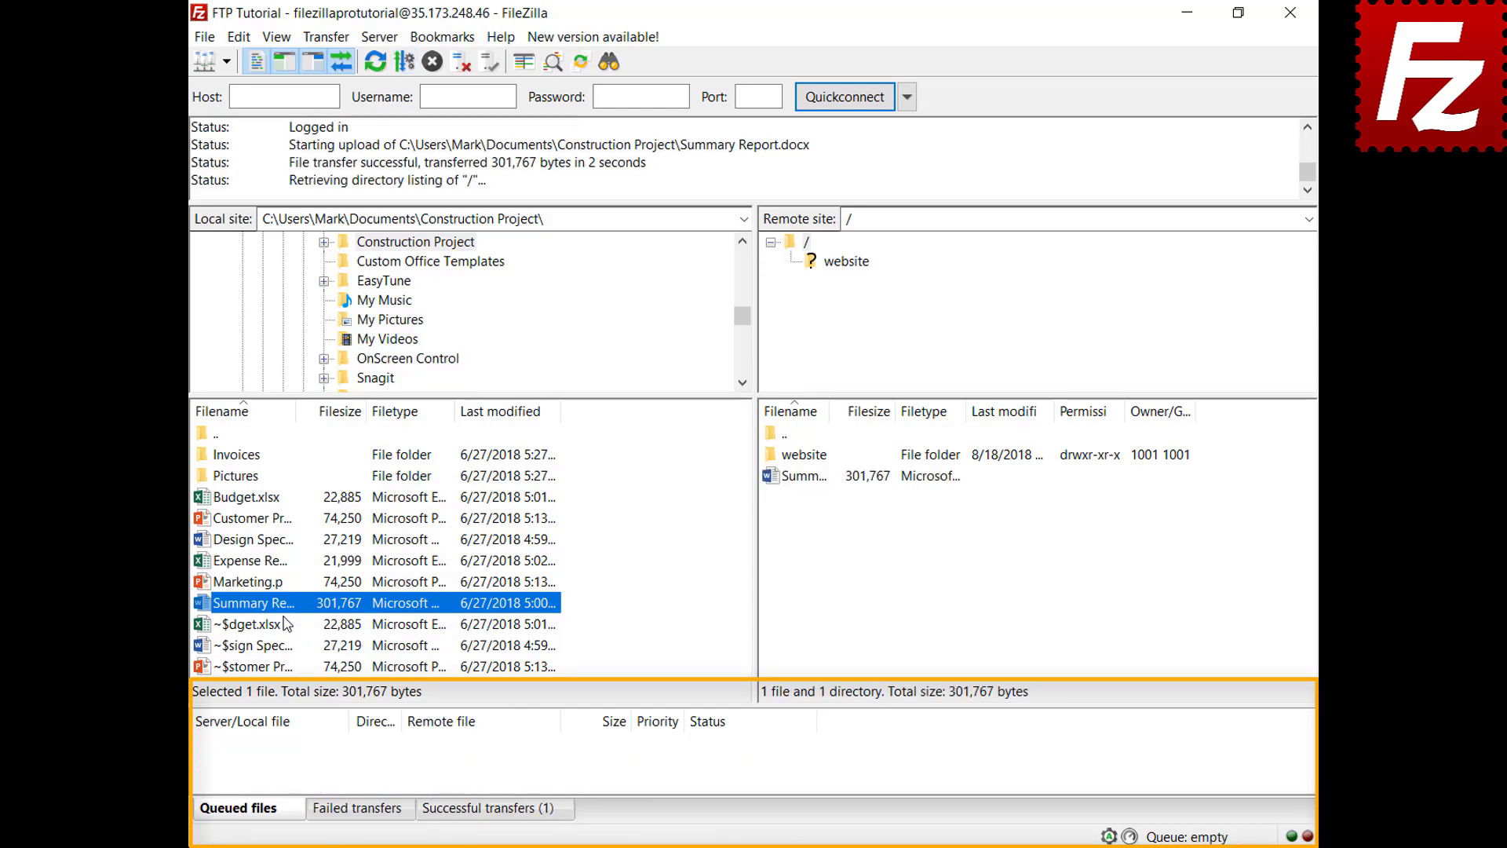
right_click(254, 497)
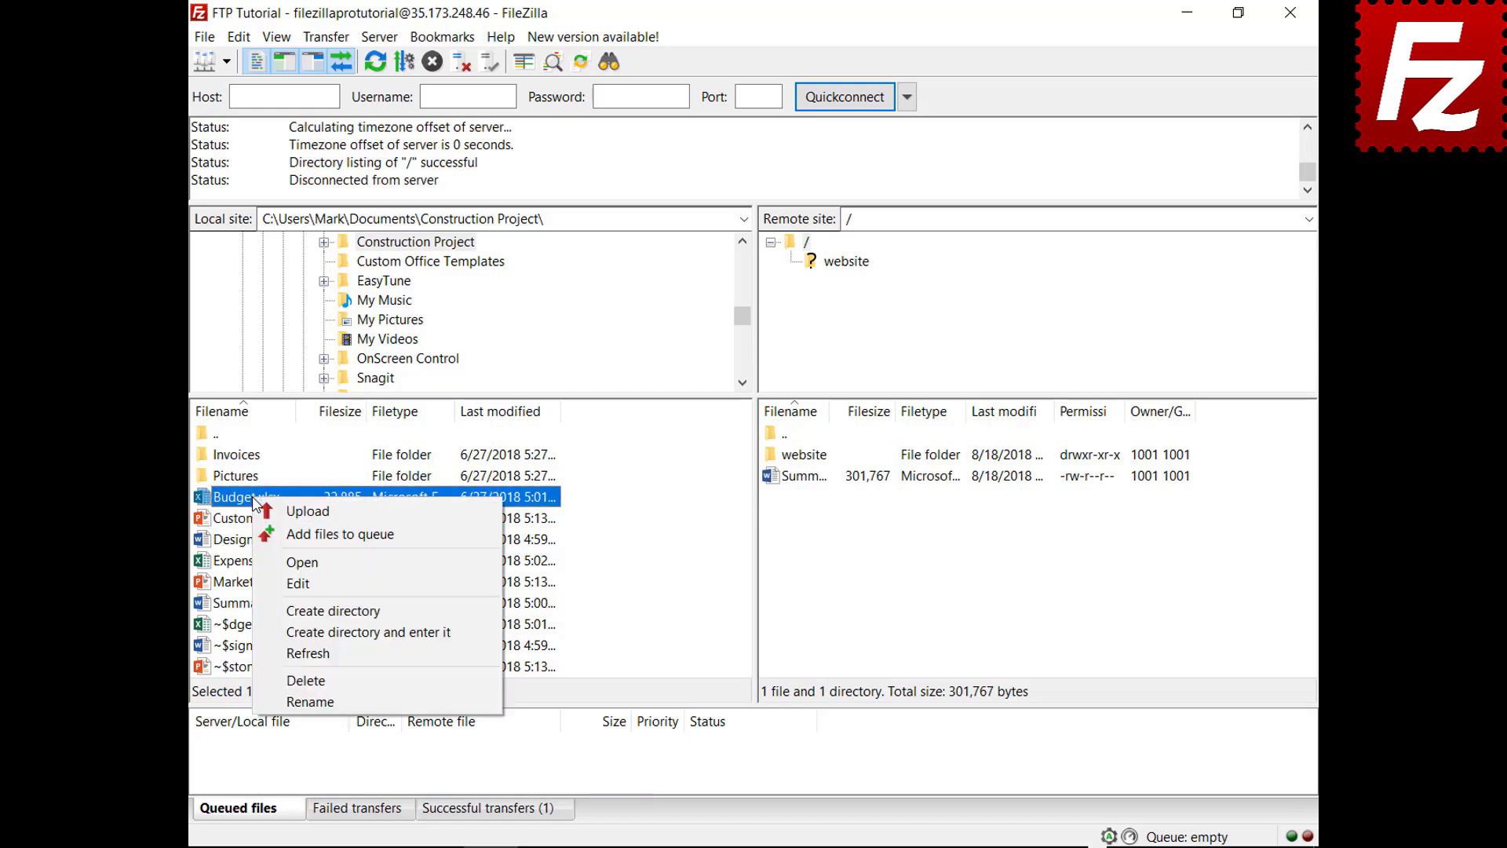
click(281, 536)
right_click(250, 456)
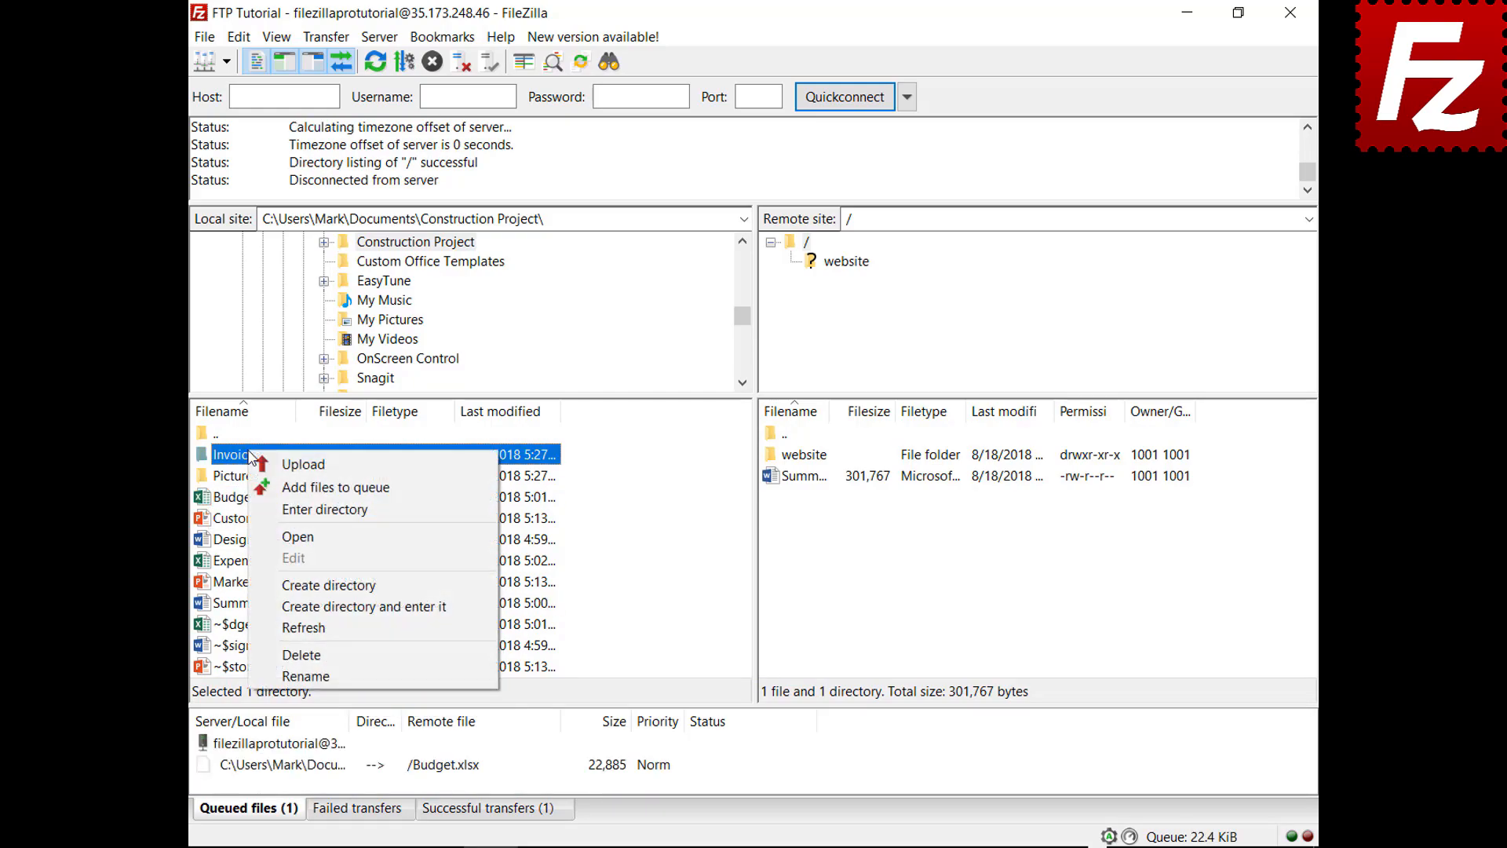
click(265, 487)
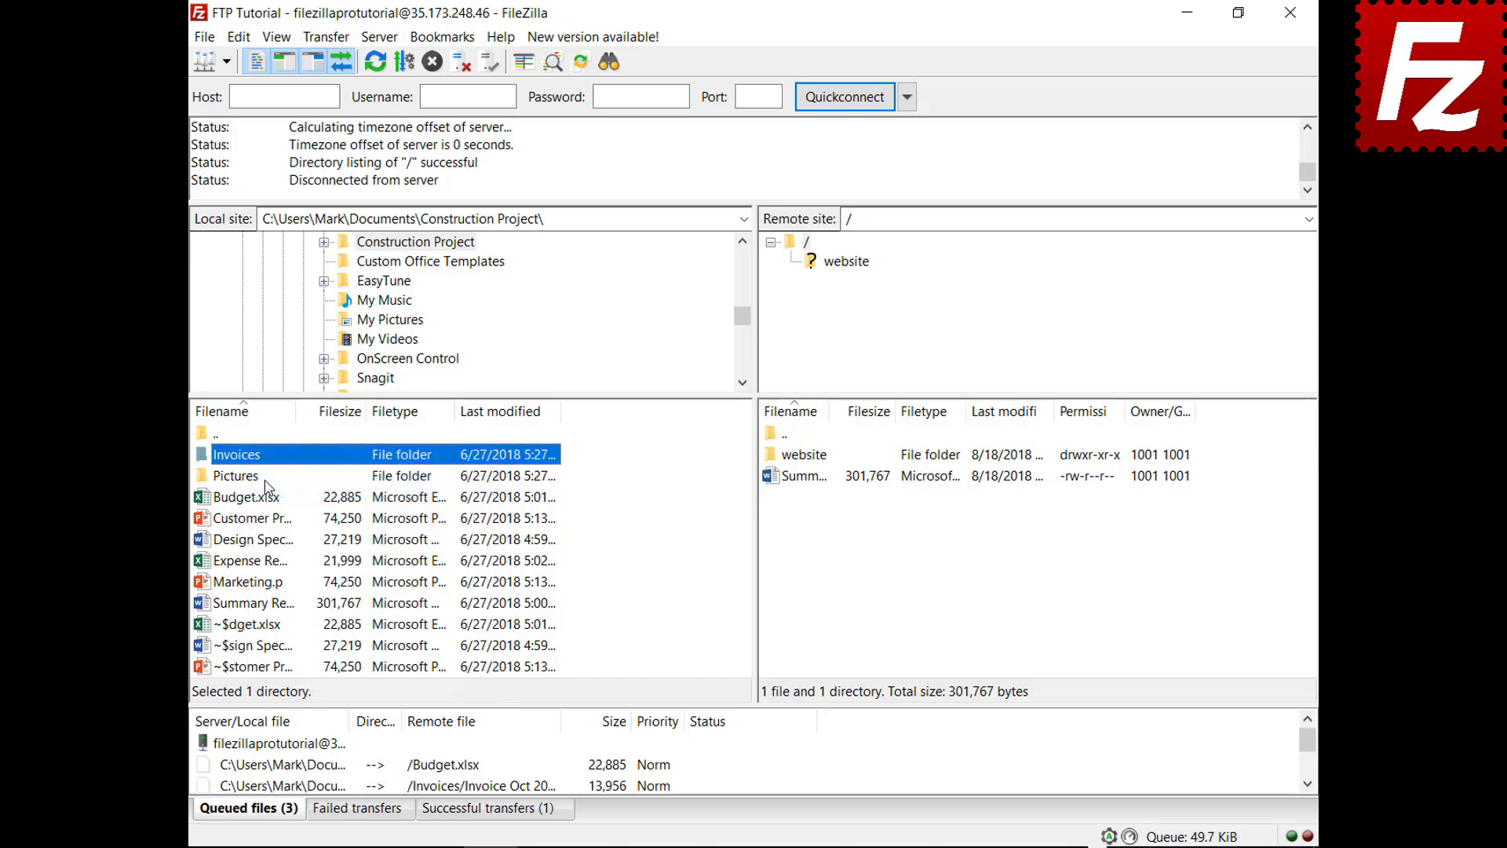
right_click(289, 746)
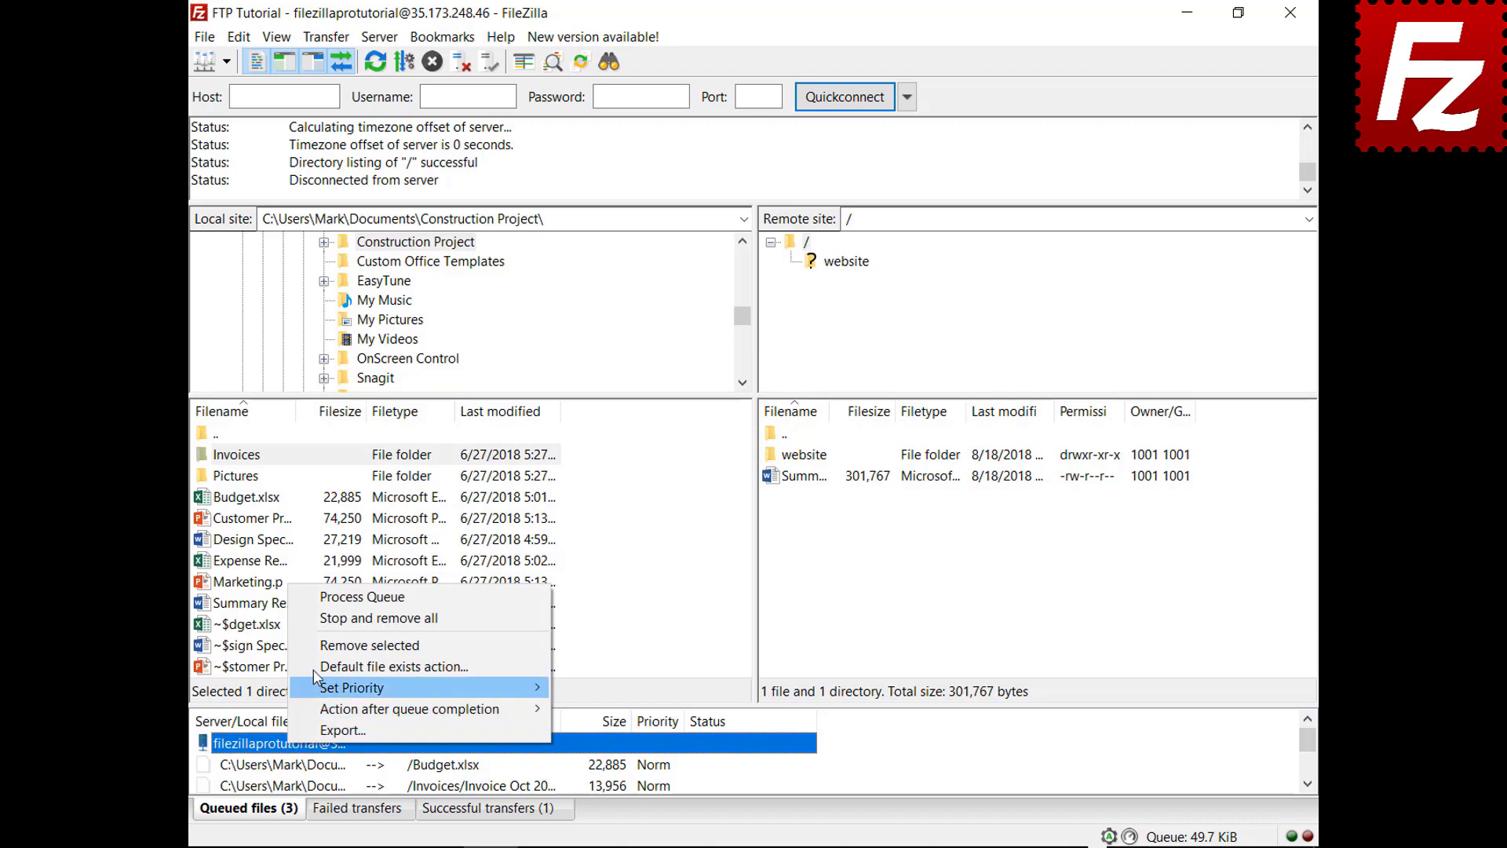
click(334, 599)
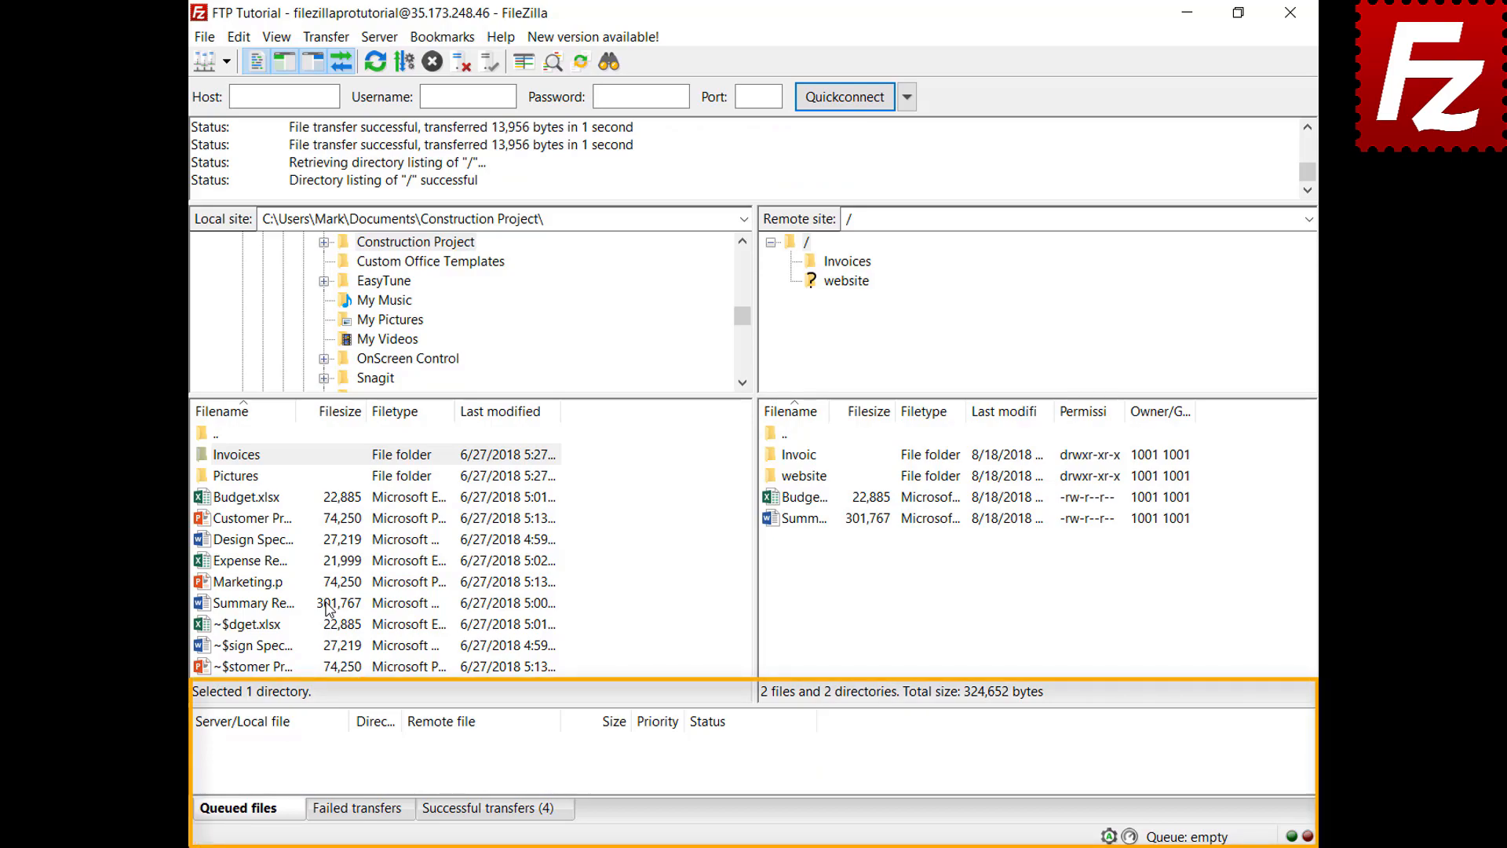
Step: Queue Design Specs.docx and Expense Report.xlsx and sort the queue by size
right_click(263, 541)
click(289, 576)
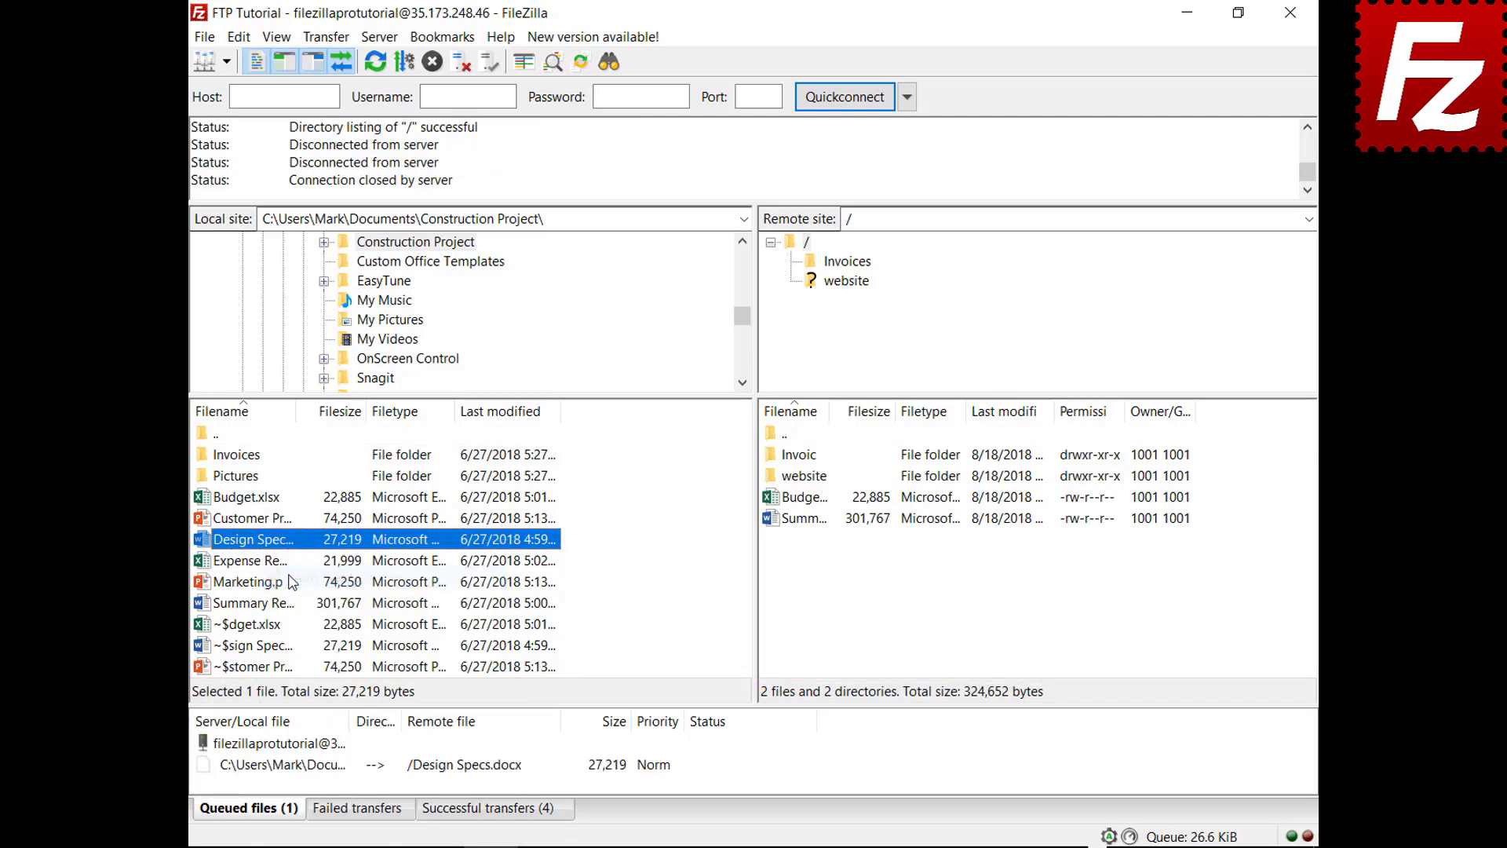
right_click(269, 562)
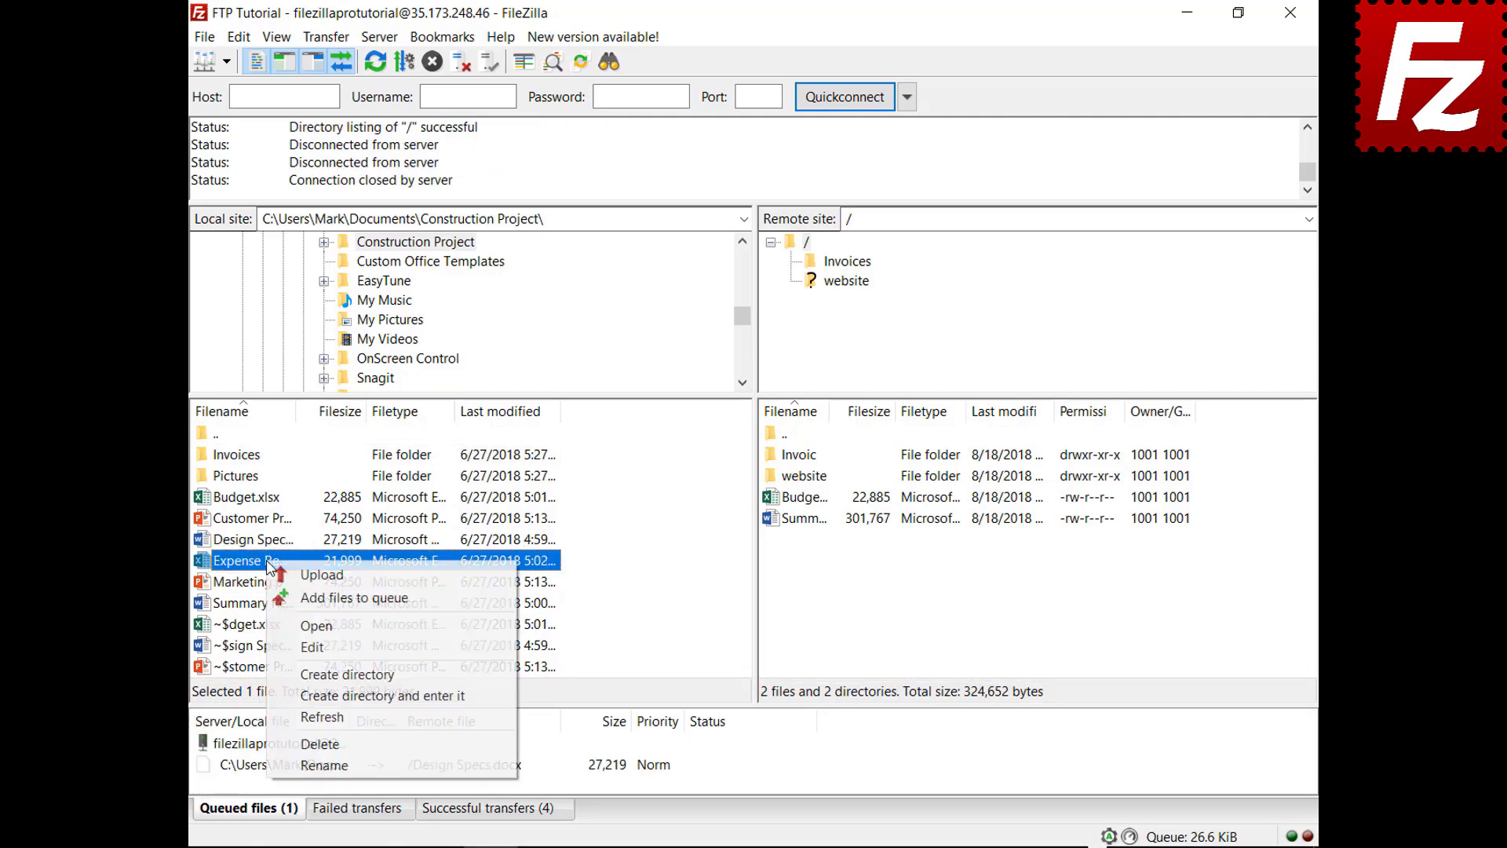
click(291, 598)
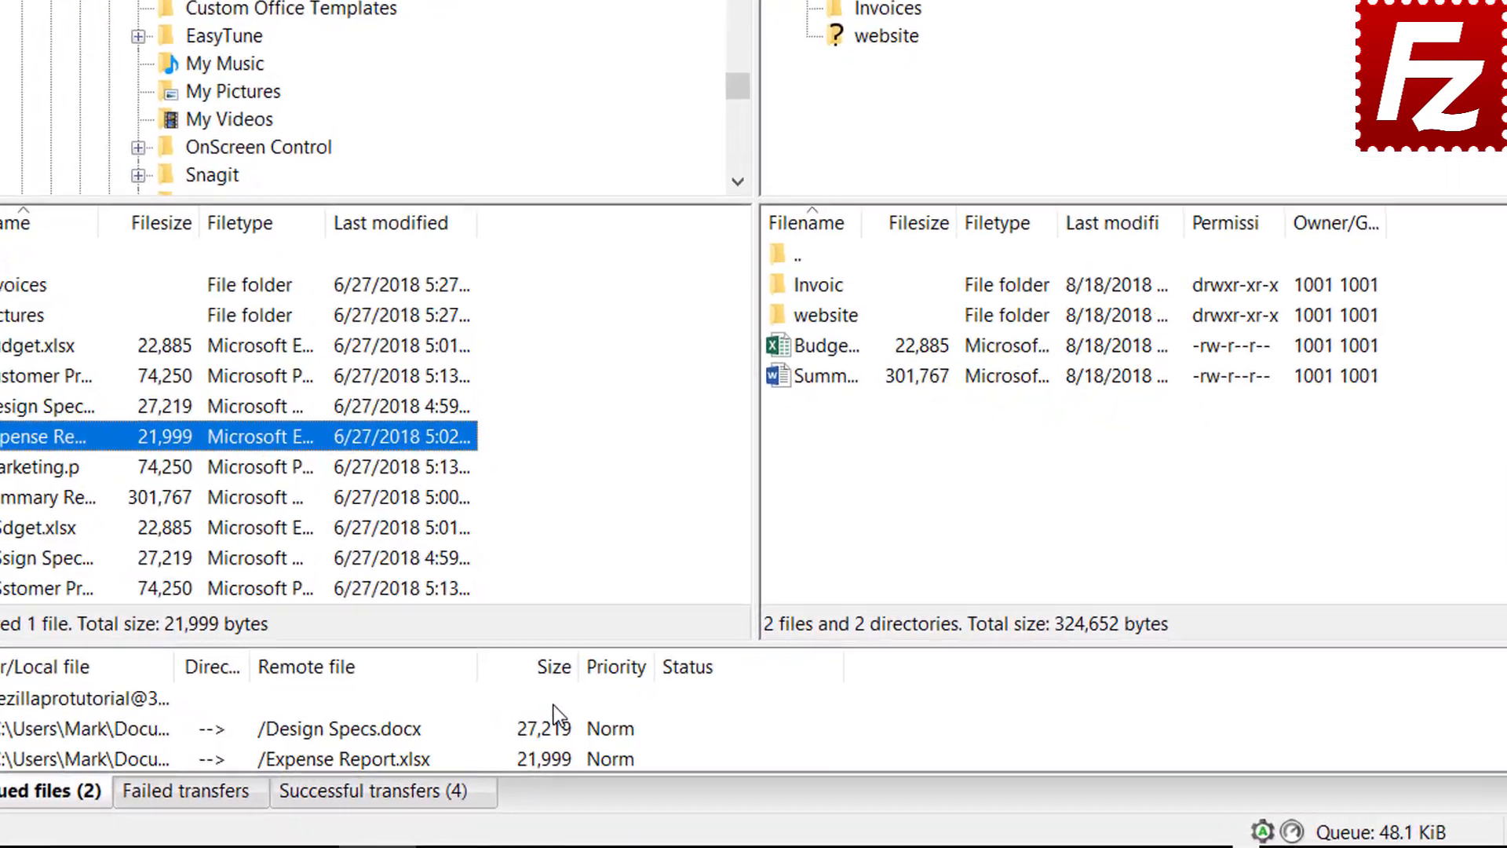
click(612, 726)
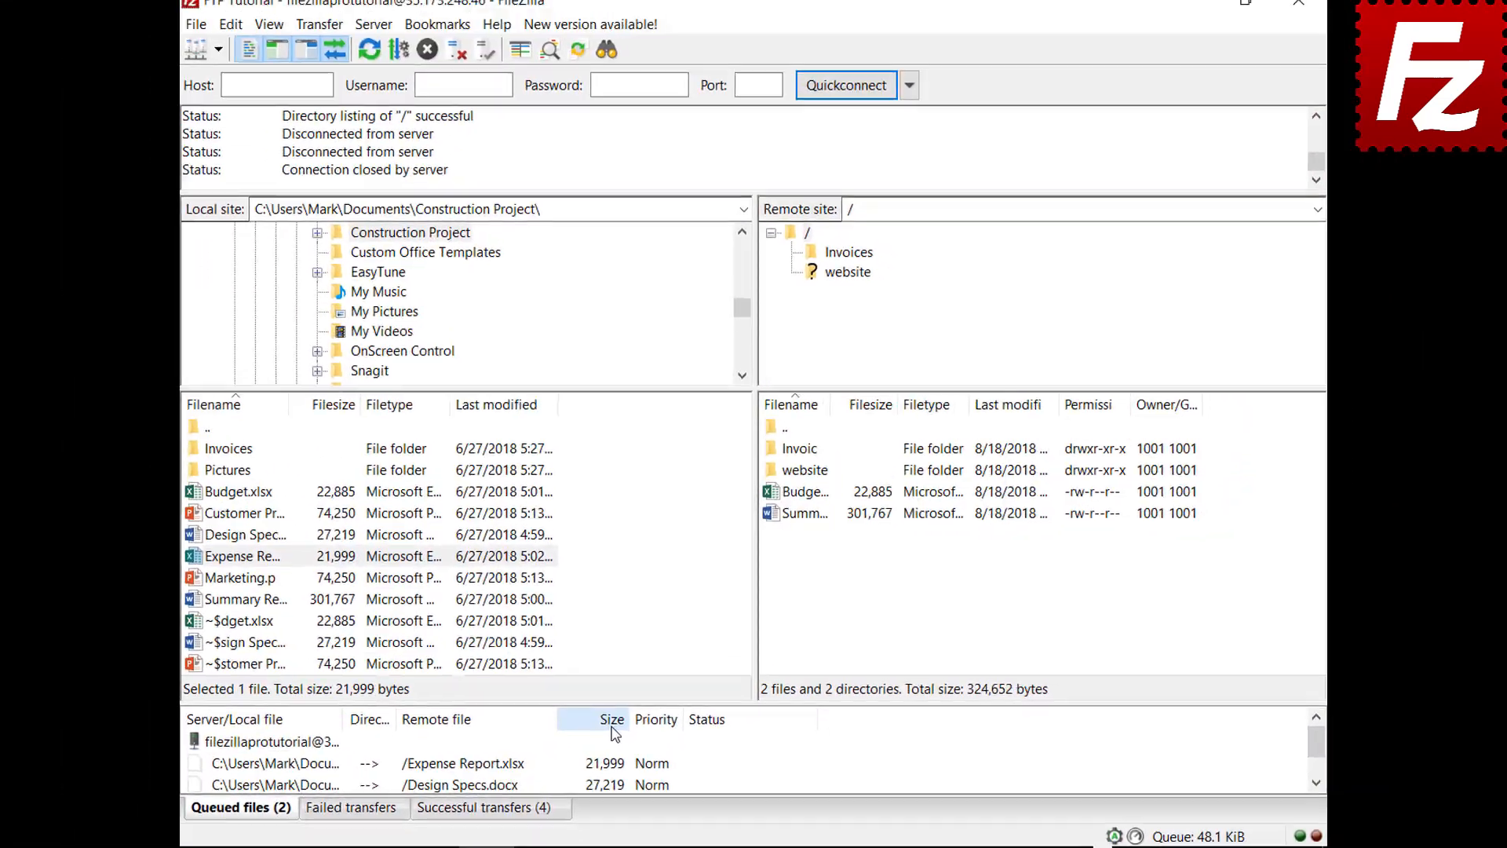
Step: Give Expense Report Highest priority, process the queue, then queue Budget.xlsx again
right_click(342, 769)
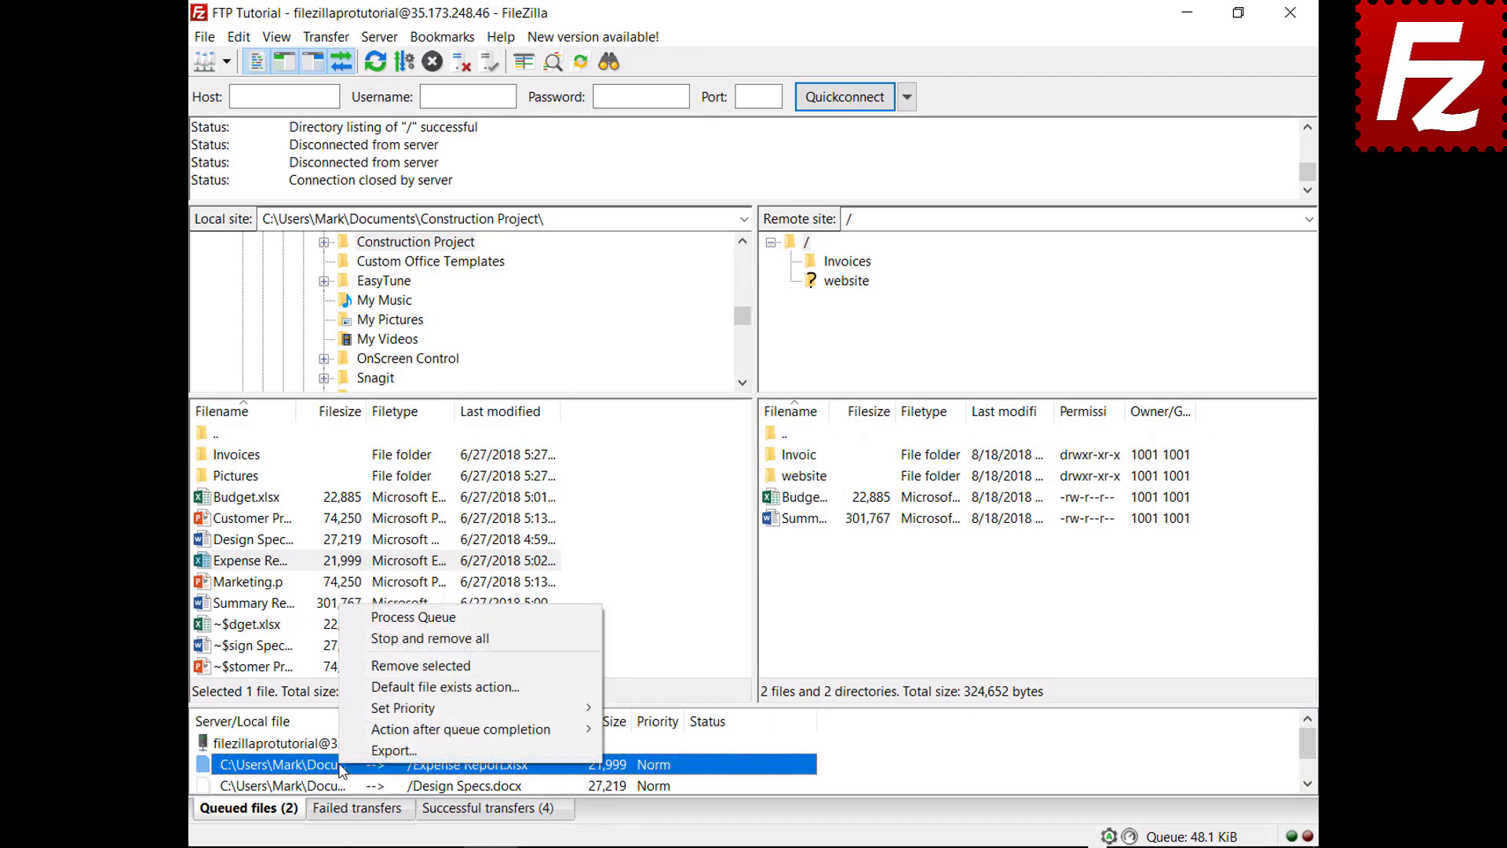
mouse_move(384, 714)
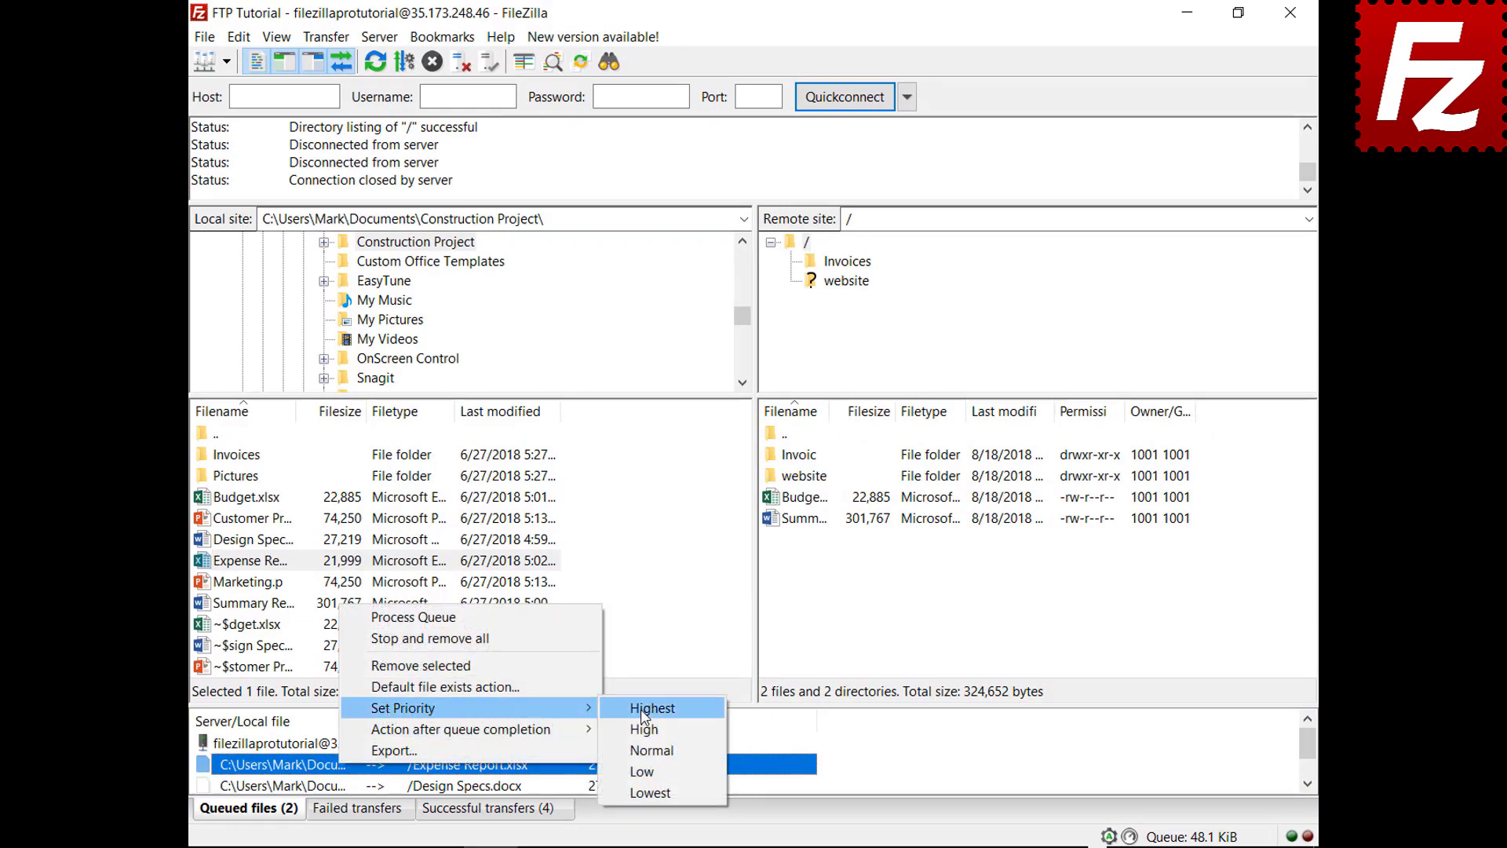
click(642, 709)
right_click(318, 750)
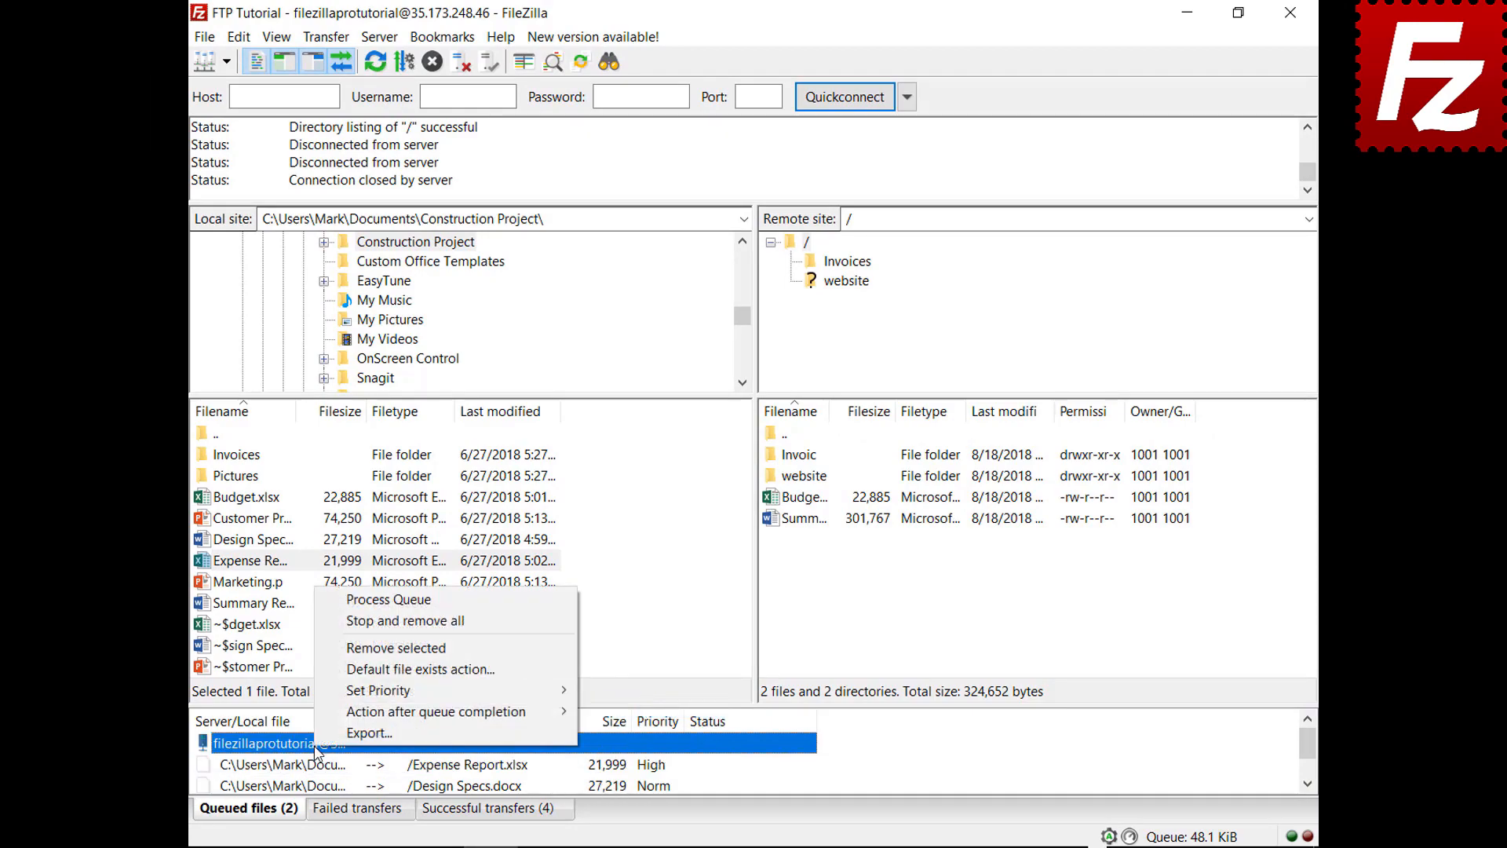
click(405, 602)
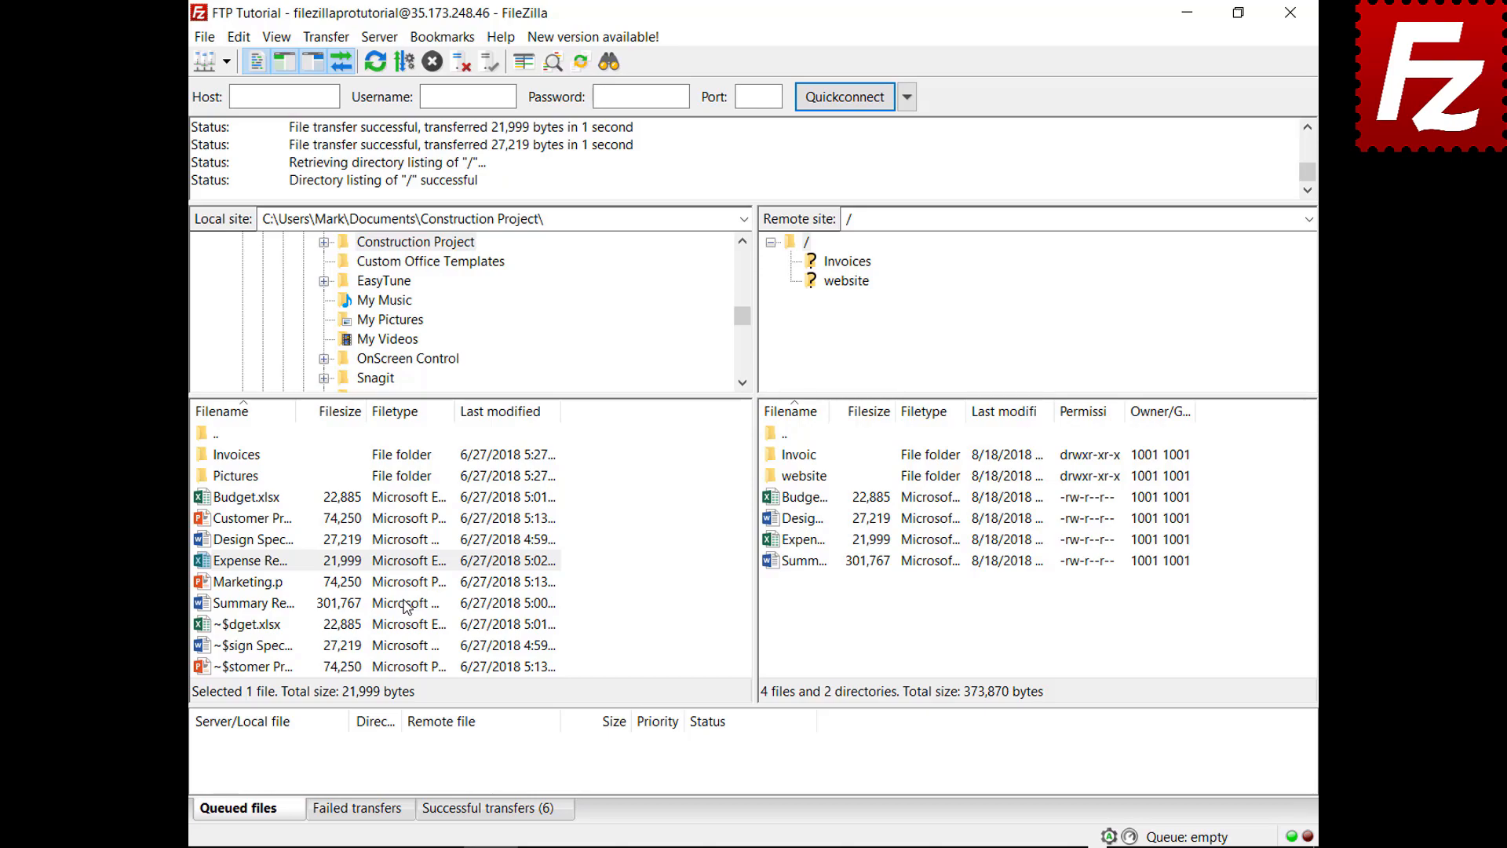
right_click(272, 499)
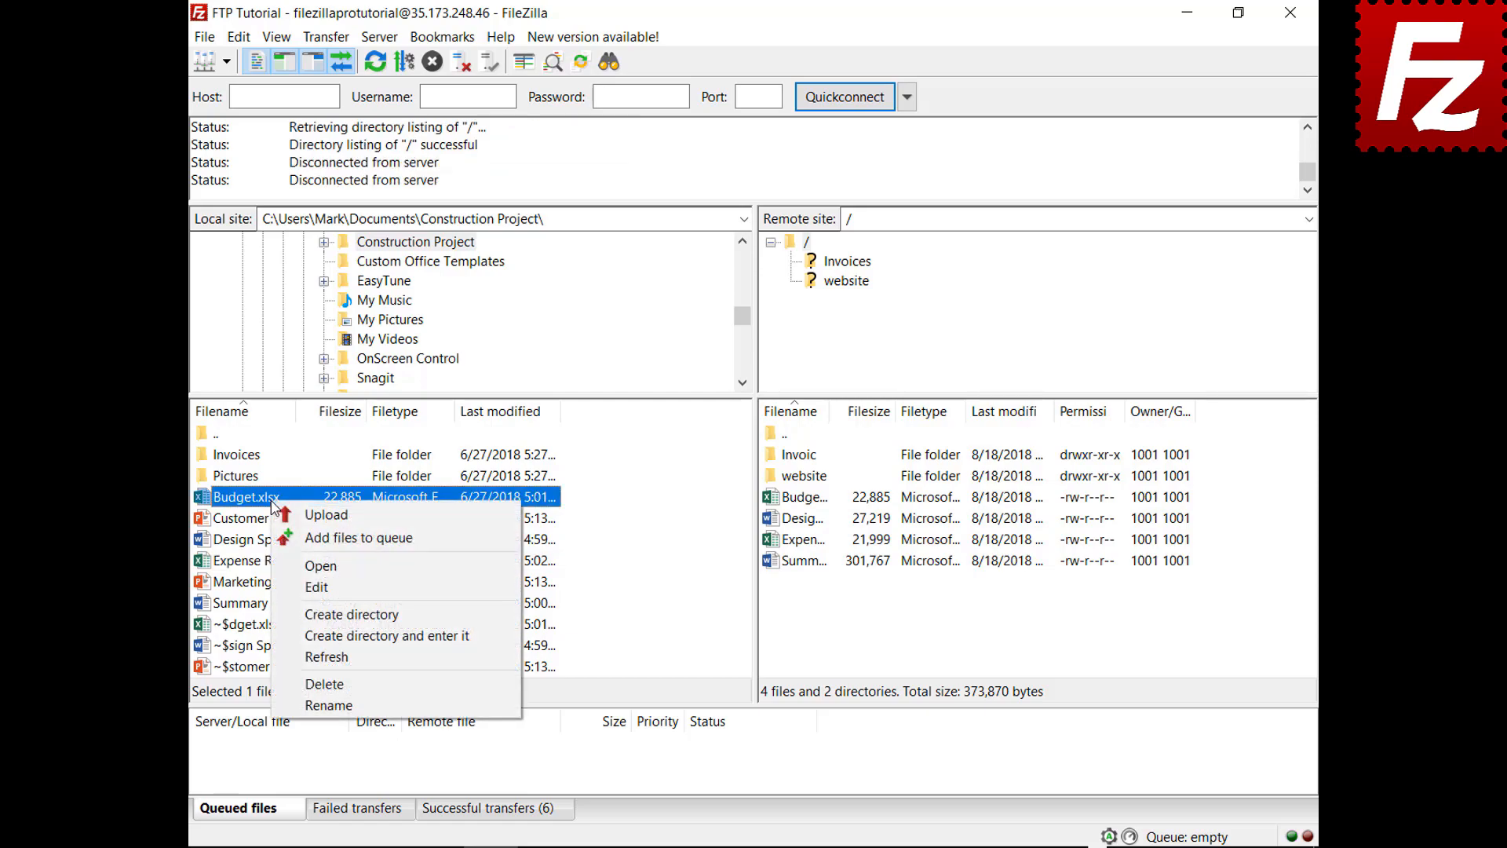
click(358, 537)
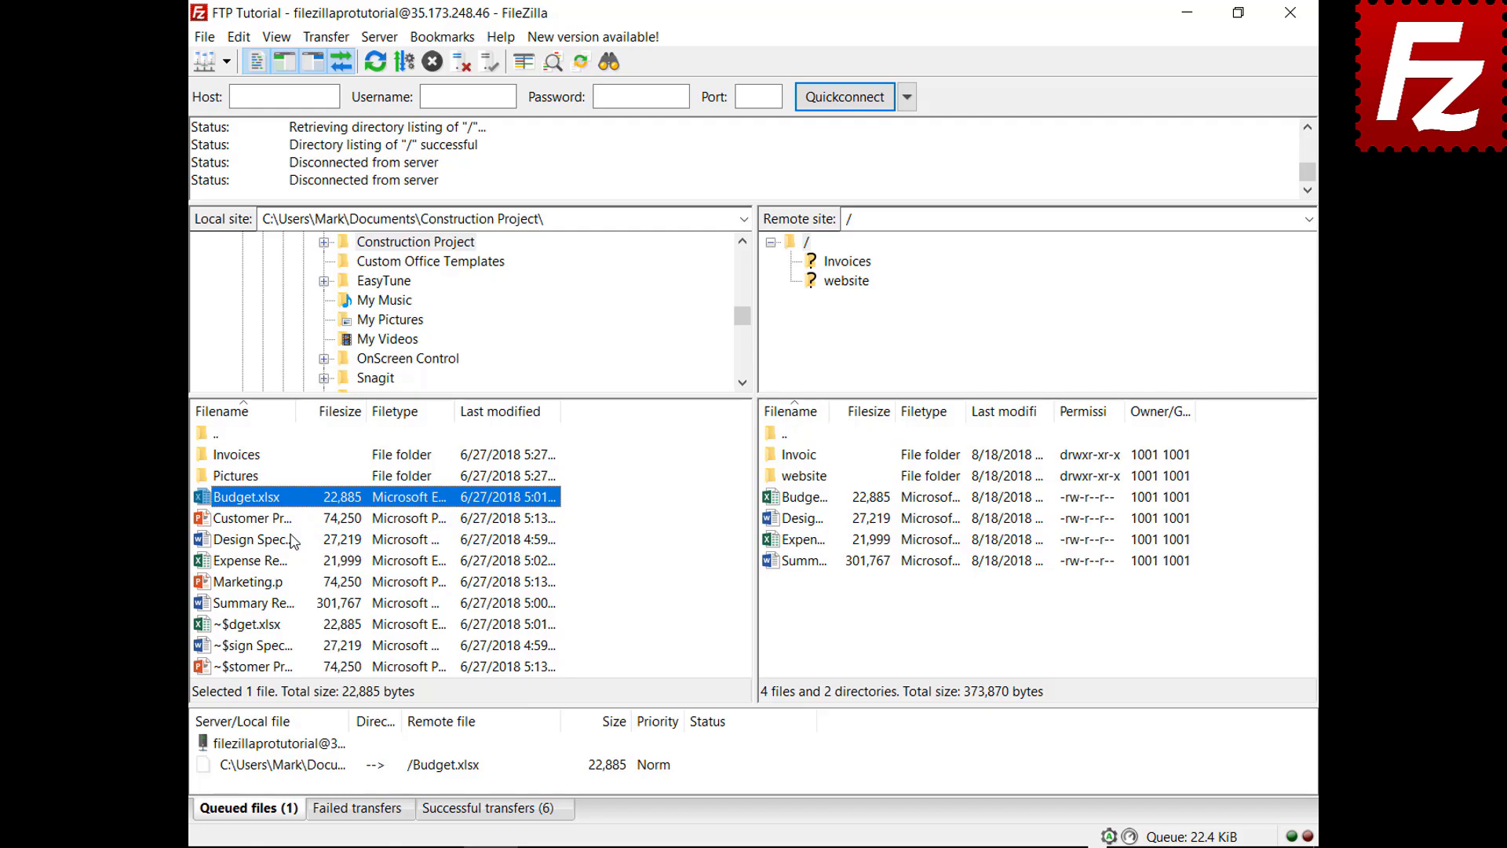
Step: Check the default File exists action page in Settings and cancel without changes
click(238, 37)
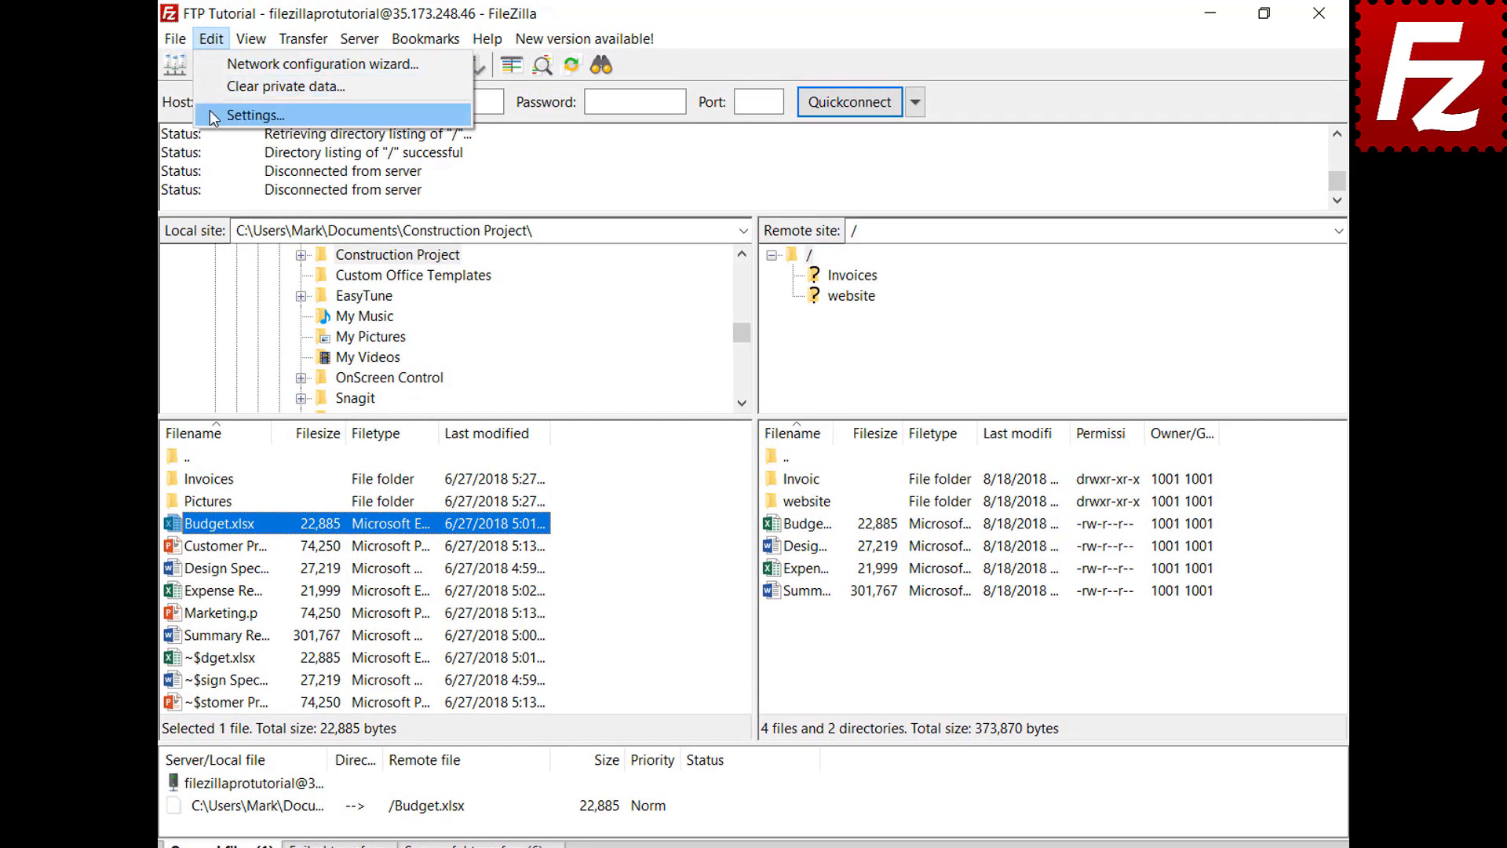
click(210, 115)
click(469, 480)
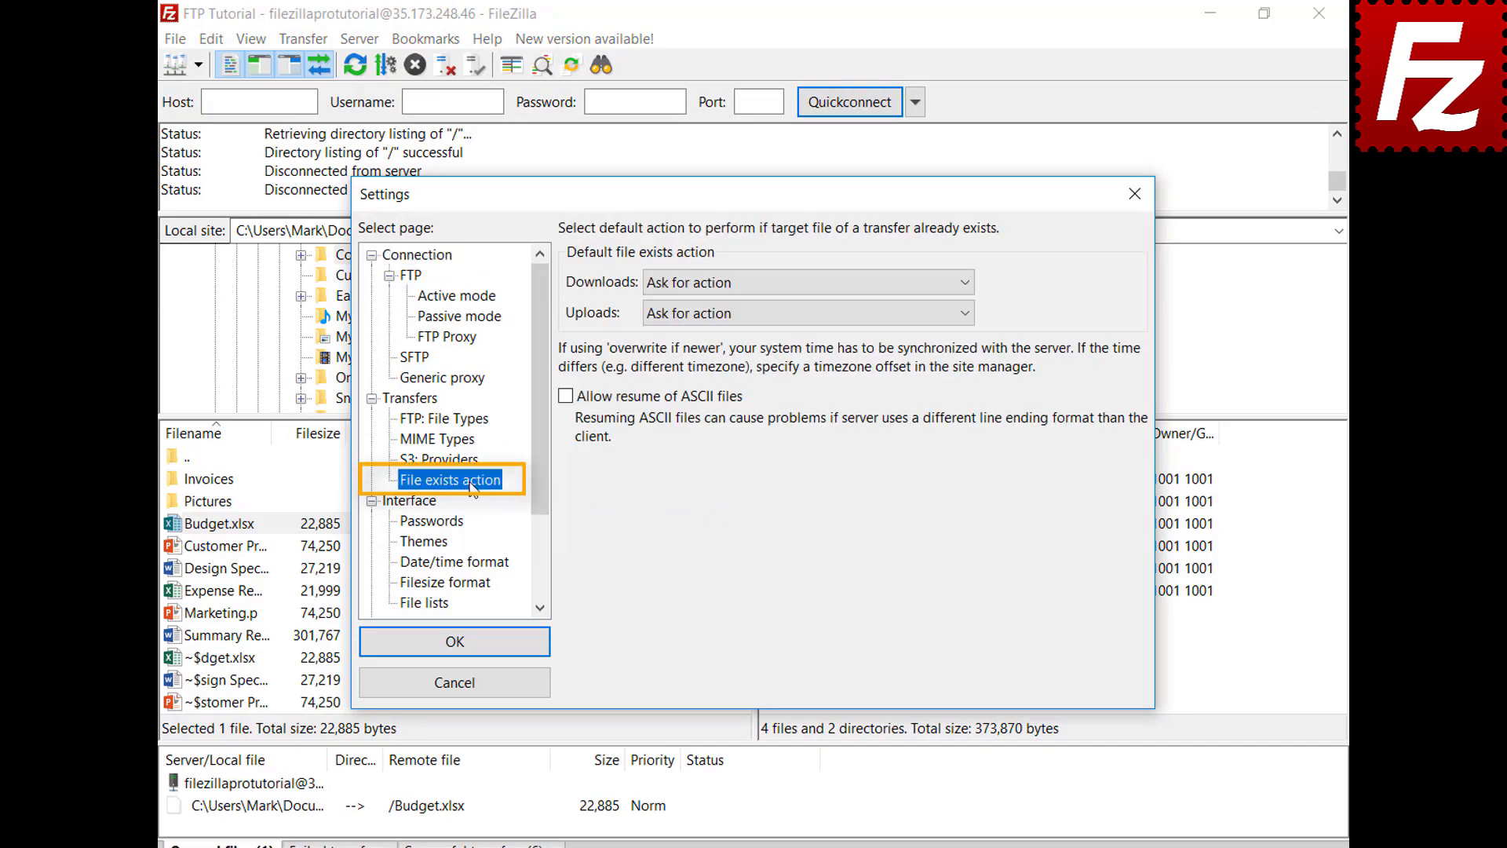
click(474, 686)
Step: Set the queued Budget.xlsx upload to Overwrite file and process the queue
click(318, 809)
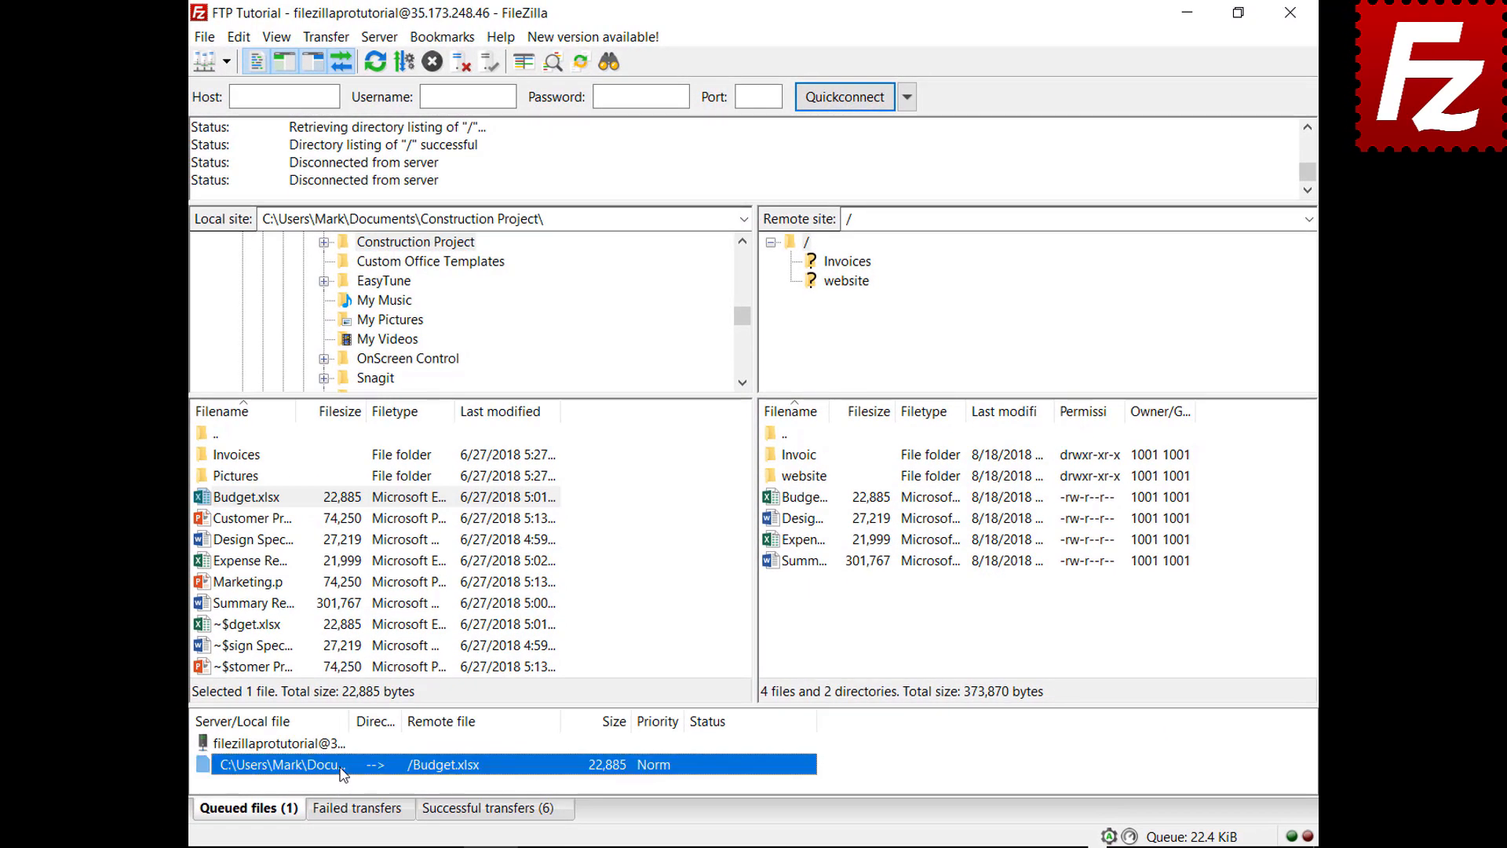
right_click(343, 773)
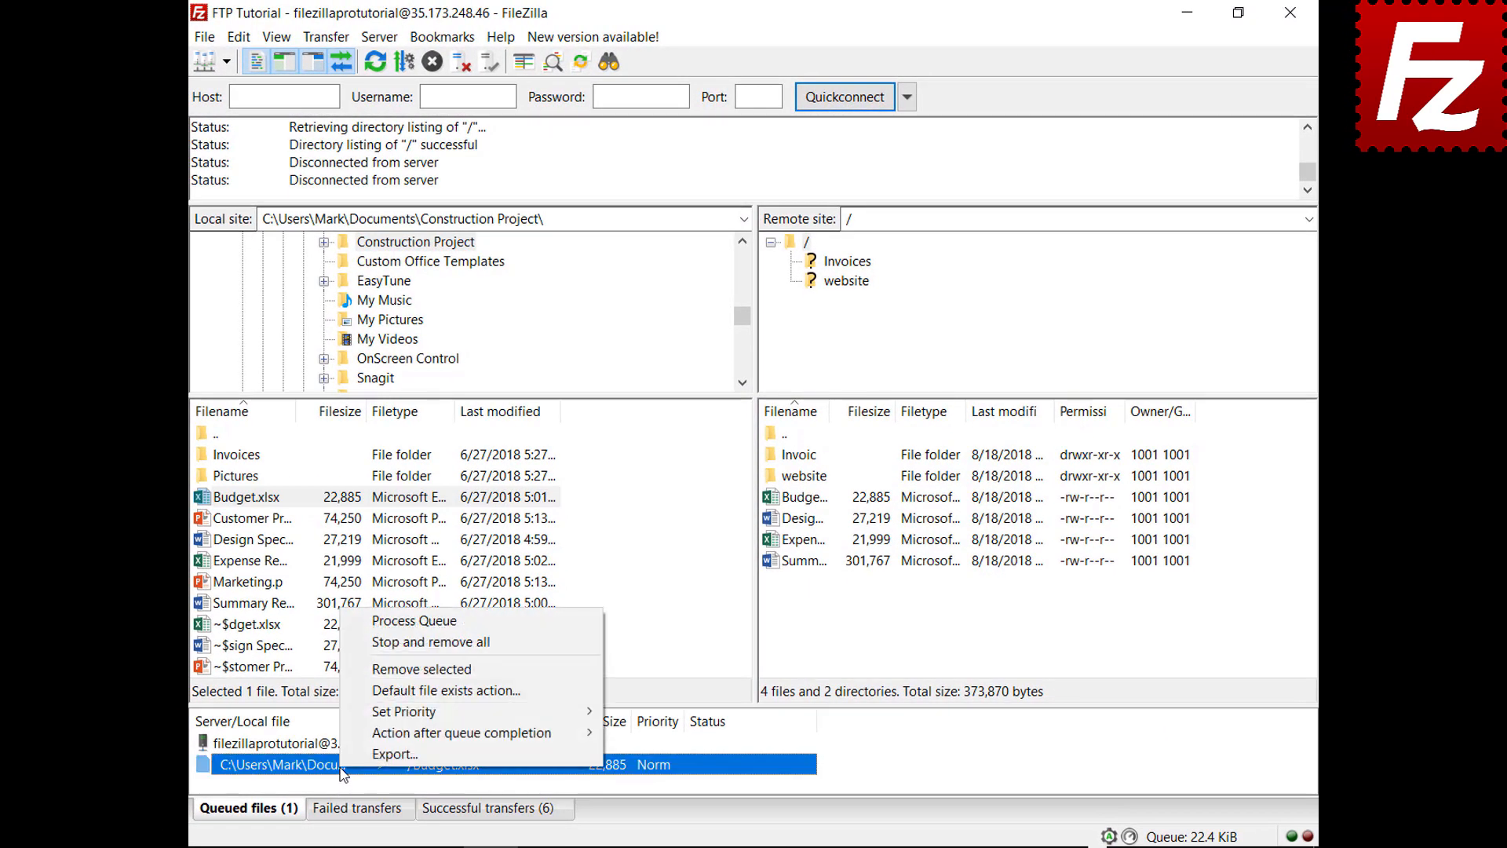
click(370, 692)
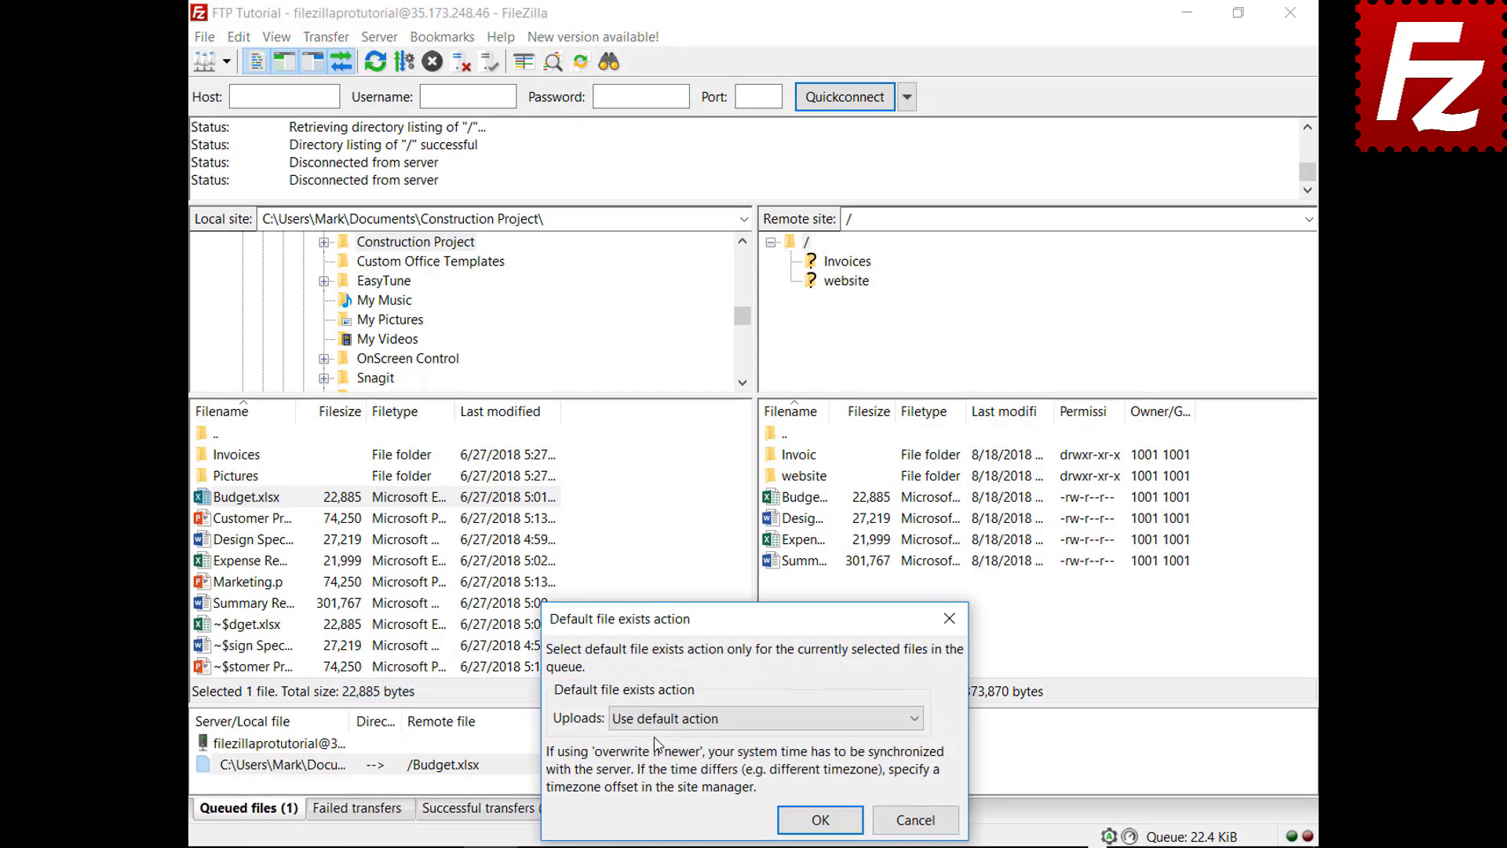
click(658, 721)
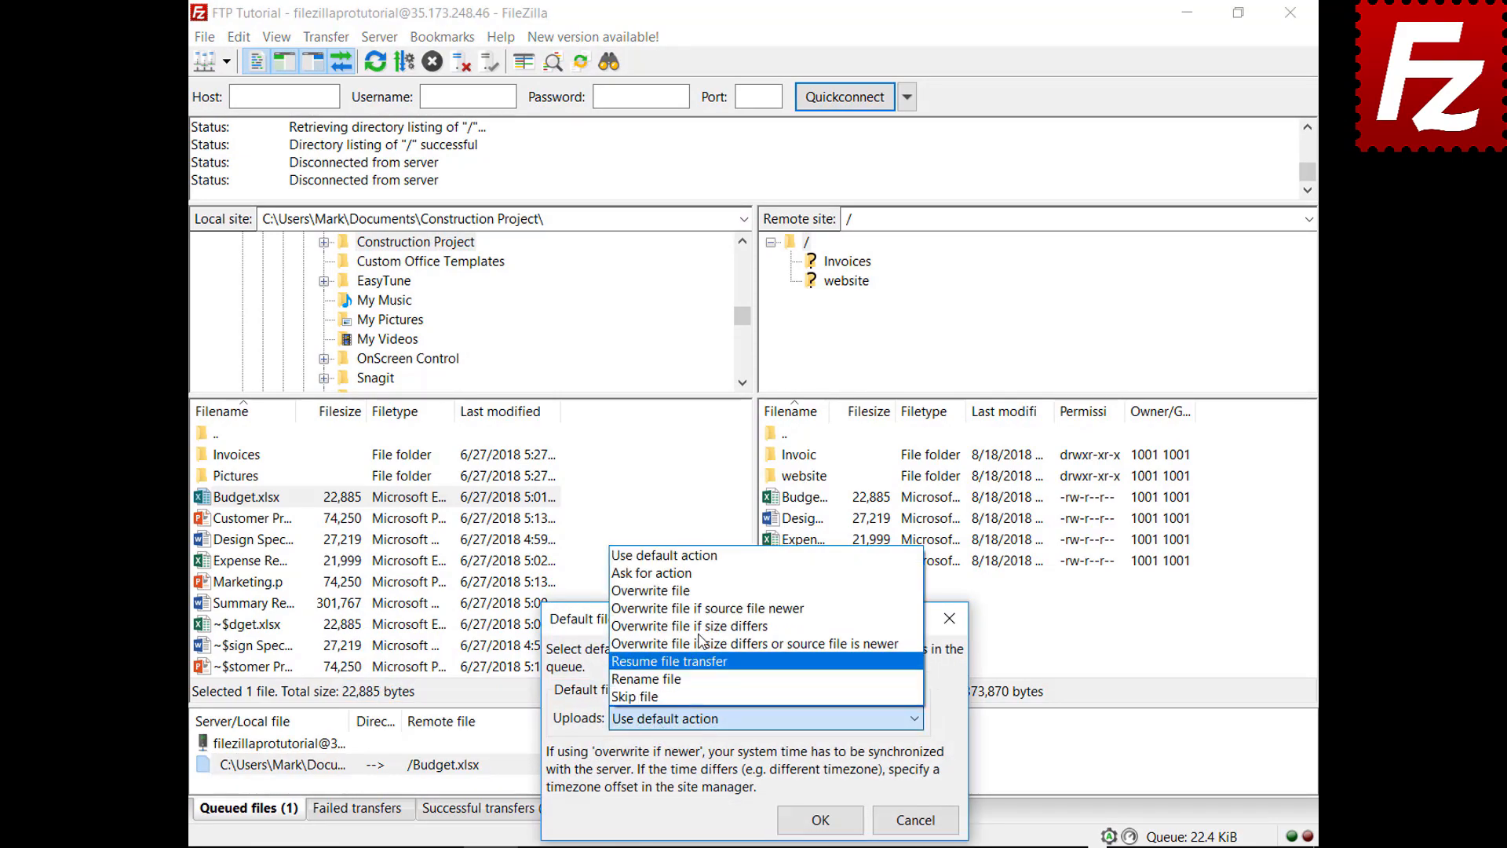
click(651, 591)
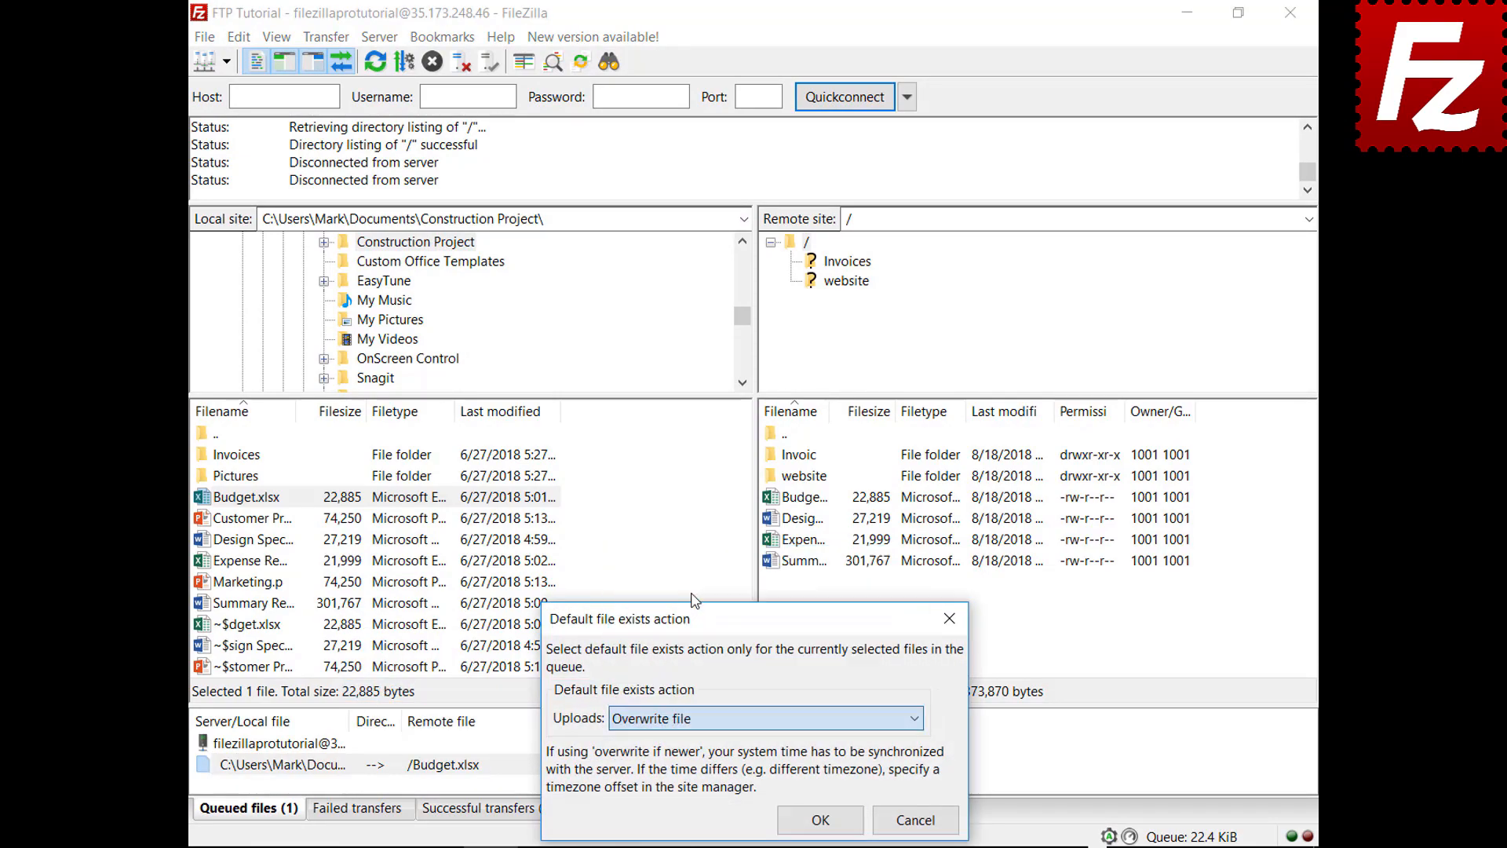
click(818, 819)
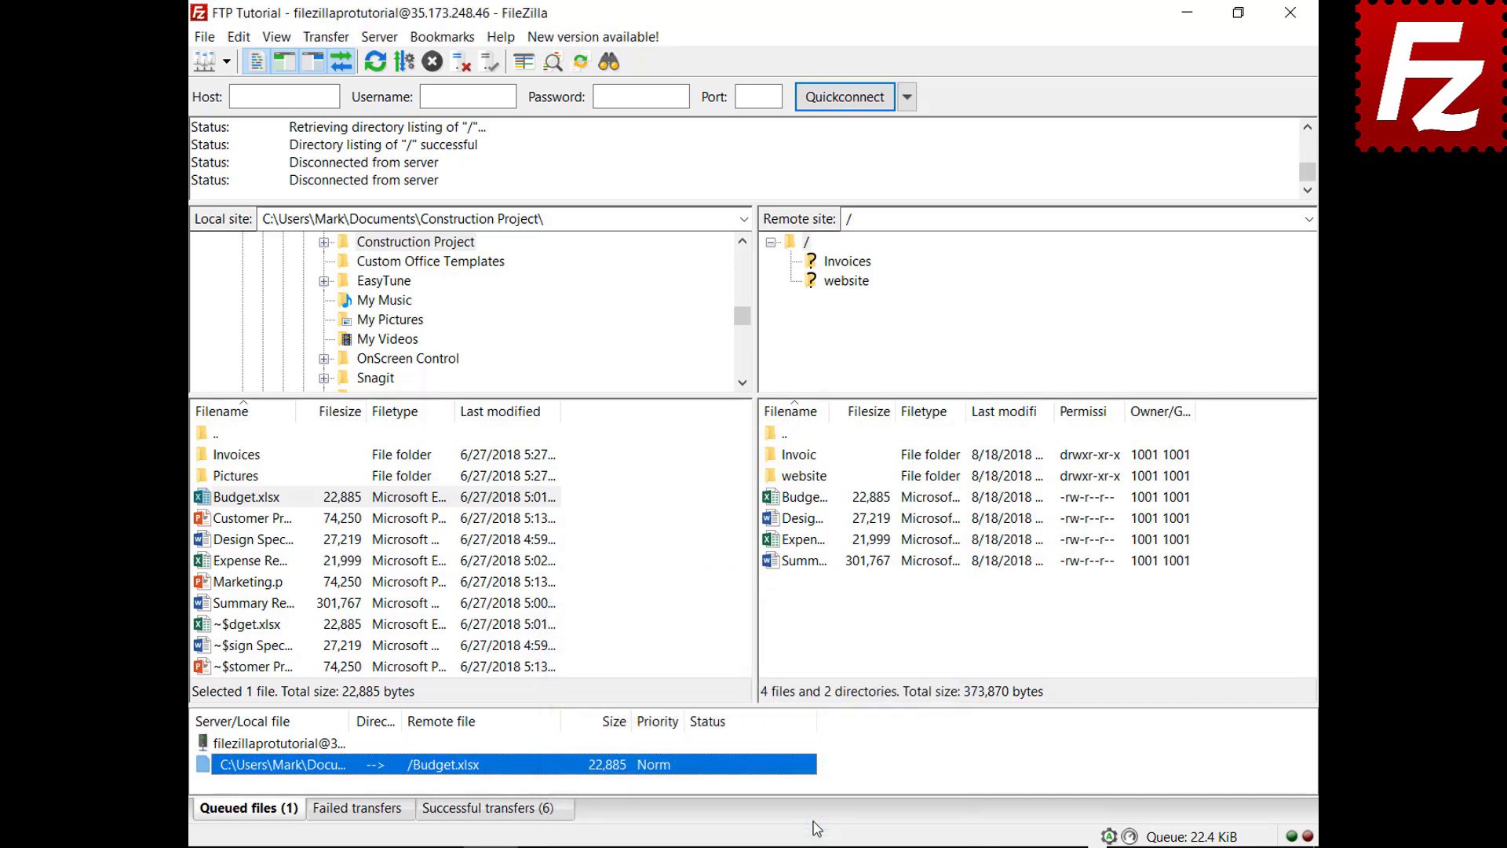
right_click(286, 746)
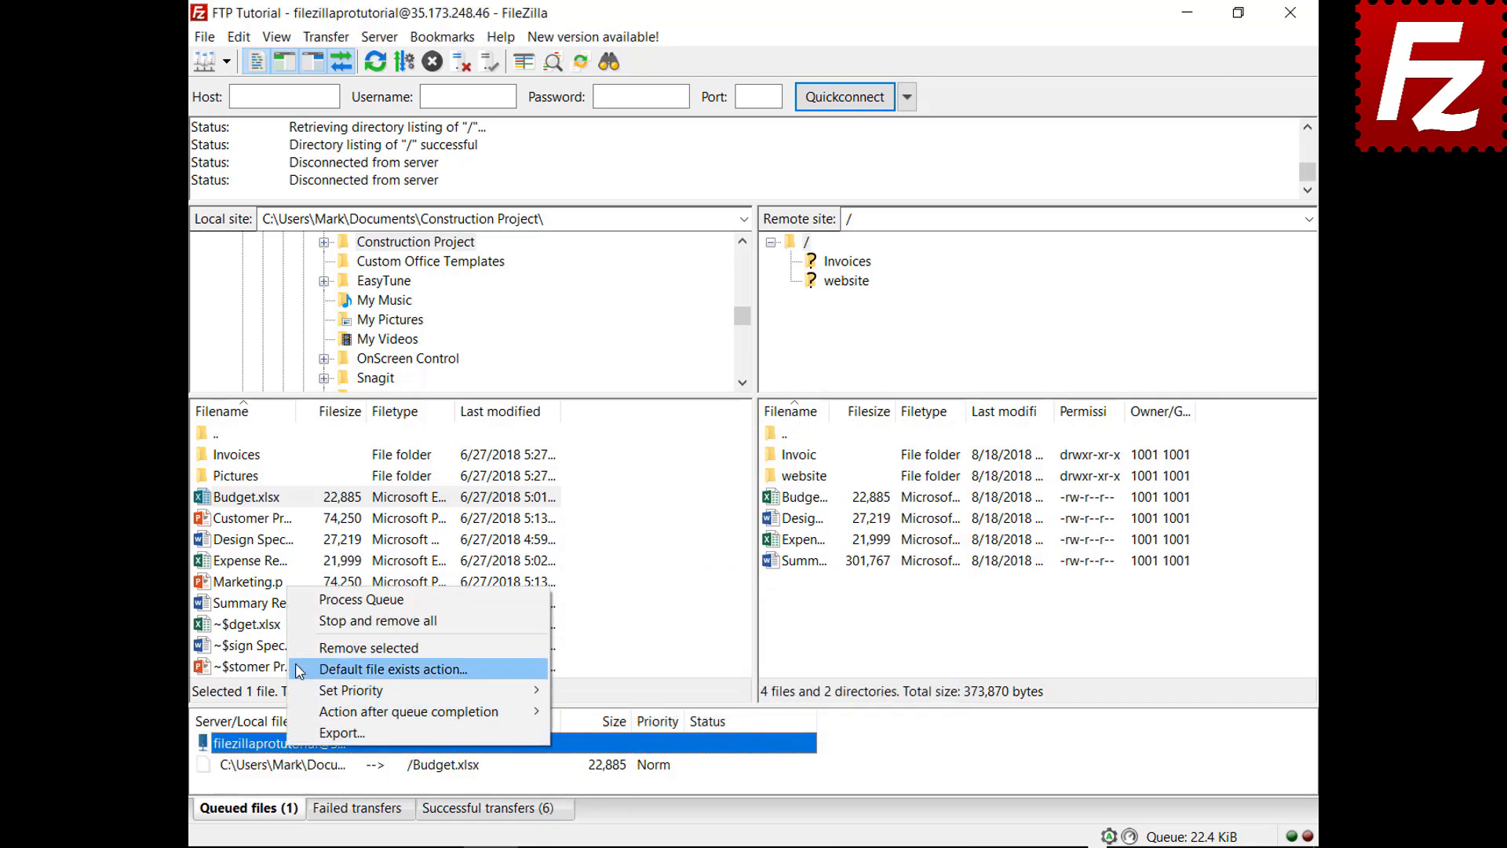
click(300, 600)
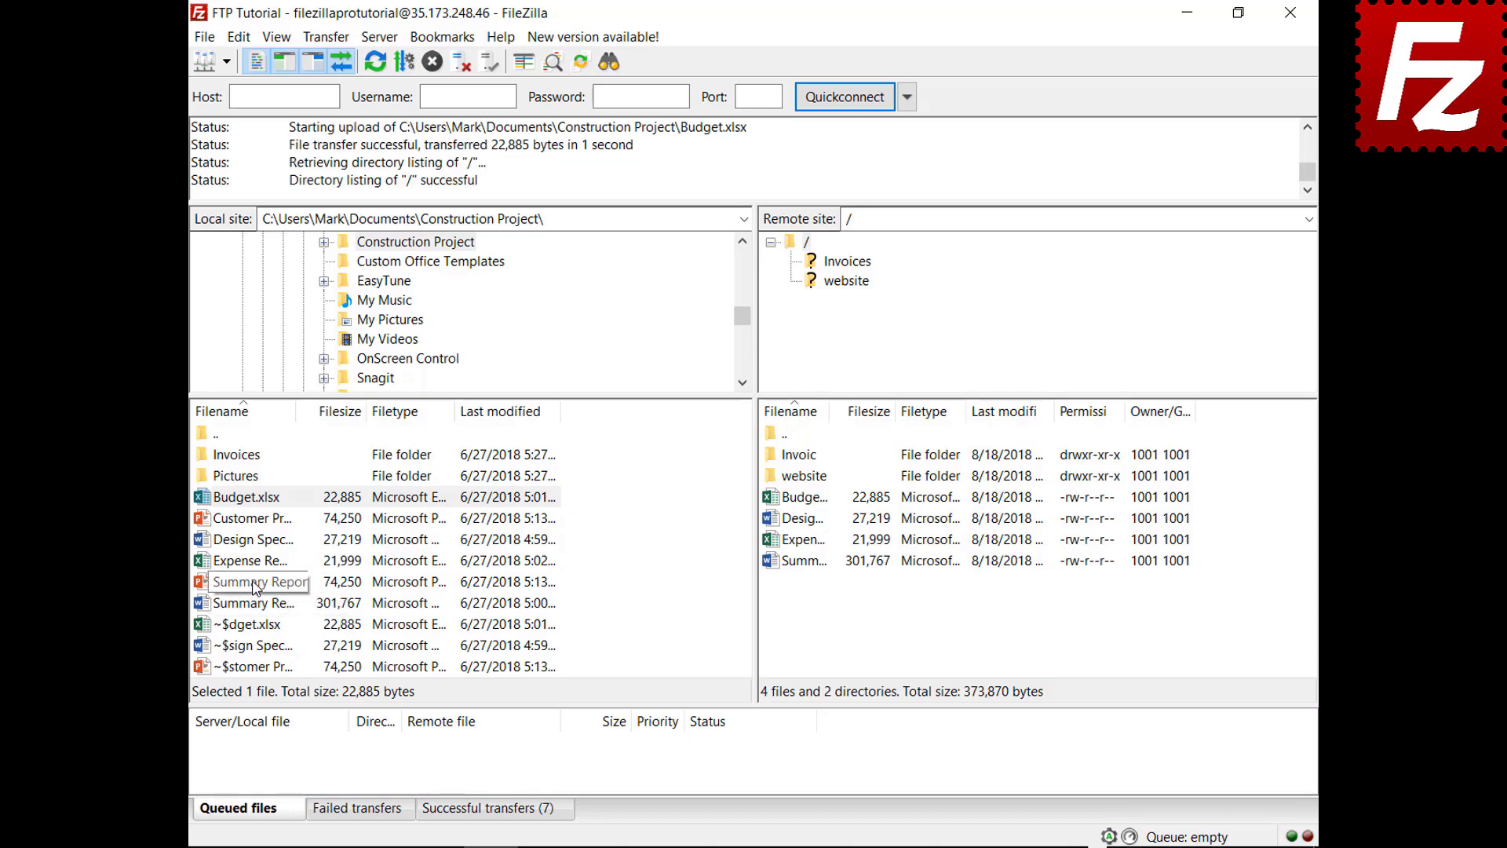
Step: Queue Marketing.pptx, set the queue to close FileZilla on completion, and process it
right_click(255, 585)
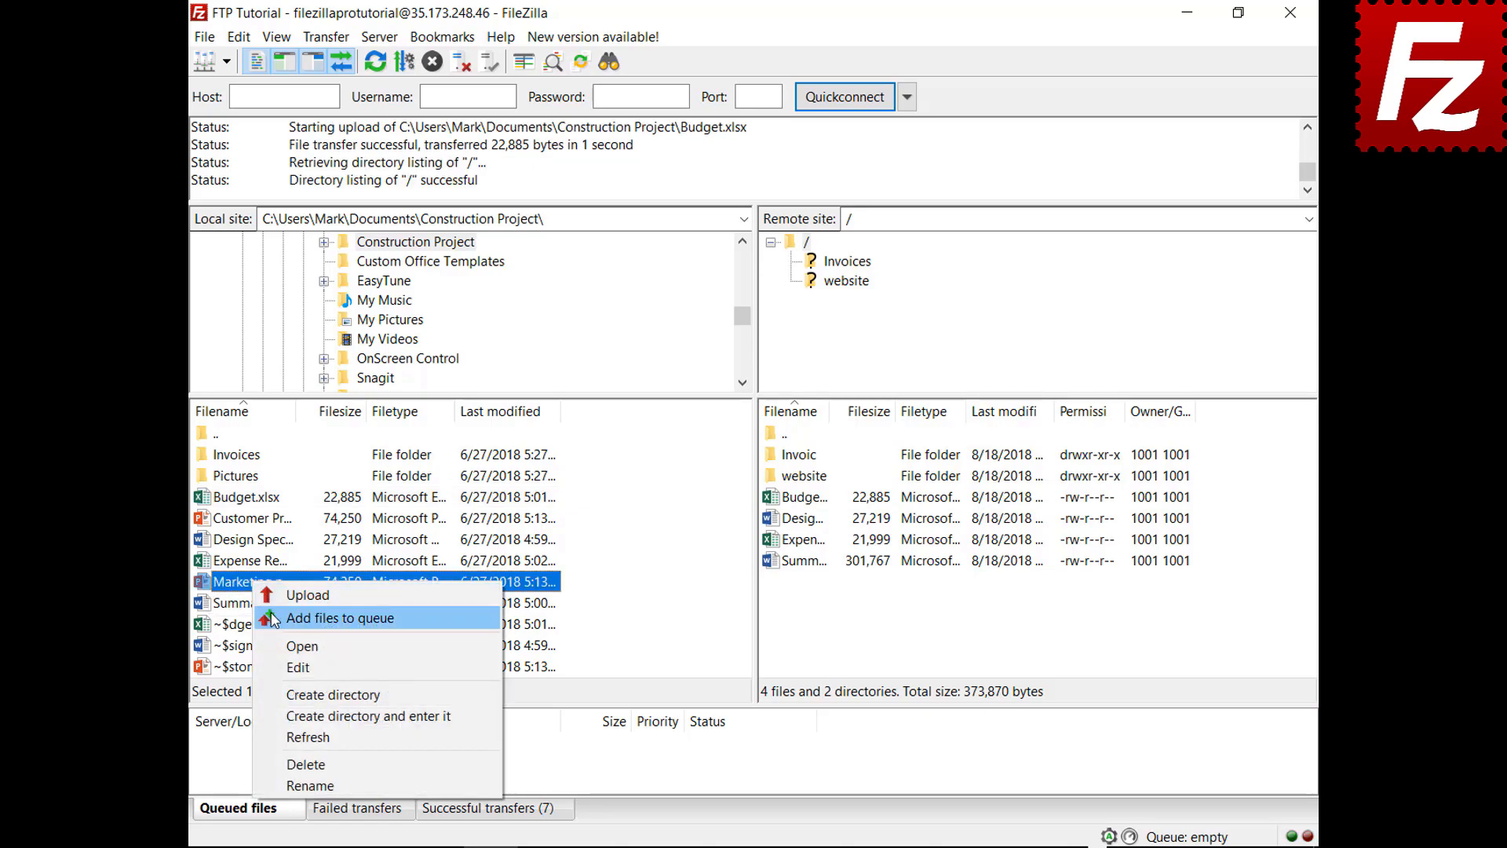
click(302, 618)
right_click(300, 773)
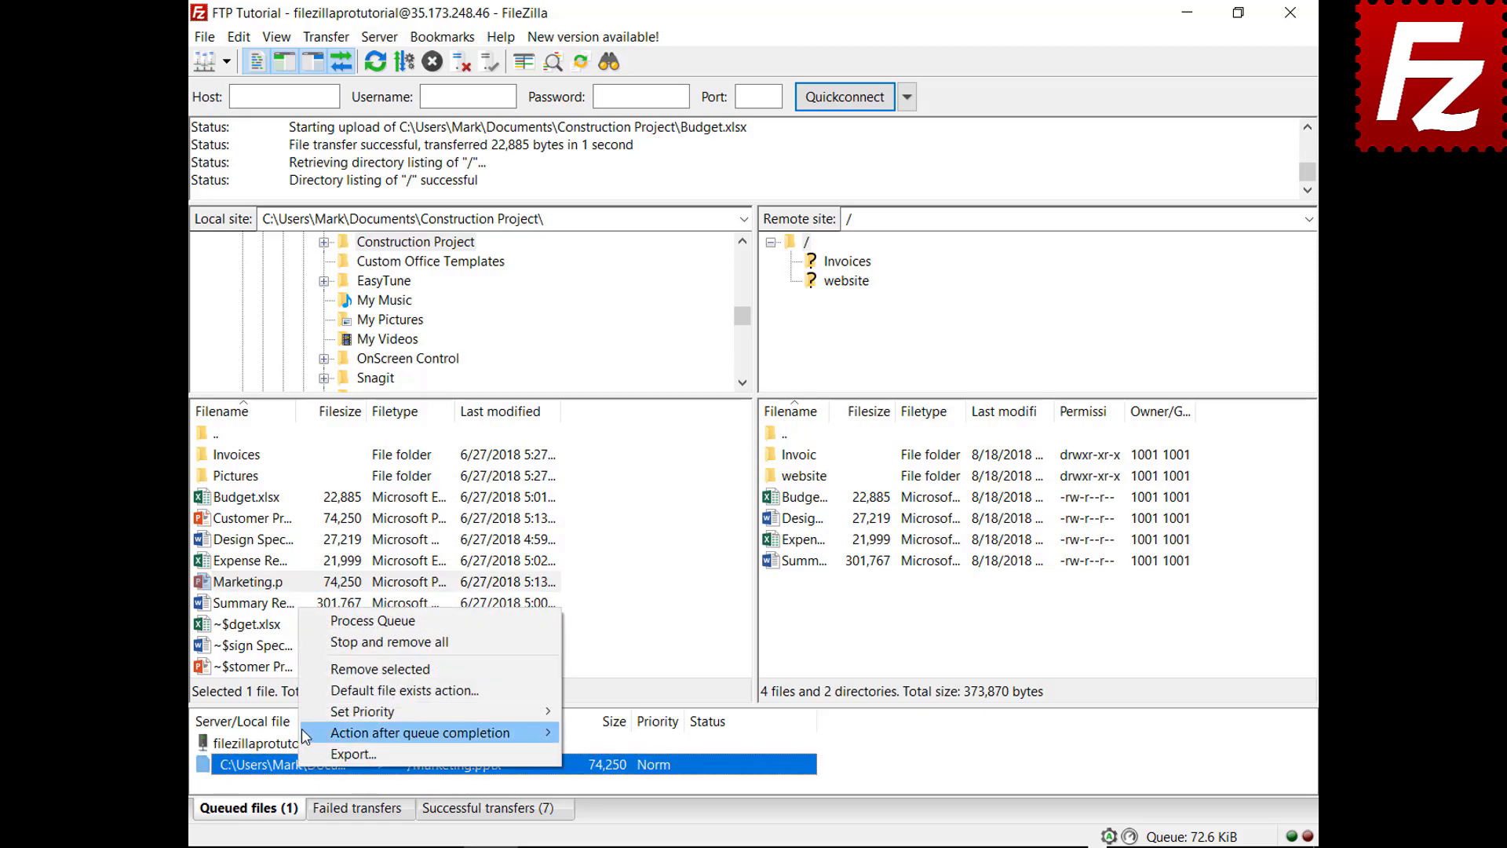
mouse_move(305, 733)
click(586, 606)
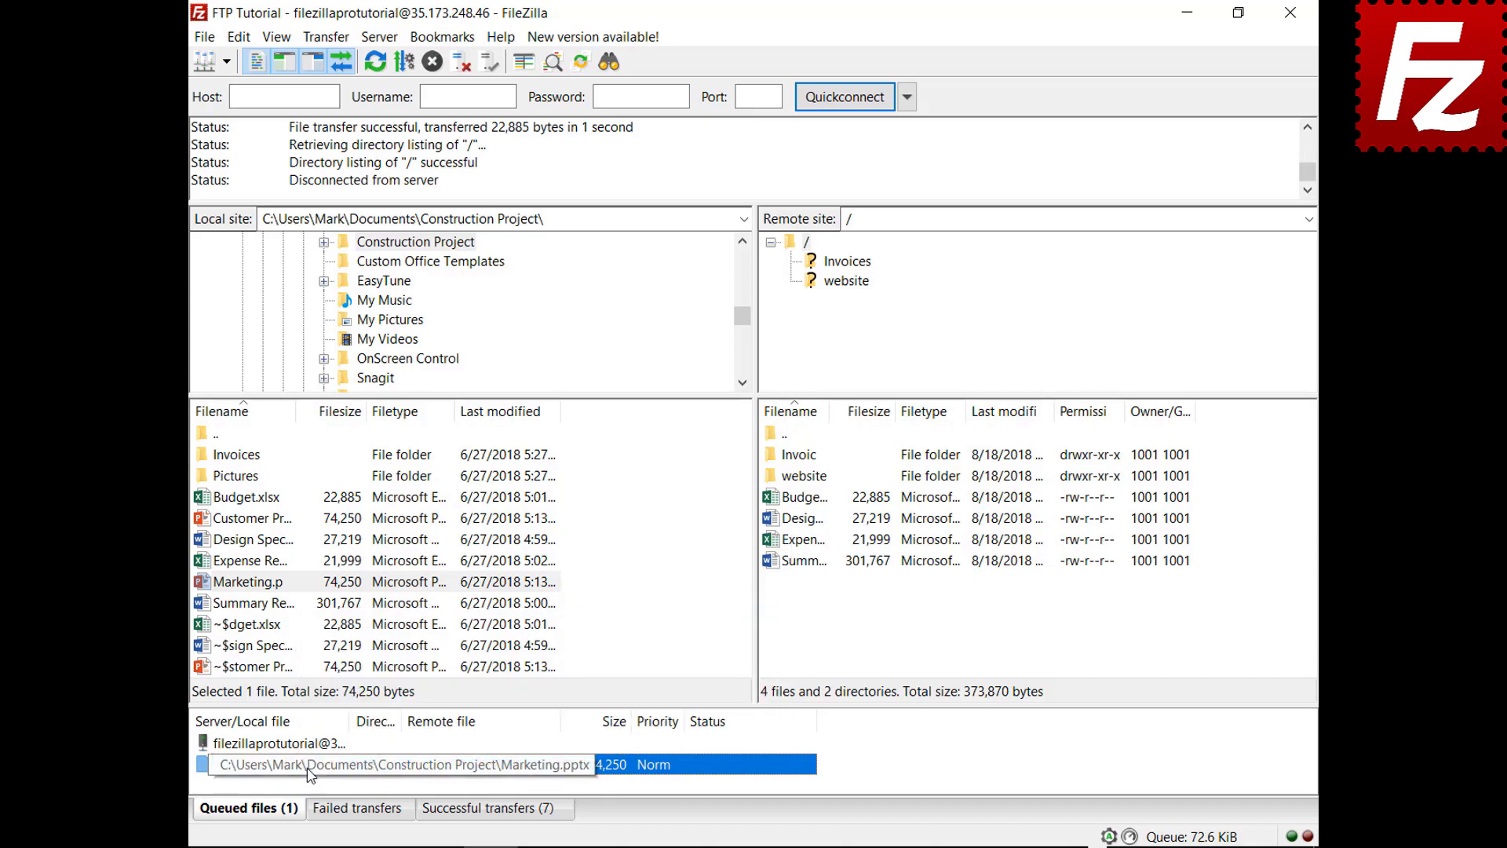
right_click(308, 746)
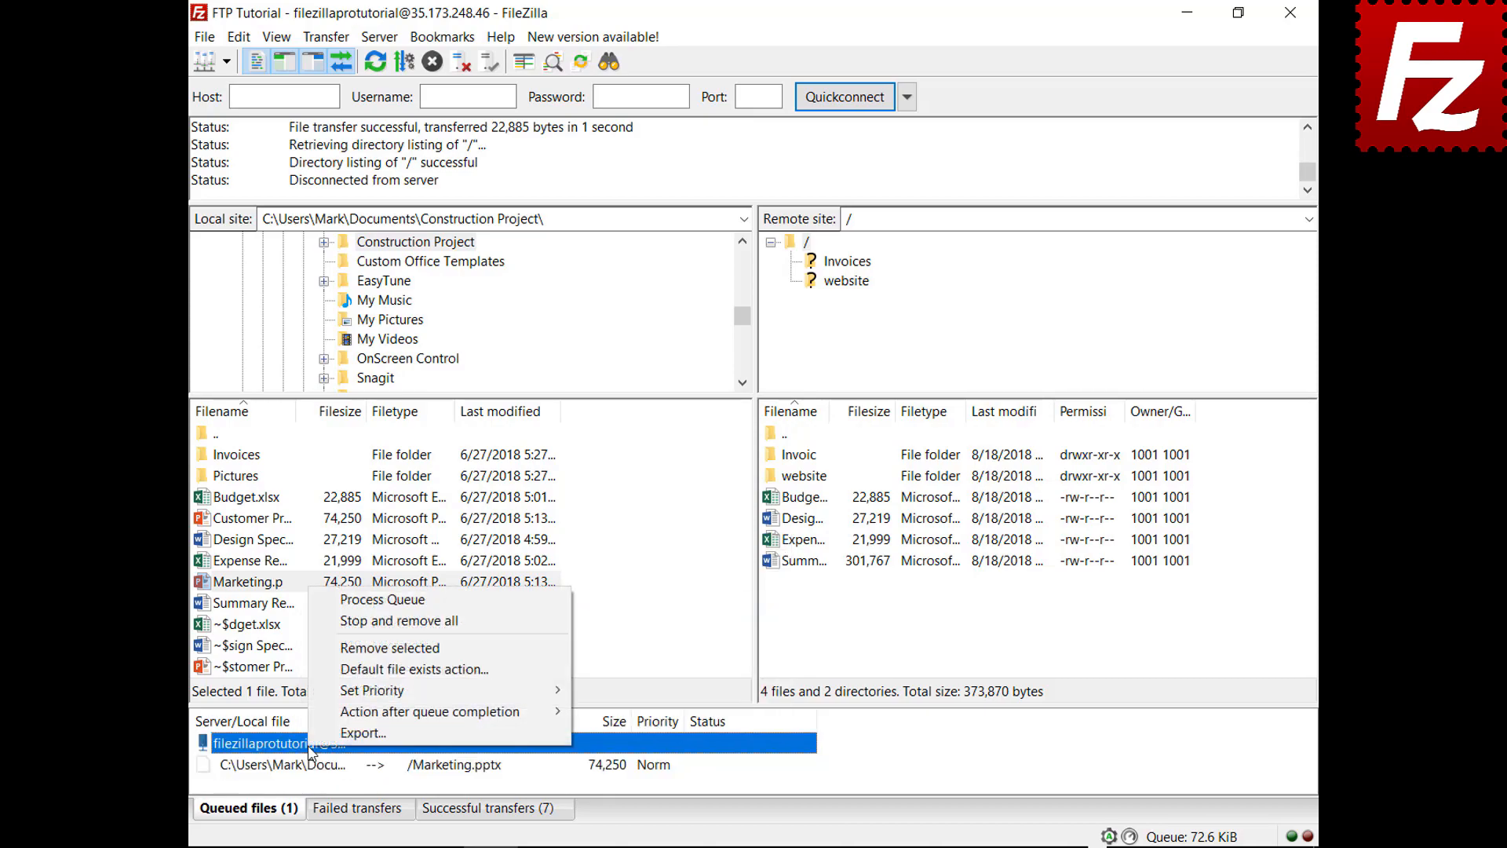
click(358, 603)
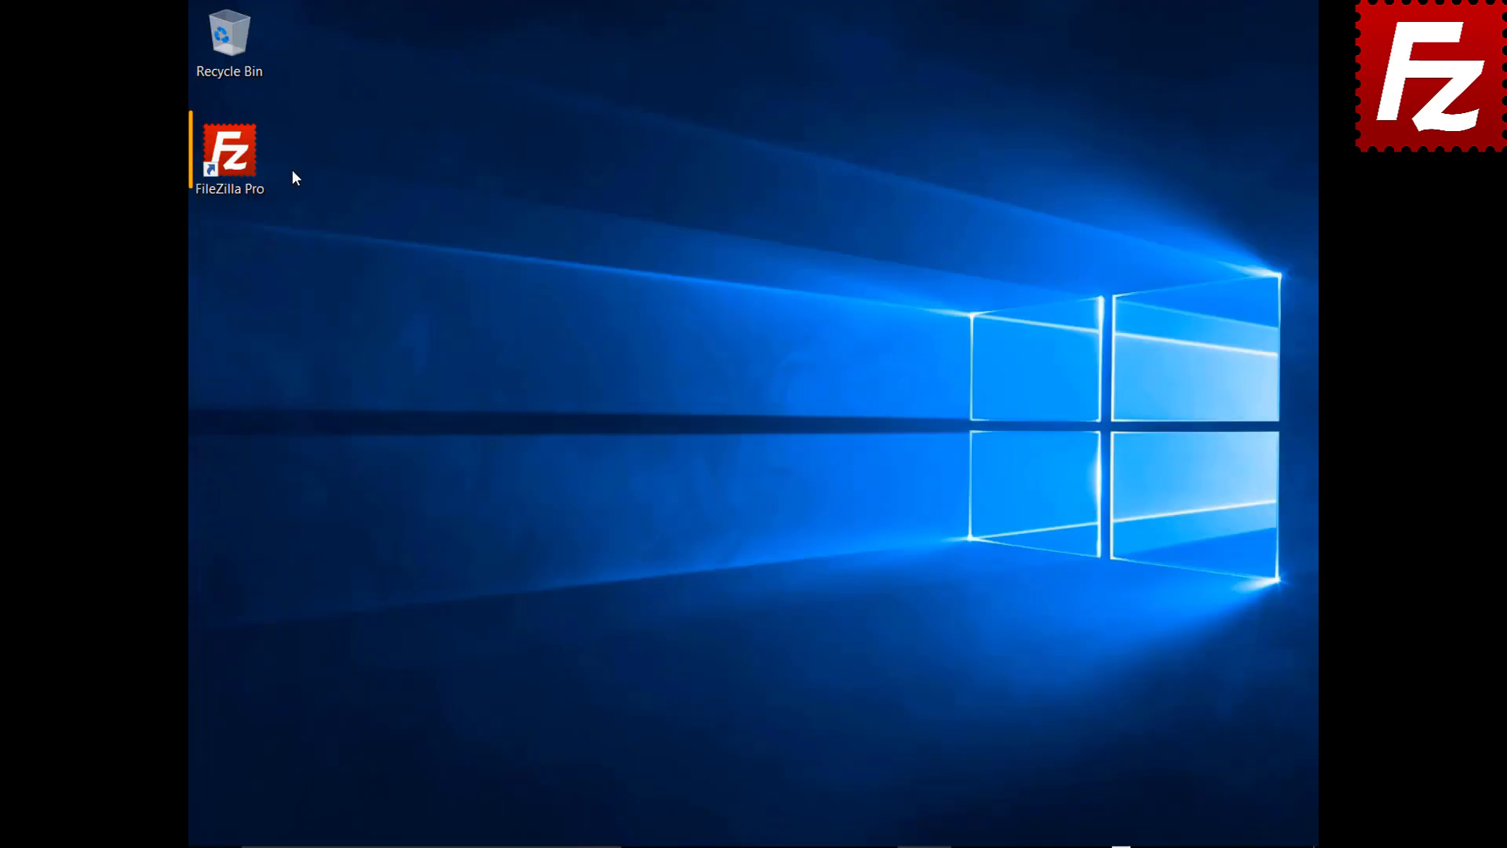
Step: Launch FileZilla Pro and connect to the FTP Tutorial site
double_click(239, 163)
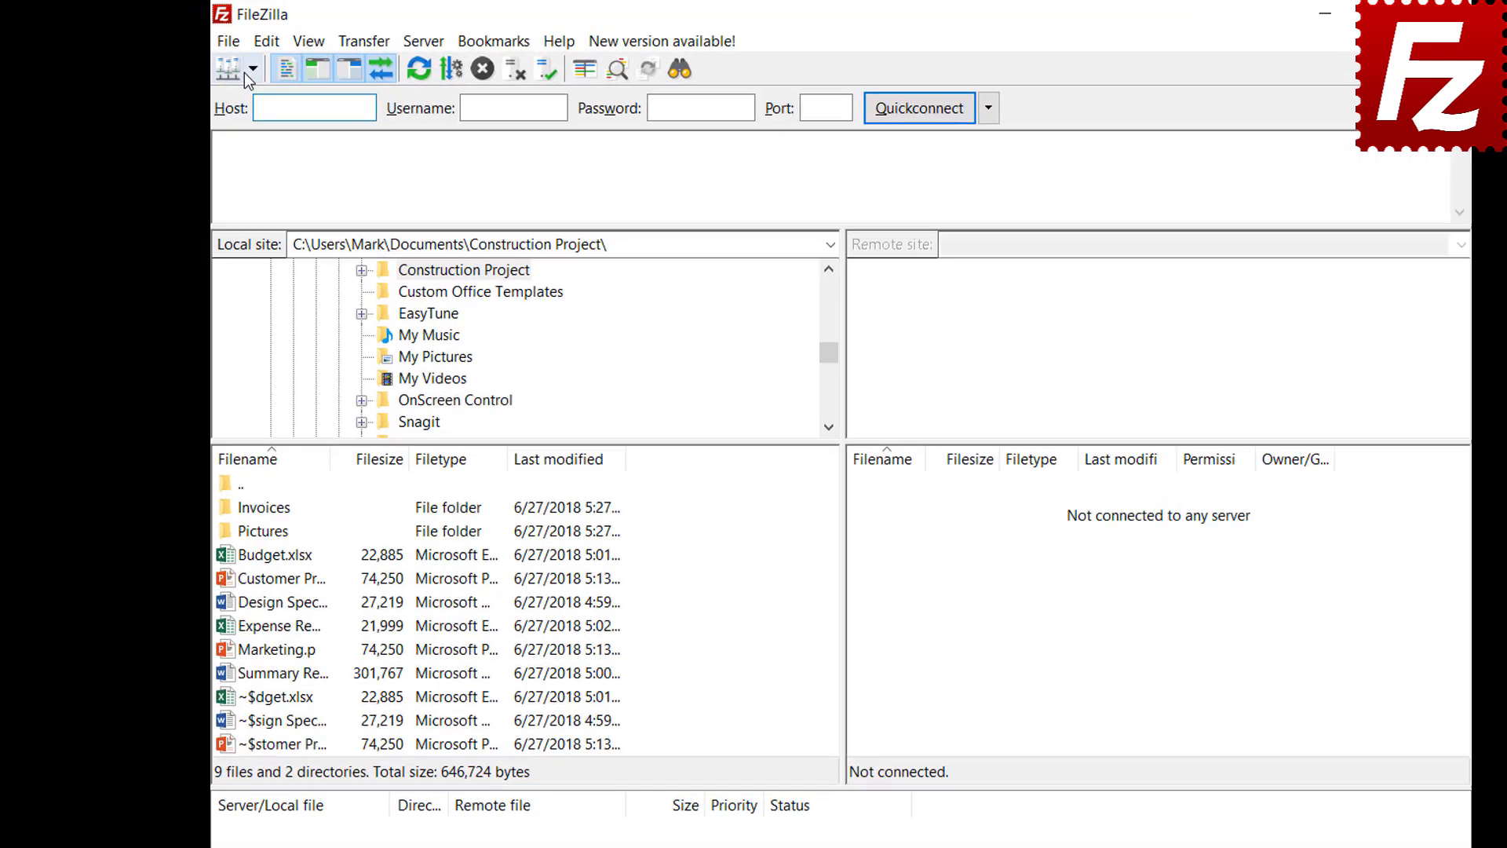
click(226, 61)
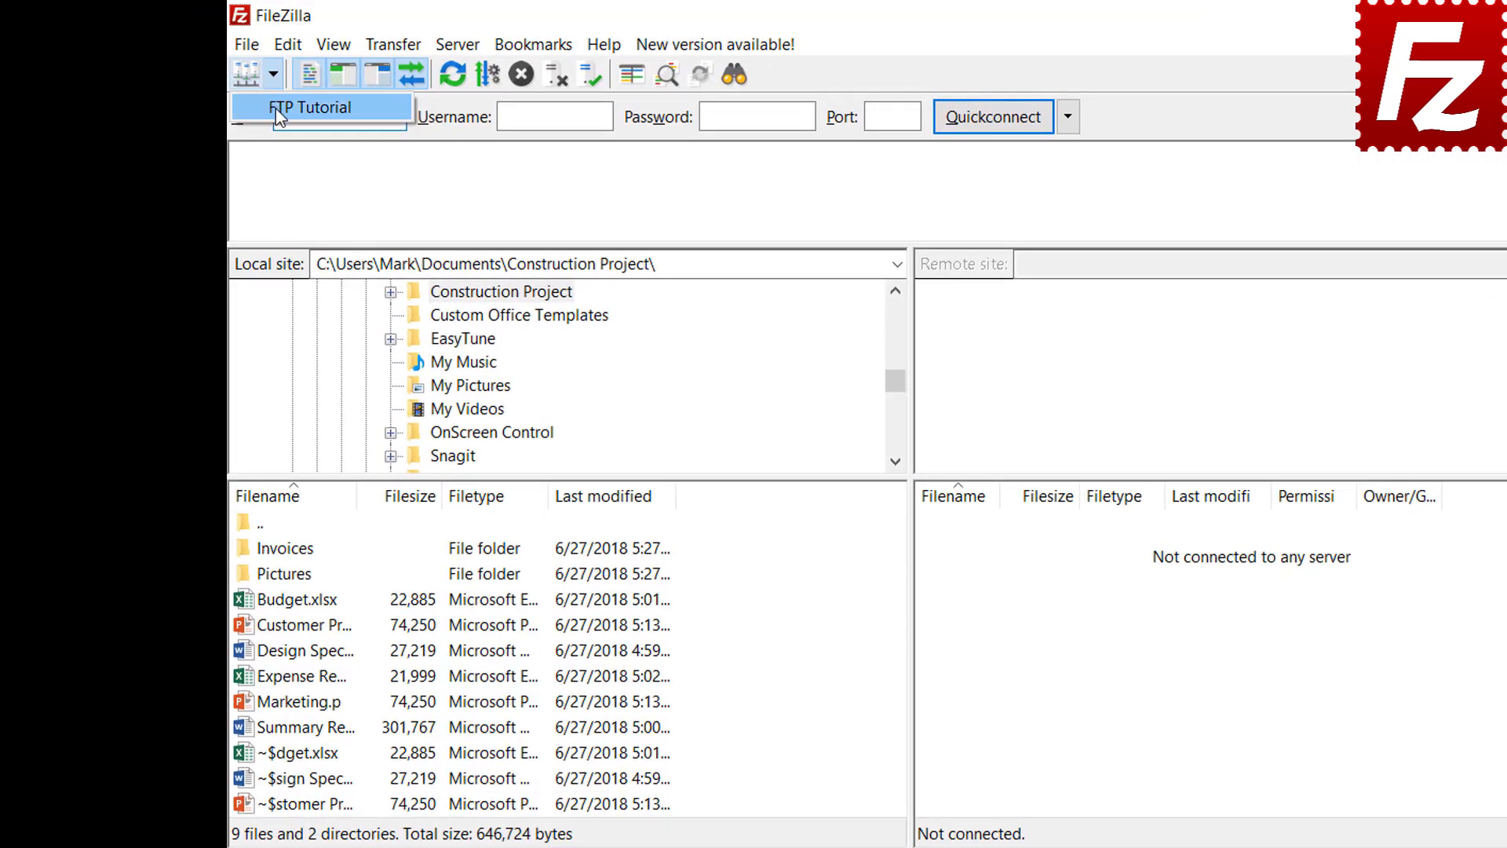
click(245, 87)
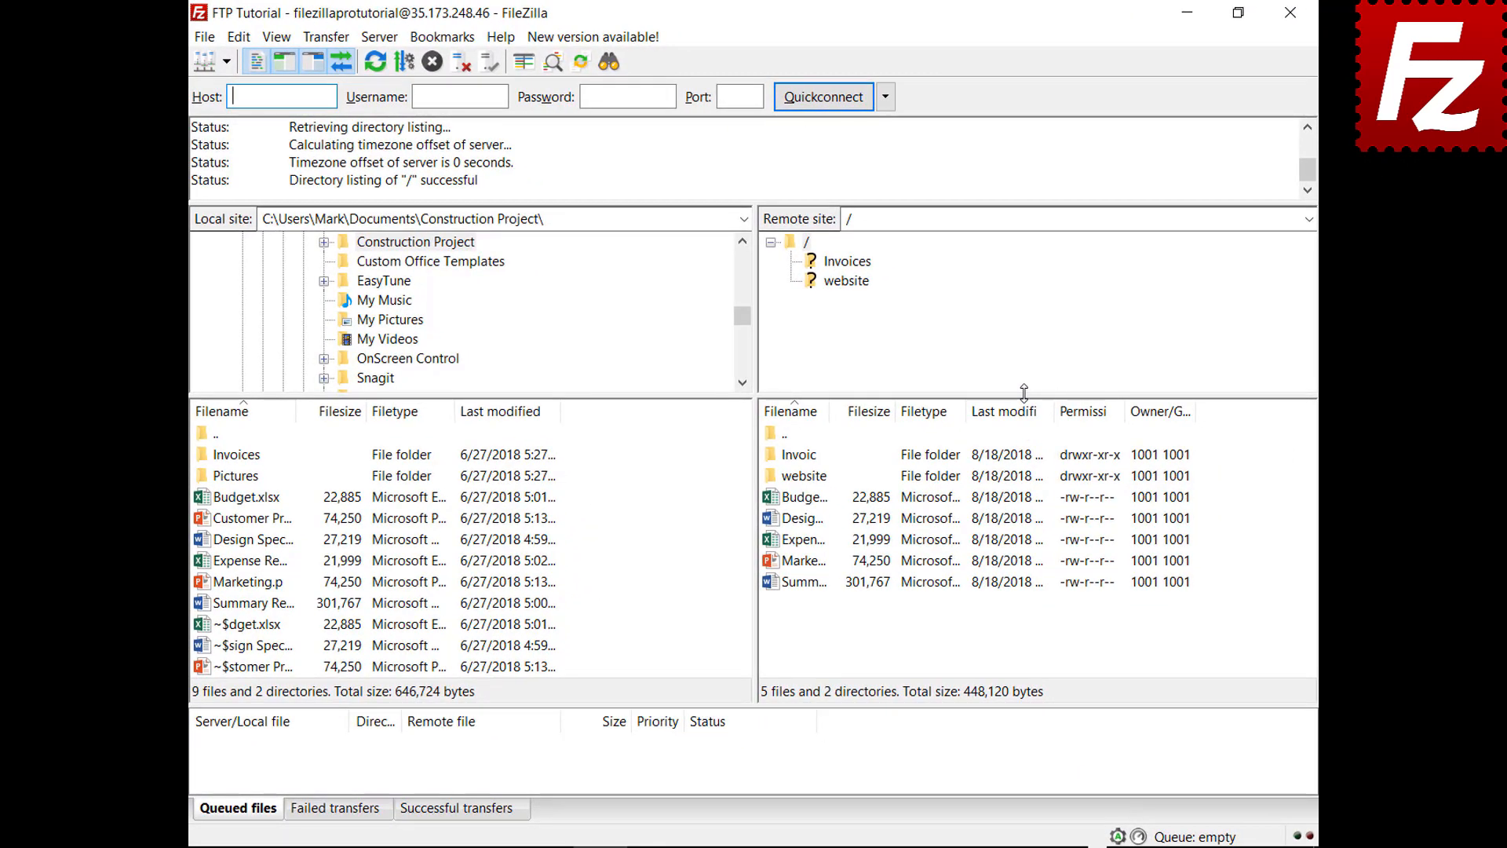
Step: Queue the Pictures folder, reopen FileZilla, and process the persisted queue
right_click(247, 481)
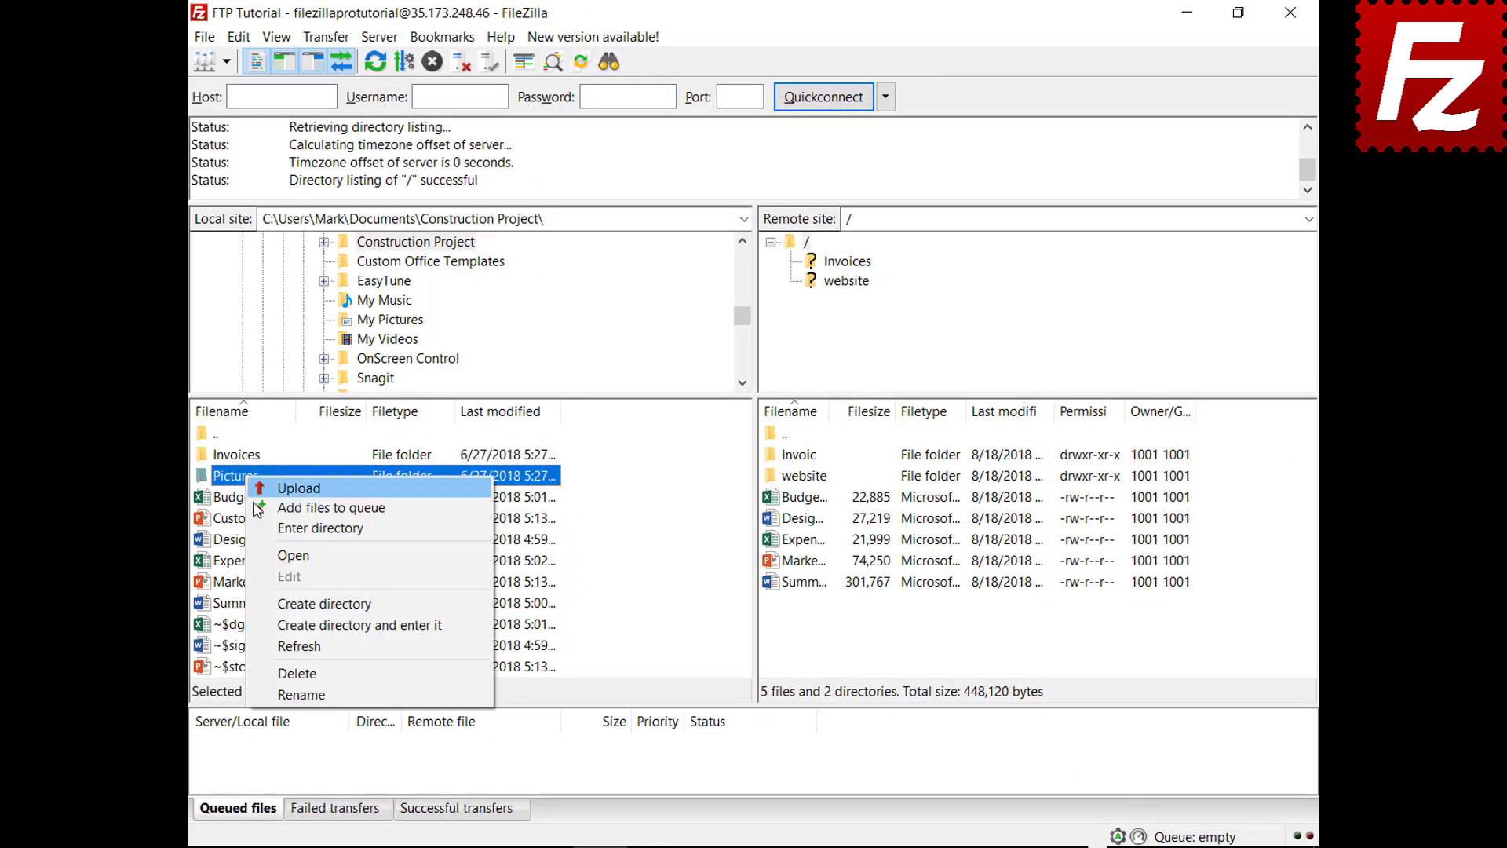
click(258, 509)
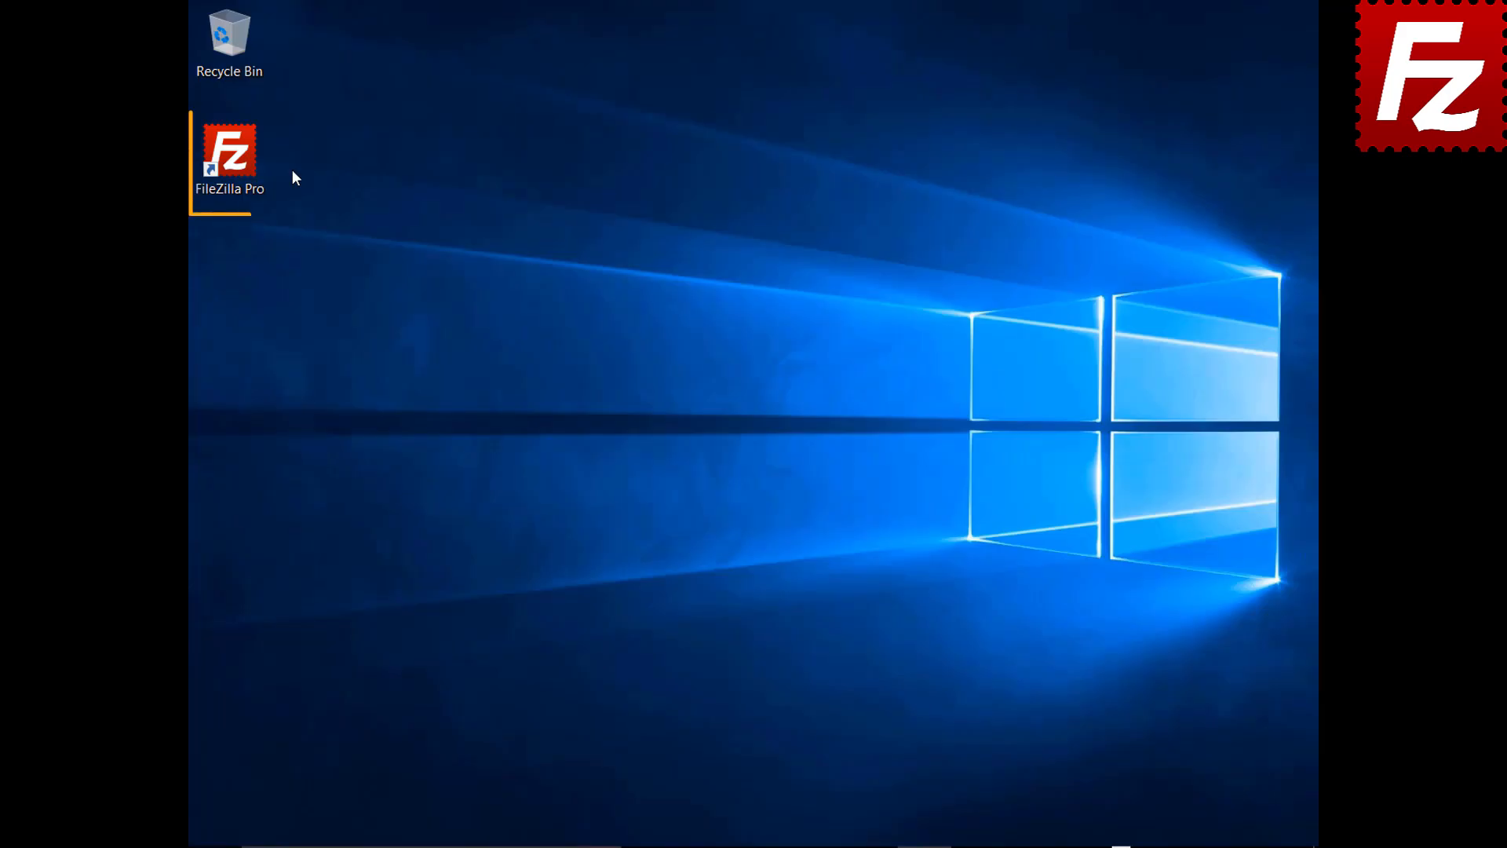
double_click(239, 162)
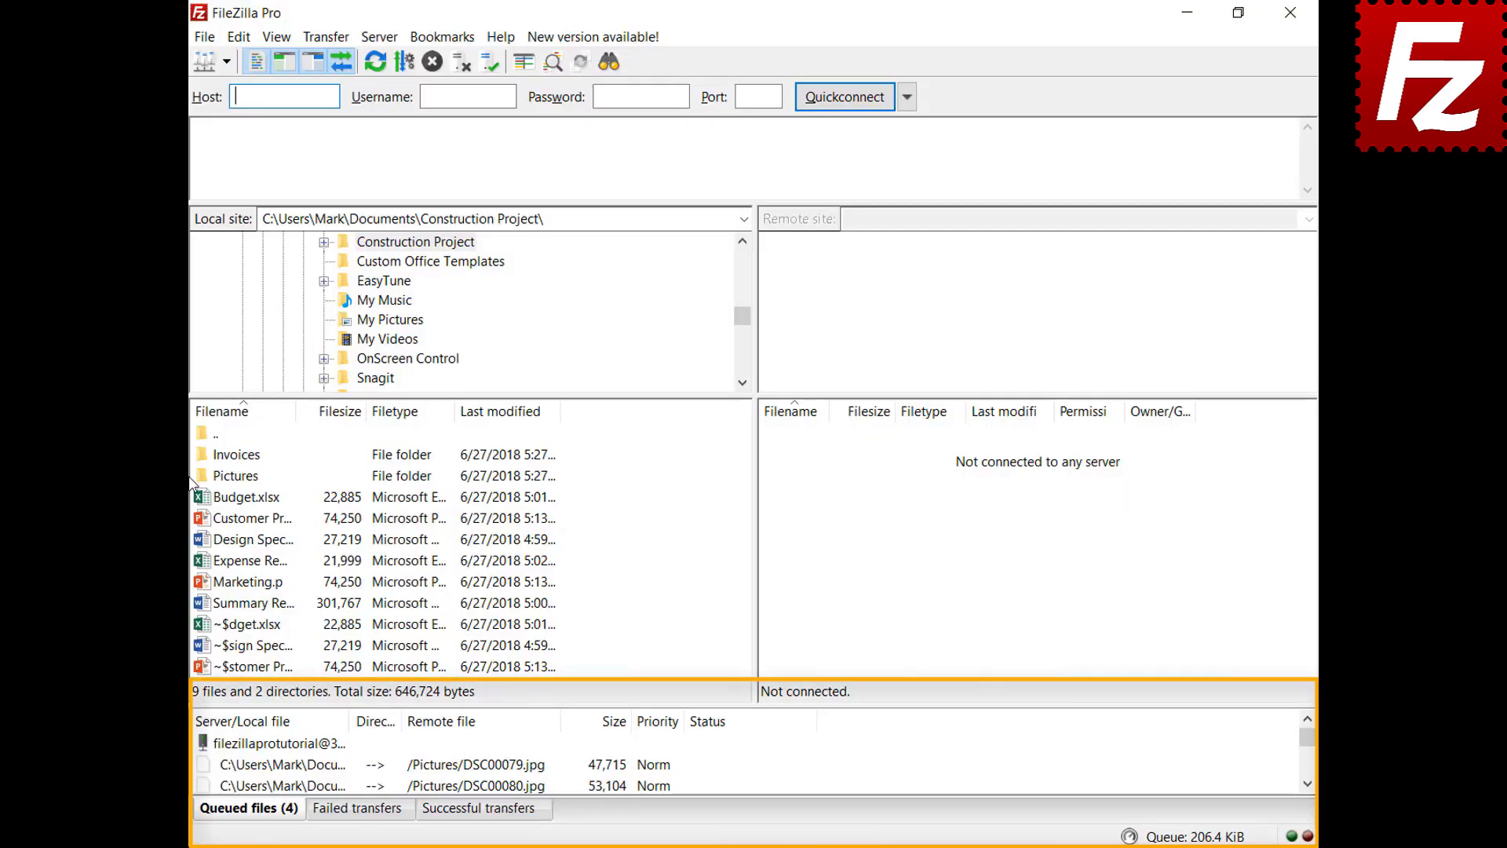
right_click(299, 748)
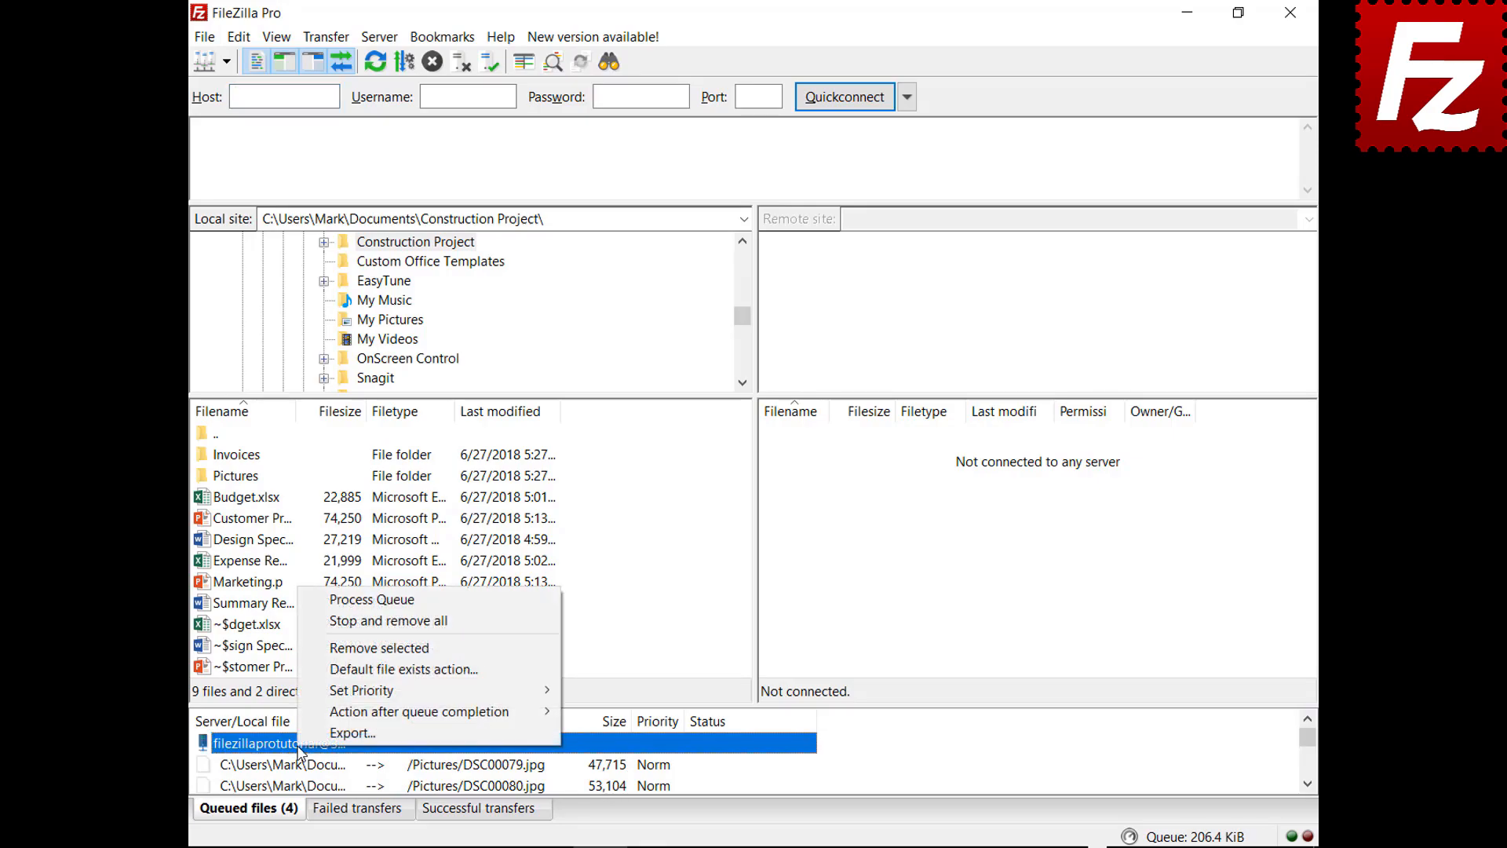
click(331, 601)
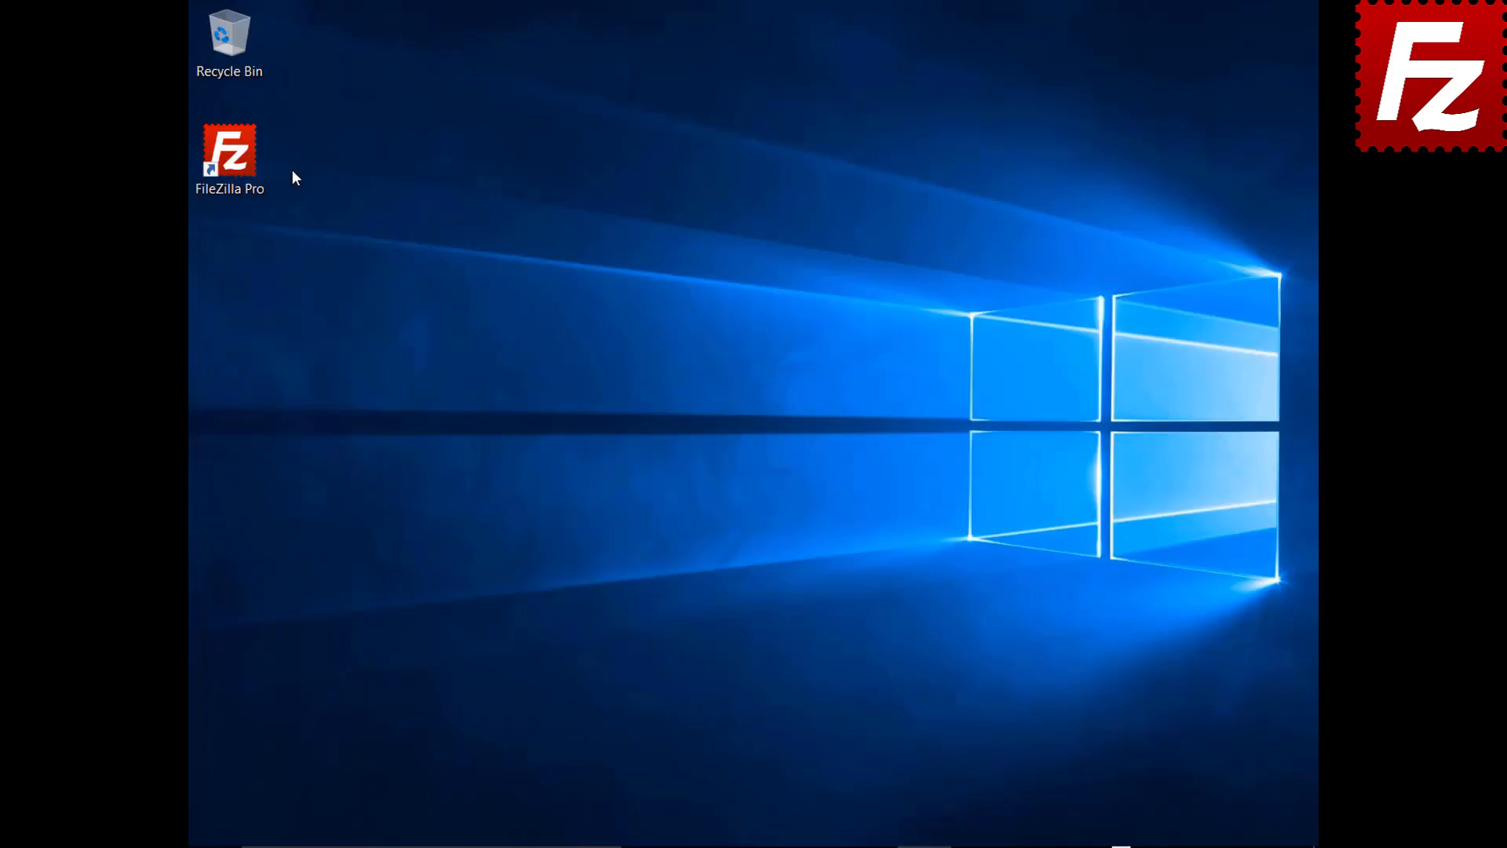
Step: Relaunch FileZilla Pro and reconnect to the FTP Tutorial site from Site Manager
double_click(239, 162)
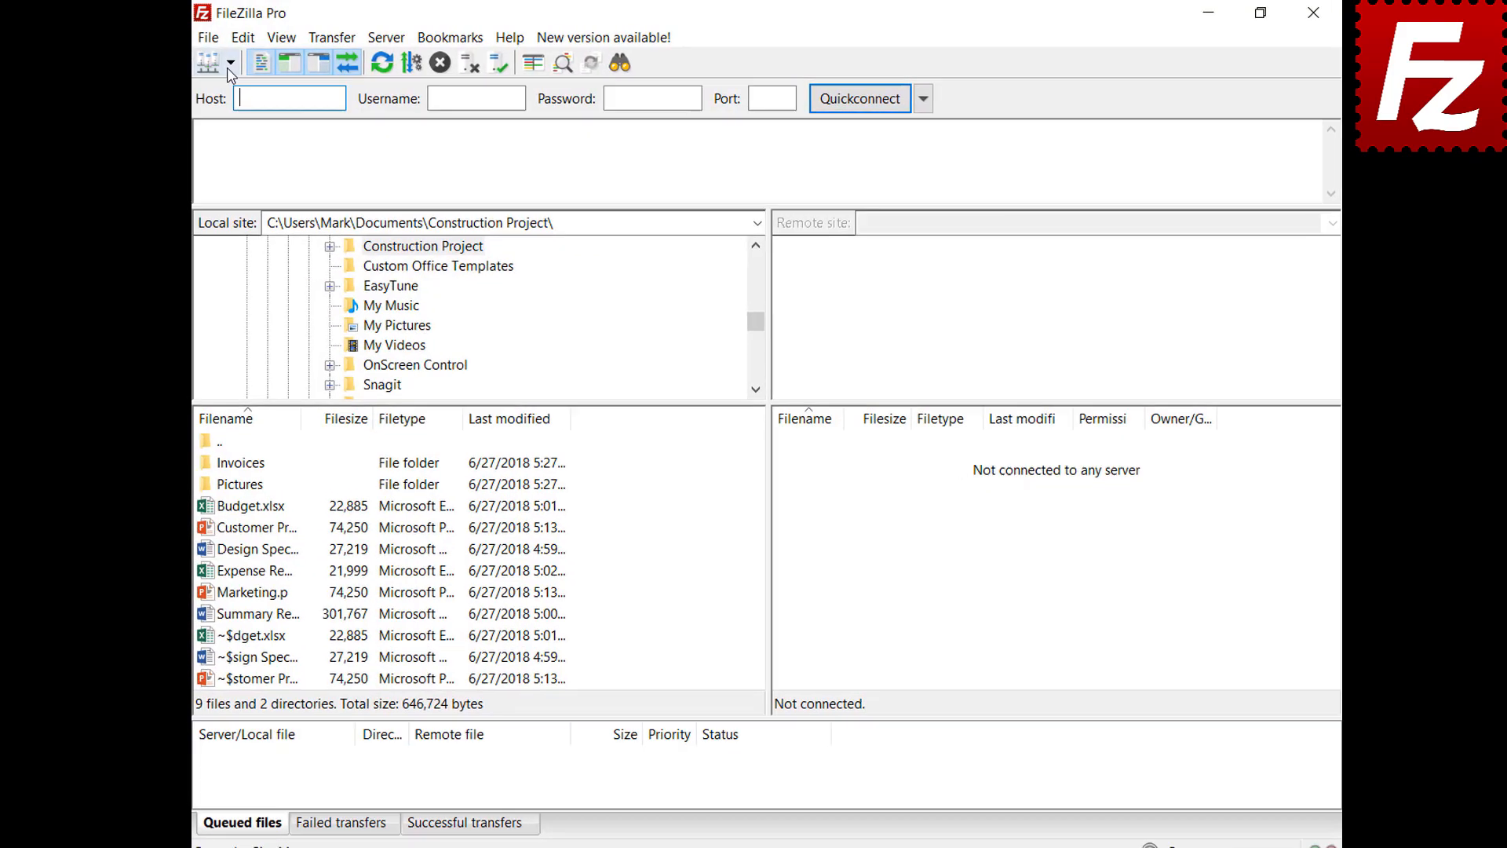
click(253, 71)
click(271, 102)
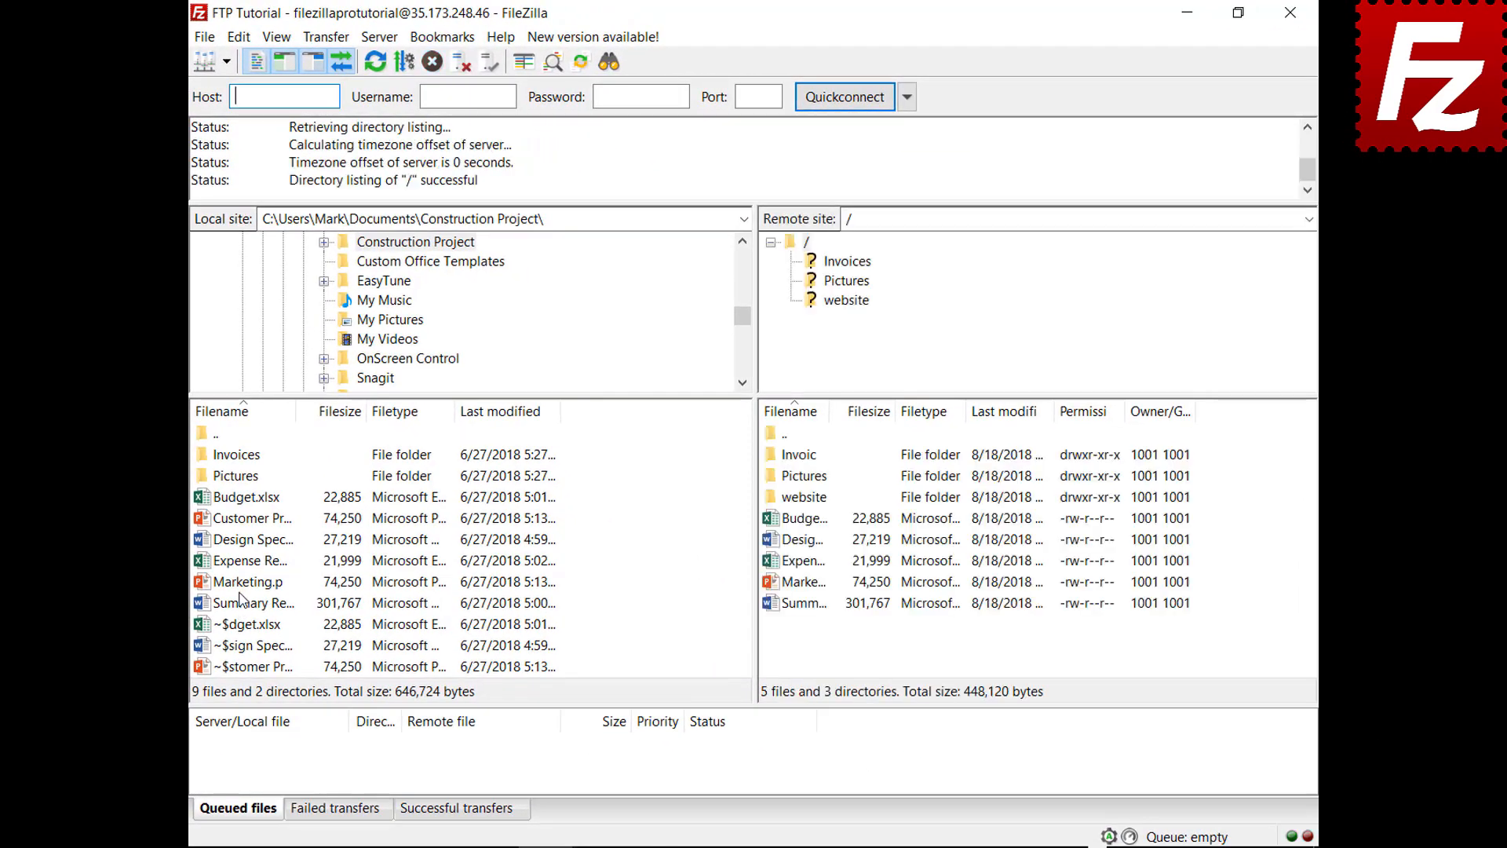
Step: Queue Marketing.pptx for upload, then stop and remove all queued transfers
right_click(244, 586)
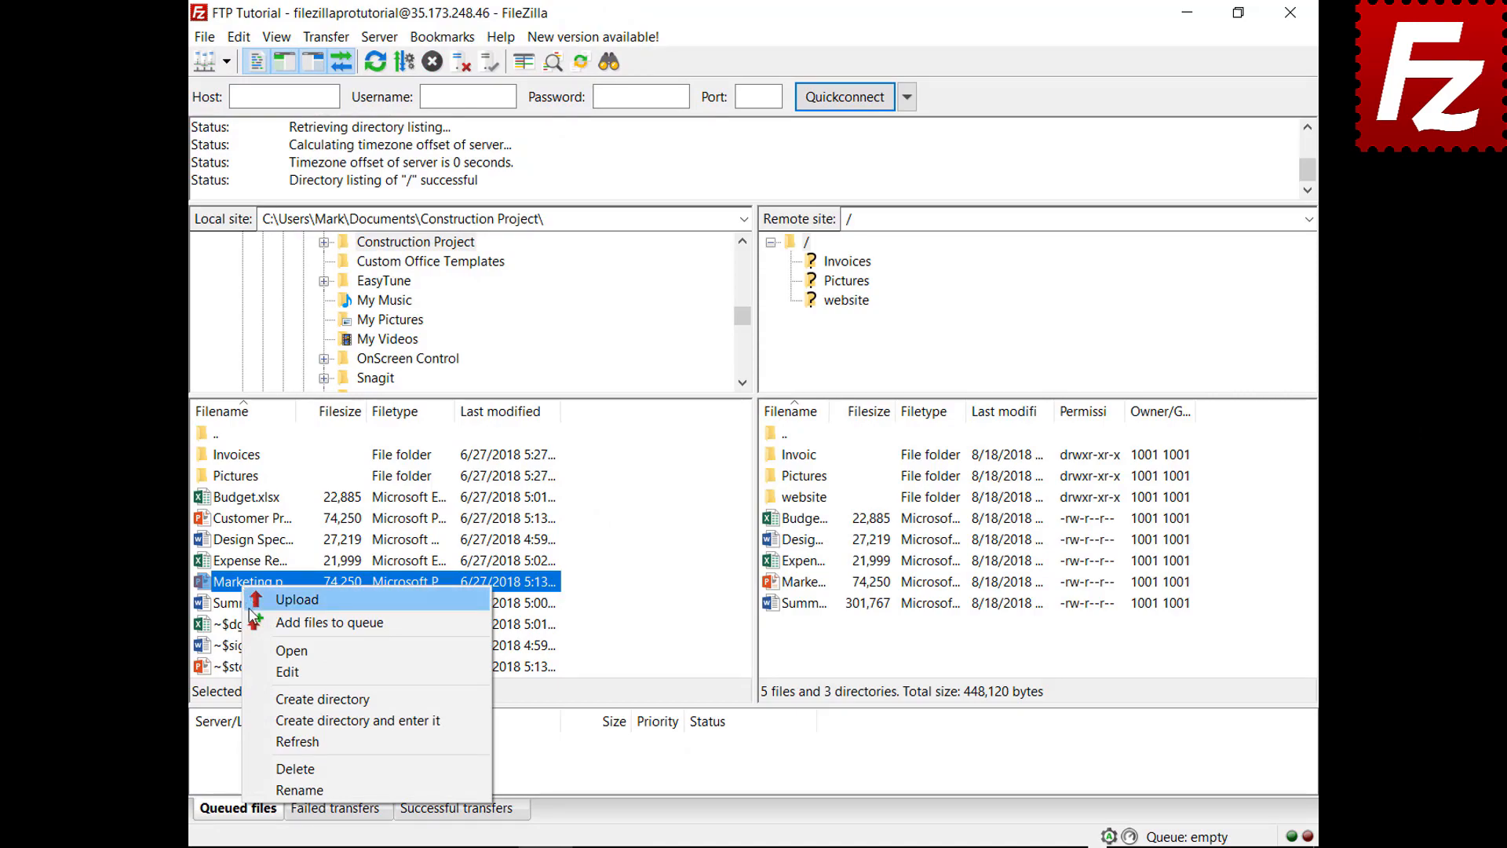
click(253, 623)
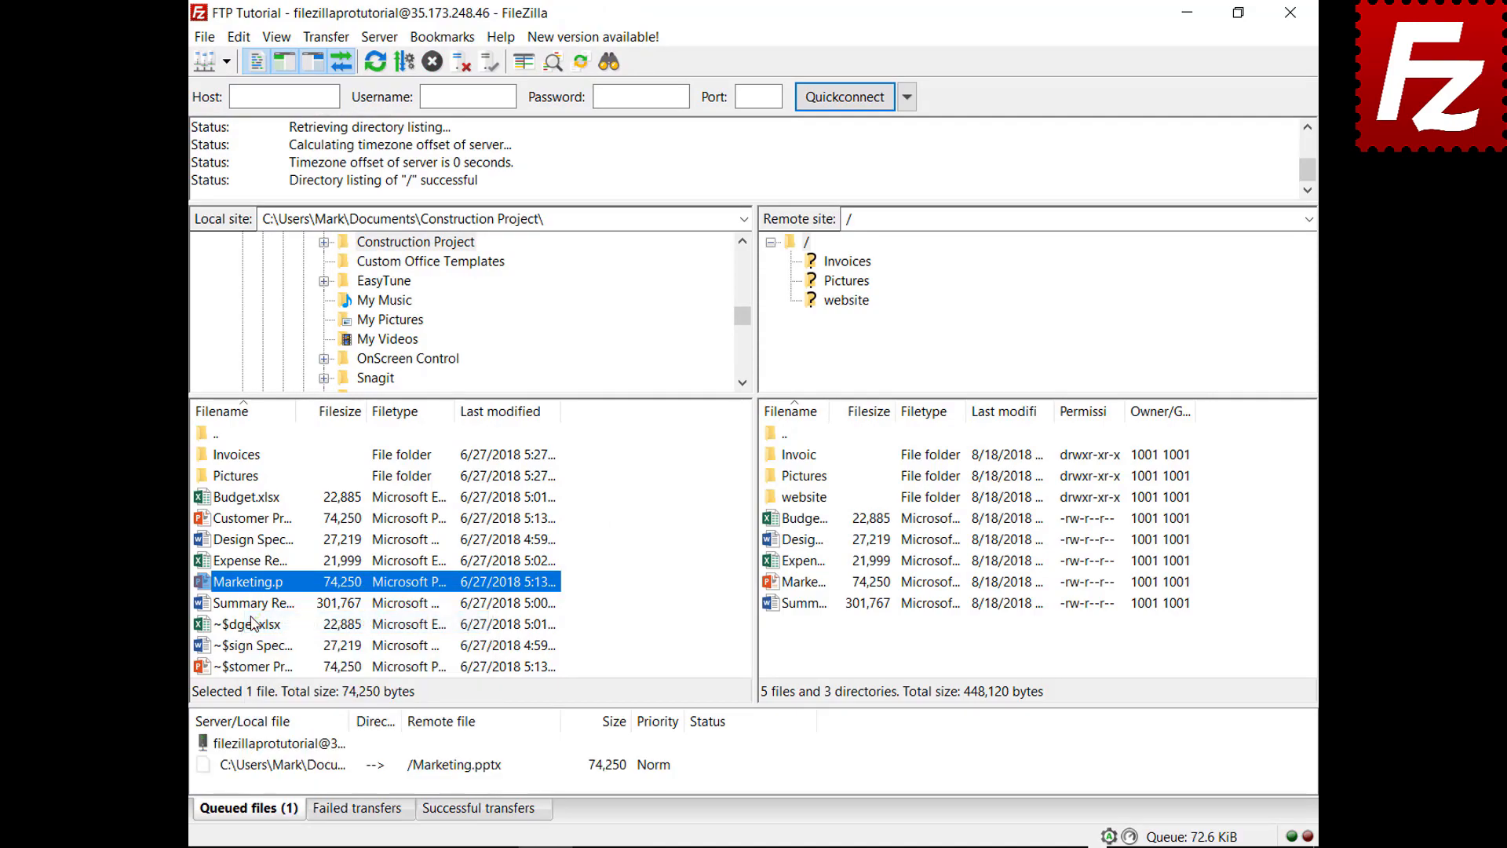
right_click(299, 772)
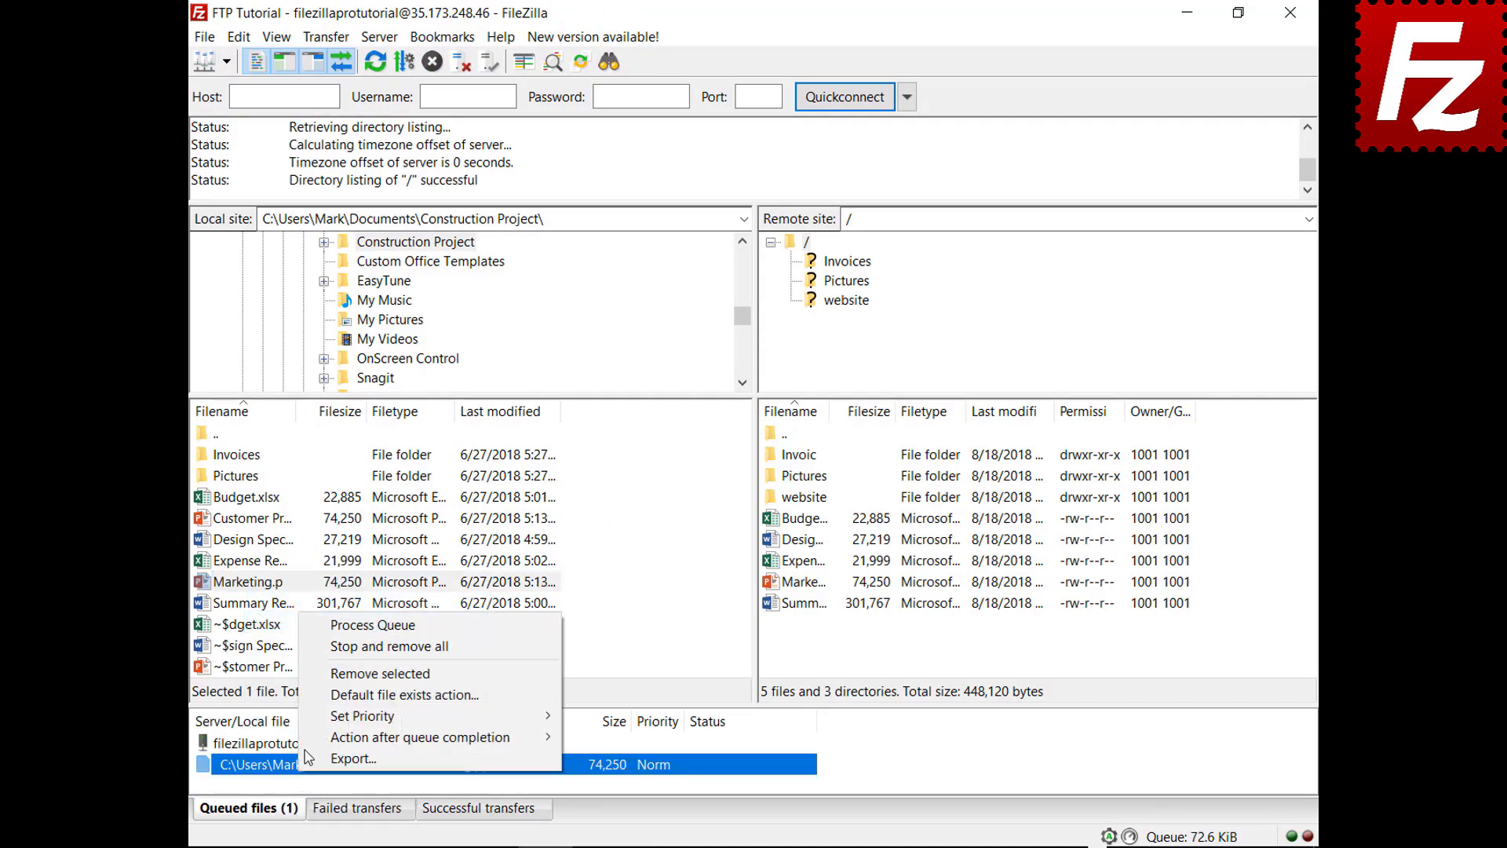
click(323, 648)
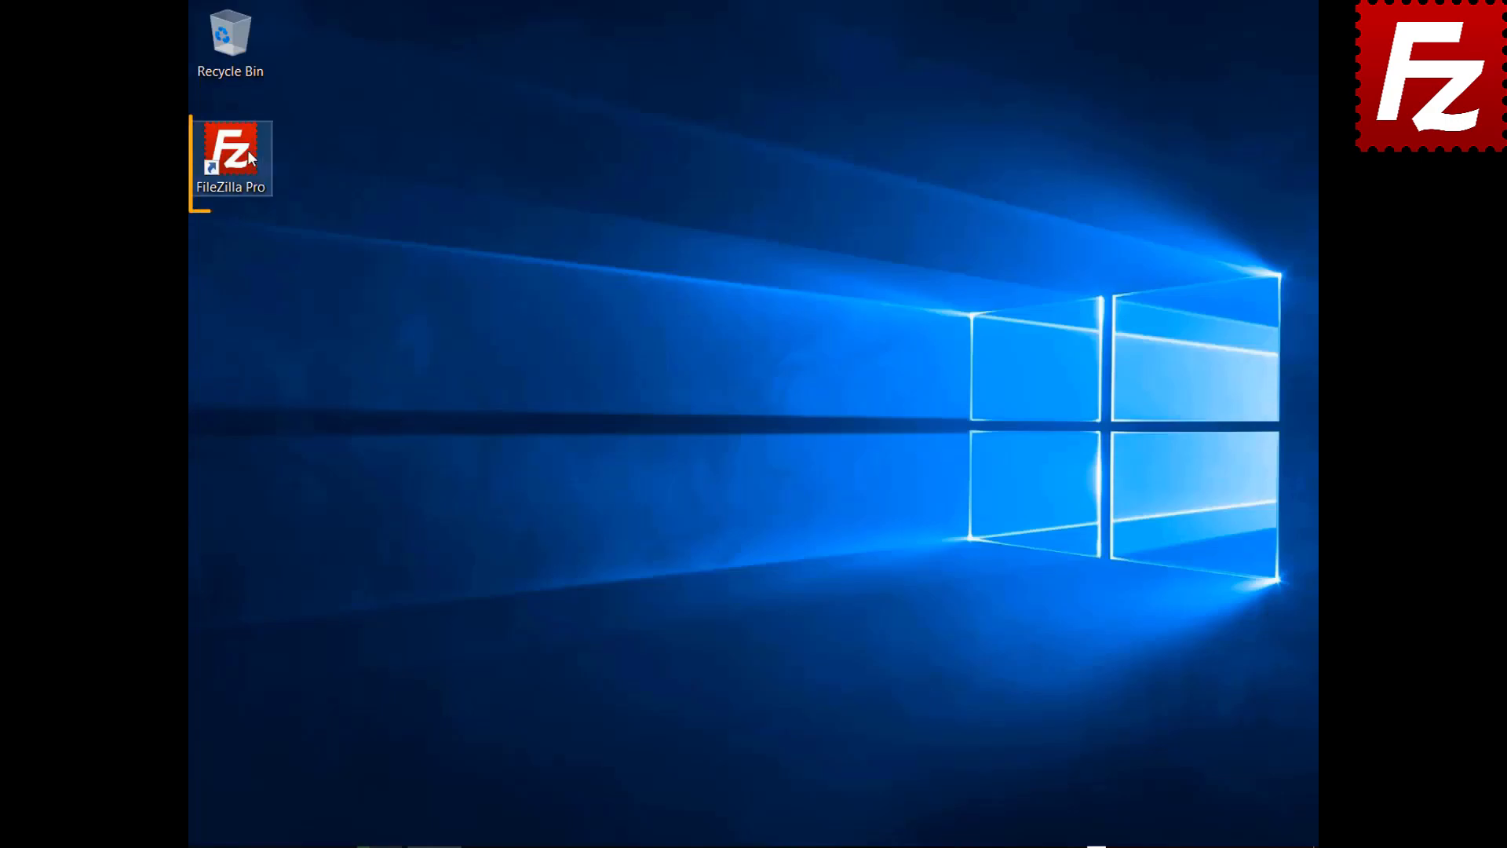
Step: Relaunch FileZilla Pro, connect to FTP Tutorial, and open the website folder locally and remotely
double_click(247, 149)
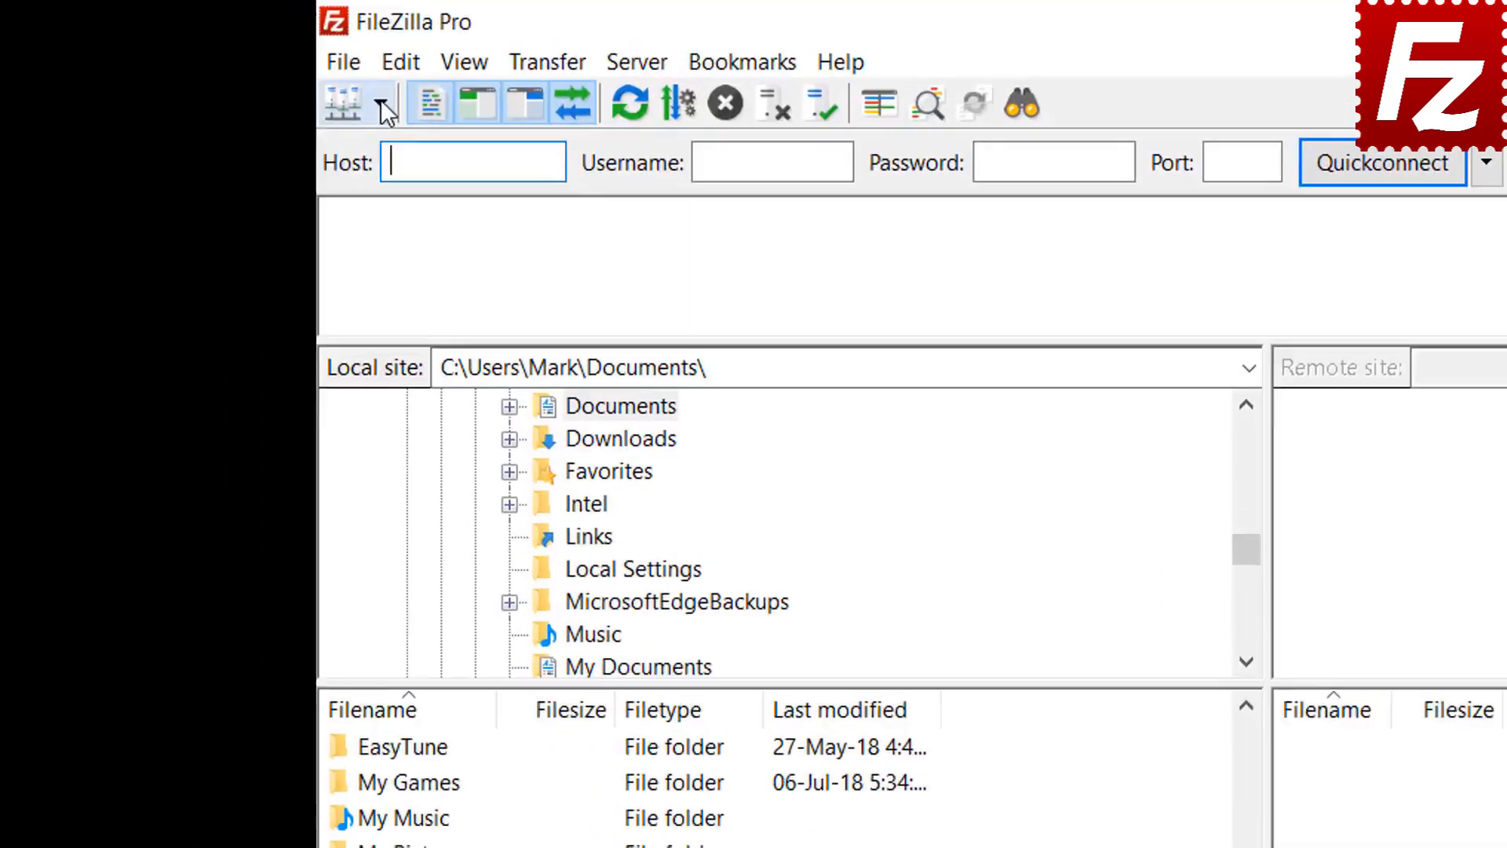
click(226, 62)
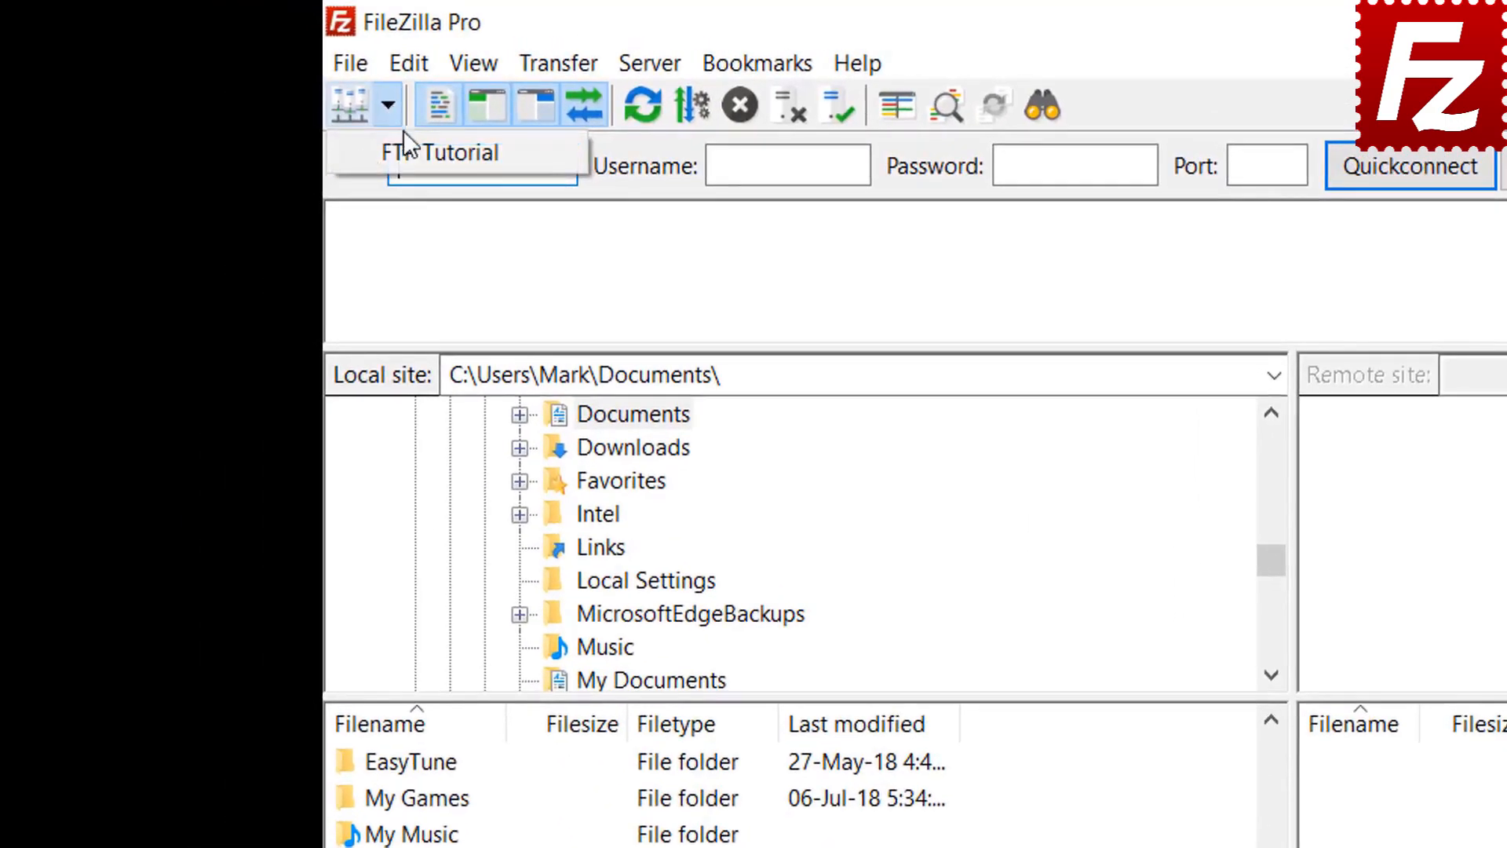
click(397, 152)
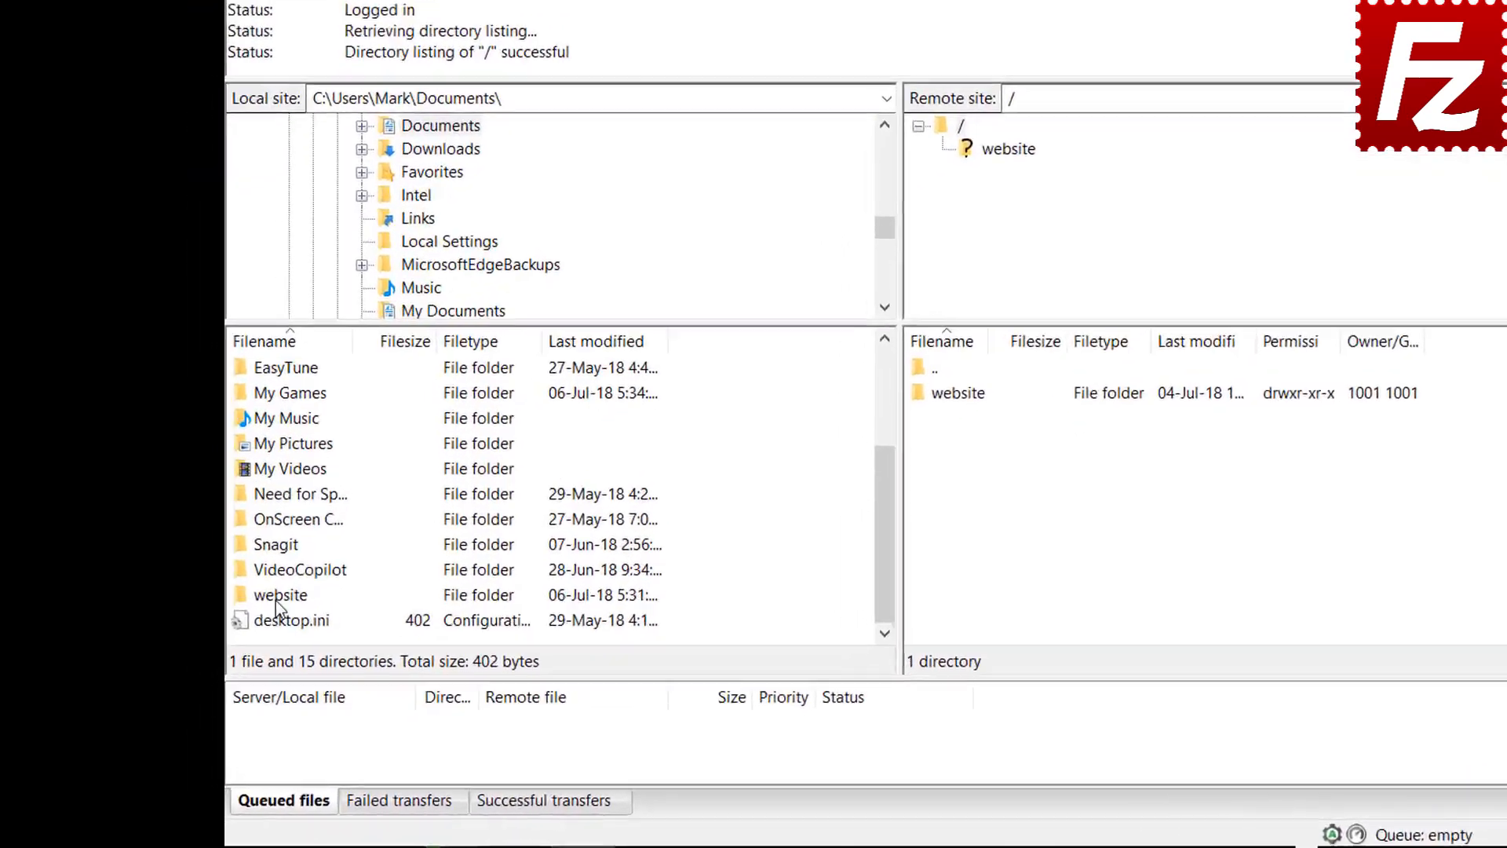
click(232, 638)
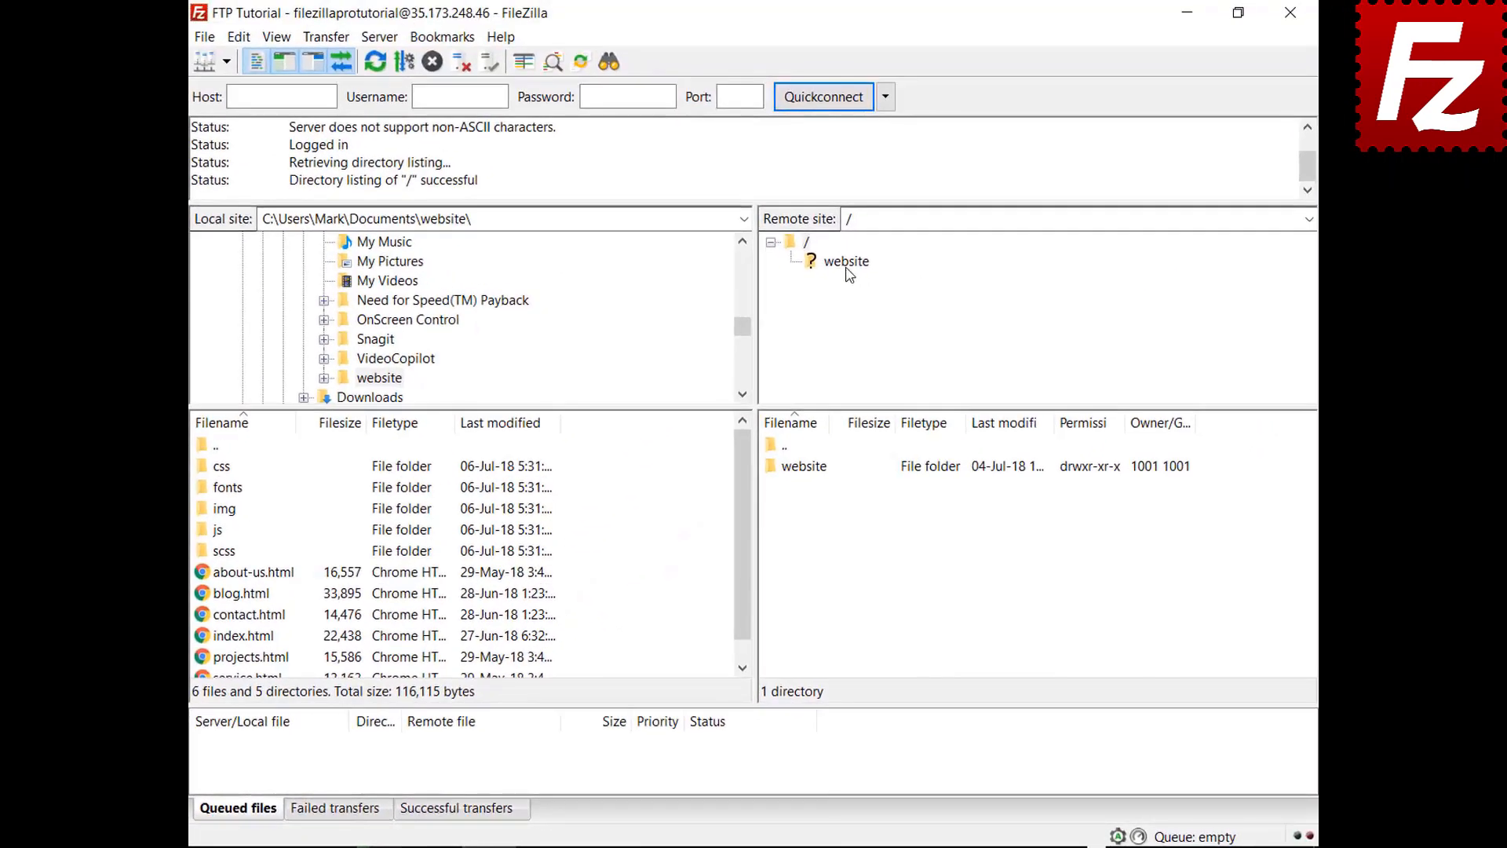
click(779, 288)
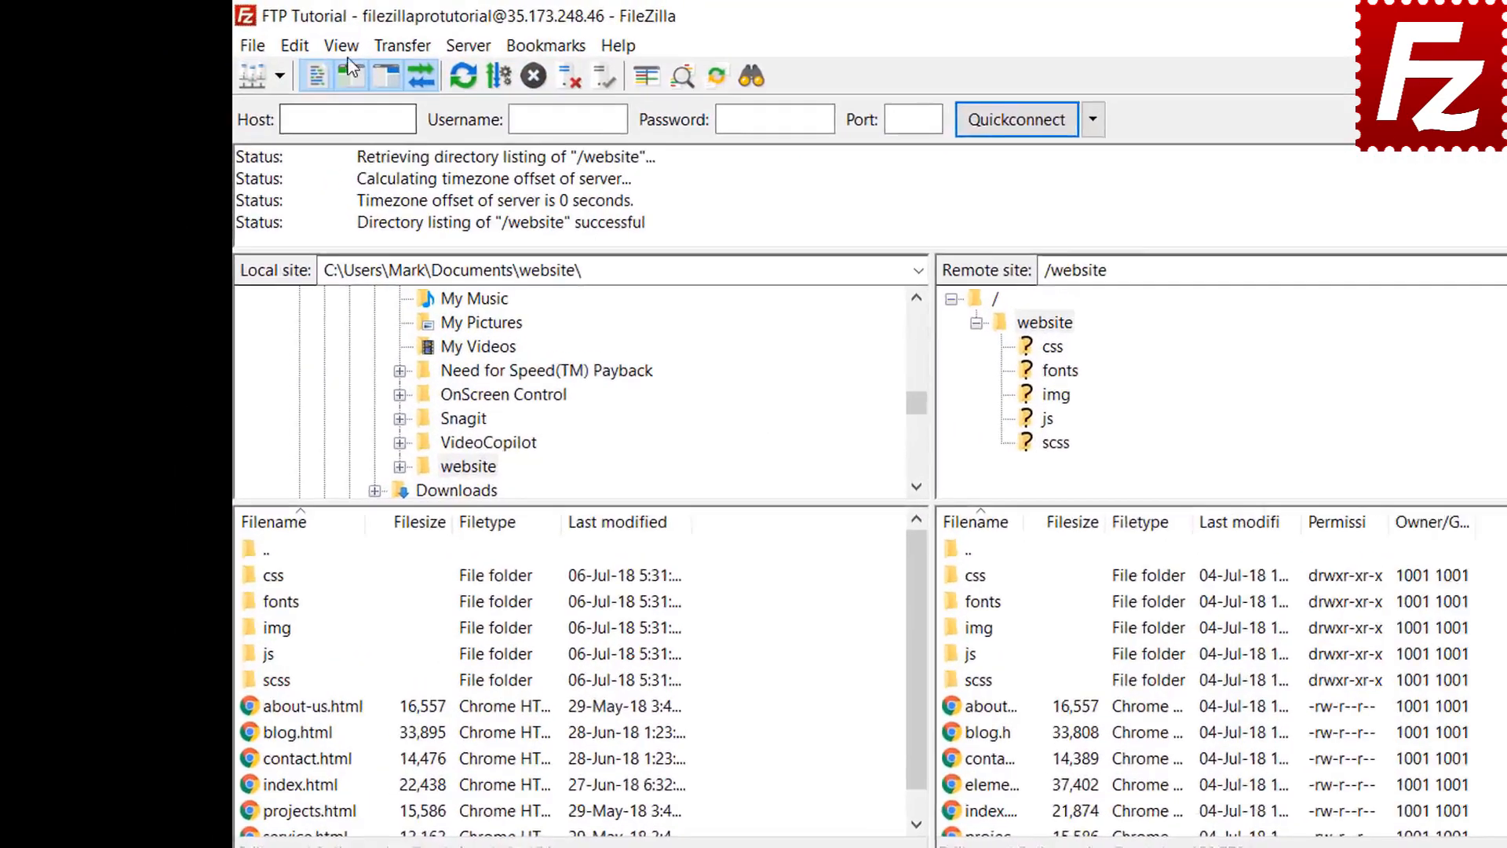
Step: Enable directory comparison highlighting and set it to compare by file size
click(276, 37)
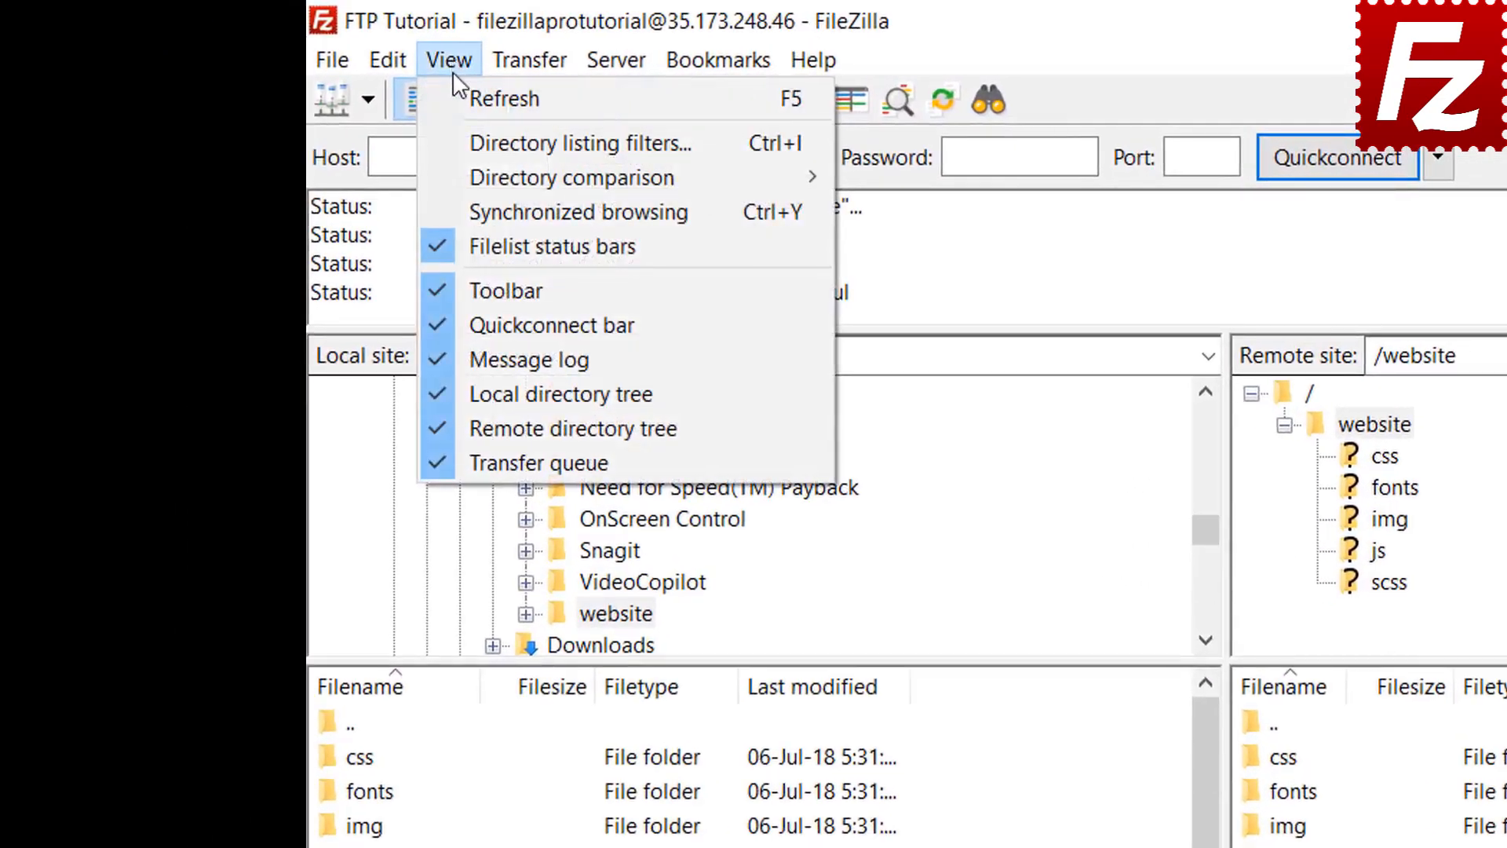
mouse_move(478, 170)
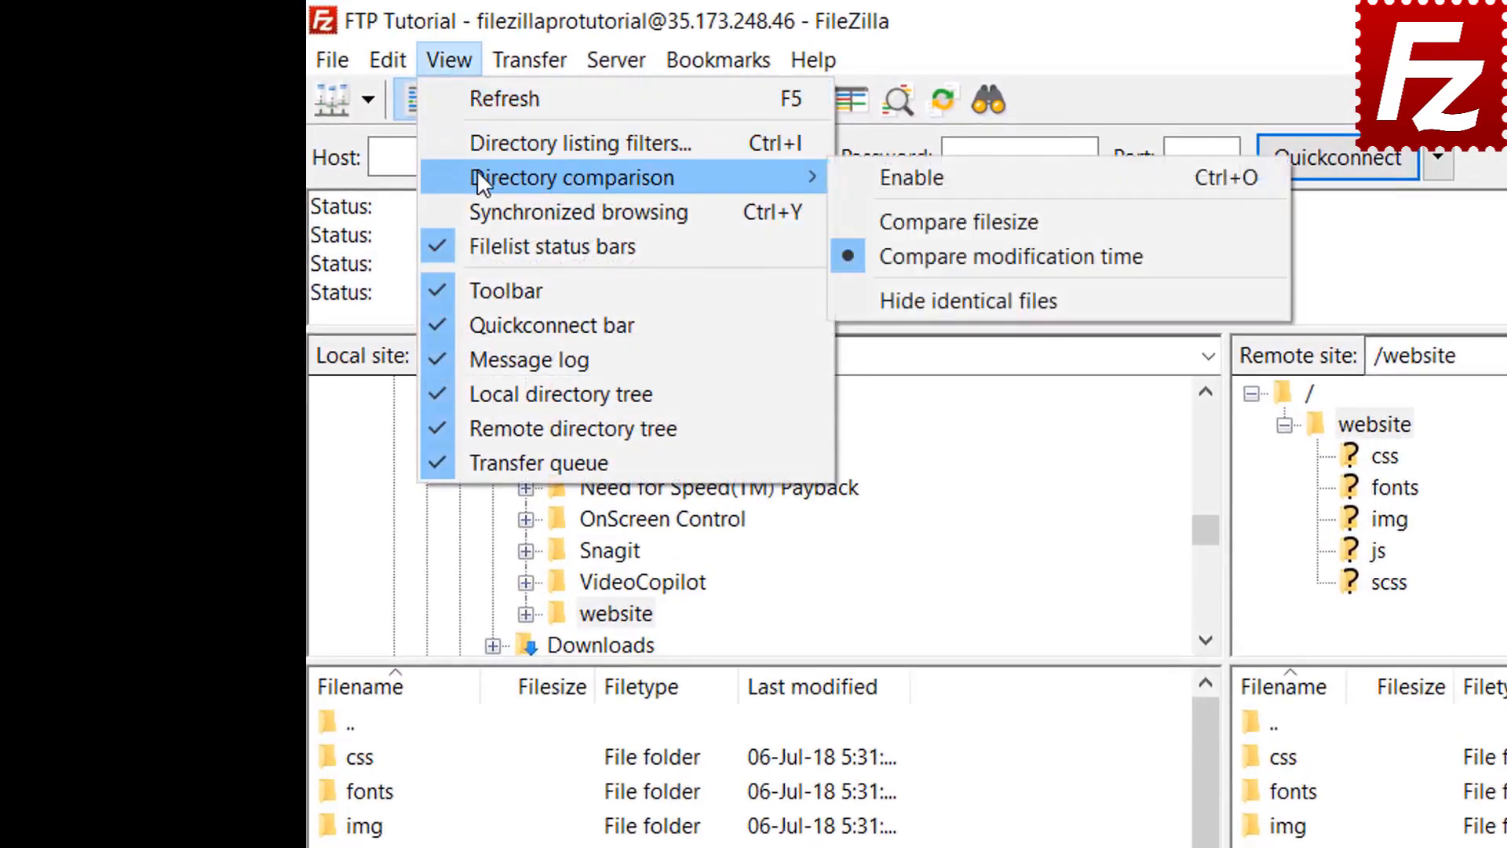
click(863, 176)
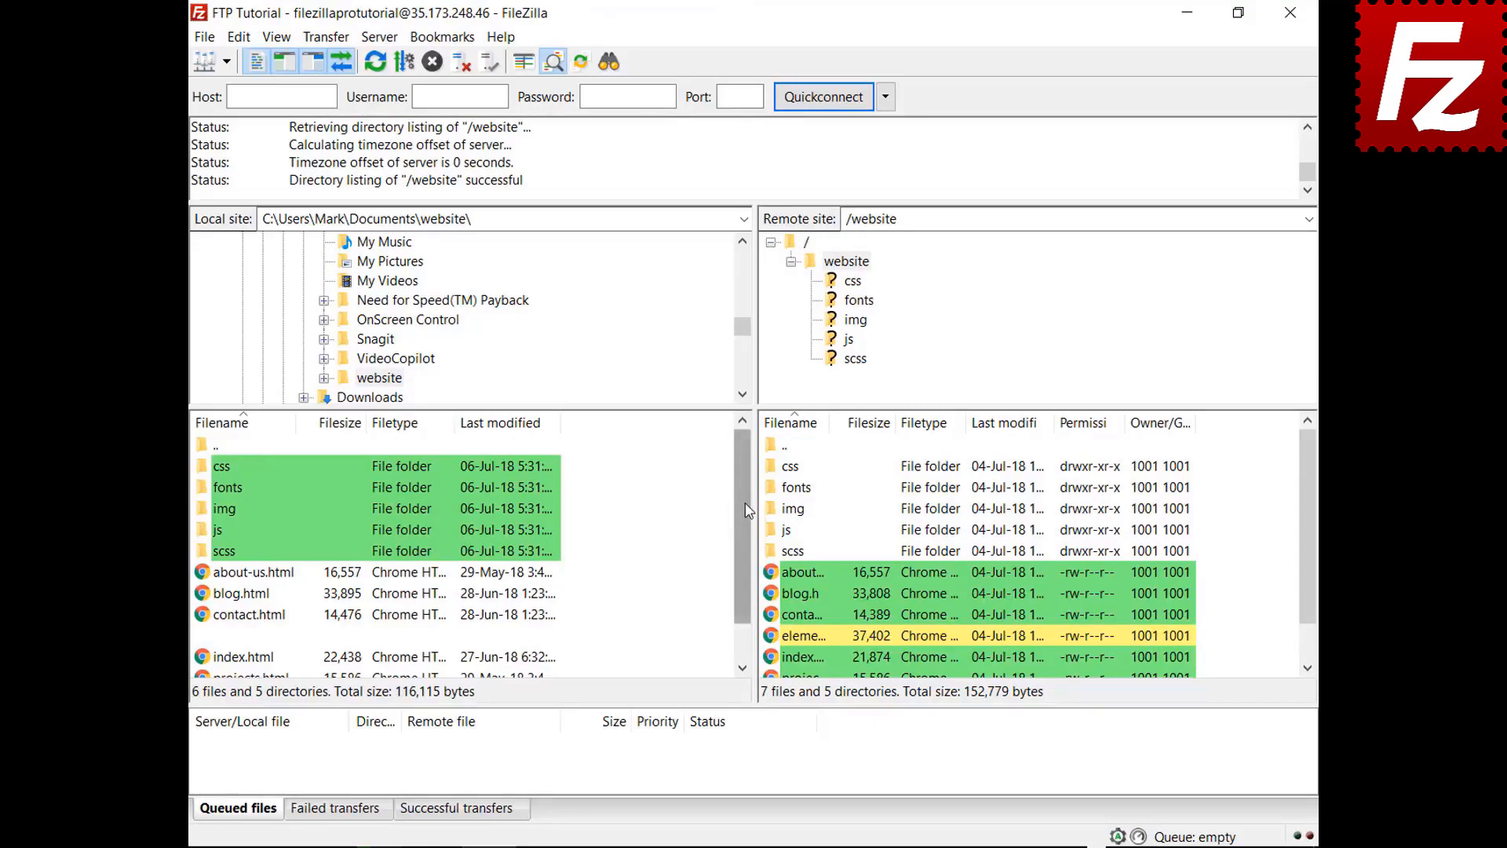
drag(746, 504, 742, 553)
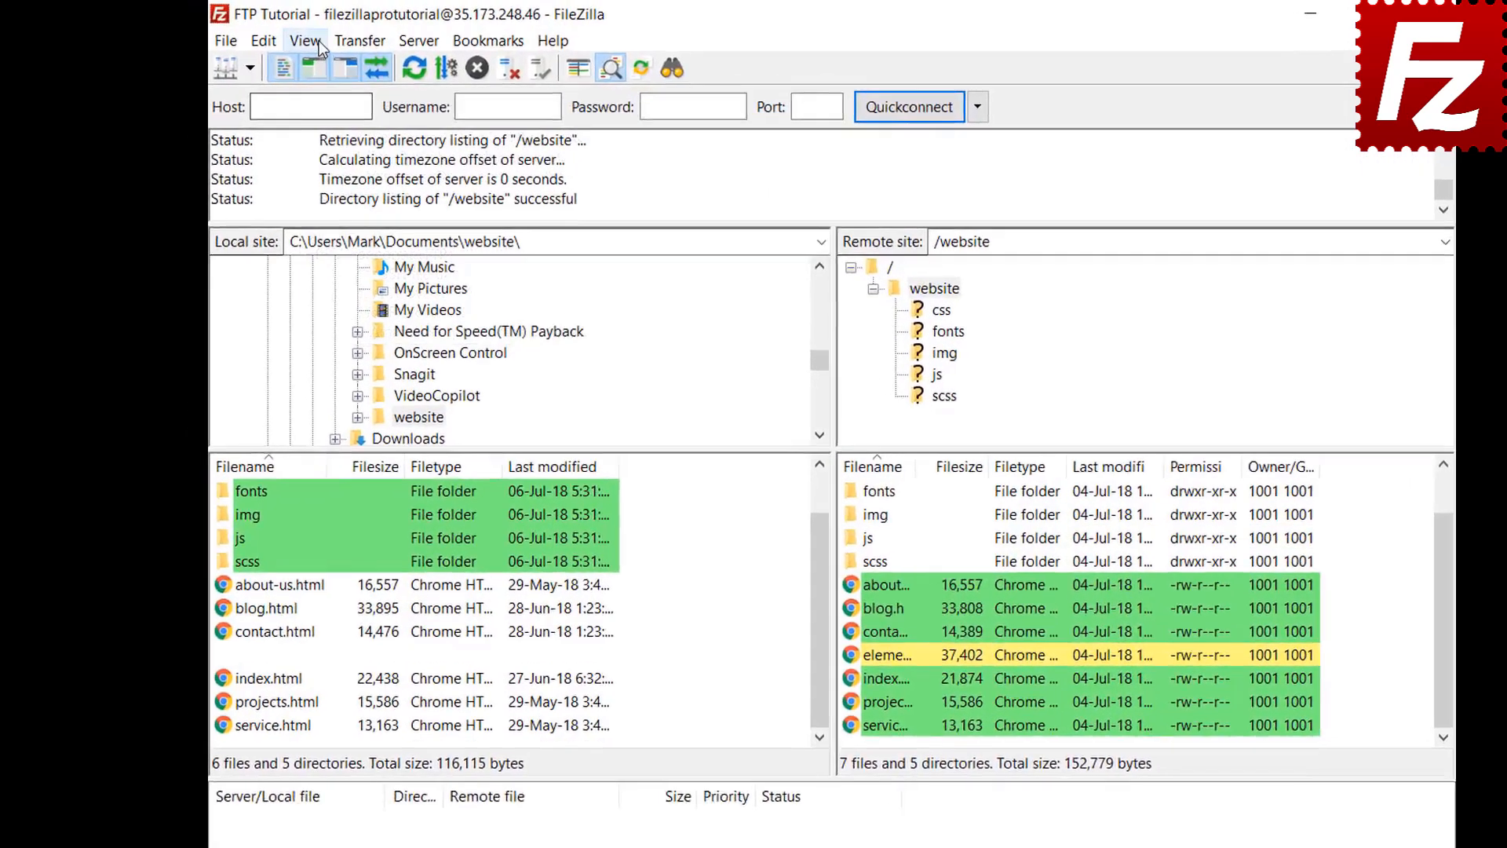
click(277, 37)
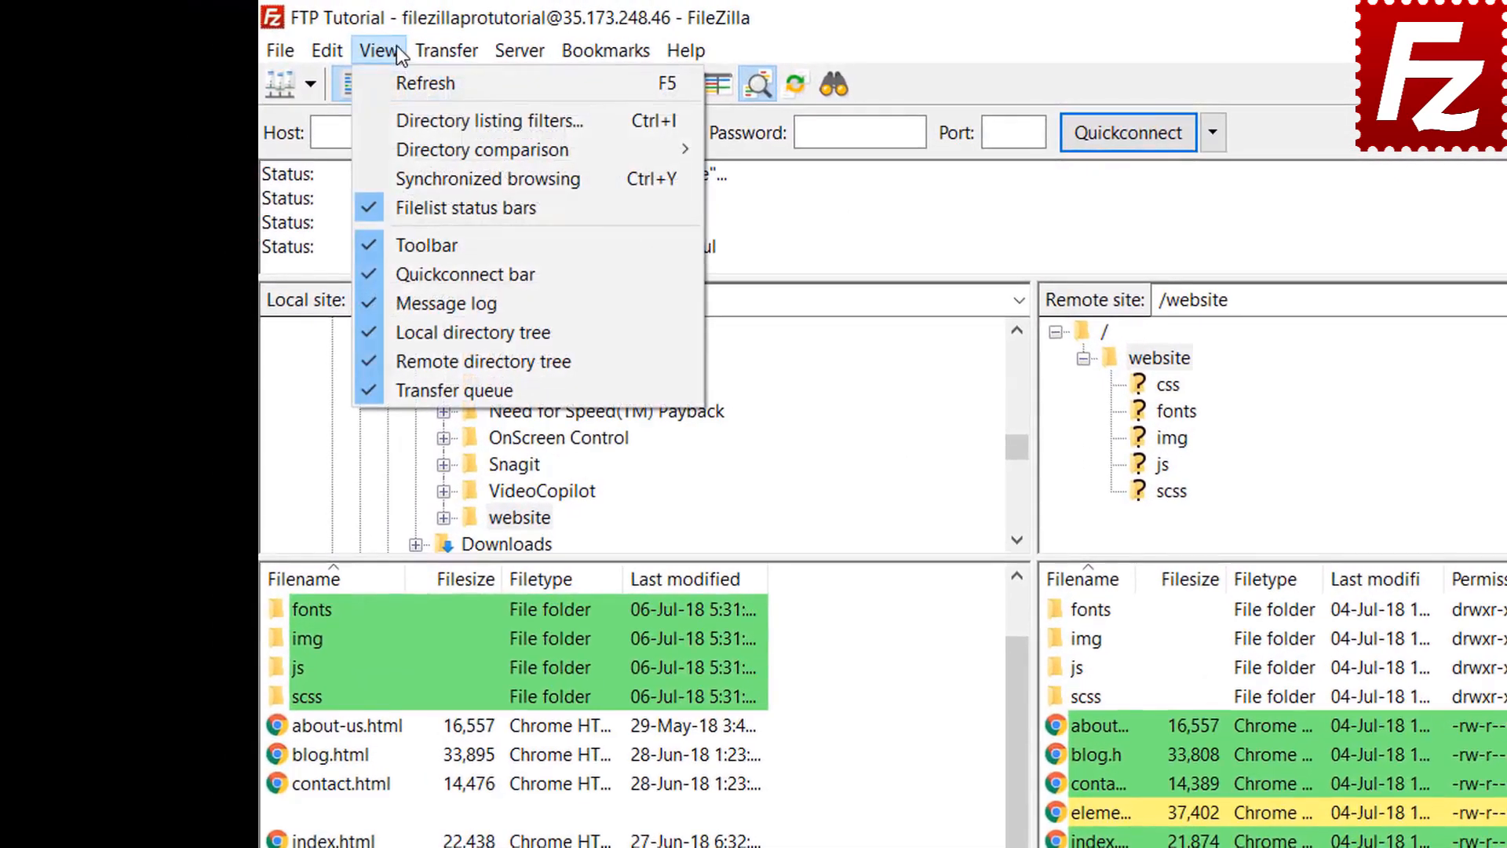
mouse_move(420, 144)
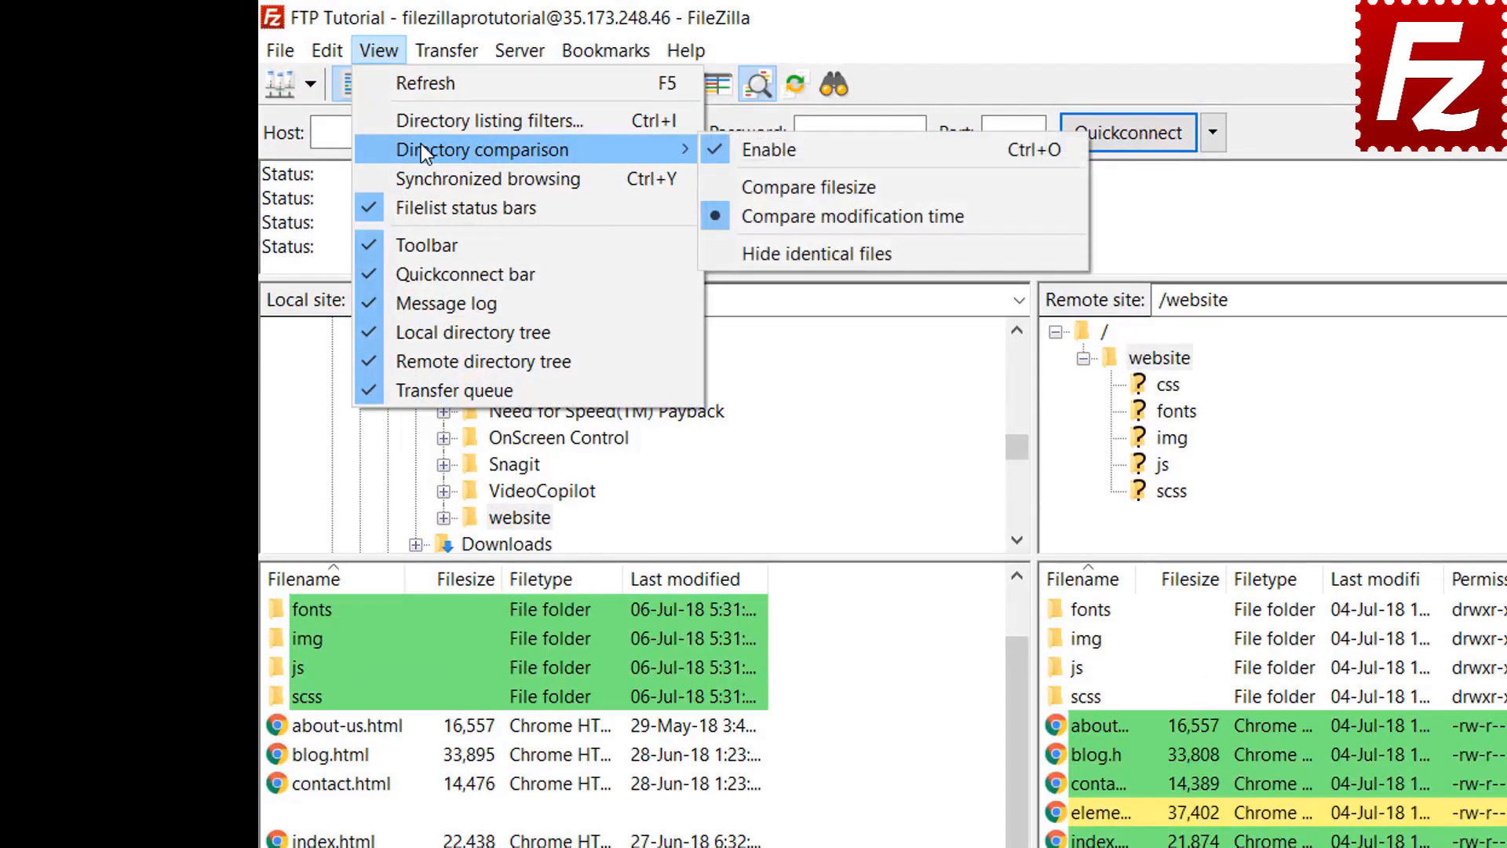
click(805, 186)
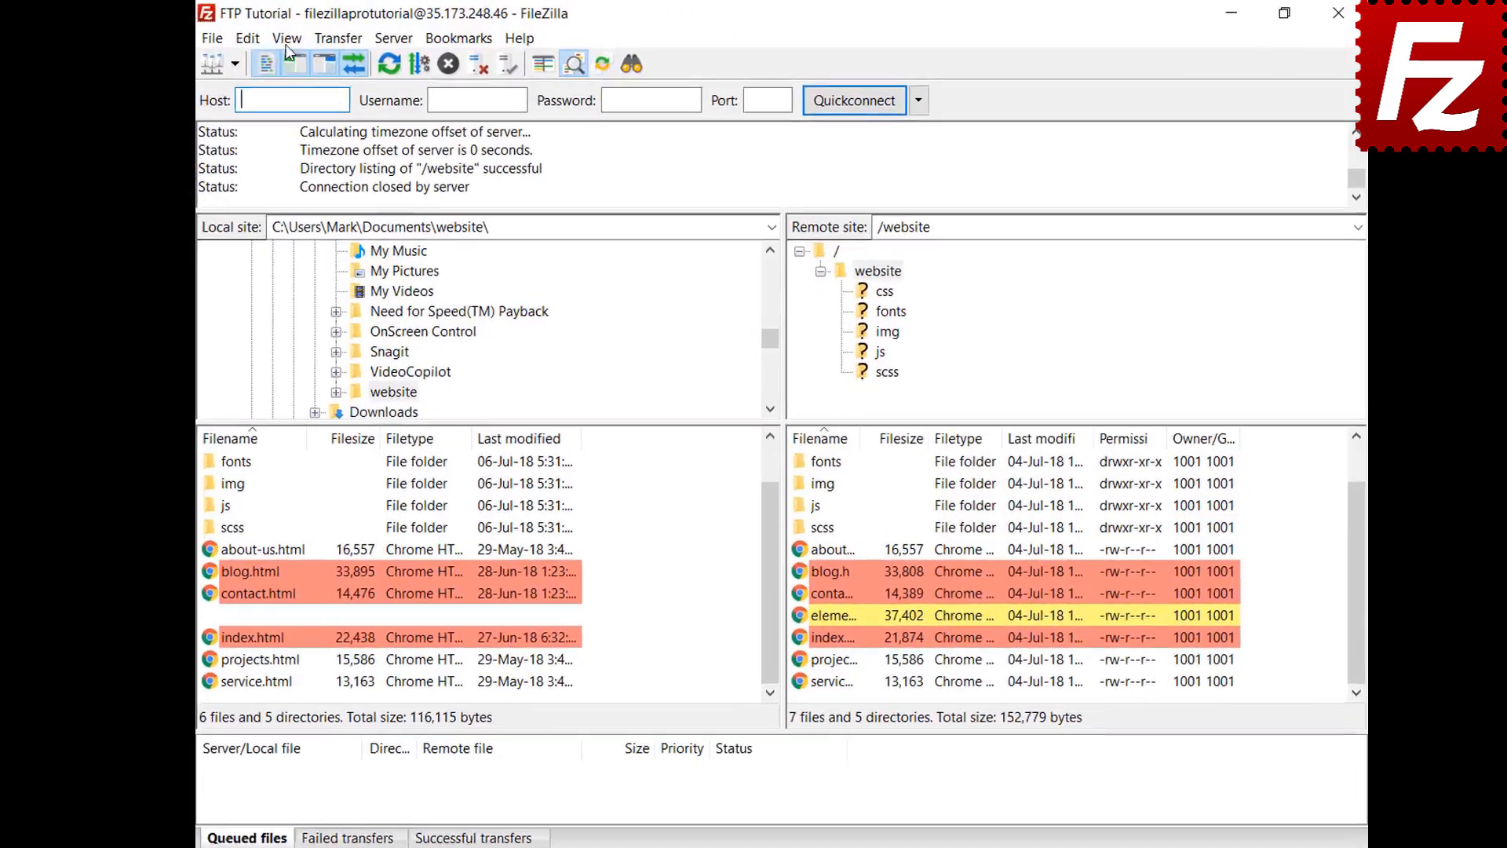
Step: Turn on synchronized browsing and browse both sides into css, then img
click(277, 37)
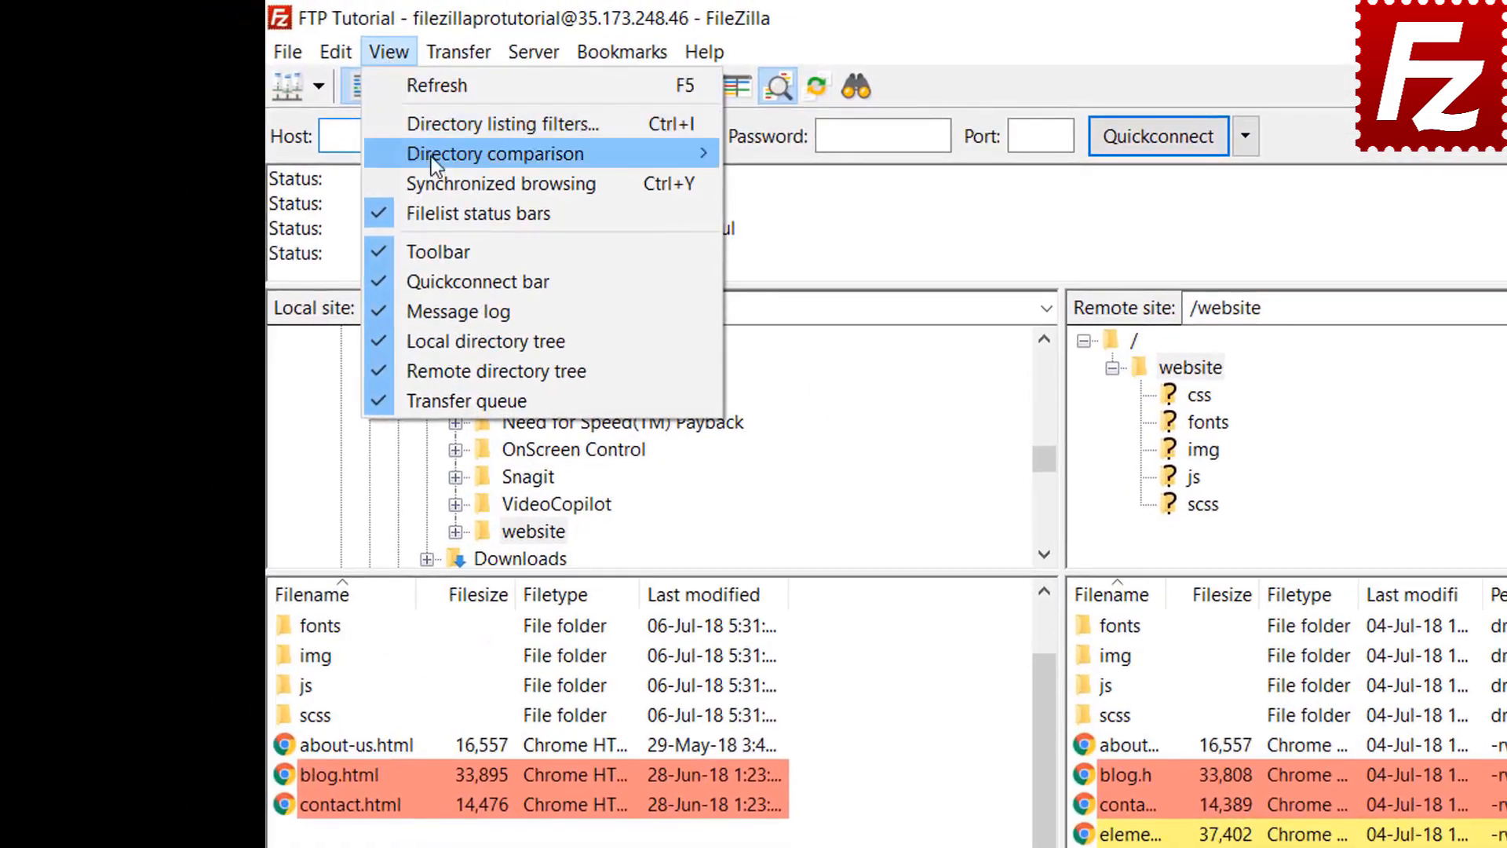
click(435, 175)
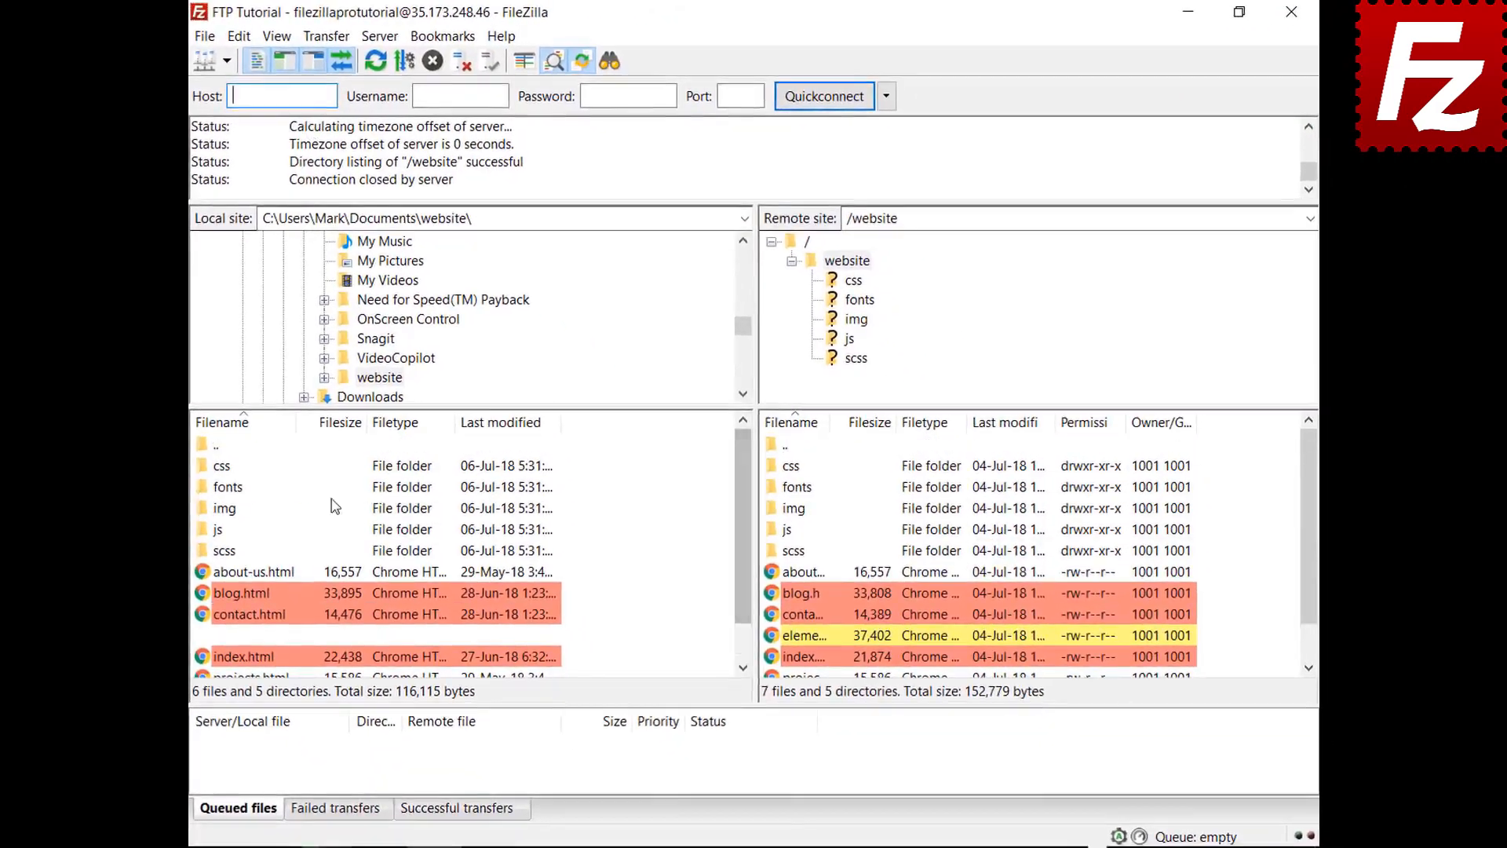
click(224, 467)
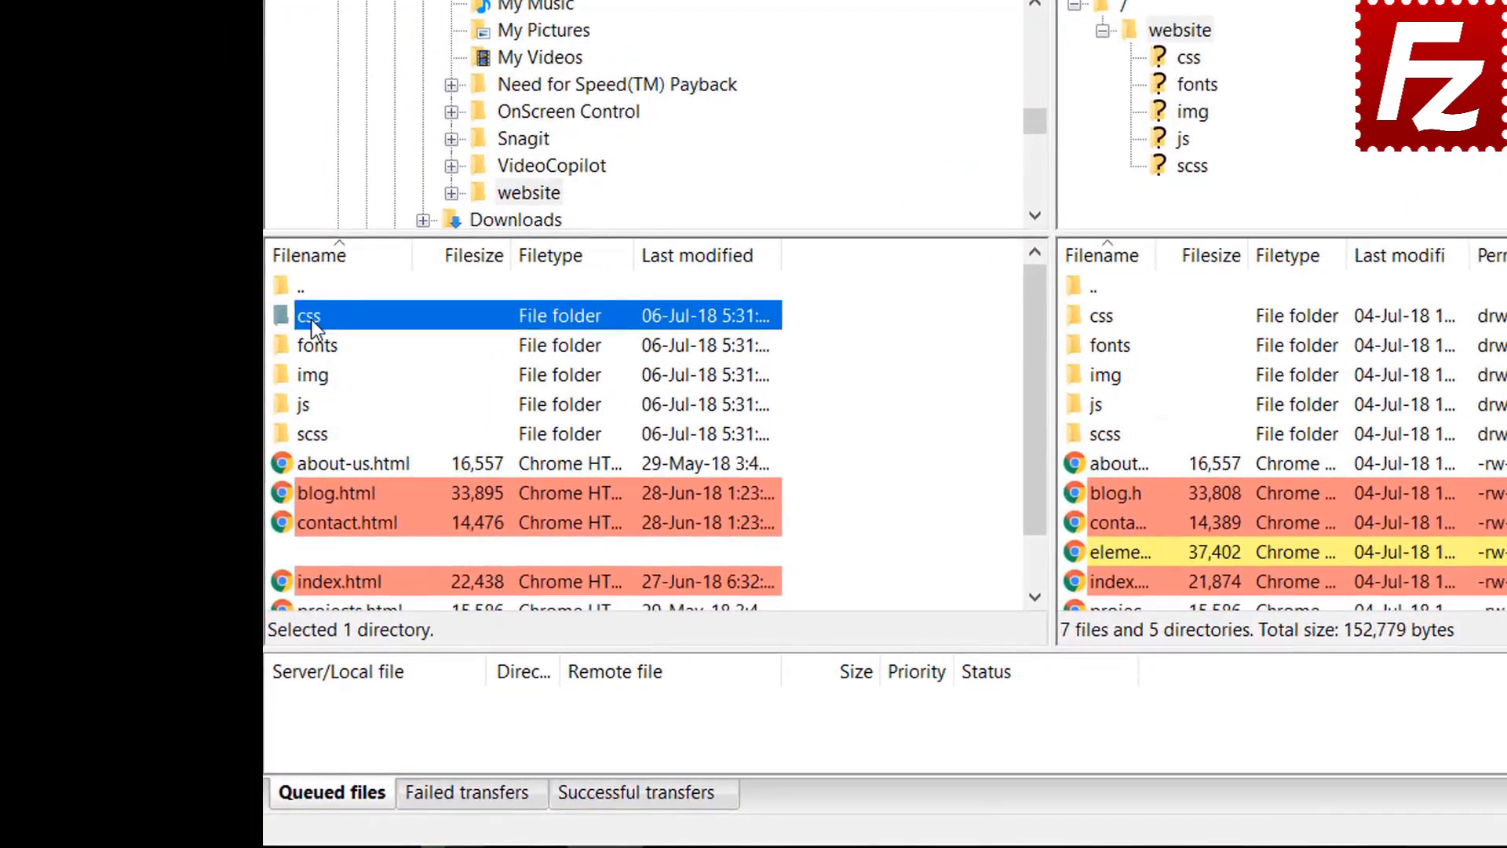
double_click(313, 320)
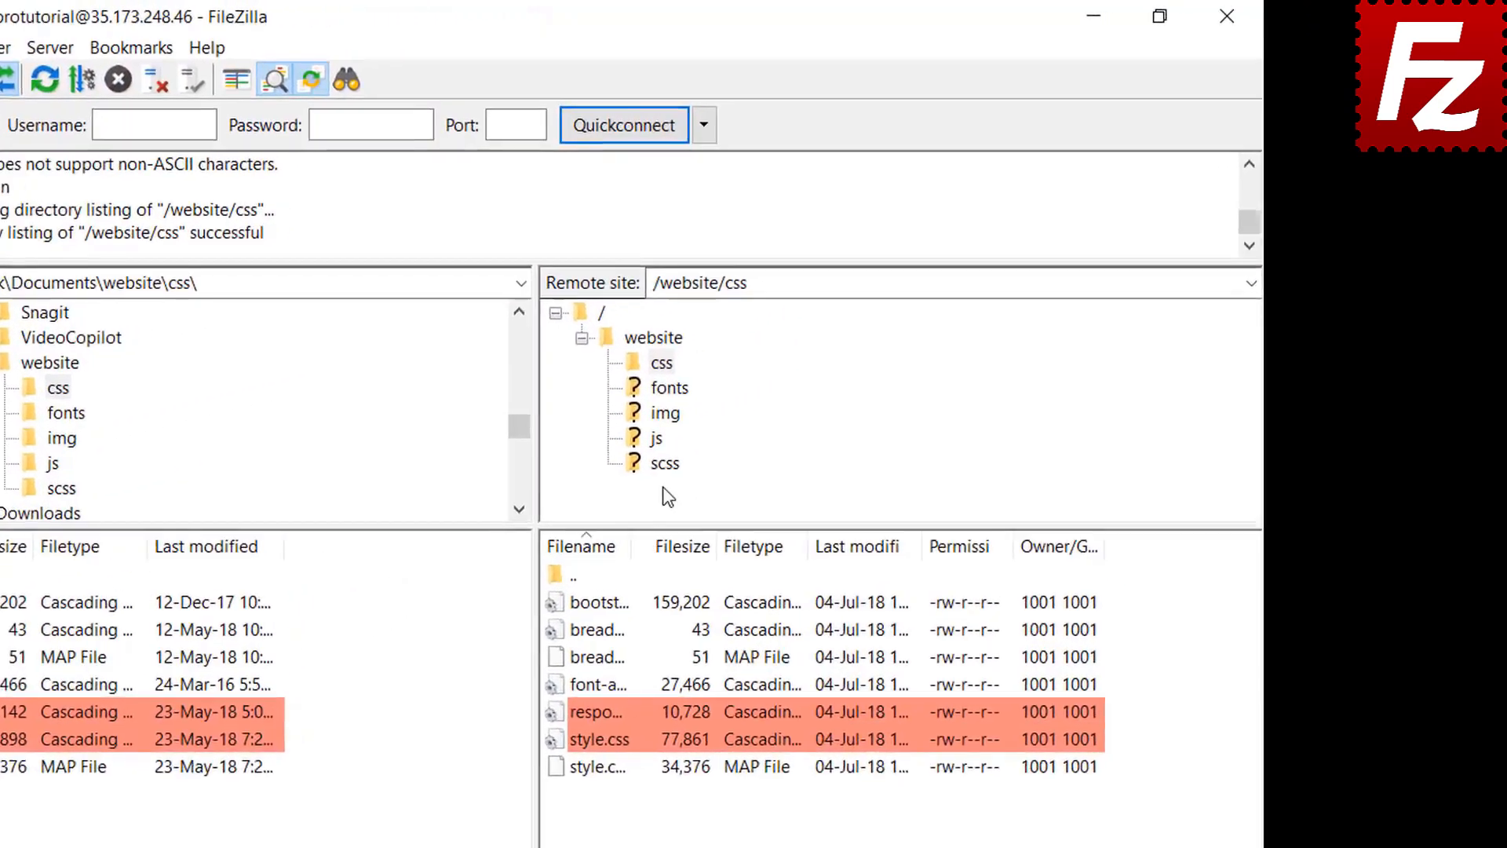
click(634, 428)
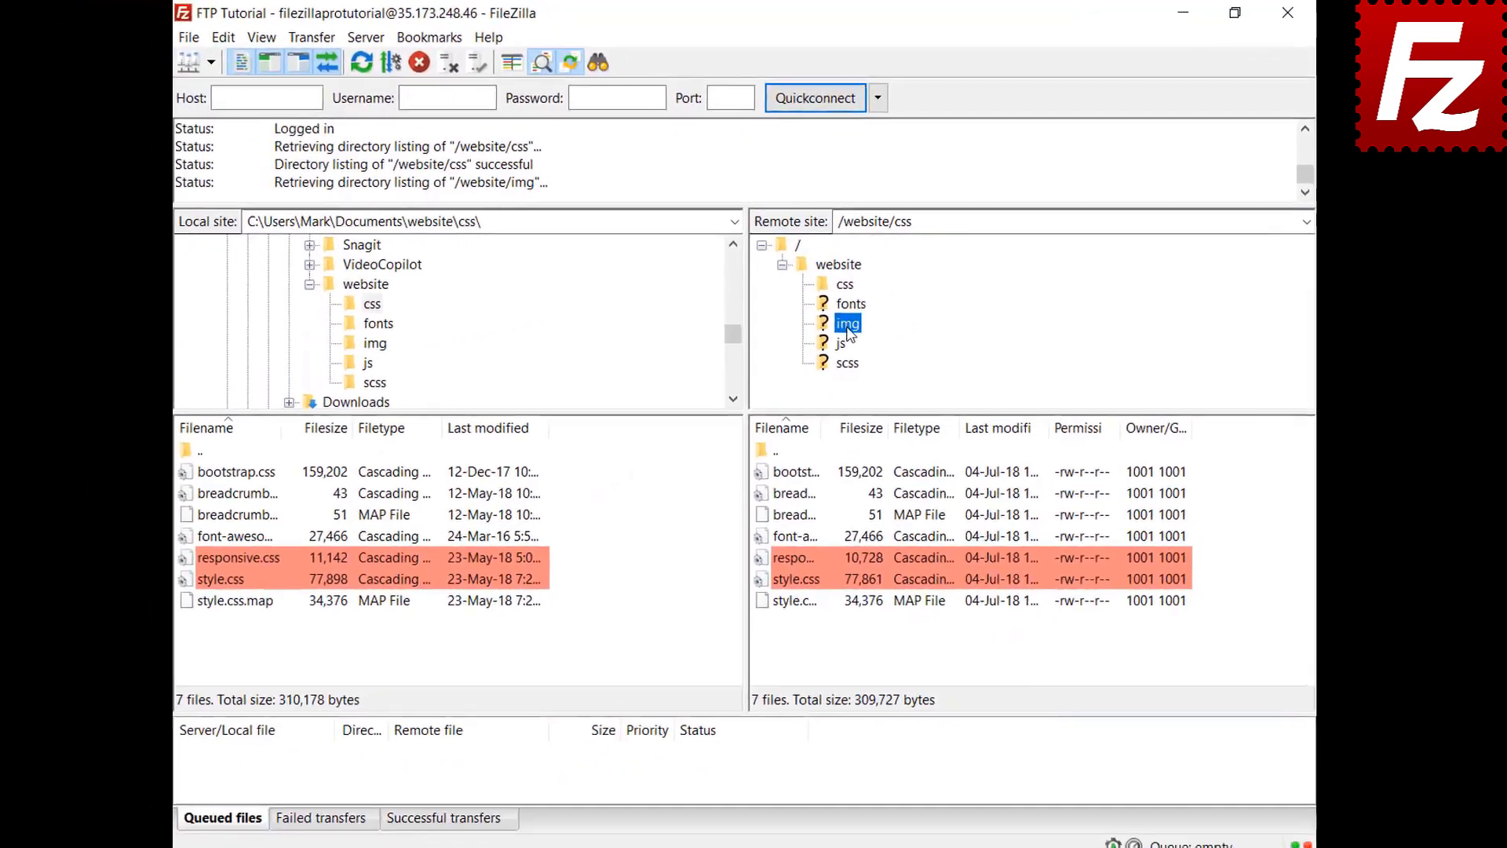
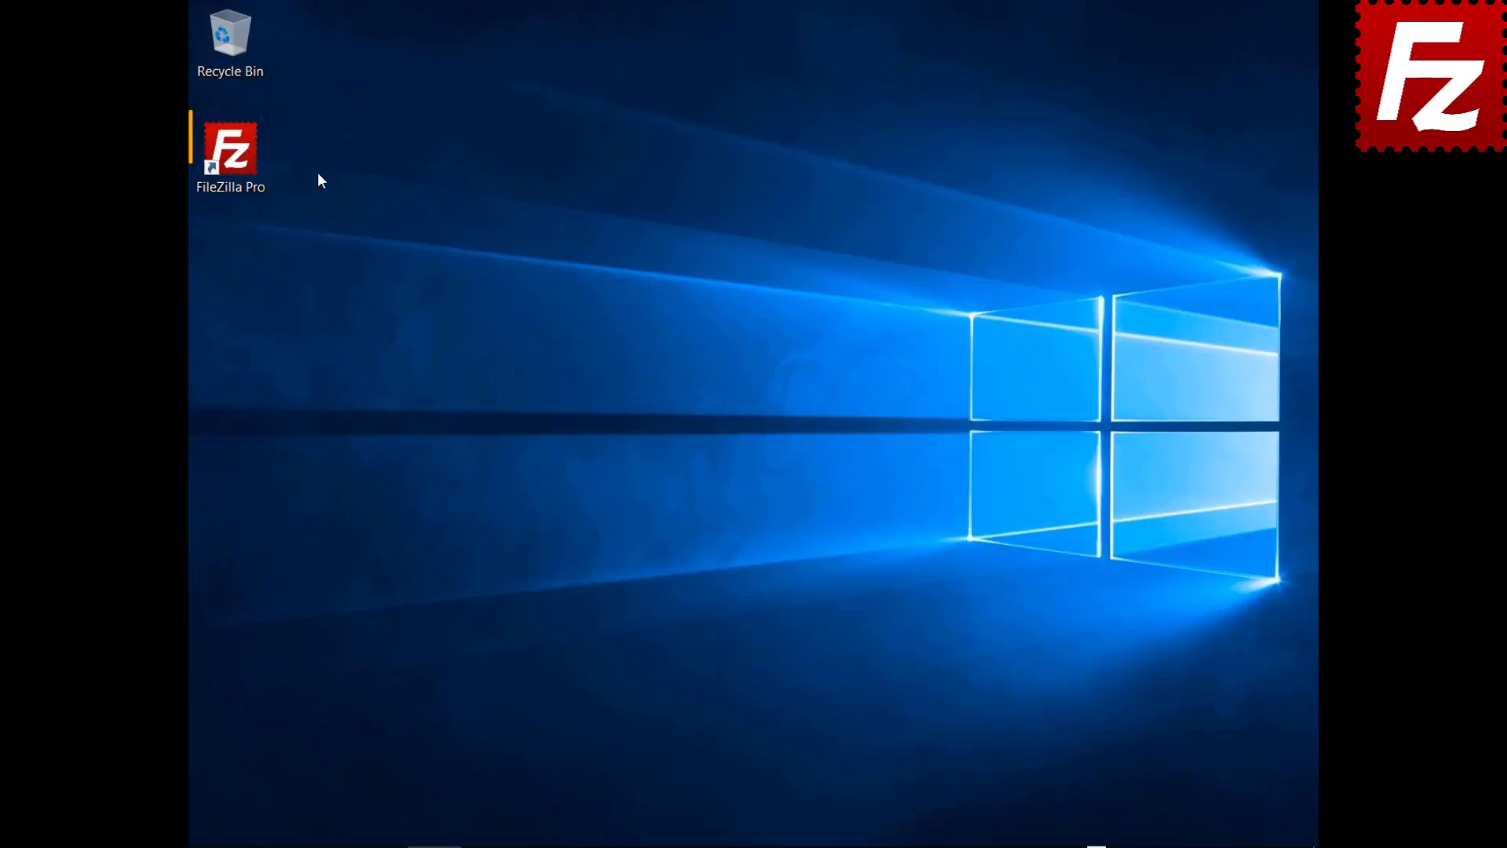
Step: Launch FileZilla Pro, connect to FTP Tutorial, and open Construction Project locally and remotely
double_click(240, 158)
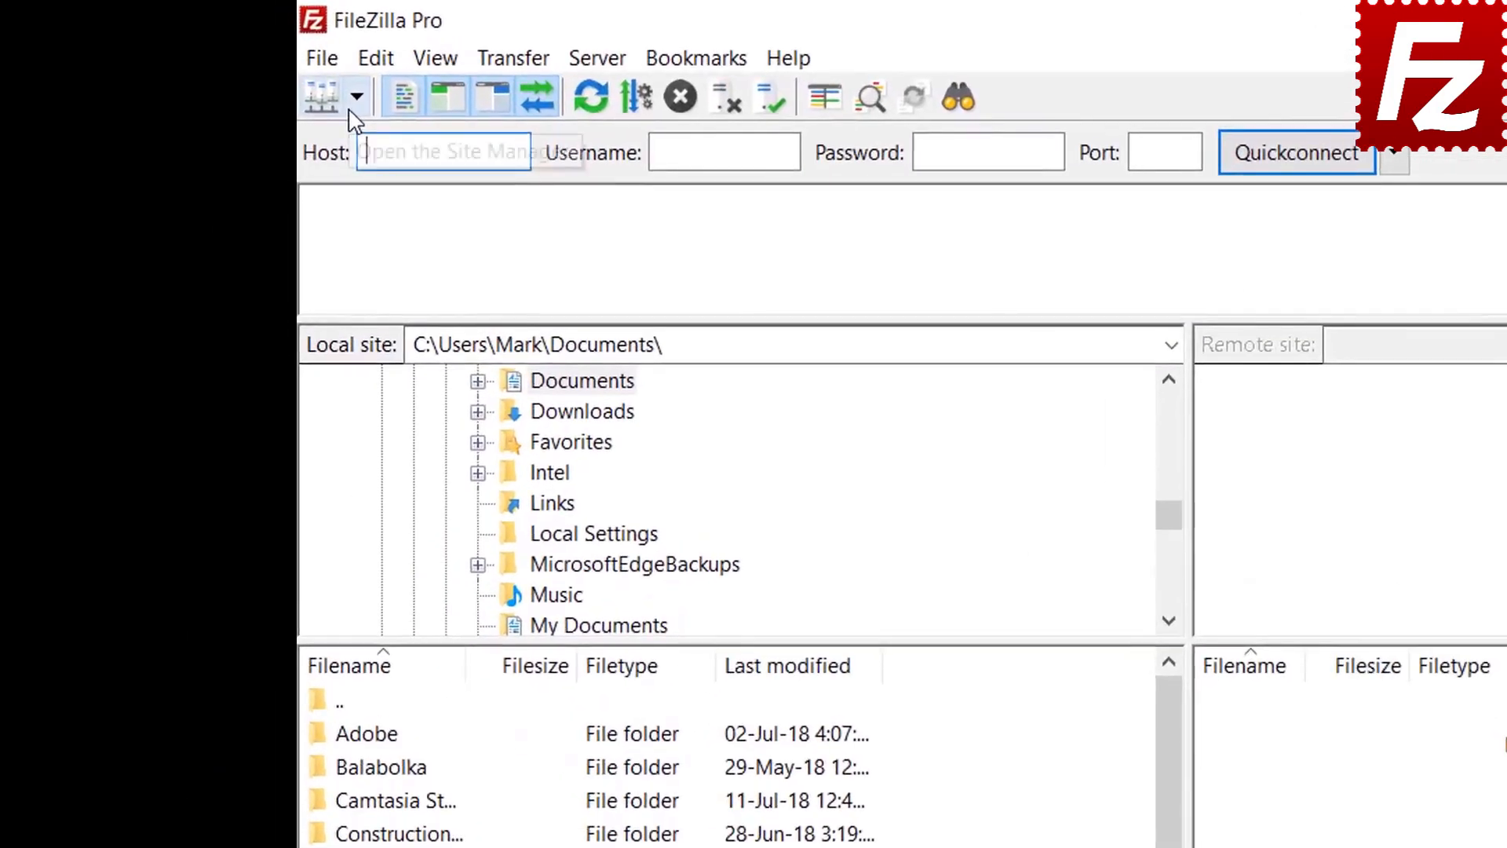
click(226, 61)
click(366, 139)
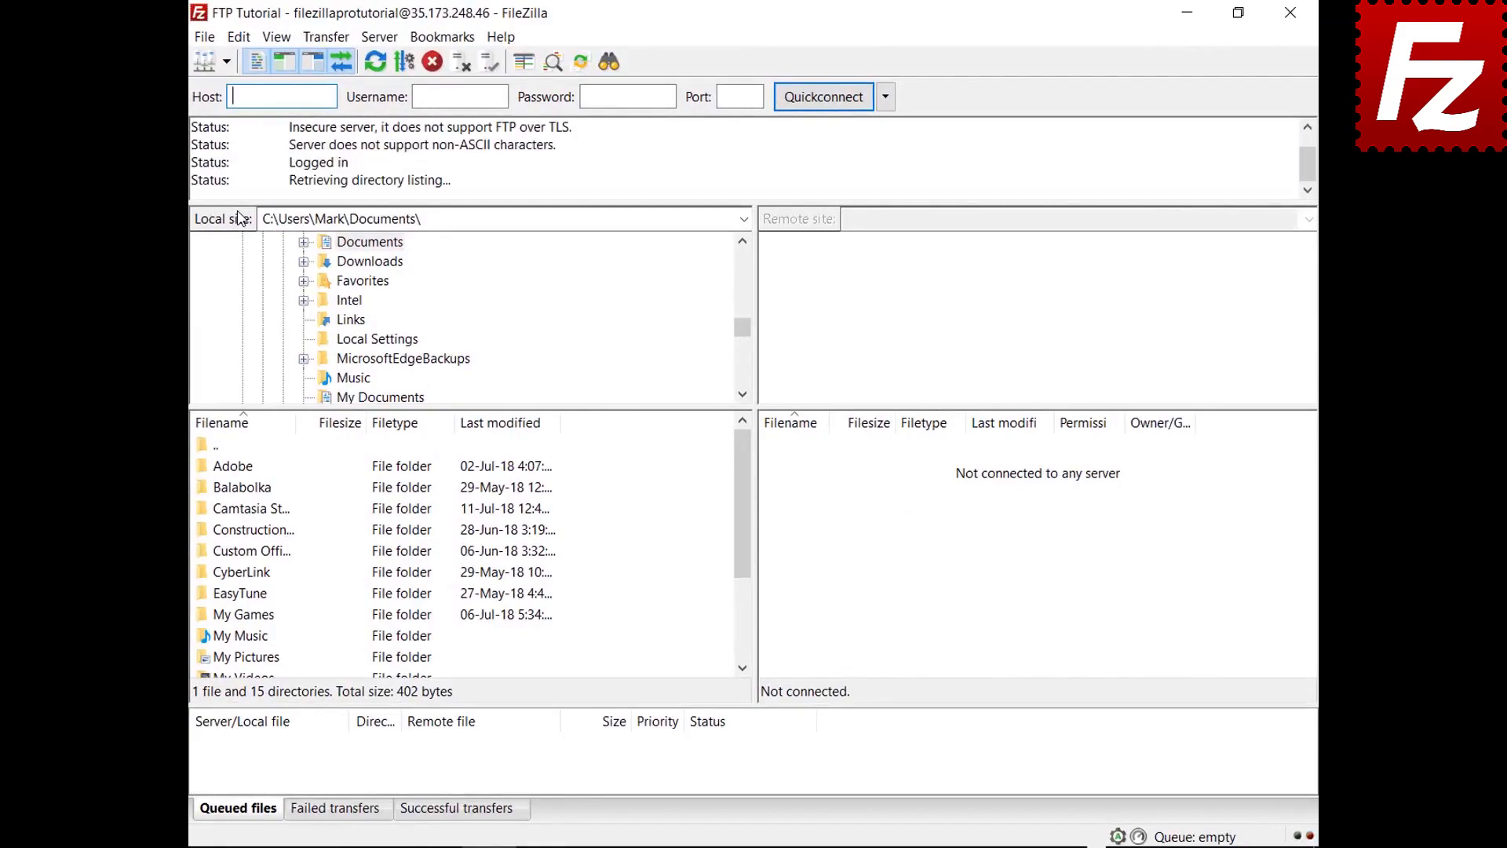
double_click(271, 530)
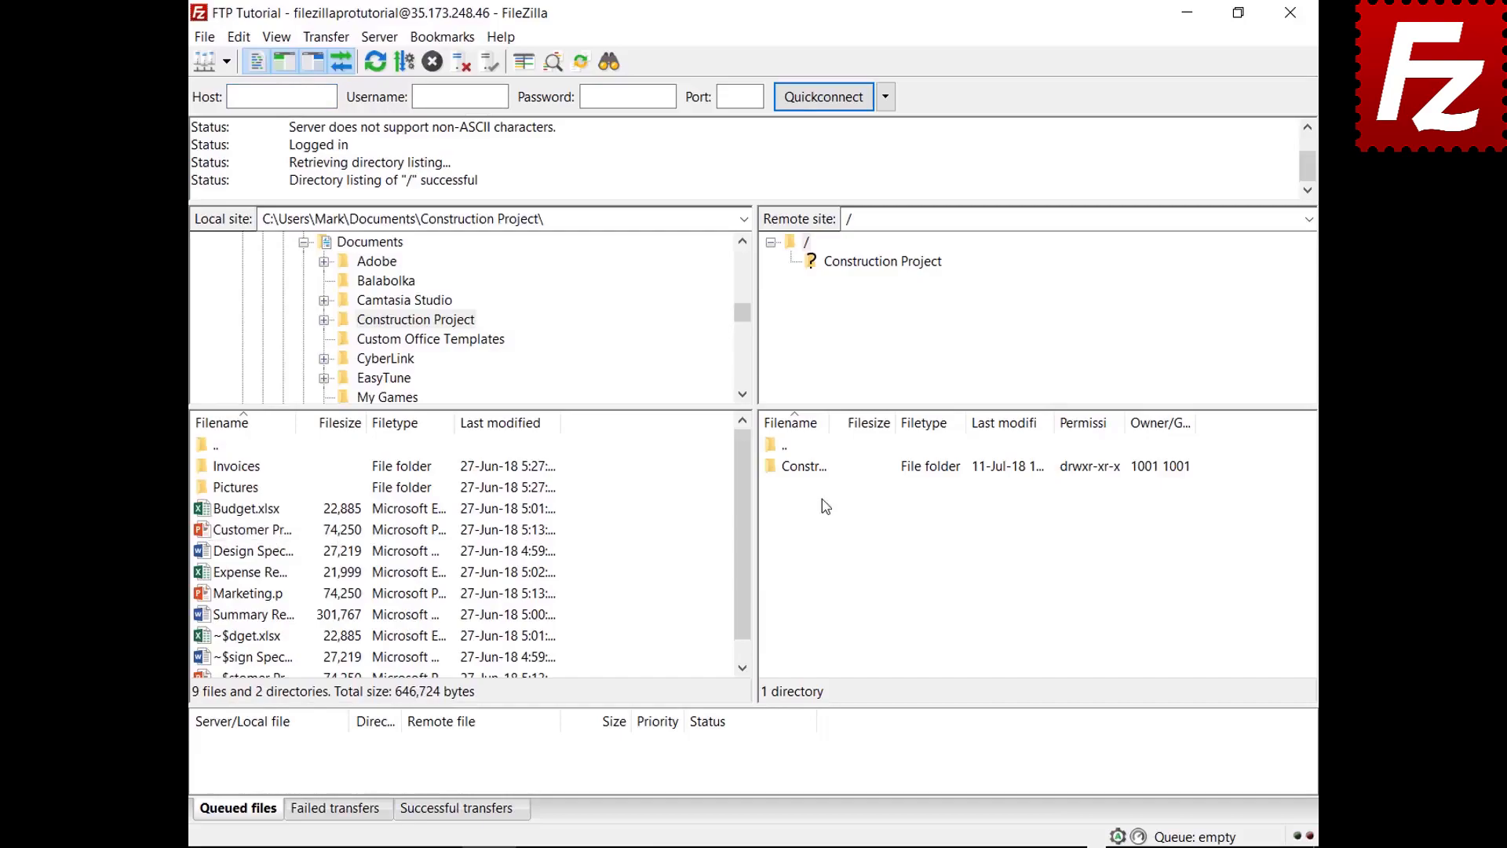
double_click(821, 469)
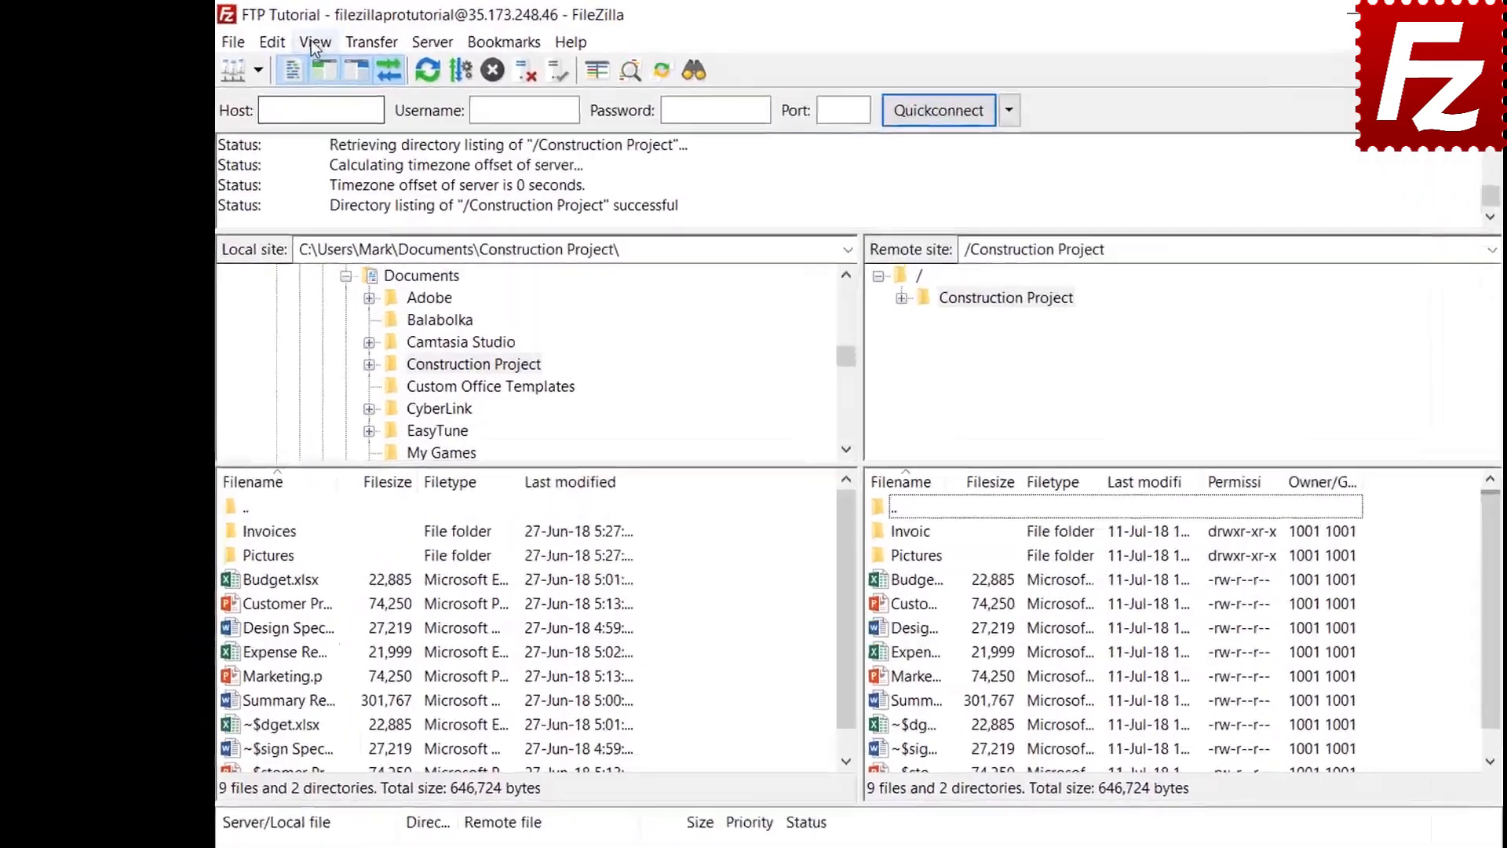
Step: Create a new directory listing filter named 'Microsoft Office Temporaries'
click(276, 36)
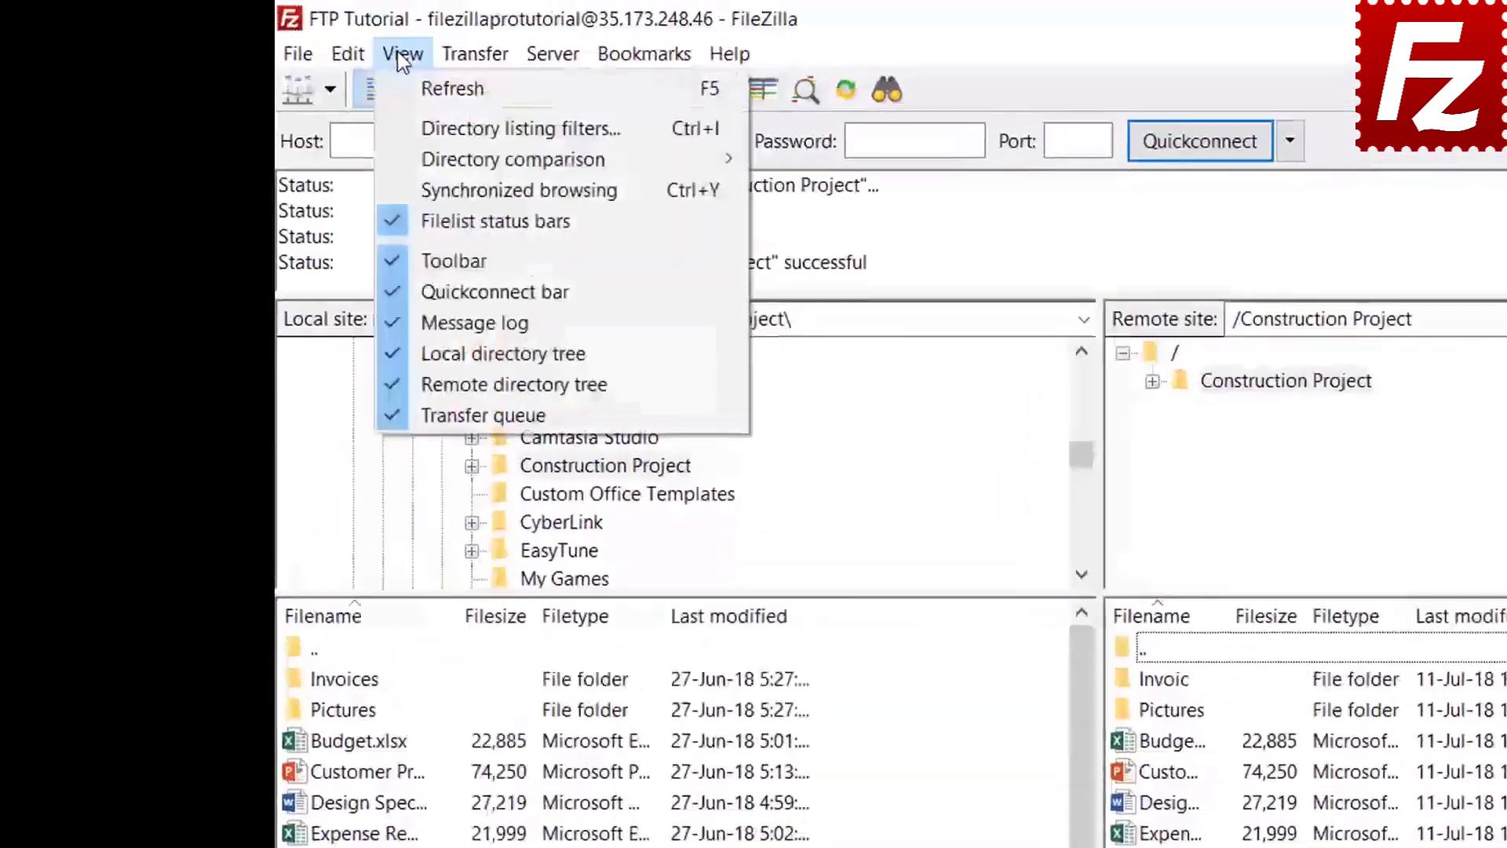
click(433, 138)
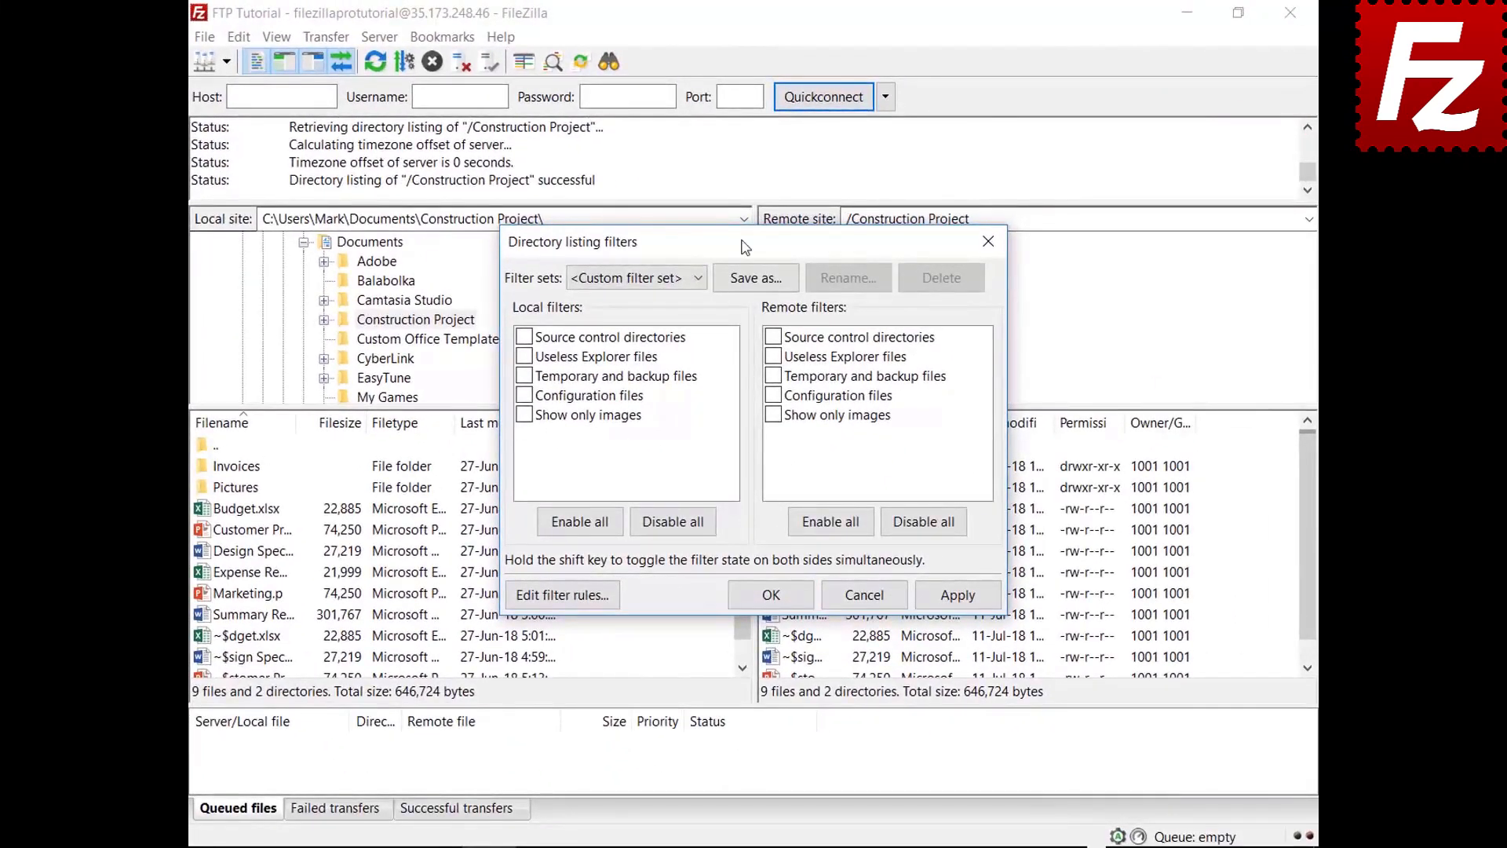
drag(745, 248, 744, 61)
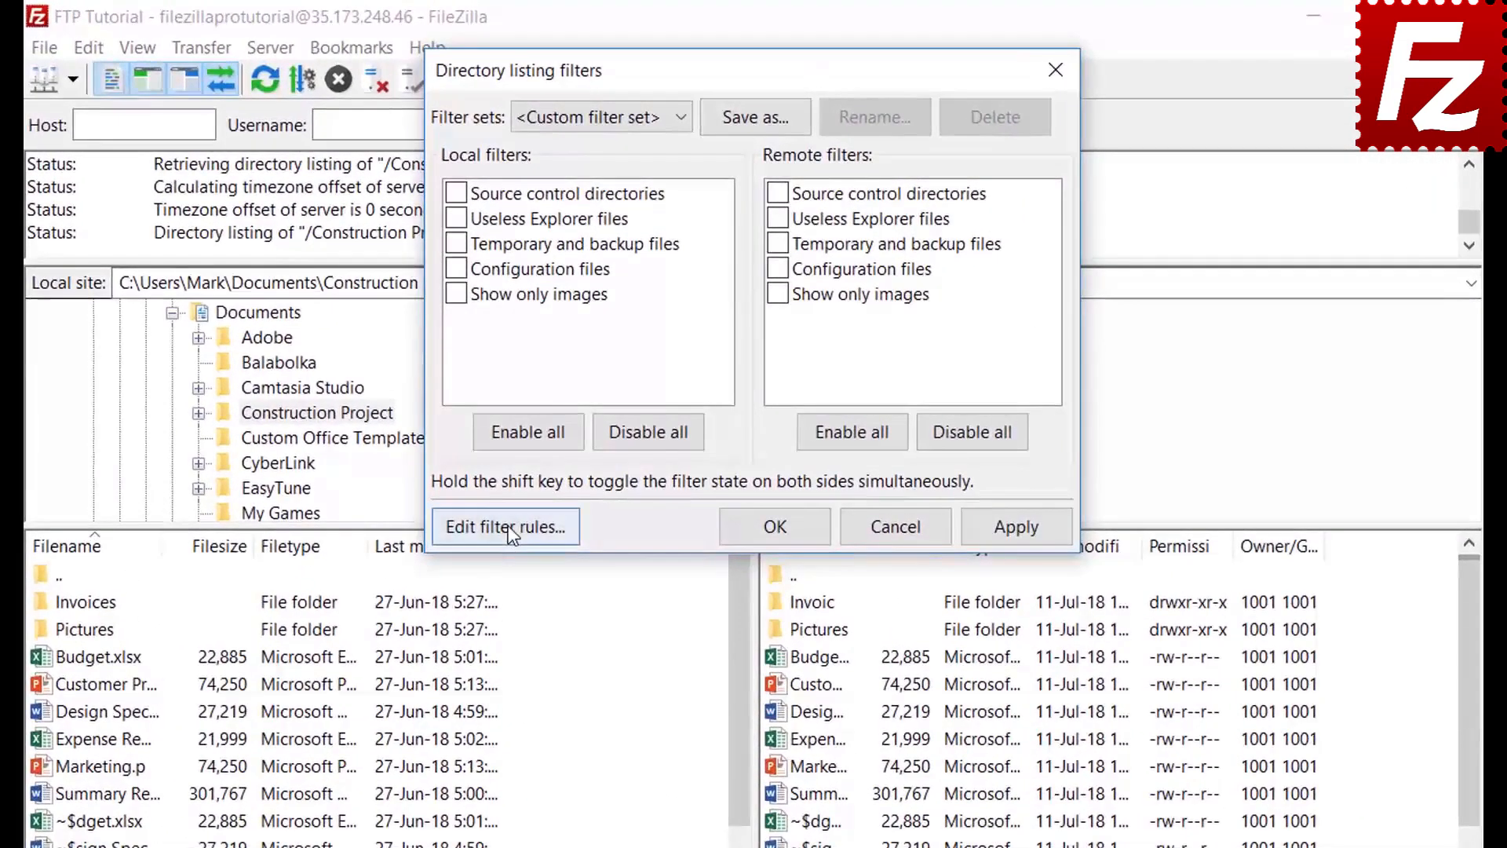
click(562, 408)
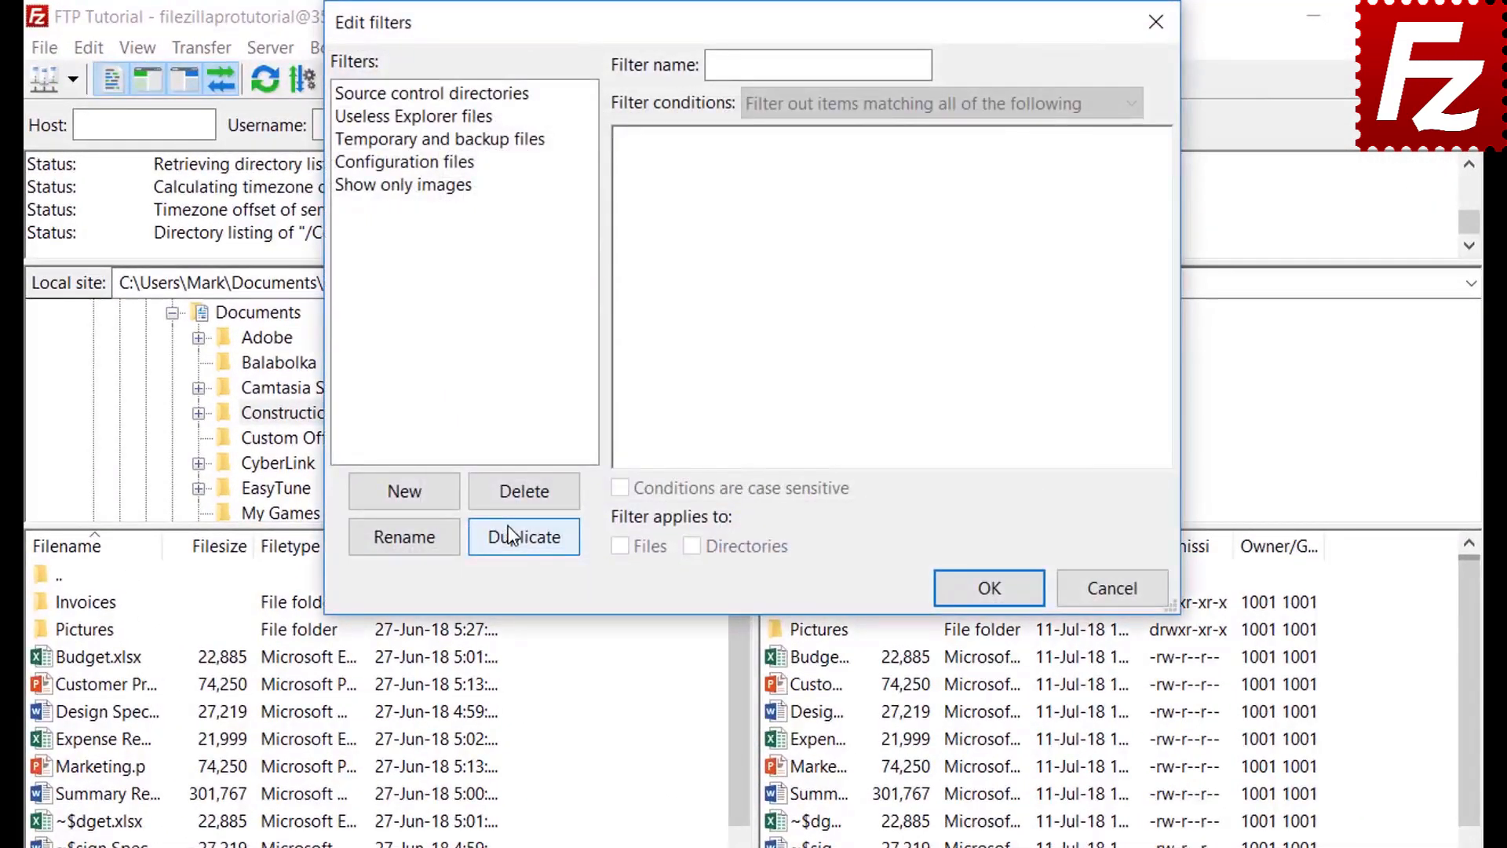
click(427, 498)
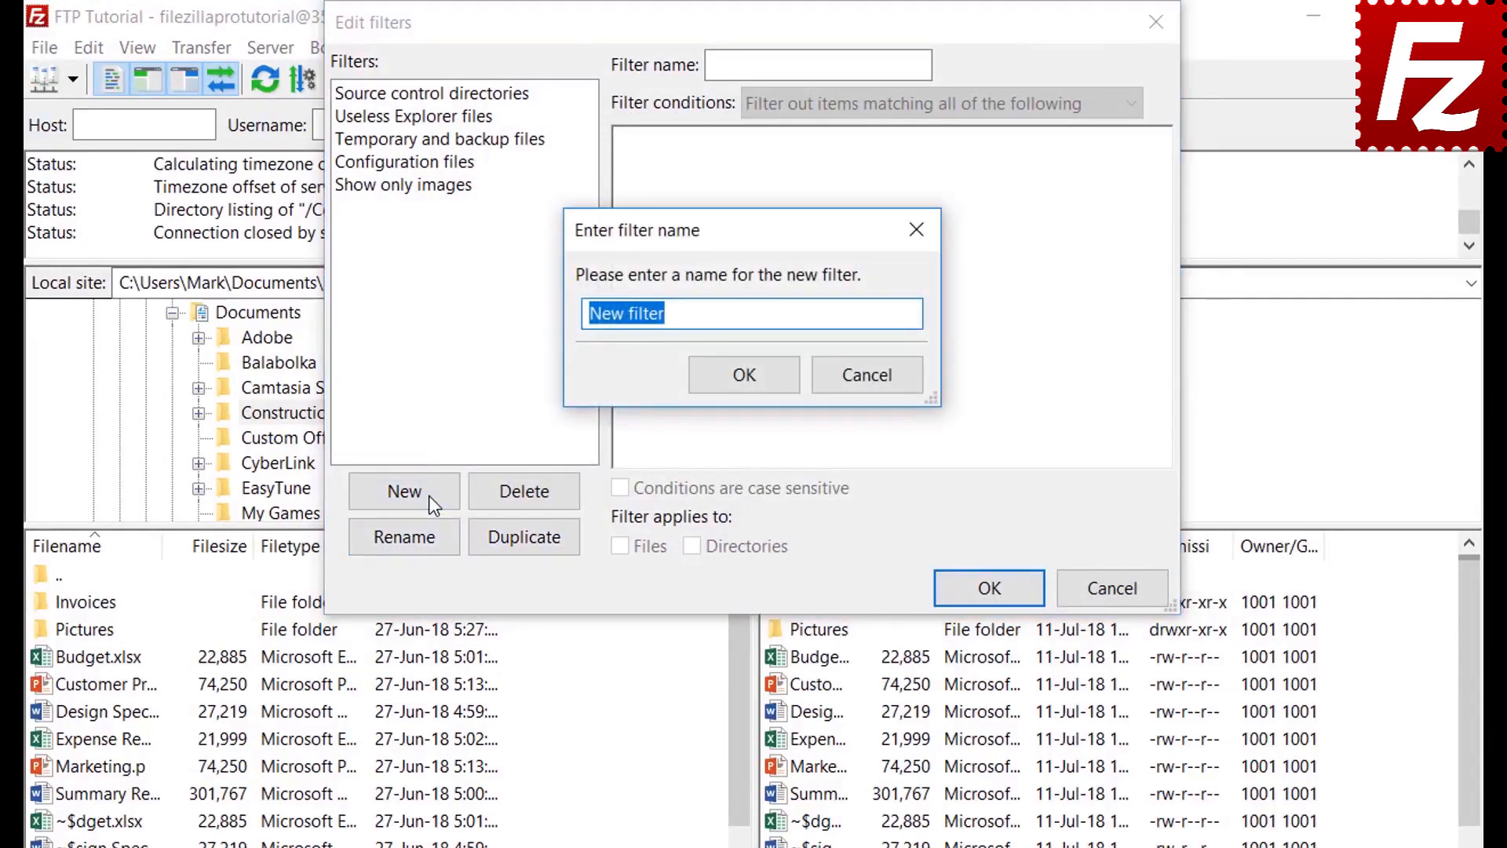
key(BackSpace)
text(Microsoft O)
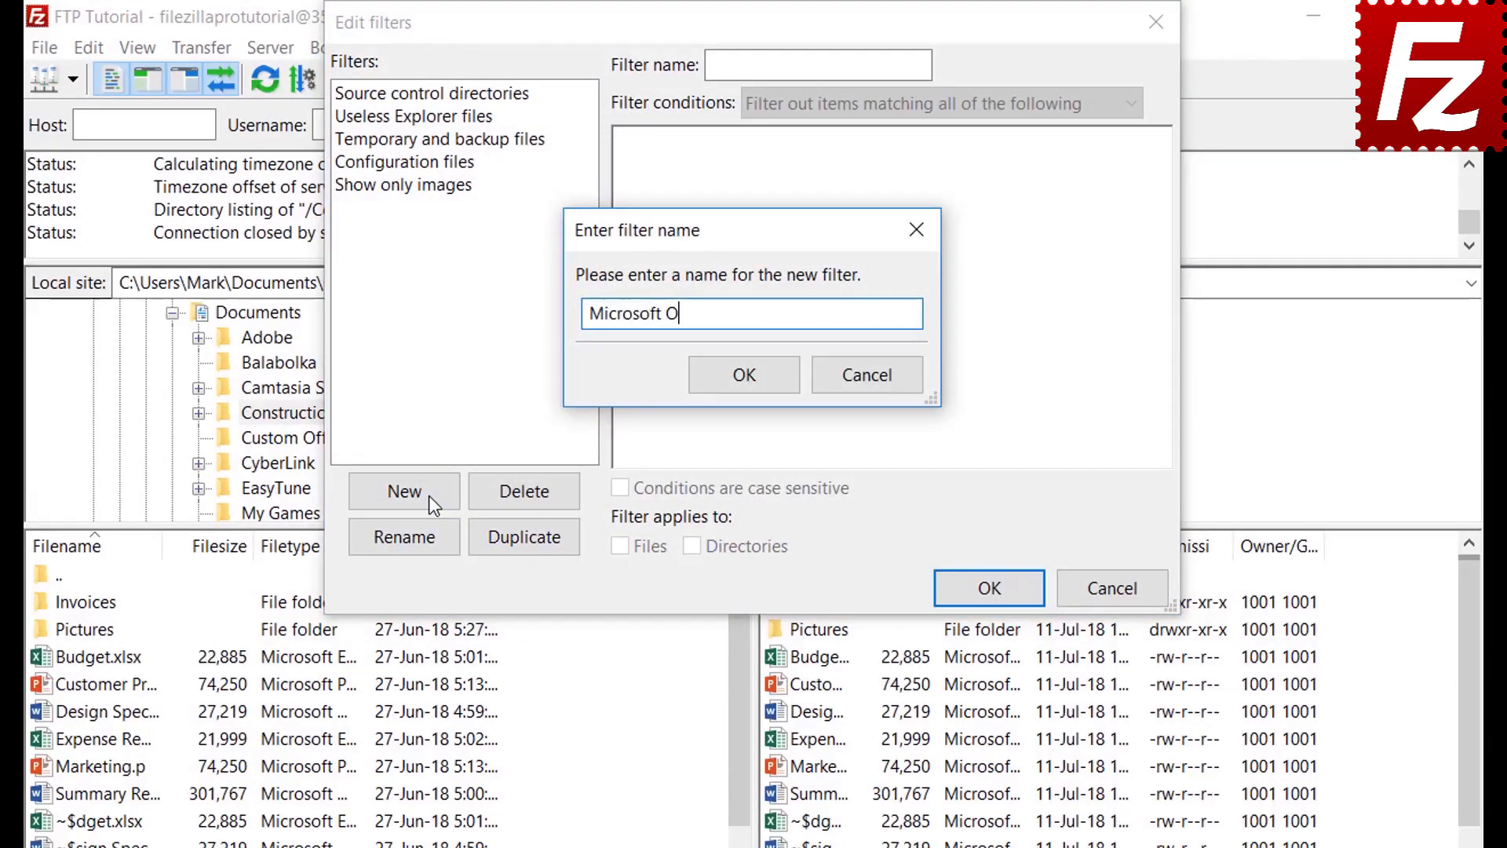
text(ffice Temporarie)
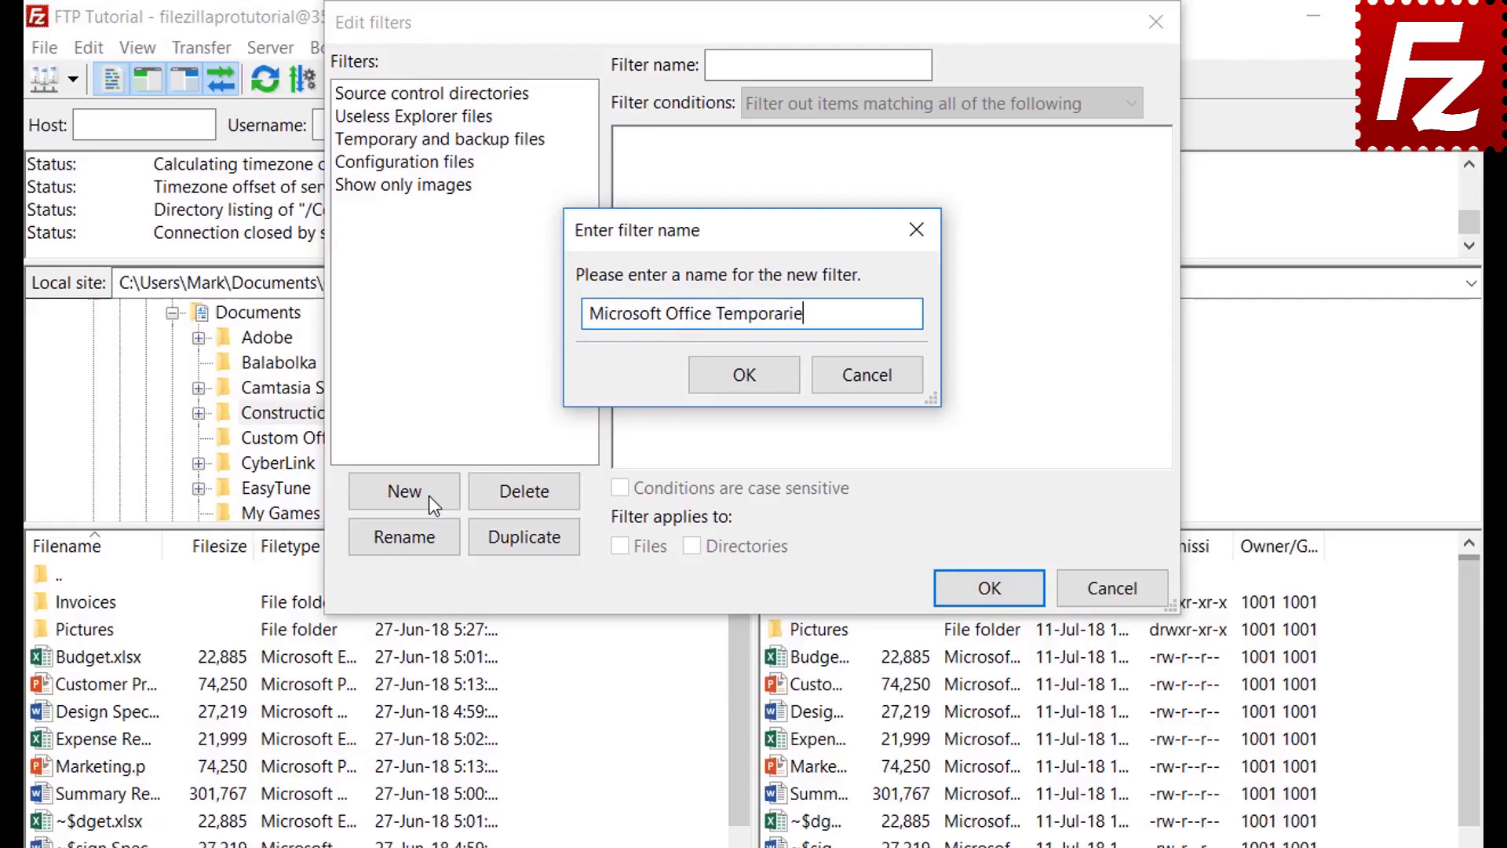
text(s)
click(745, 376)
Step: Try the file size 'greater than' and Archive attribute 'is set' condition types, keeping match-all
click(825, 102)
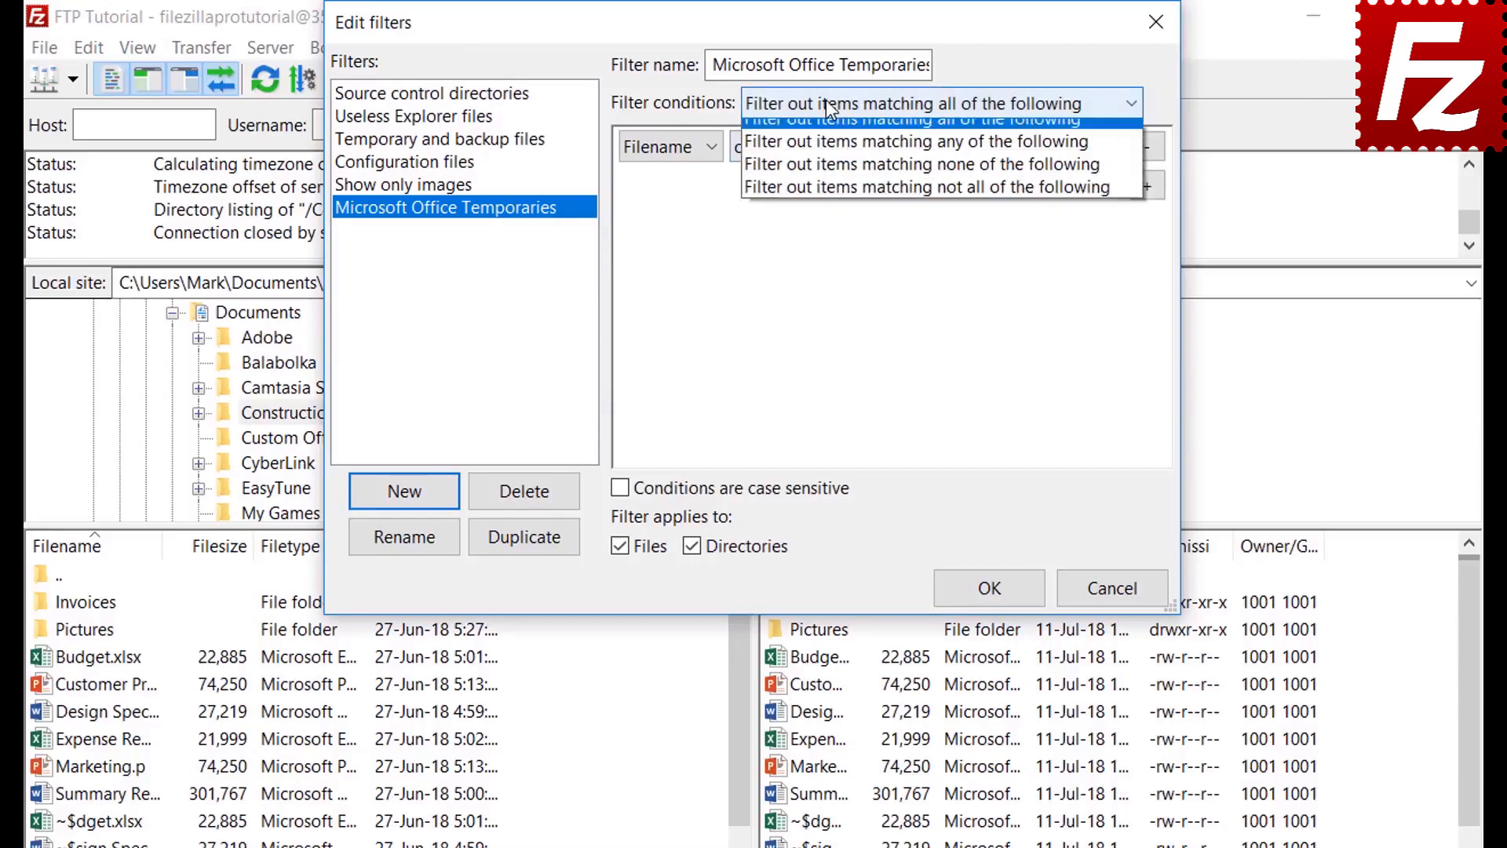
click(826, 100)
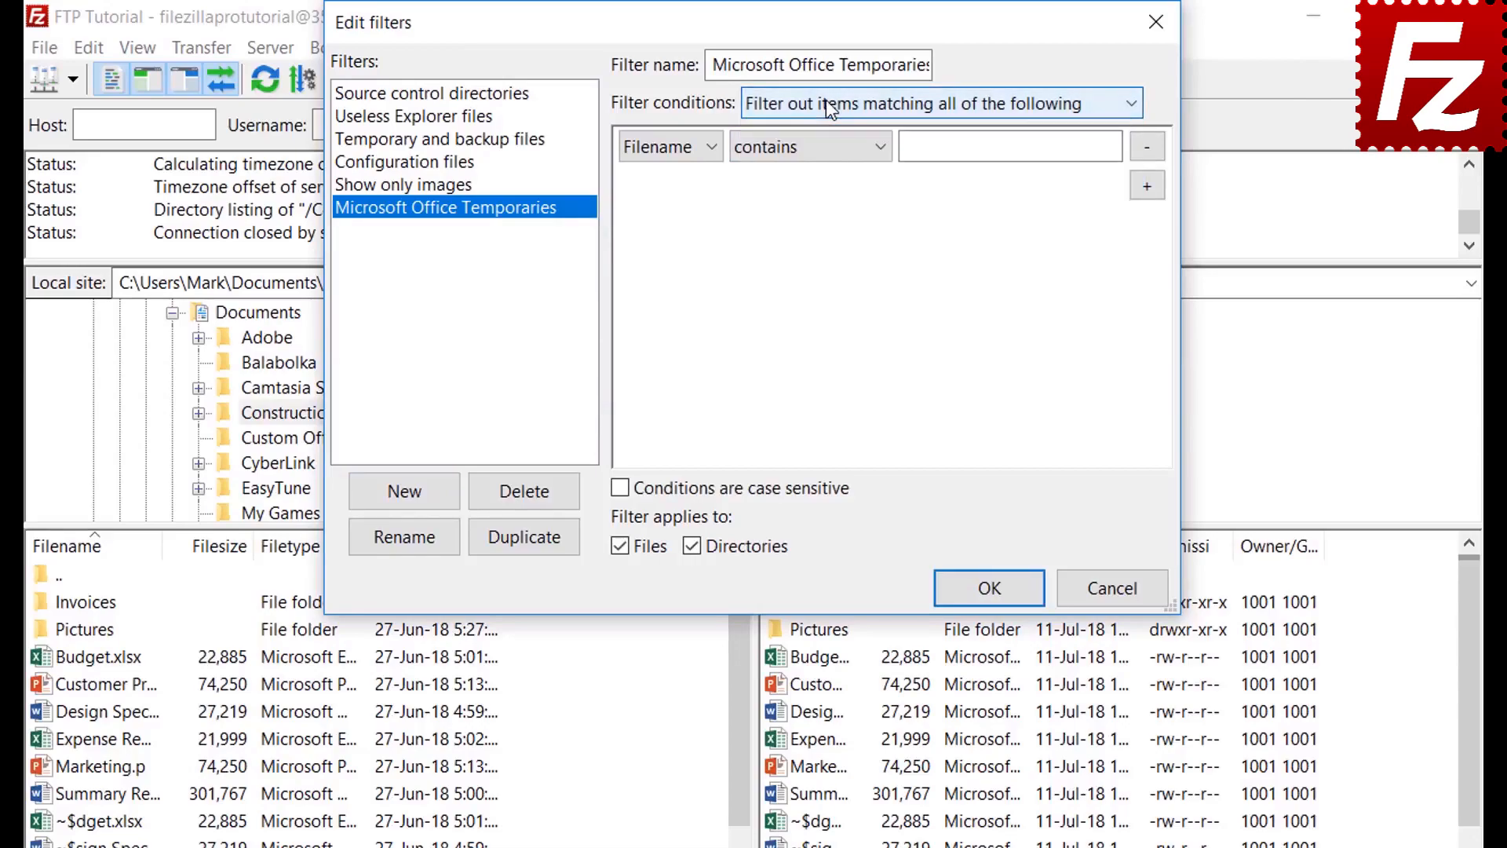
click(669, 146)
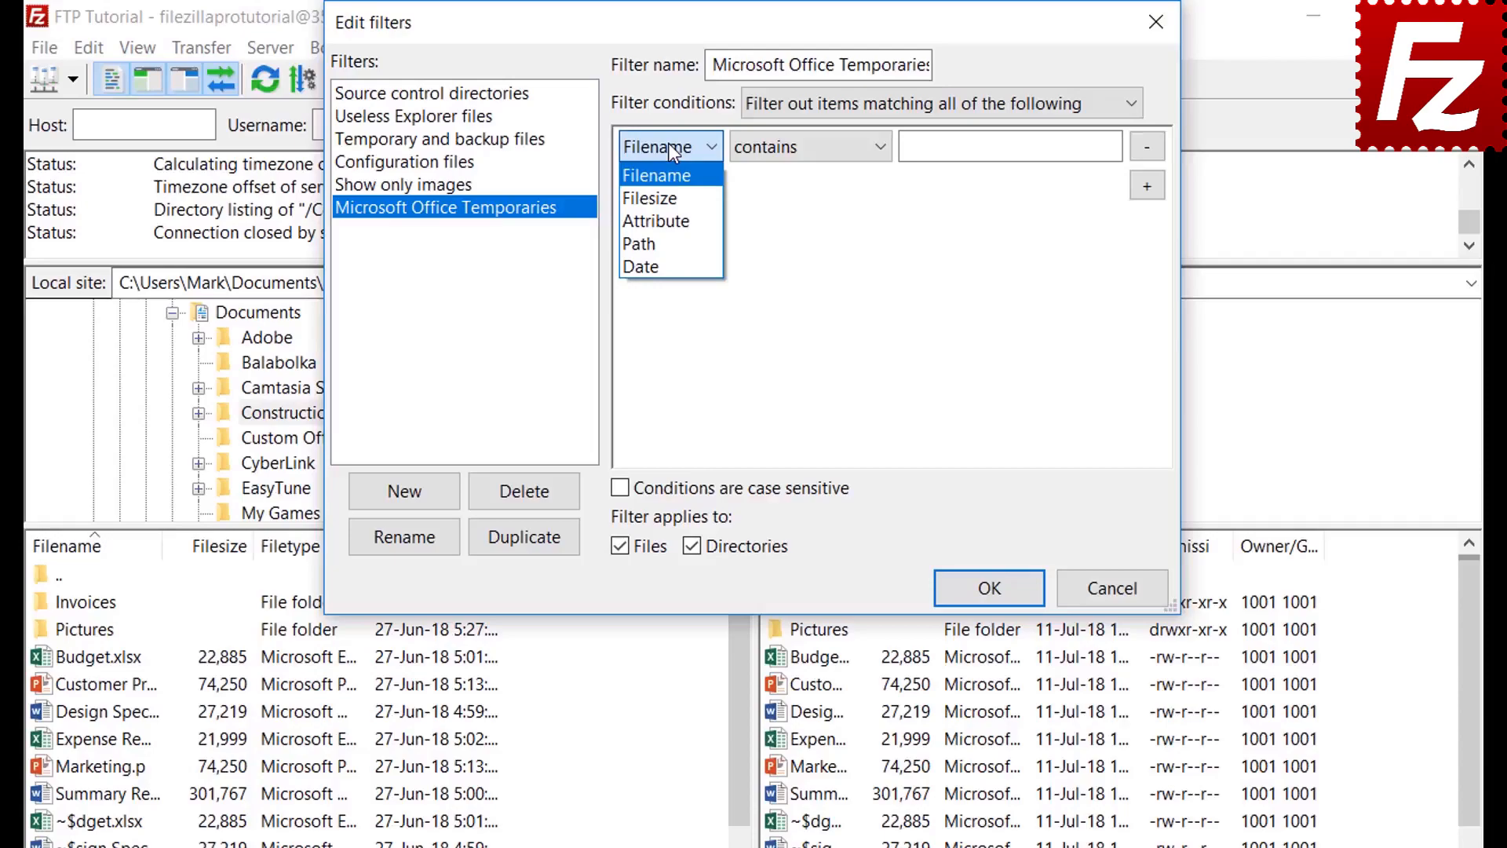
click(670, 194)
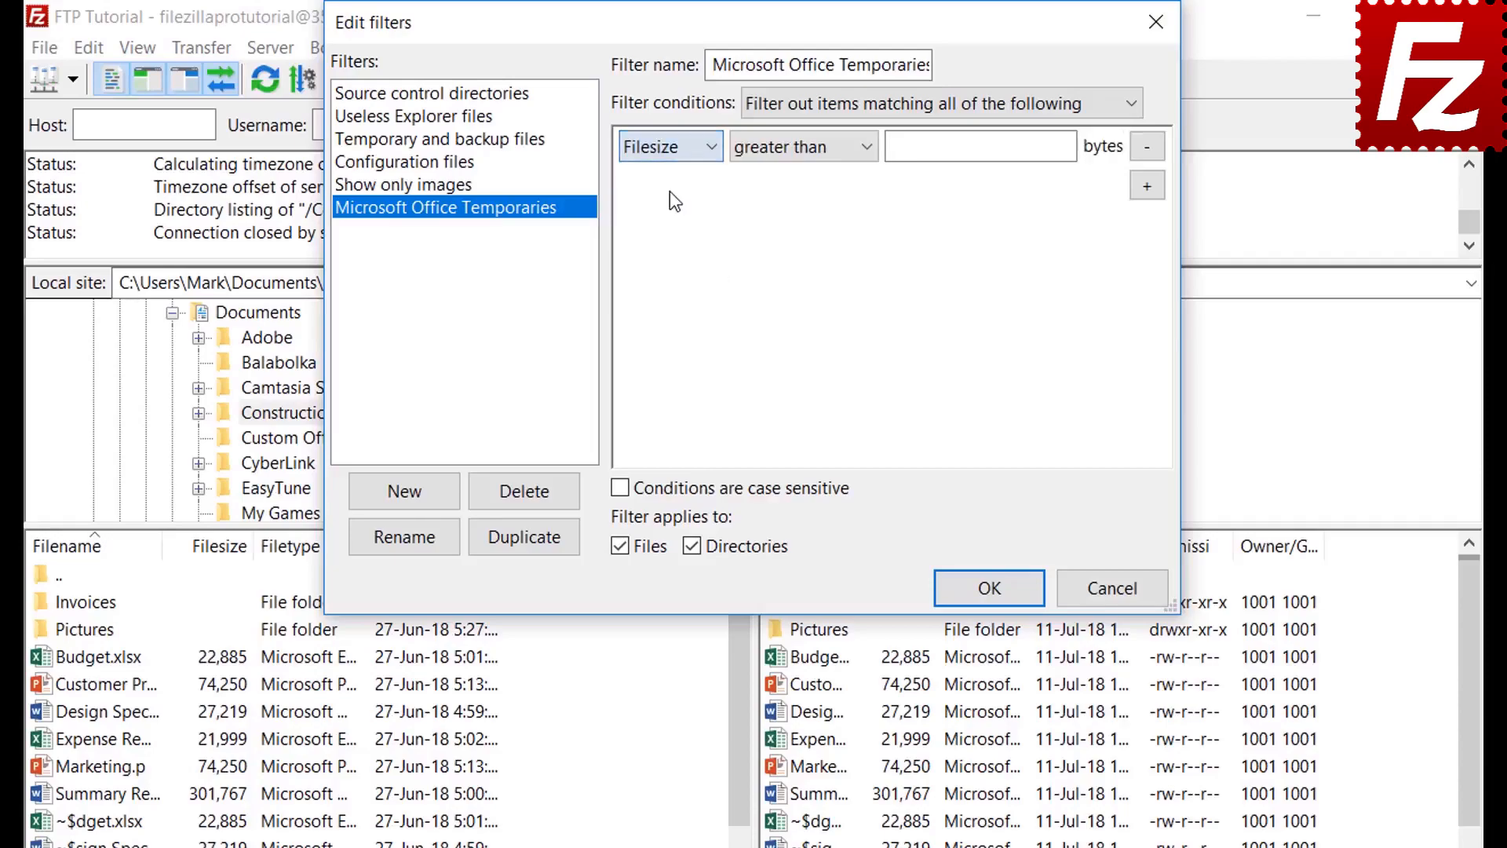
click(789, 149)
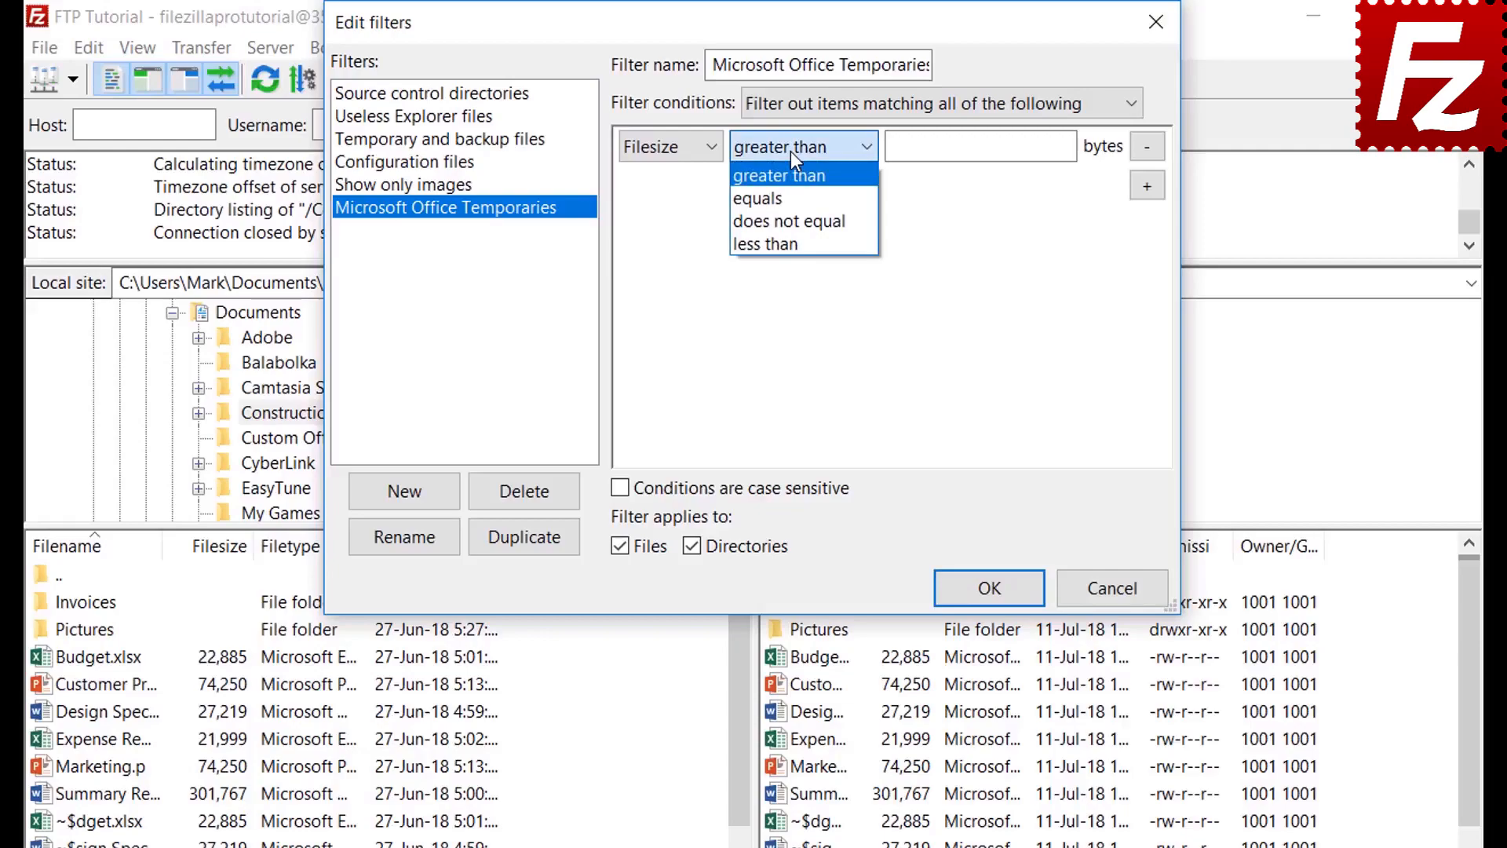
click(790, 150)
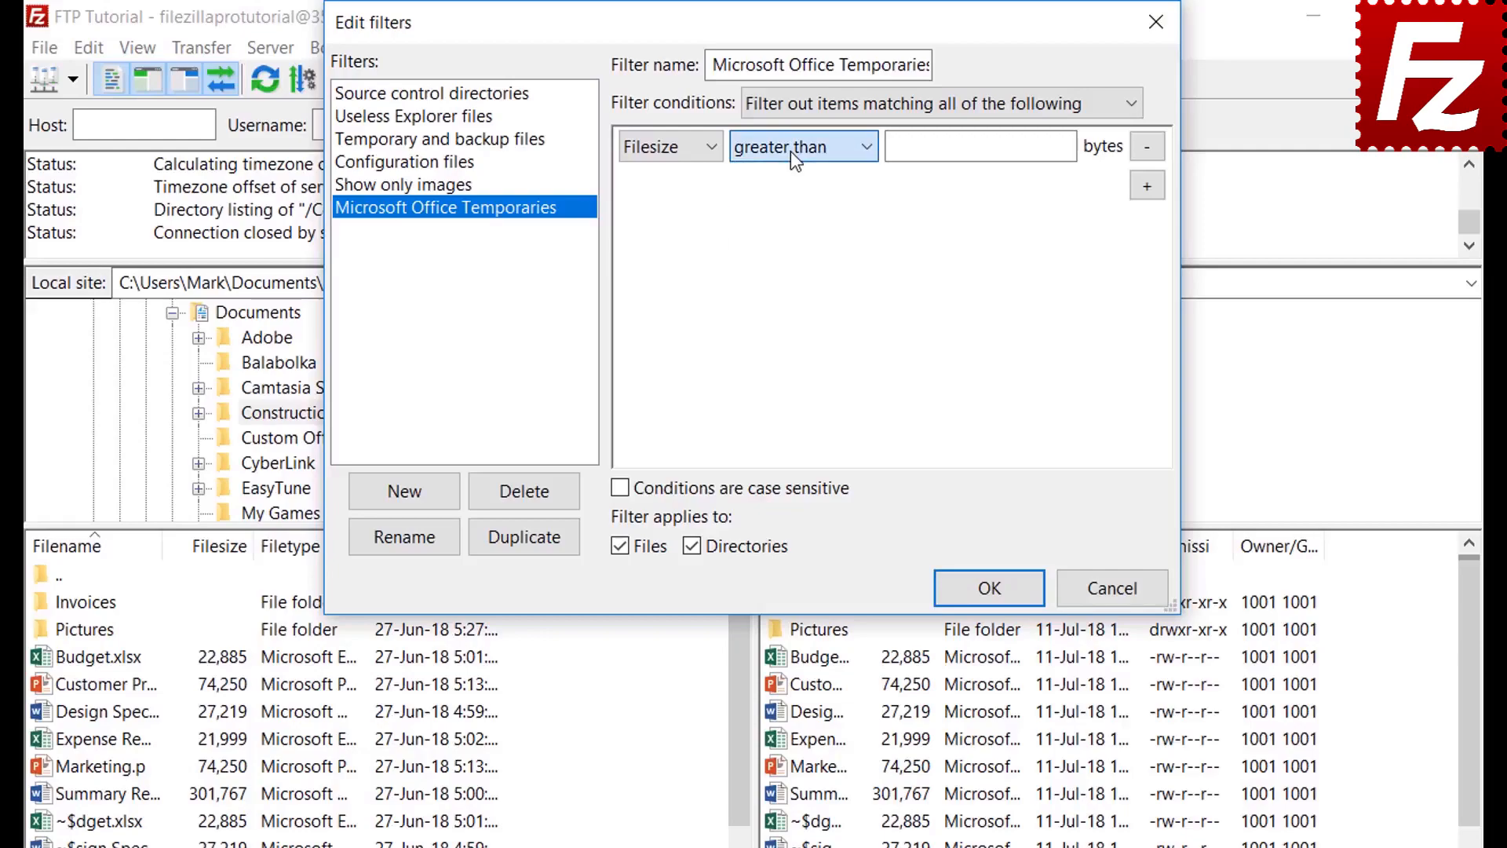
click(672, 148)
click(673, 224)
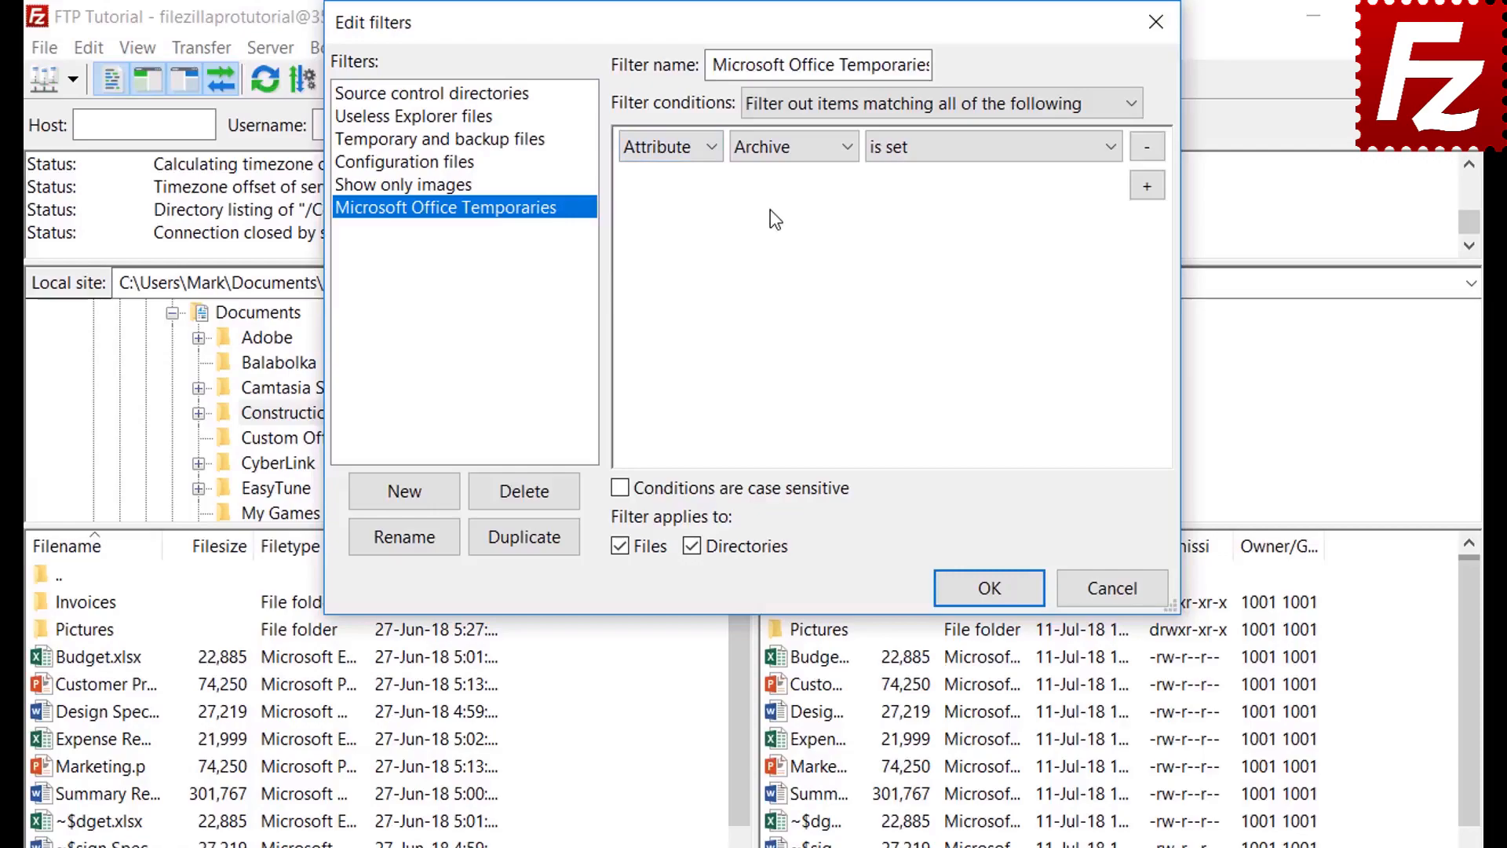
click(776, 151)
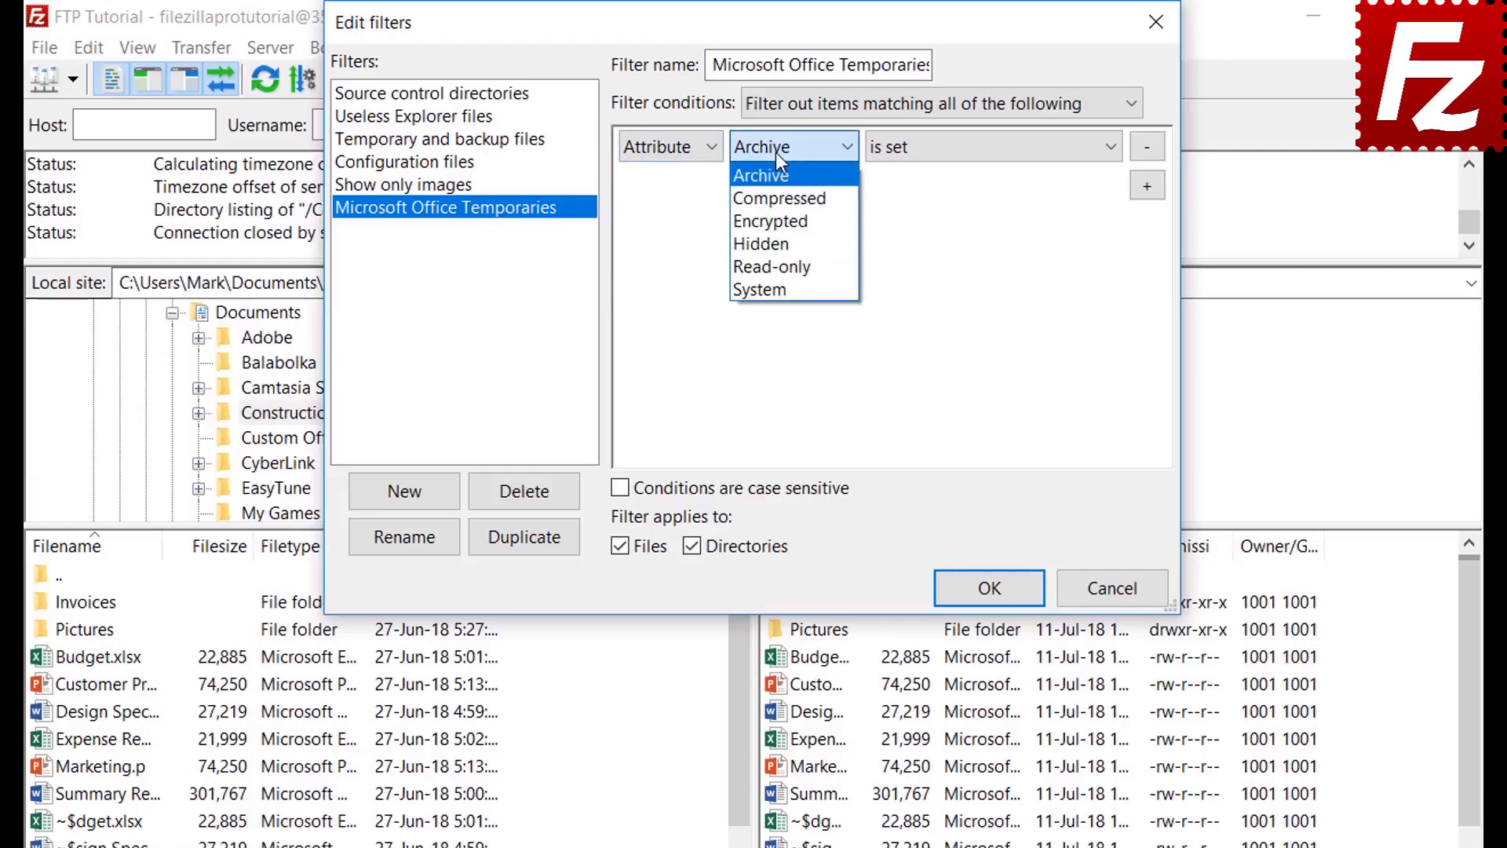
click(775, 152)
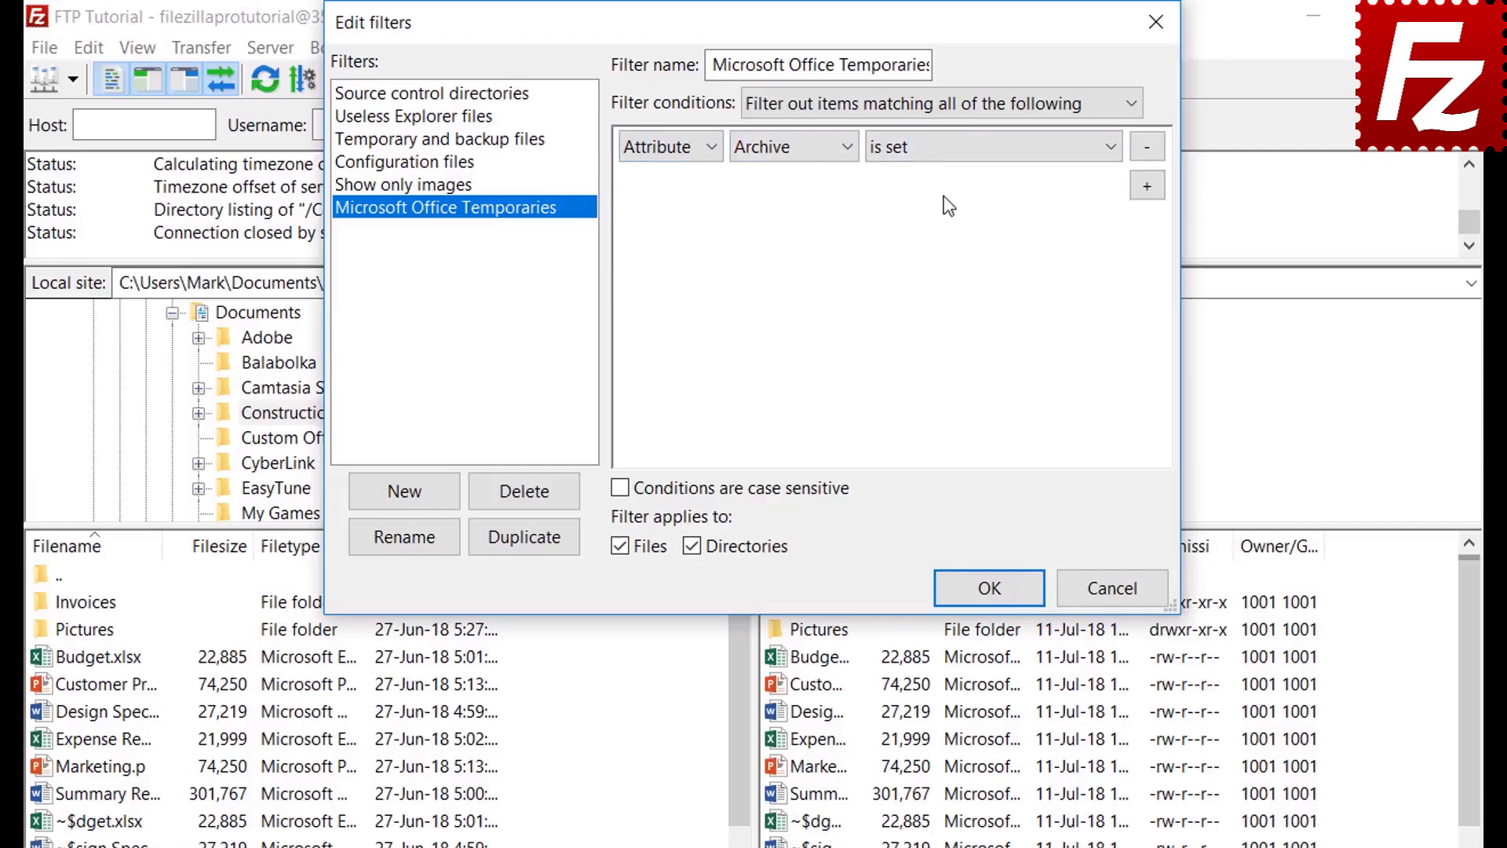
click(942, 159)
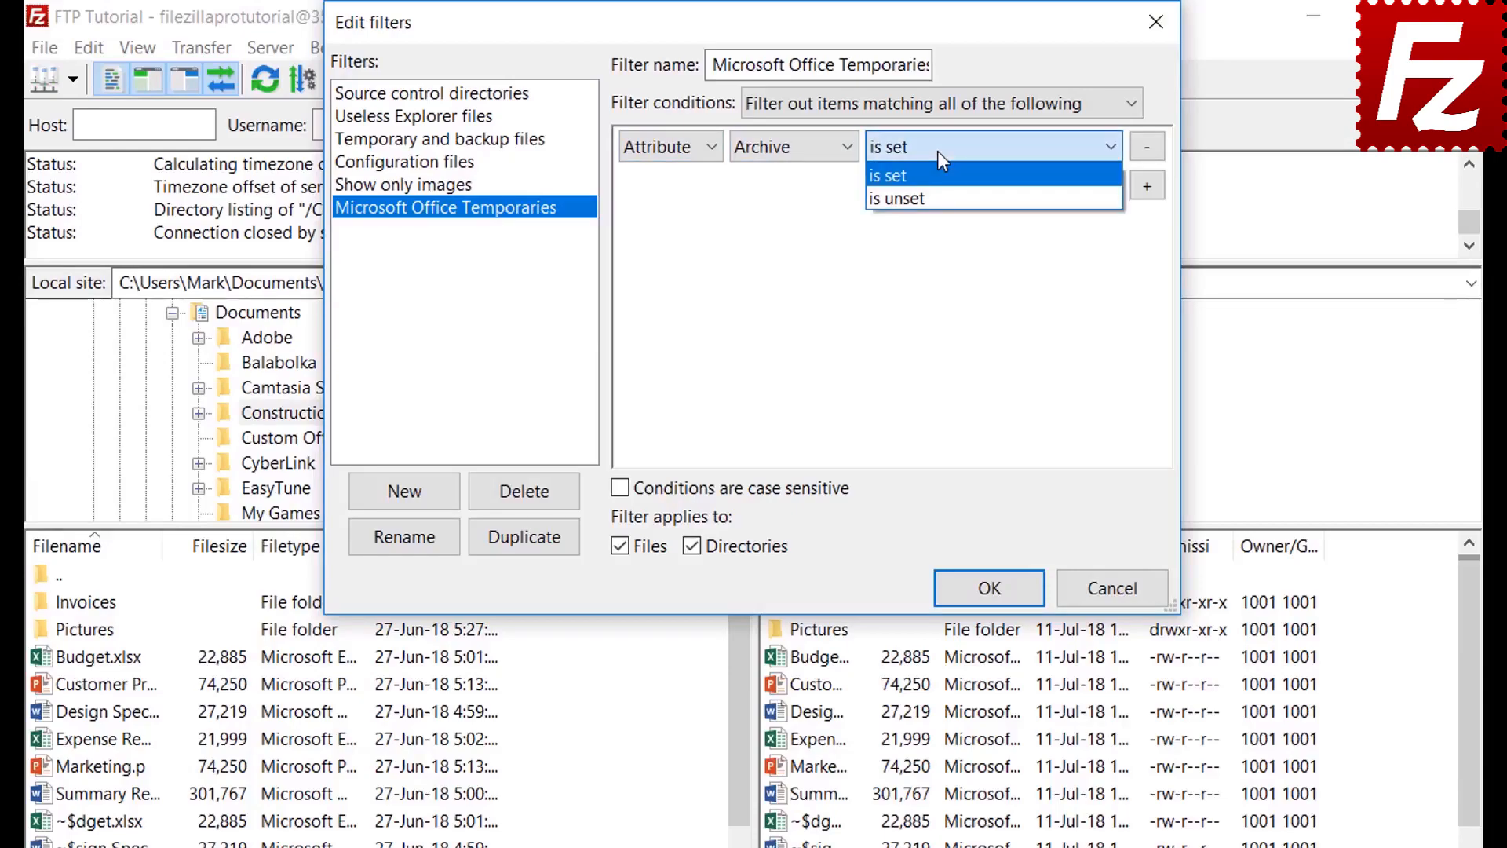
click(939, 153)
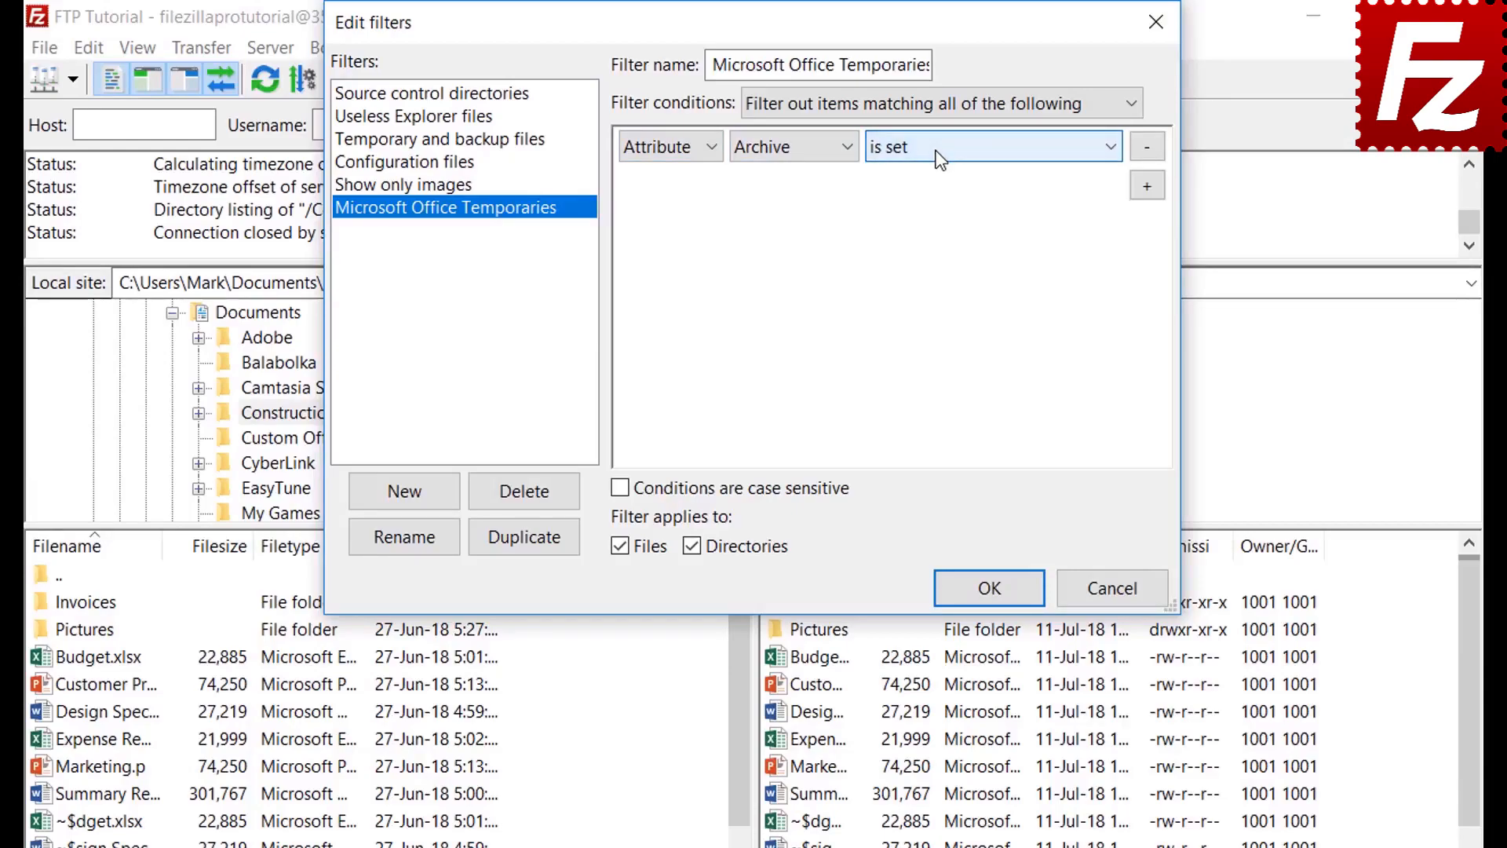
Step: Try the Path 'contains' and Date condition types
click(664, 154)
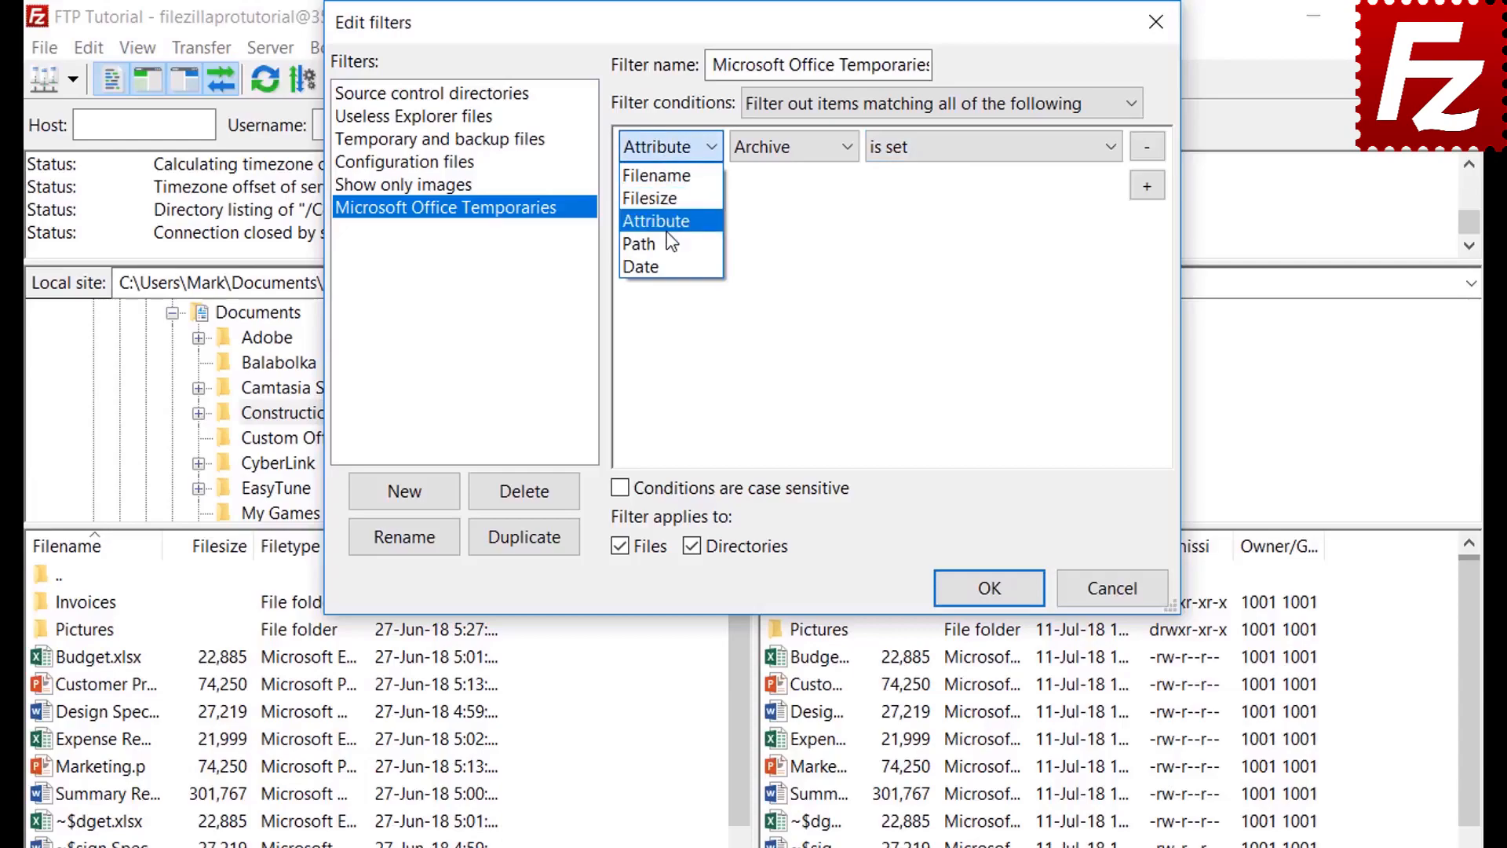
click(669, 244)
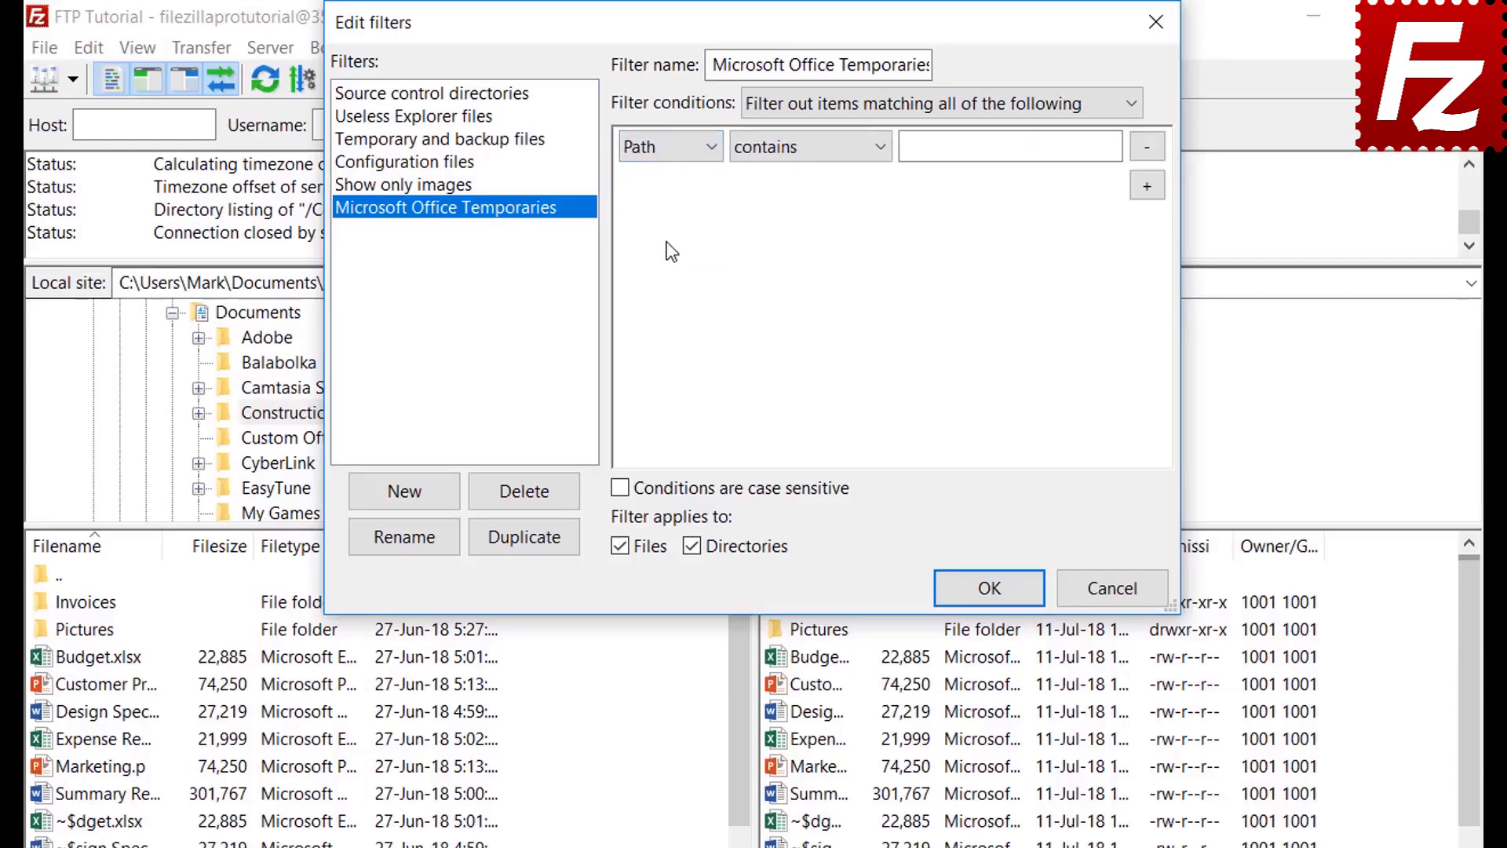
click(799, 152)
click(795, 144)
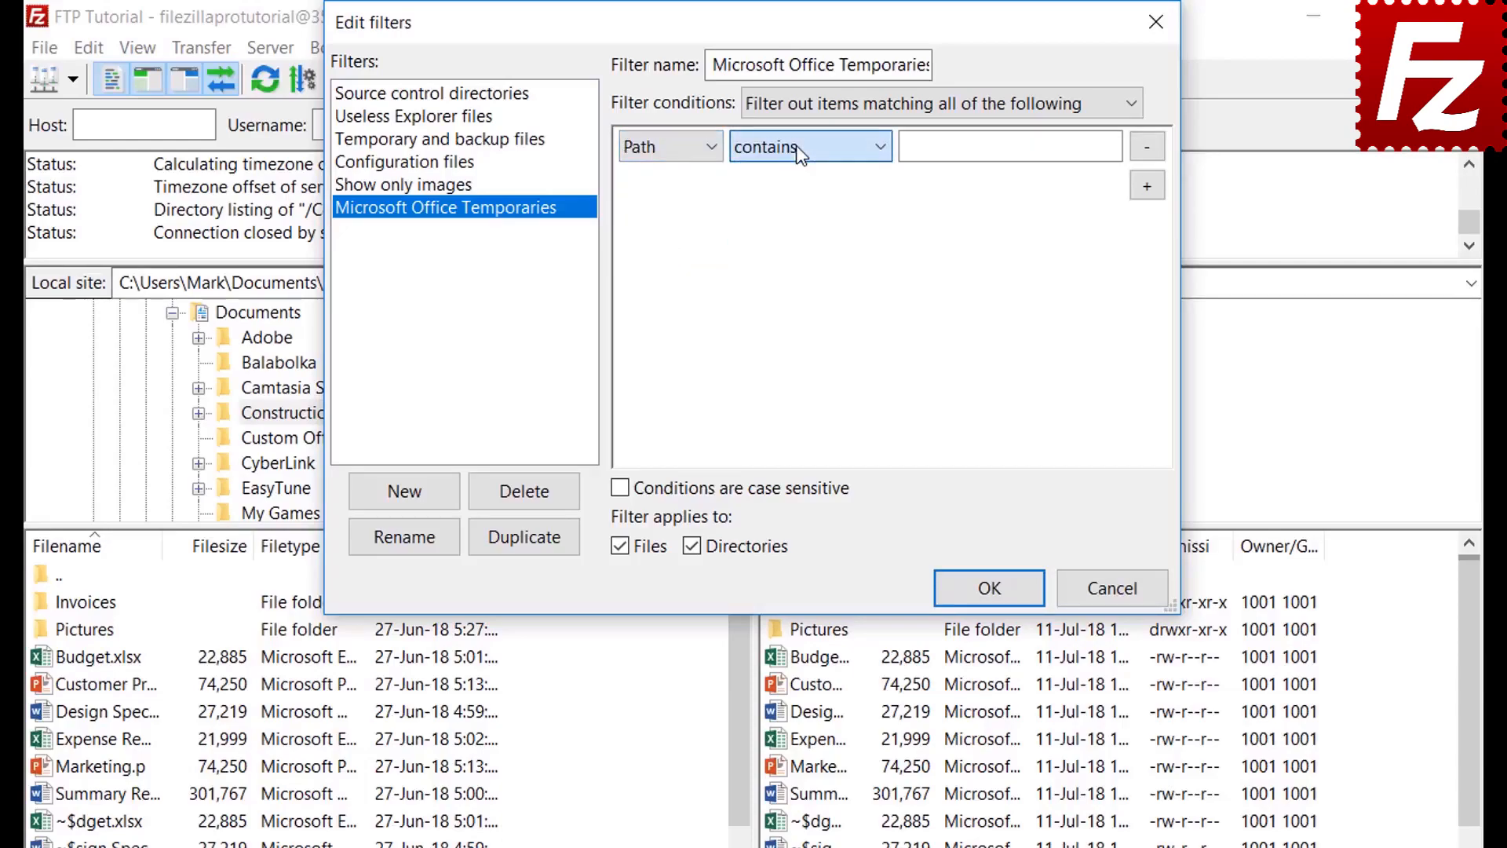
click(663, 147)
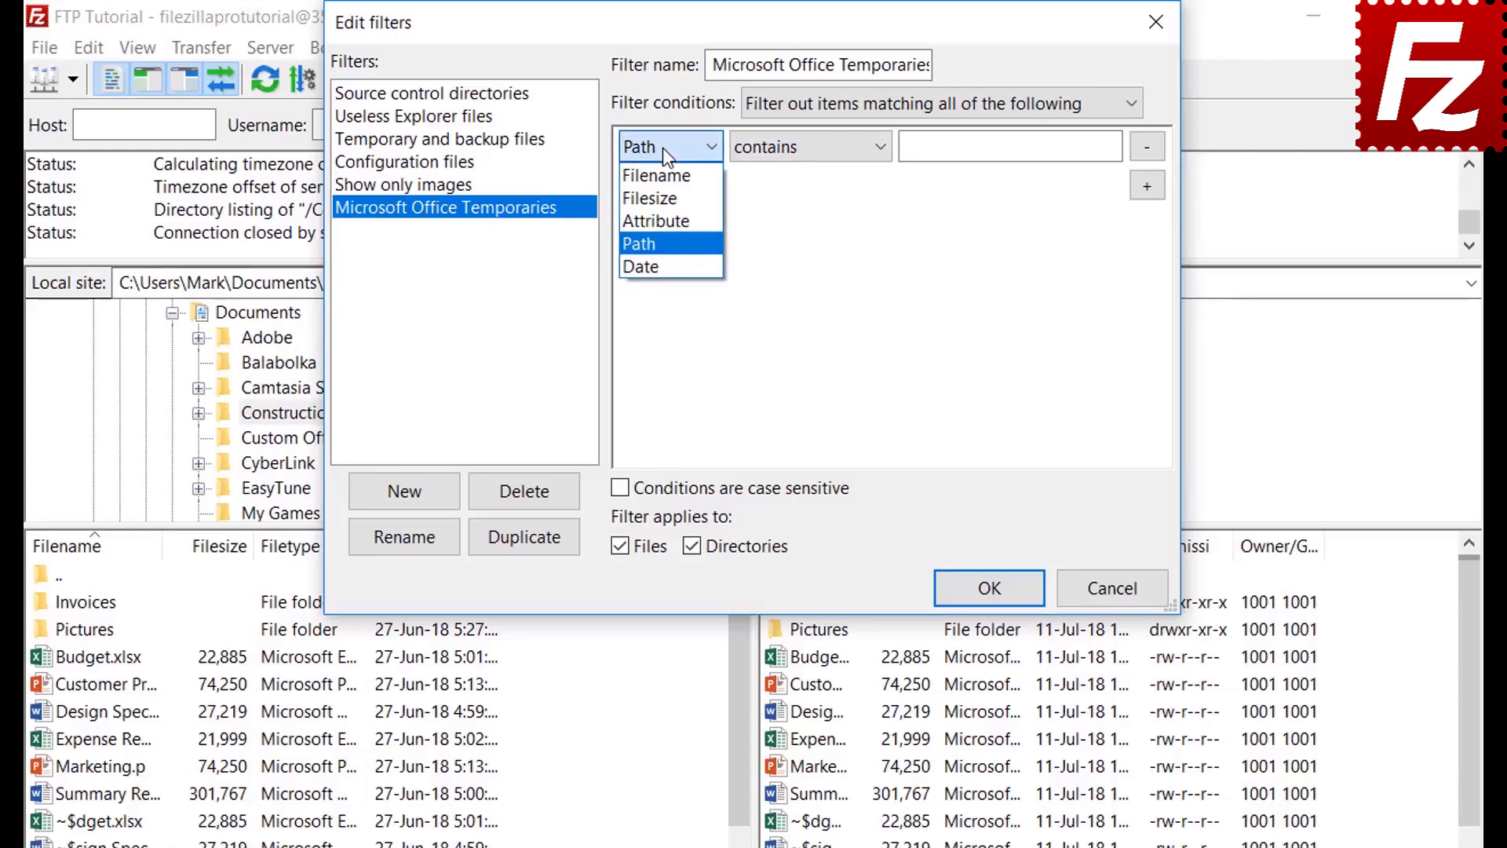
click(661, 264)
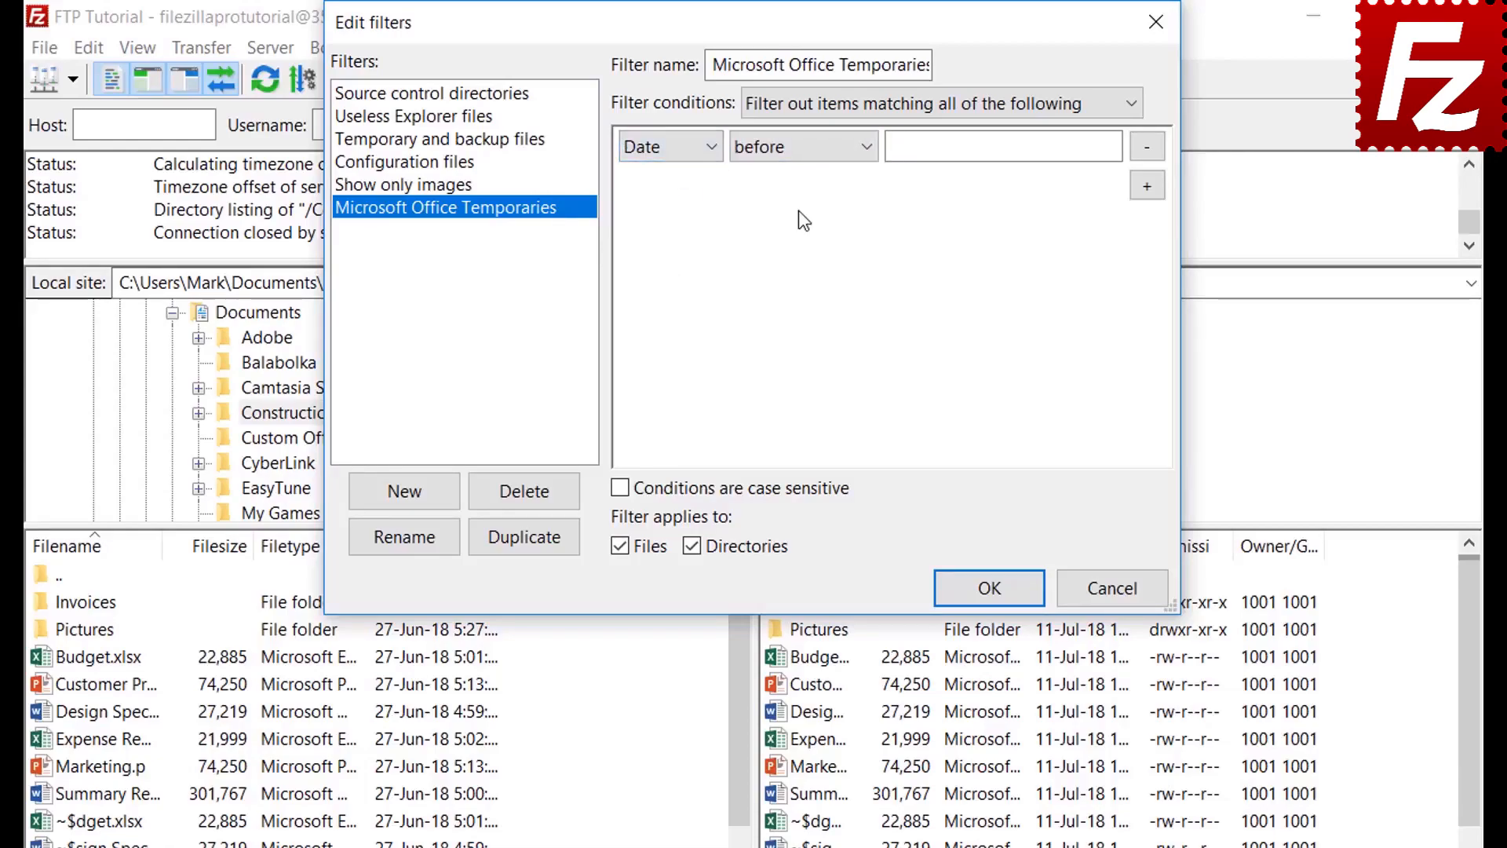
click(798, 149)
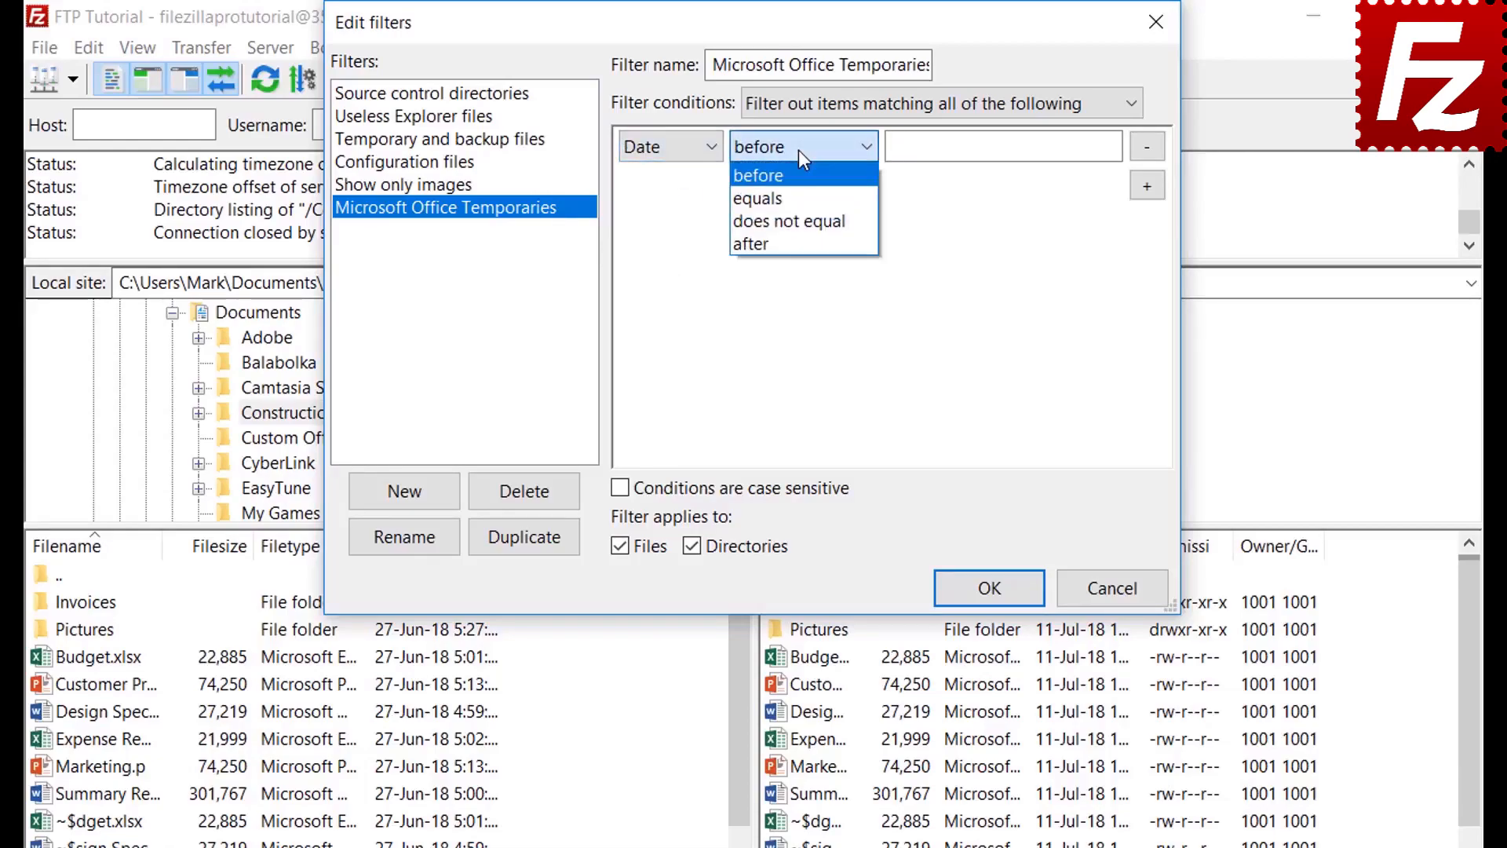
click(798, 149)
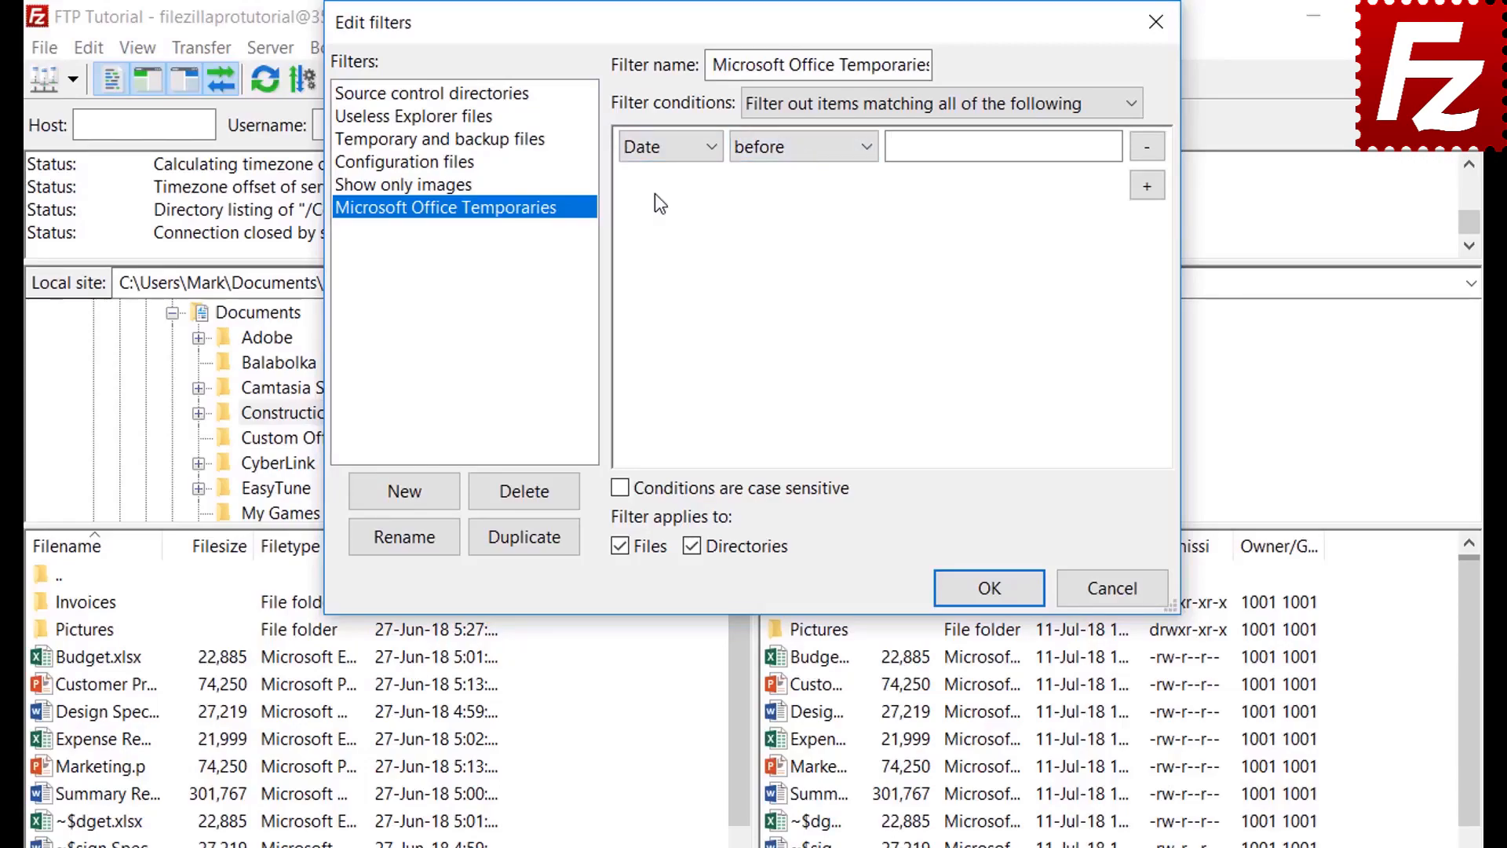
Step: Set the filter condition to Filename begins with '~$'
click(657, 151)
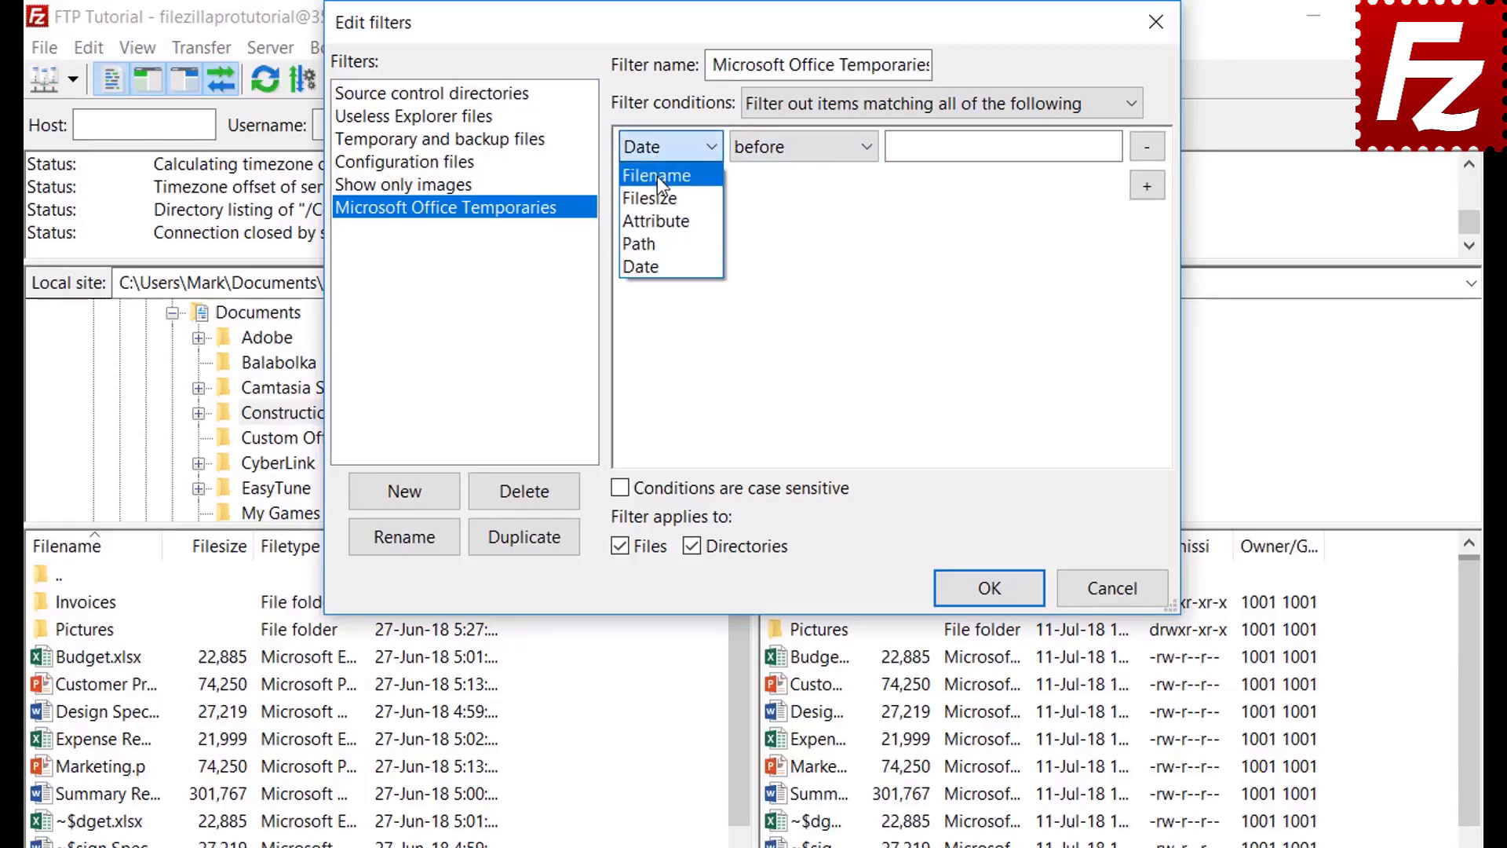
click(658, 176)
click(785, 151)
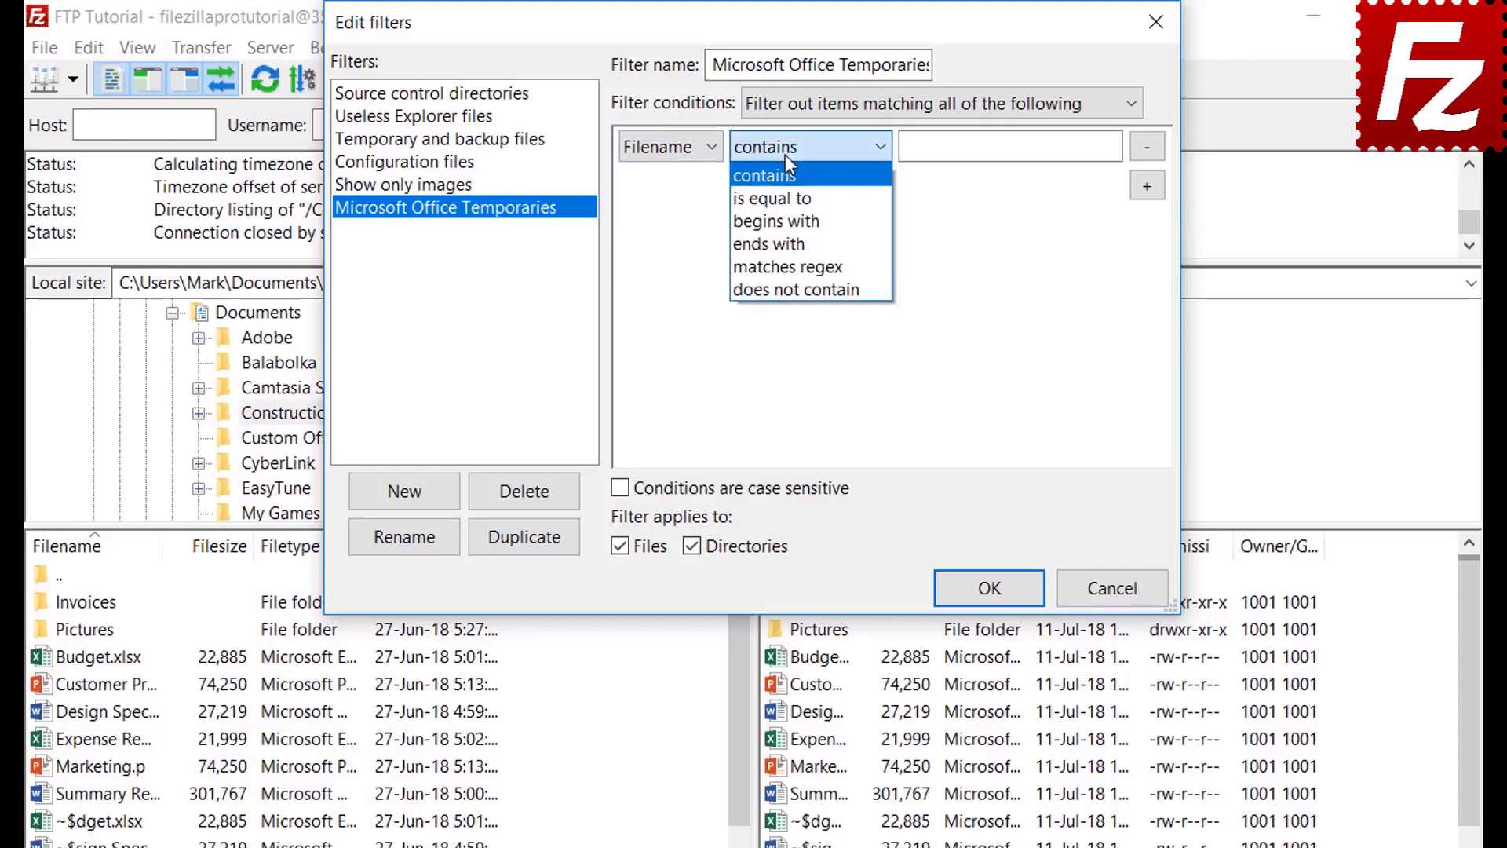
click(788, 221)
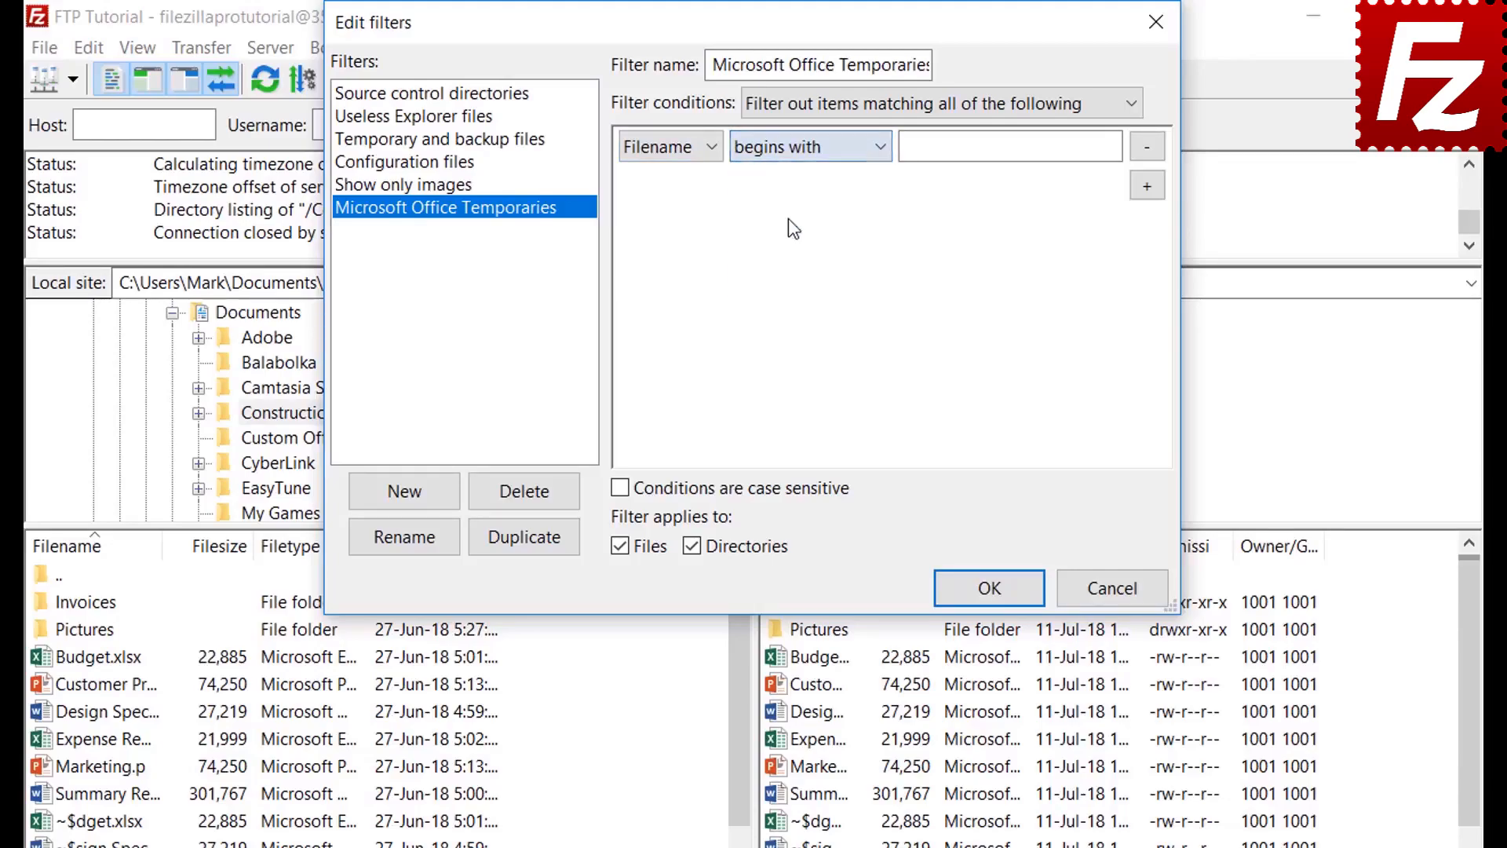
click(934, 153)
text(~$)
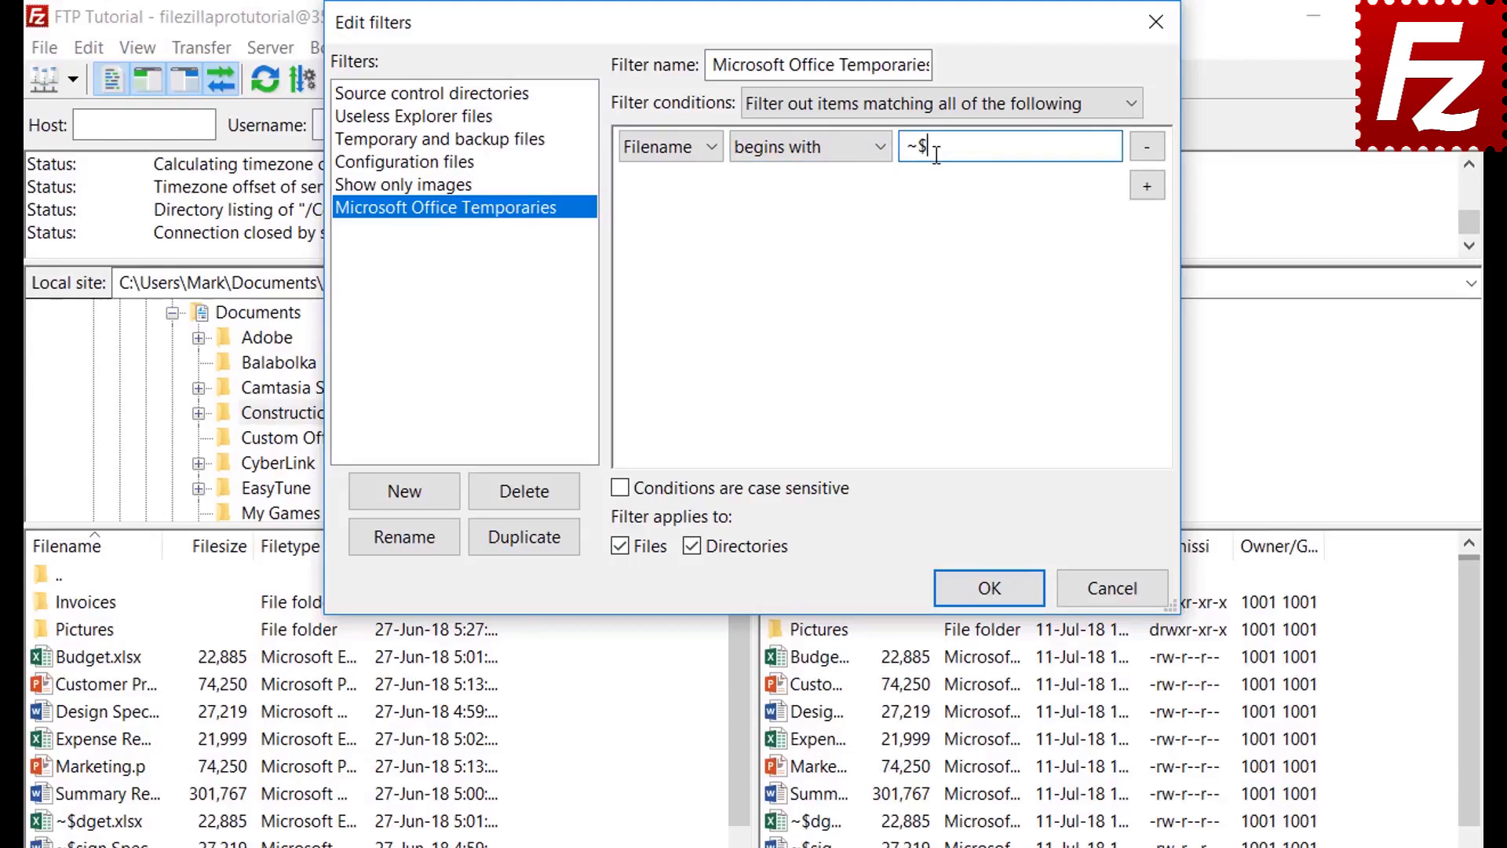
Step: Limit the filter to files, save it, and briefly test it on the local listing
click(695, 544)
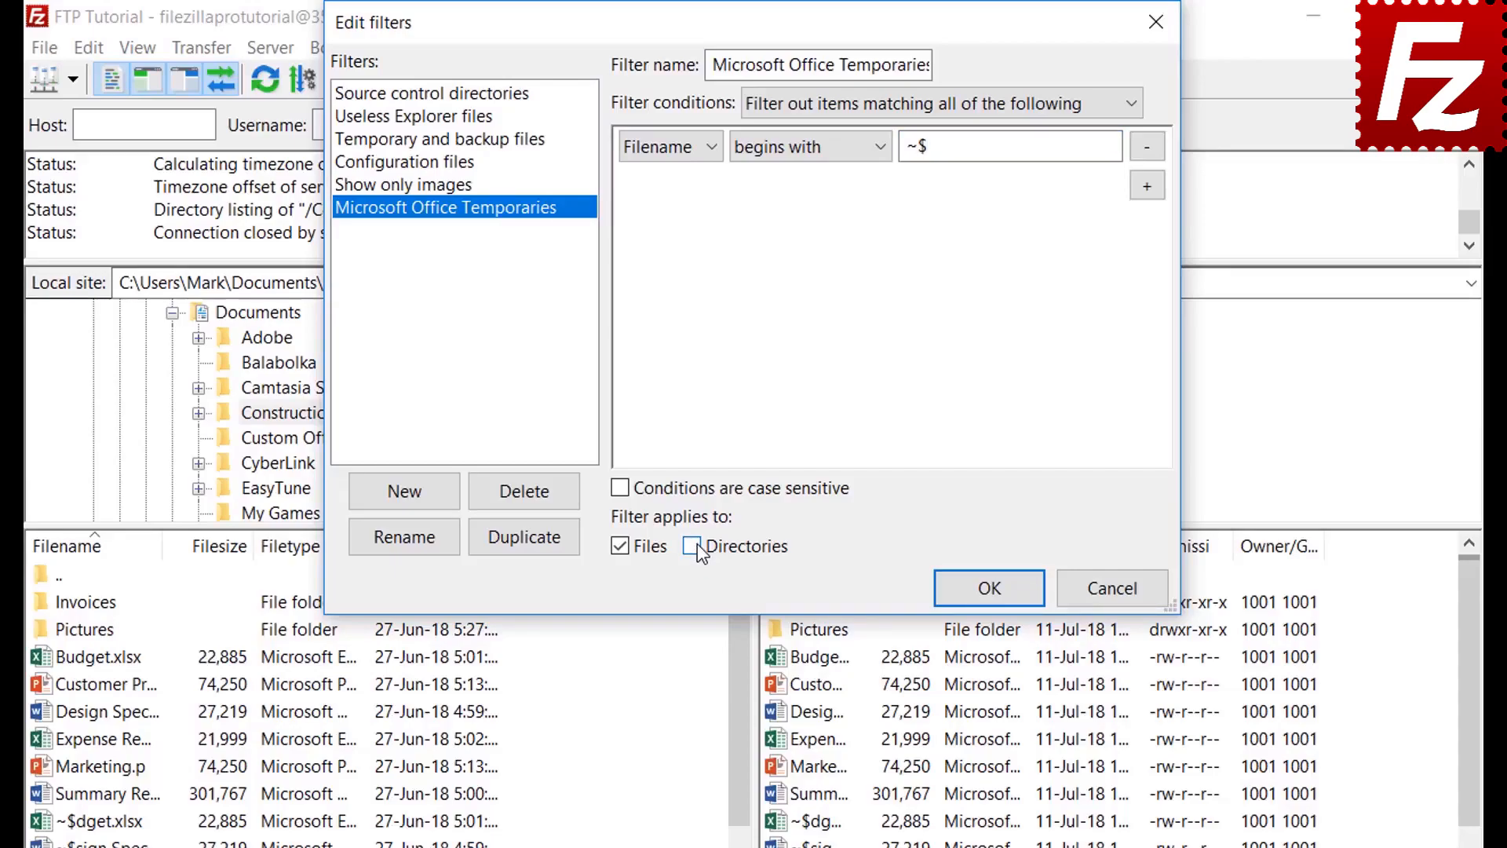
click(990, 598)
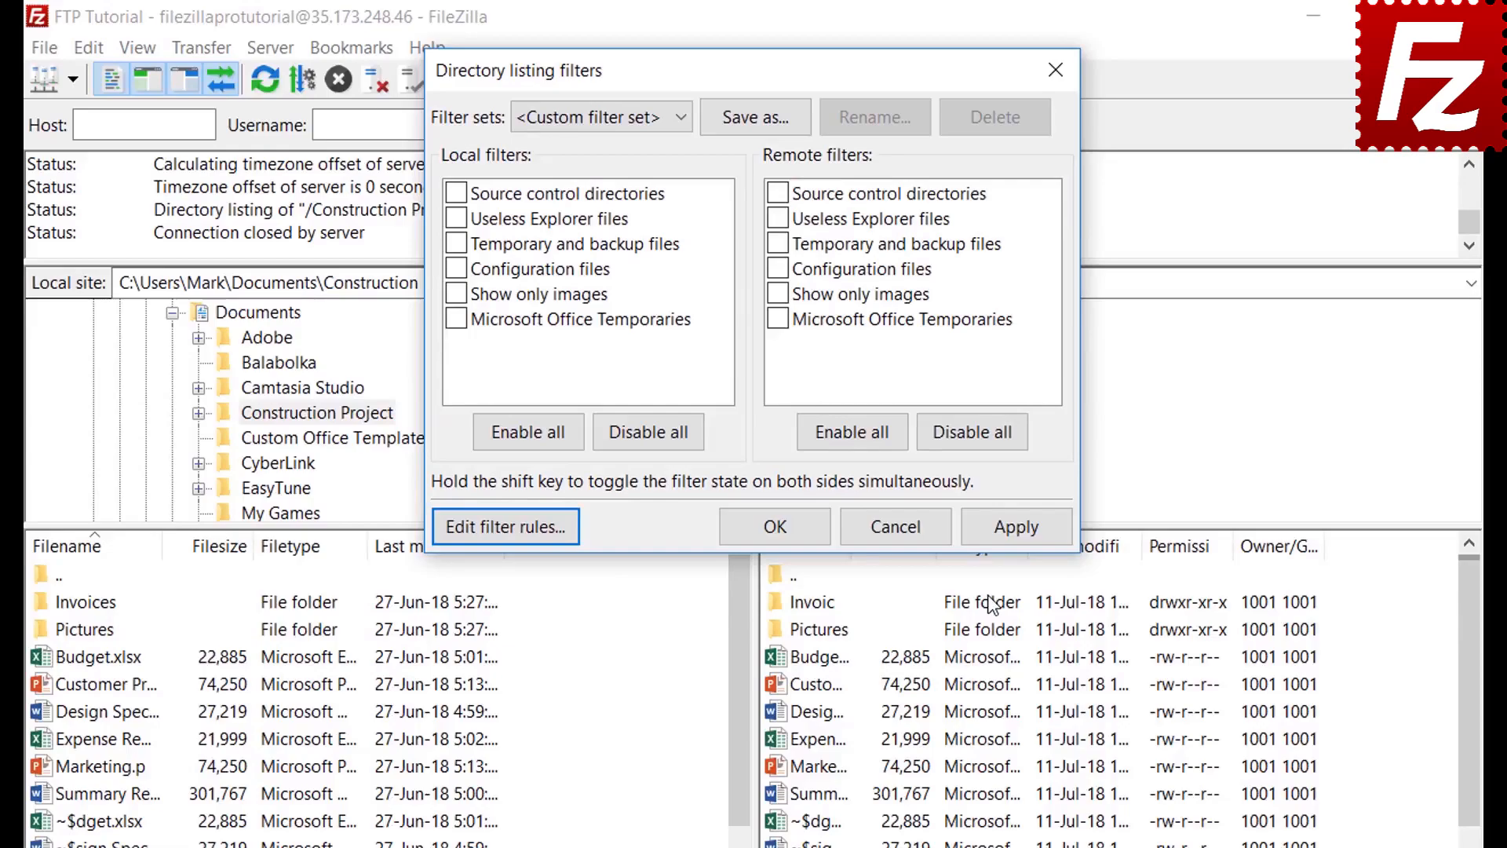
click(456, 319)
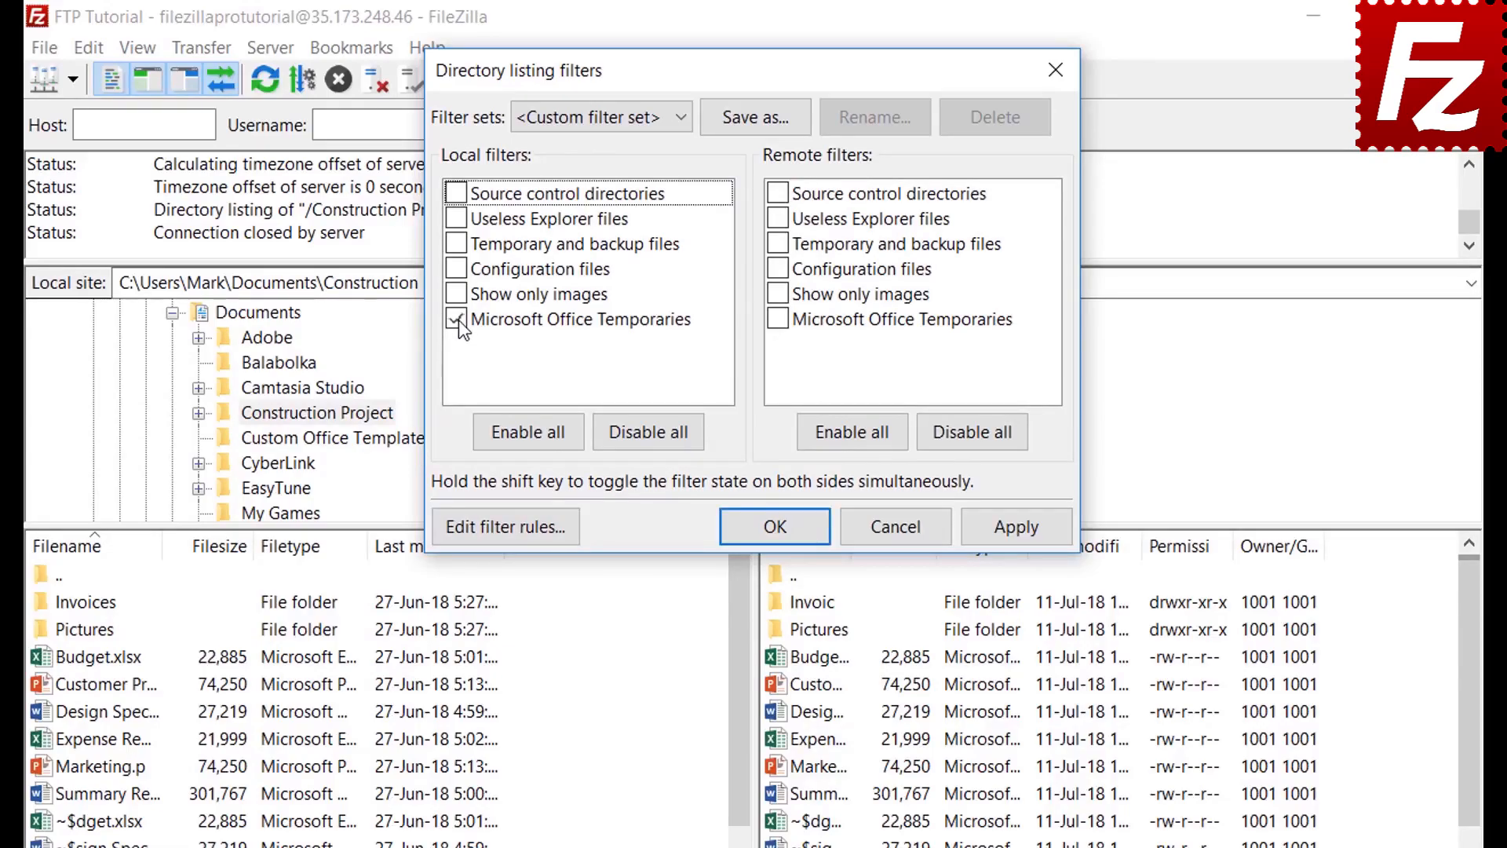
click(1016, 528)
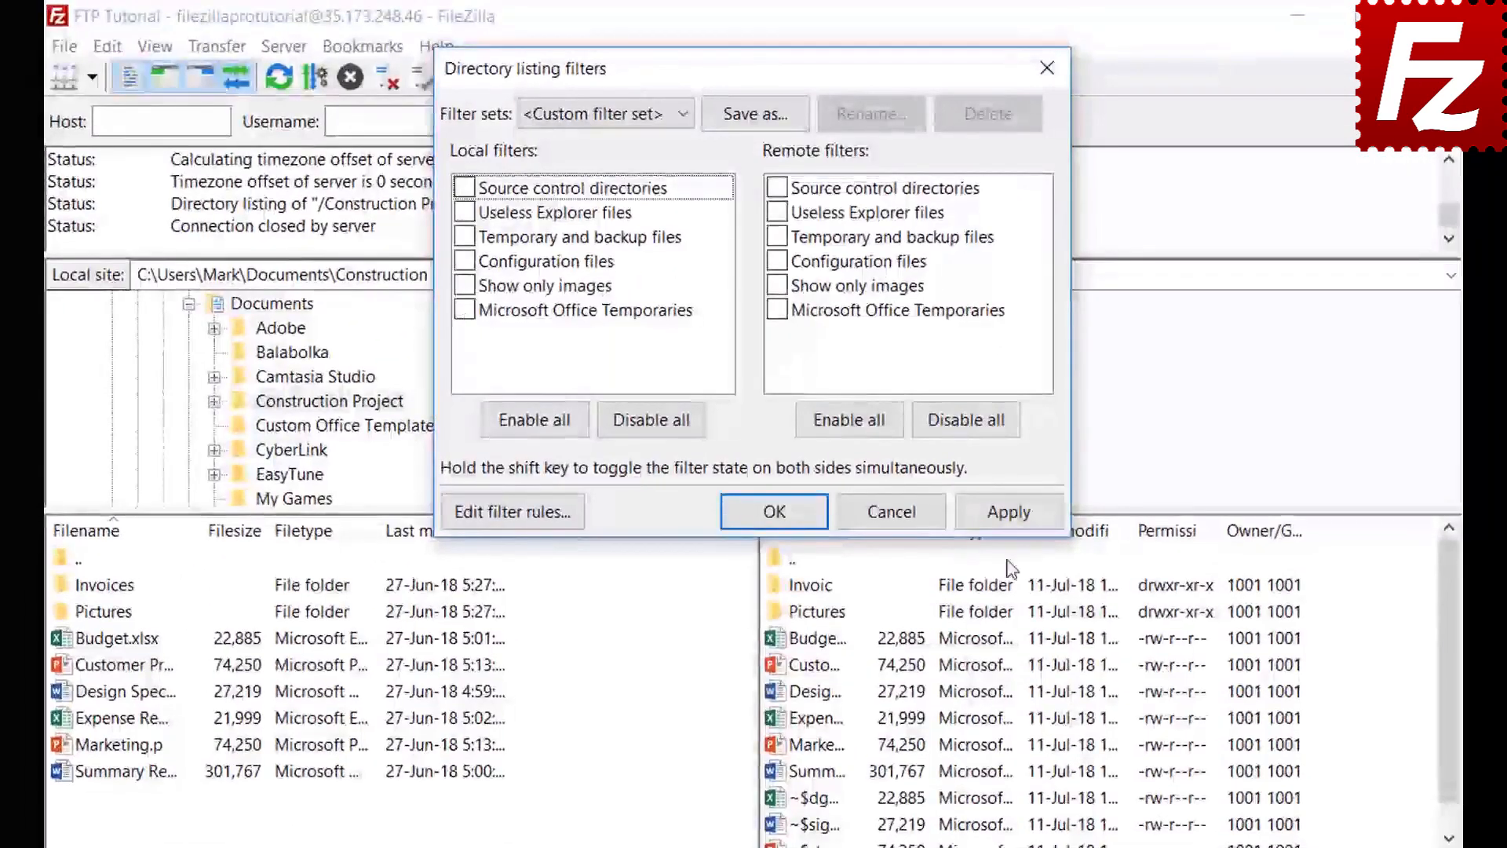
click(1008, 512)
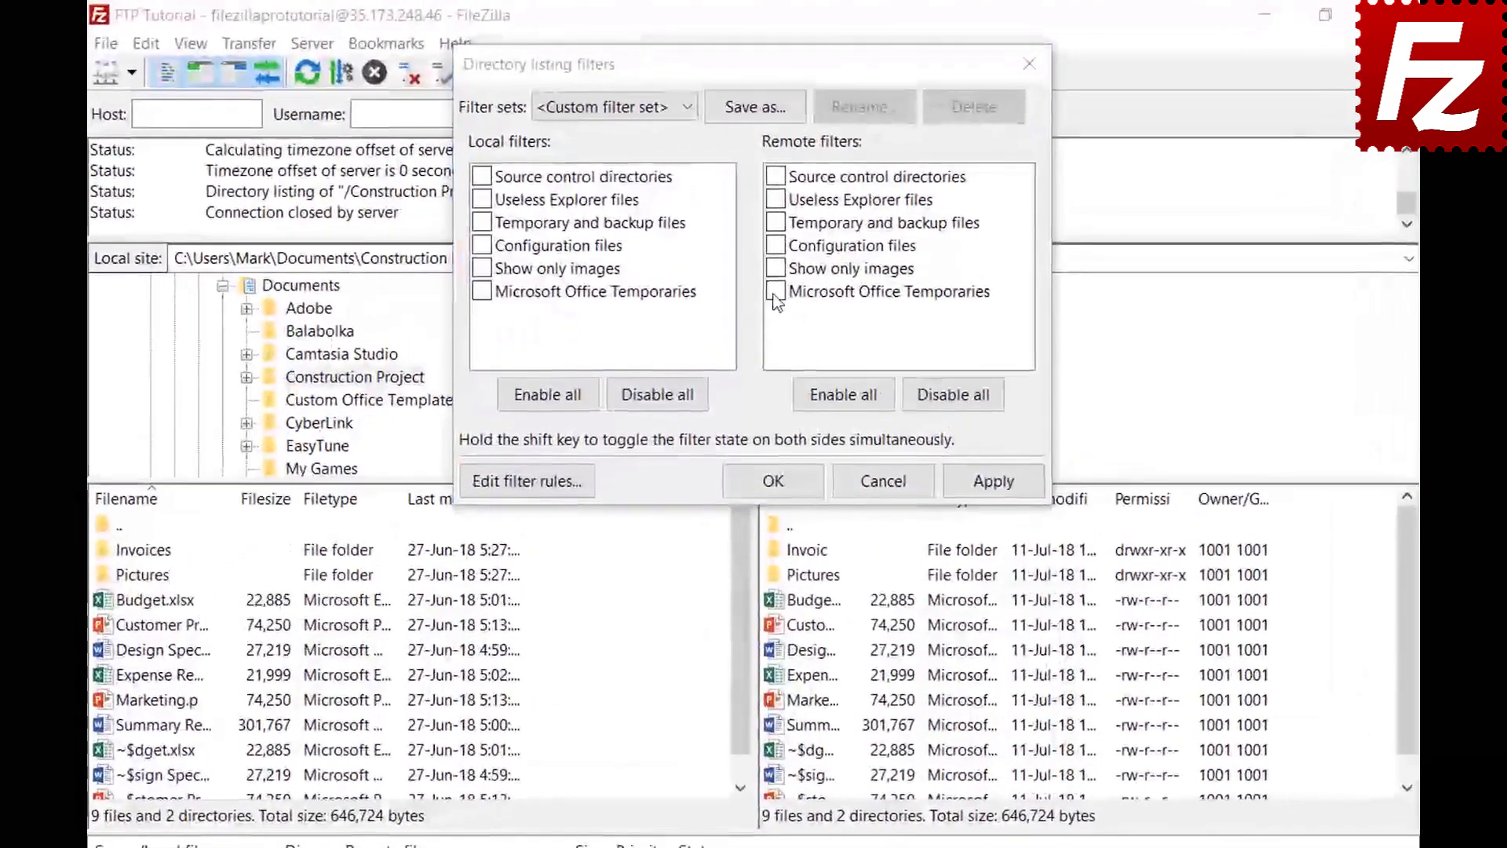
Step: Apply Microsoft Office Temporaries to the remote listing only and save the filter set as 'Project'
click(773, 253)
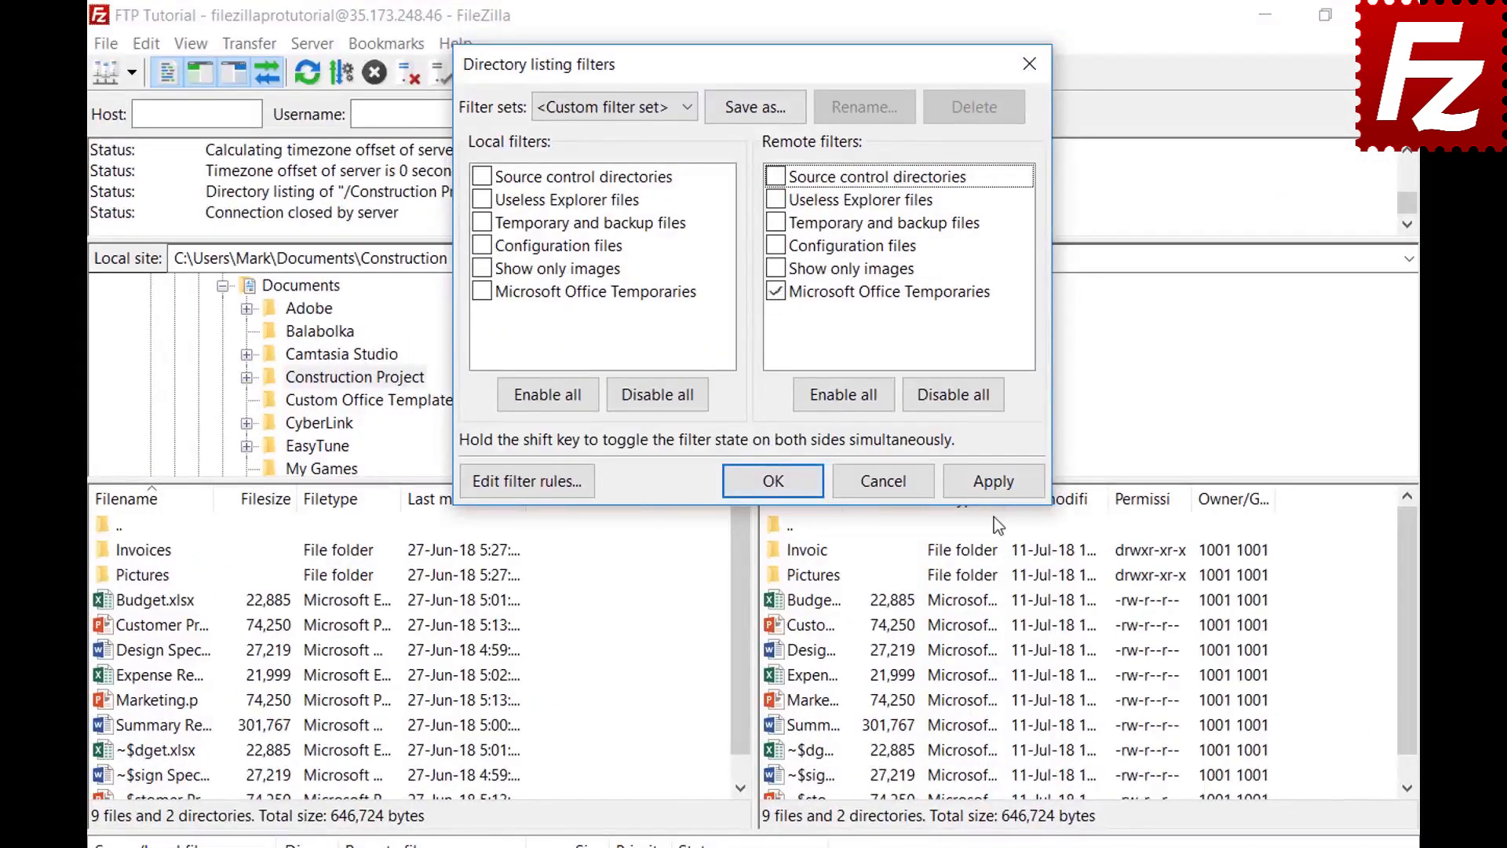
click(991, 483)
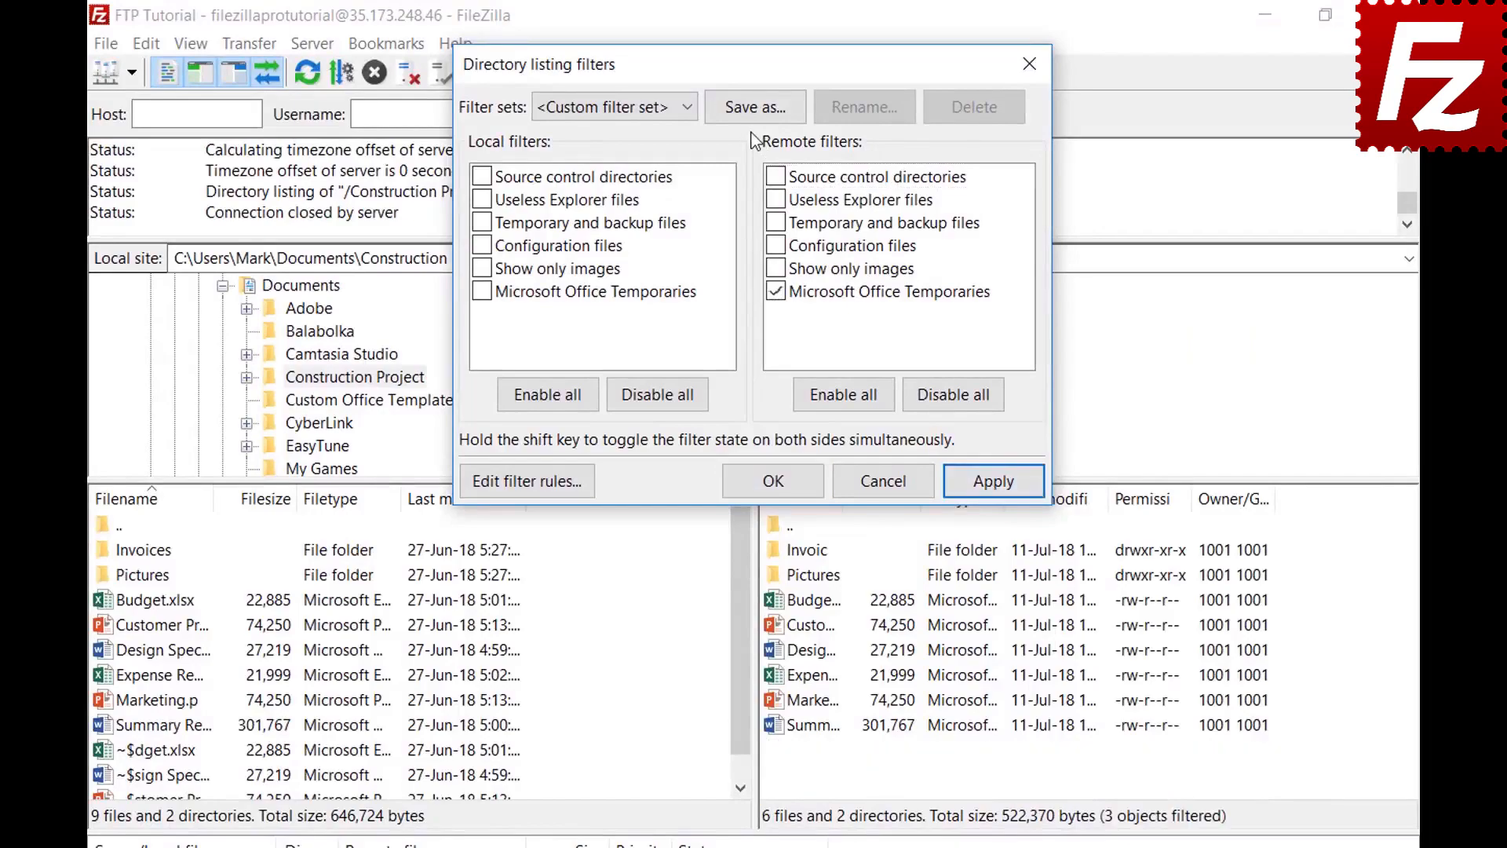
click(755, 109)
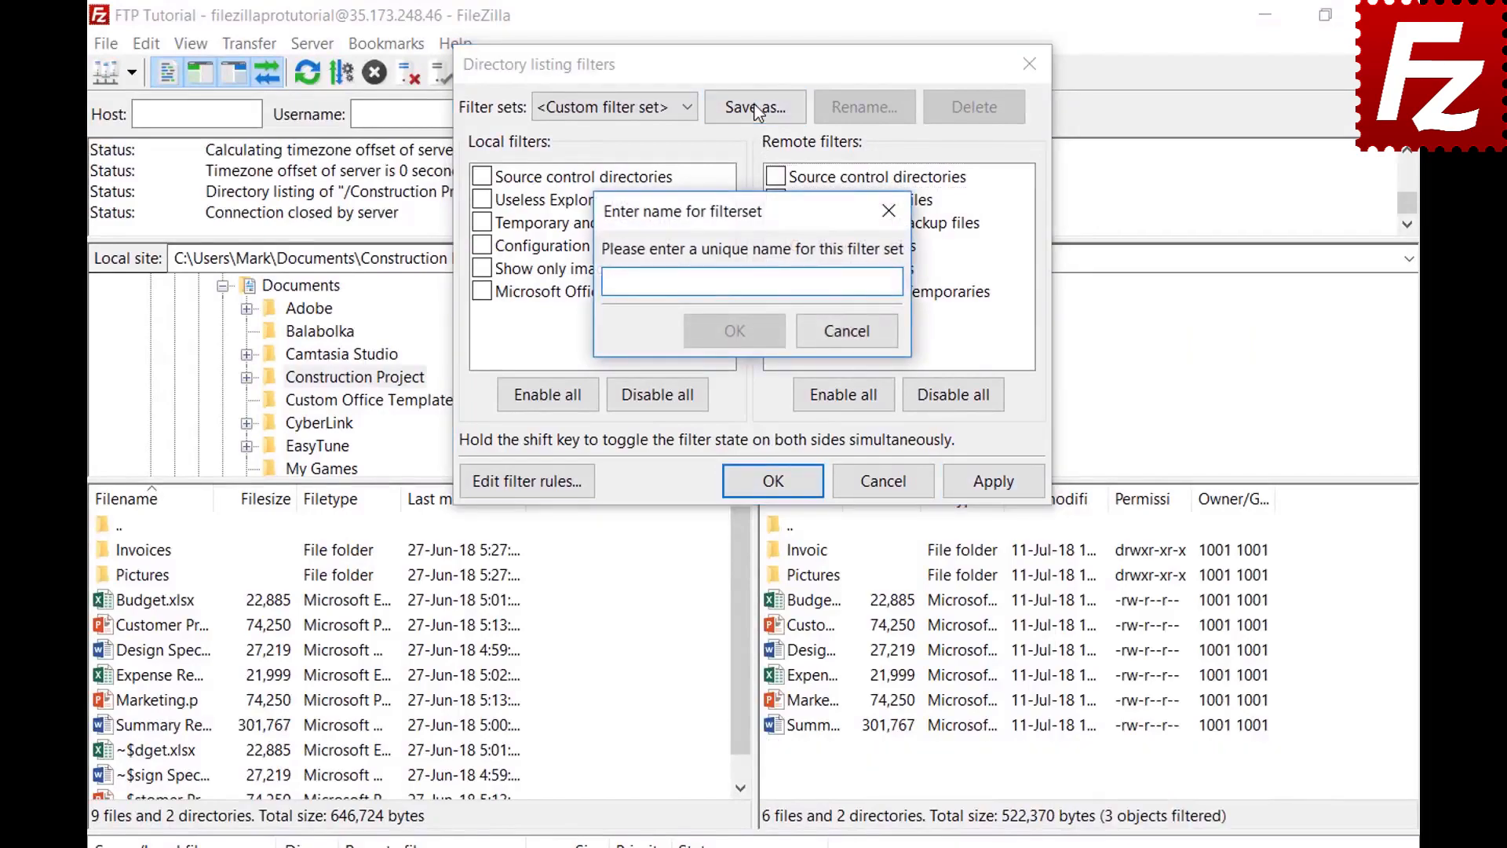
text(Project)
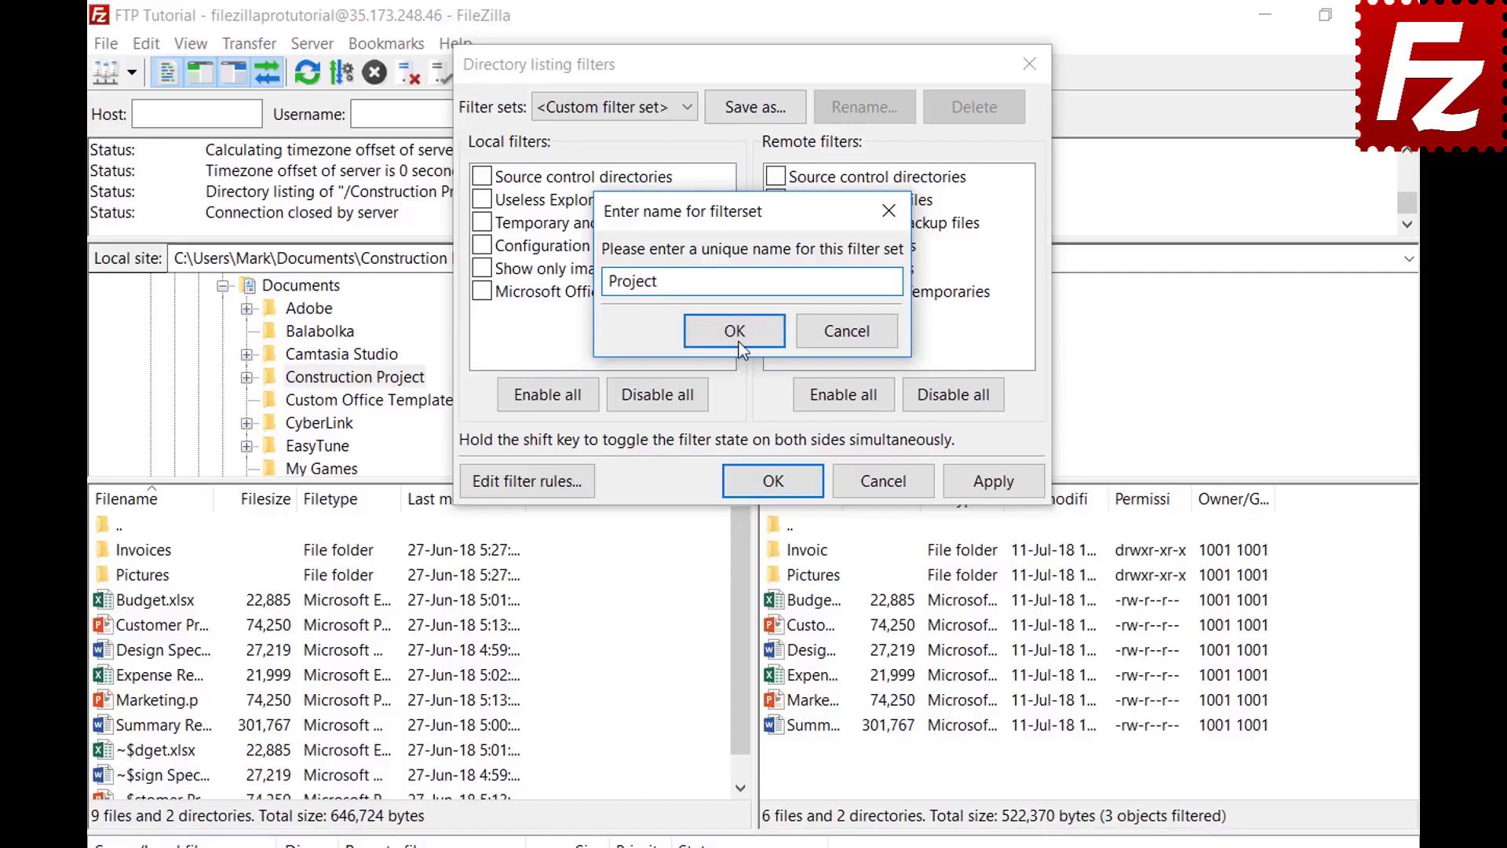
click(737, 332)
click(795, 481)
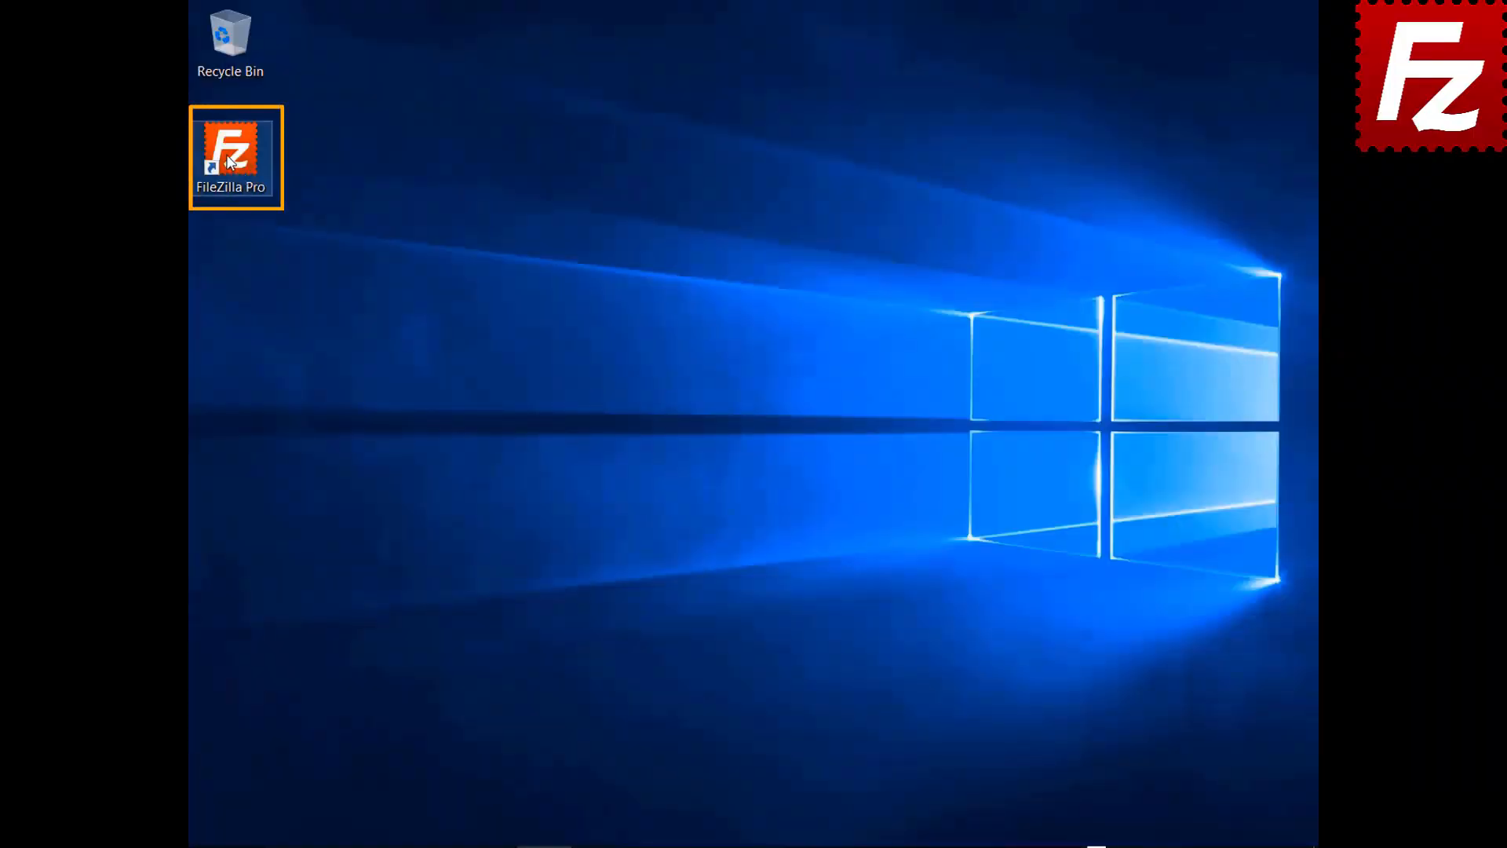
Step: Relaunch FileZilla Pro from the desktop shortcut
double_click(229, 161)
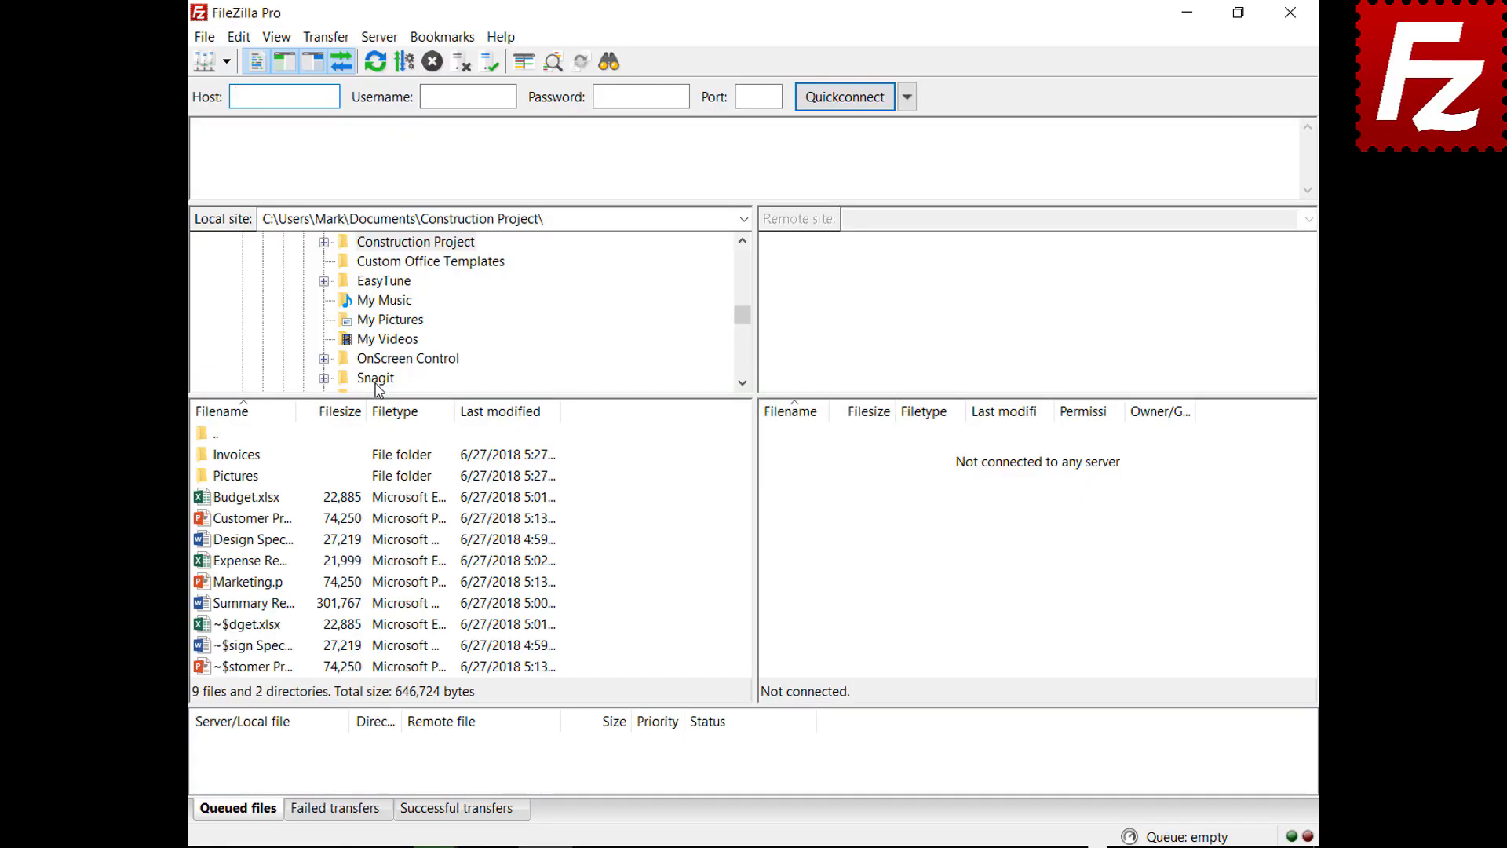
Step: Connect to the FTP connection site and open a new empty tab
click(226, 61)
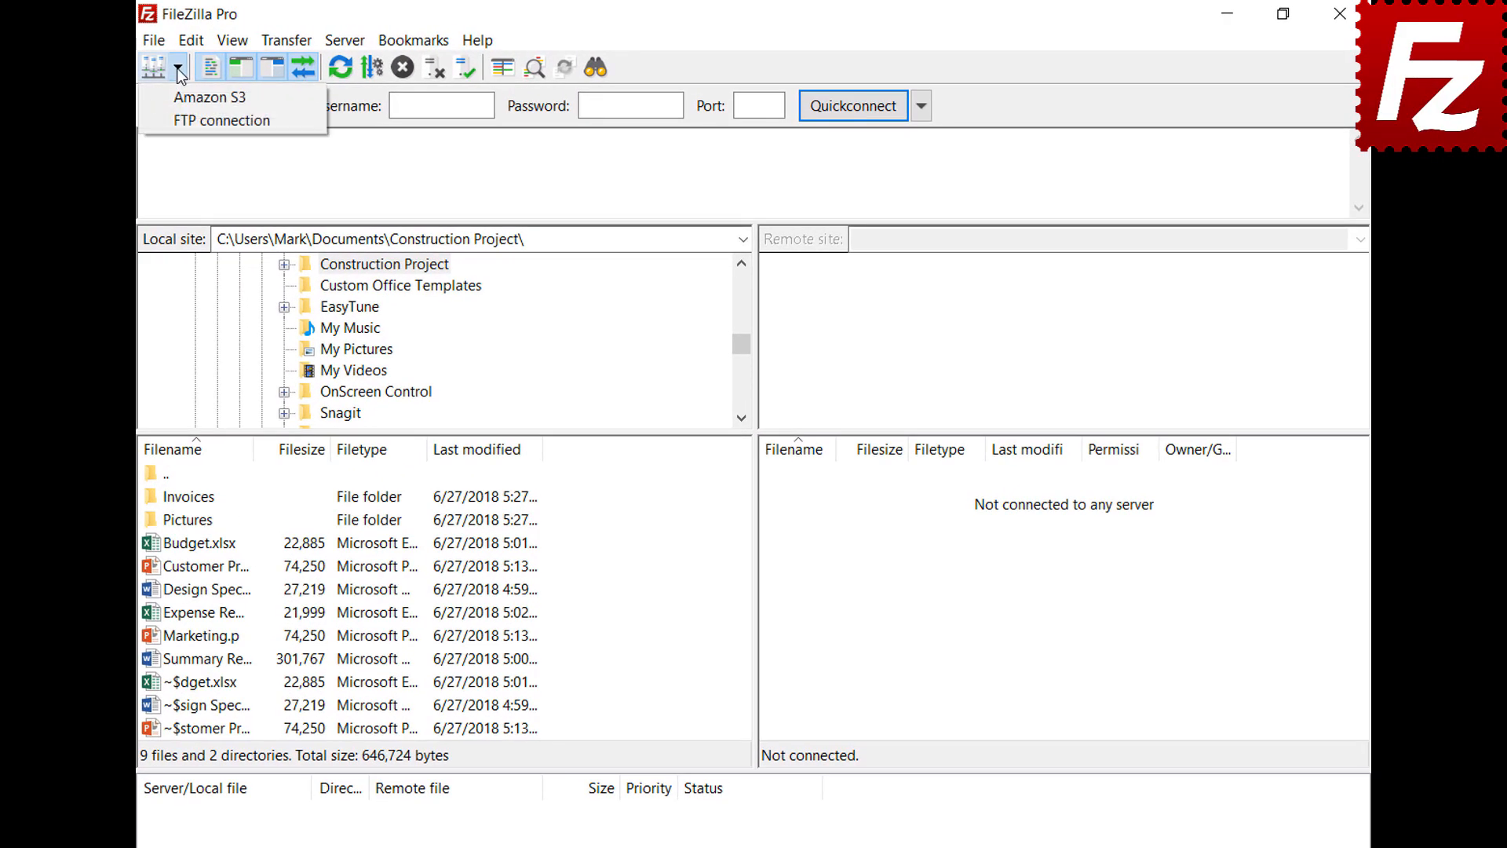
click(190, 120)
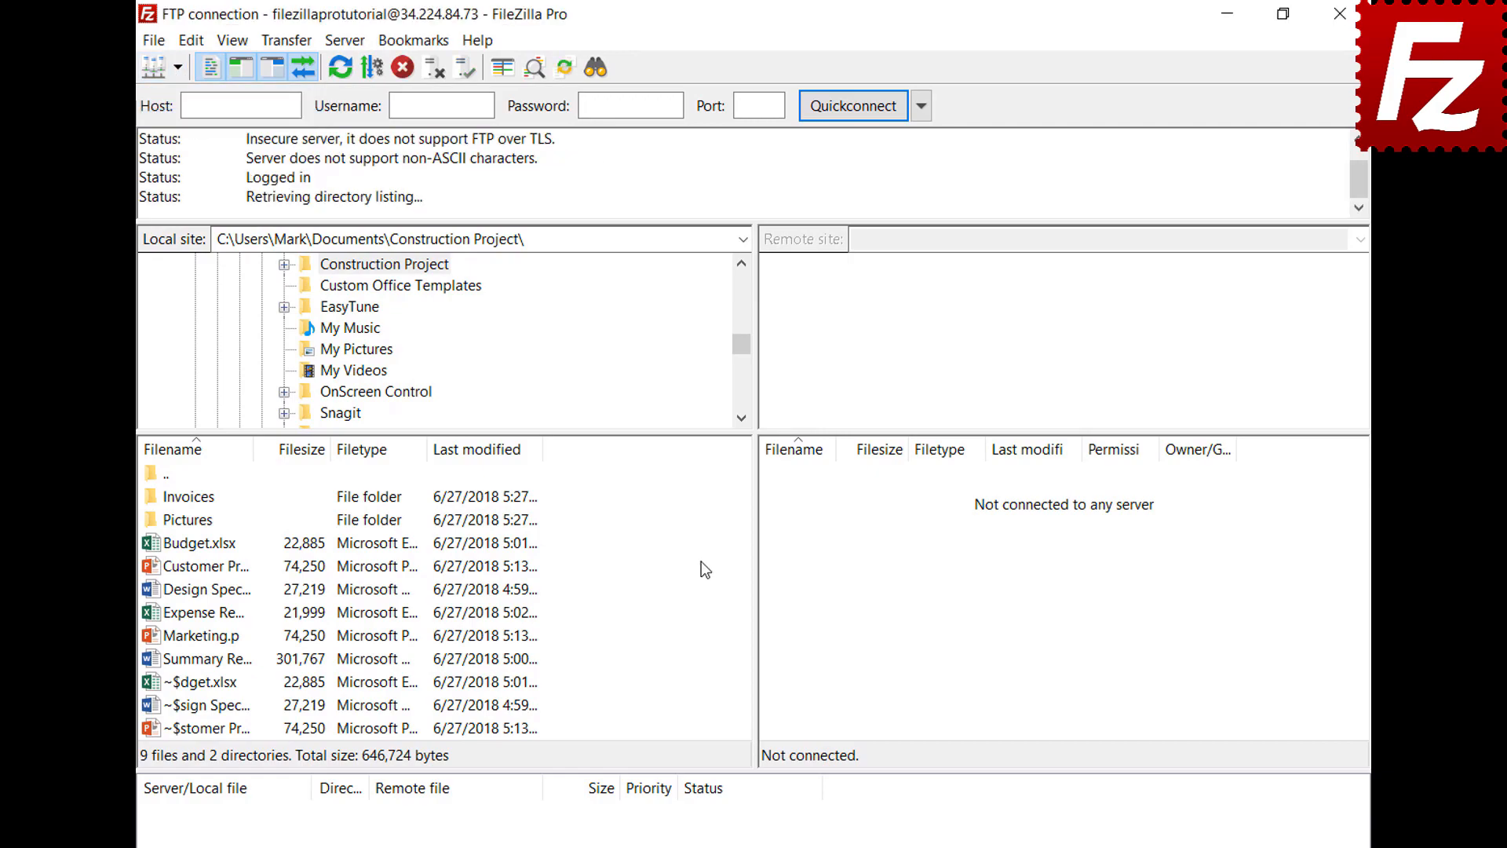
click(155, 42)
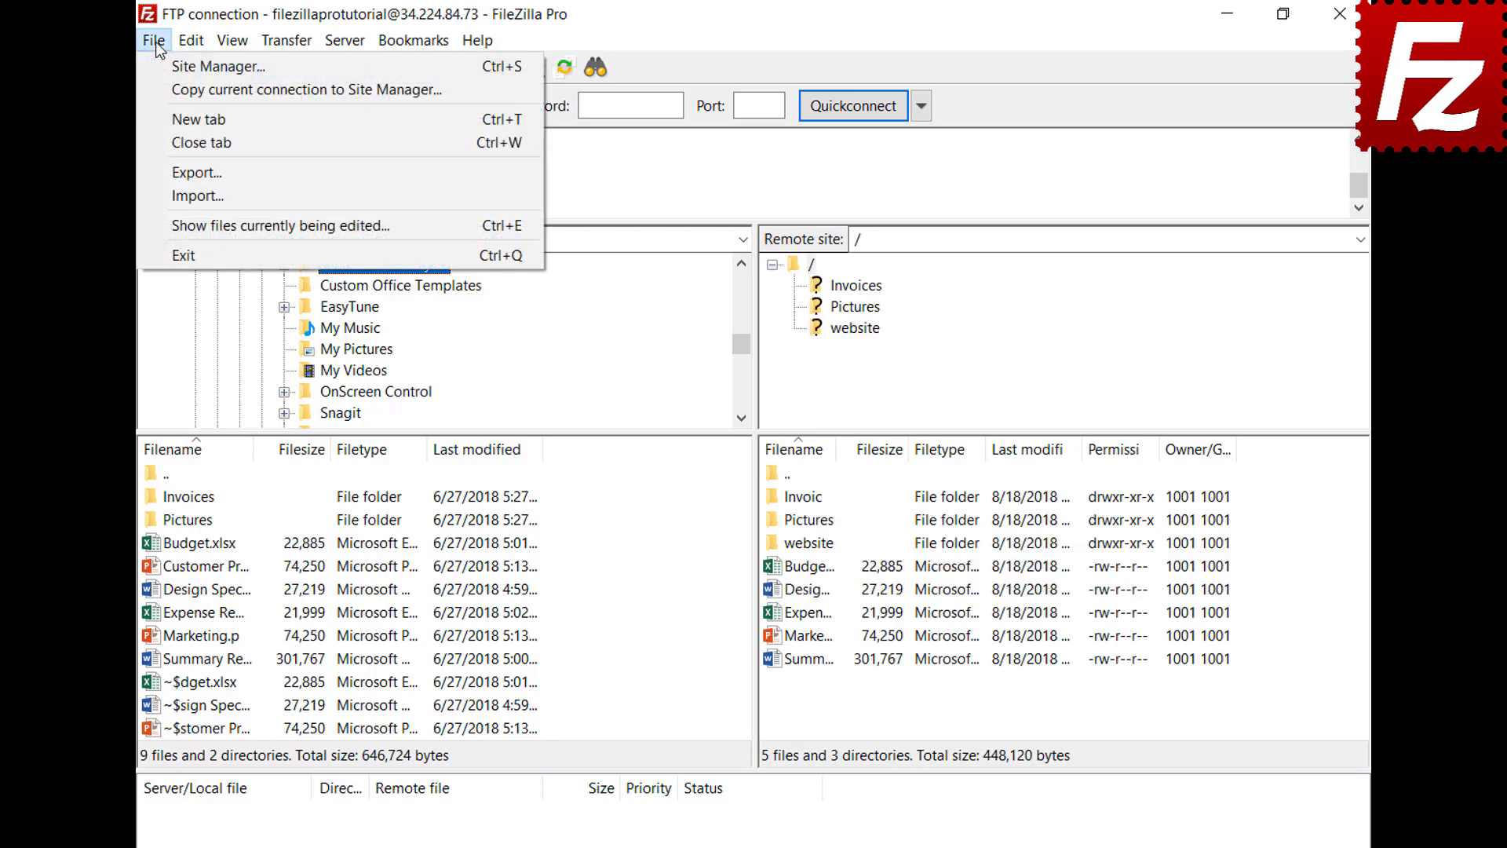
click(168, 112)
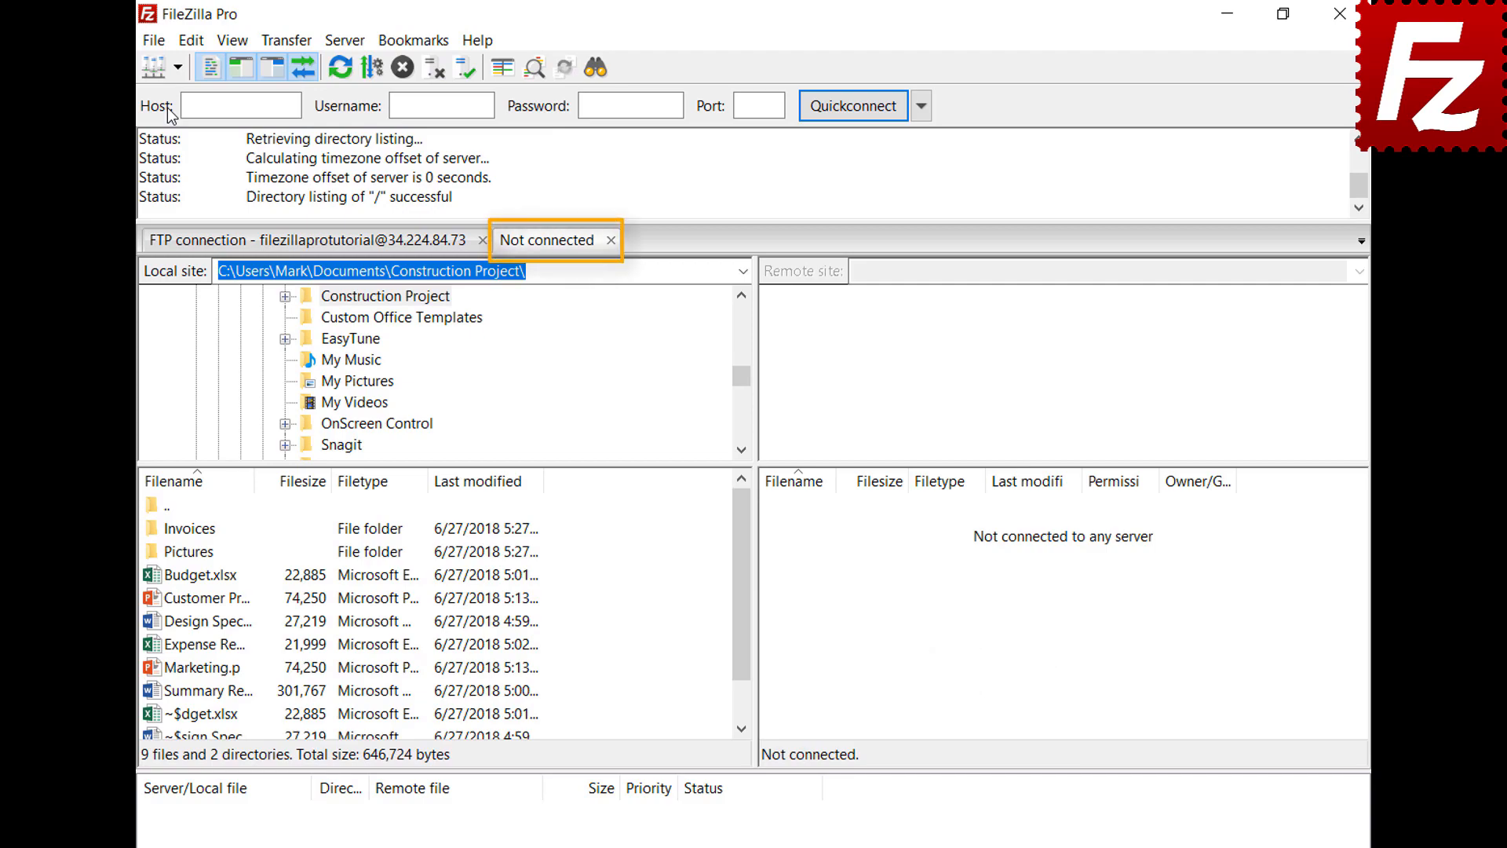
click(362, 250)
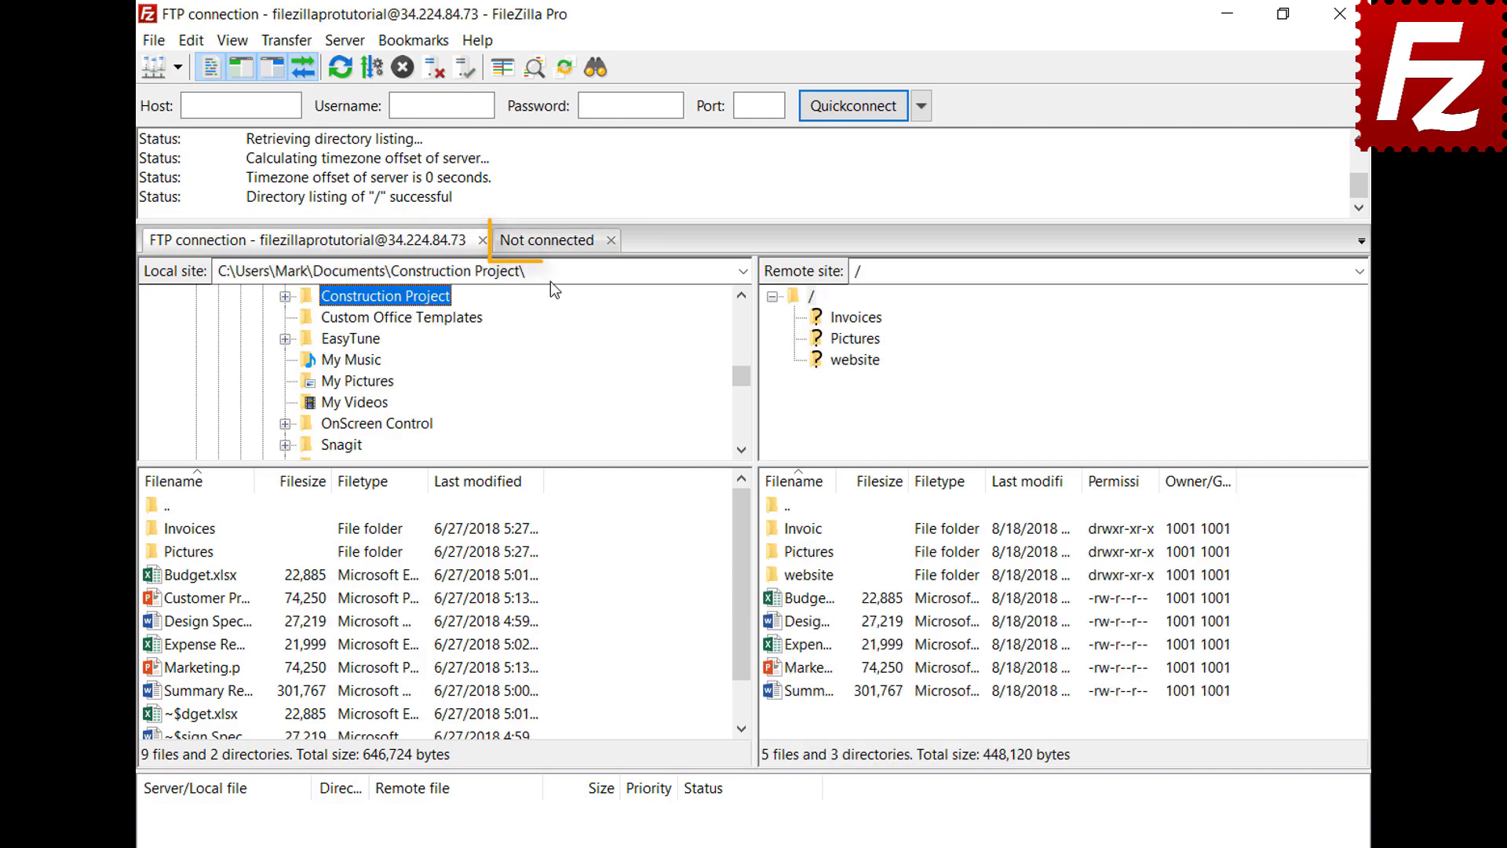
click(549, 243)
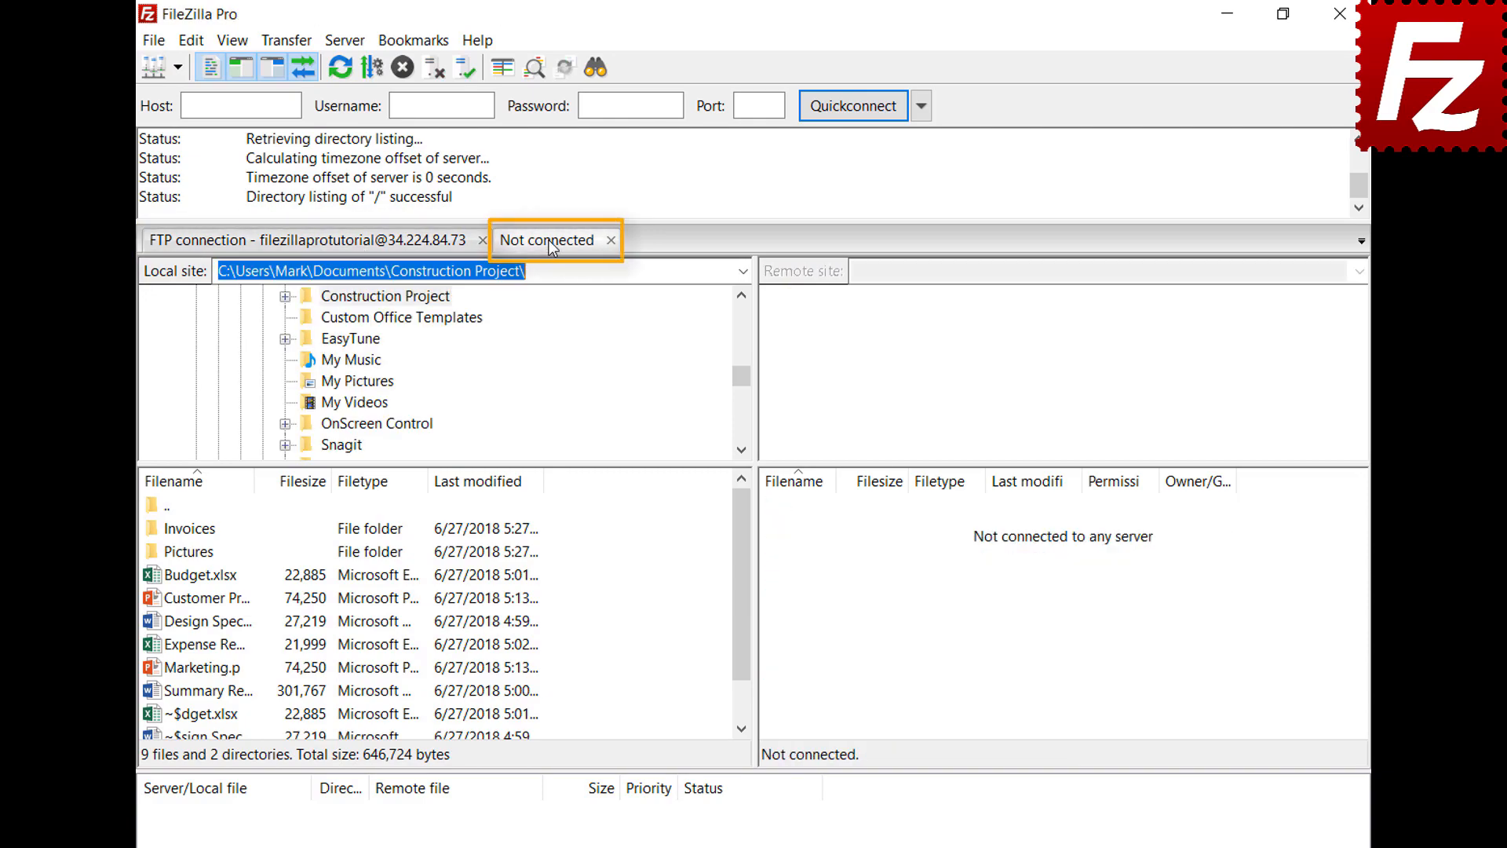
Step: Connect the new tab to Amazon S3 and switch between both connection tabs
click(178, 68)
click(185, 93)
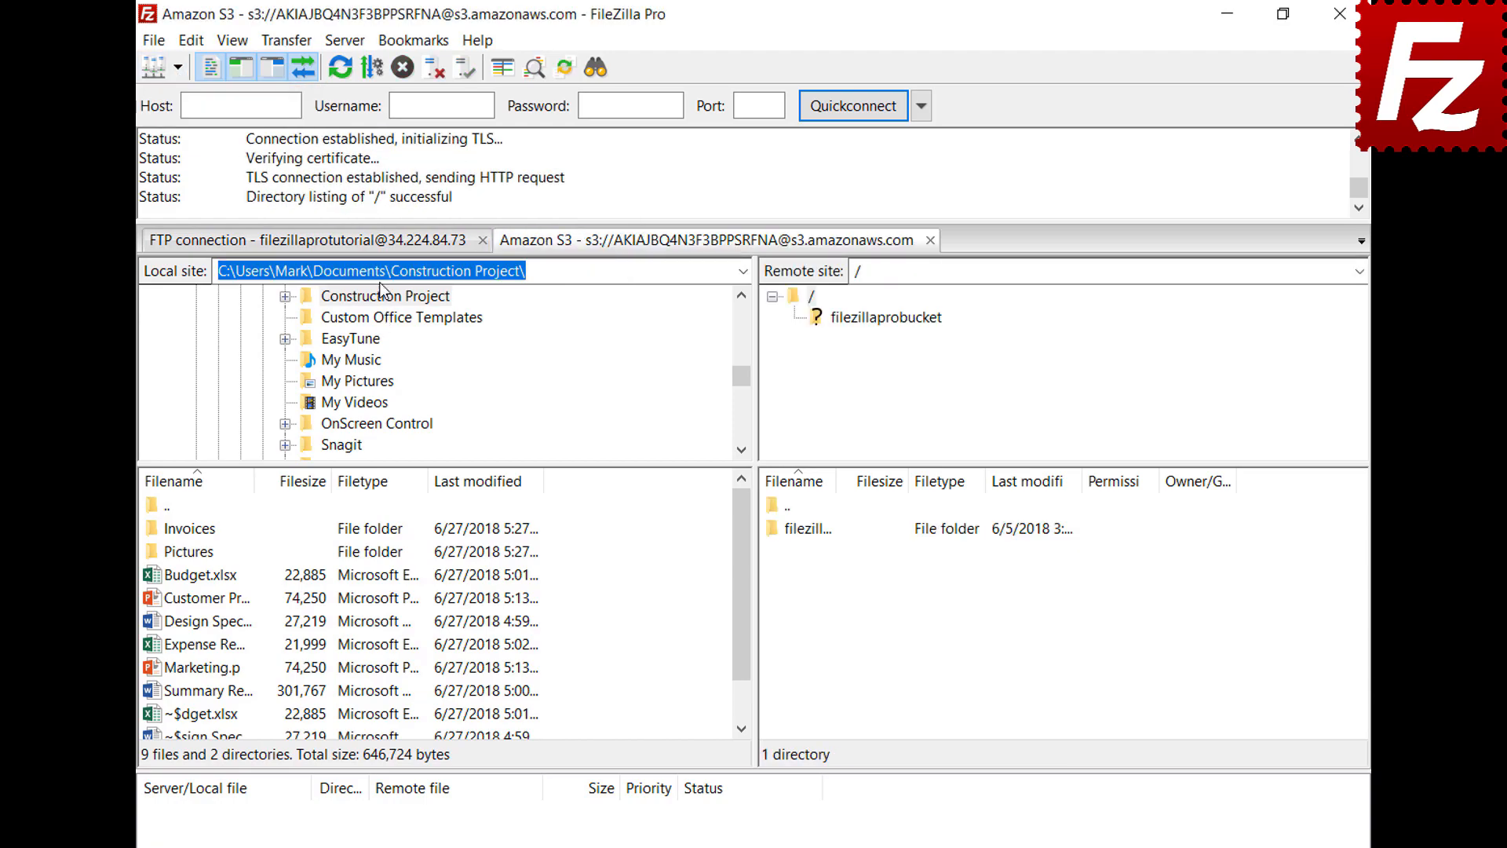
click(380, 244)
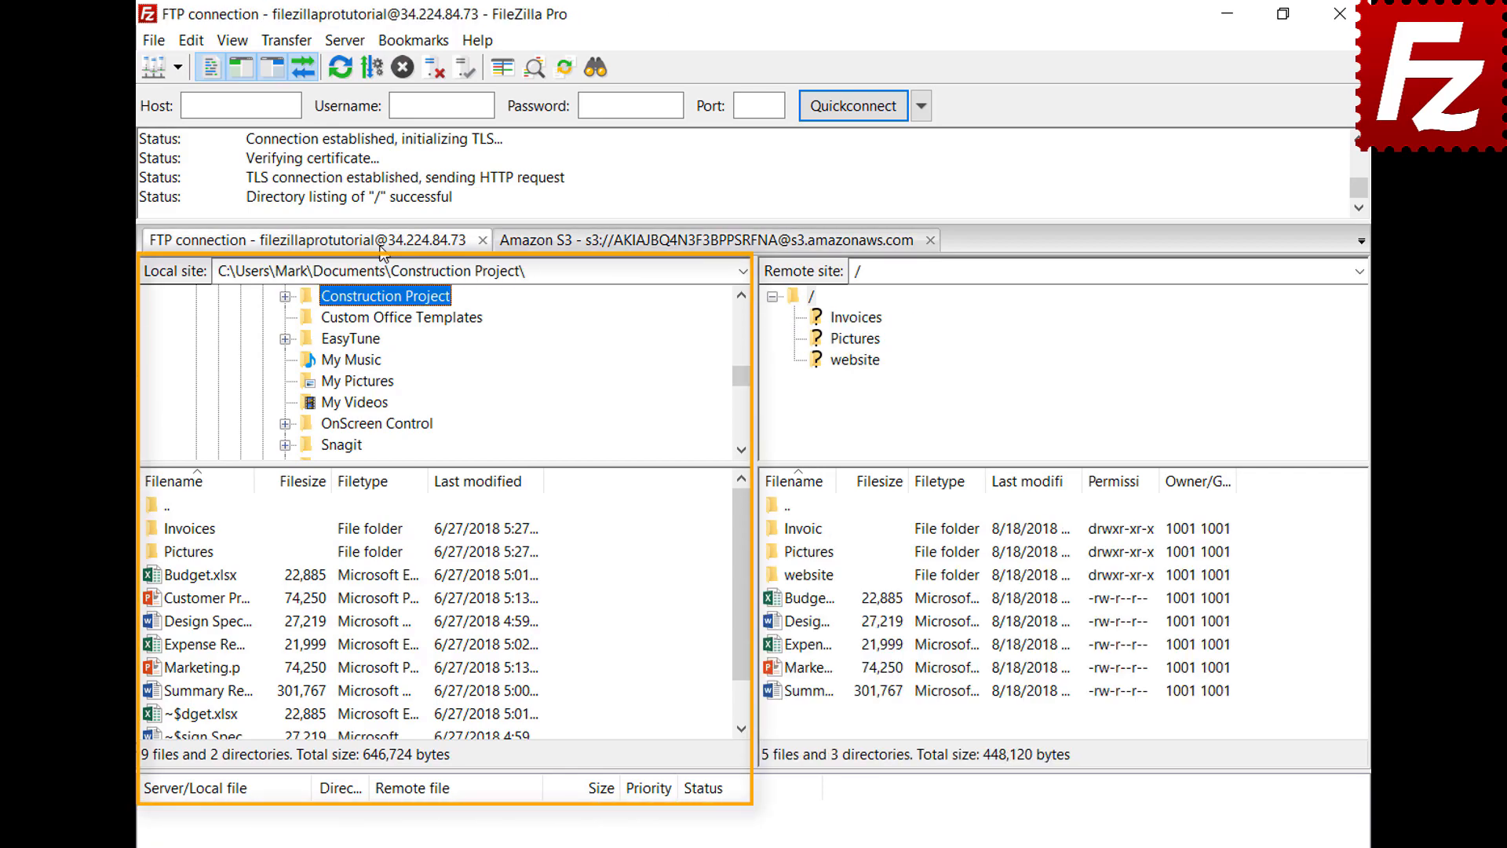
click(655, 244)
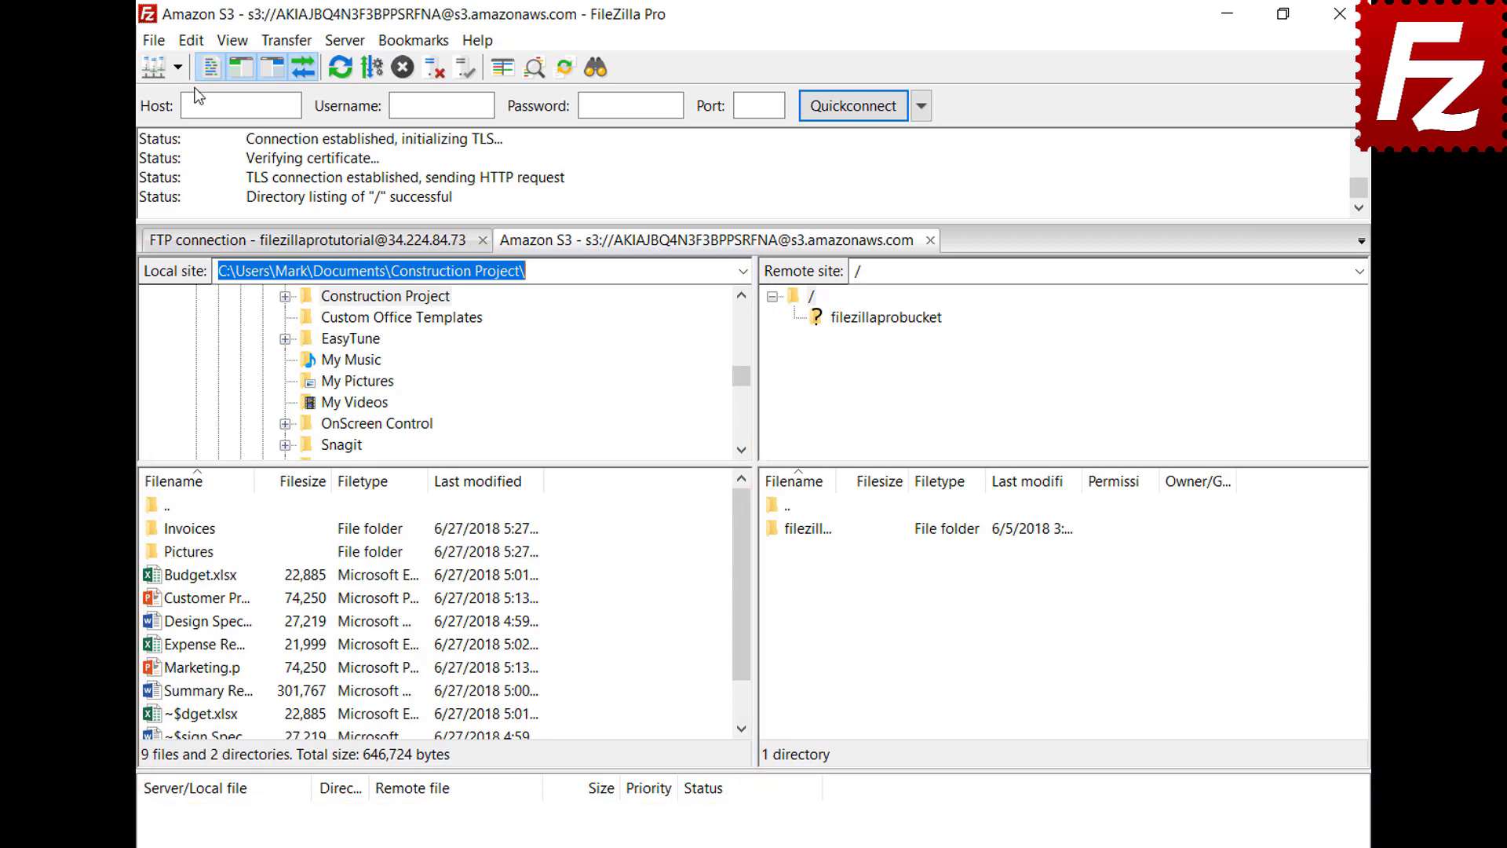
click(192, 40)
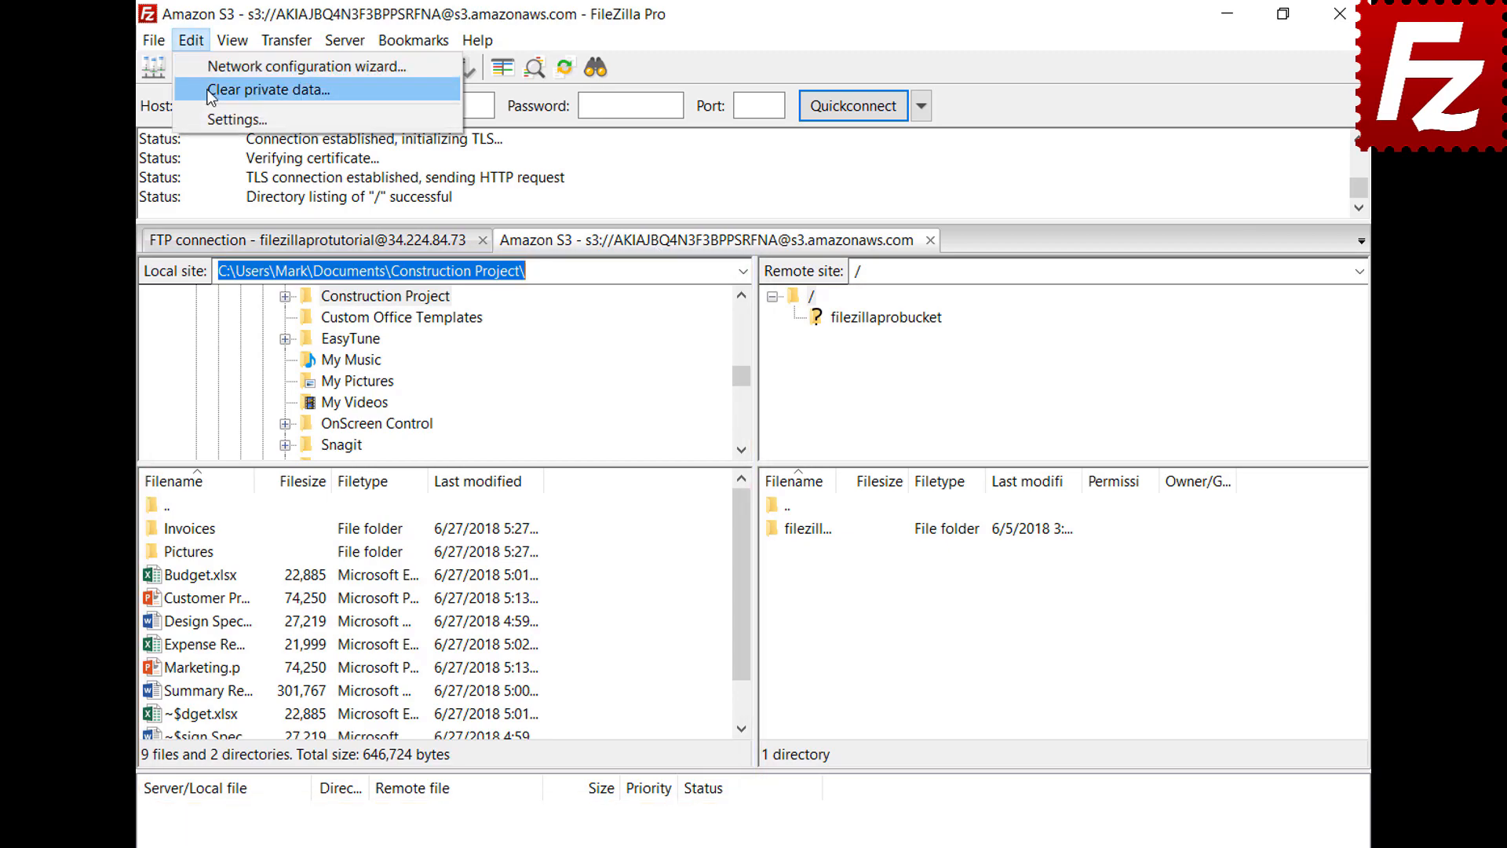
Step: Set the Interface startup option to restore tabs and reconnect, then restart FileZilla Pro
click(212, 120)
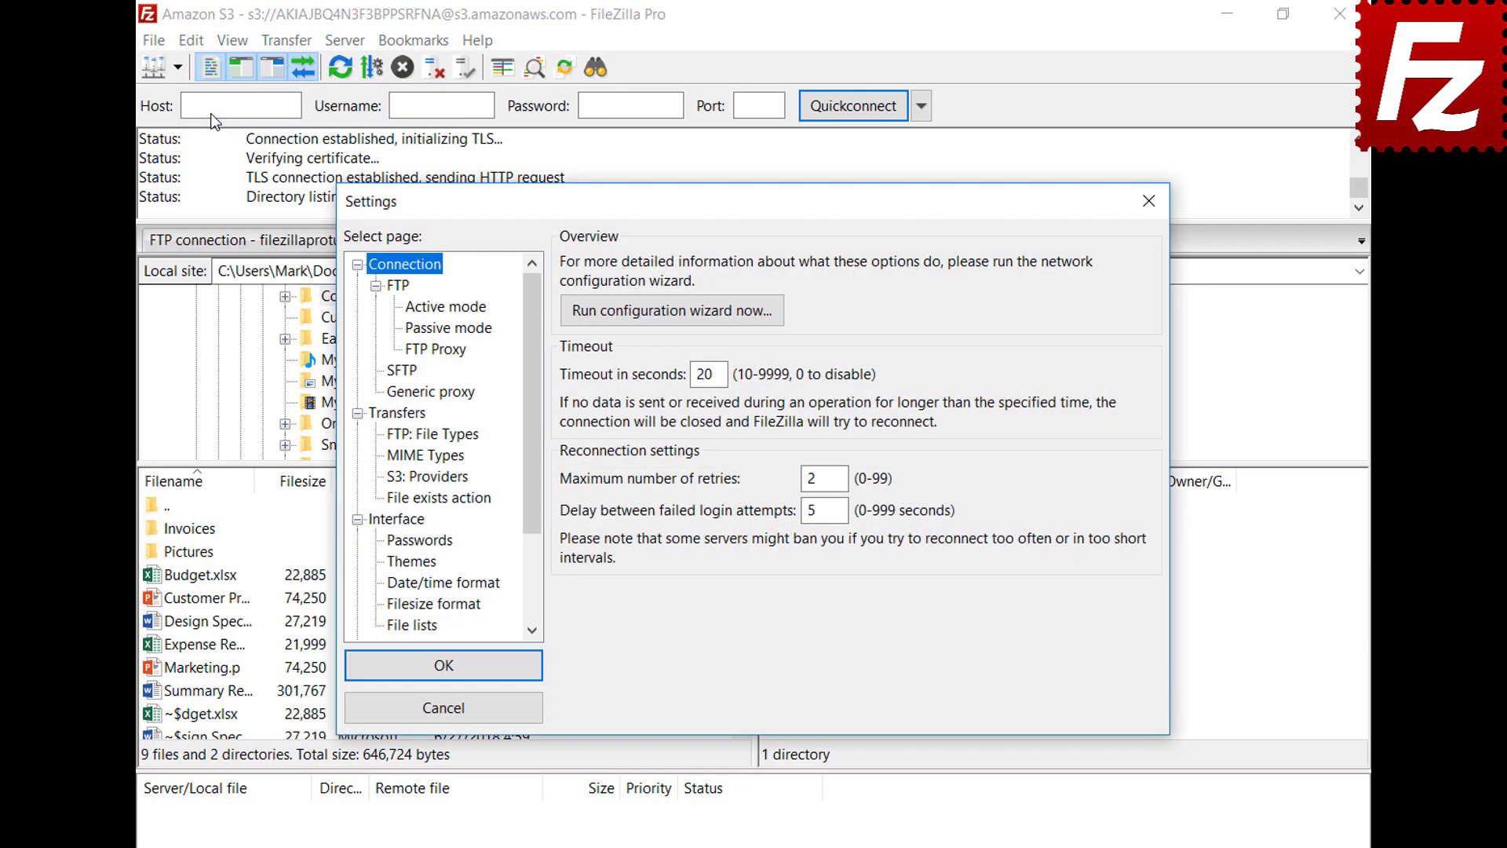
click(414, 519)
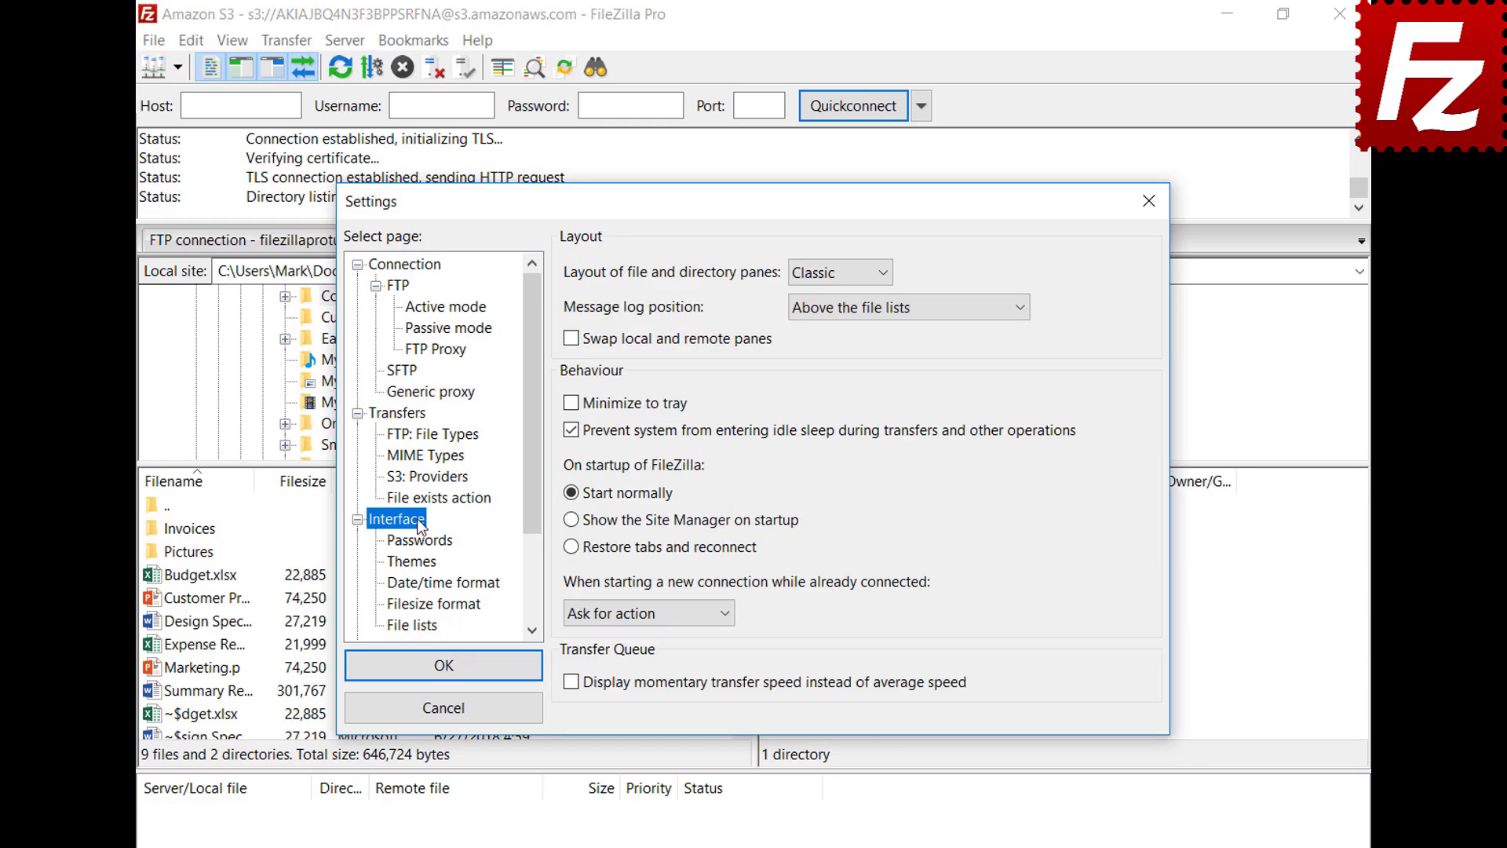
click(571, 548)
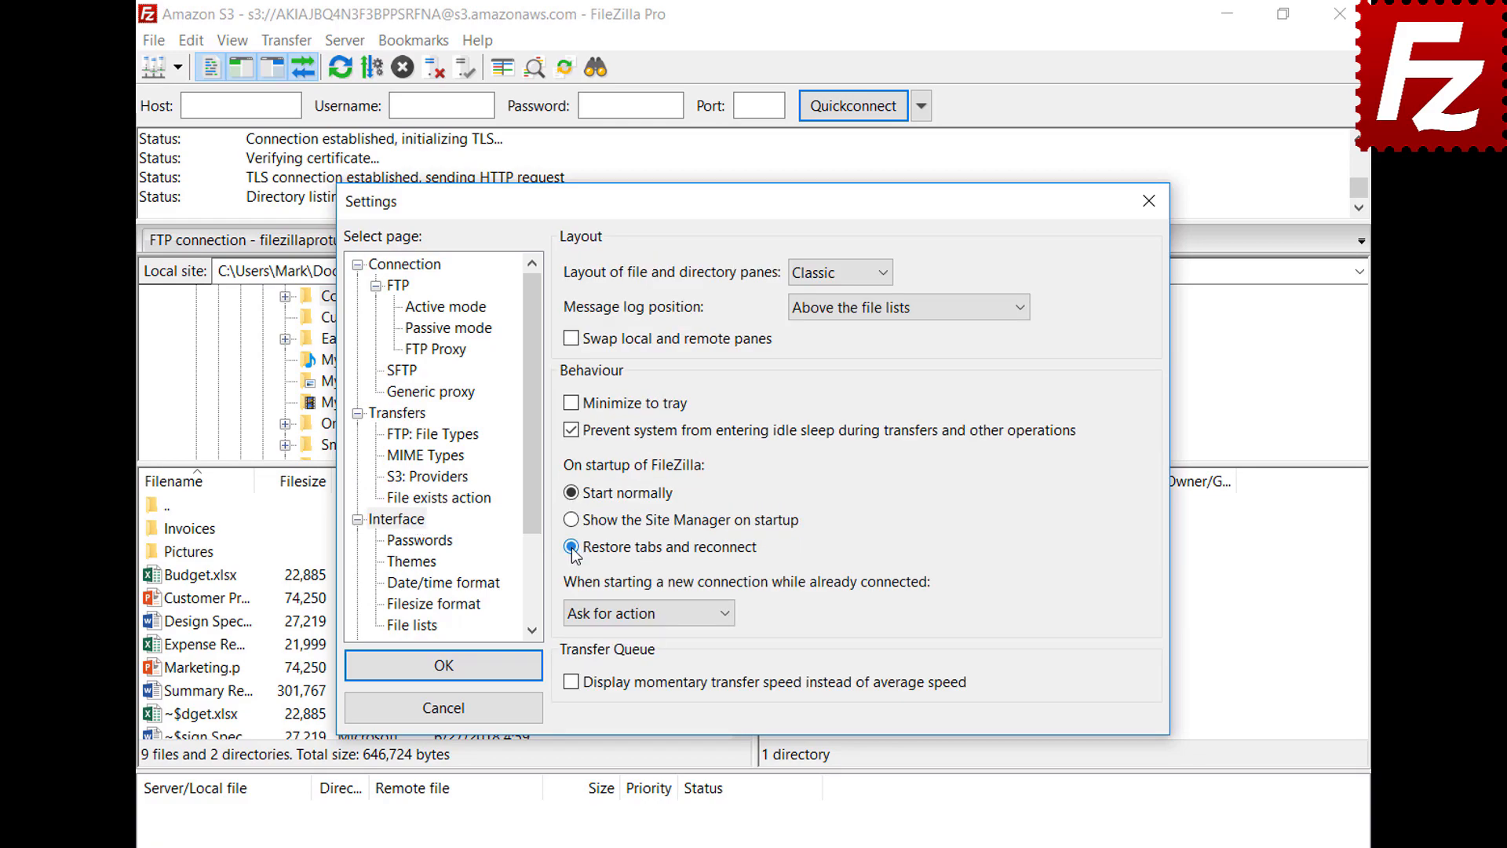
click(449, 669)
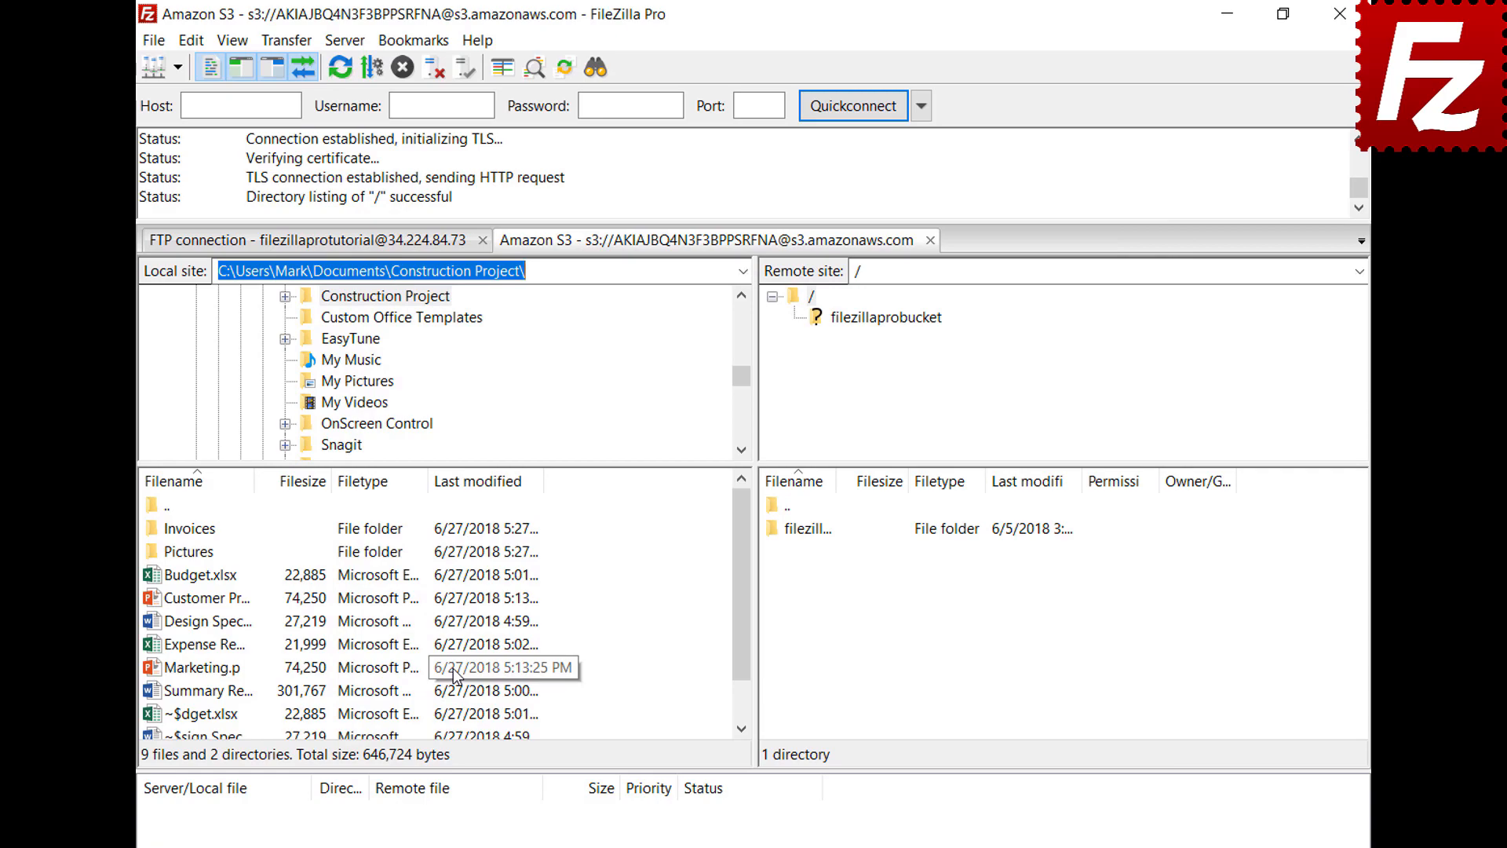
click(1340, 13)
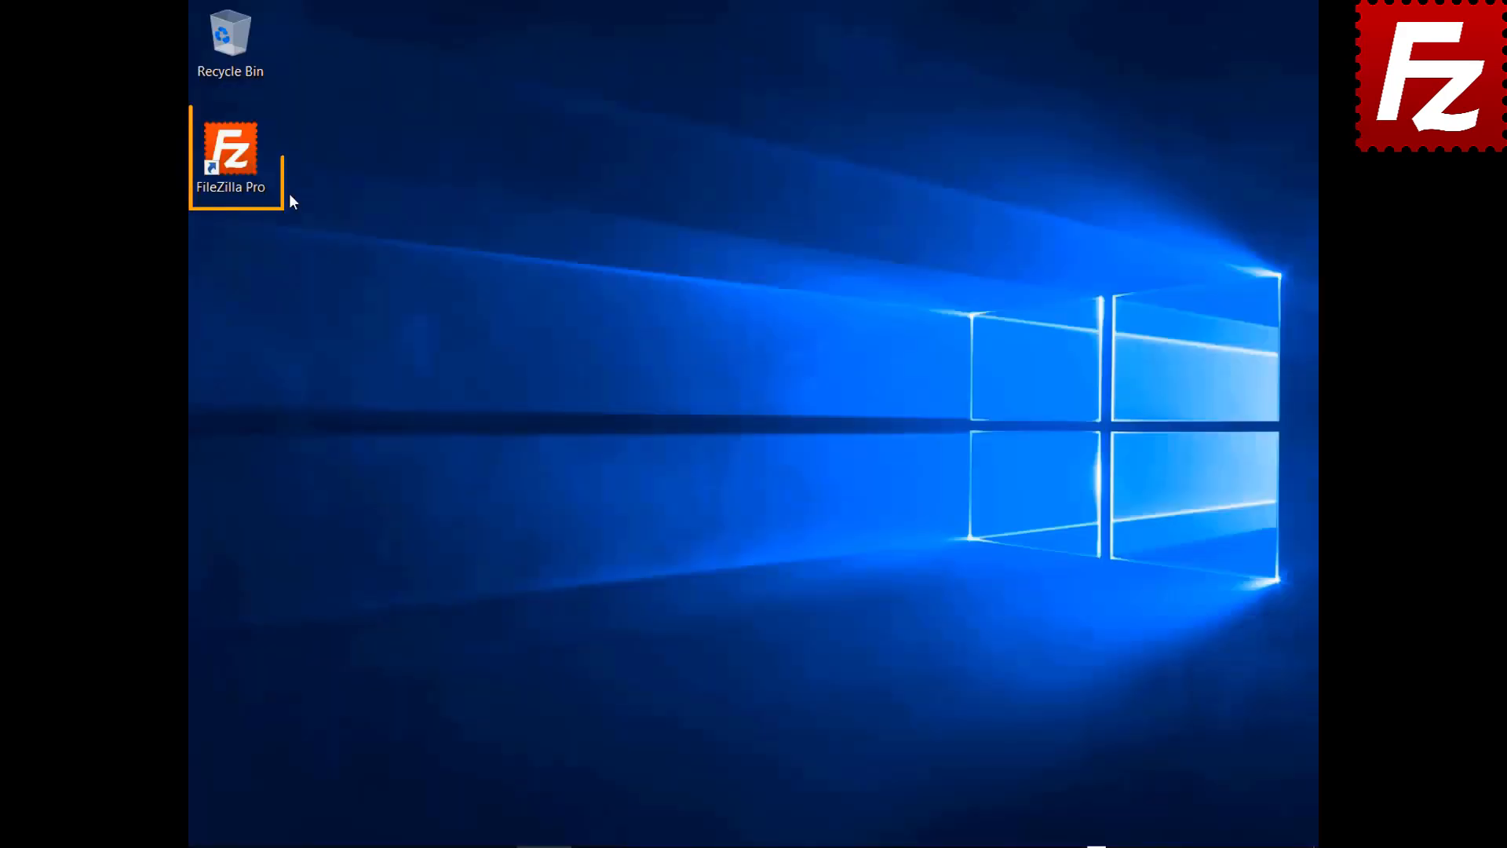
double_click(230, 153)
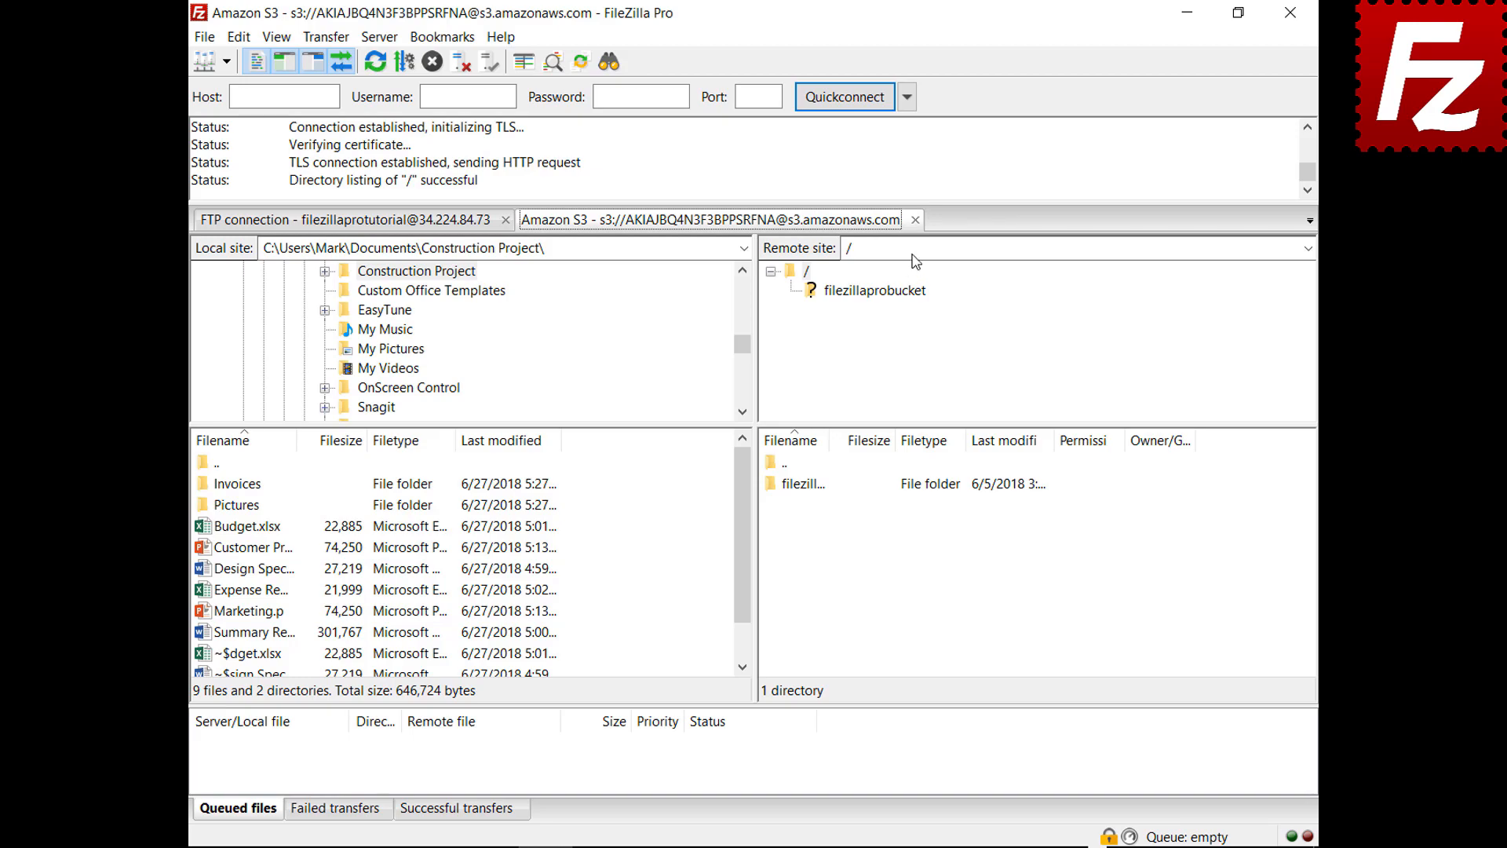
Step: Close the S3 tab, set new connections to 'Connect in new tab', and reconnect Amazon S3
click(916, 220)
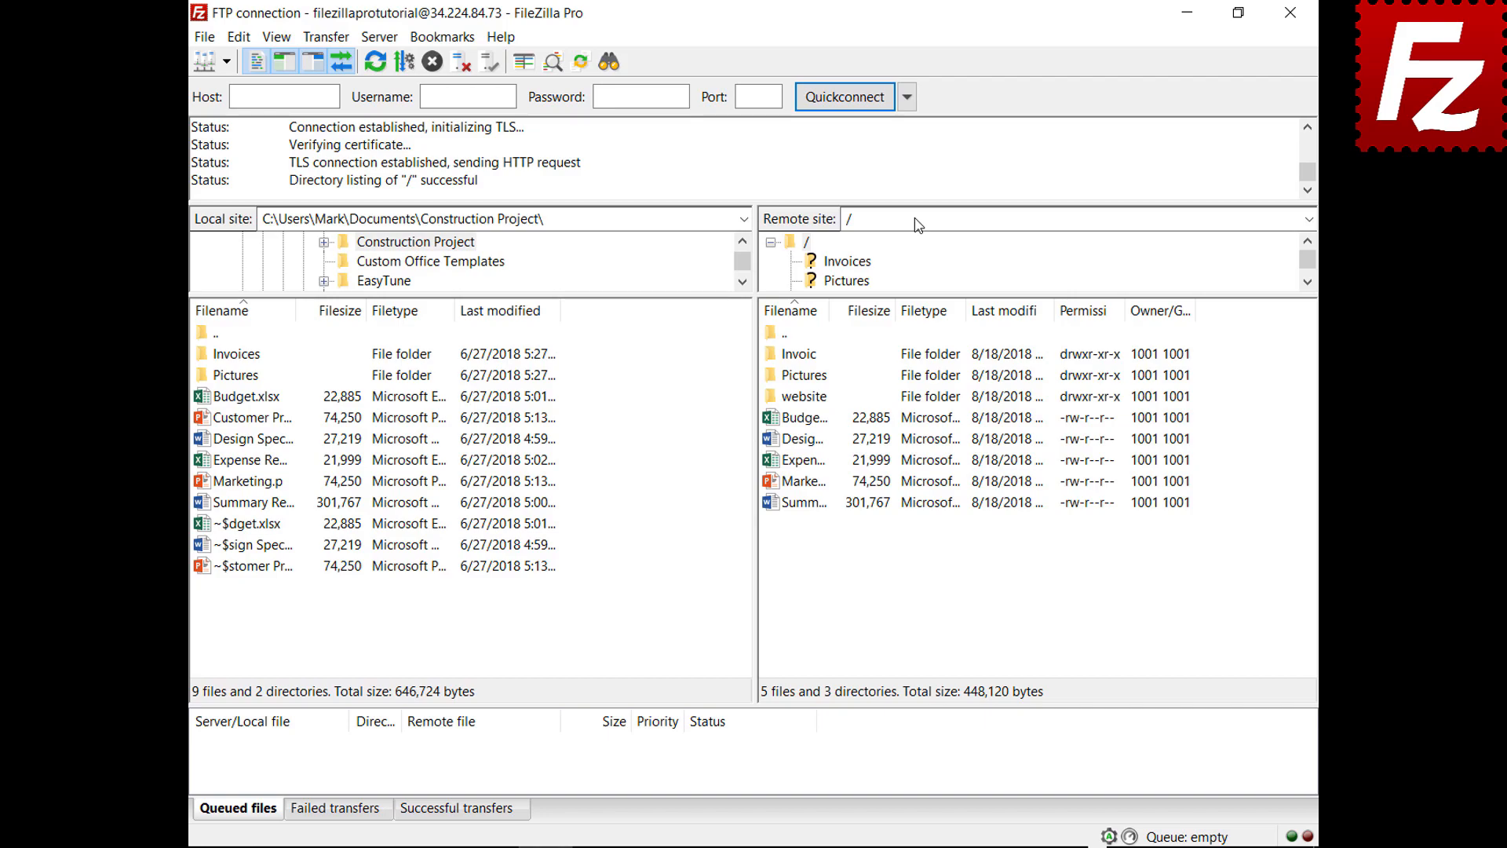
click(239, 37)
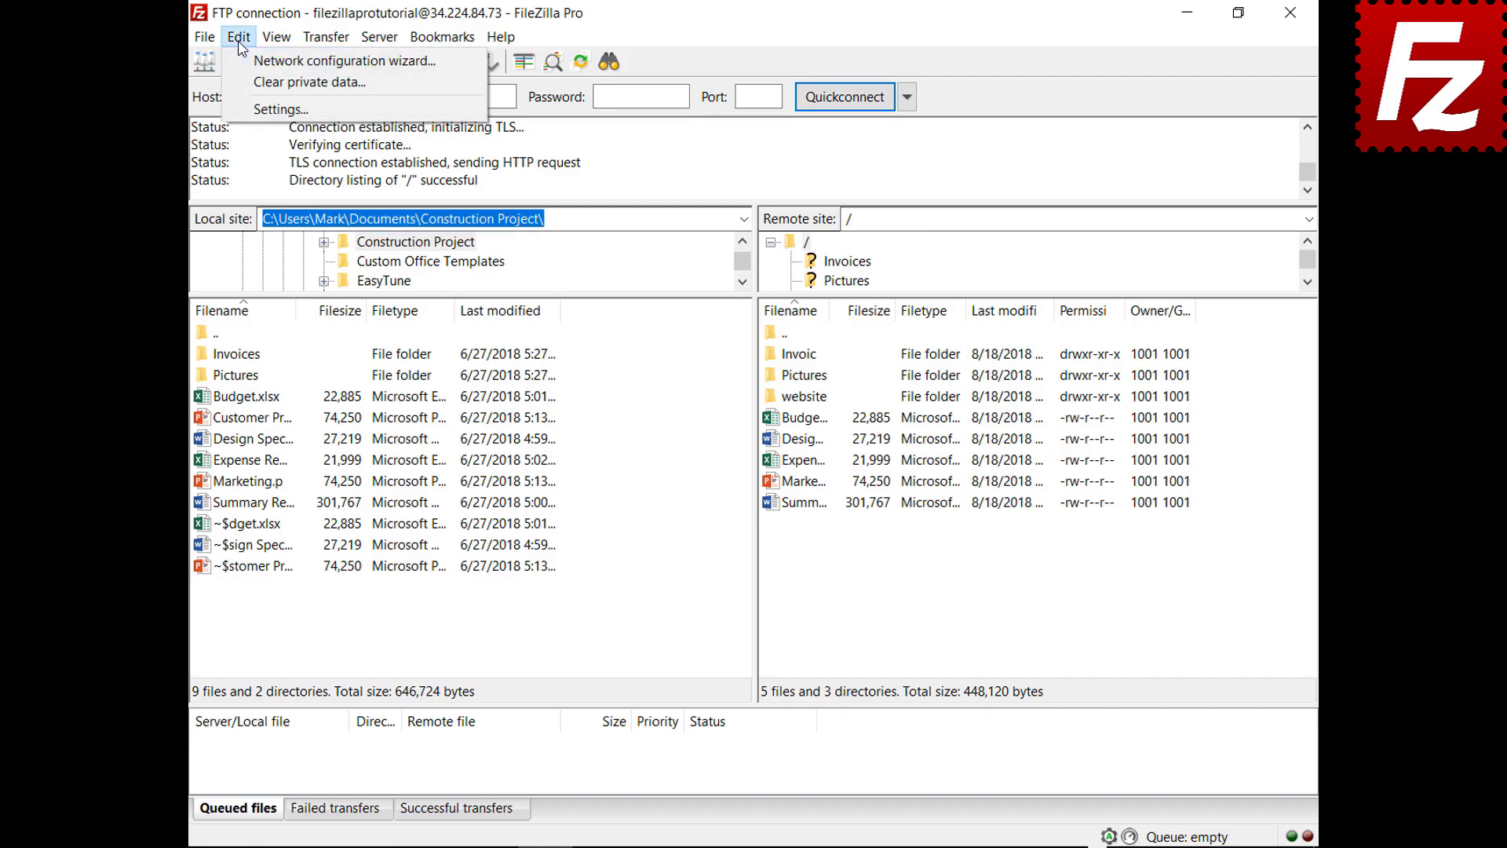
click(267, 109)
click(438, 476)
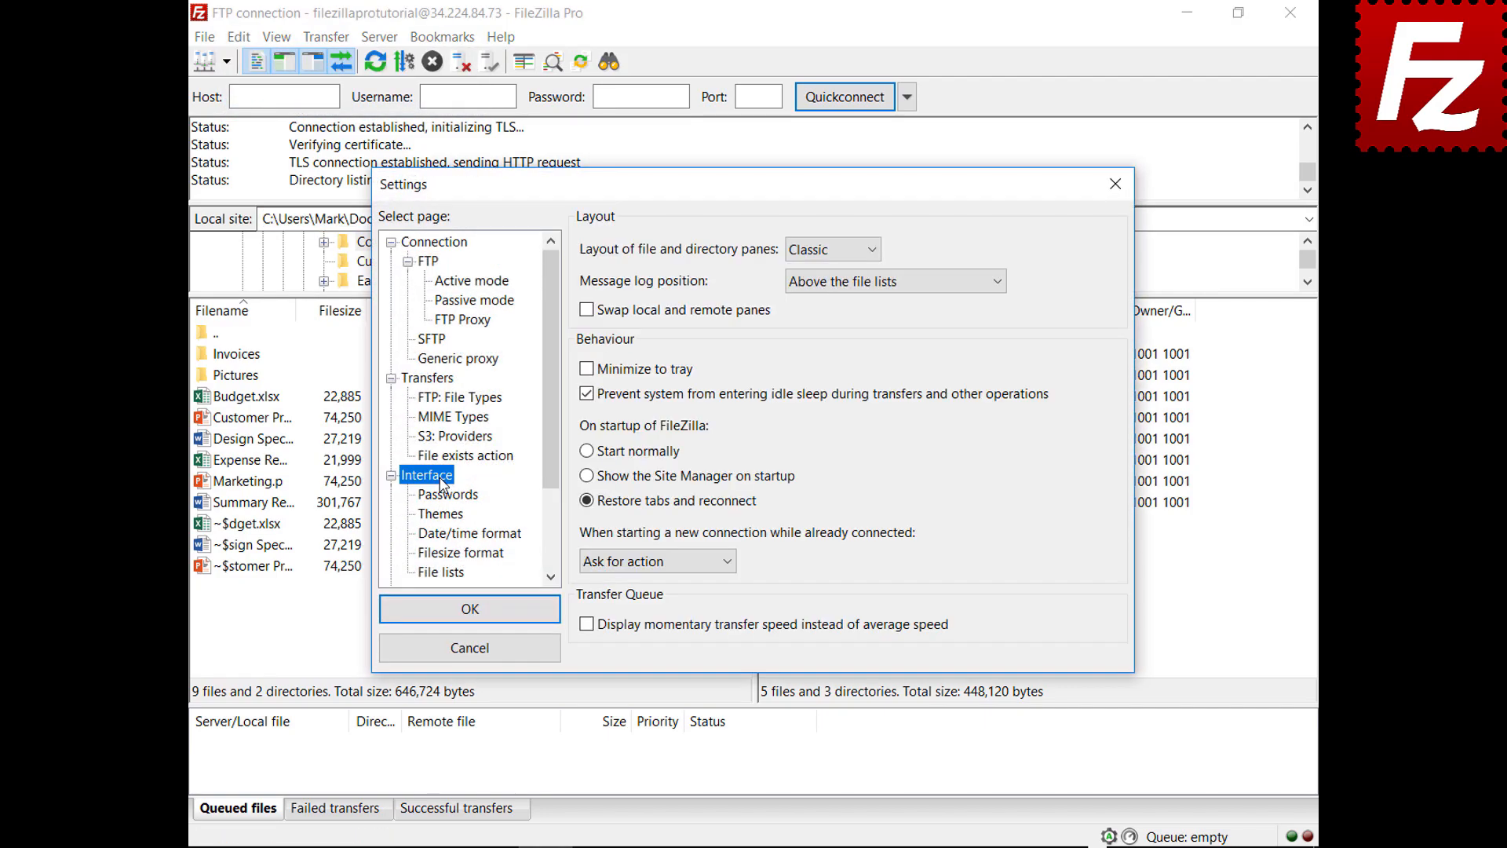
click(728, 561)
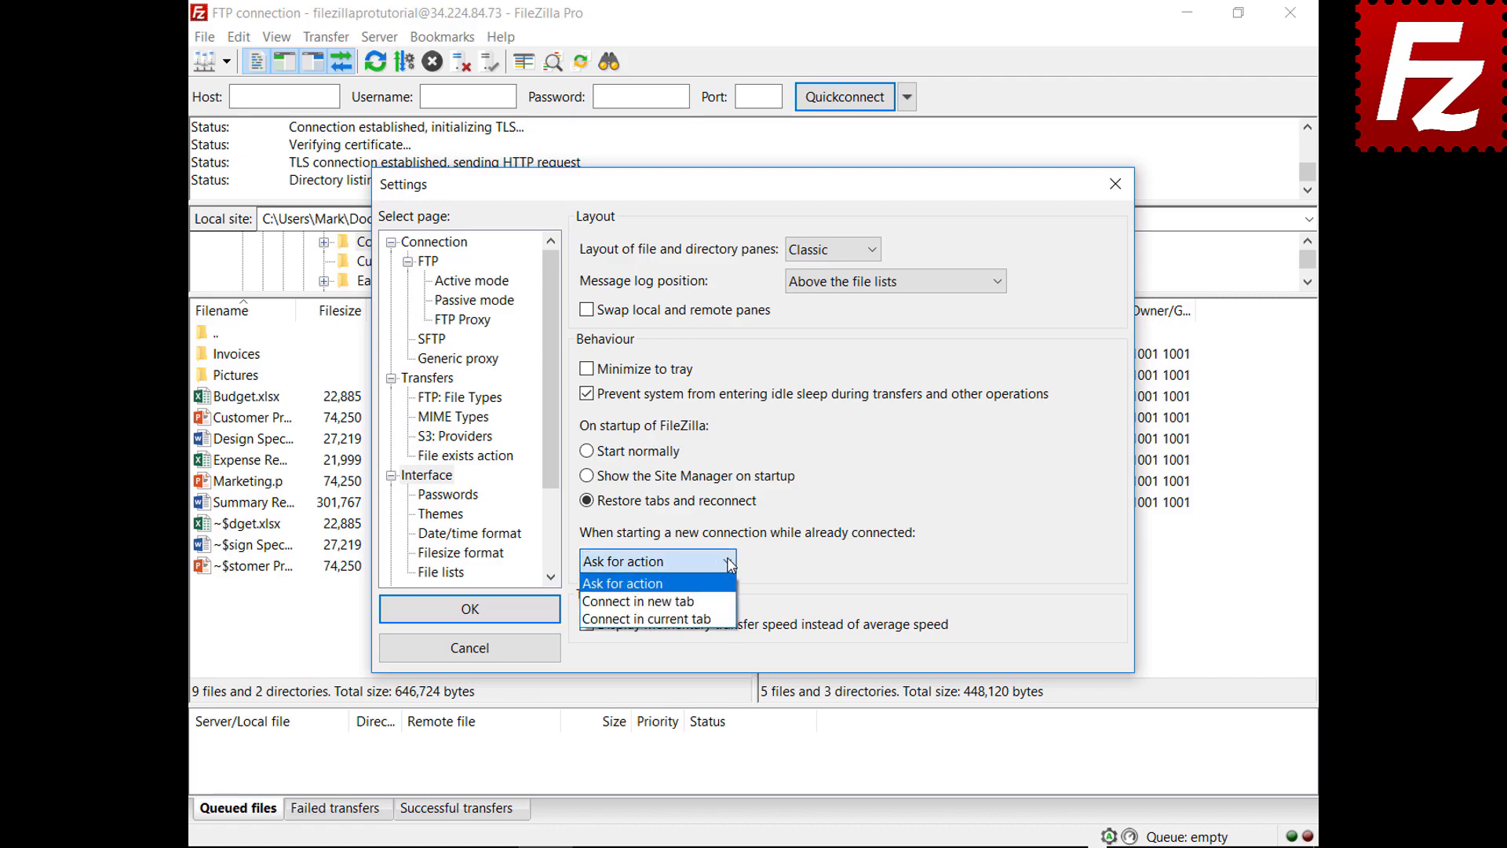
click(709, 605)
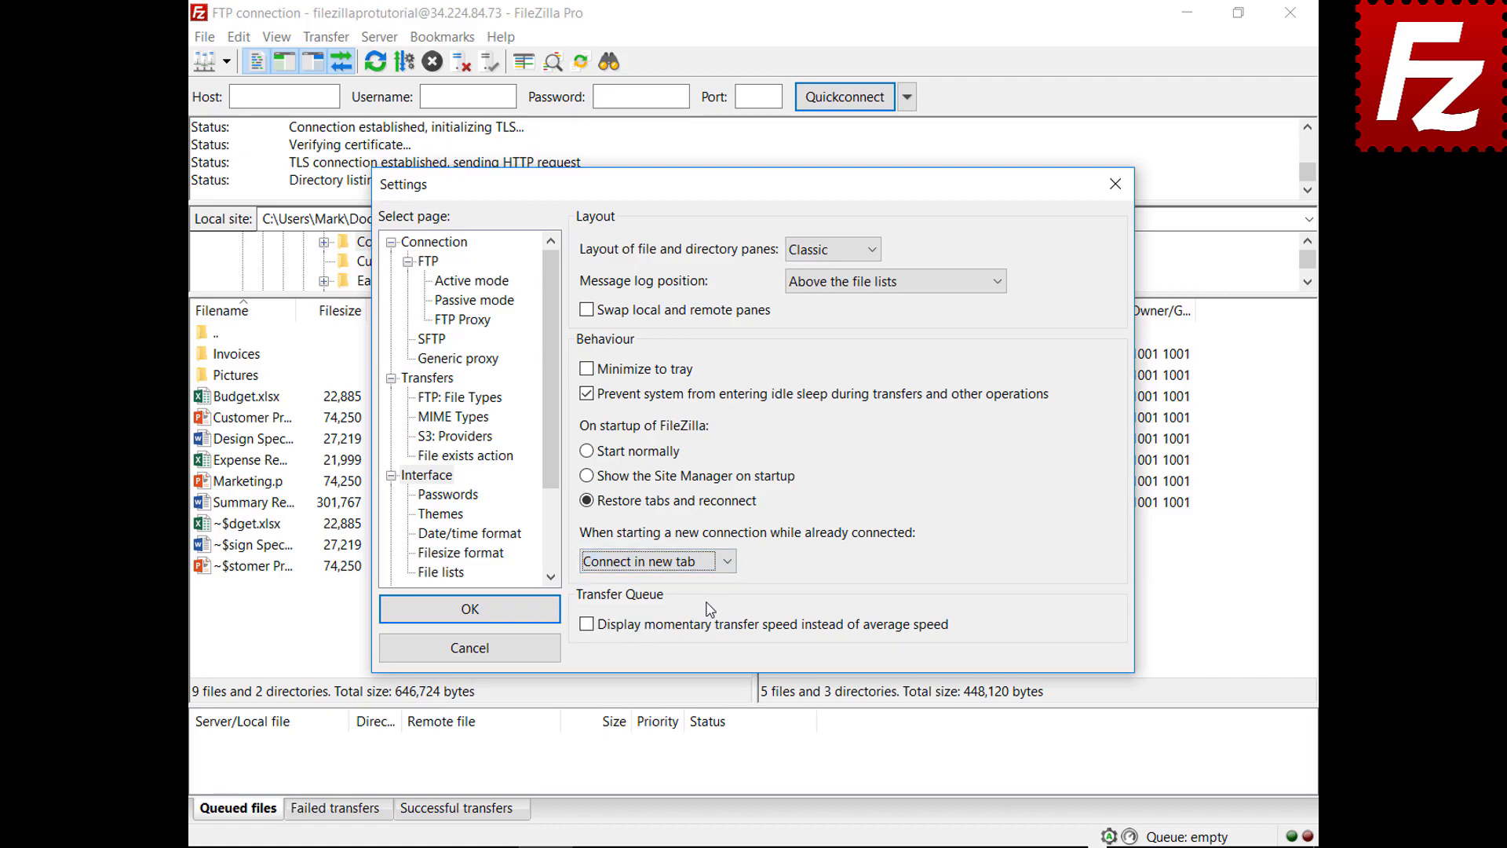
click(471, 609)
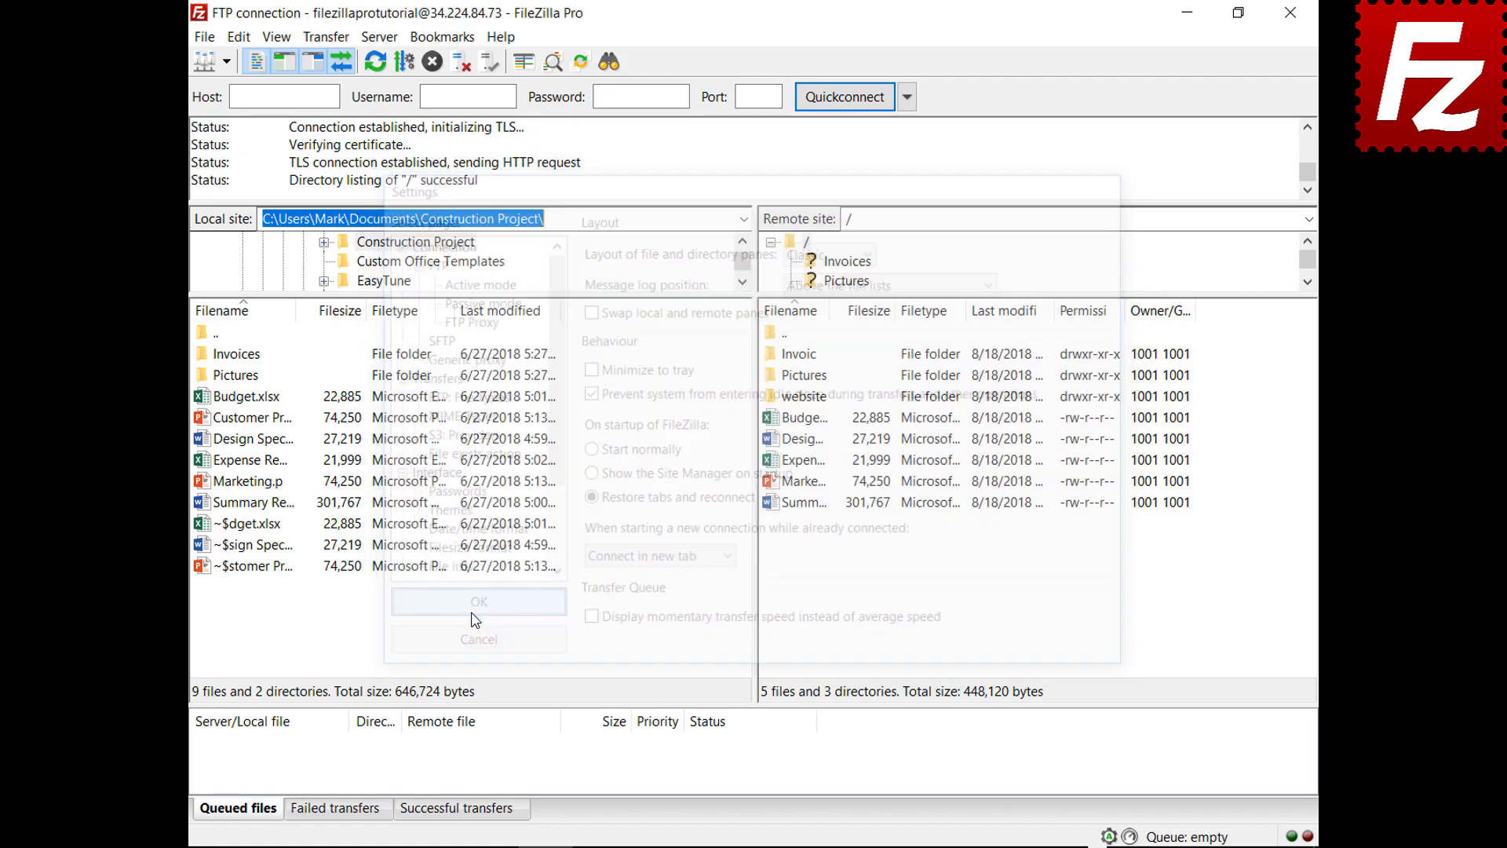
click(228, 64)
click(234, 88)
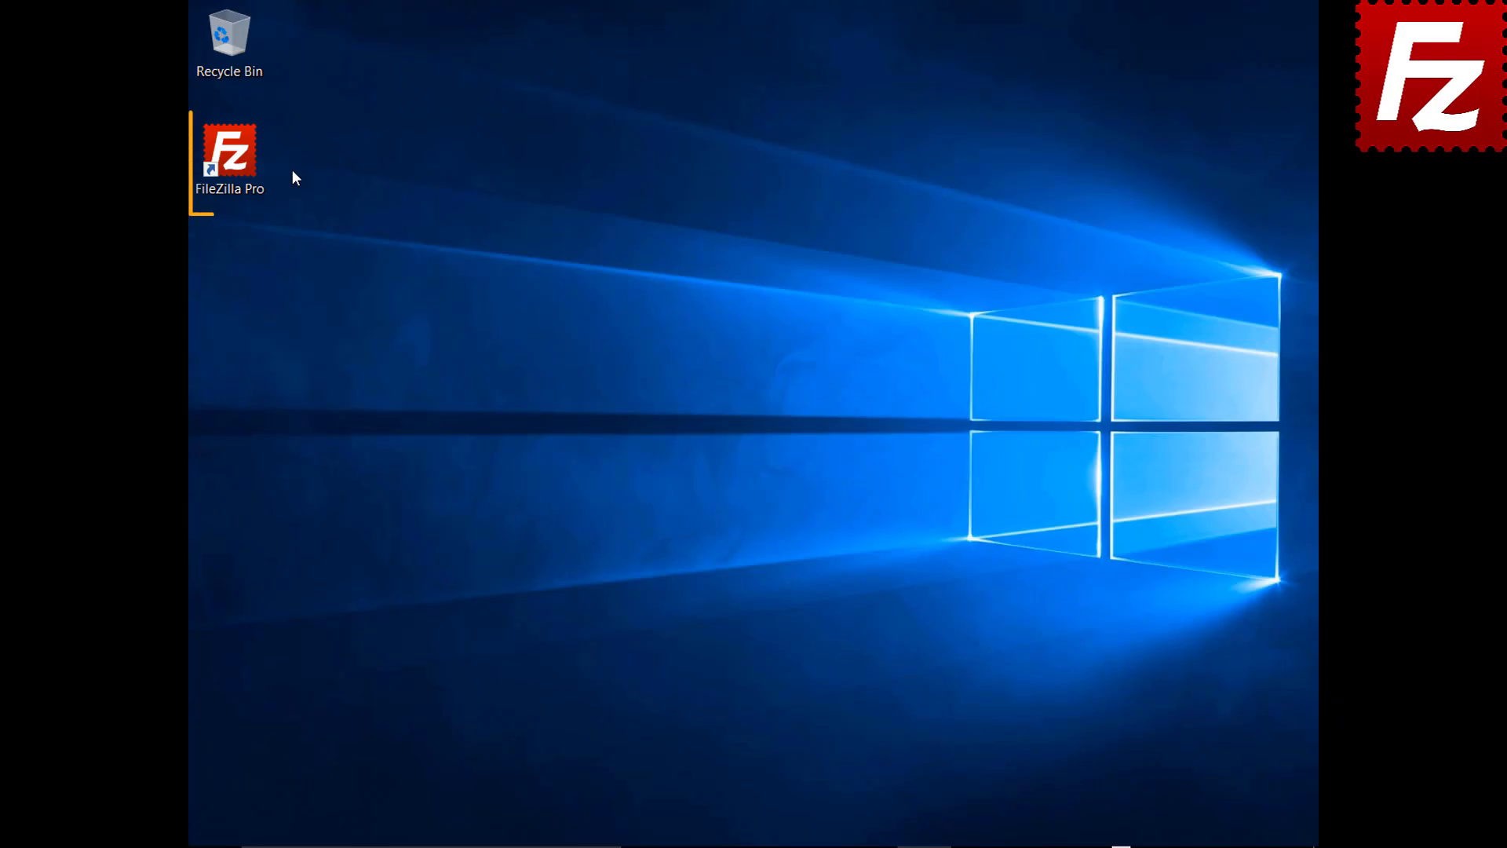
Step: Relaunch FileZilla Pro and open Amazon S3 in an additional tab
double_click(236, 158)
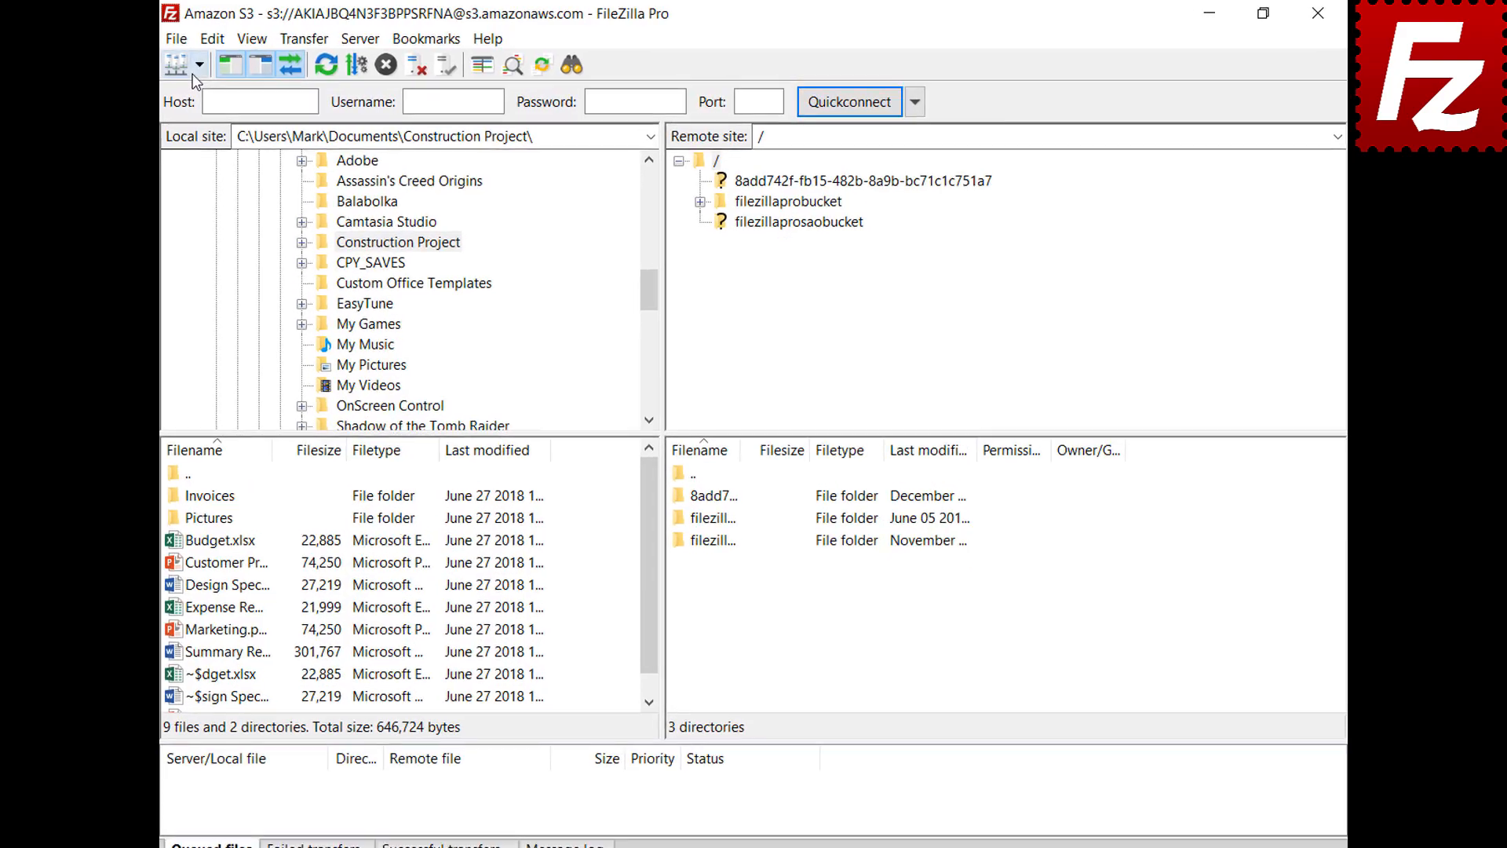
click(224, 62)
click(220, 89)
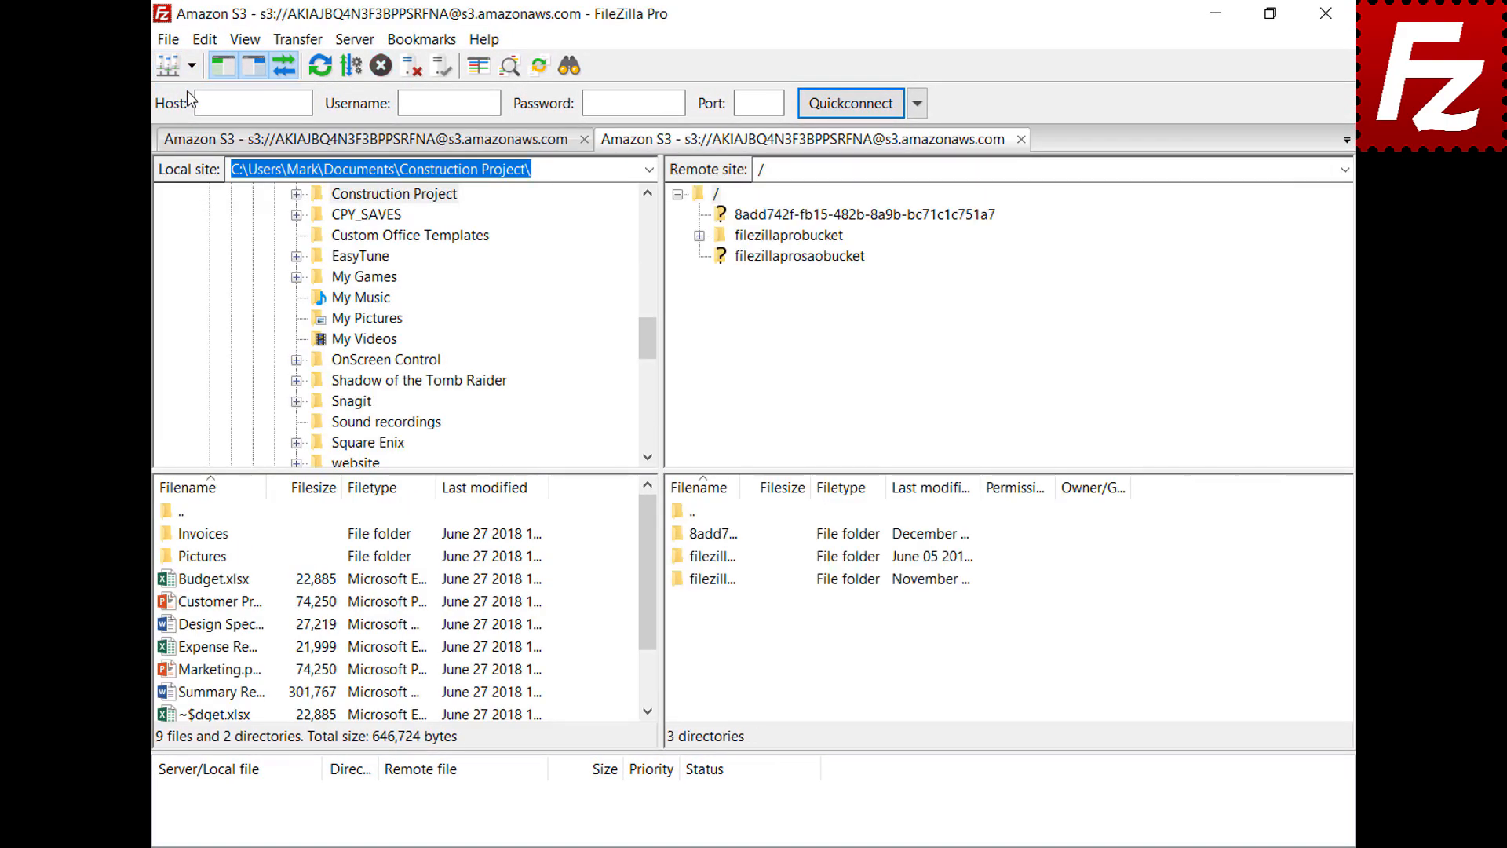
Step: Add 'New line' to README.TXT in filezillaprobucket via View/Edit, save, and upload it back
click(801, 238)
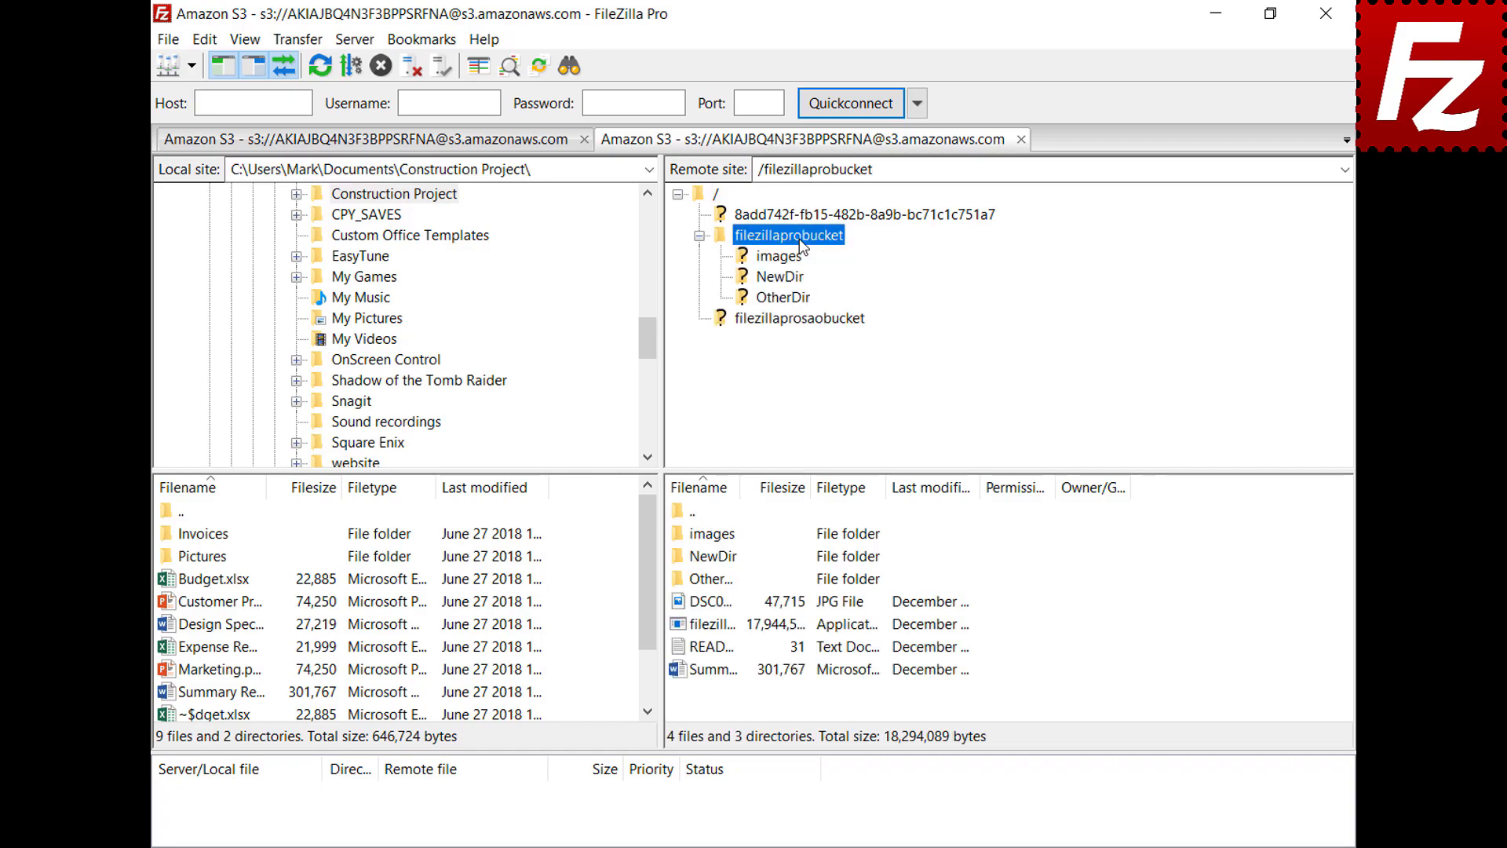
right_click(708, 648)
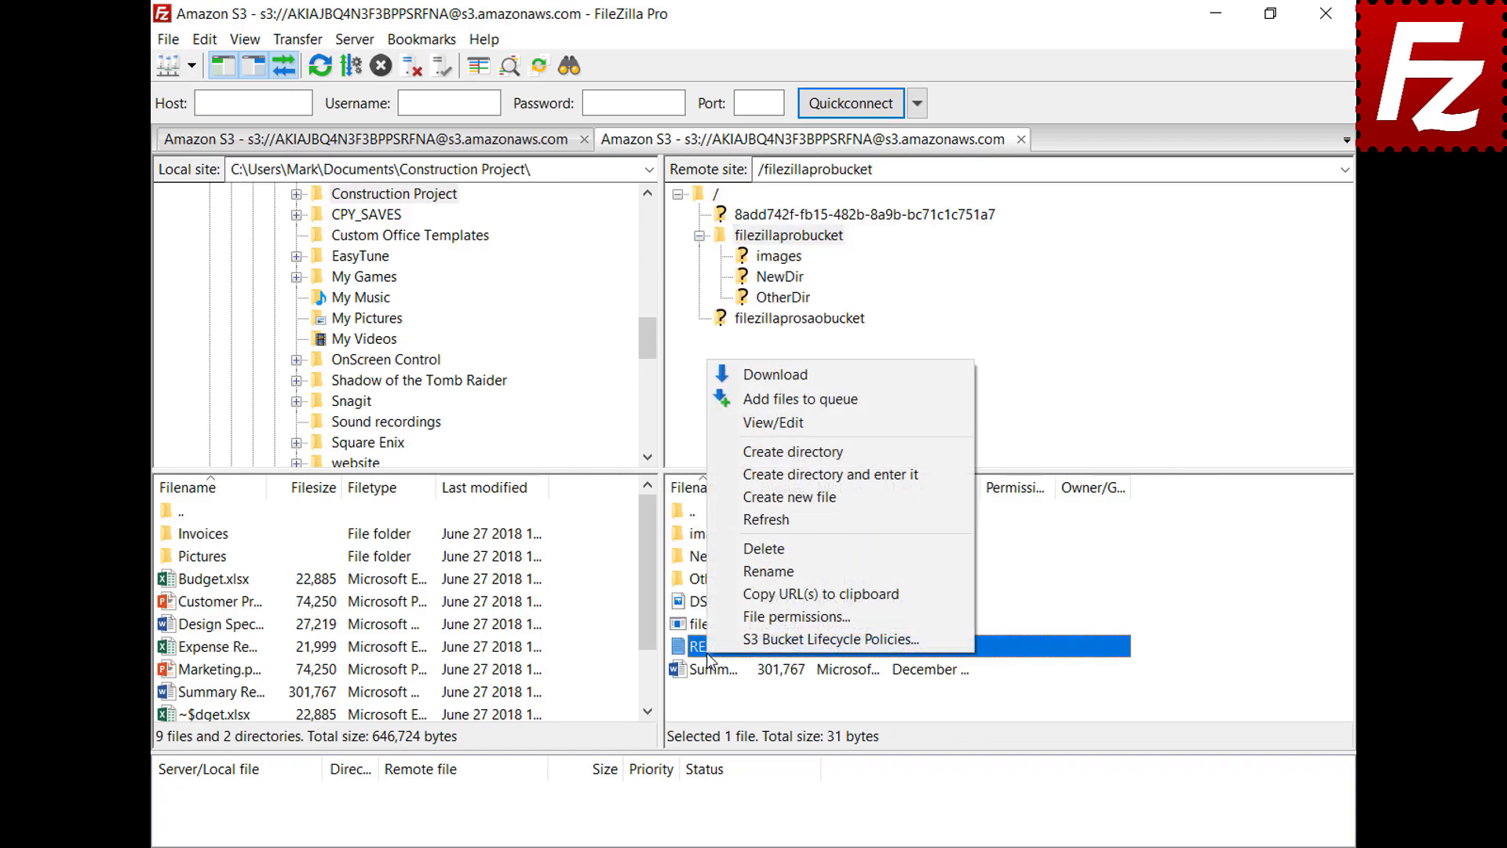
click(776, 425)
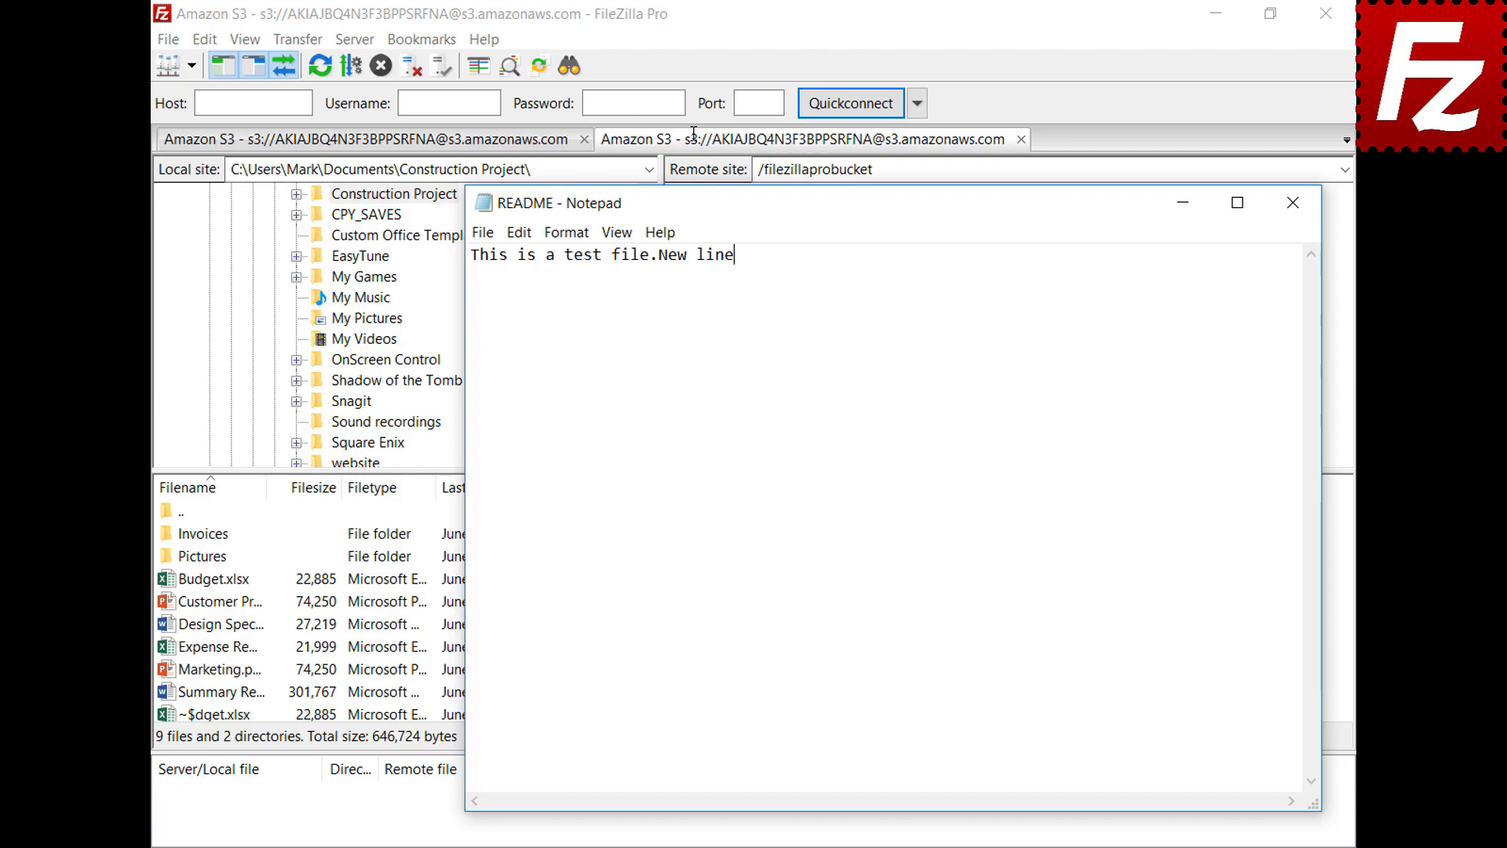
key(Return)
text(New line)
click(1293, 206)
click(693, 480)
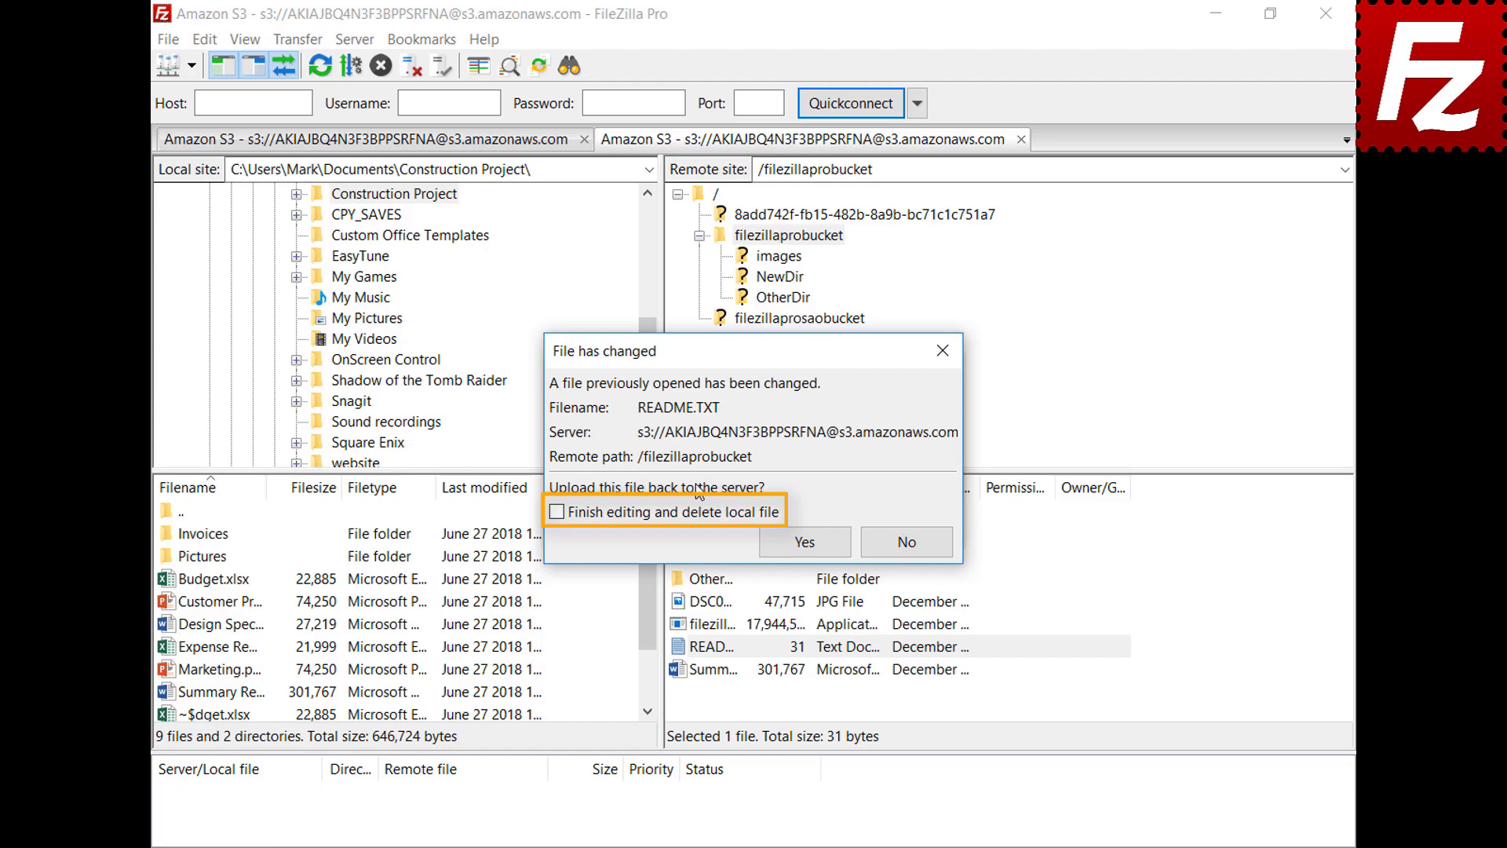
click(816, 542)
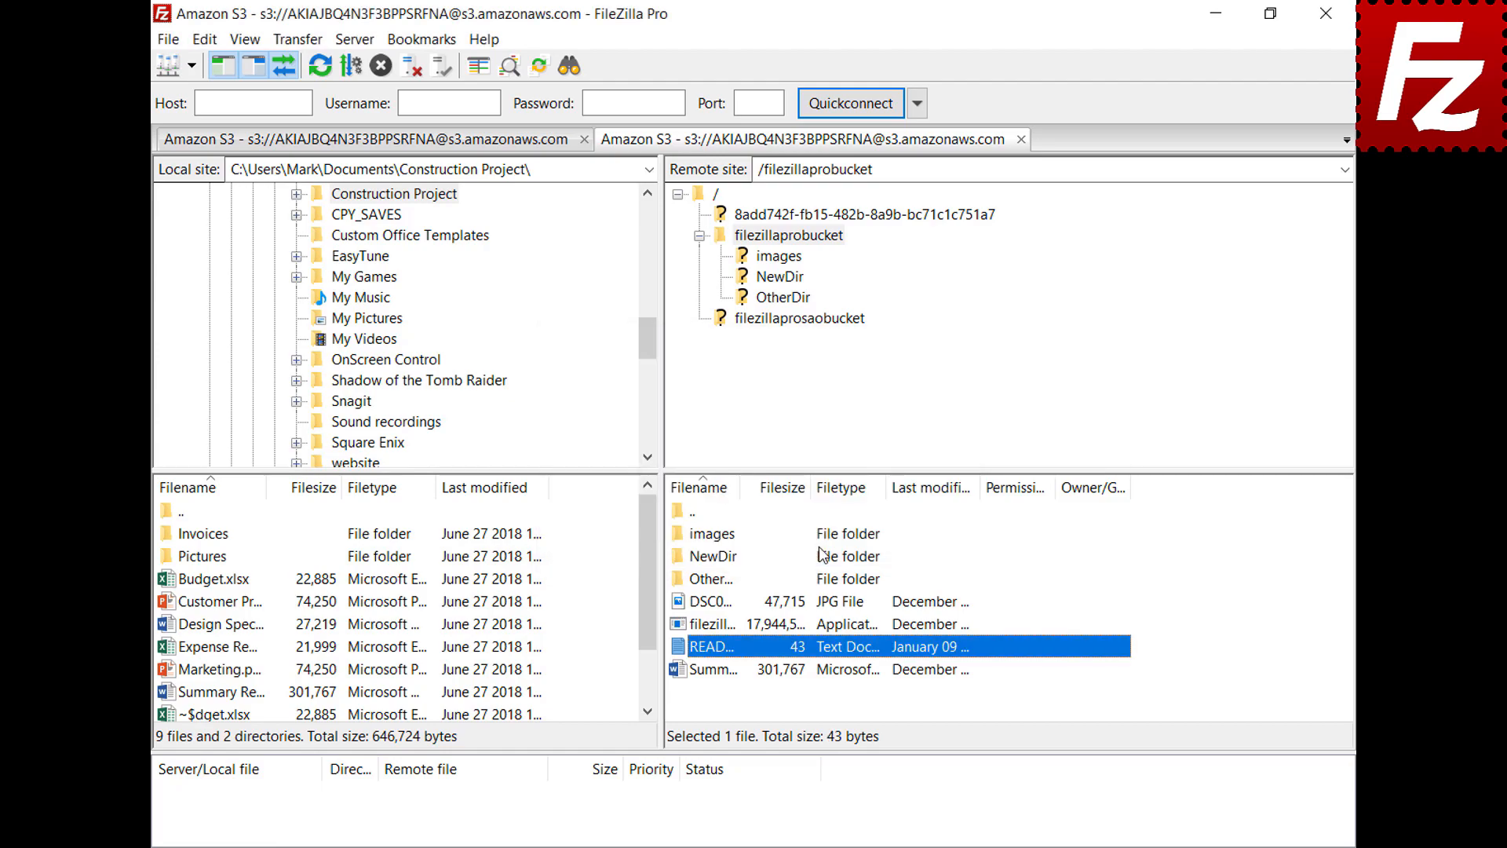
Step: Review README.TXT in the list of files currently being edited
click(167, 41)
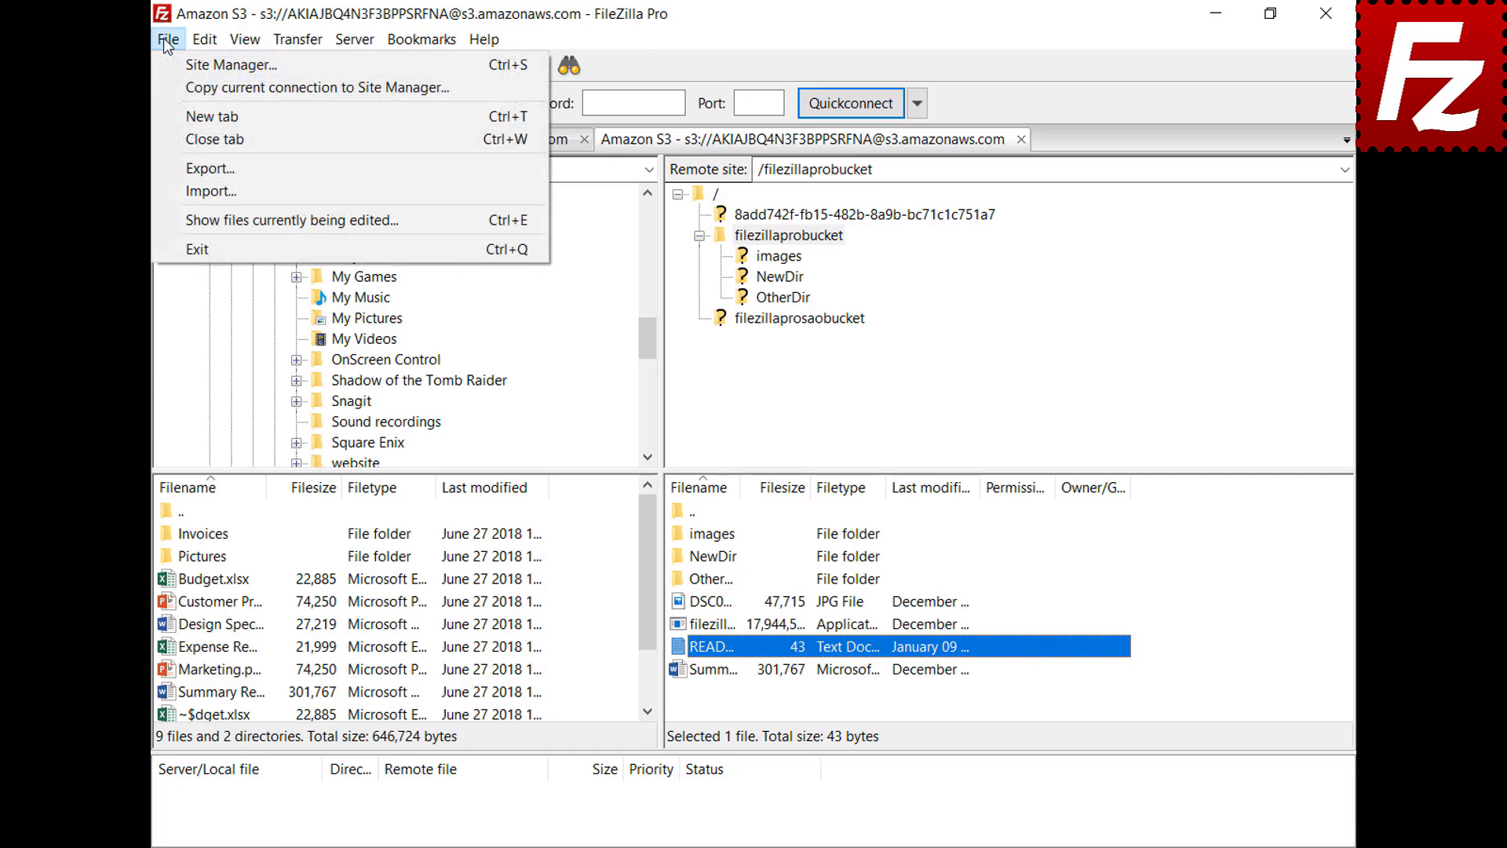
click(196, 217)
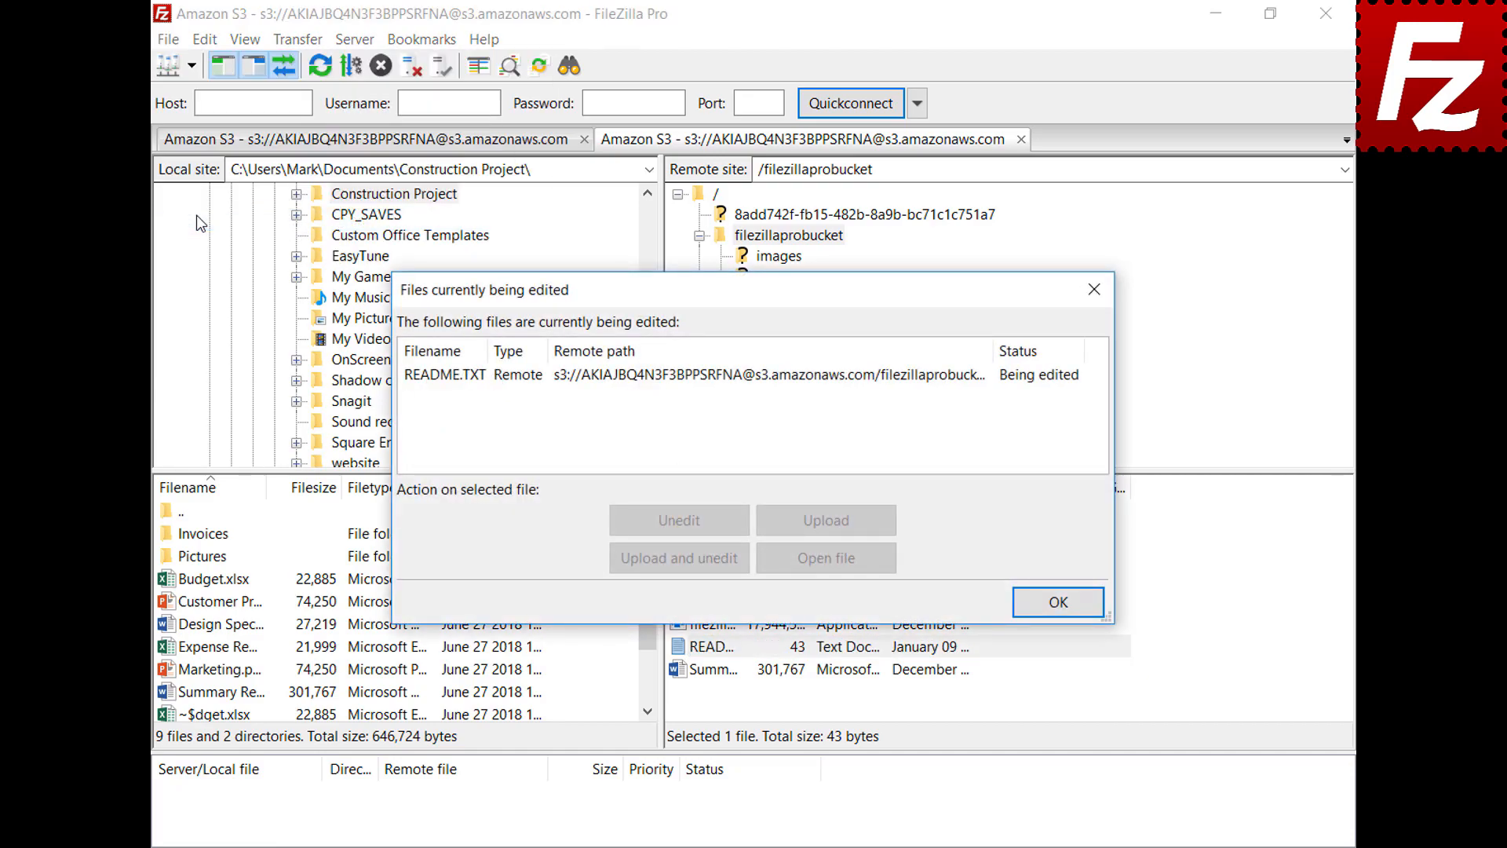
click(704, 376)
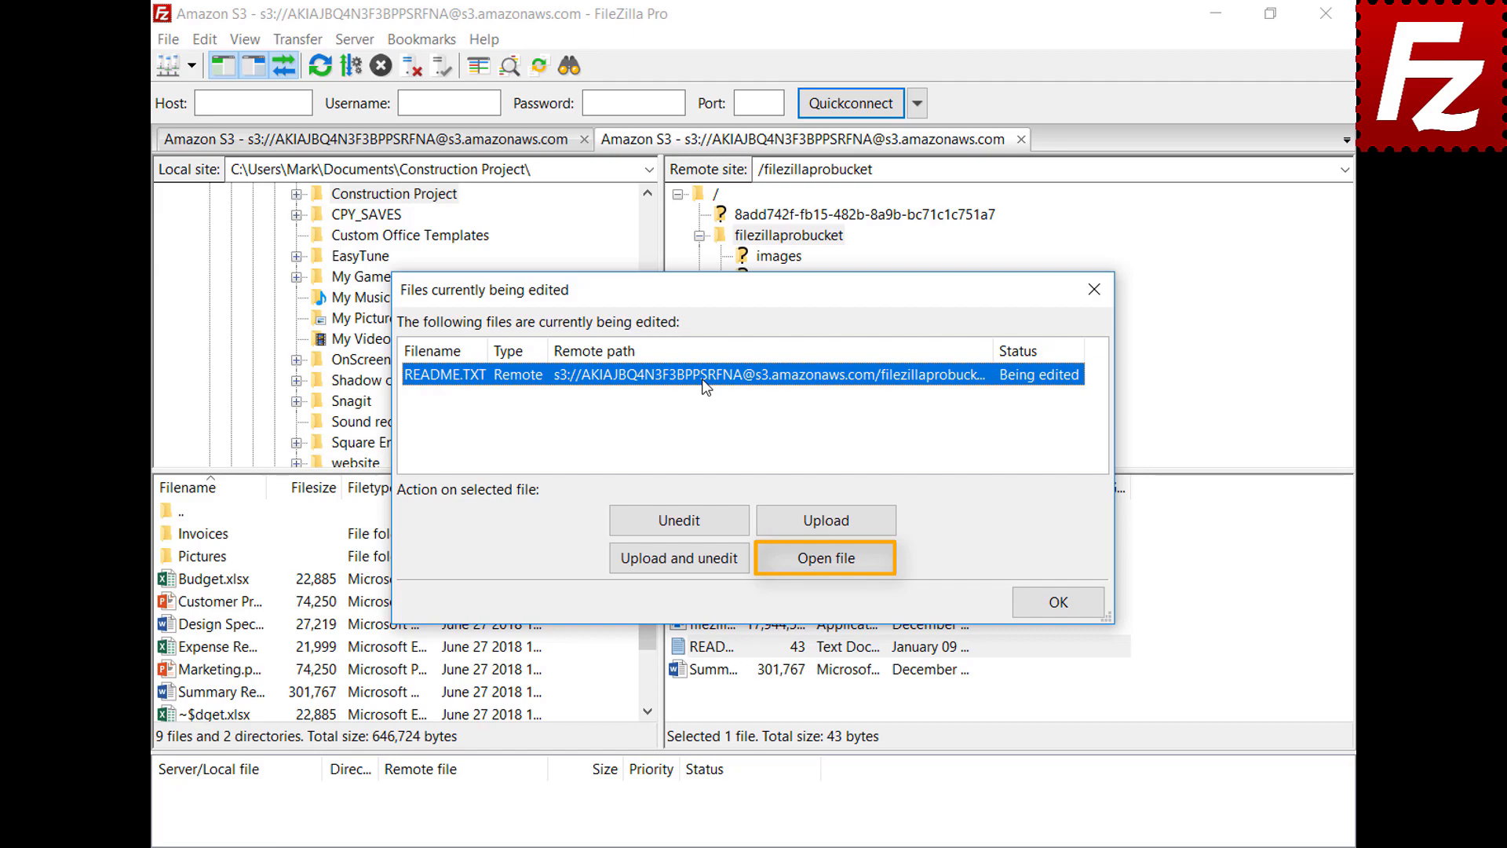
click(1061, 602)
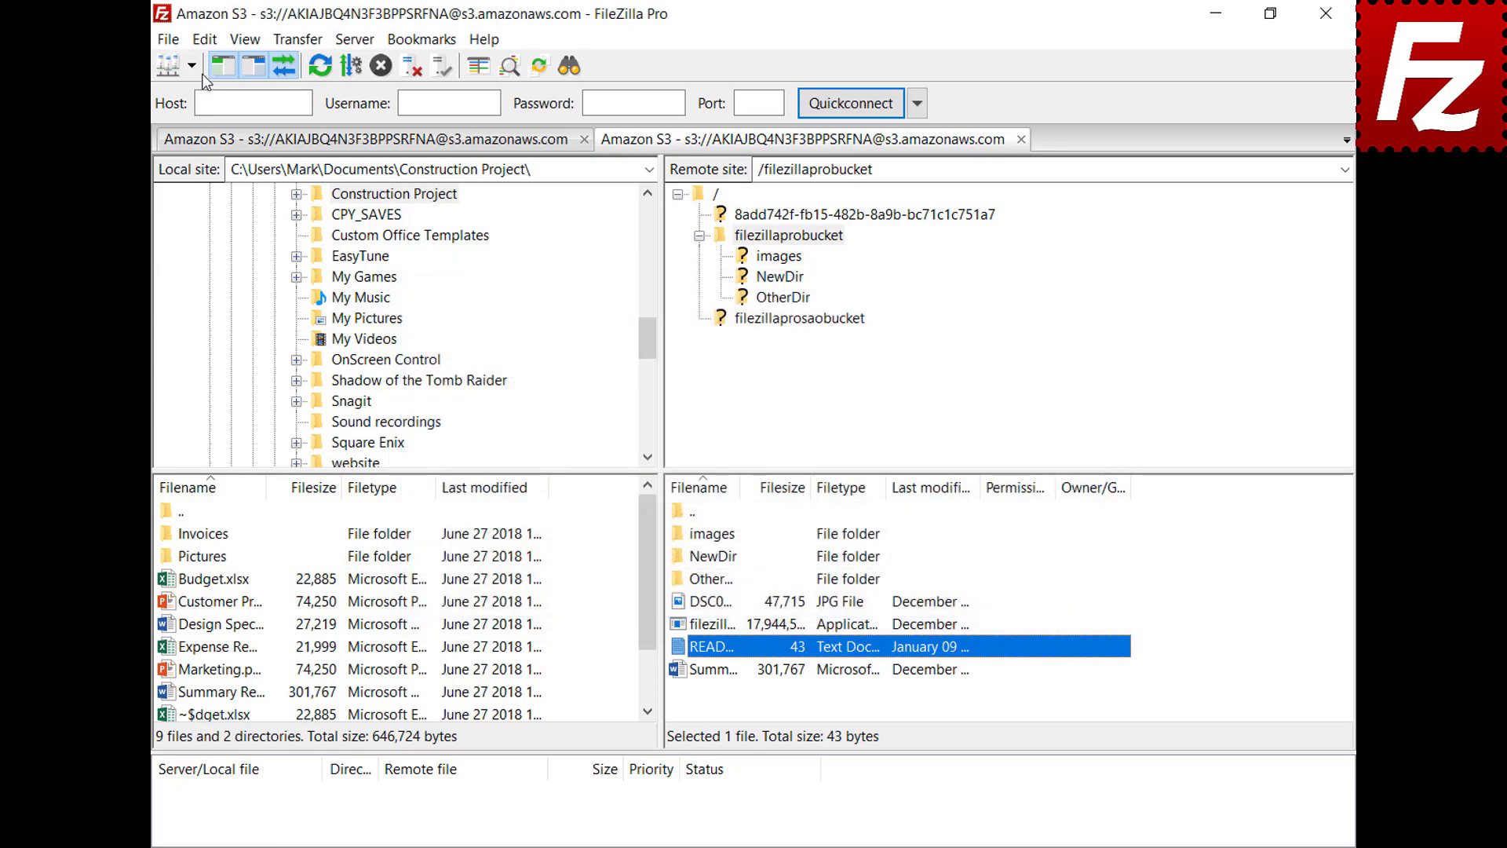
Step: Open Settings on the File editing page
click(205, 42)
click(214, 118)
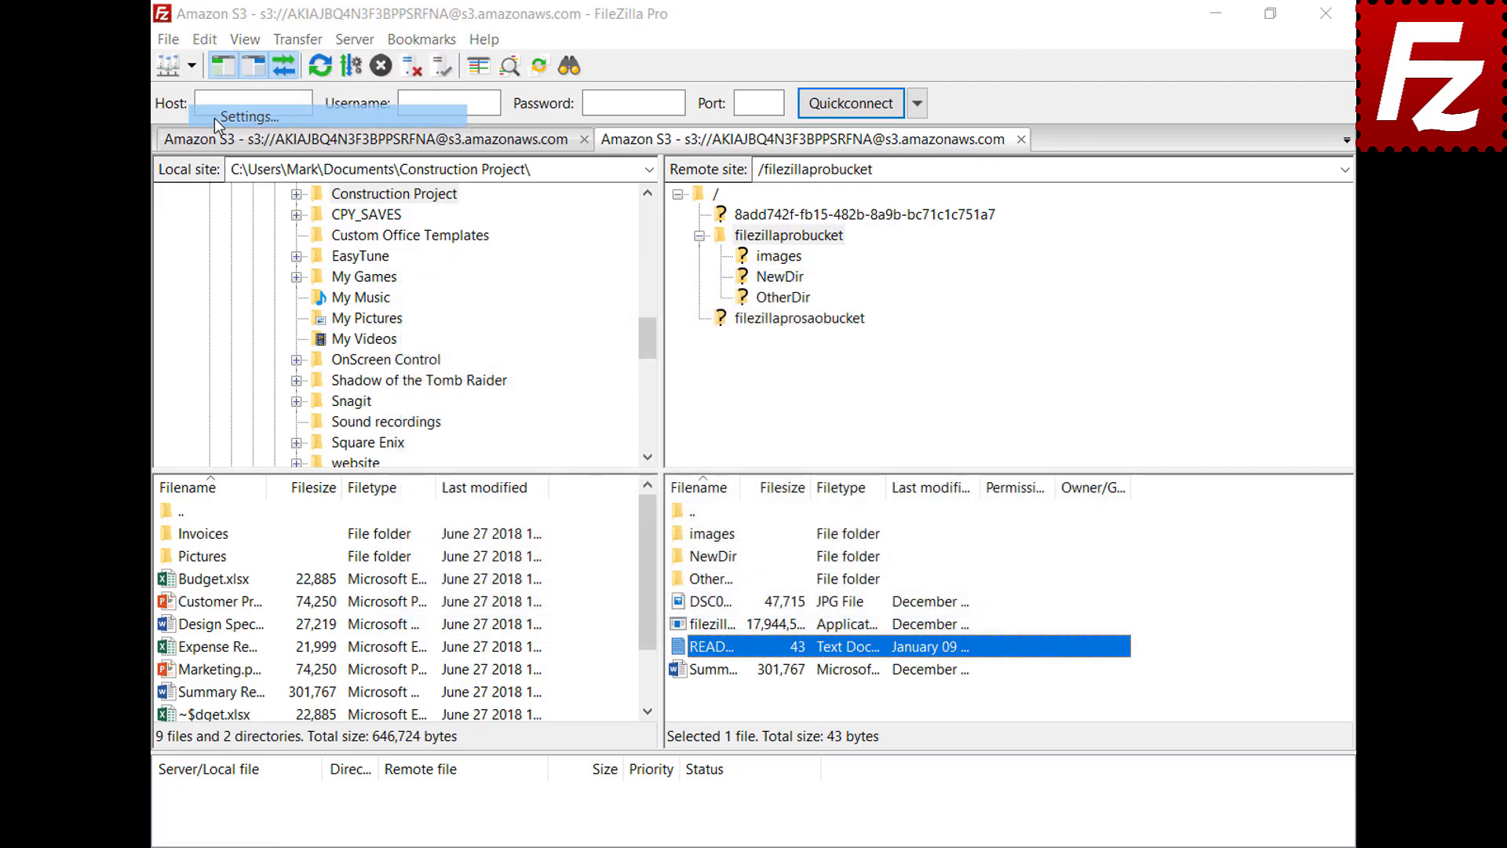
drag(534, 299, 547, 409)
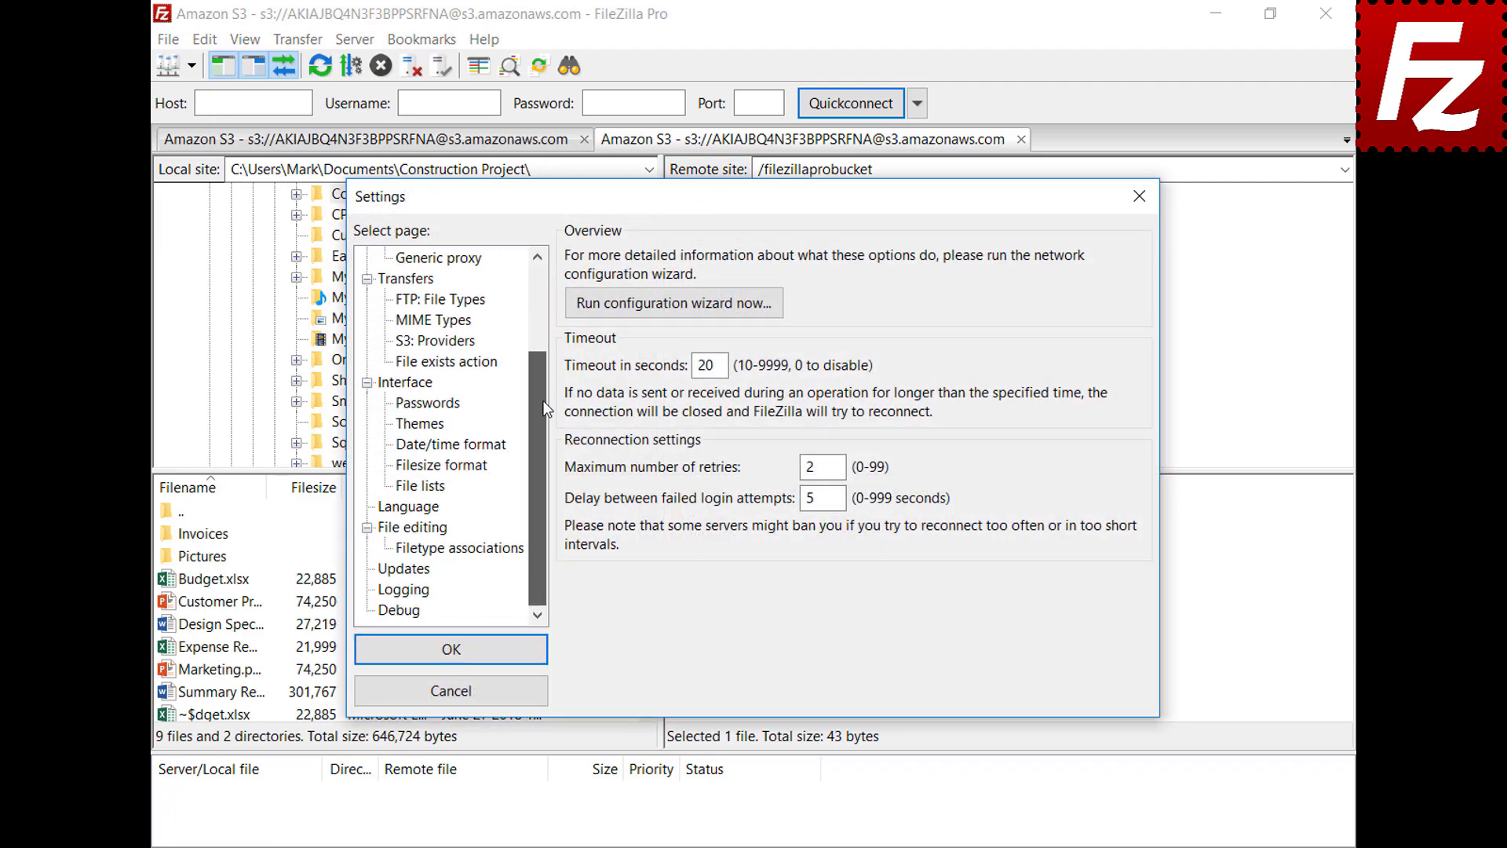
click(389, 529)
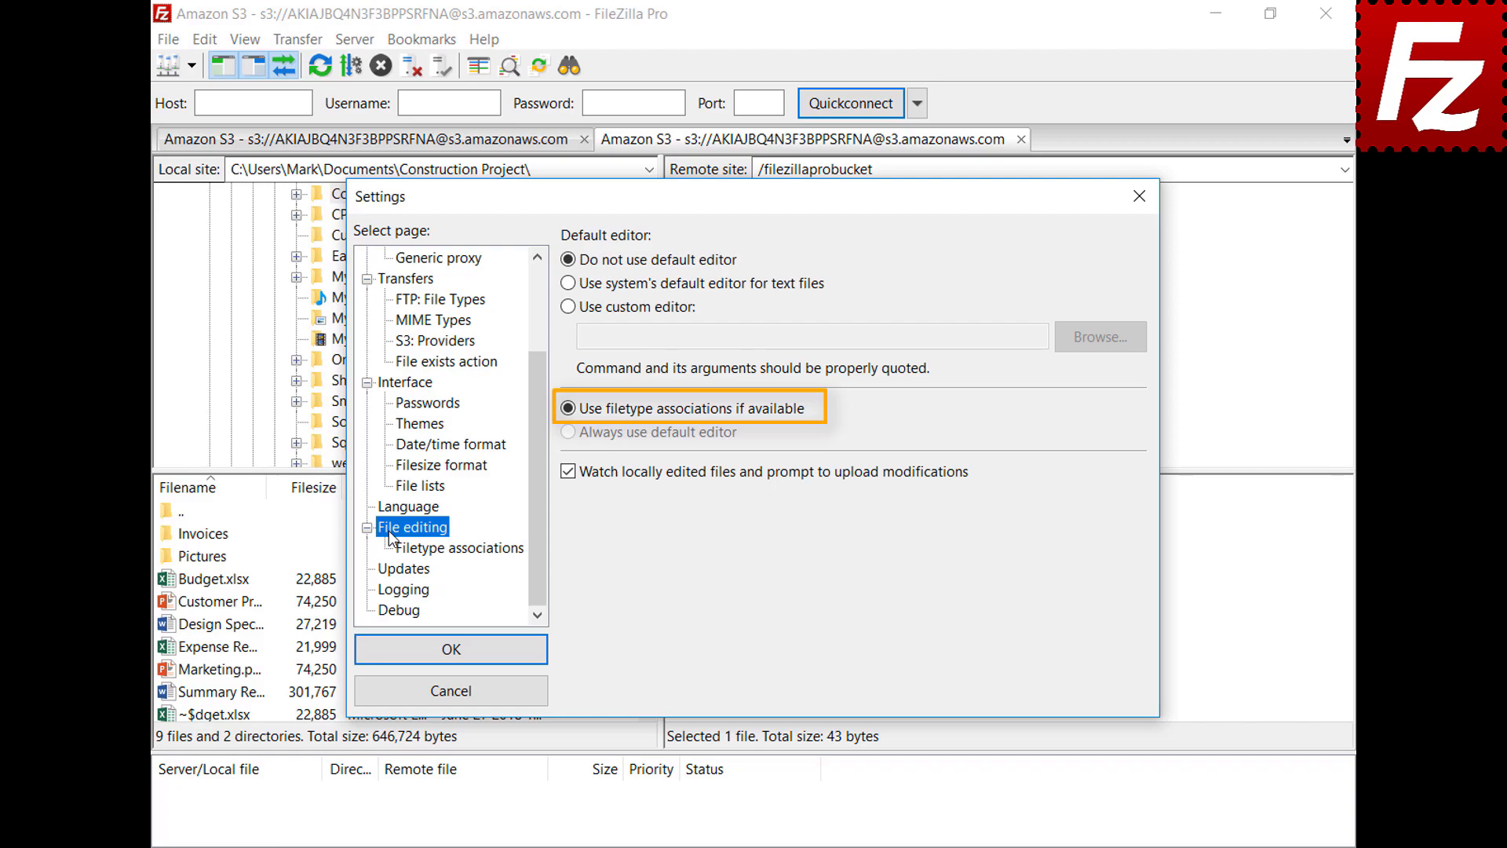
Step: Add a custom association opening jpg files with C:\Windows\system32\mspaint.exe and confirm
click(471, 549)
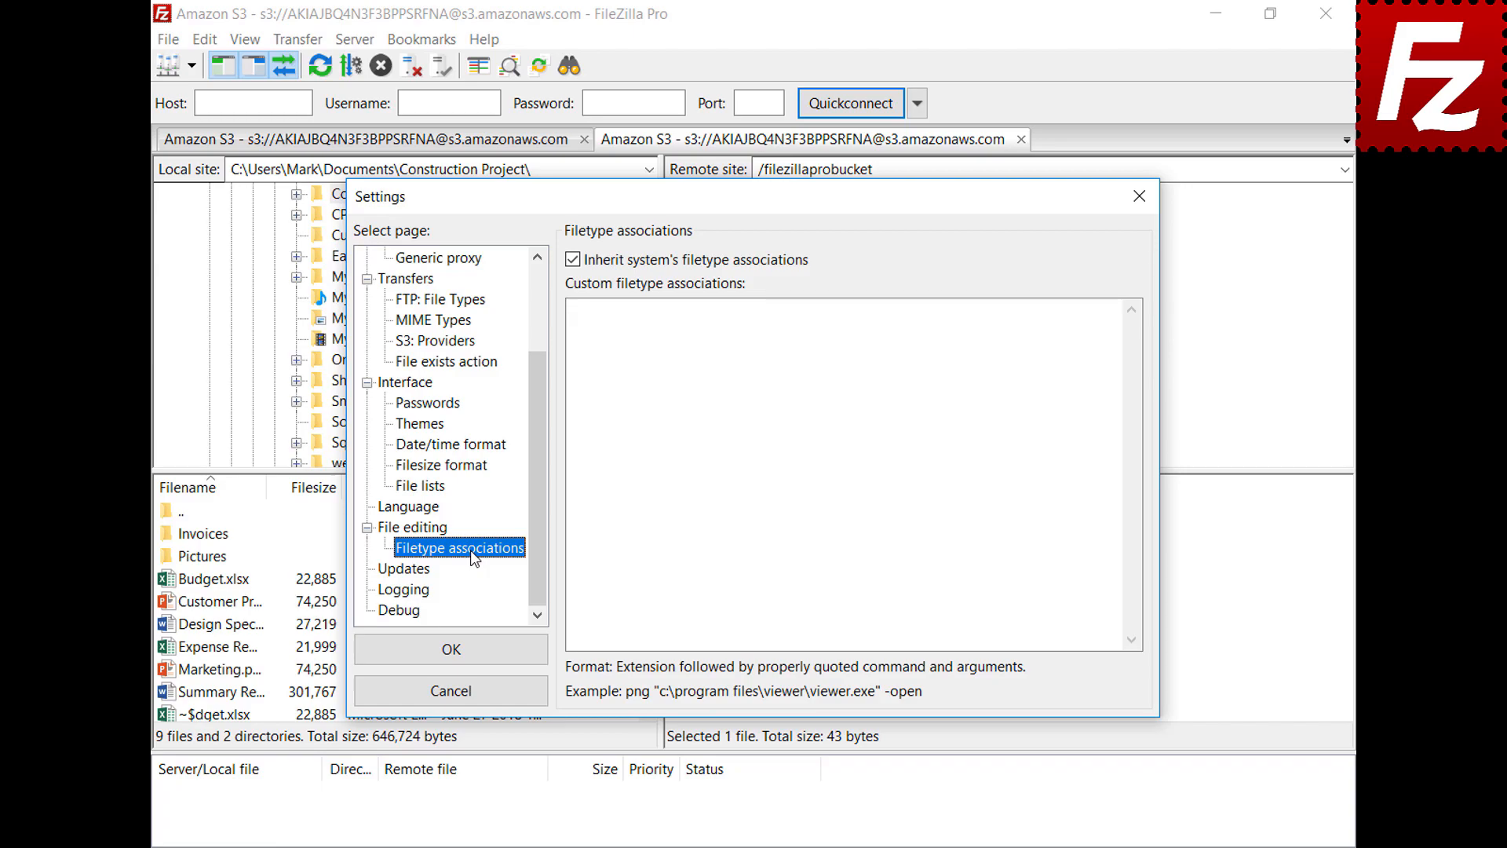
click(1086, 327)
text(jpg "C:\Windows\system32\mspaint.exe")
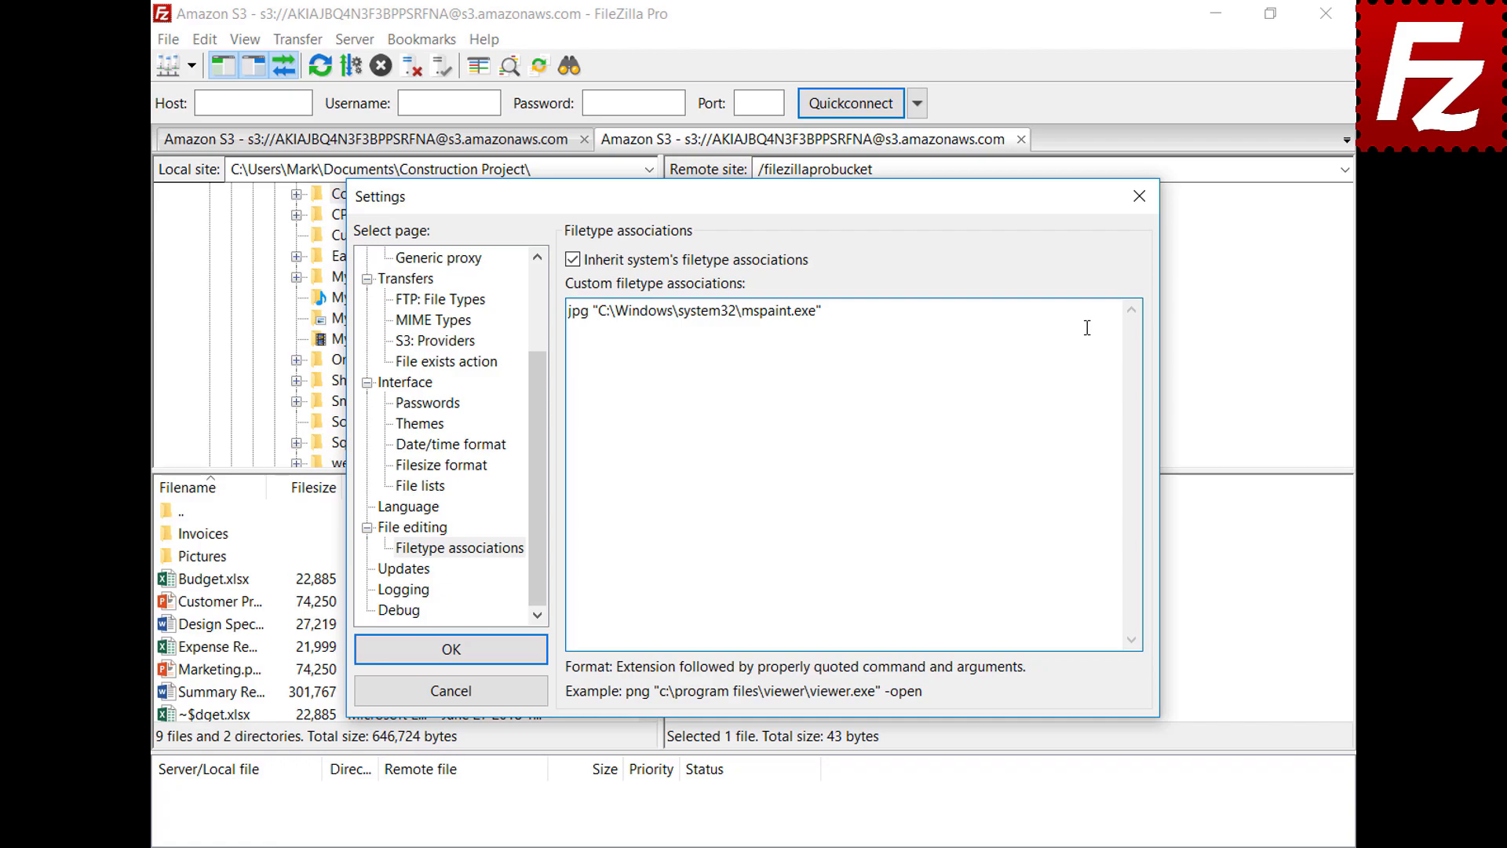
click(370, 661)
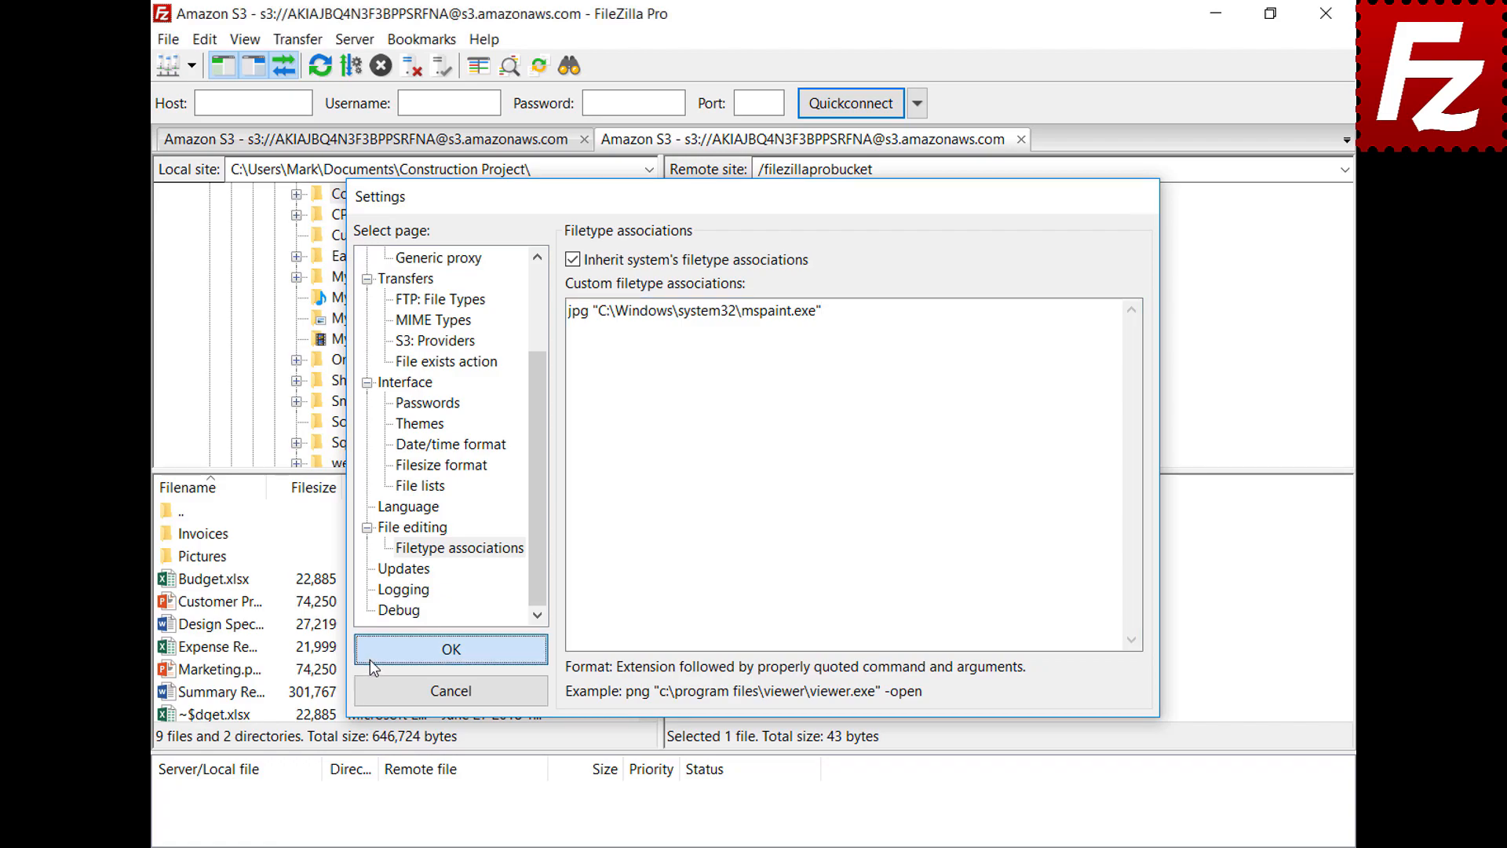
Step: Open the DSC00079 image from the bucket for viewing in Paint, then close it
click(681, 602)
right_click(680, 604)
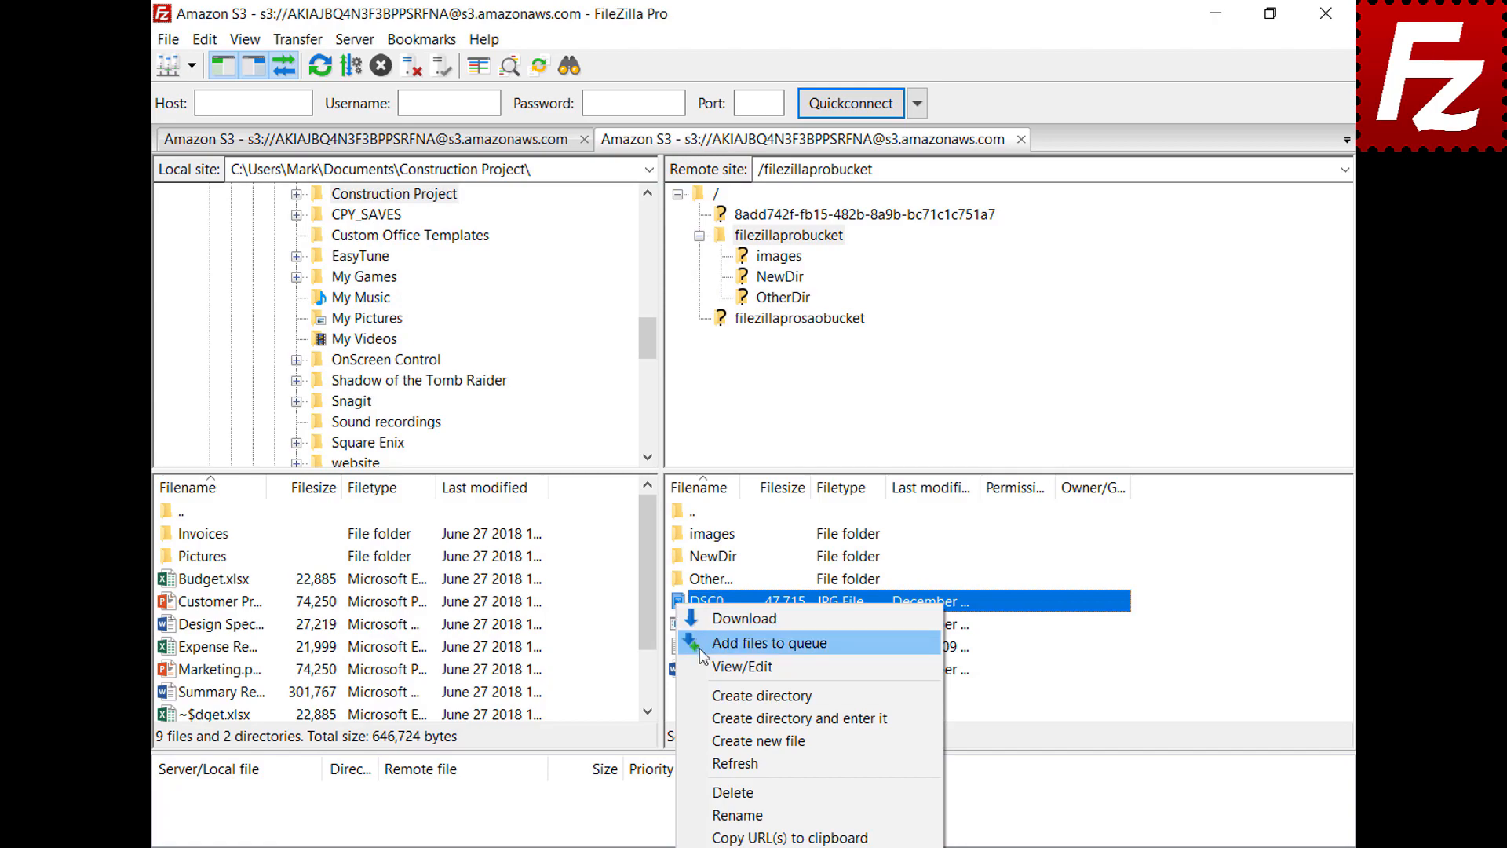
click(704, 666)
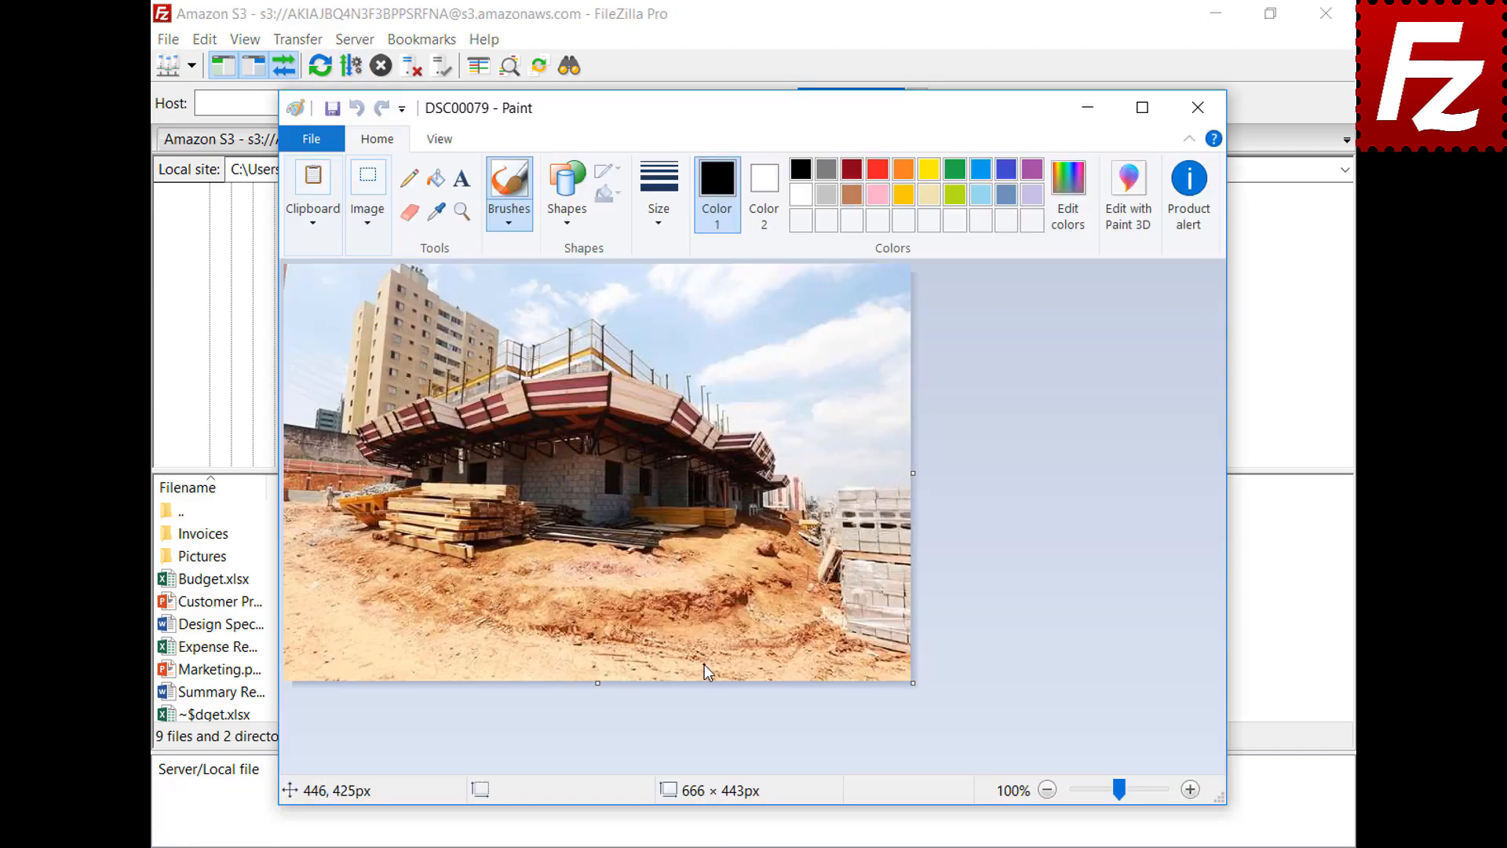
click(1198, 107)
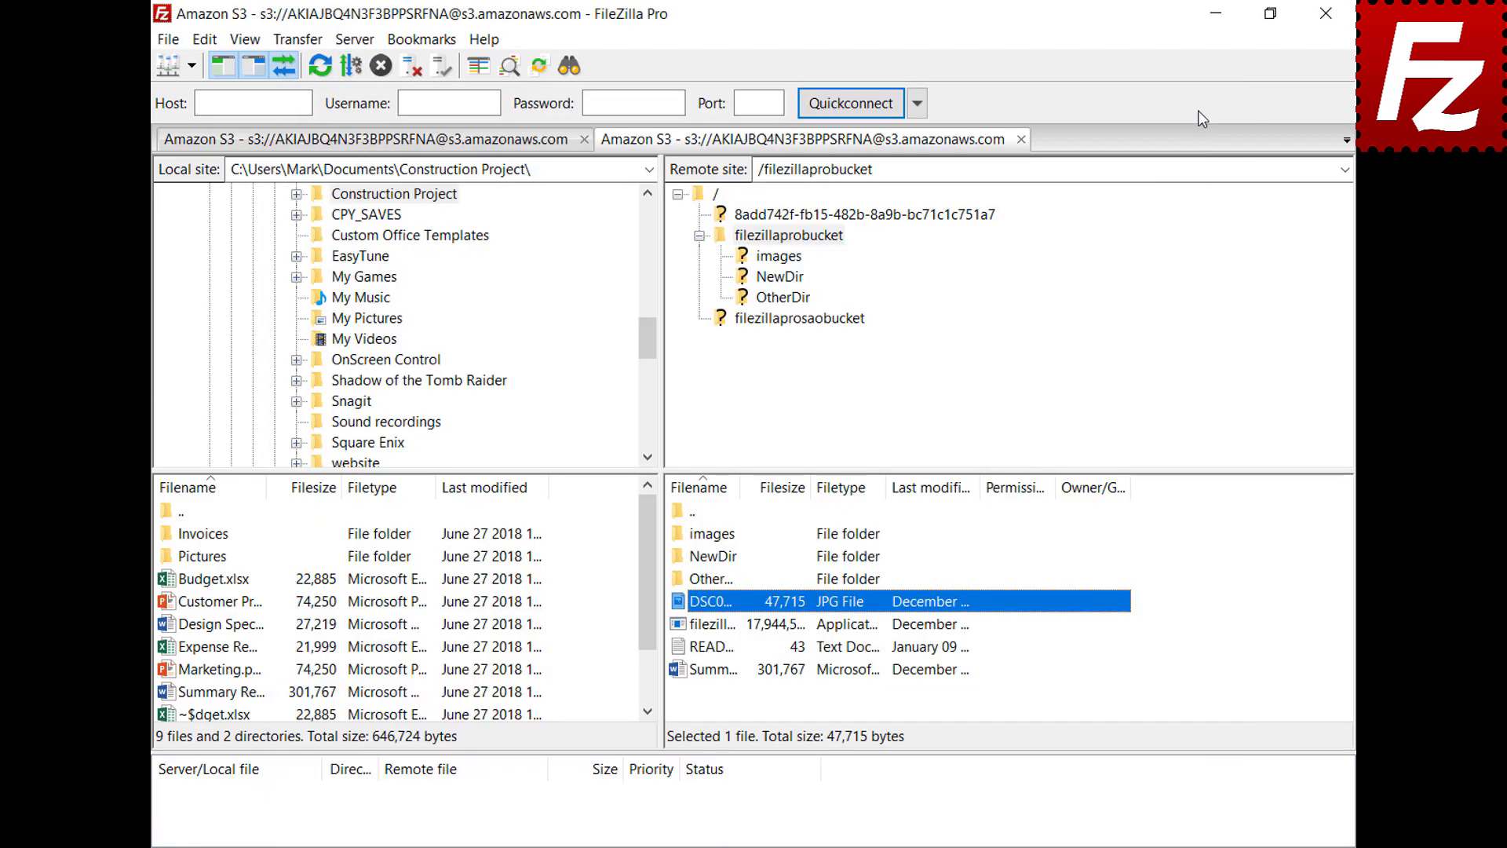
Step: Open the program settings and scroll the page list down to File editing
click(204, 40)
click(219, 115)
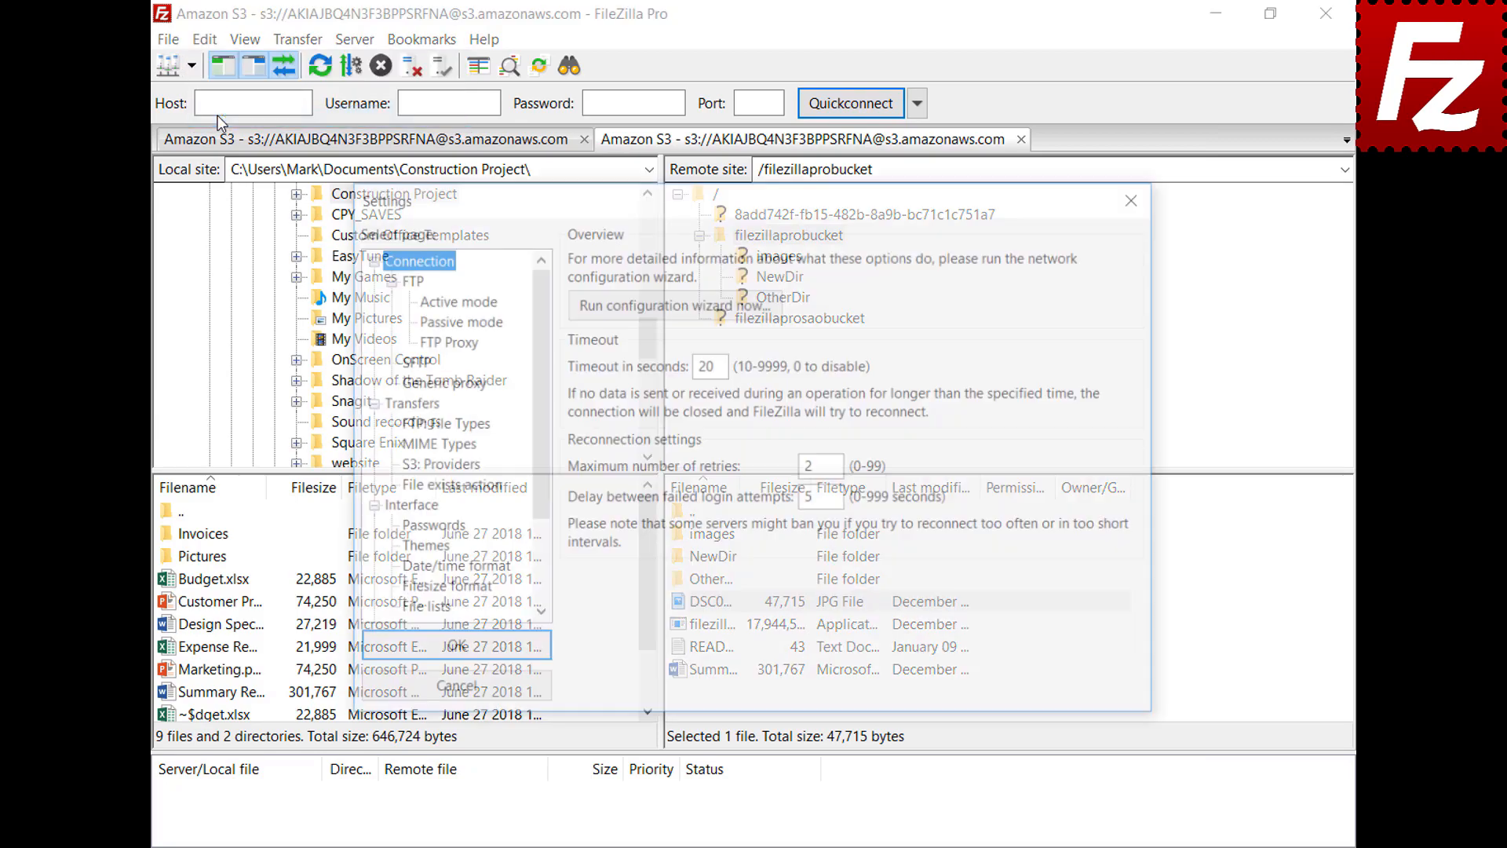
drag(540, 308, 547, 388)
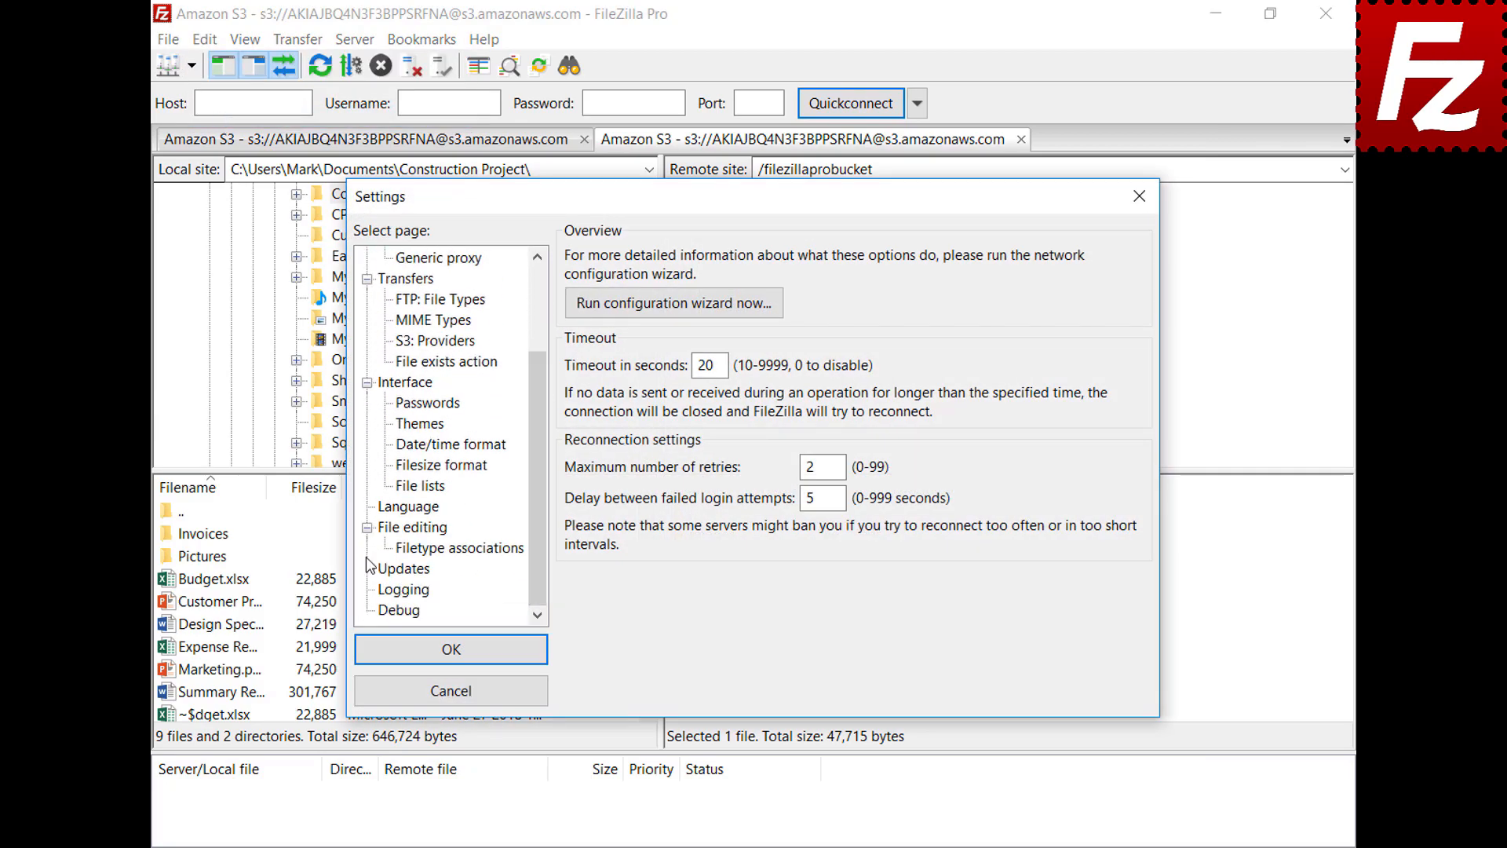
click(388, 533)
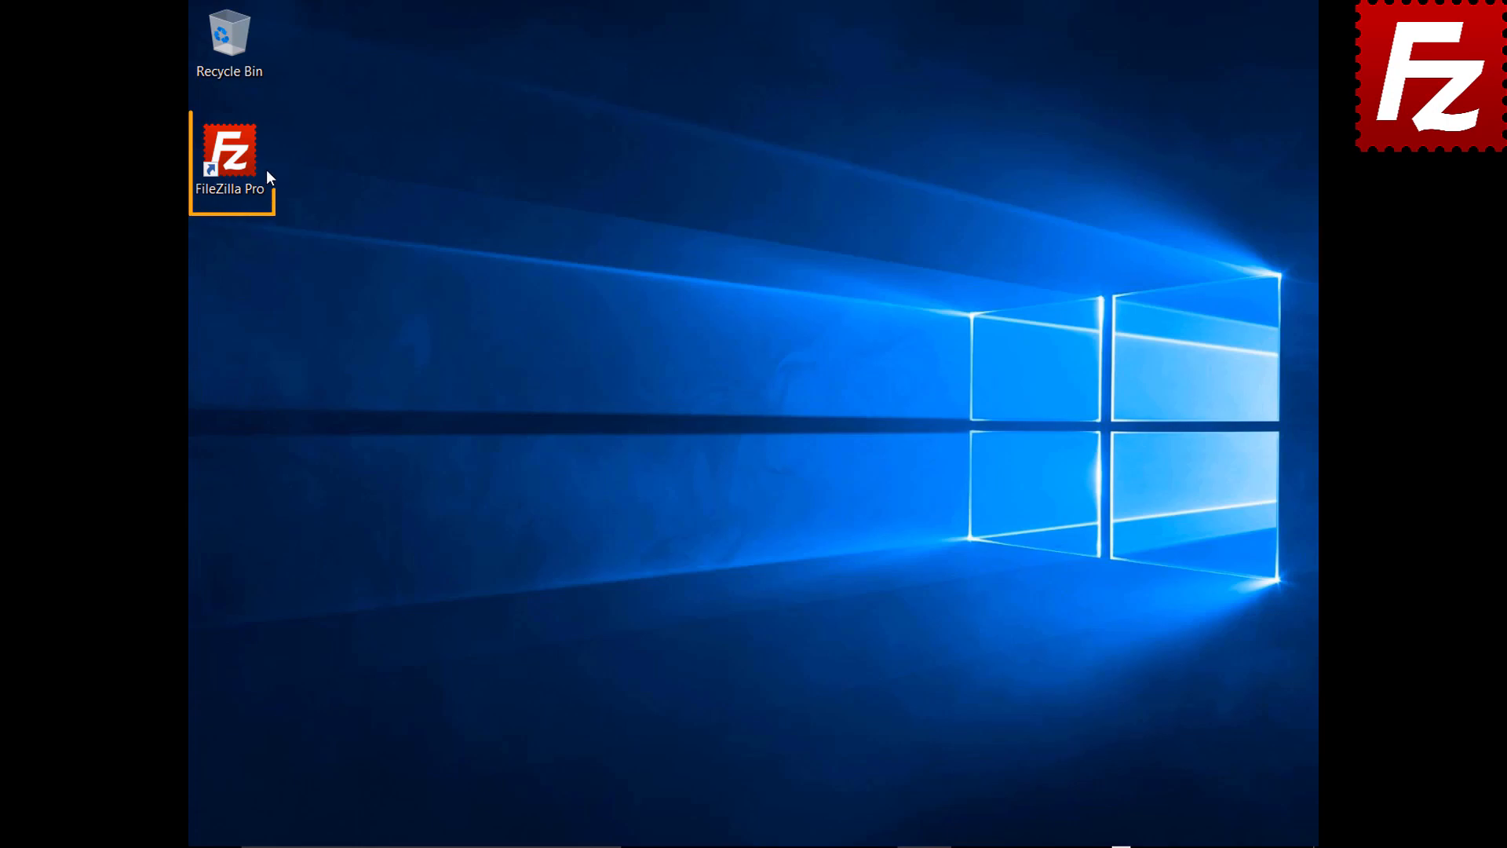
Step: Launch FileZilla Pro and connect to the saved FTP site
double_click(239, 163)
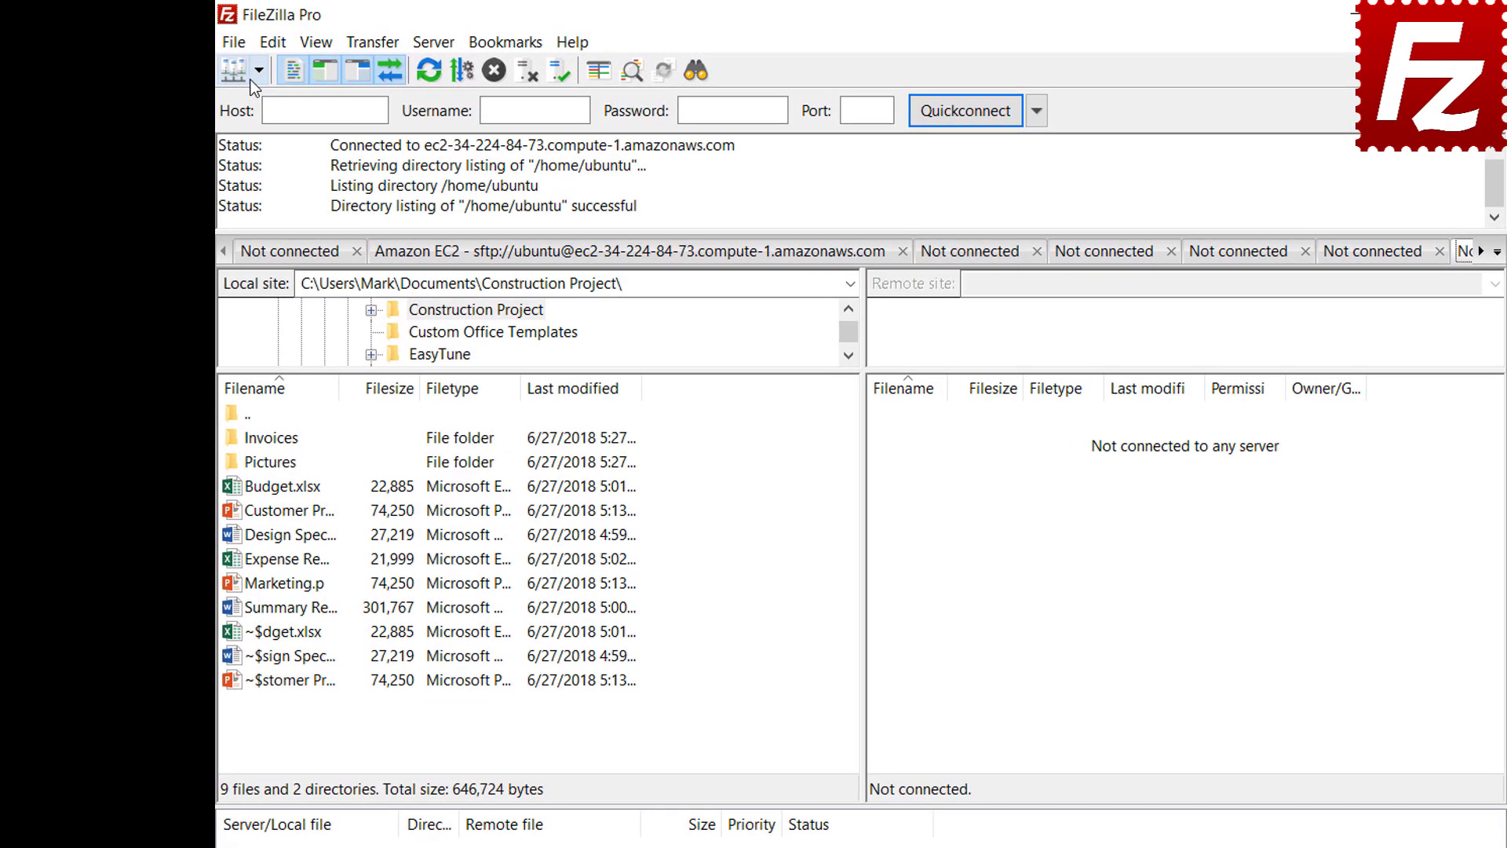
click(226, 62)
click(265, 100)
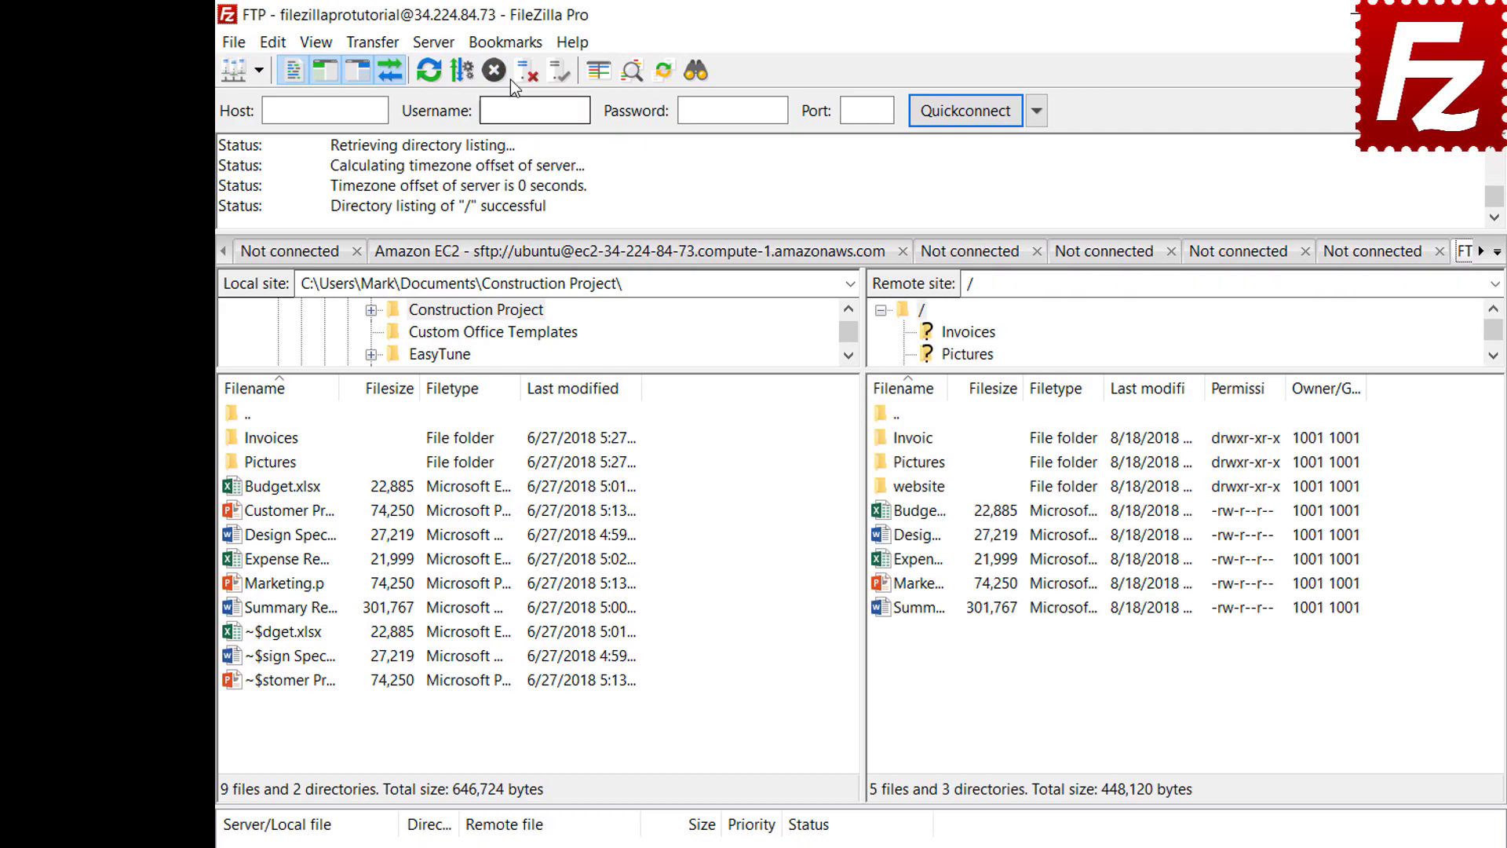
Step: Start a new site-specific bookmark named FTP-Pictures
click(511, 50)
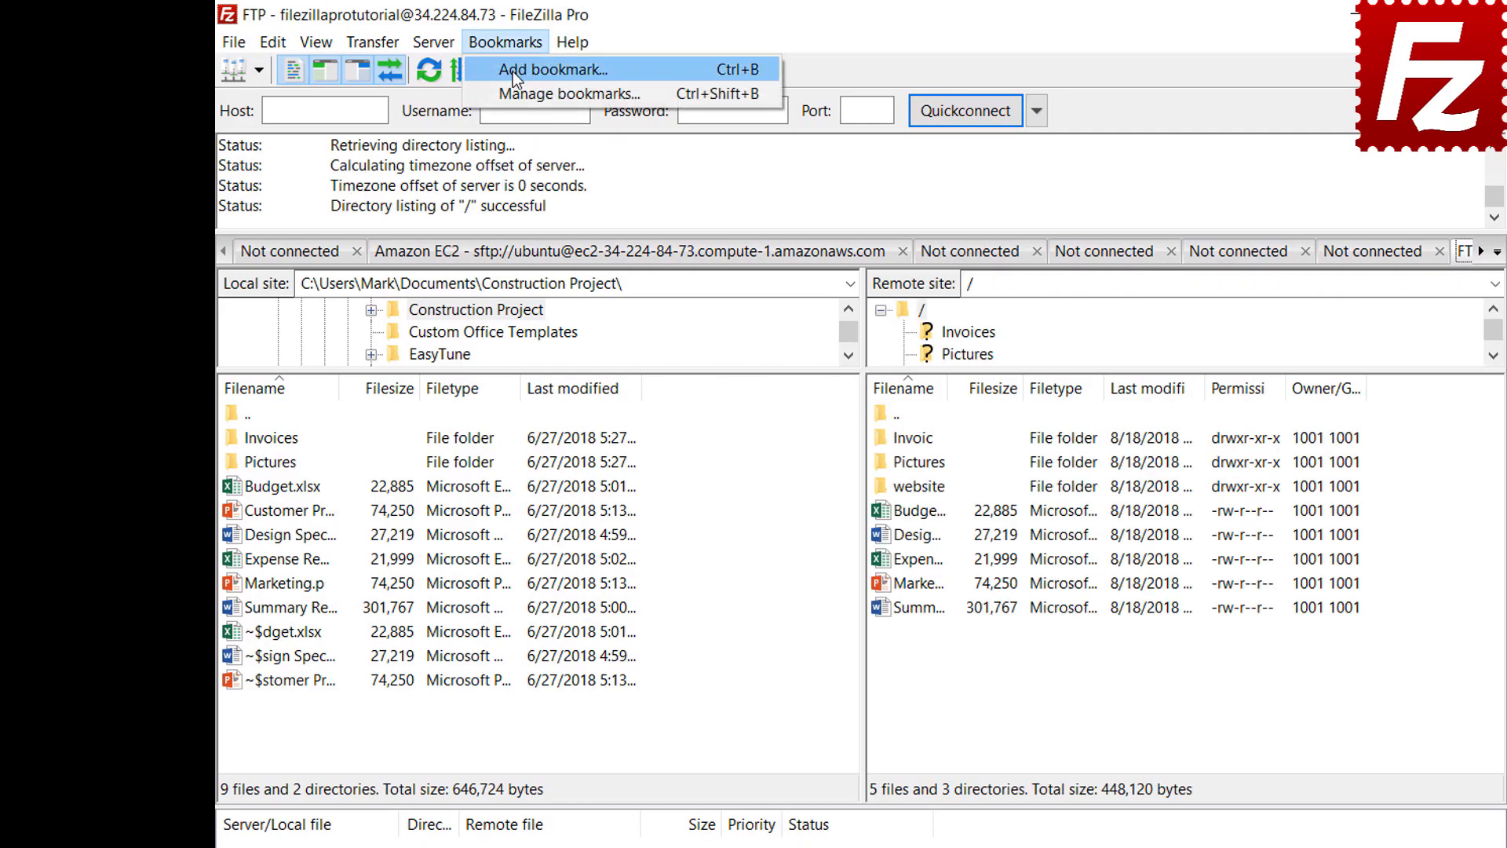
click(511, 72)
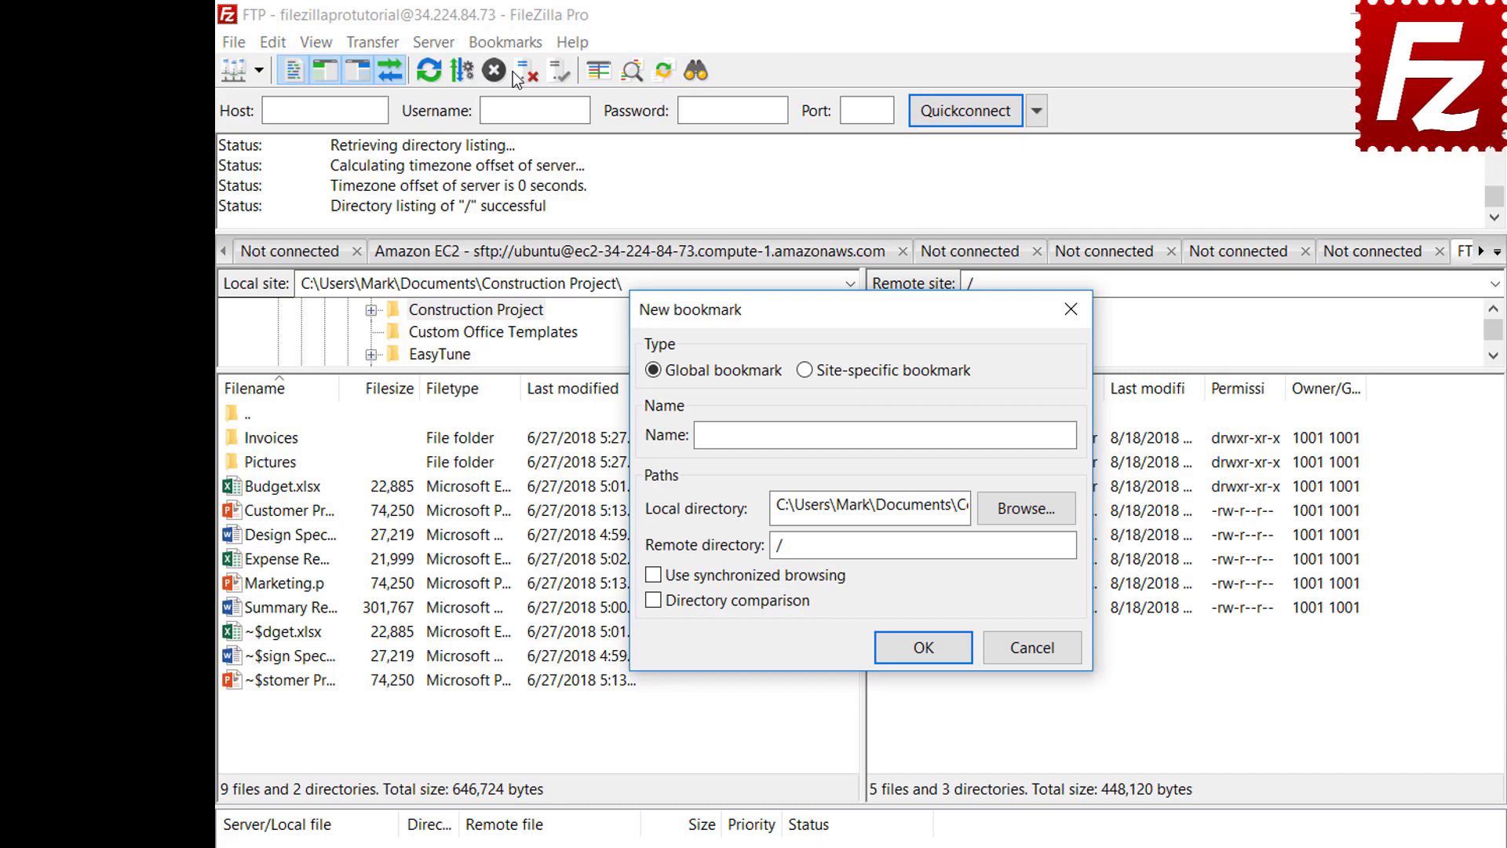
click(805, 371)
click(997, 433)
text(FTP-Pic)
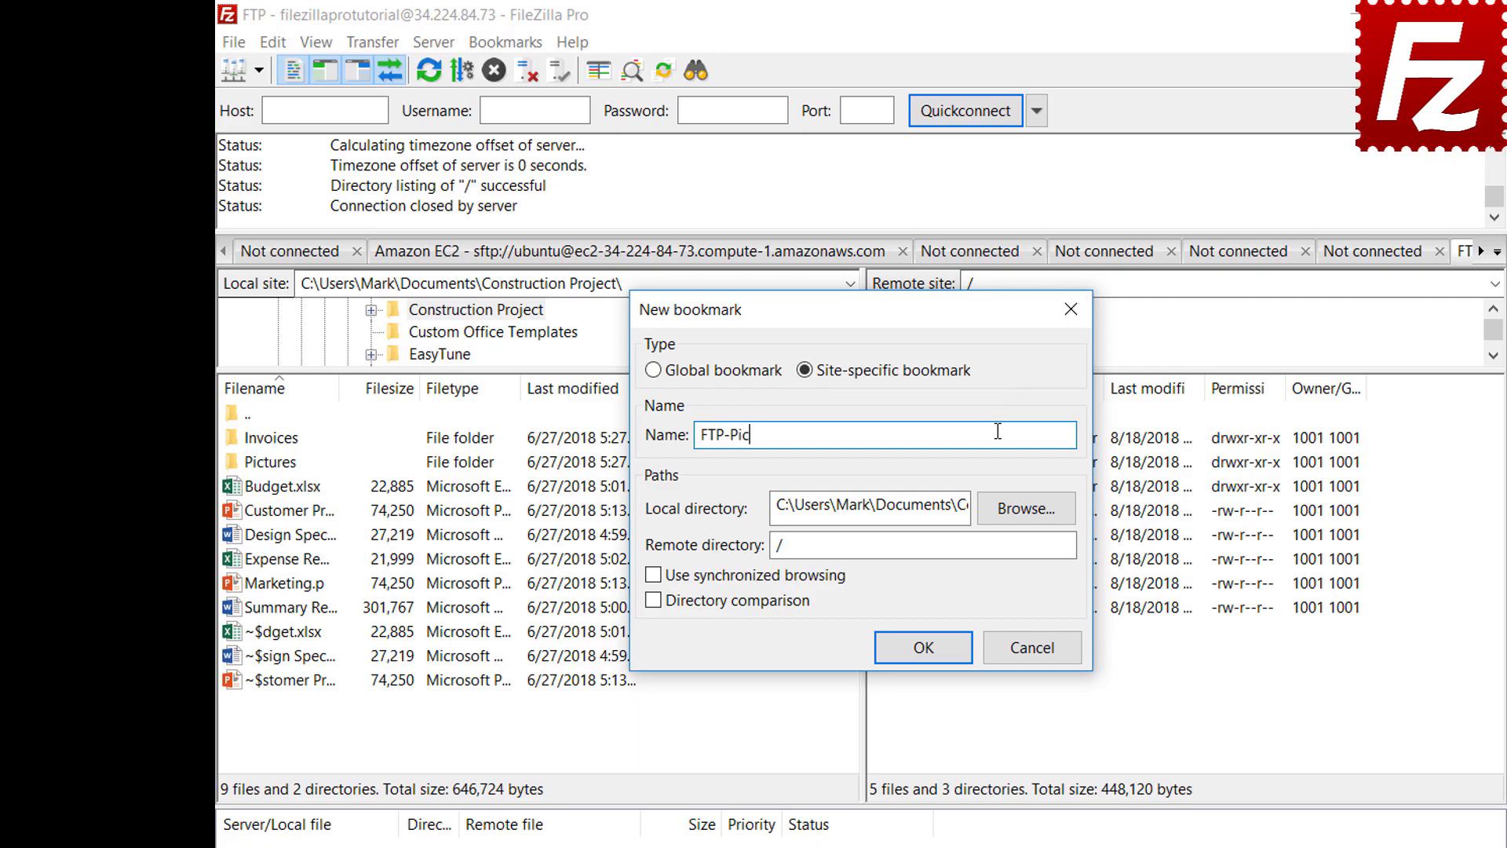
text(tures)
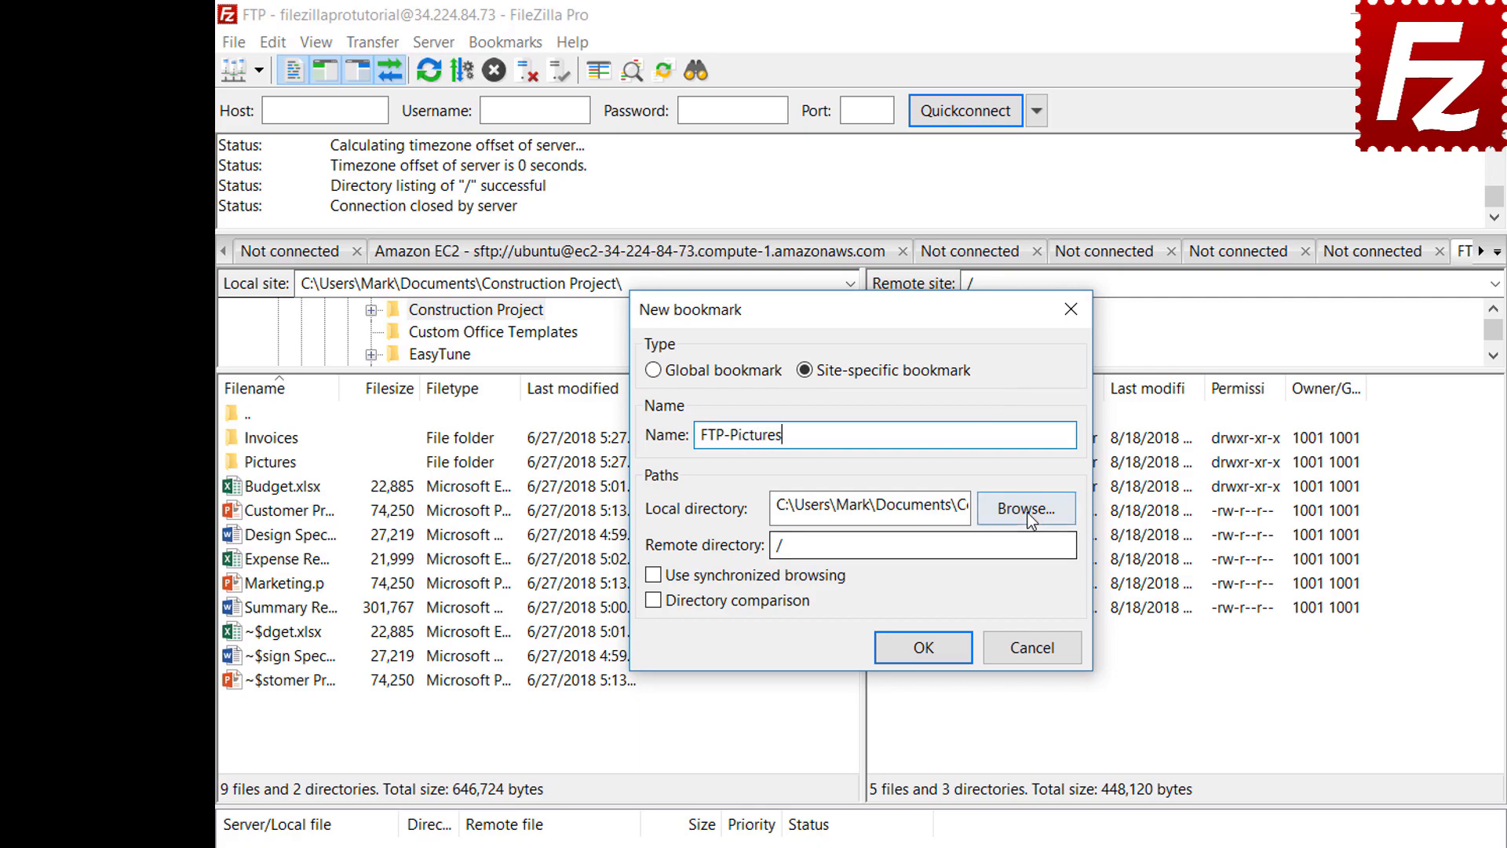
Step: Point the bookmark to the local Pictures folder and remote /Pictures, then save it
click(1027, 510)
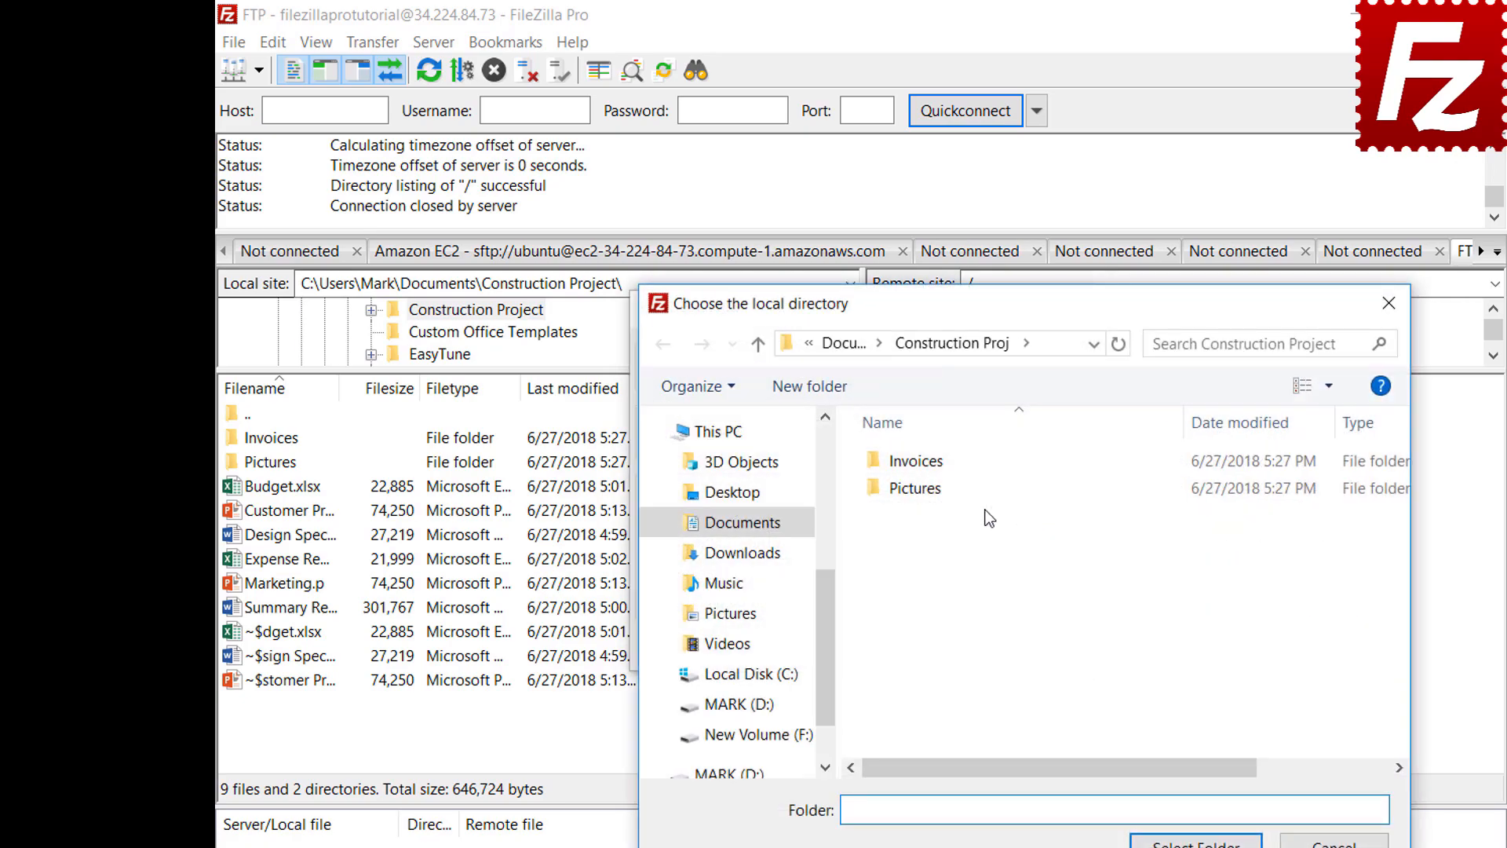
double_click(920, 493)
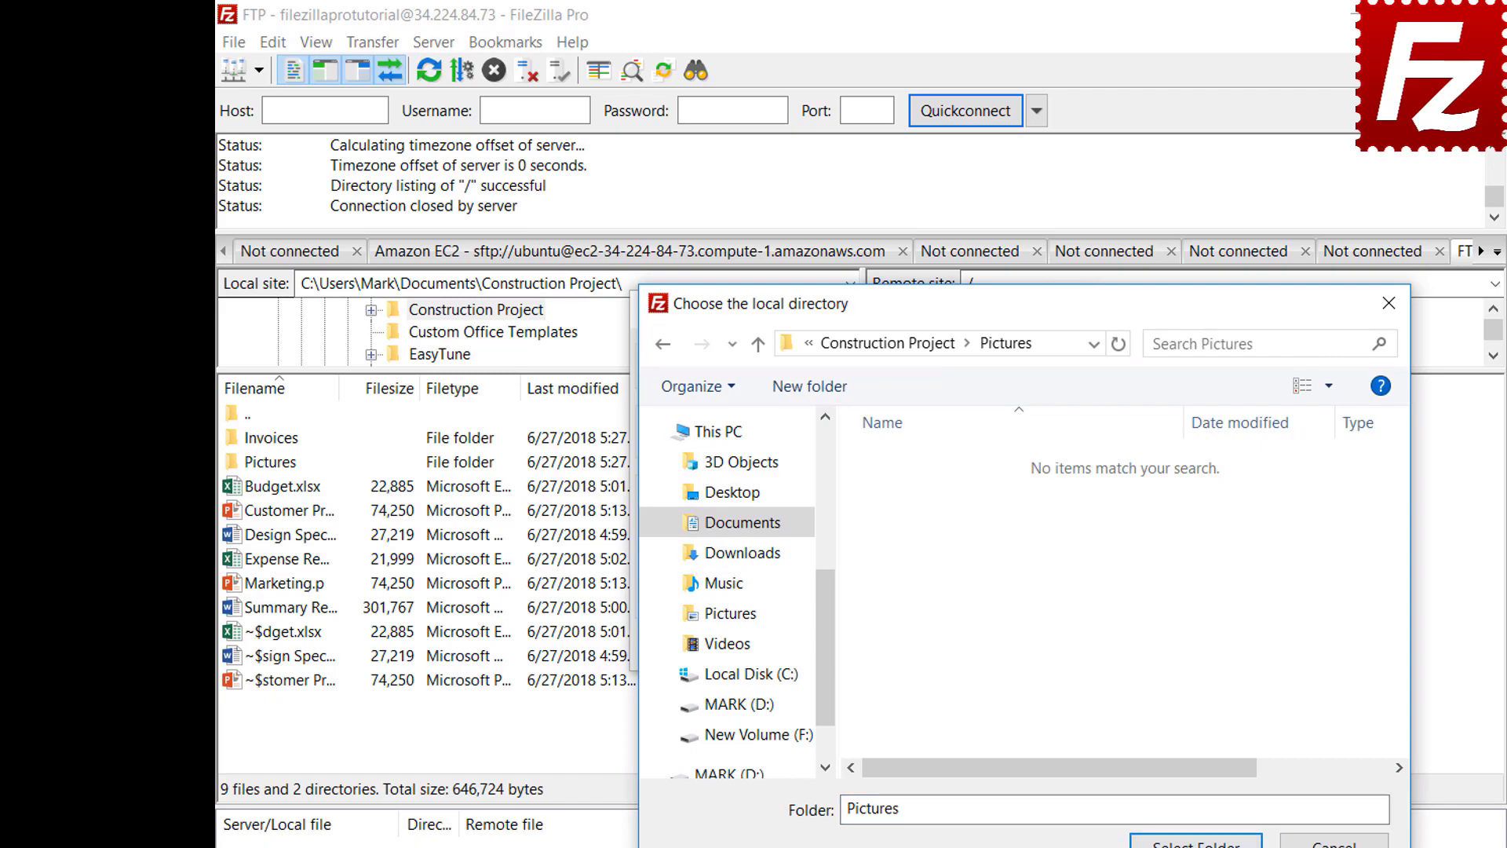
click(1195, 842)
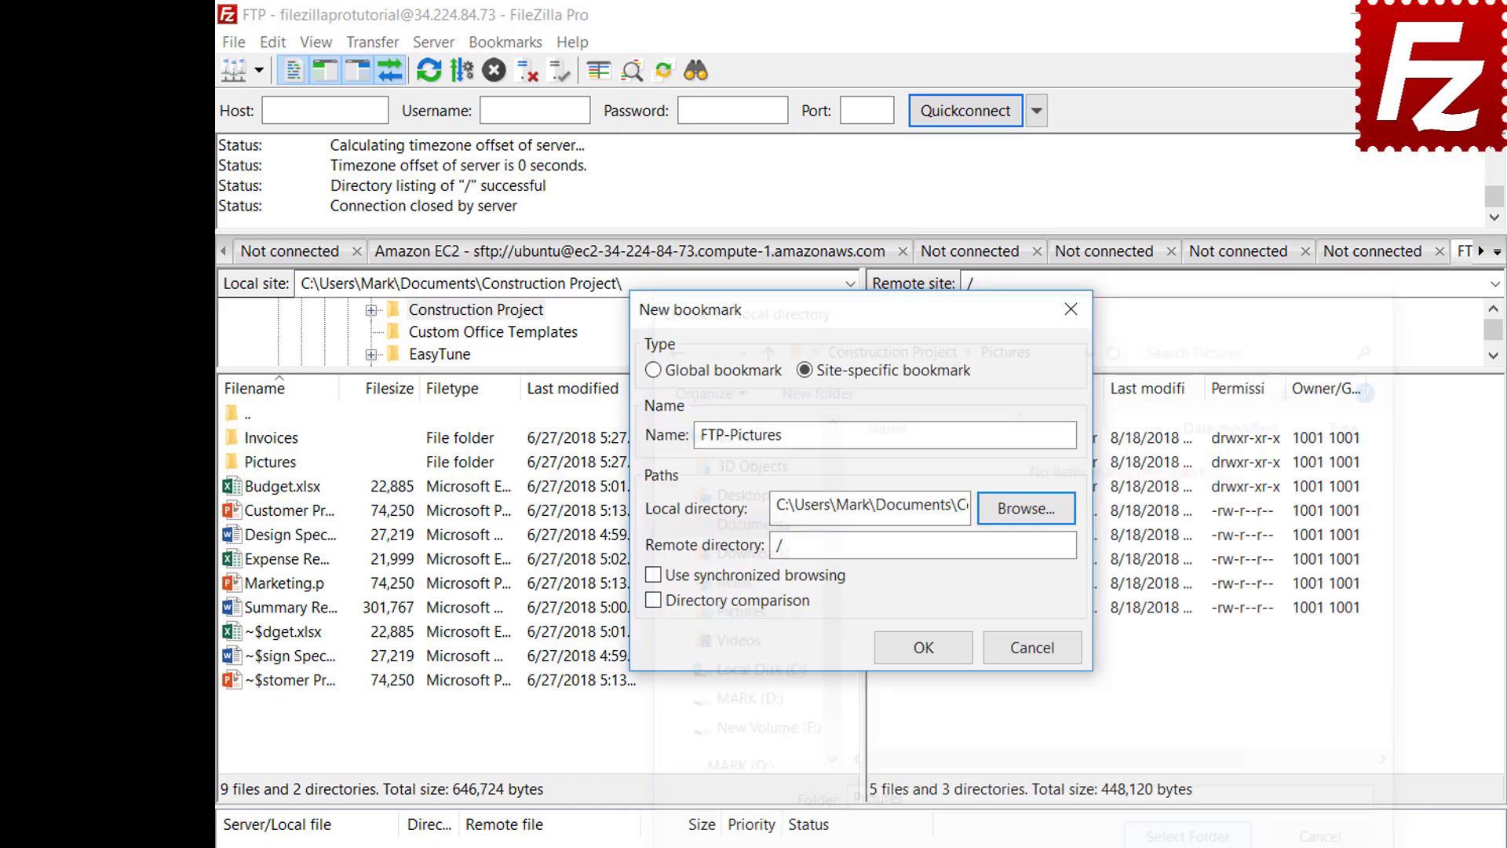
click(1030, 553)
text(Pictures)
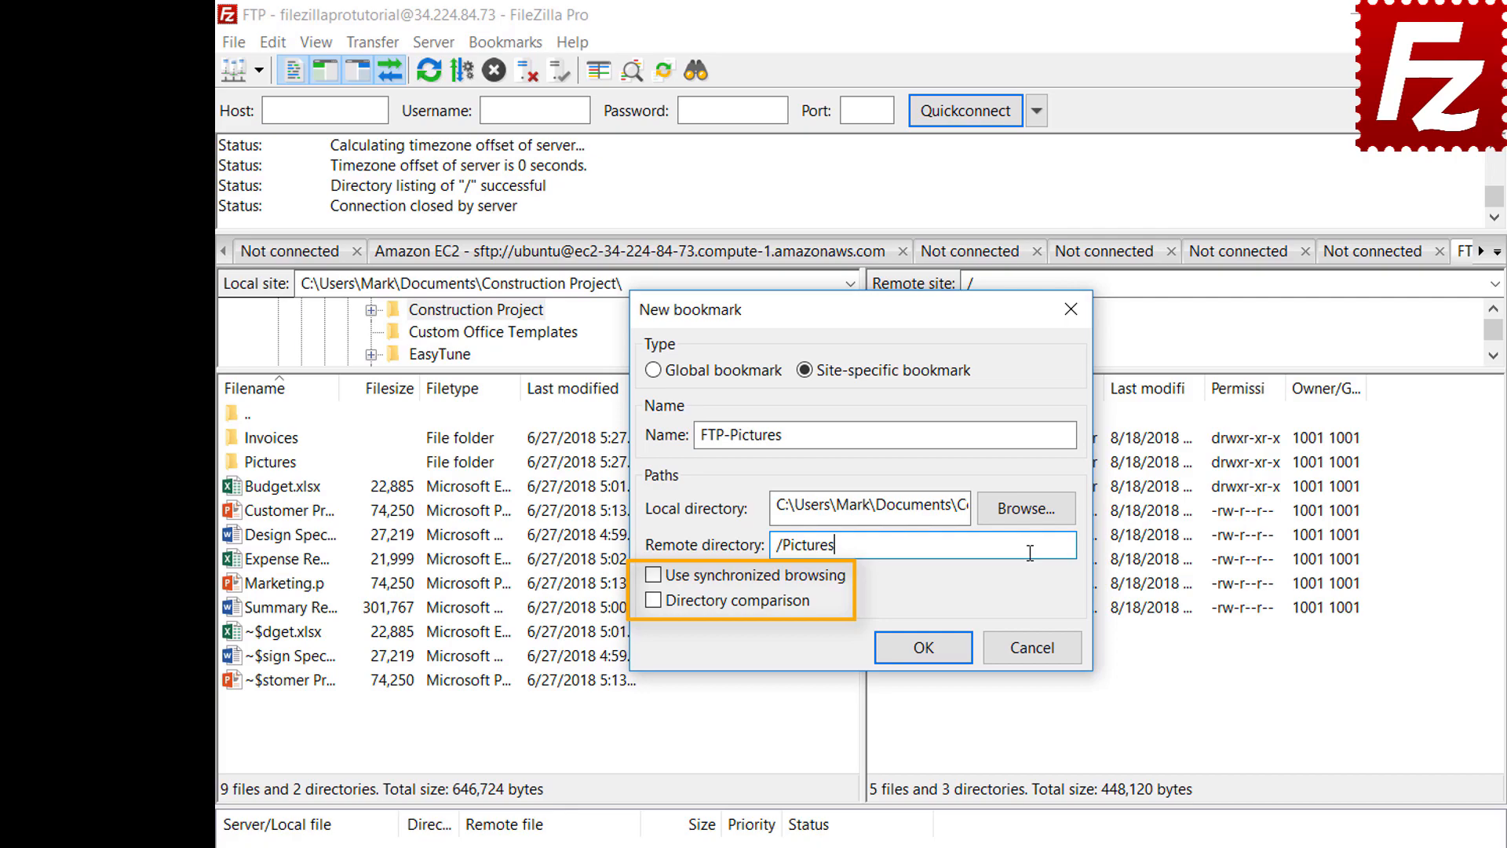
click(936, 657)
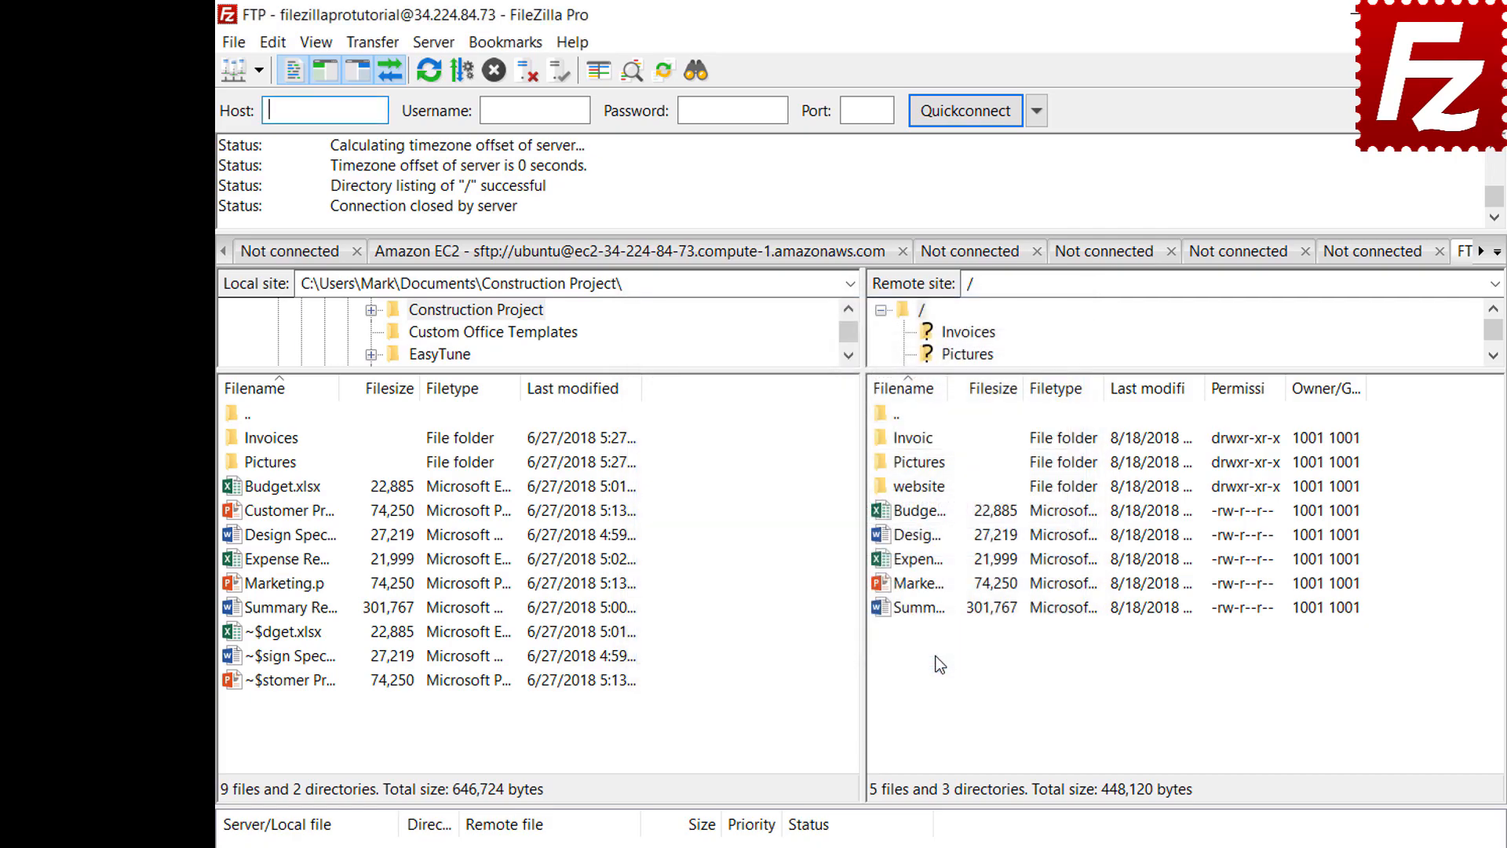
Step: Jump to the FTP-Pictures bookmark folders, then disconnect from the server
click(507, 43)
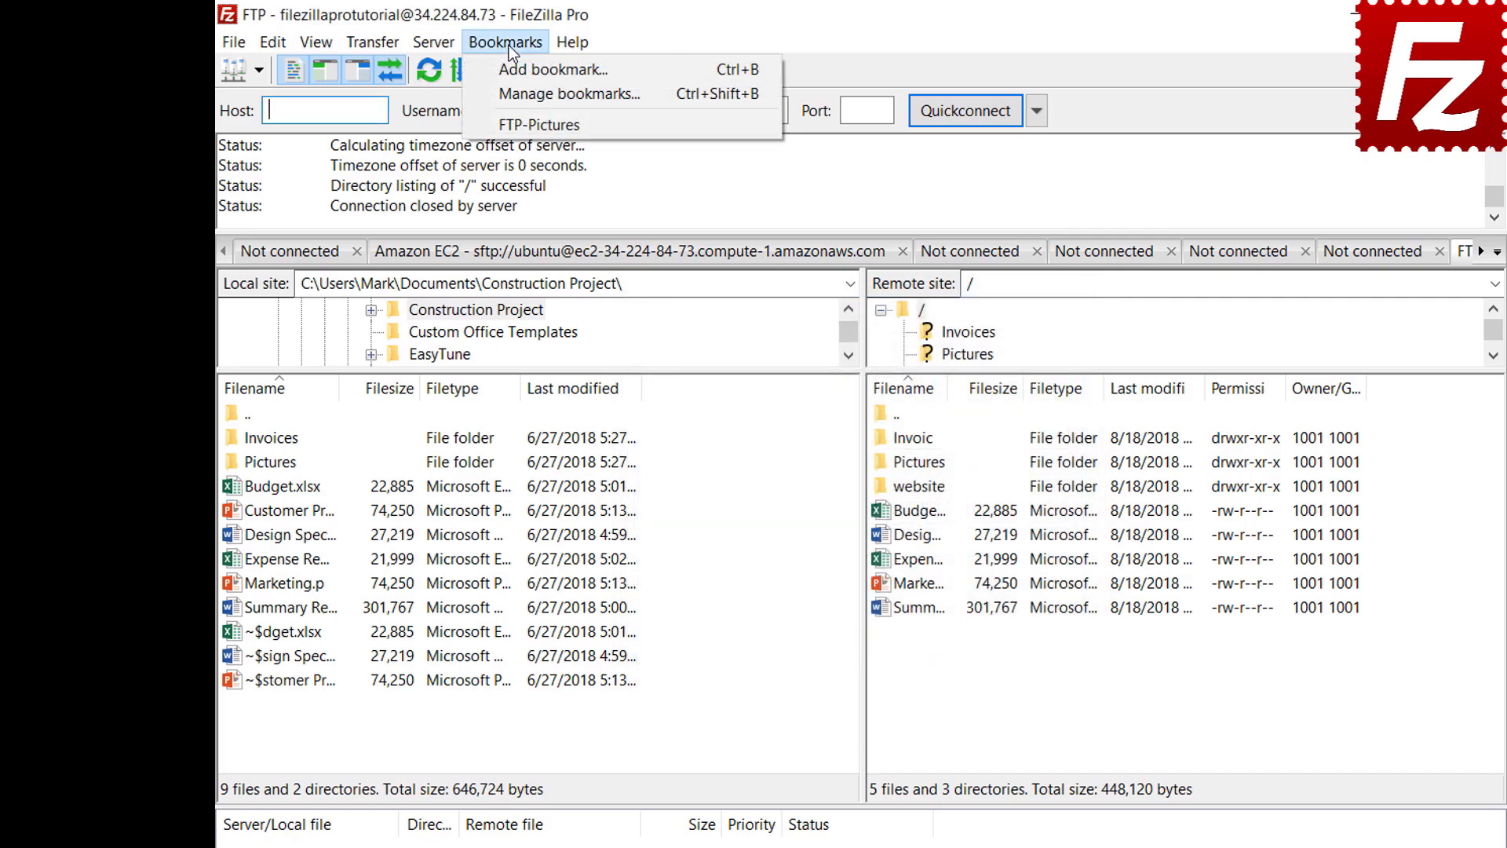
click(509, 125)
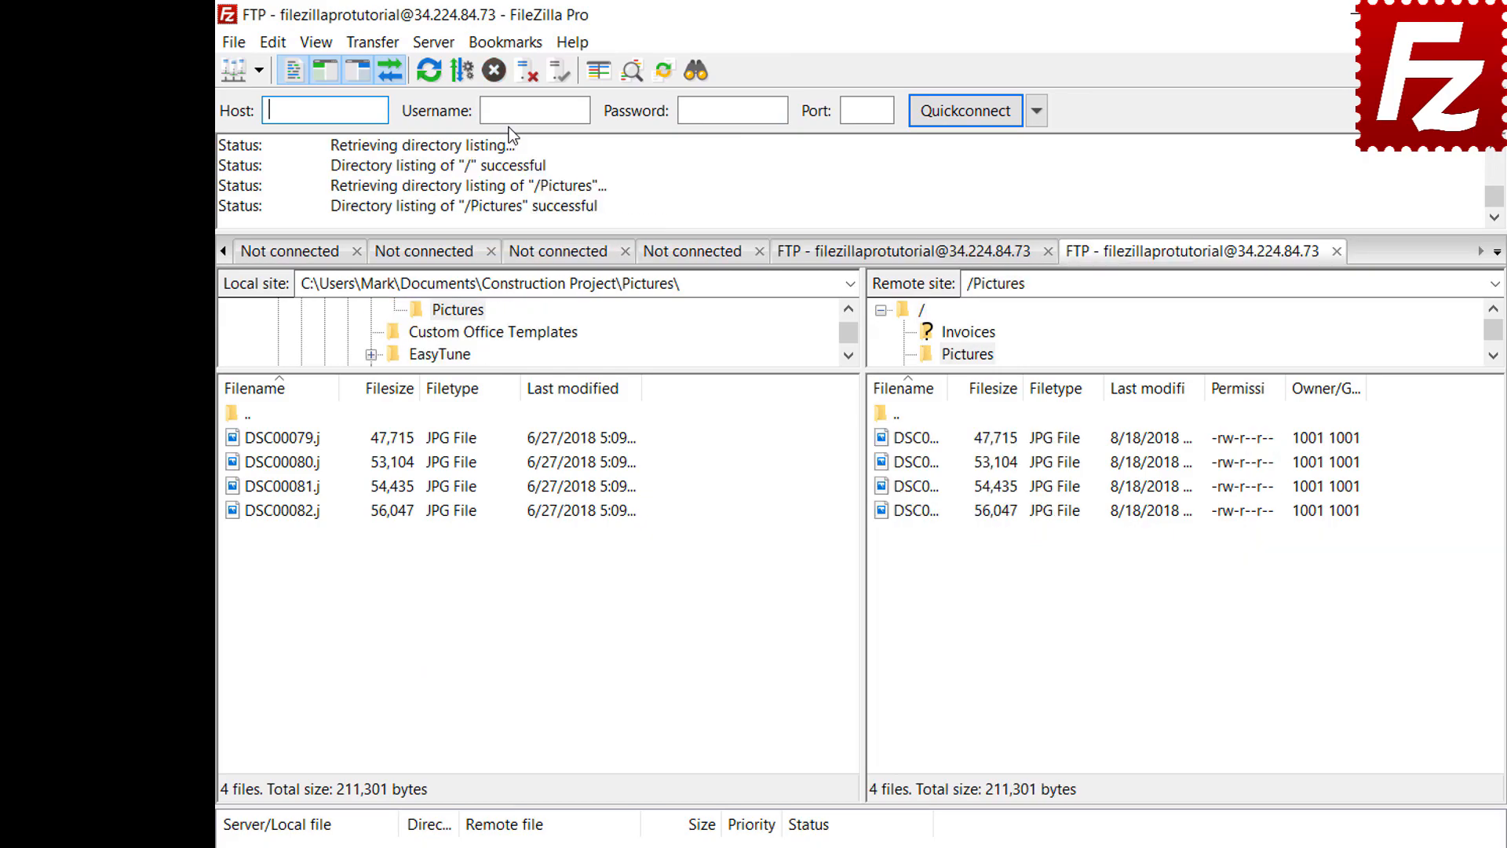
click(525, 78)
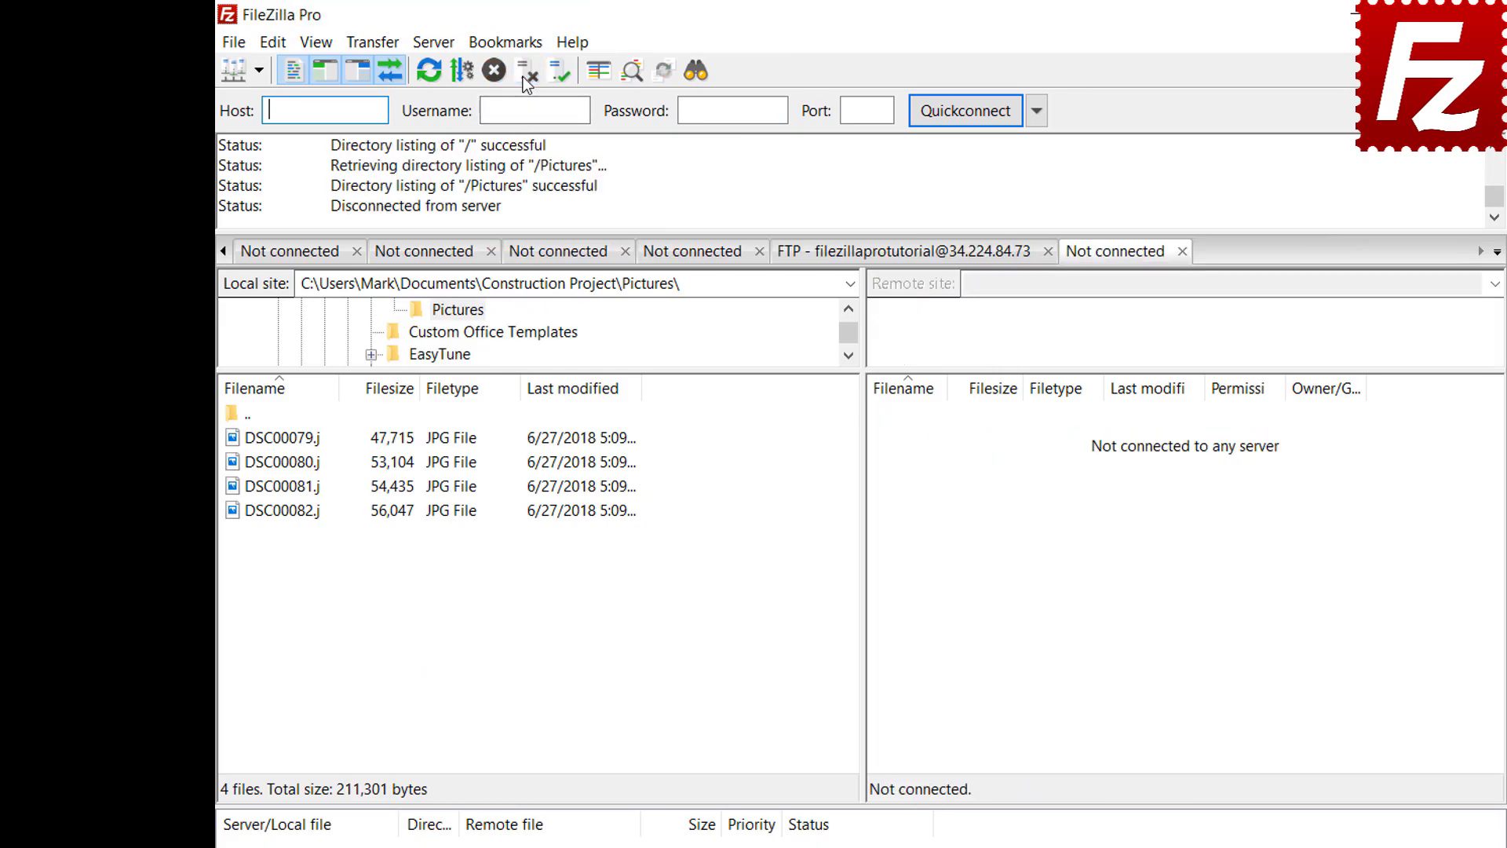
Step: Reconnect through Site Manager's FTP-Pictures bookmark and open the bookmark manager
click(234, 44)
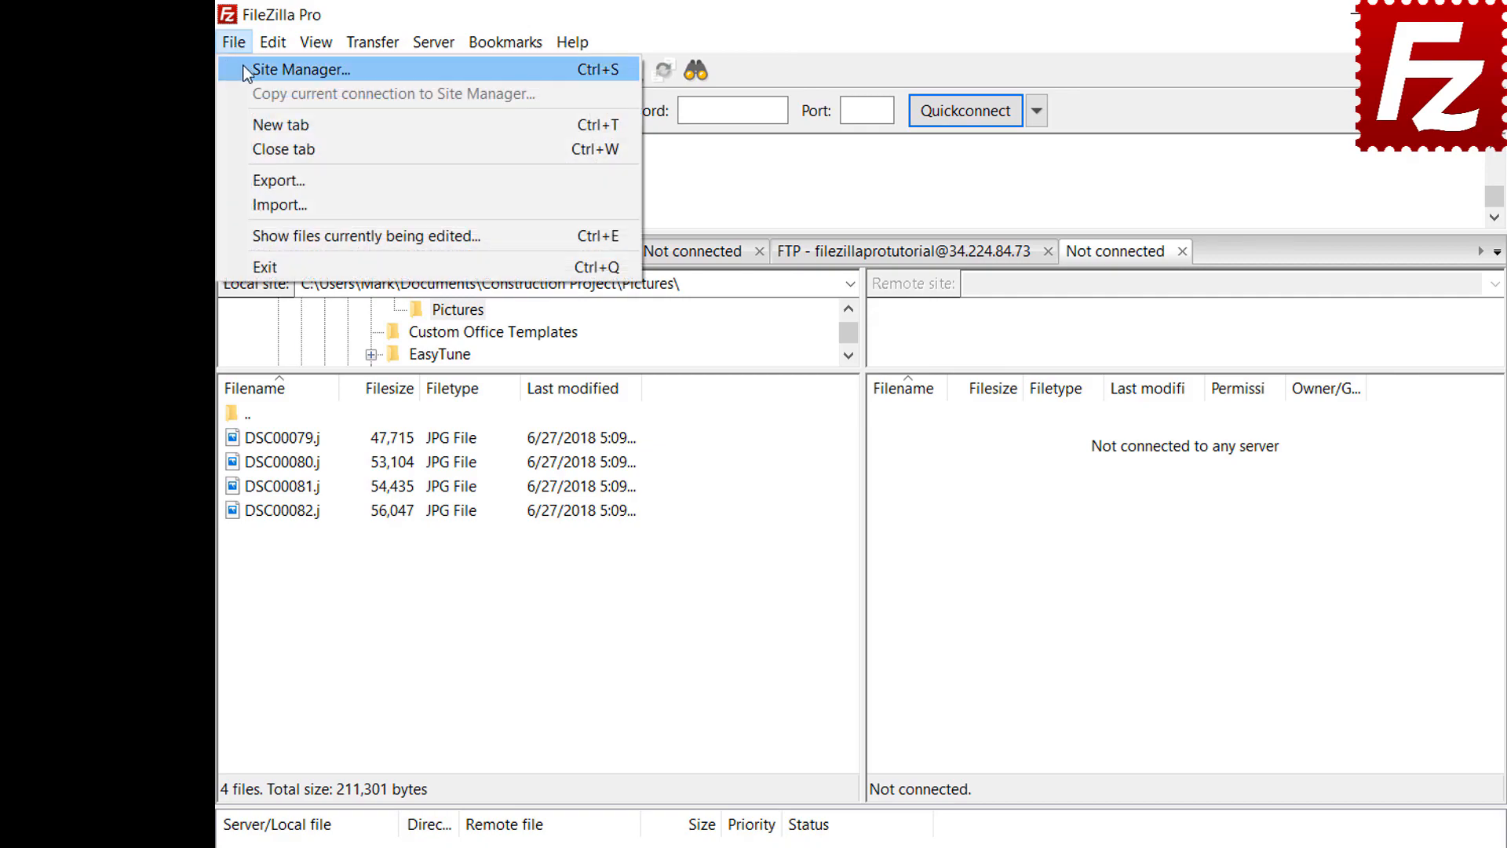
click(248, 74)
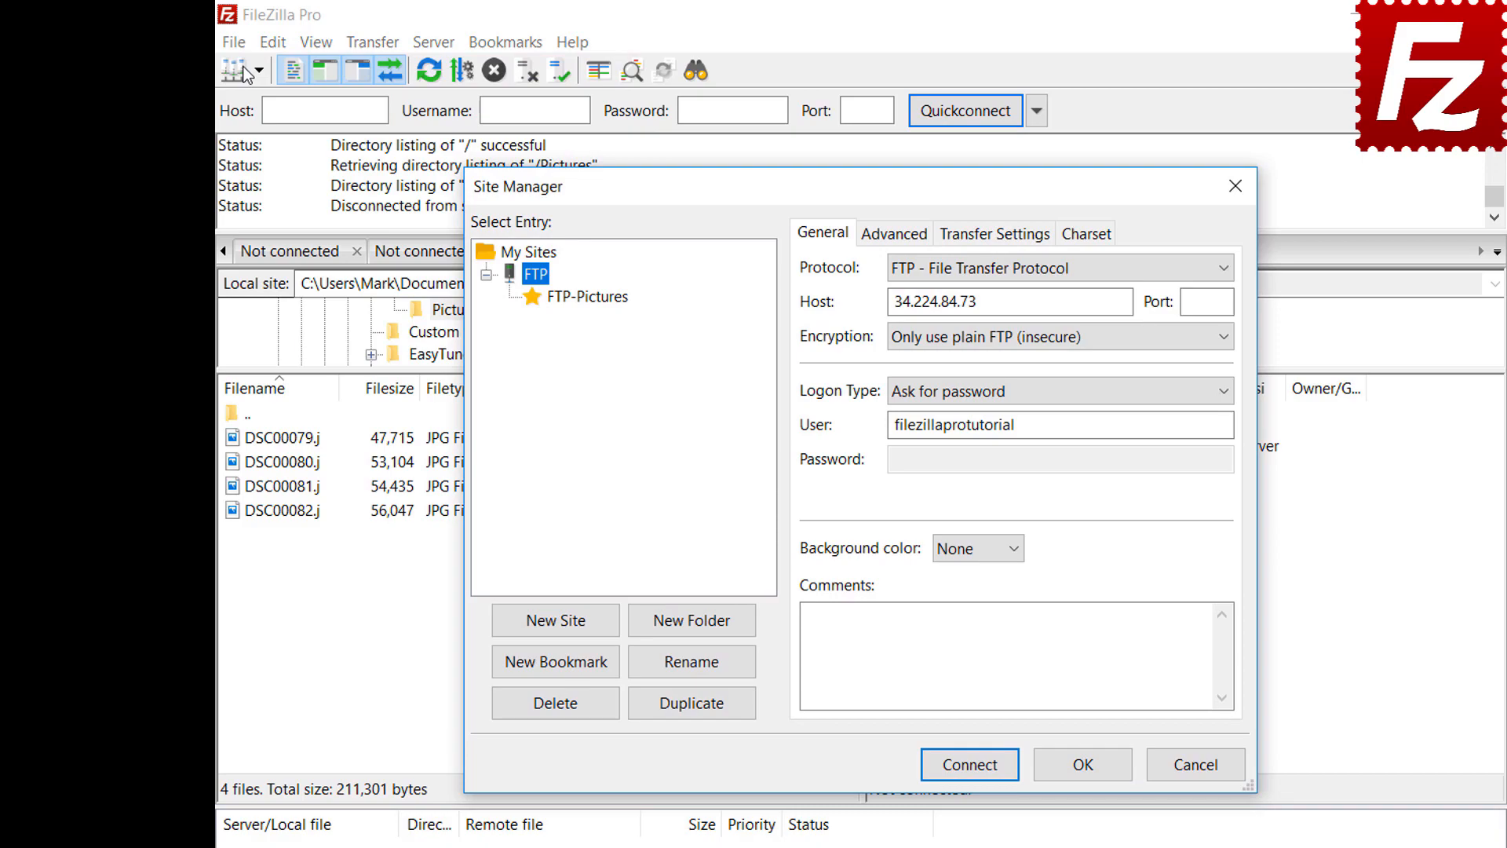
click(590, 302)
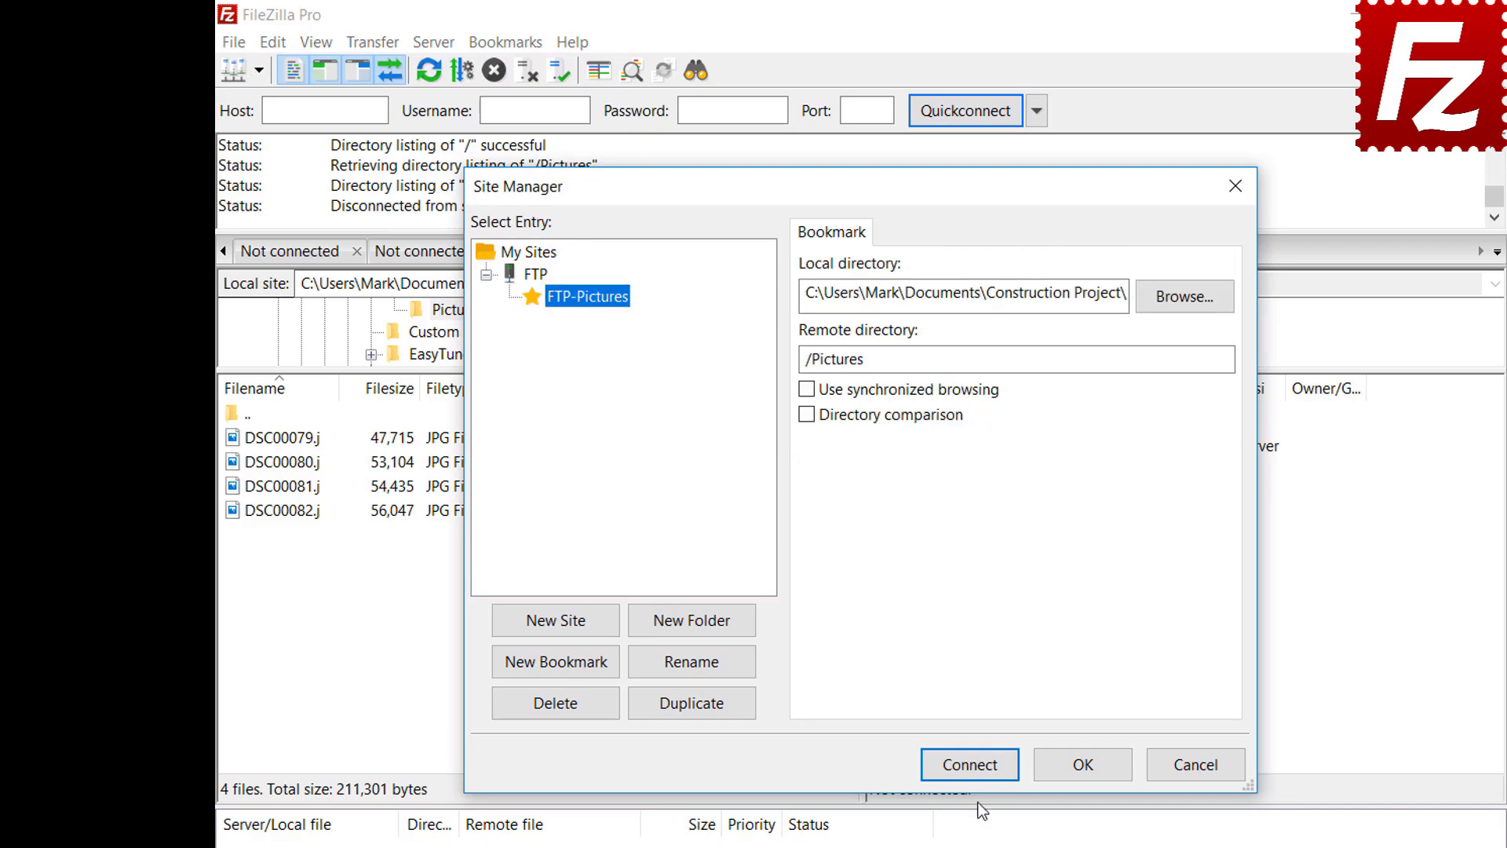
click(982, 769)
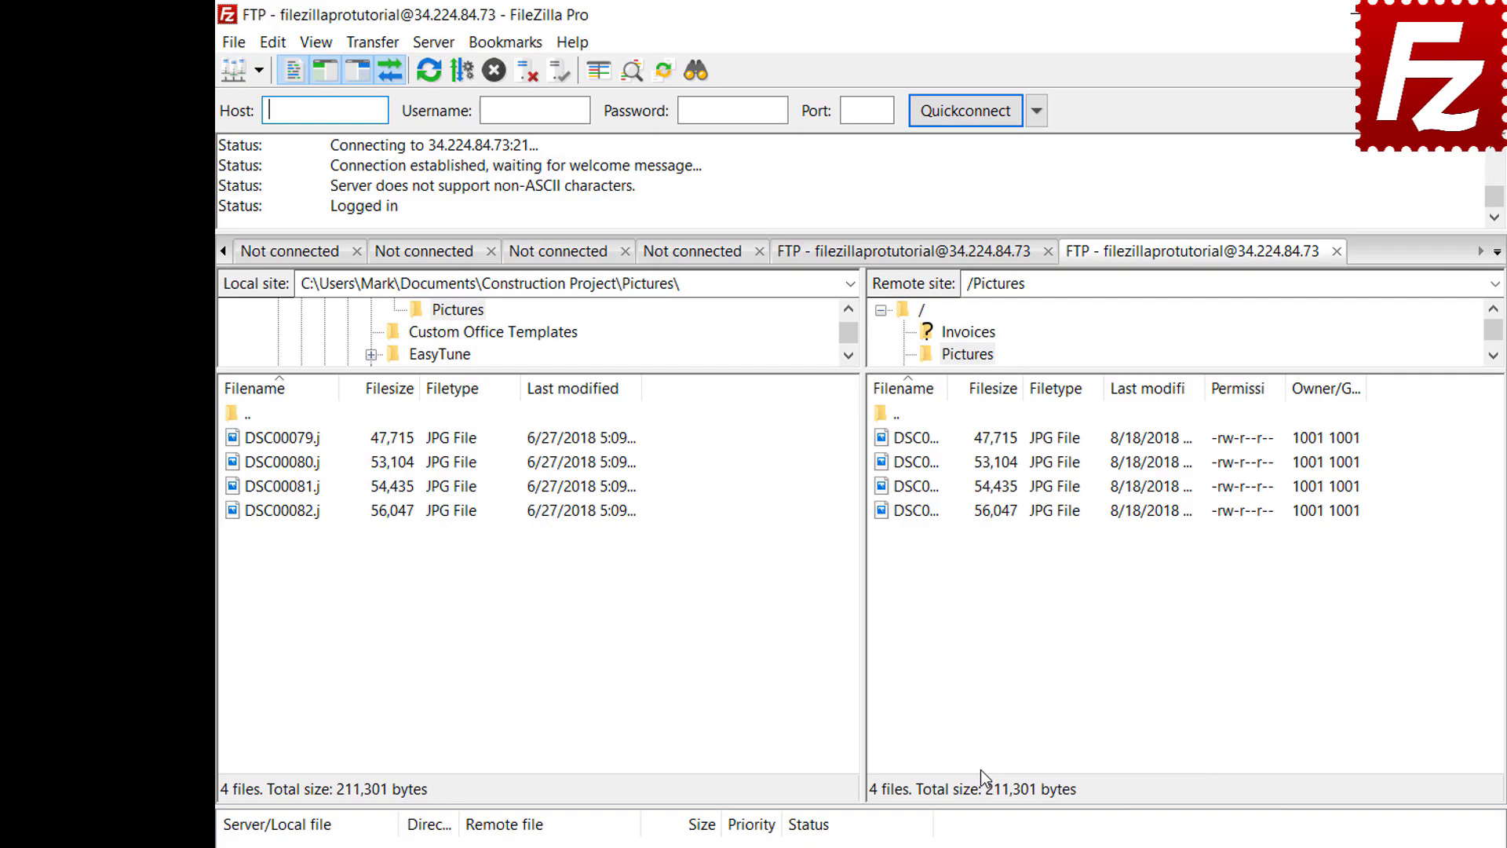
click(516, 46)
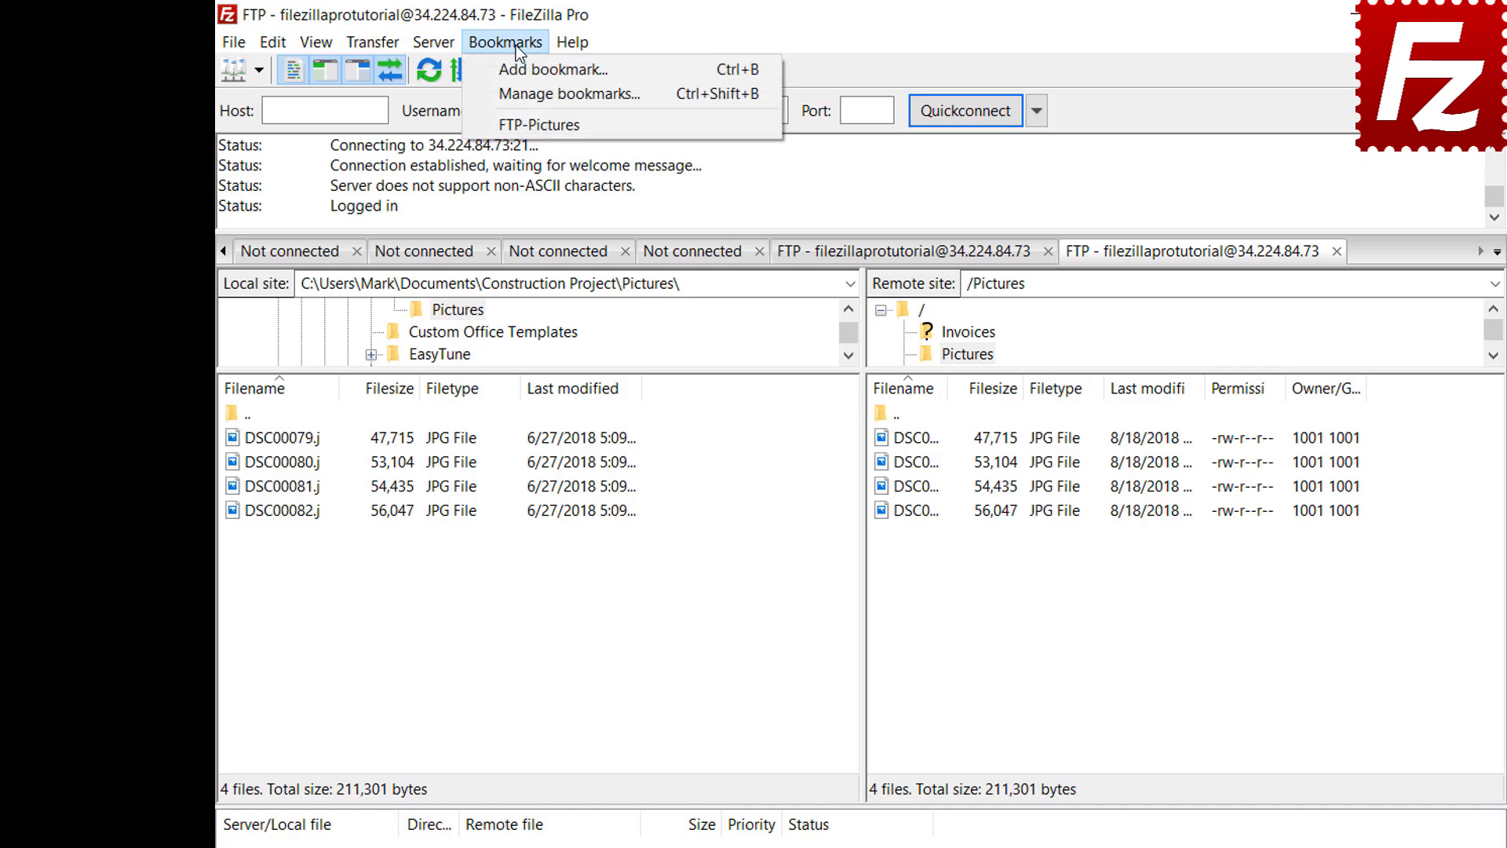
click(518, 84)
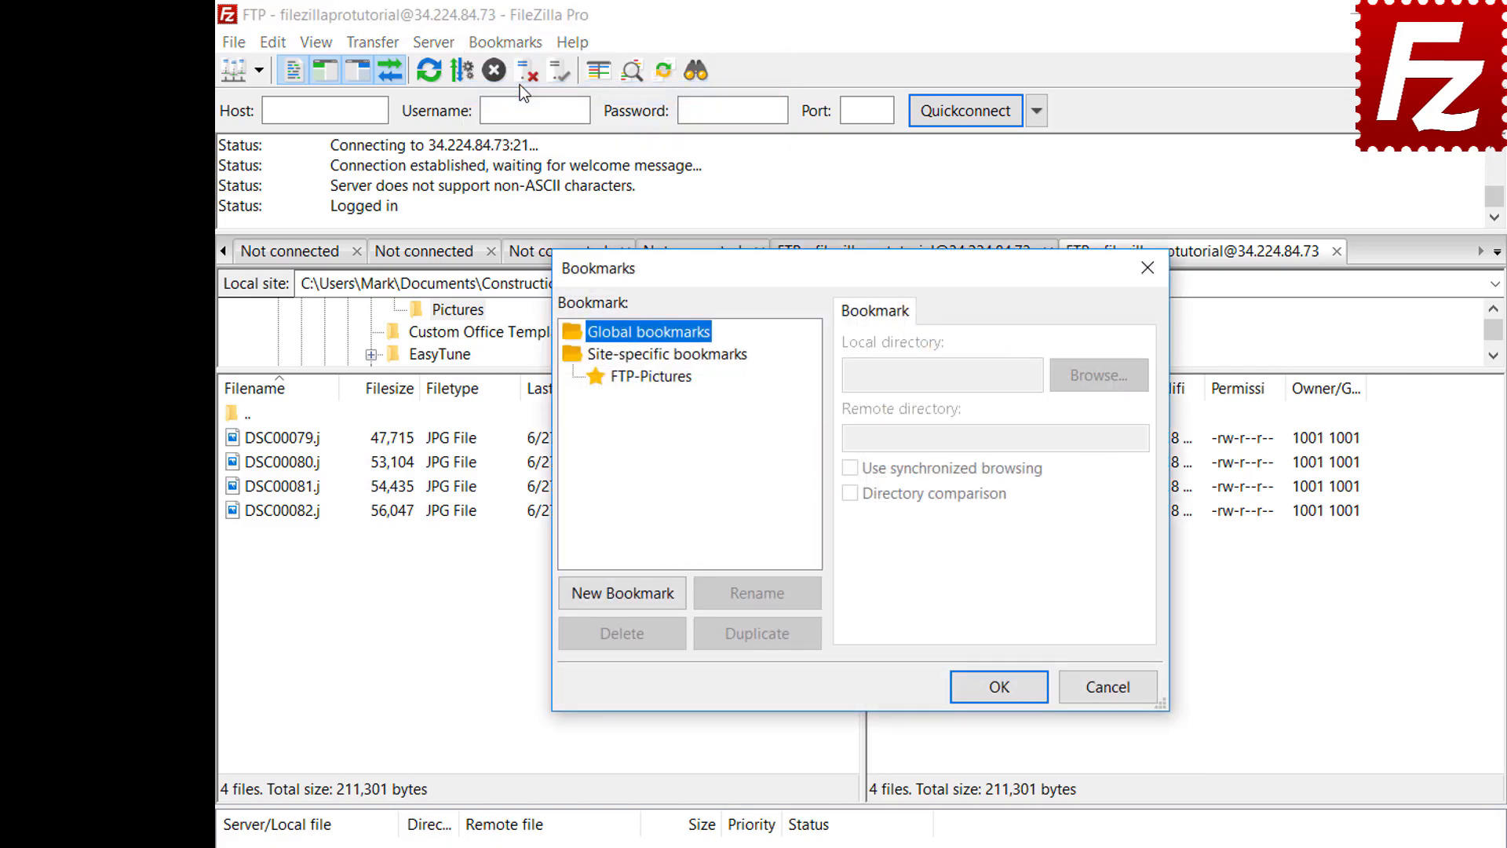
Step: Select the FTP-Pictures bookmark in the bookmark manager to inspect its details
click(658, 377)
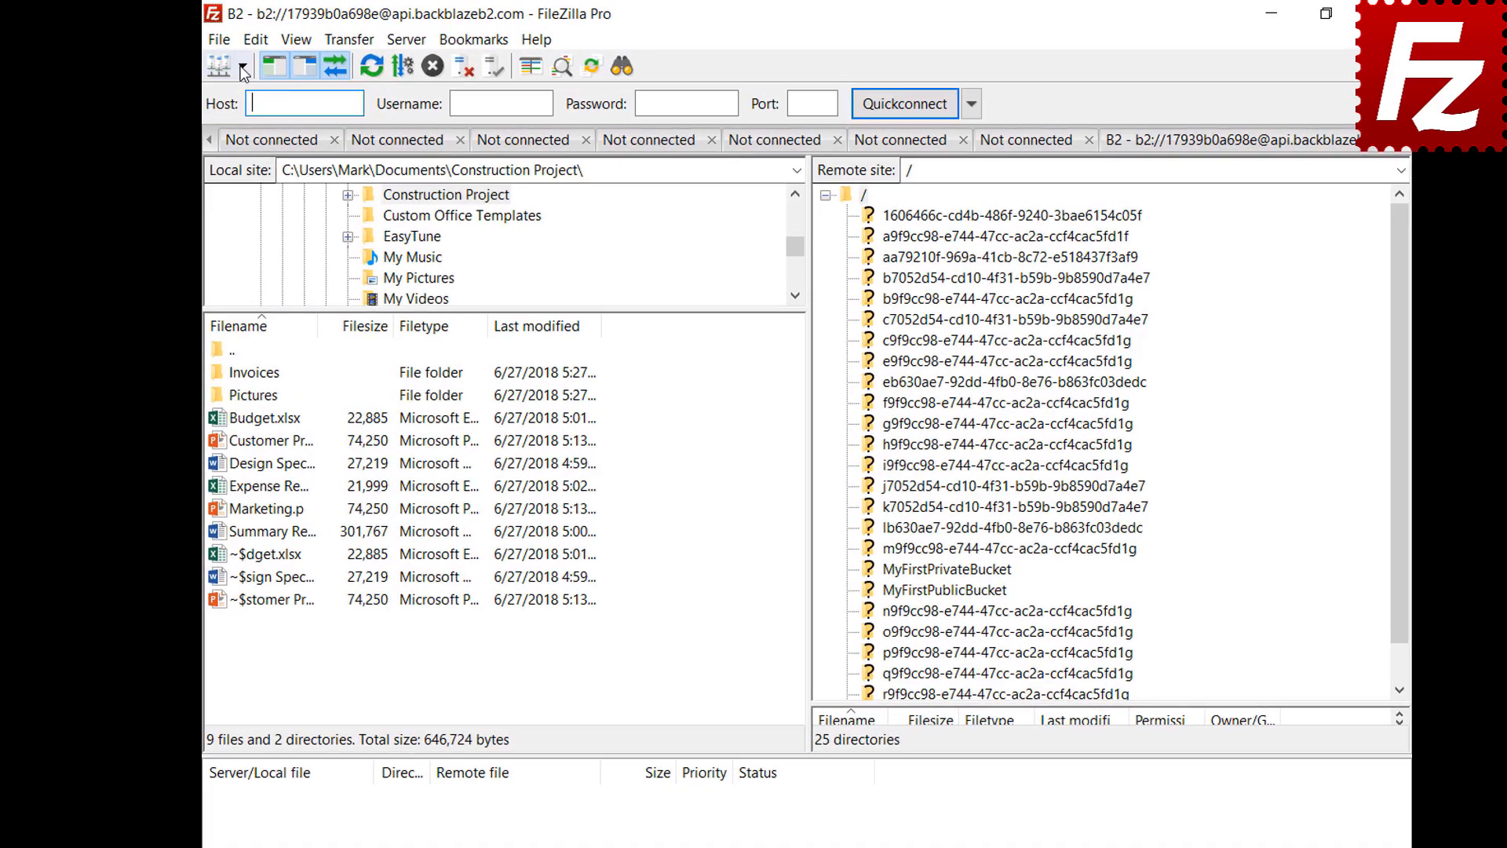
Step: Connect to the Amazon S3 site and go to the Interface settings page
click(246, 67)
click(267, 97)
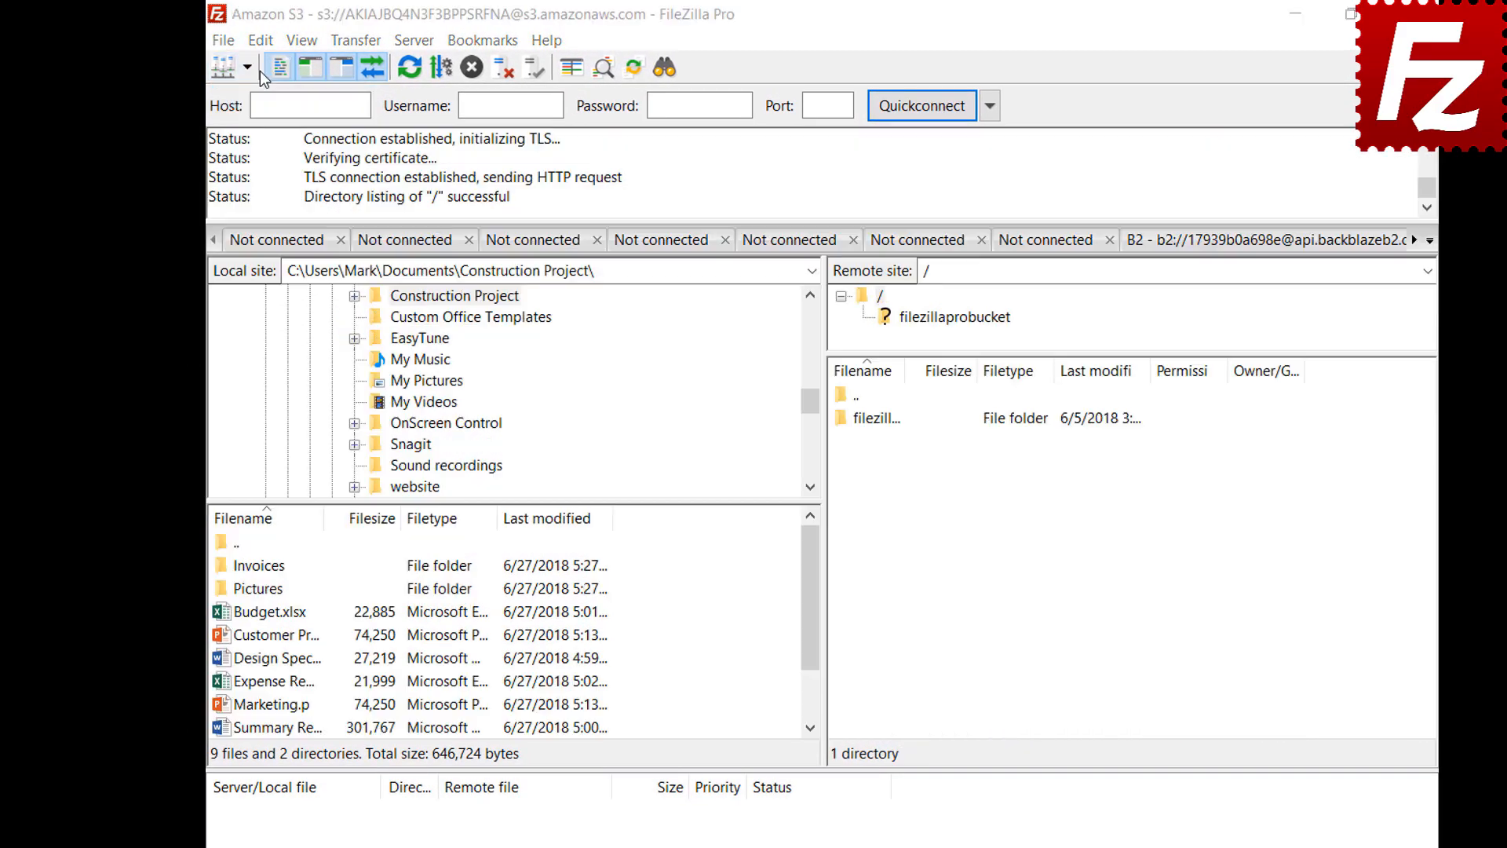
click(260, 40)
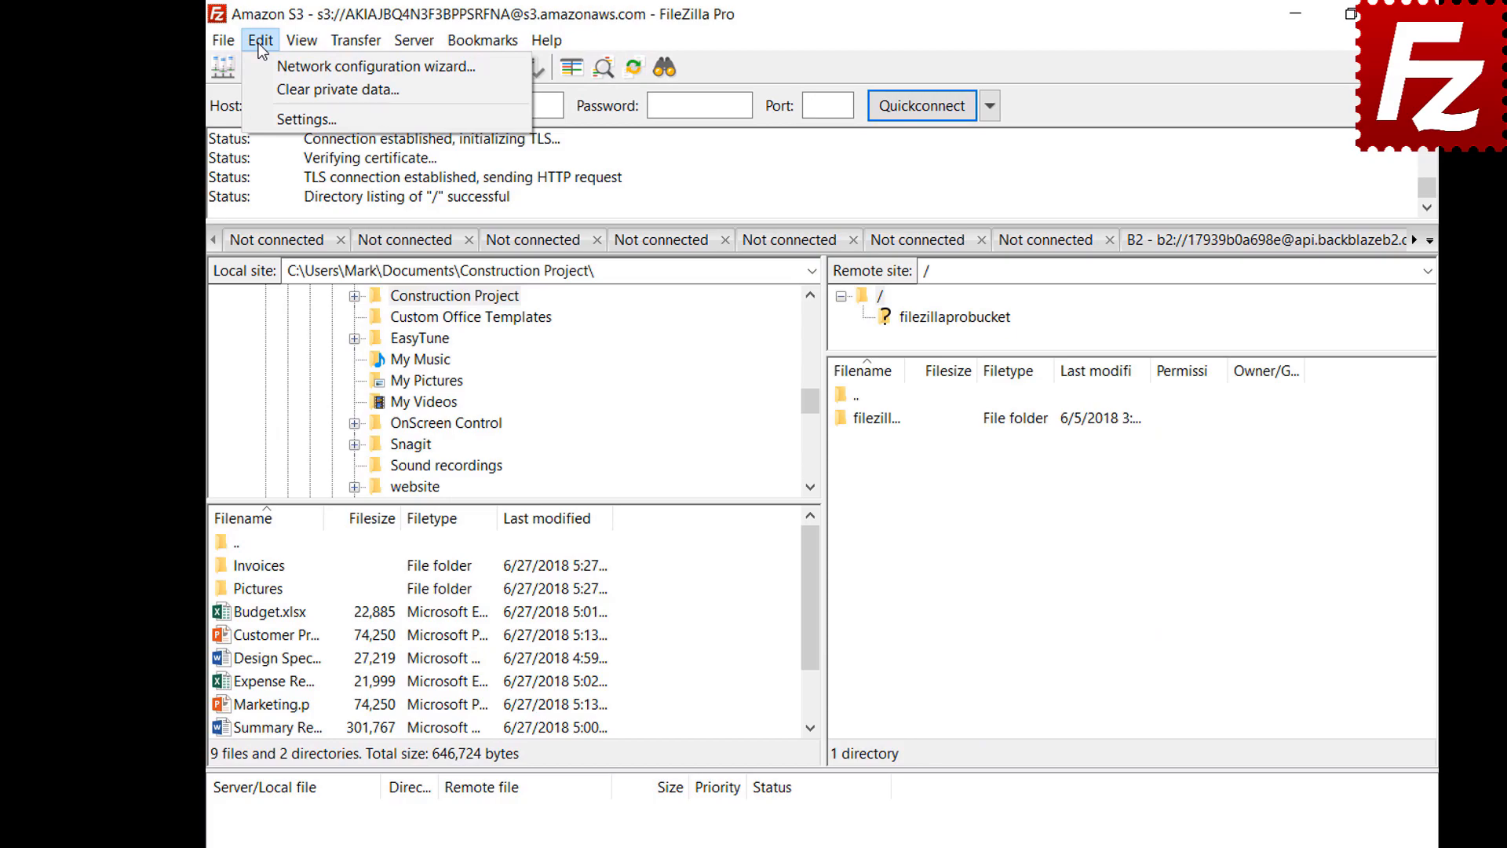
click(265, 120)
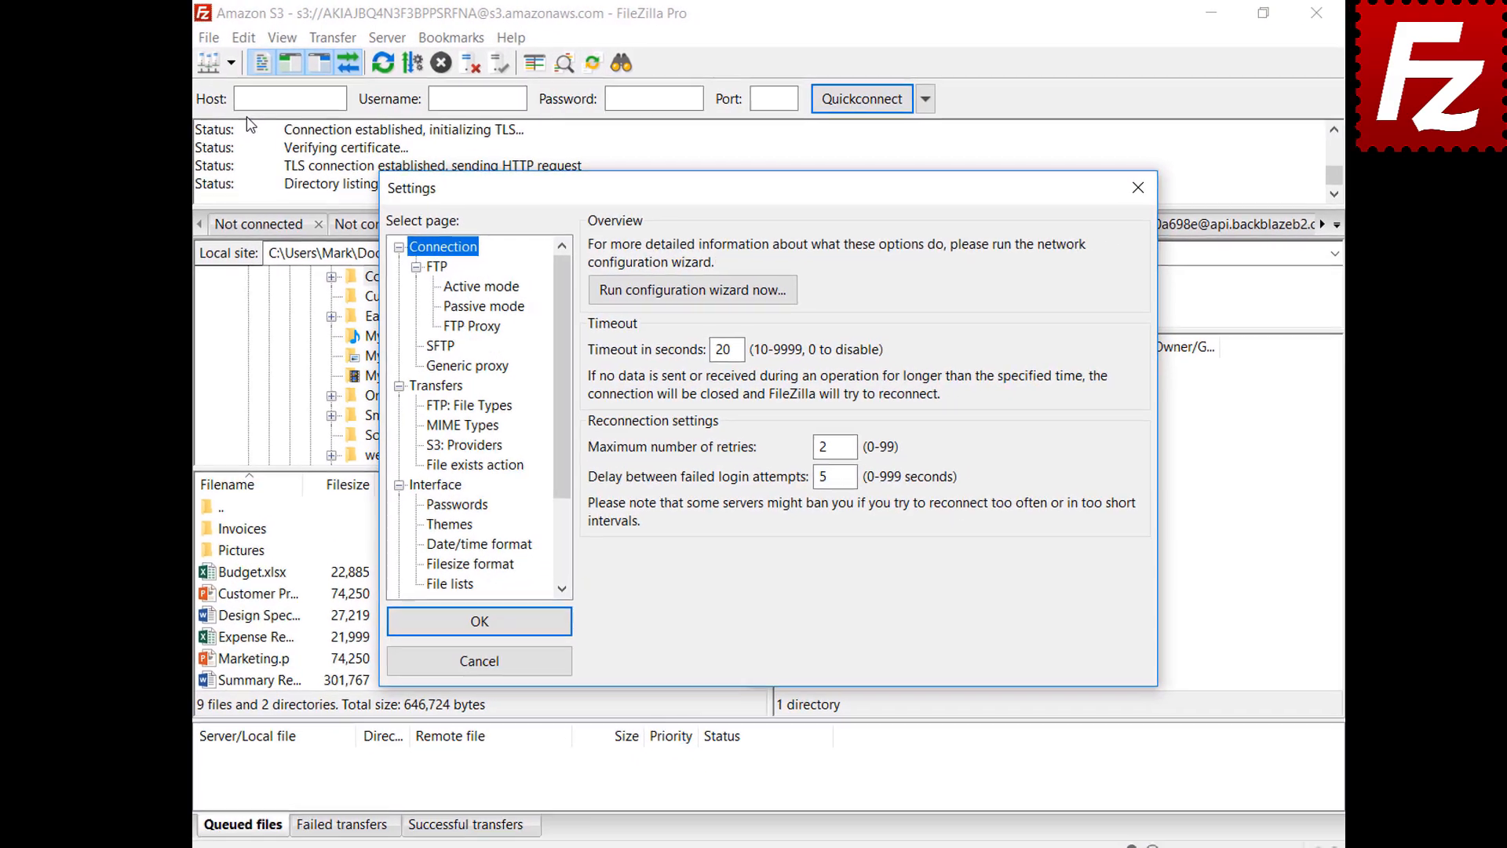
click(410, 482)
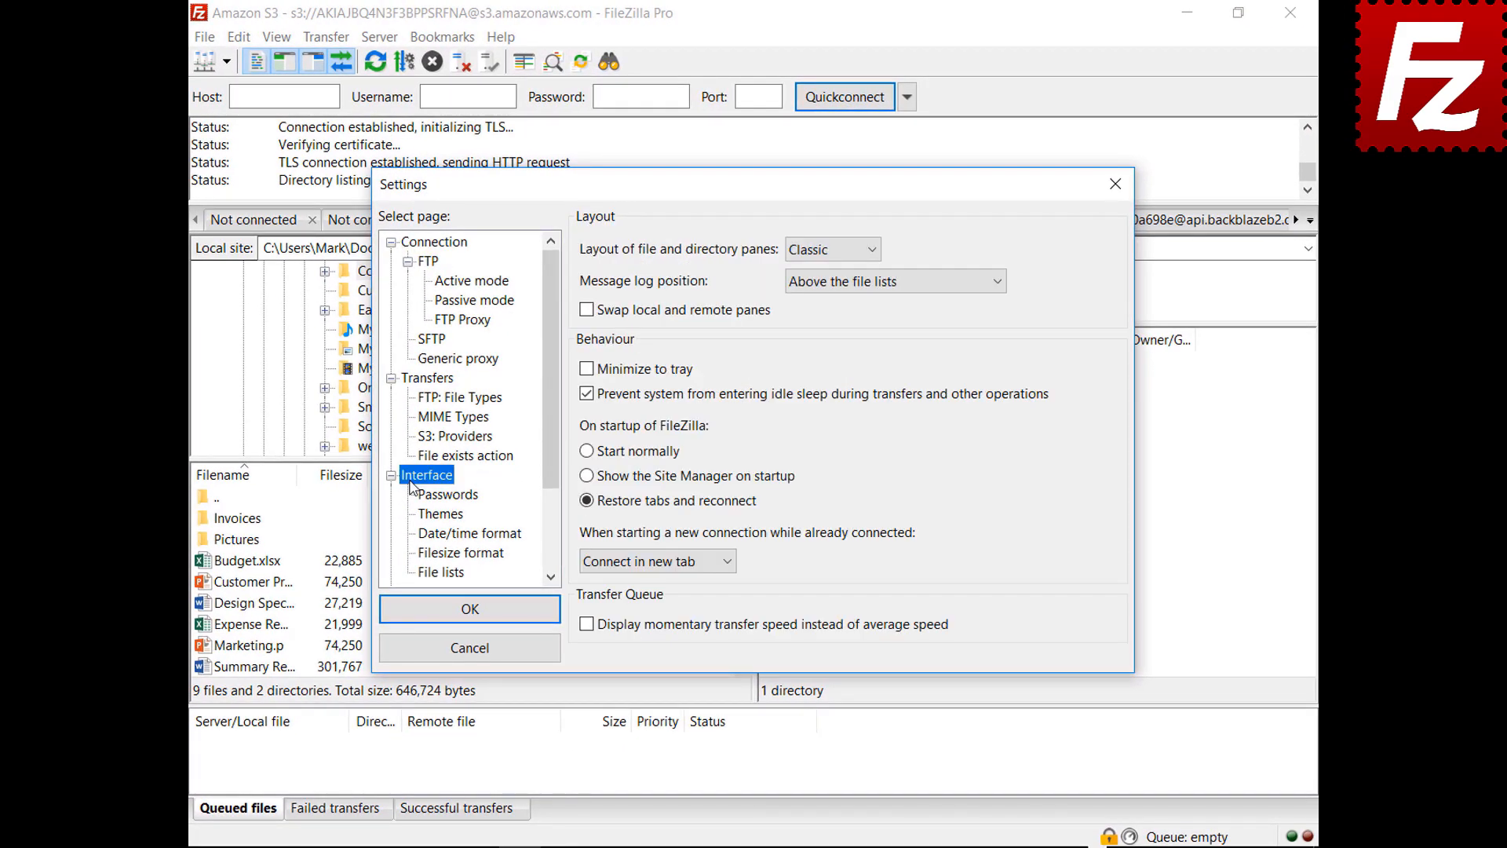
Step: Preview the Explorer and Widescreen file and directory pane layouts
click(831, 252)
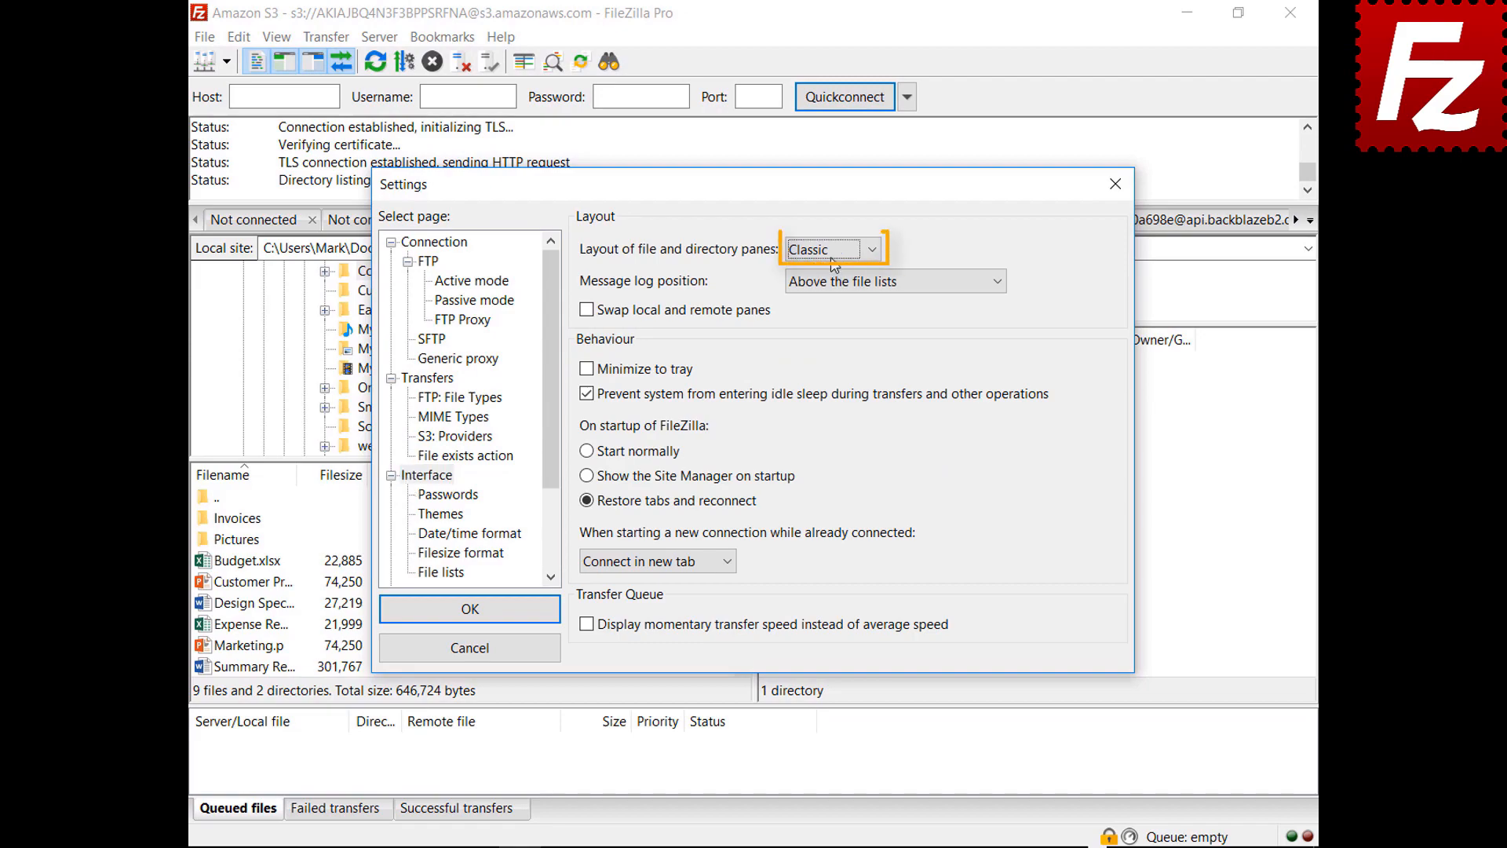
click(833, 257)
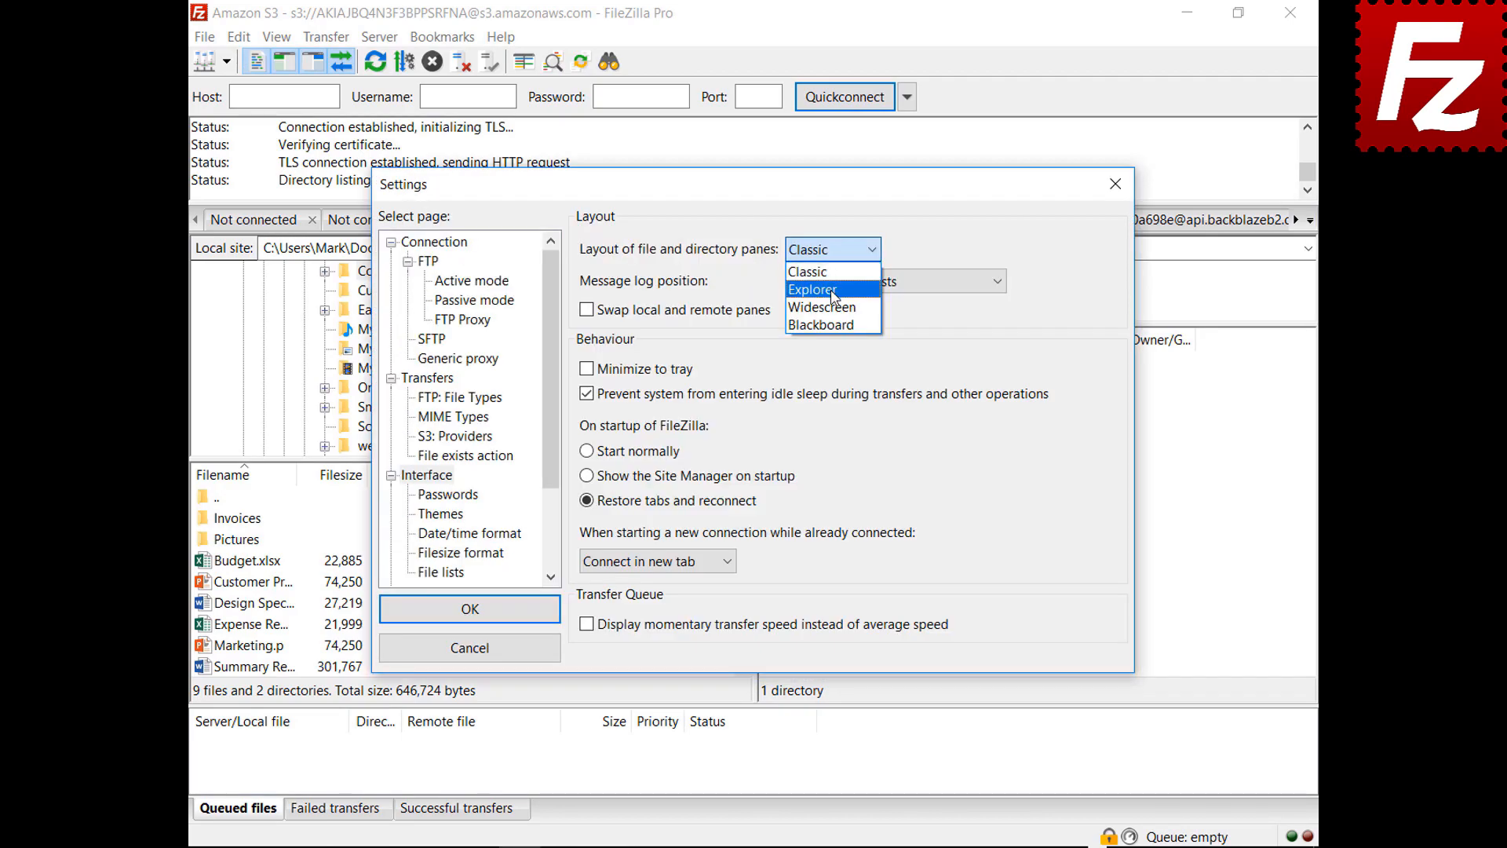
click(816, 276)
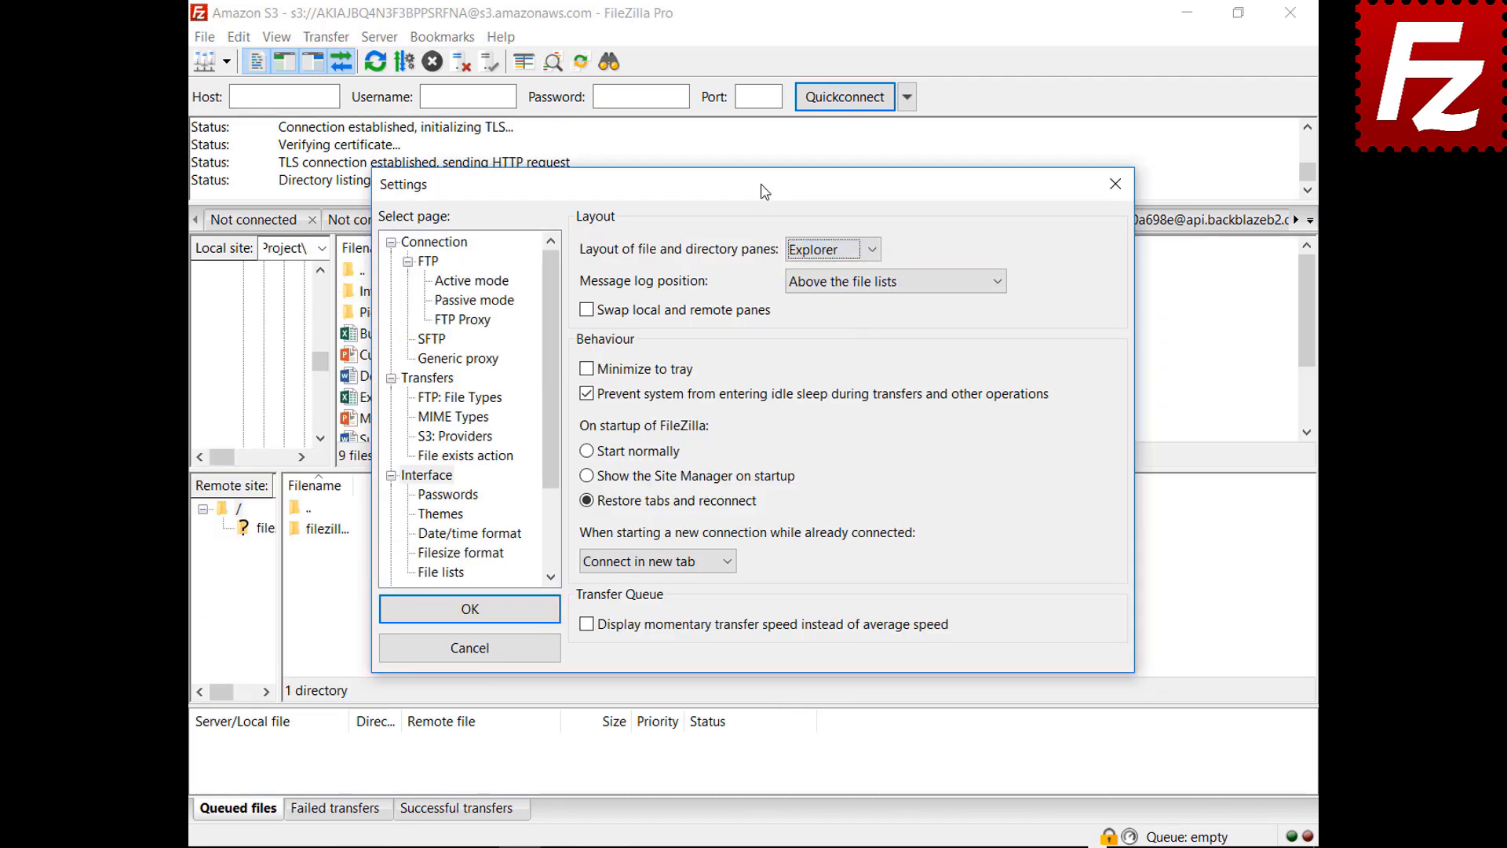
drag(761, 190, 785, 847)
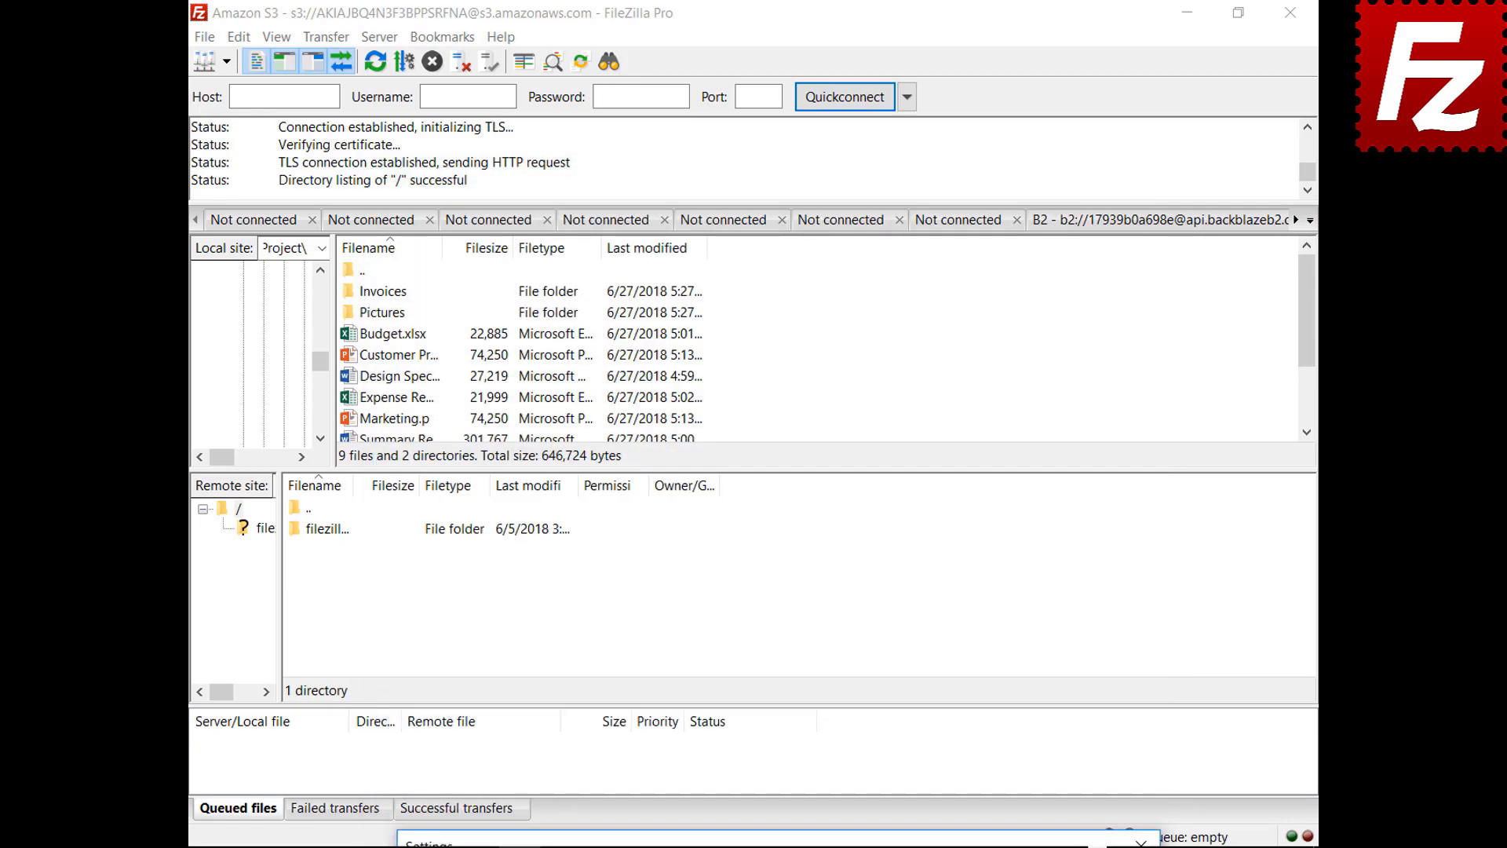
drag(785, 836, 747, 177)
click(816, 253)
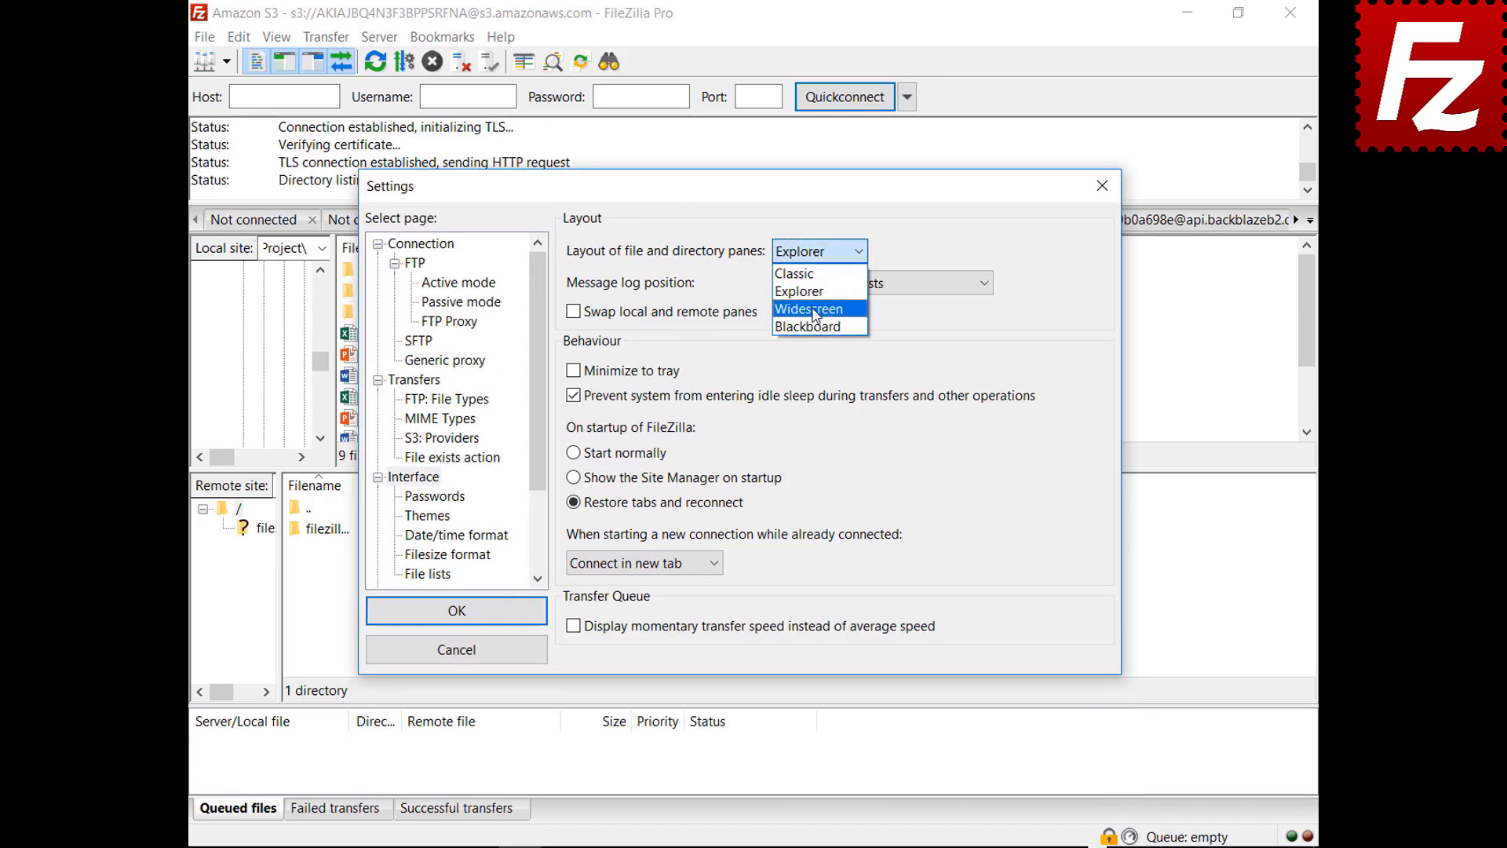
click(816, 310)
mouse_move(816, 186)
mouse_down()
mouse_move(856, 838)
mouse_move(832, 358)
mouse_move(807, 201)
mouse_up()
Step: Preview the Blackboard layout, then set the pane layout back to Classic
click(810, 268)
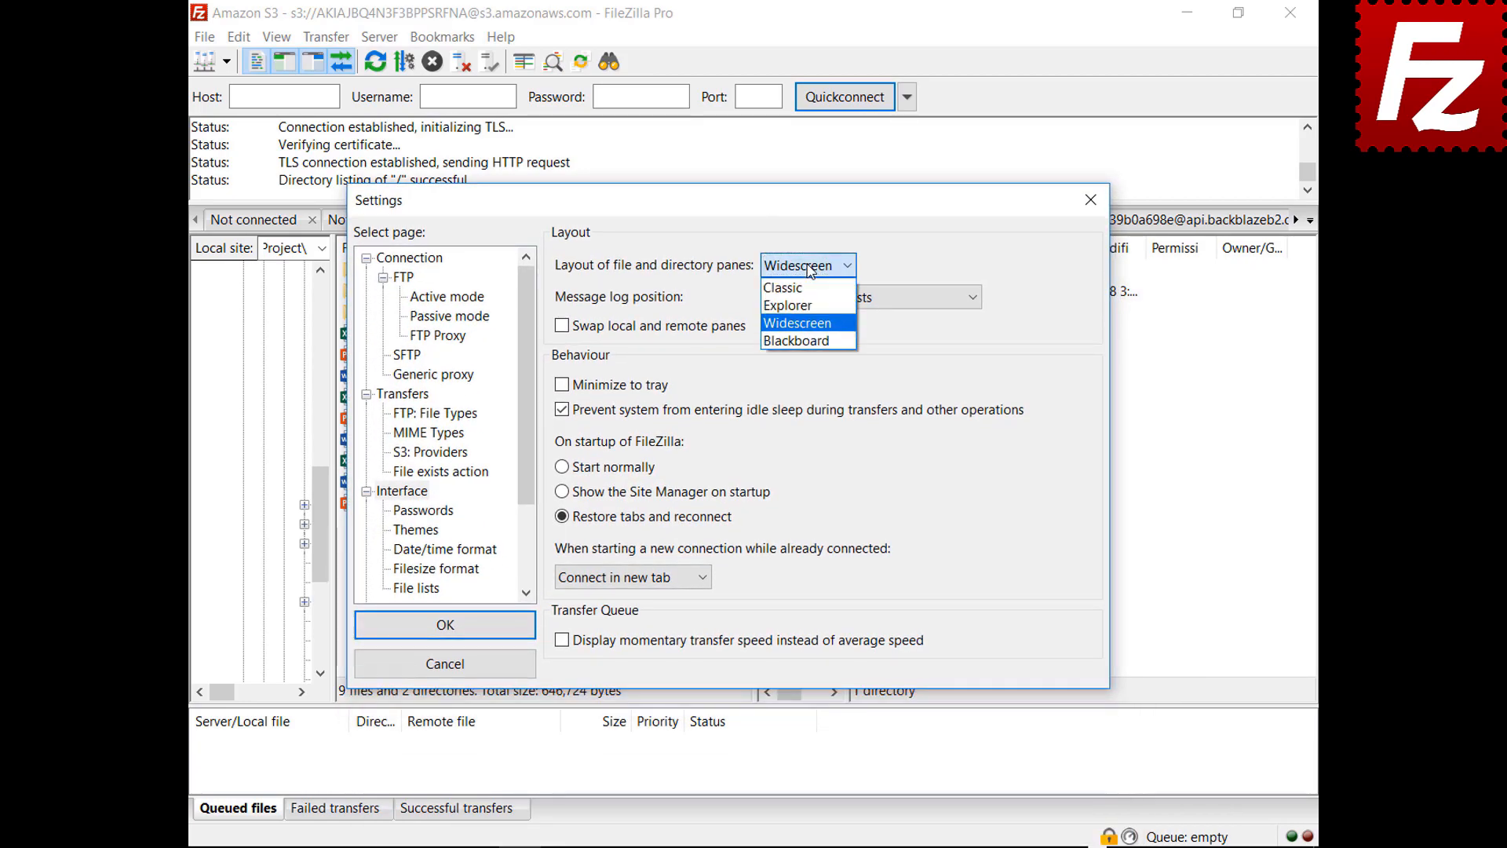
click(801, 341)
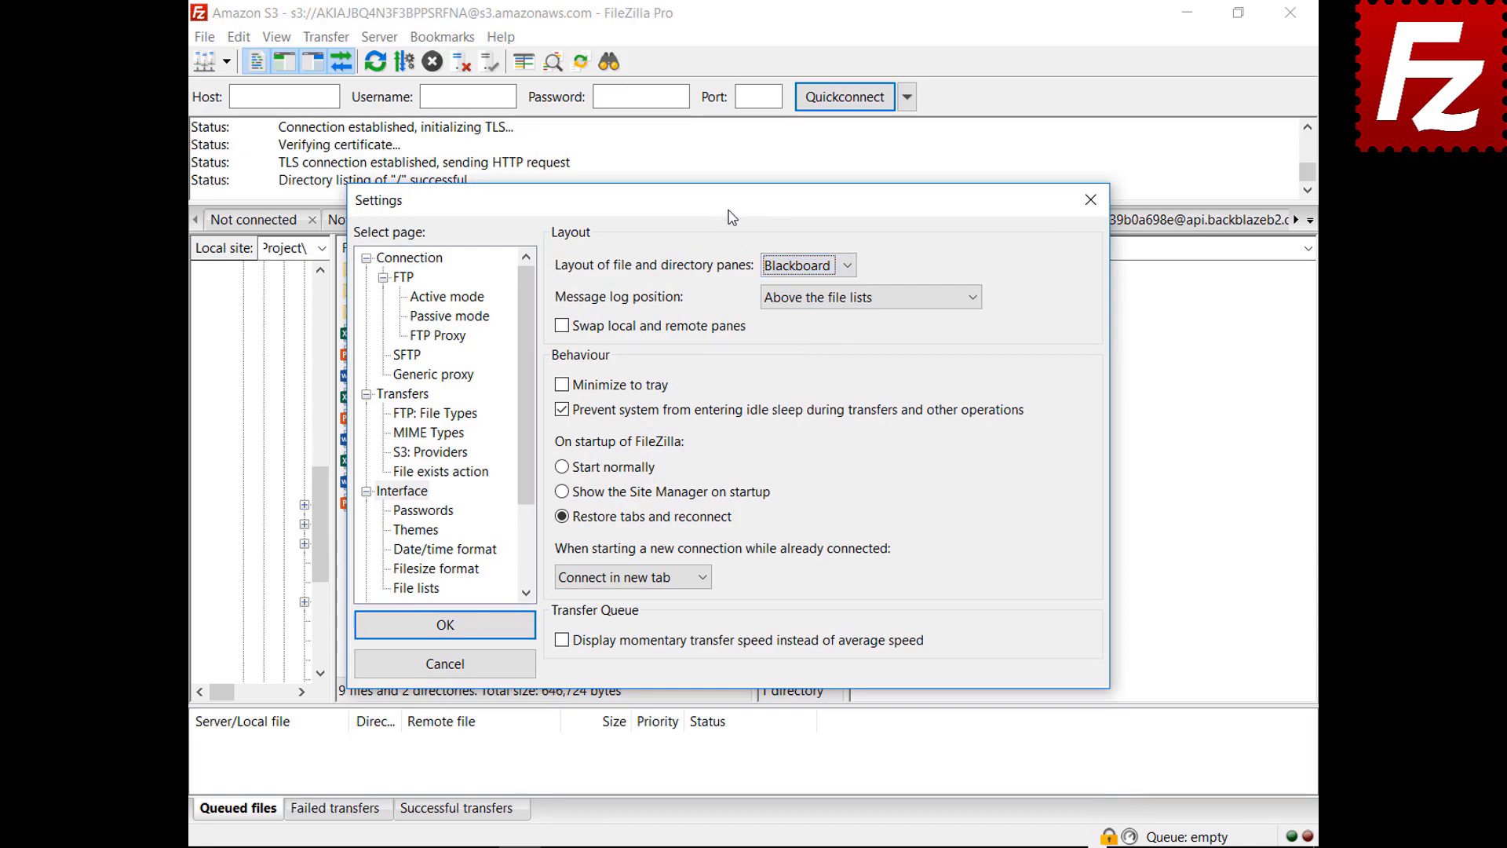
drag(732, 217, 735, 847)
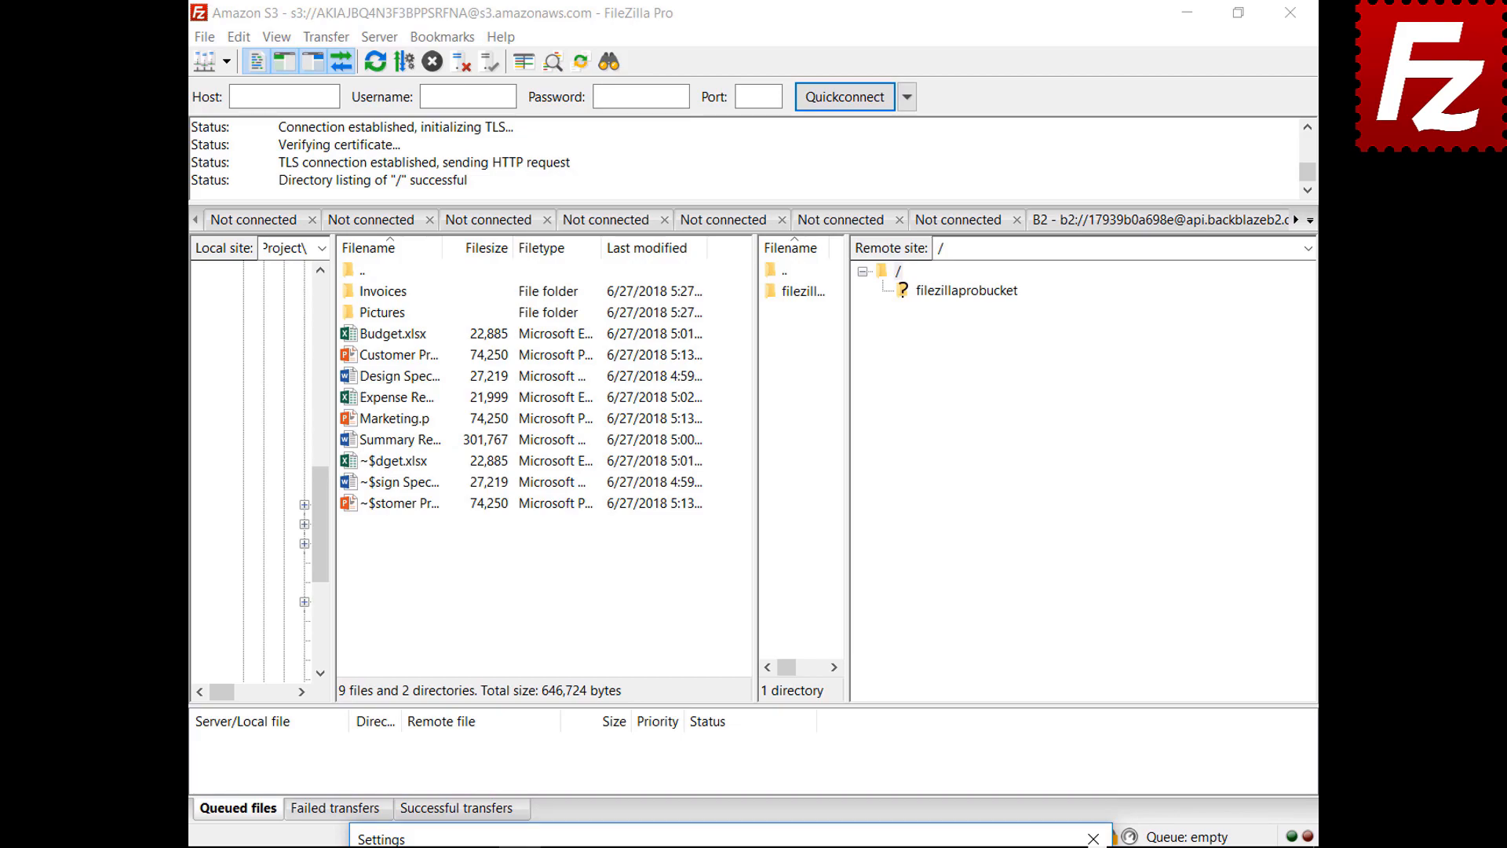
drag(730, 841, 692, 220)
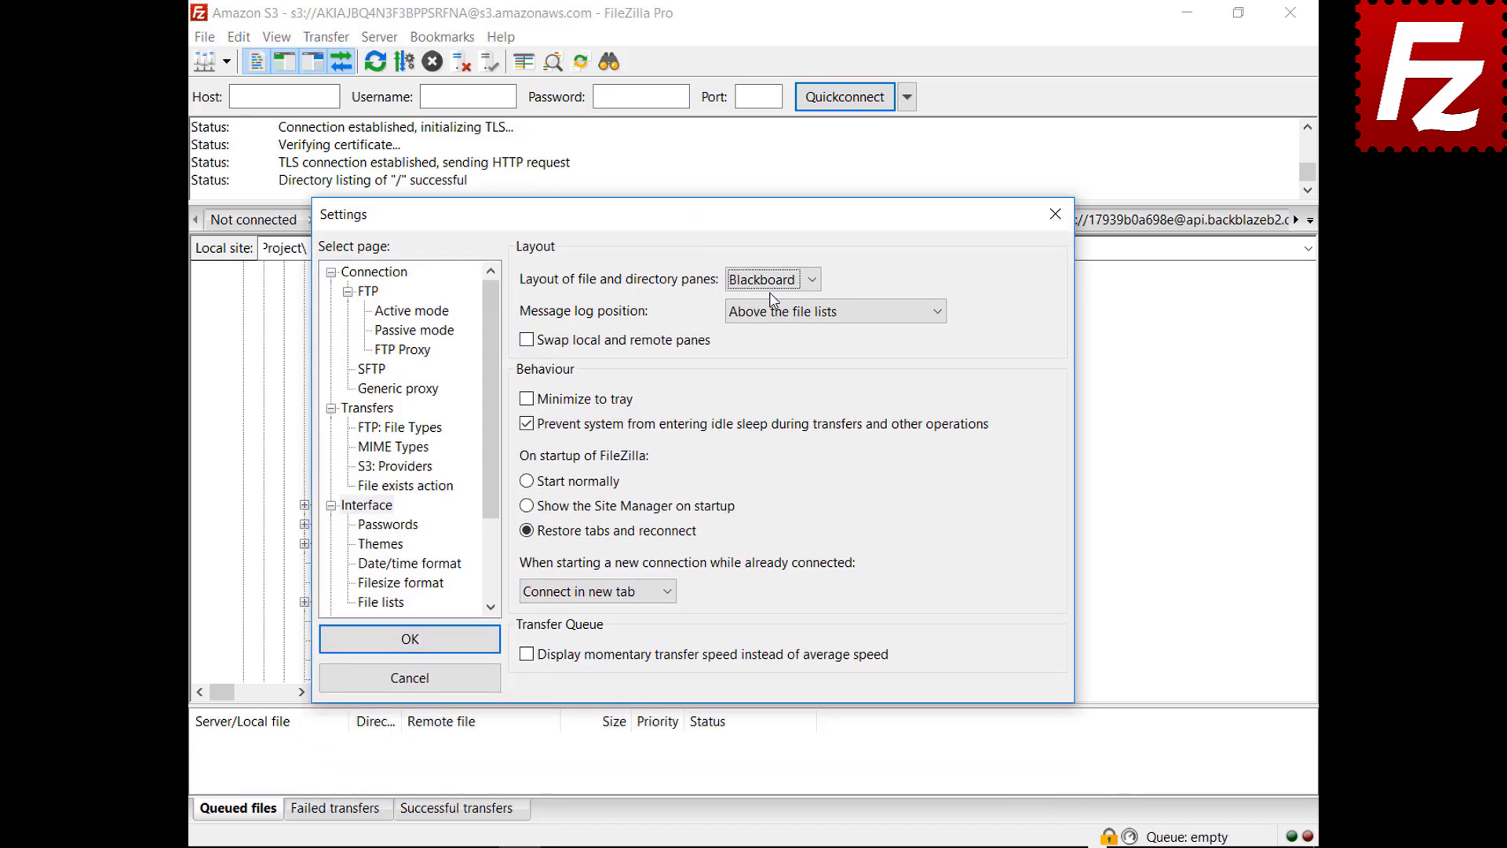
click(769, 283)
click(748, 301)
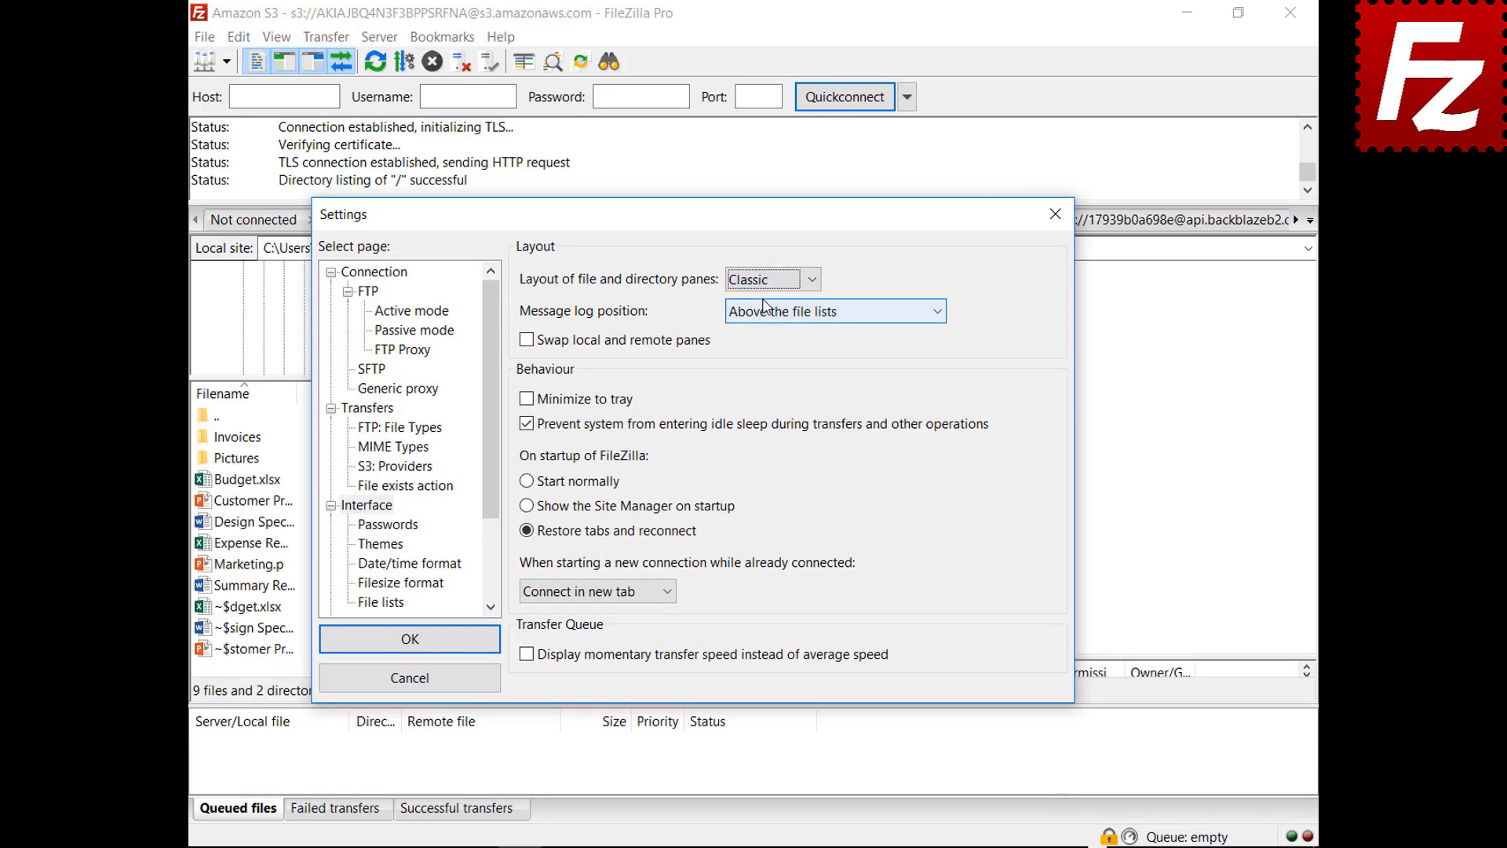
click(810, 313)
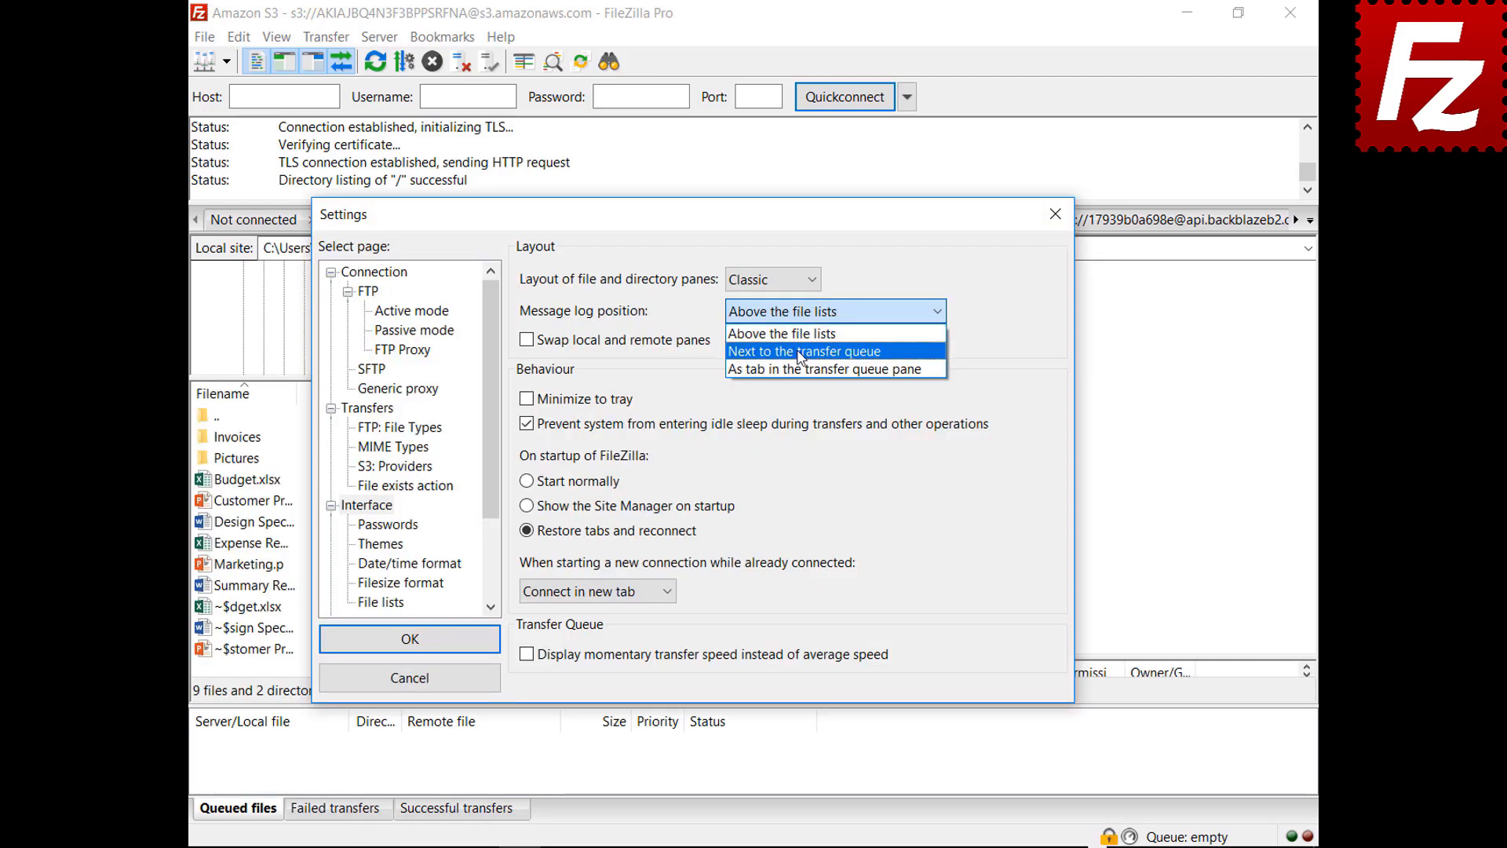
Step: Set the message log position to 'As tab in the transfer queue pane'
click(800, 346)
drag(698, 221, 695, 846)
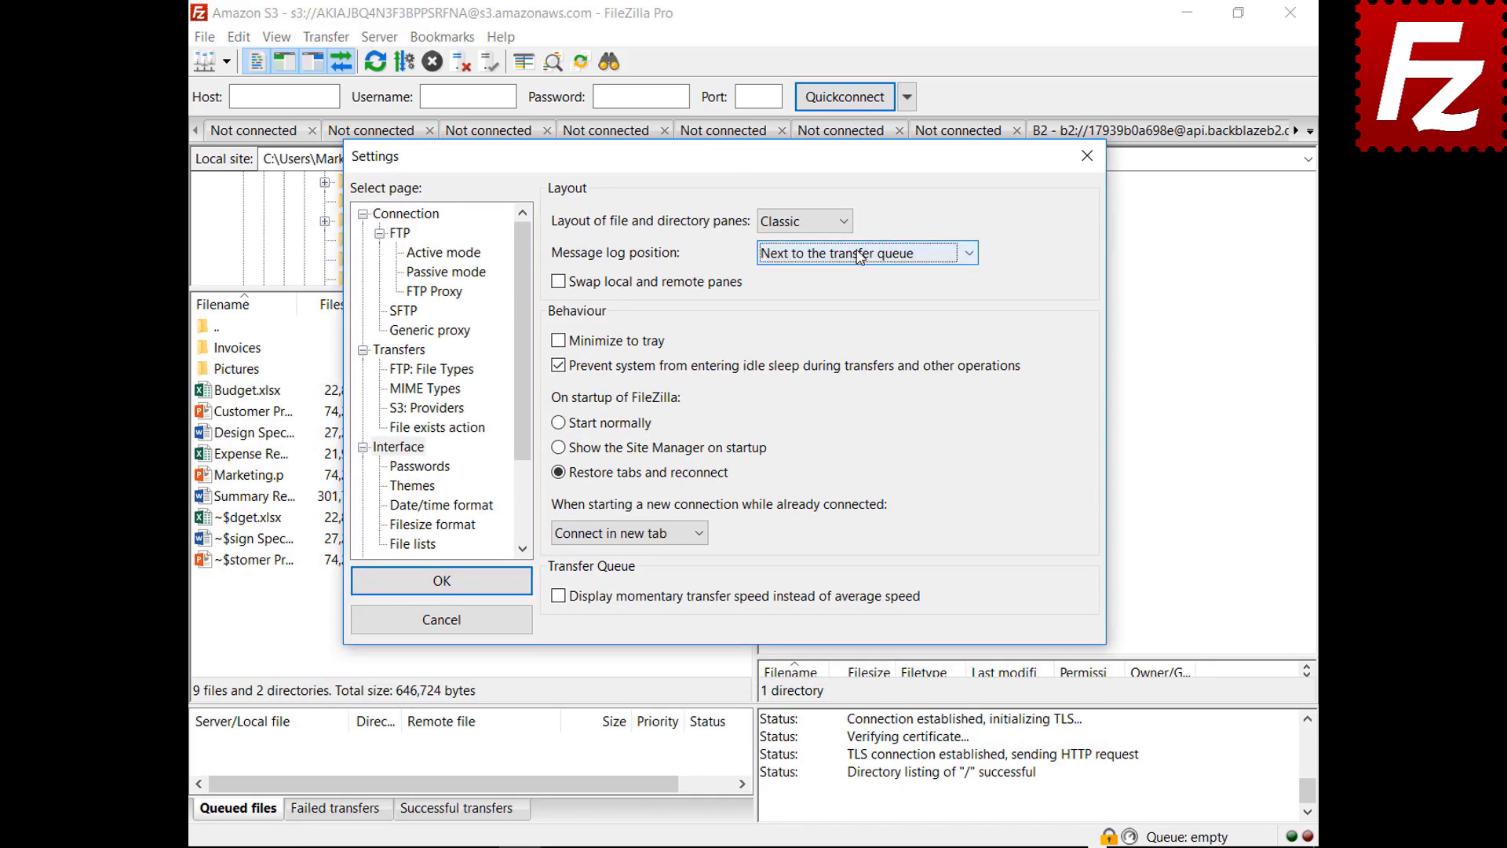
click(860, 253)
click(854, 311)
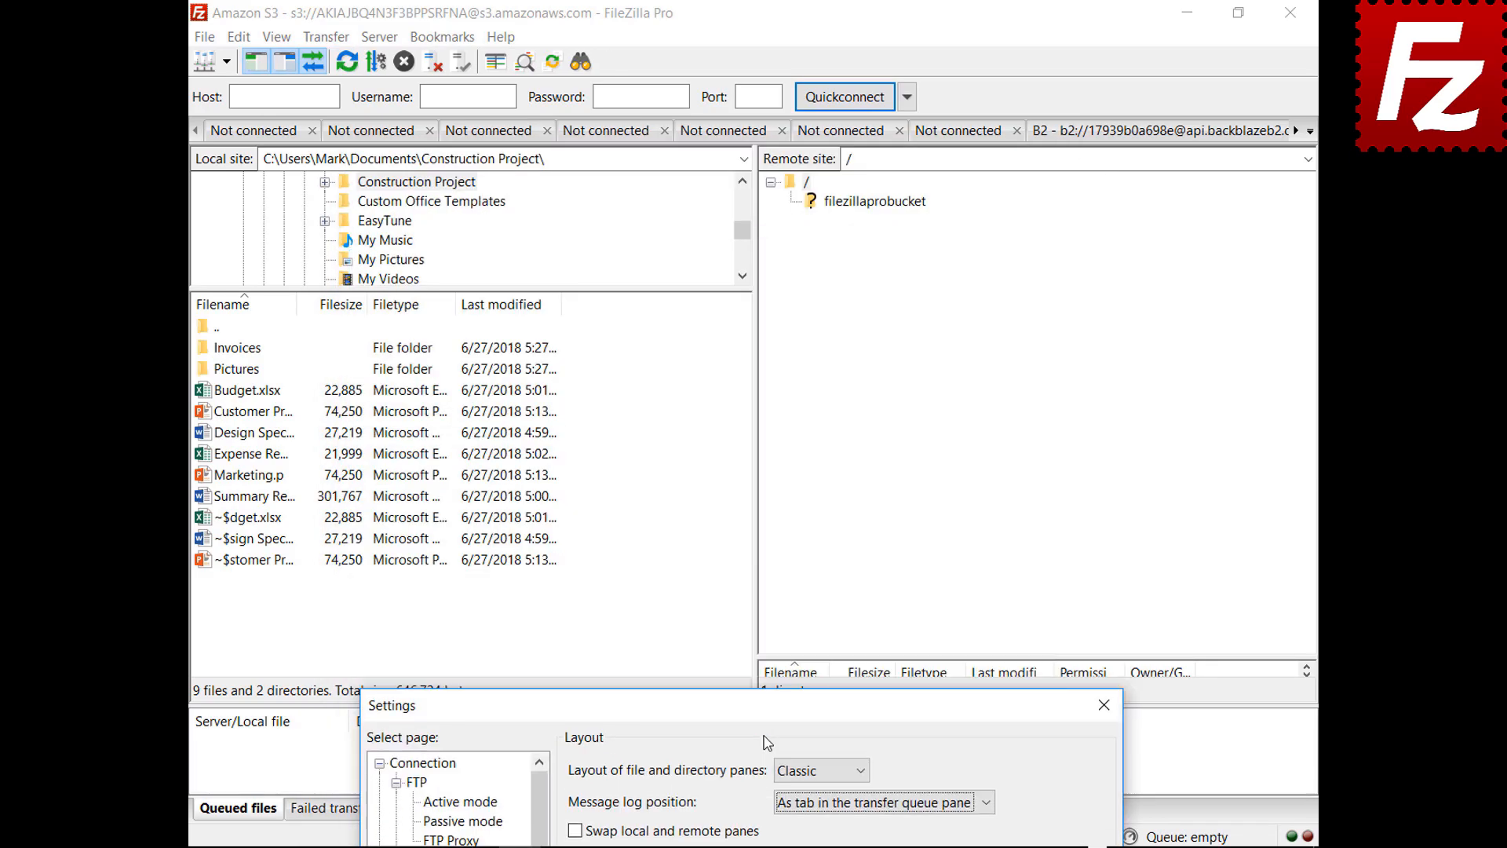
key(Return)
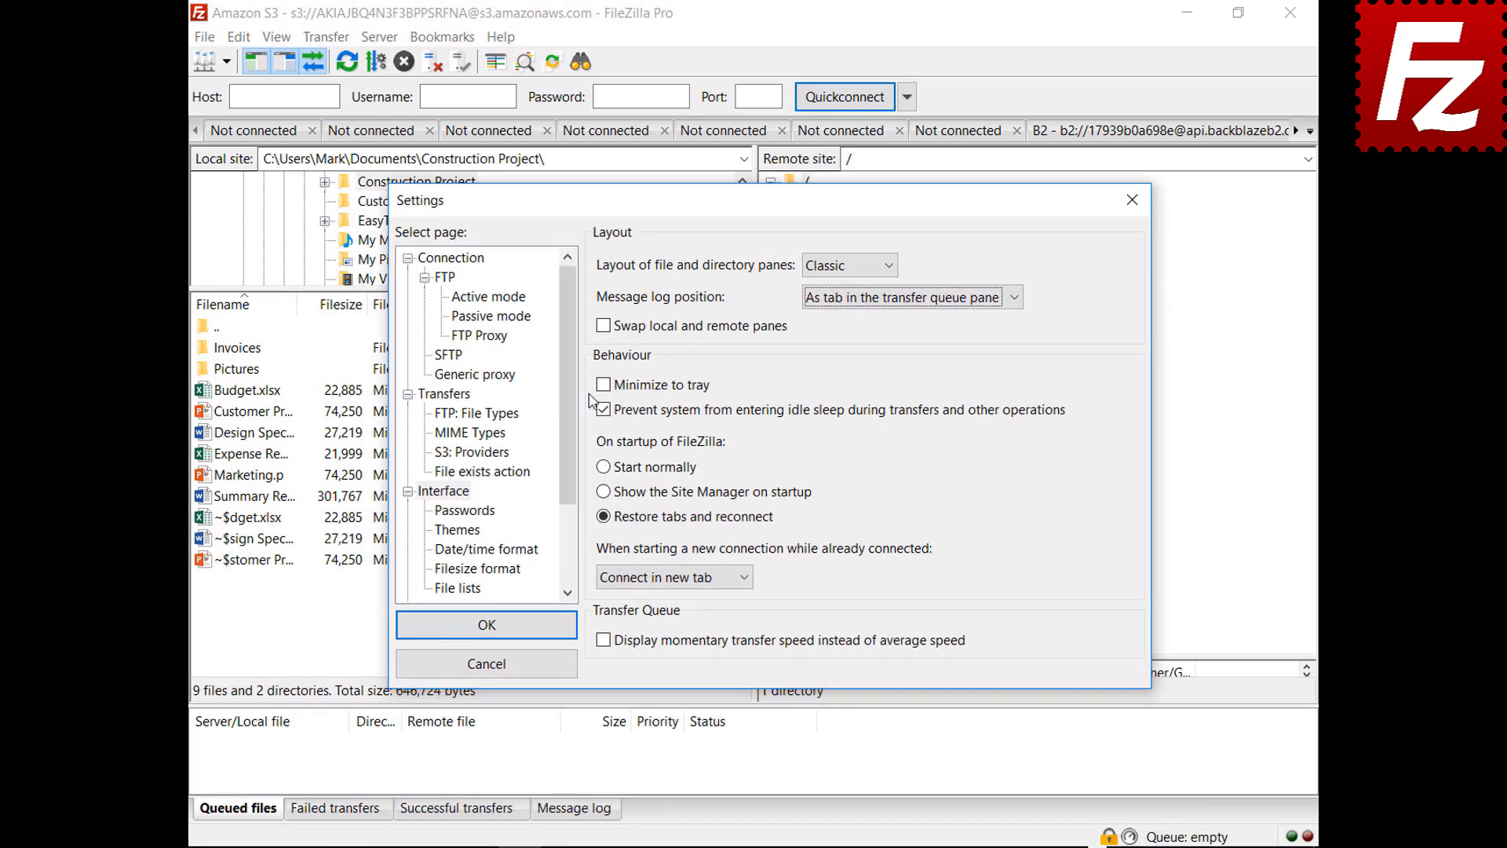
Step: Enable Minimize to tray, save the settings, and minimize the window to the tray
click(603, 384)
click(603, 384)
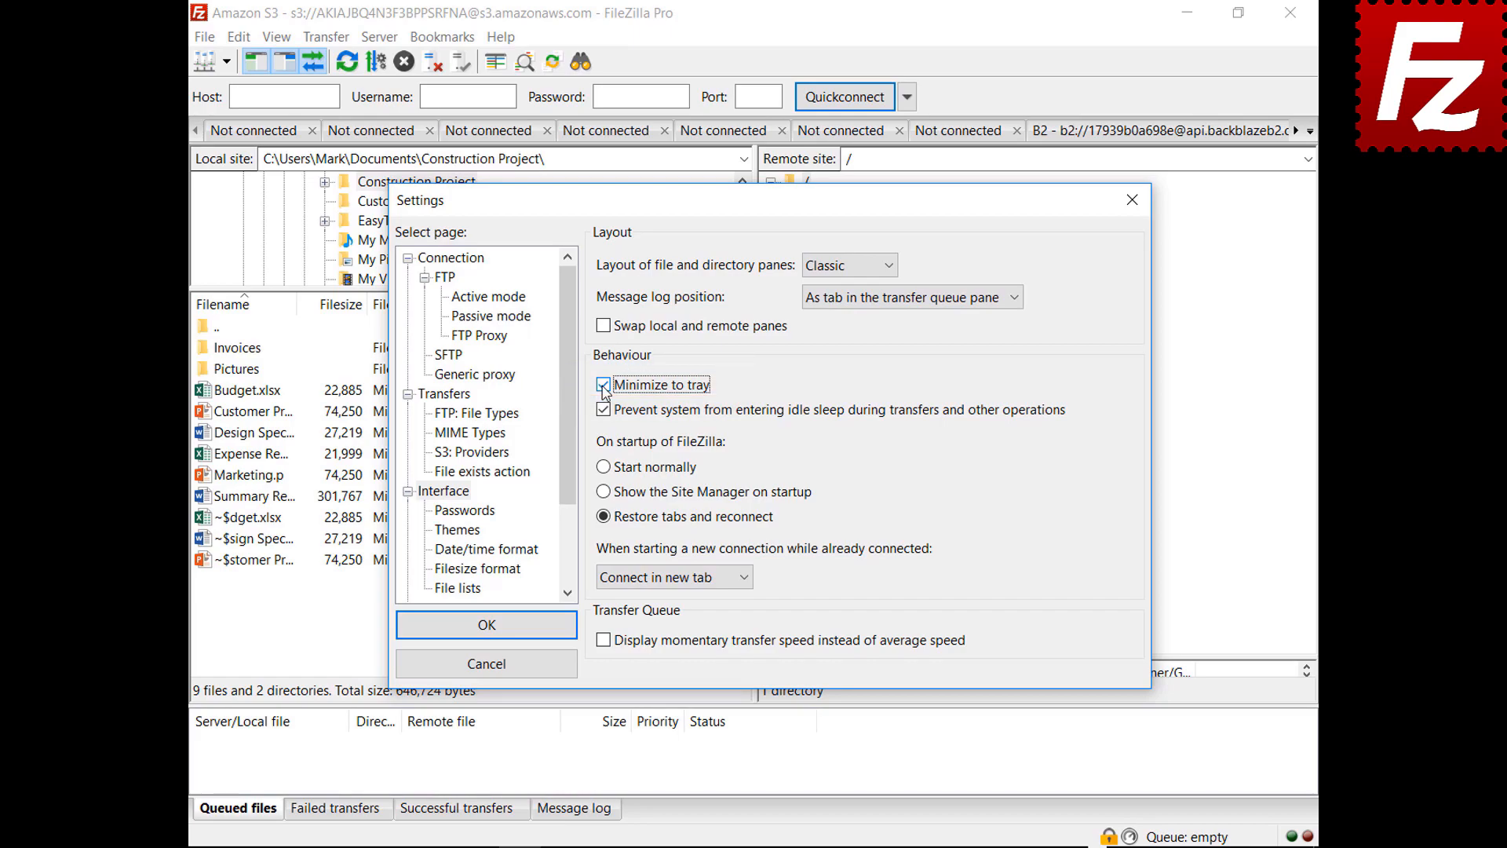
click(483, 623)
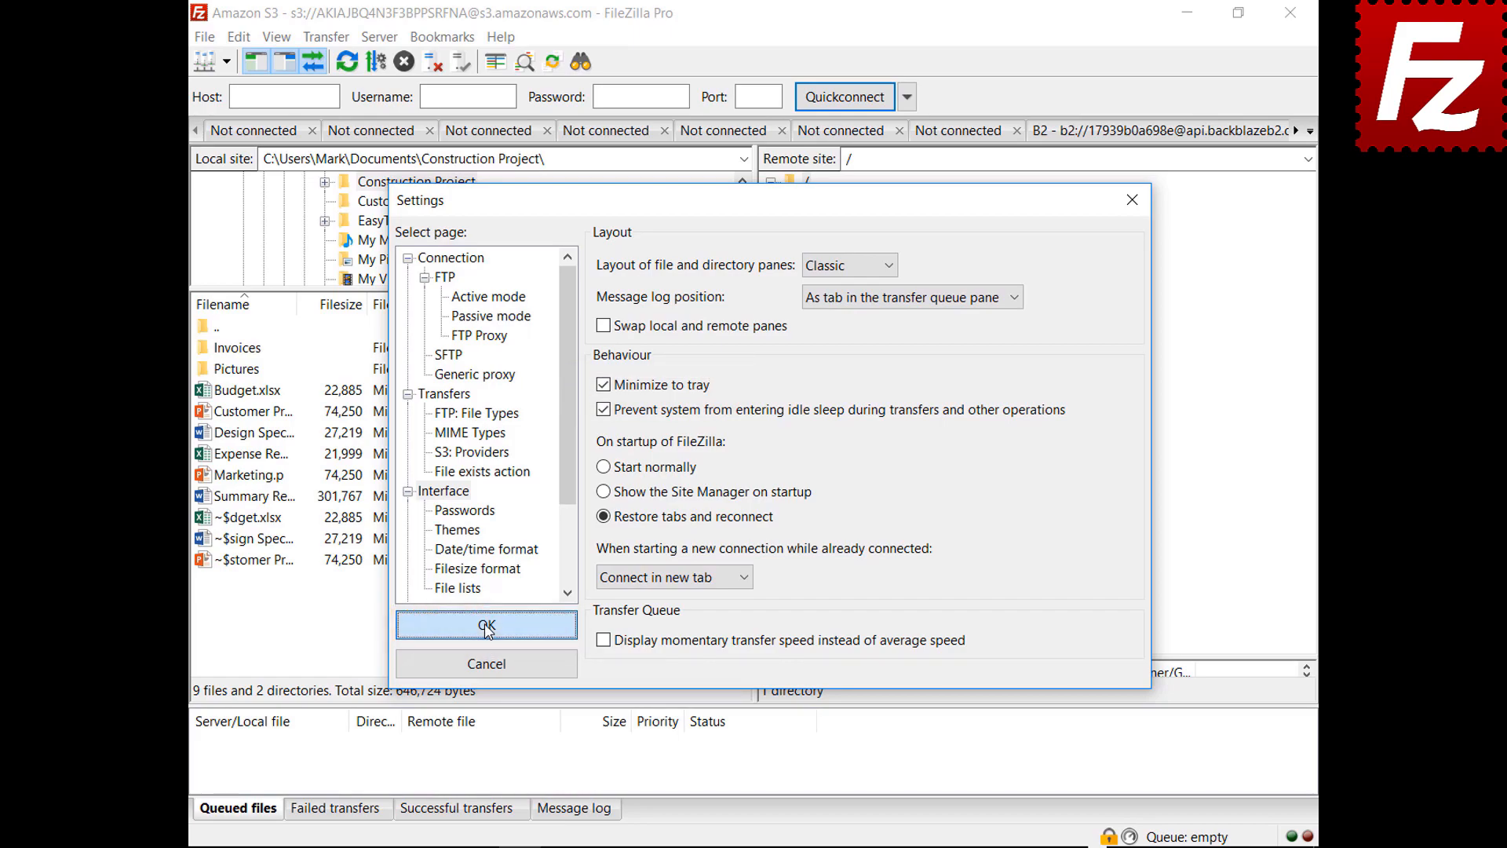
click(1187, 13)
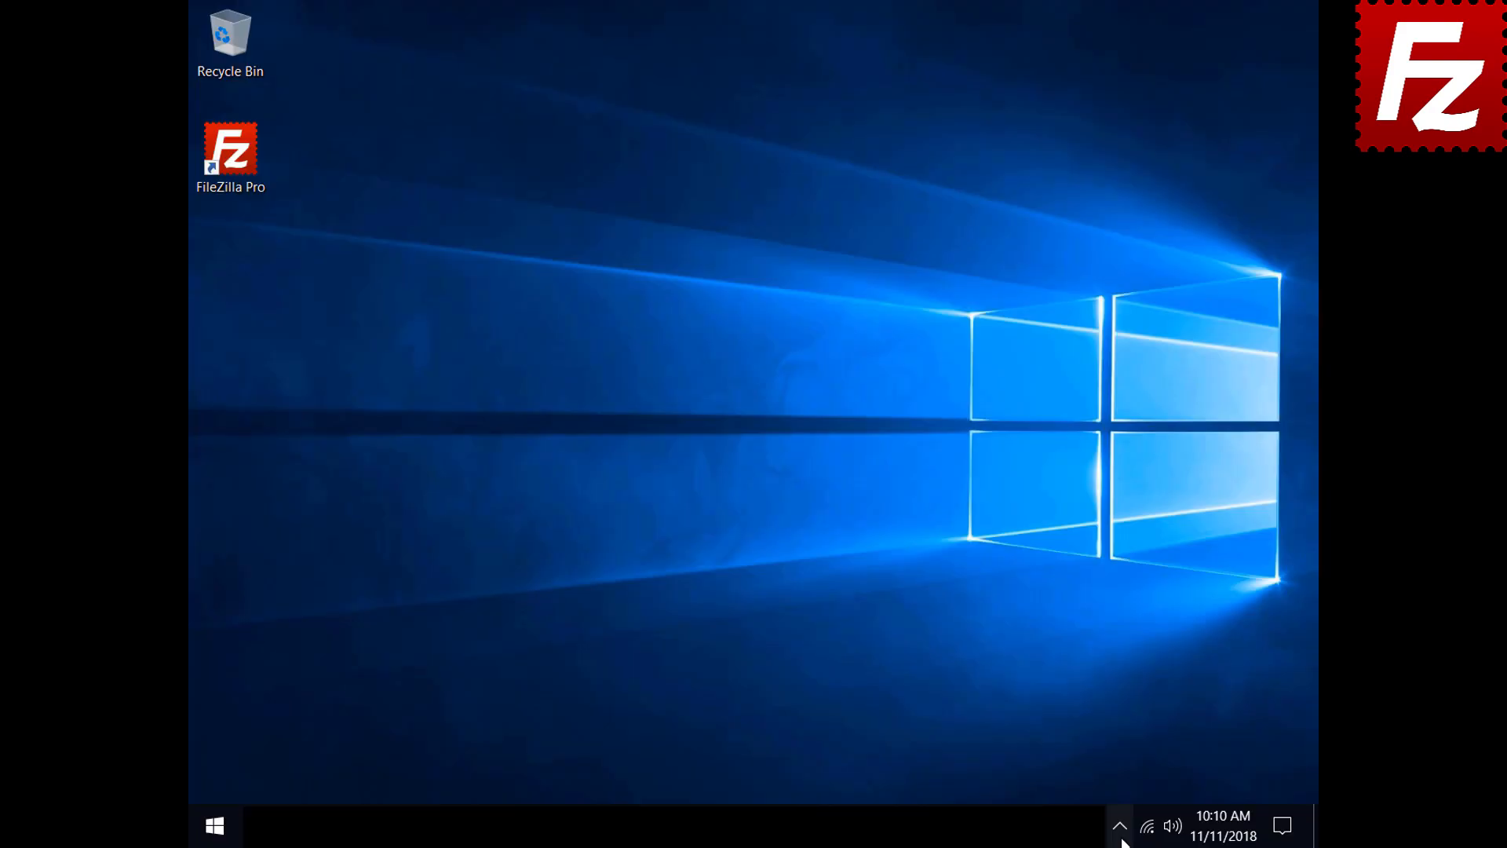
Step: Restore the FileZilla window from the tray and open the program settings
click(1122, 840)
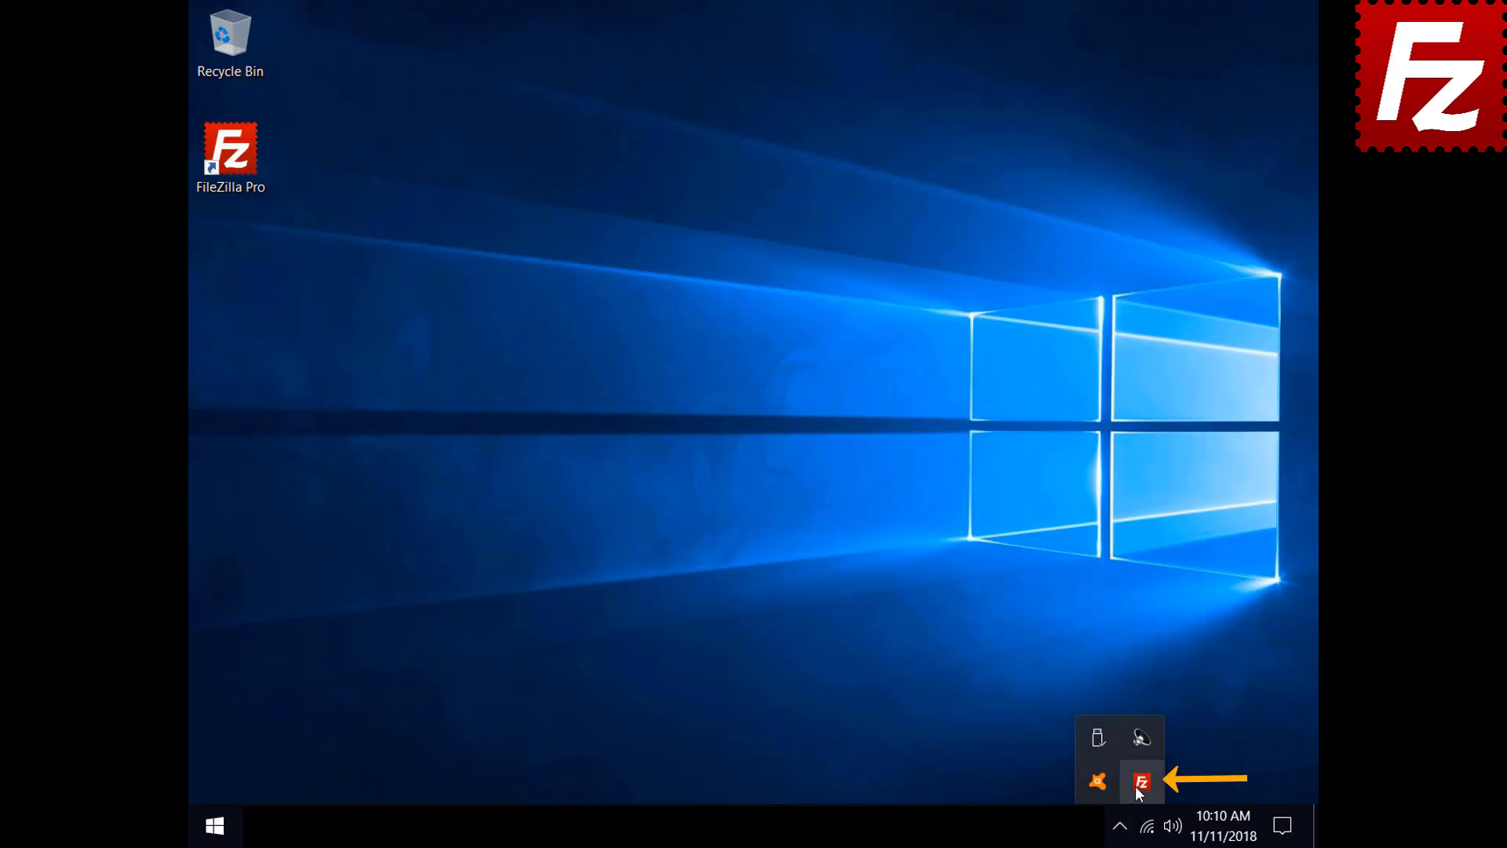
click(1140, 783)
click(239, 37)
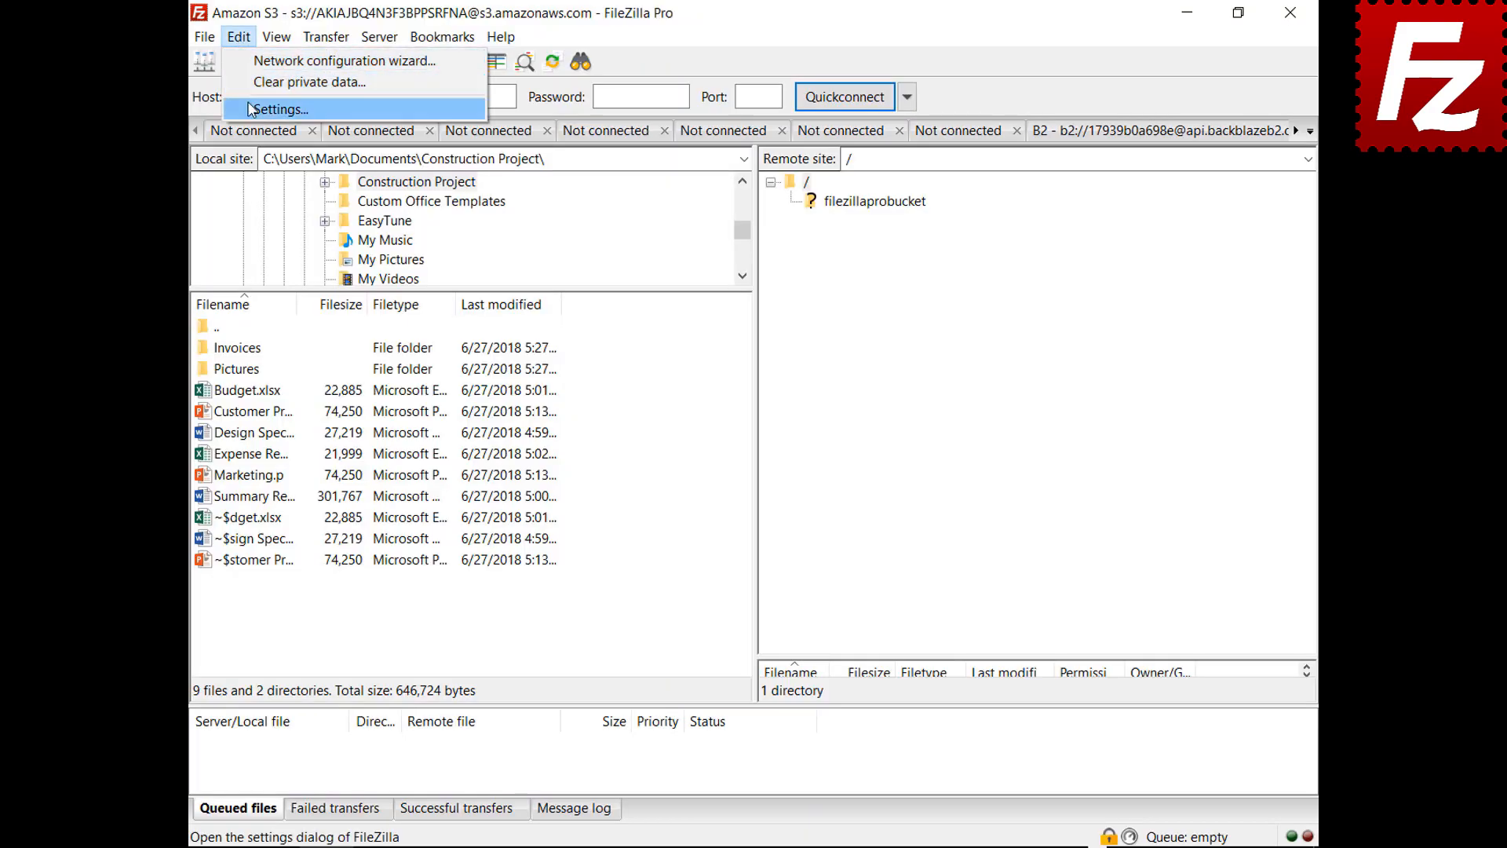
click(250, 109)
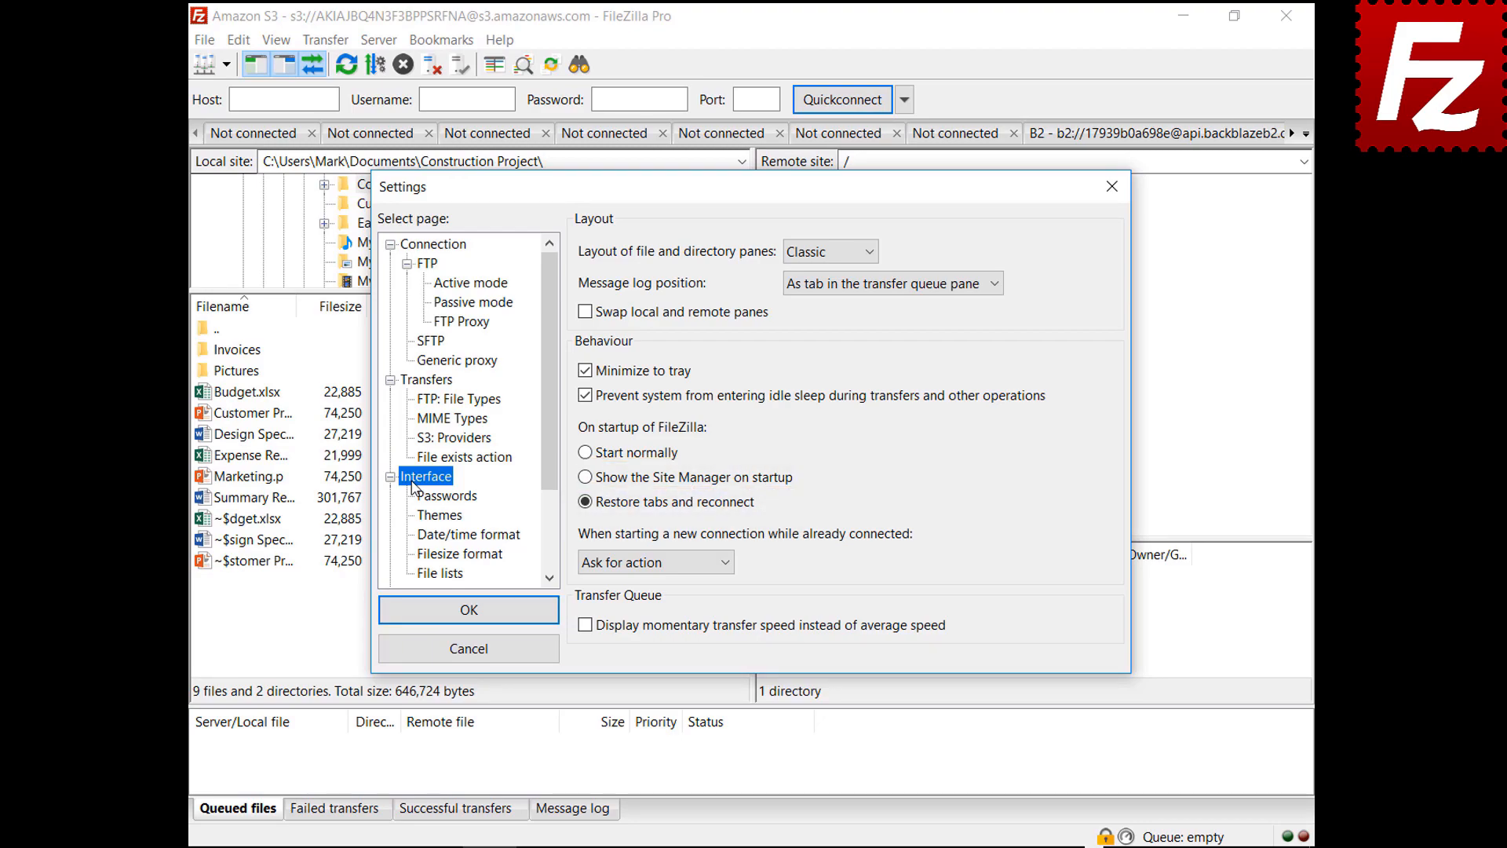
Step: Set 'When starting a new connection' to 'Connect in current tab'
click(648, 562)
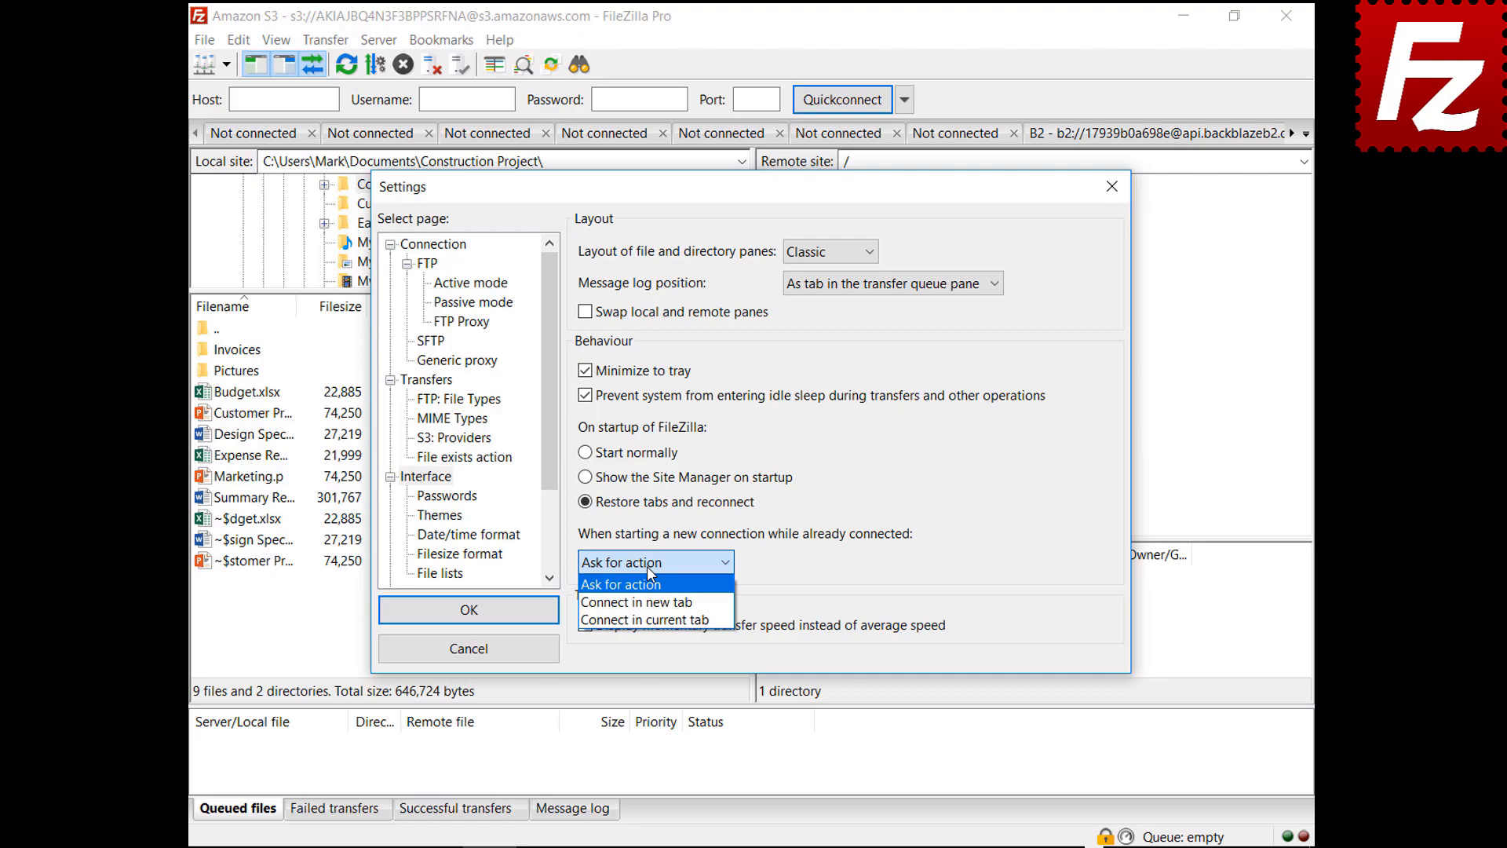
click(647, 602)
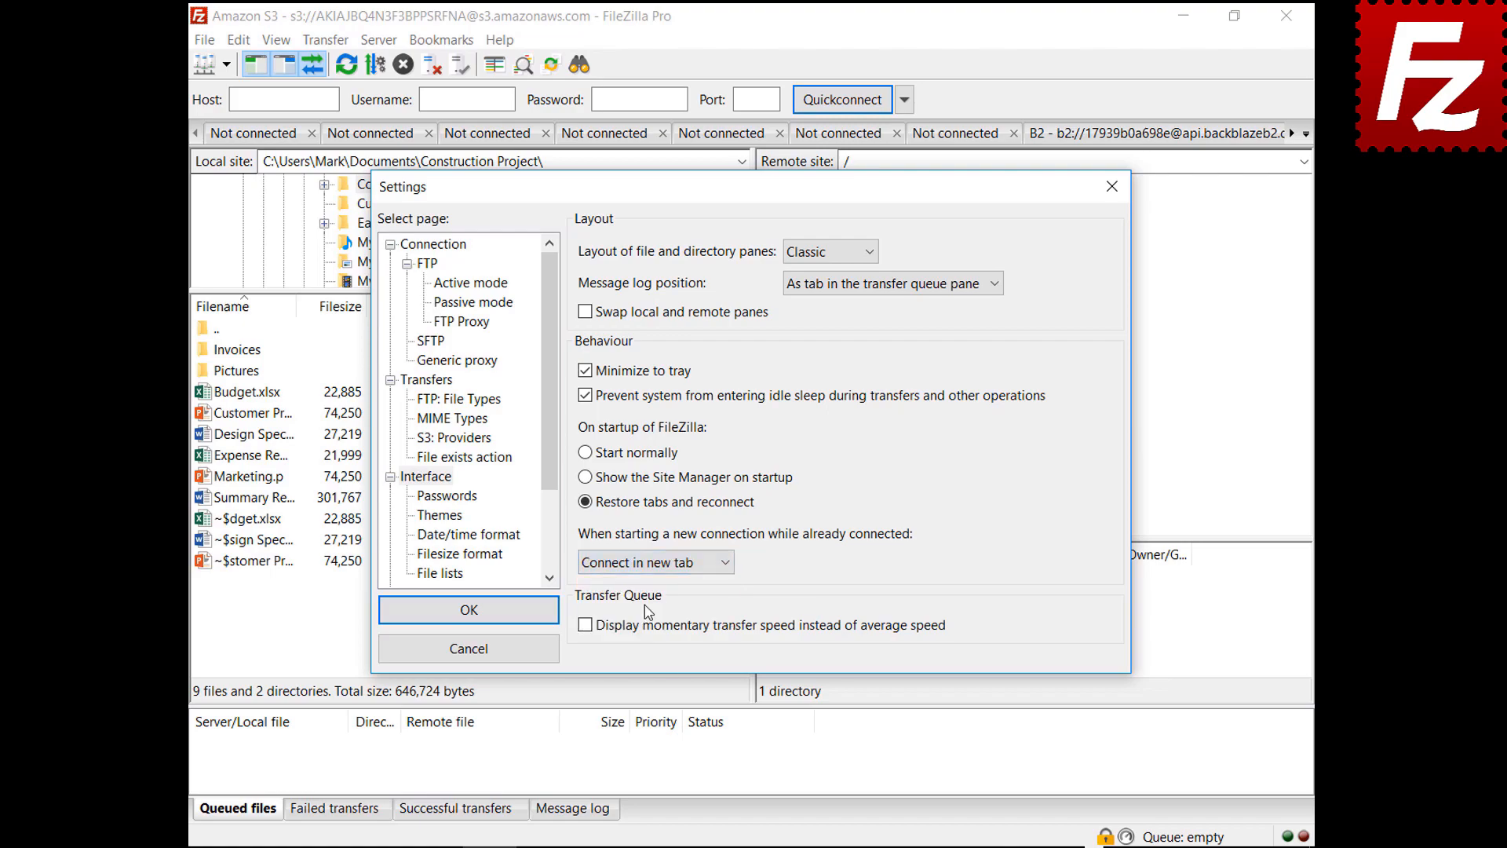
click(651, 562)
click(664, 621)
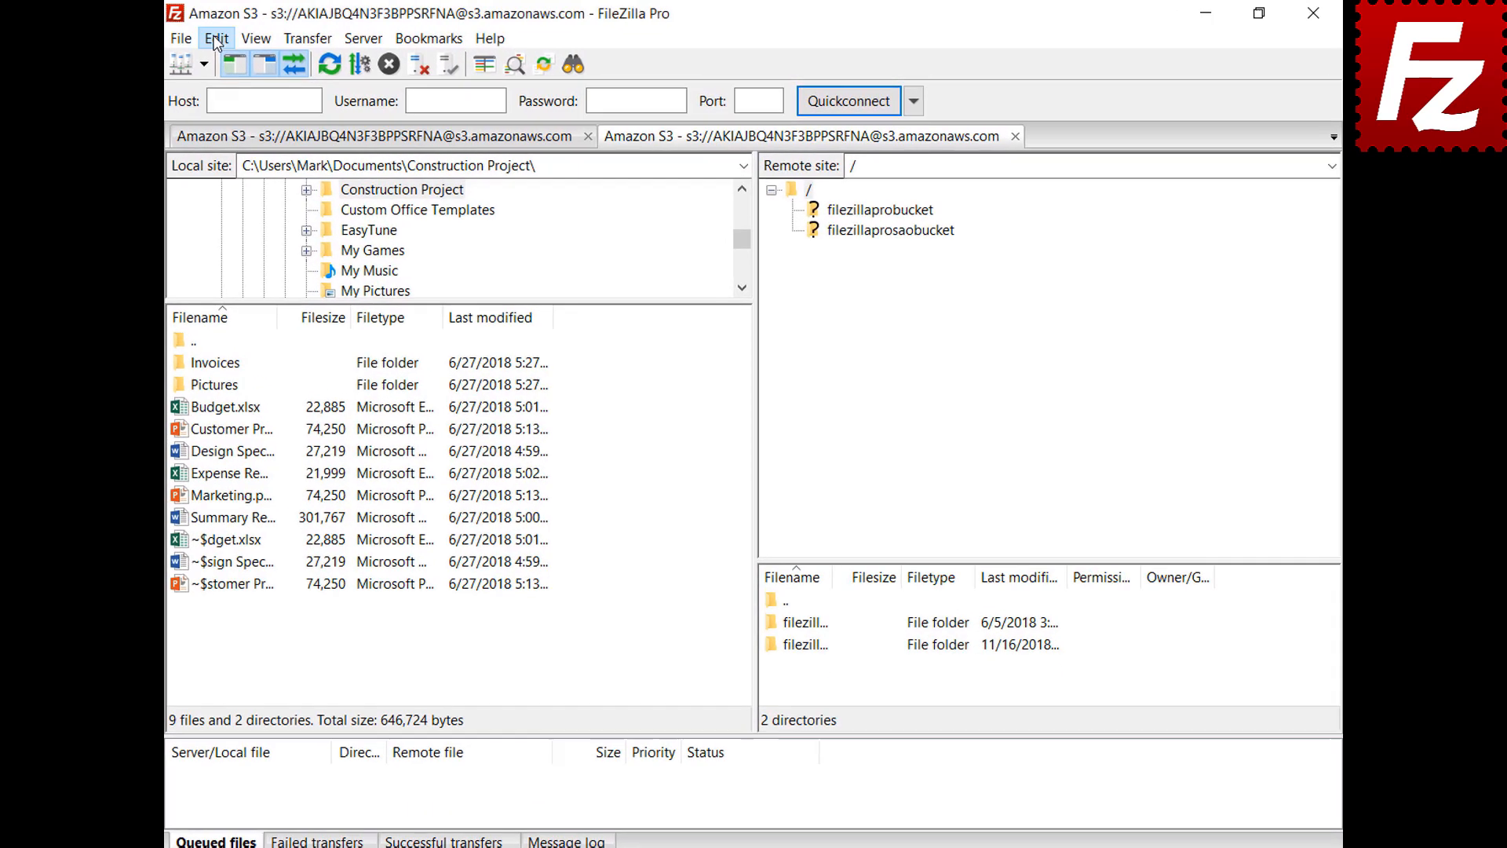
click(238, 40)
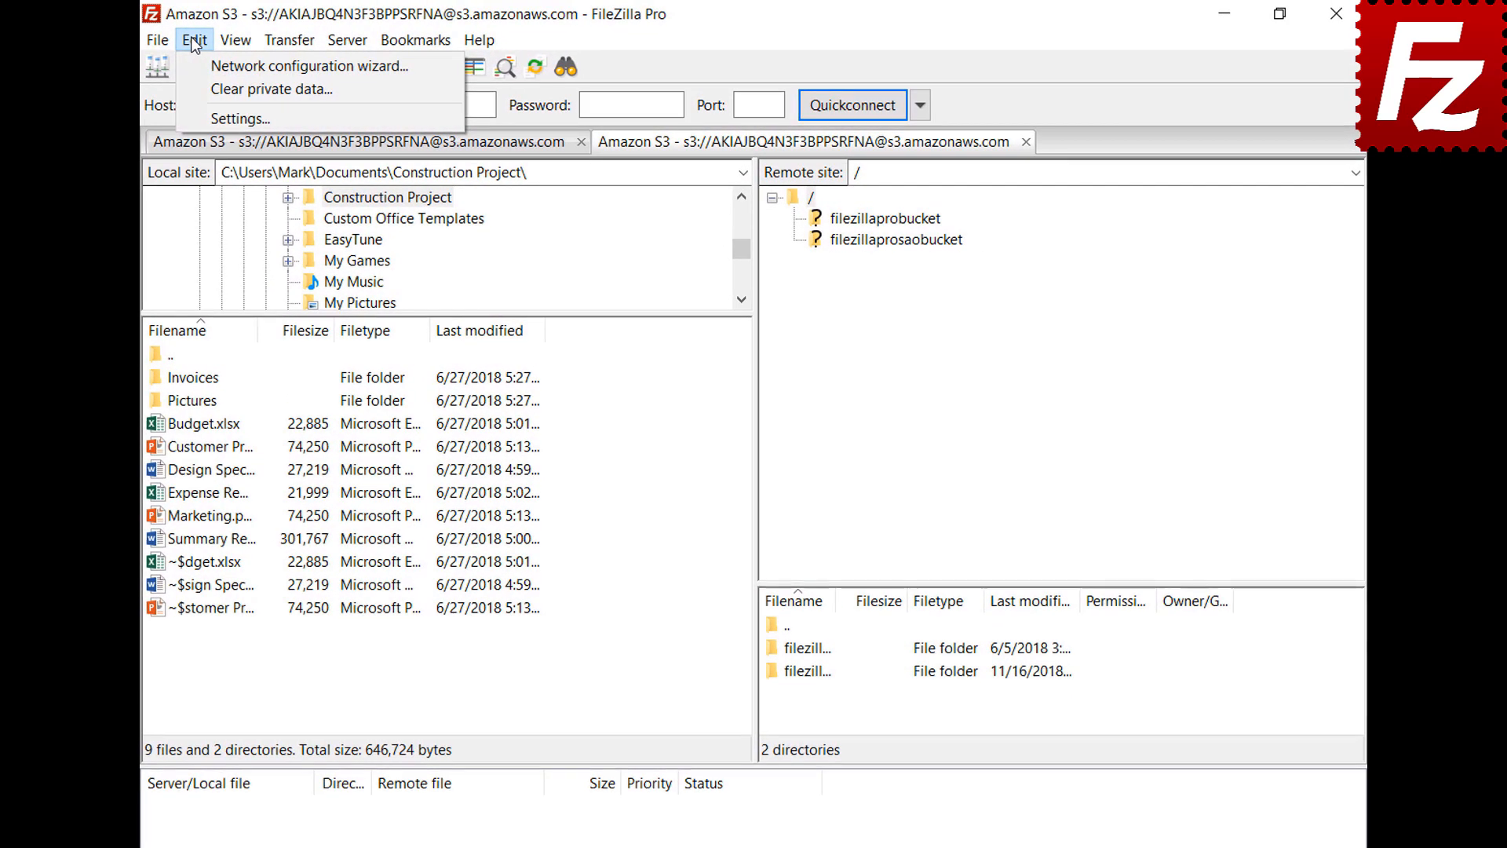
Step: On the Date/time format page, enter custom date %B %d %Y and time %H:%M:%S, then confirm
click(203, 122)
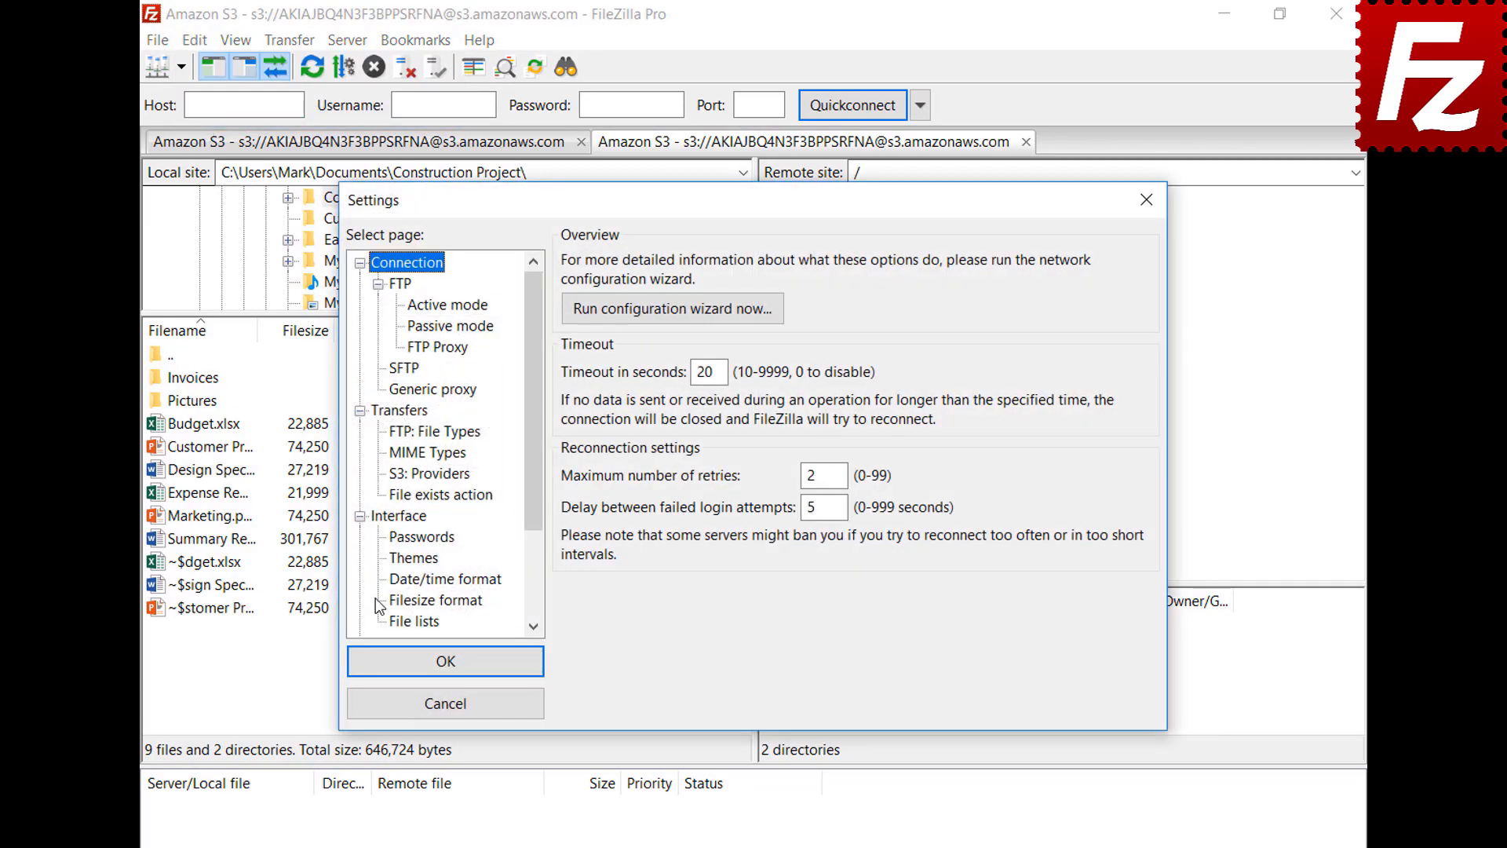
click(398, 581)
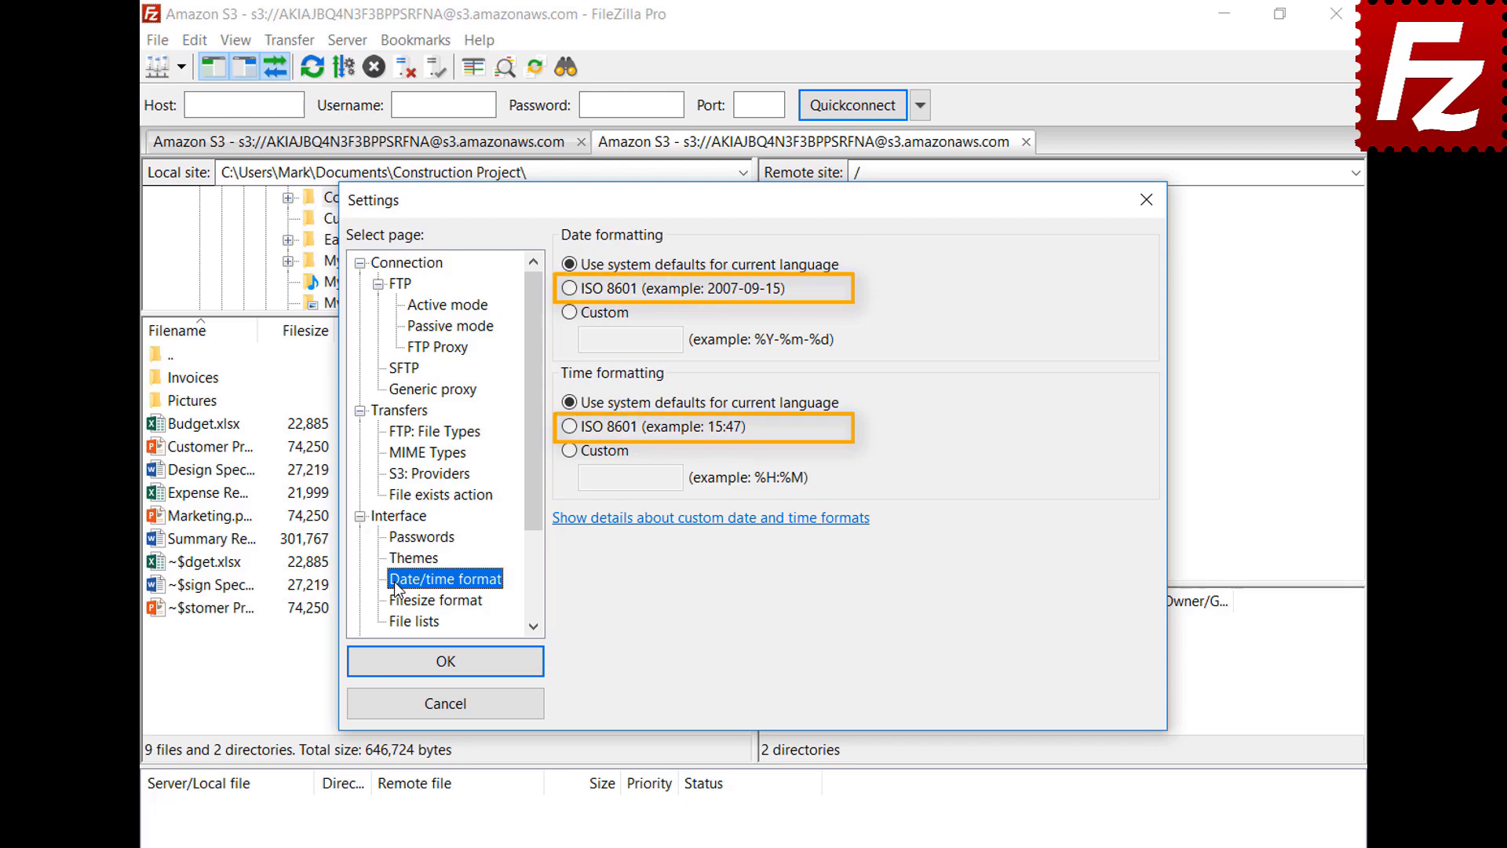
click(570, 313)
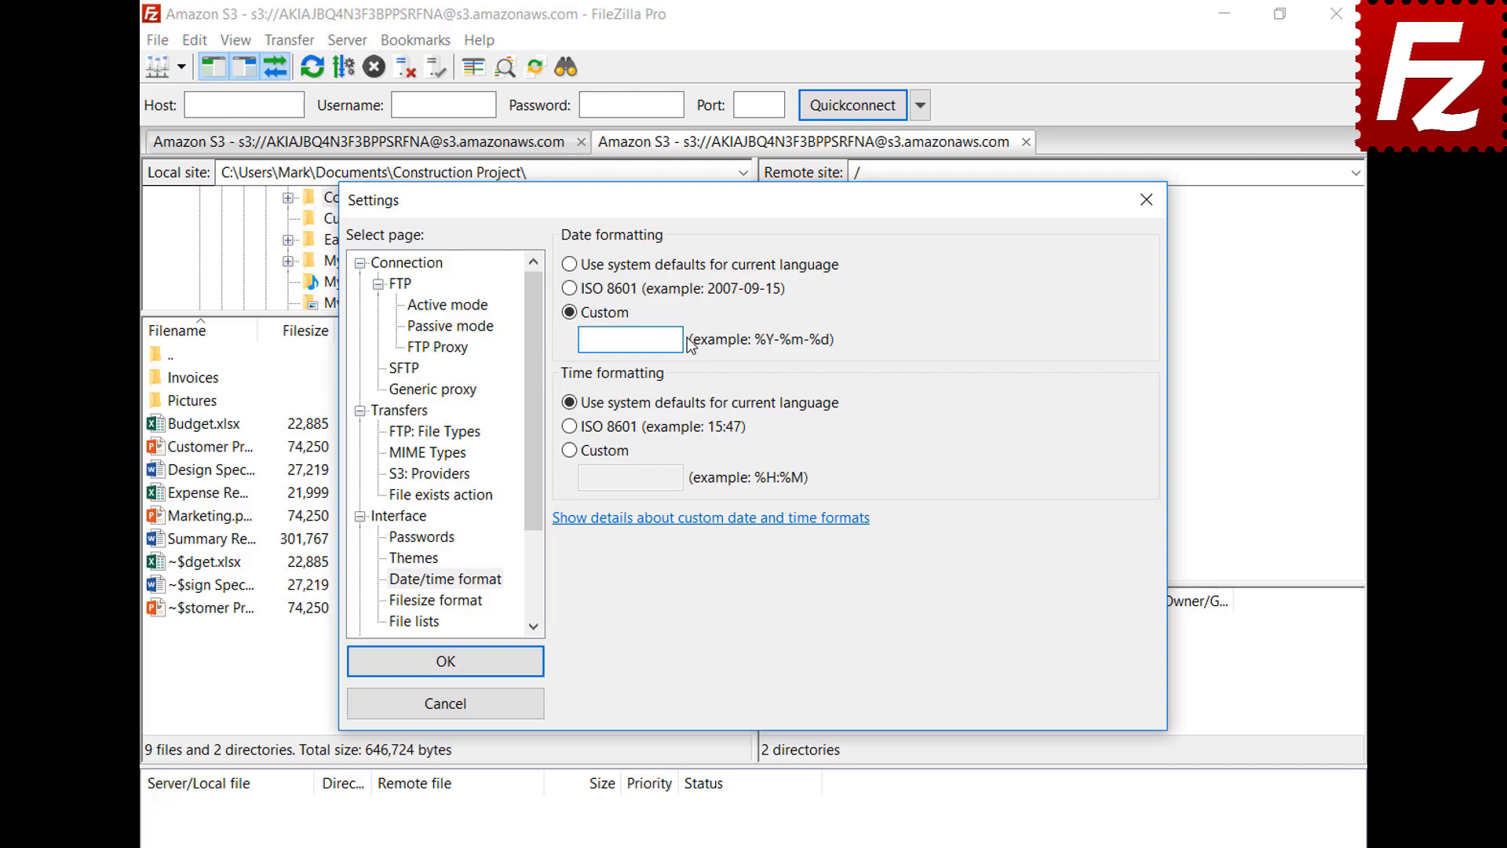
text(%B %d %Y)
click(570, 450)
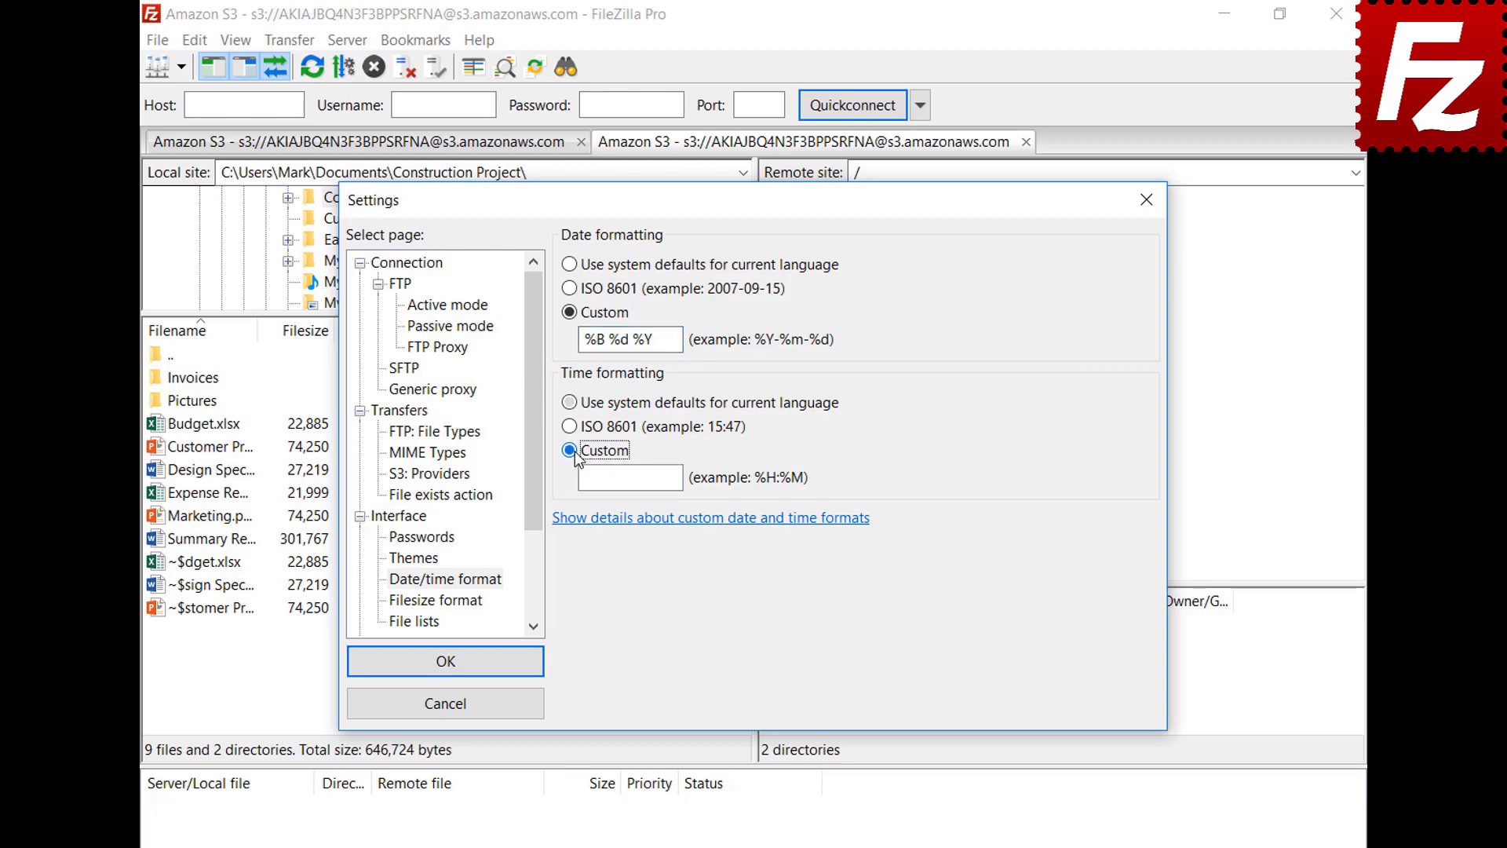
click(680, 478)
text(%H:%M:%S)
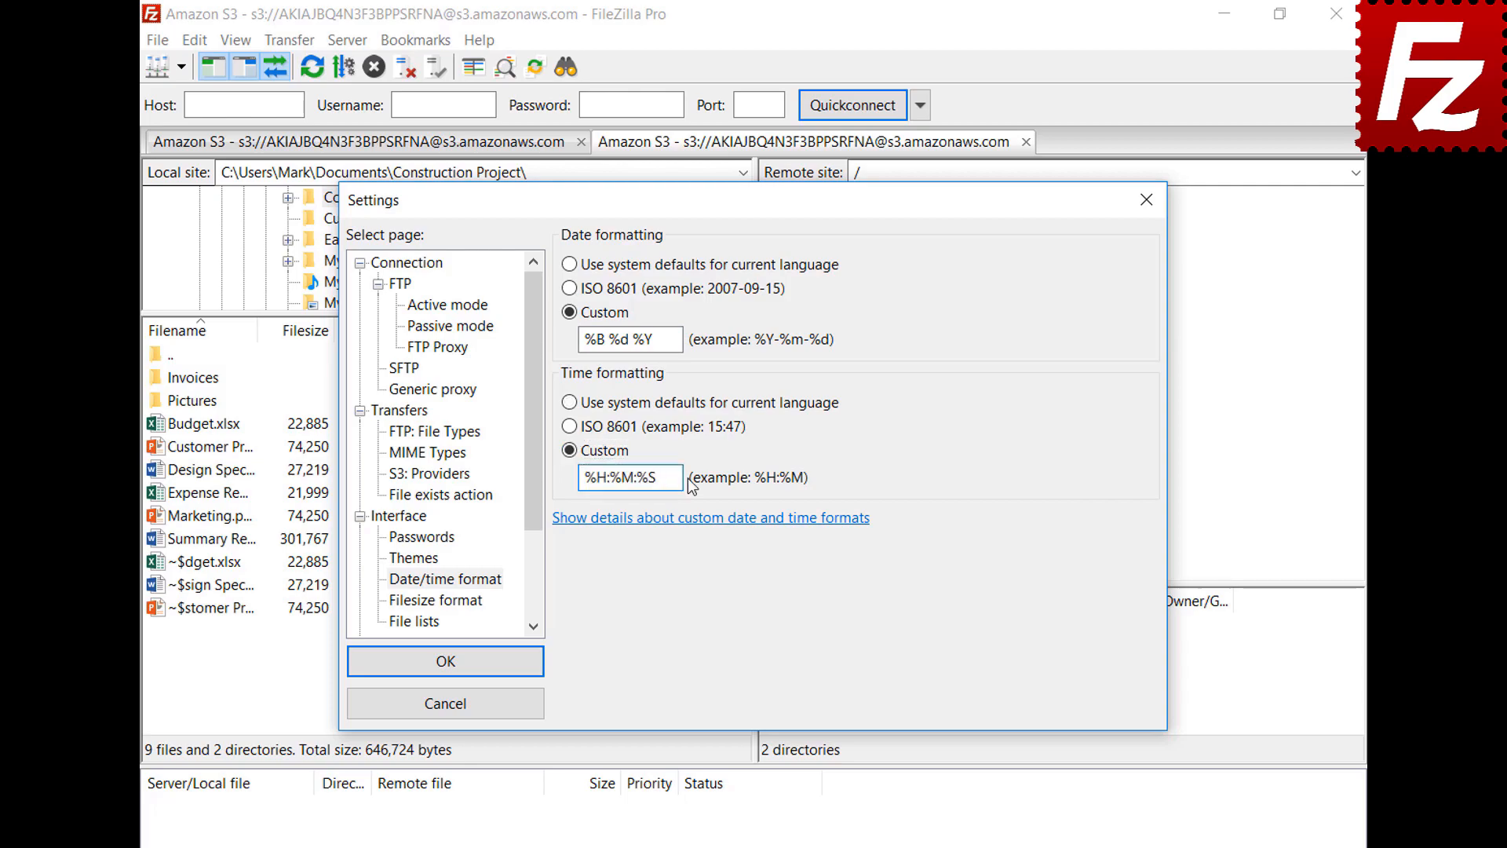
click(445, 661)
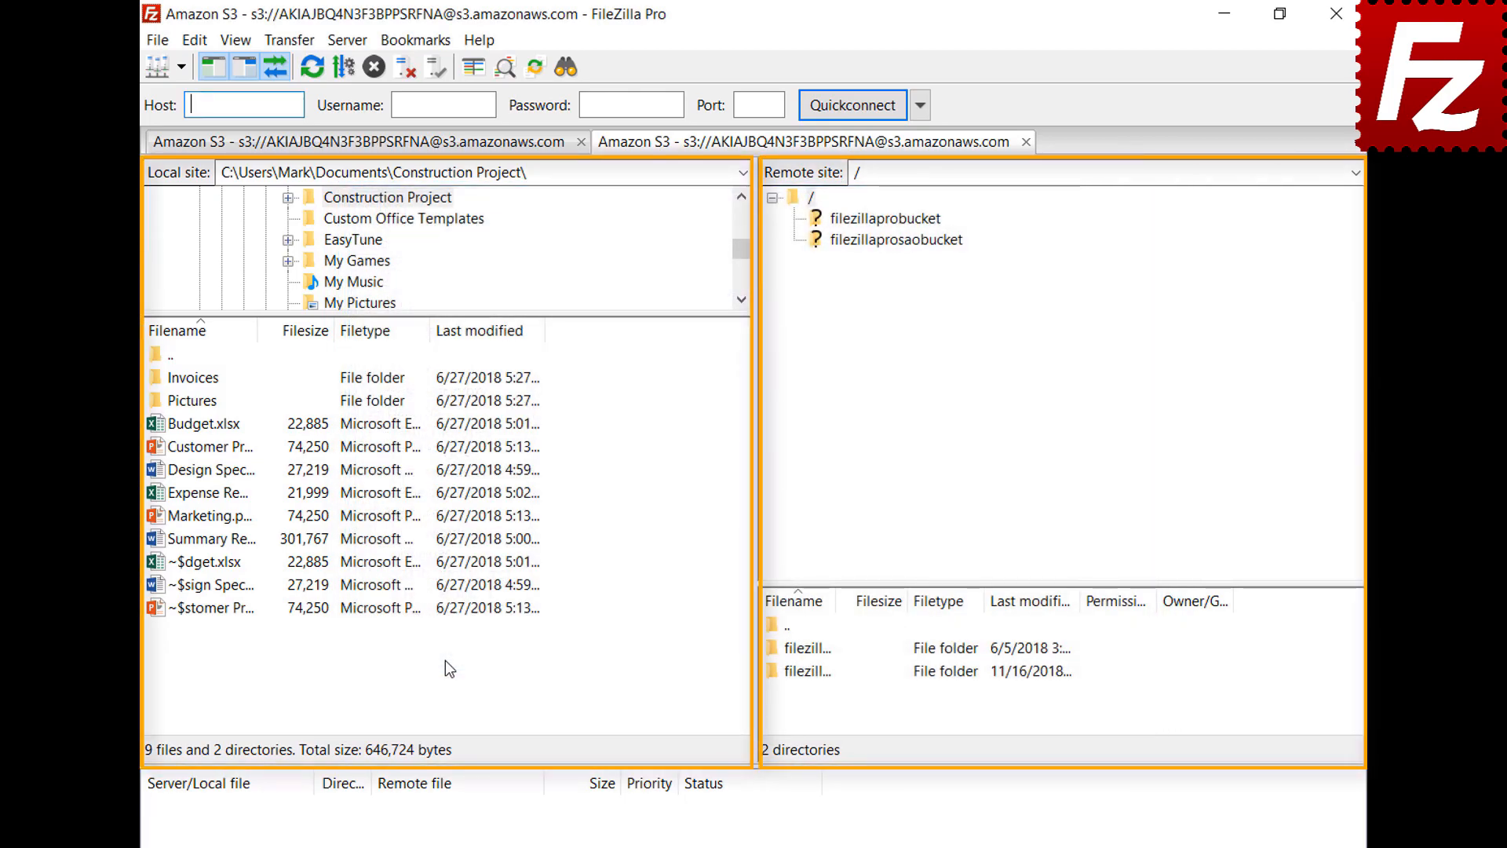
Step: On the Filesize format page, keep thousands separators, choose decimal SI prefixes, and use 2 decimal places
click(194, 39)
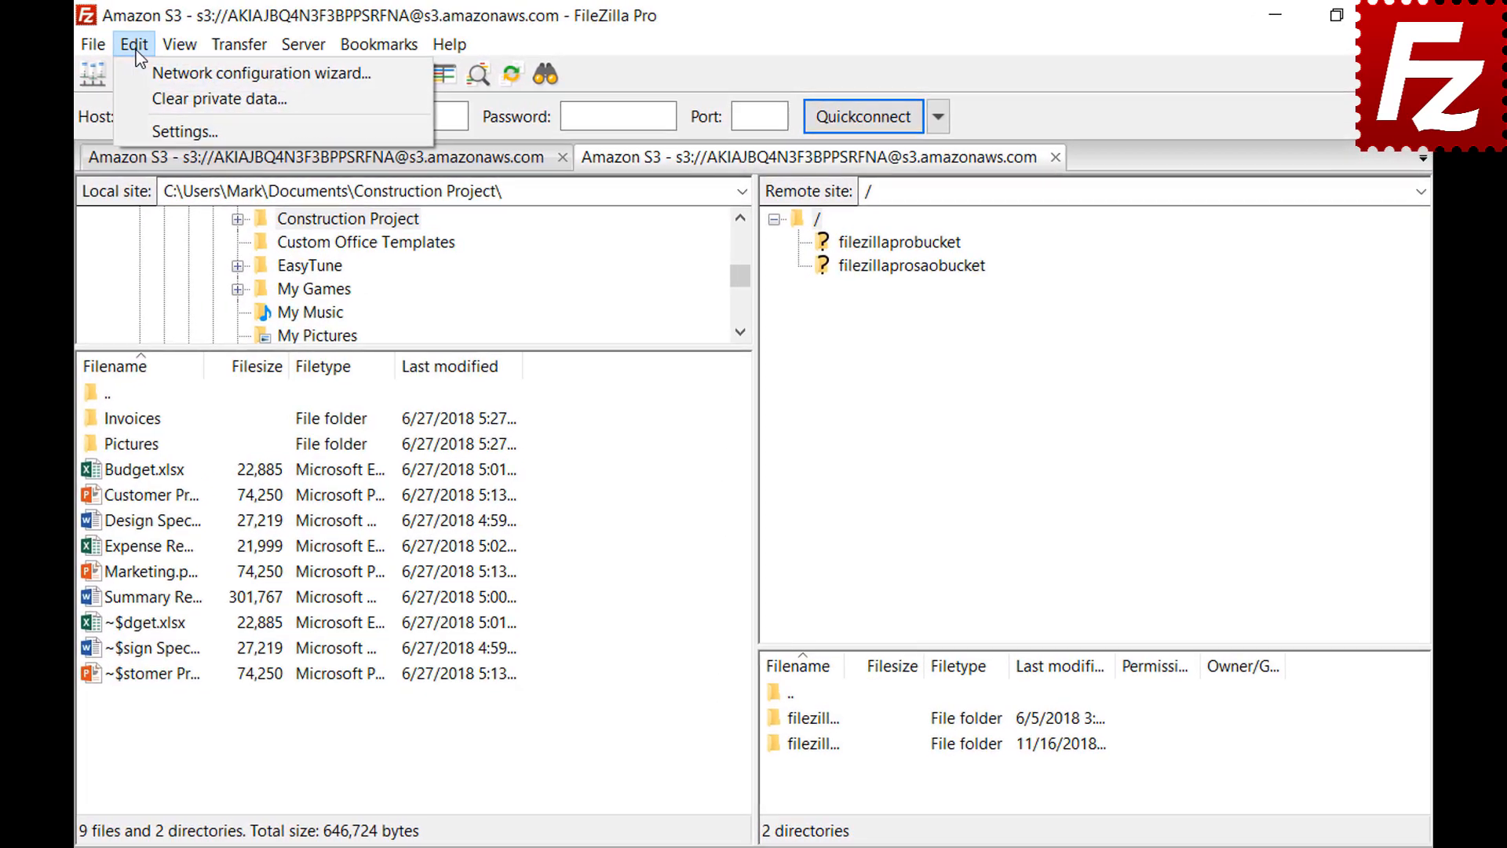
click(144, 126)
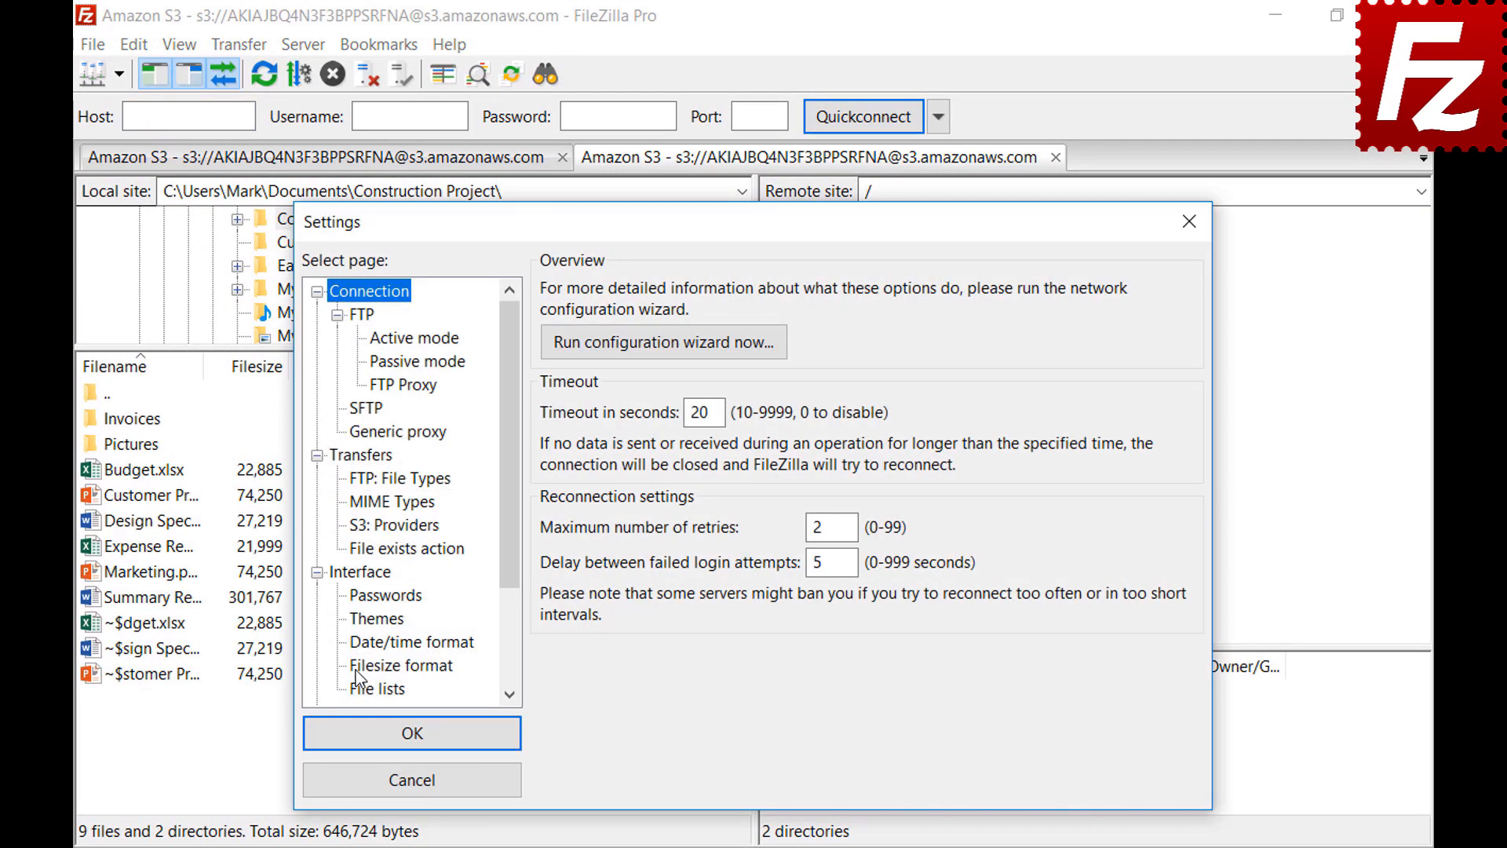
click(357, 668)
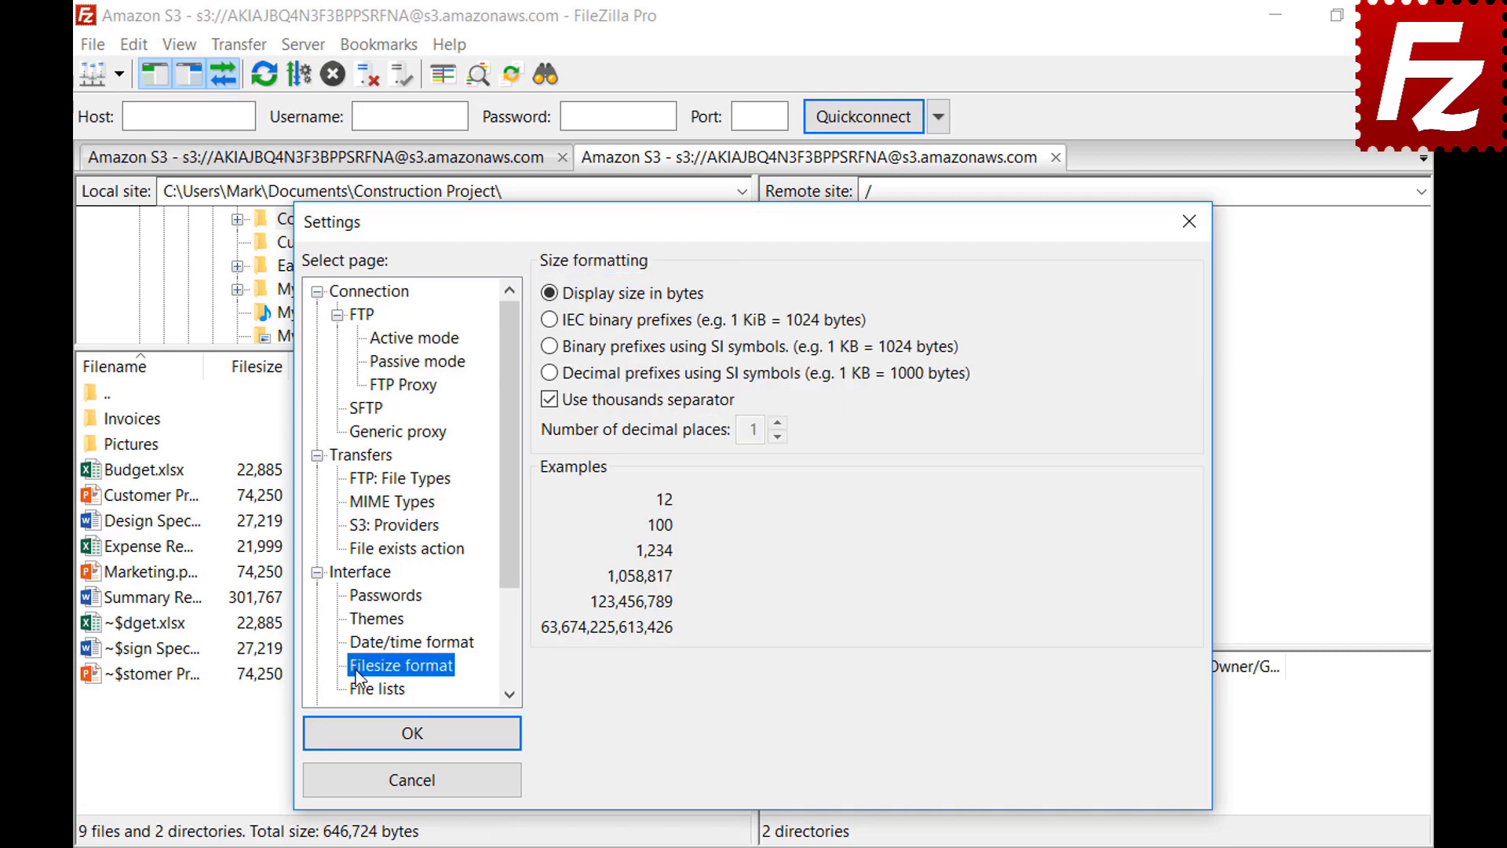
click(549, 400)
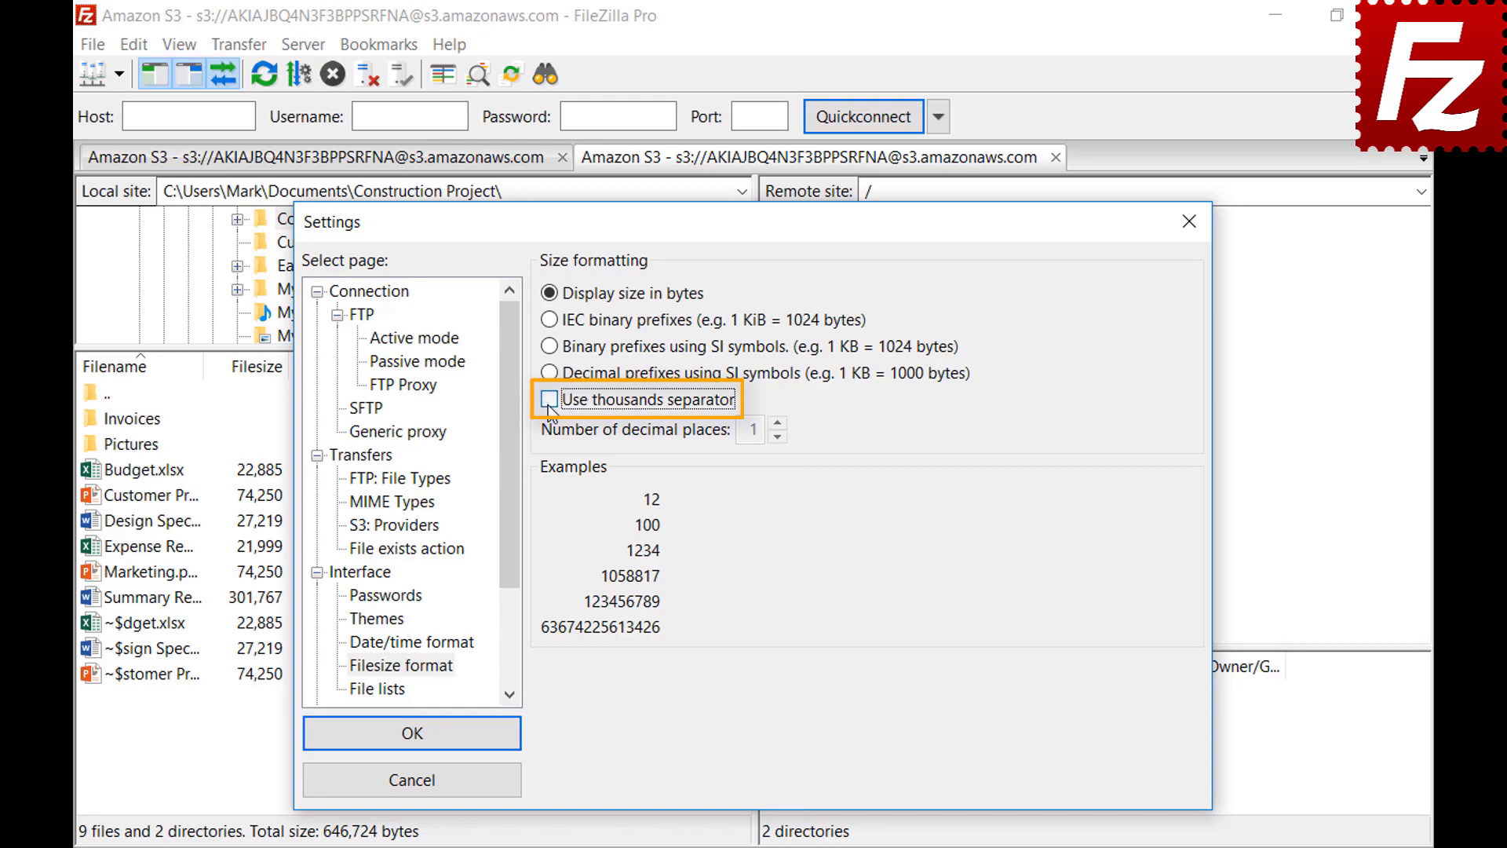
click(549, 401)
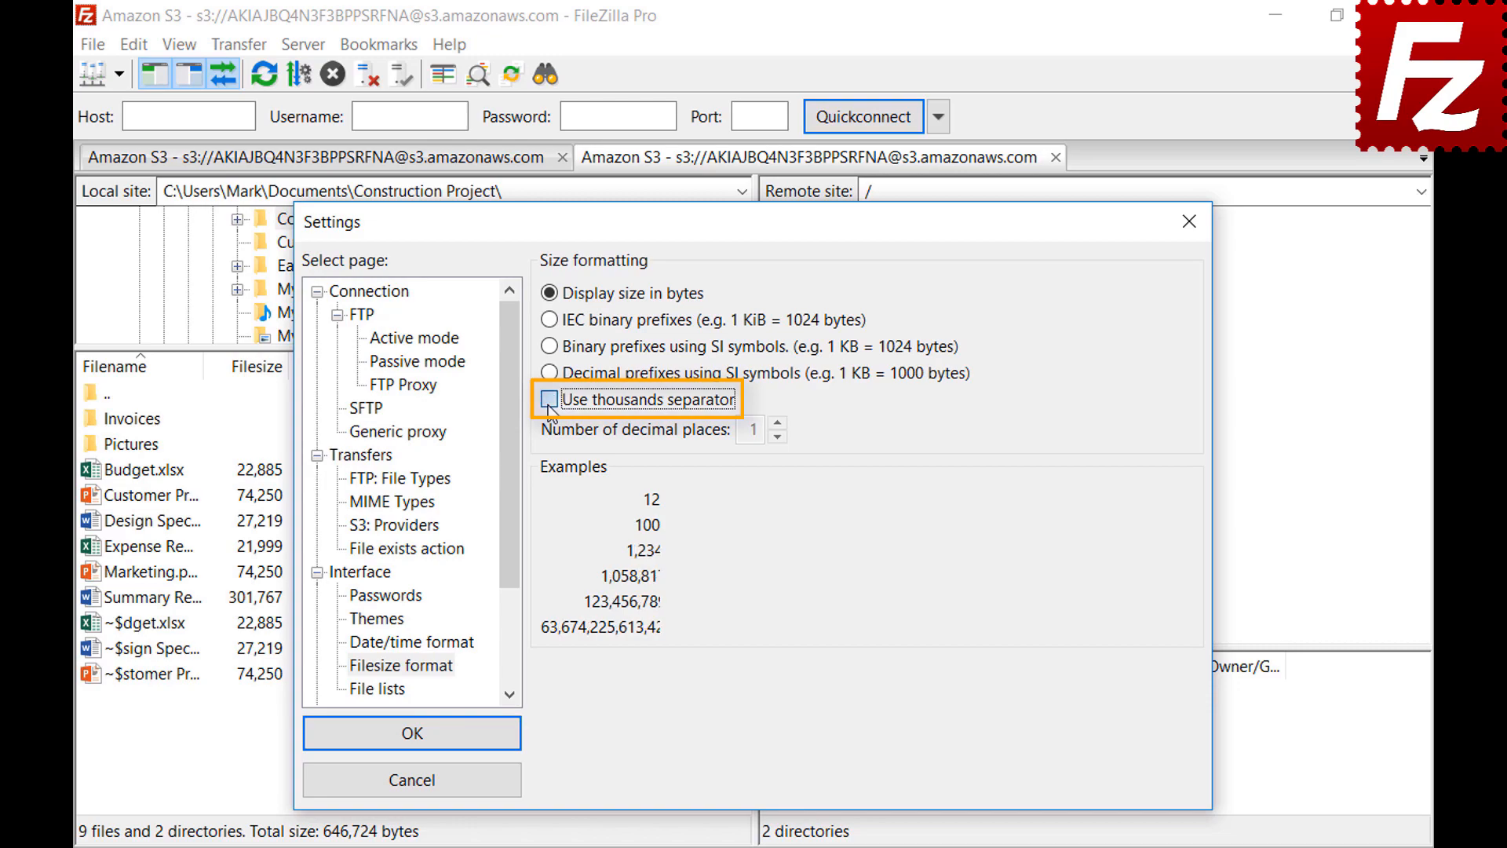
click(549, 320)
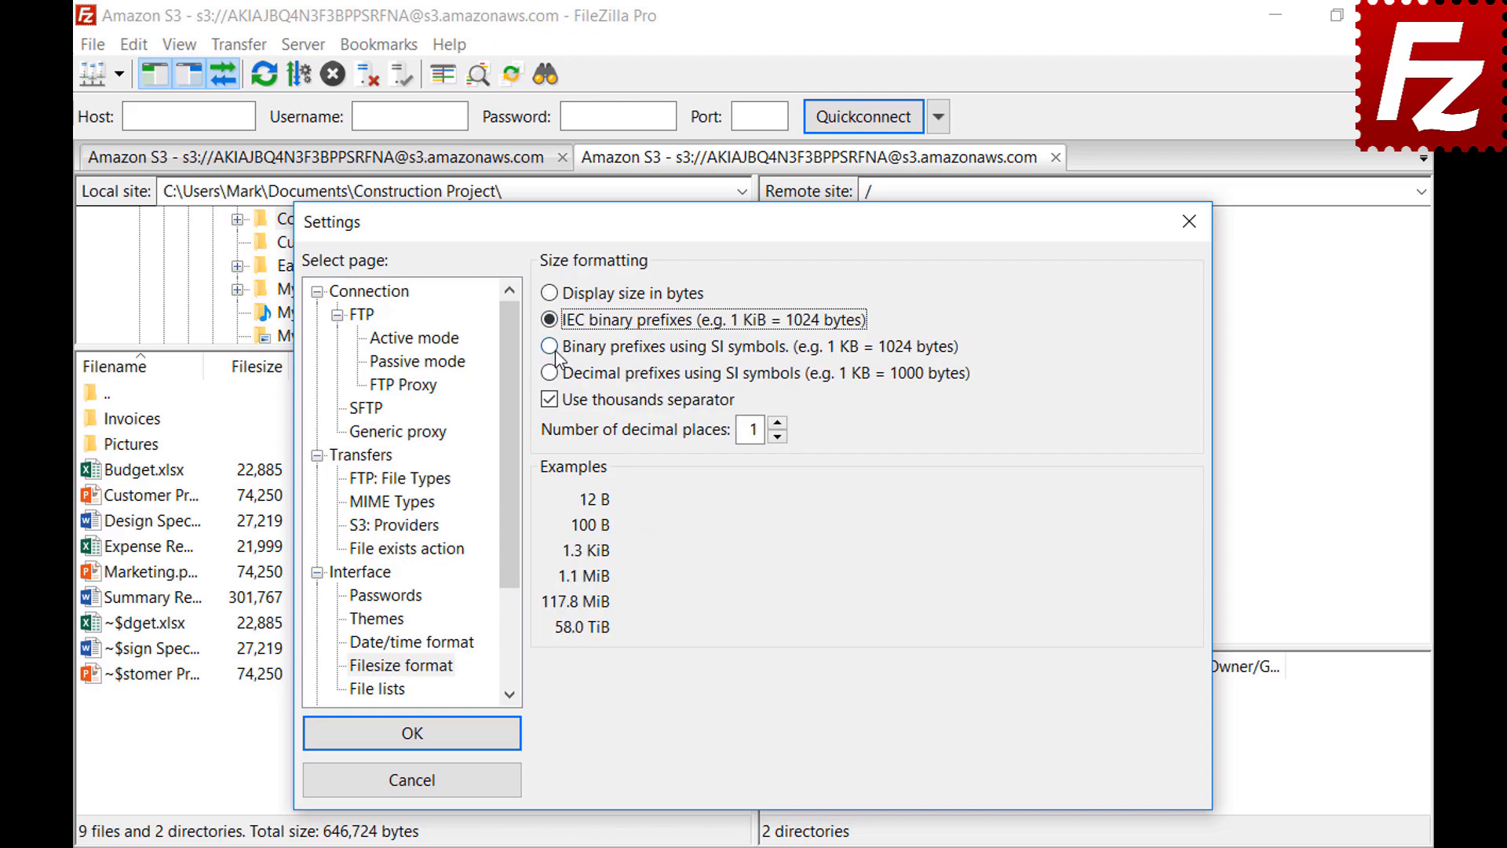
click(551, 348)
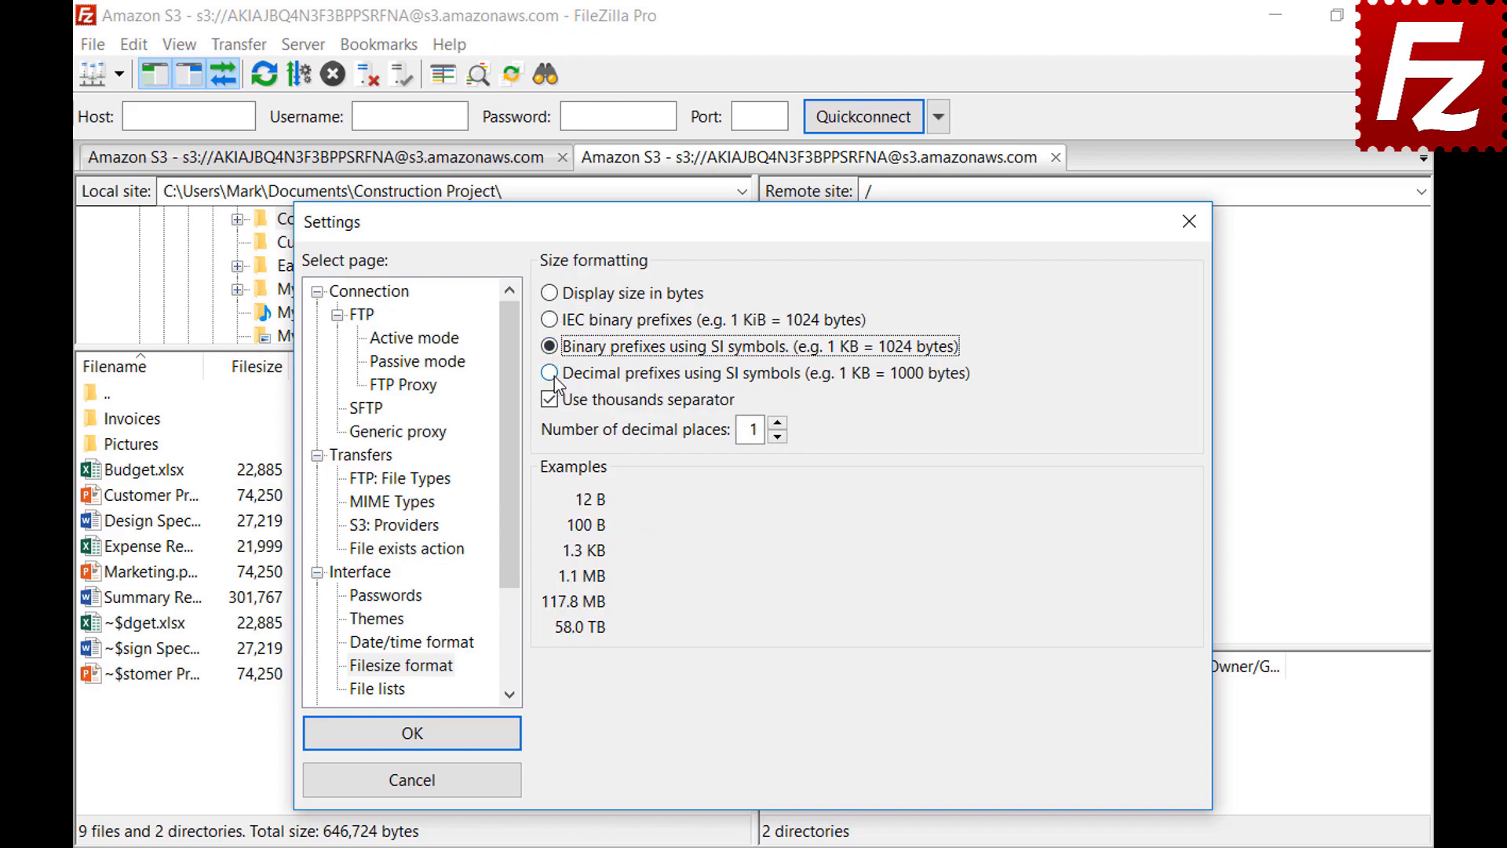
click(550, 374)
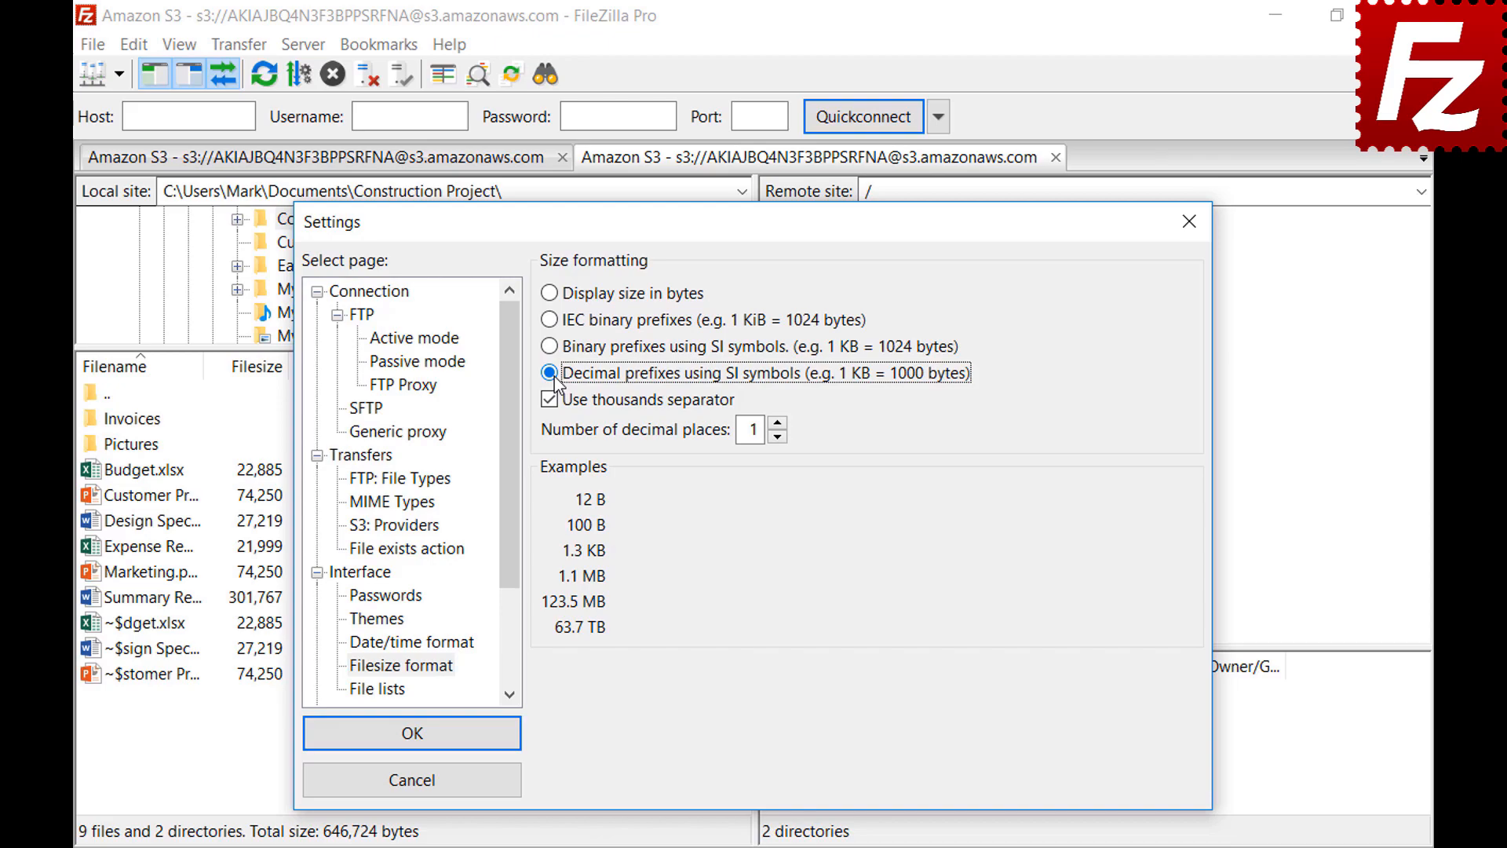
click(777, 424)
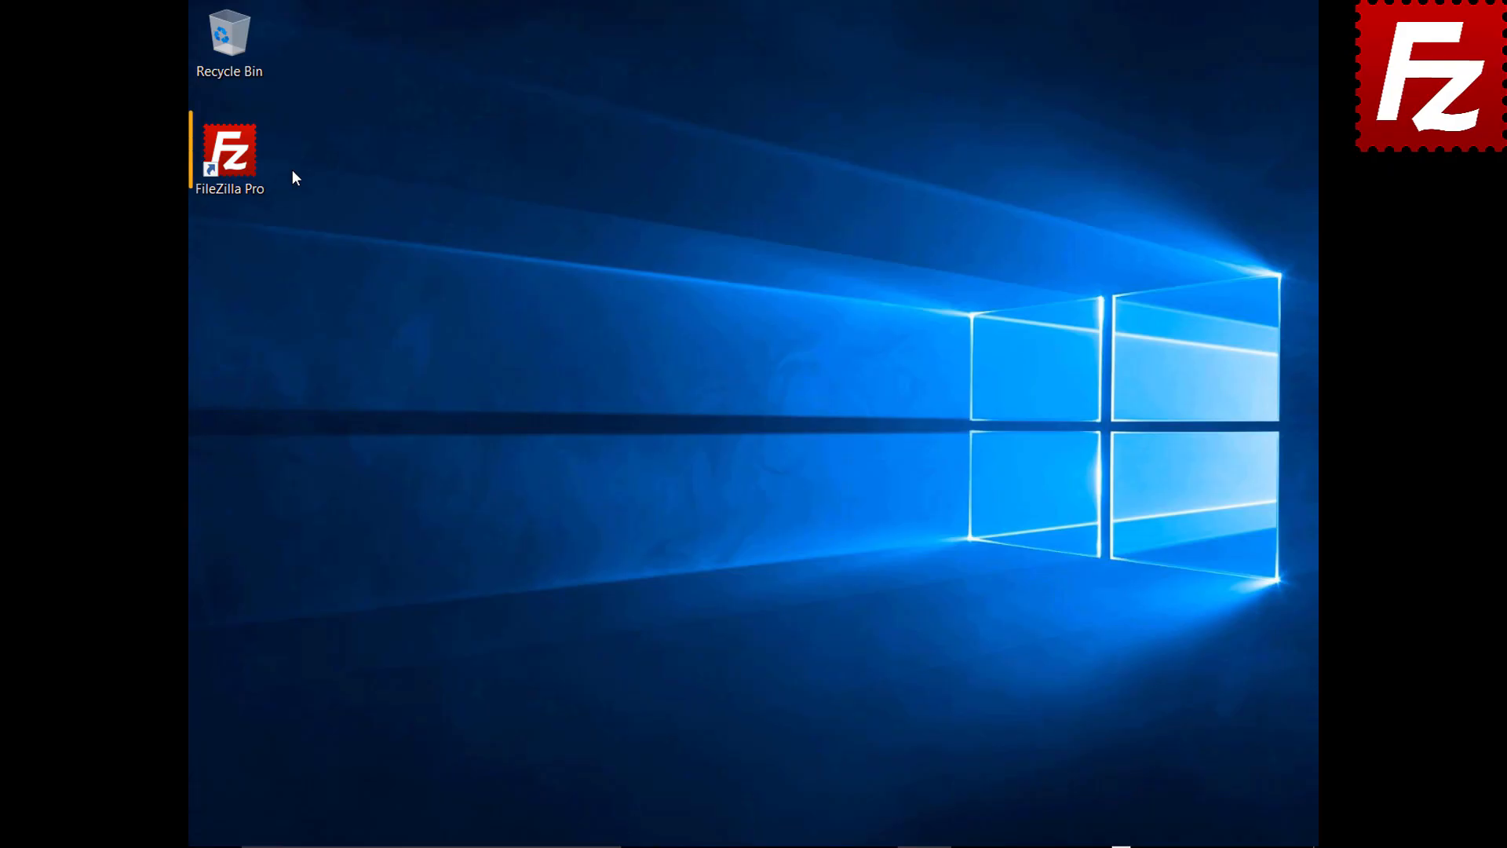
Step: Launch FileZilla Pro and select site entries, settings, queue and filters for export
double_click(238, 162)
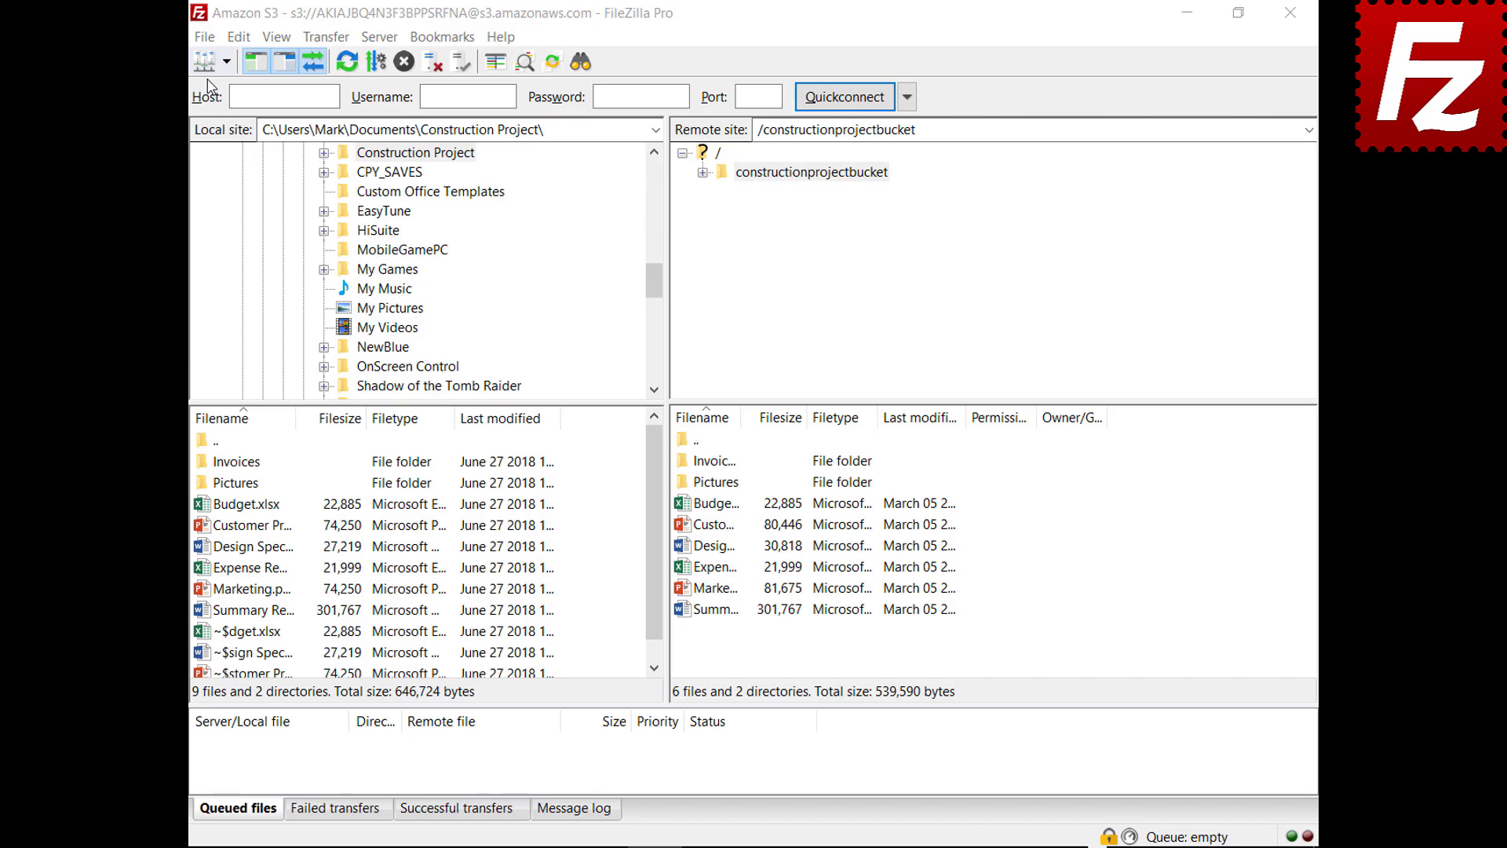
click(205, 39)
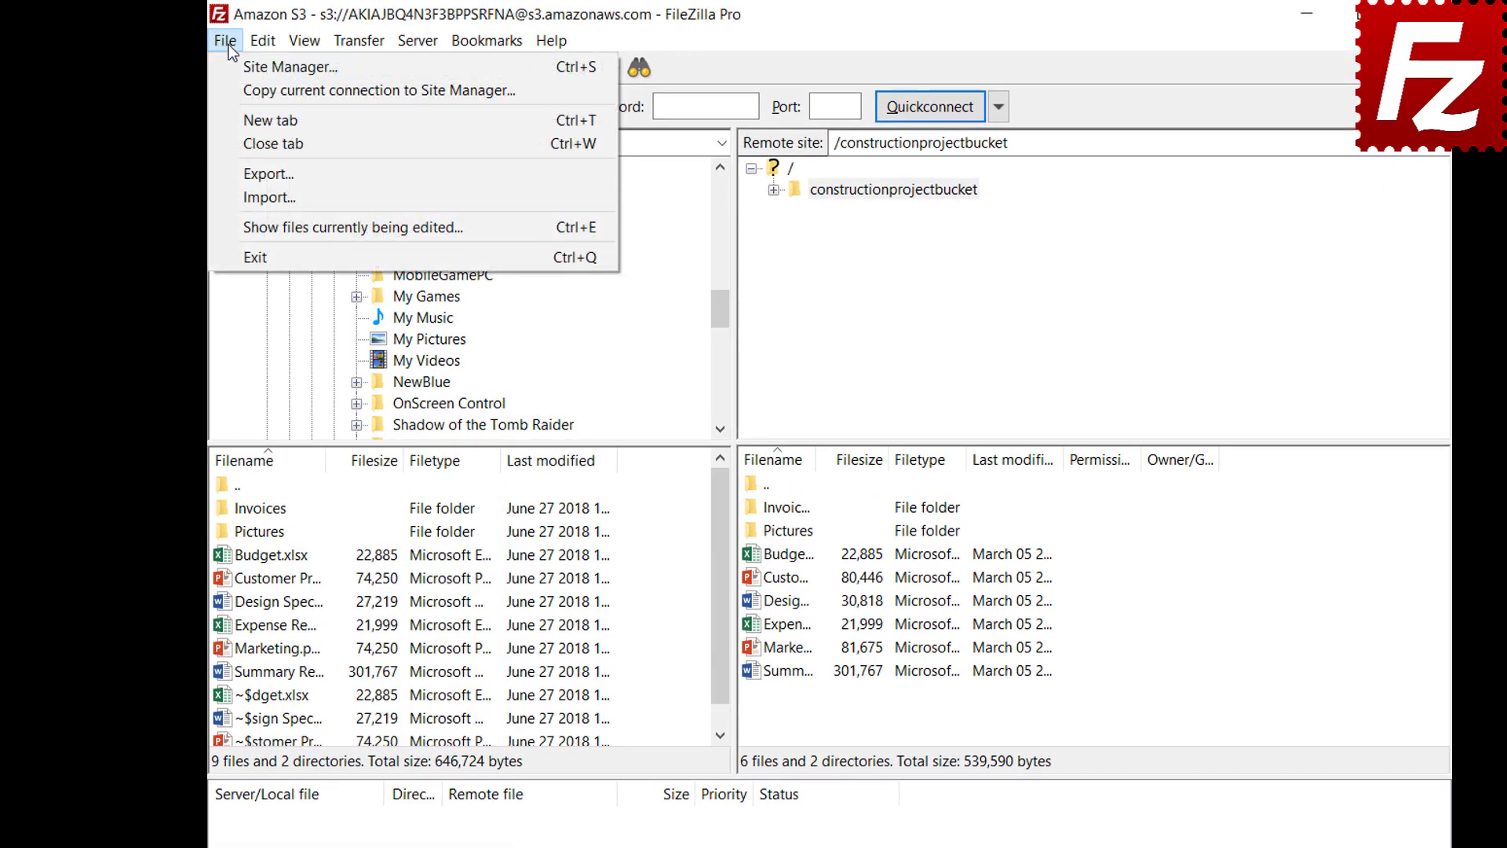
click(239, 173)
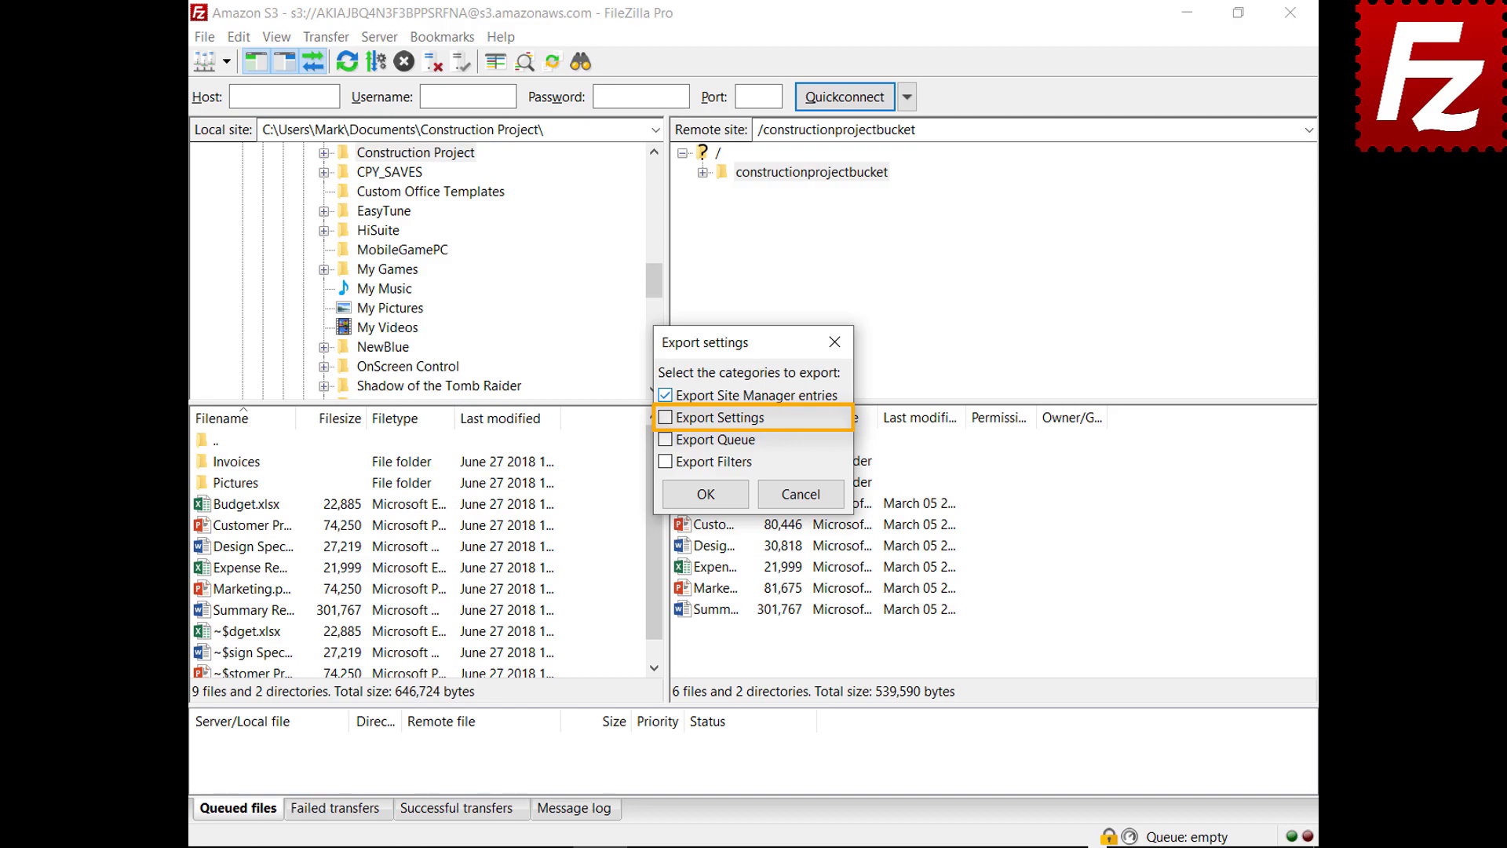
click(666, 419)
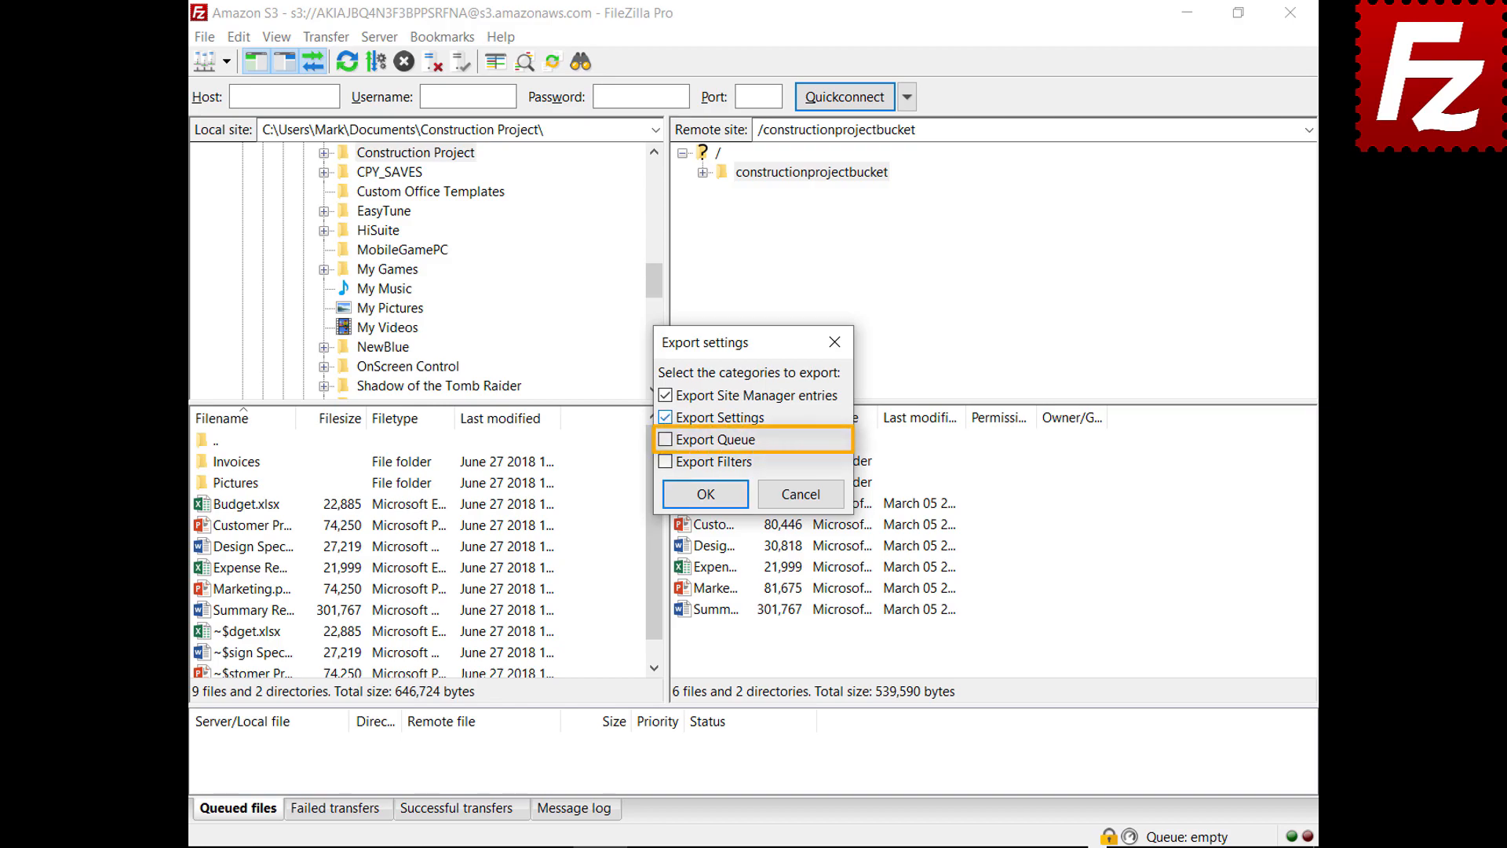
click(666, 439)
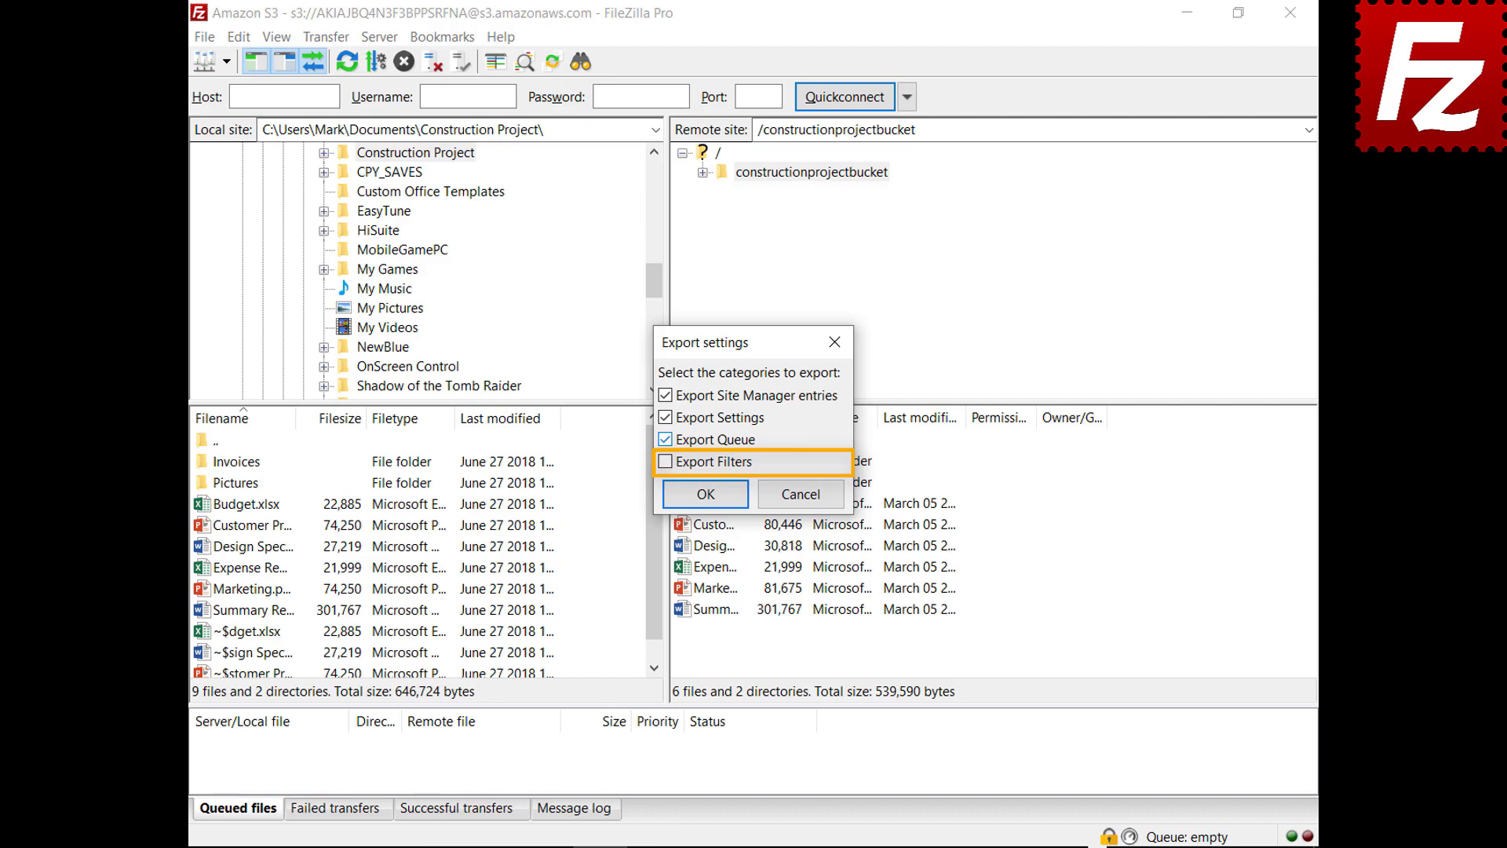
click(666, 462)
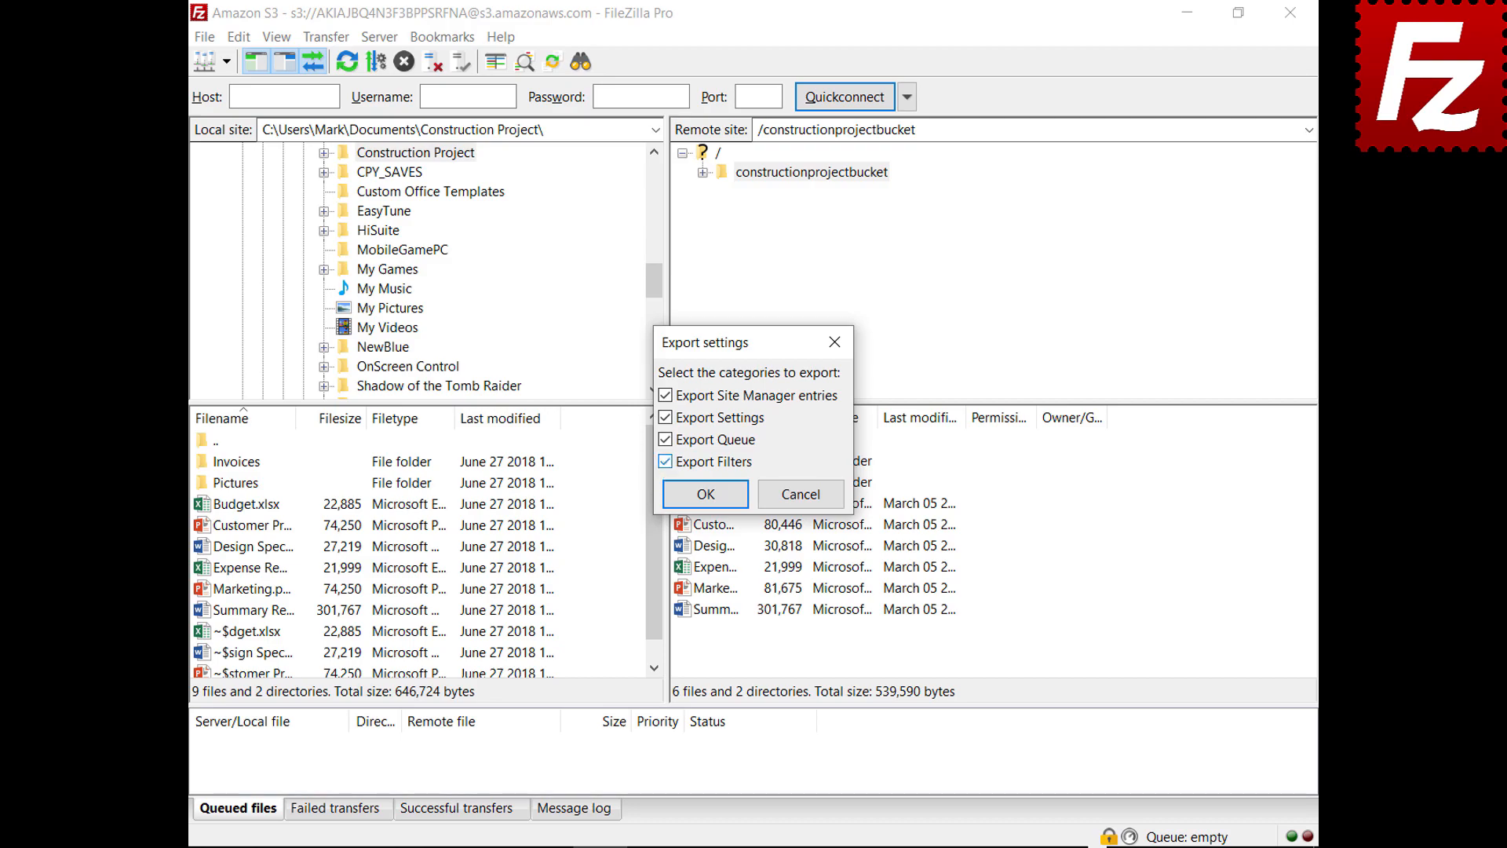
Step: Save the export as FileZilla.xml in Documents and bring up the import-settings file picker
click(706, 494)
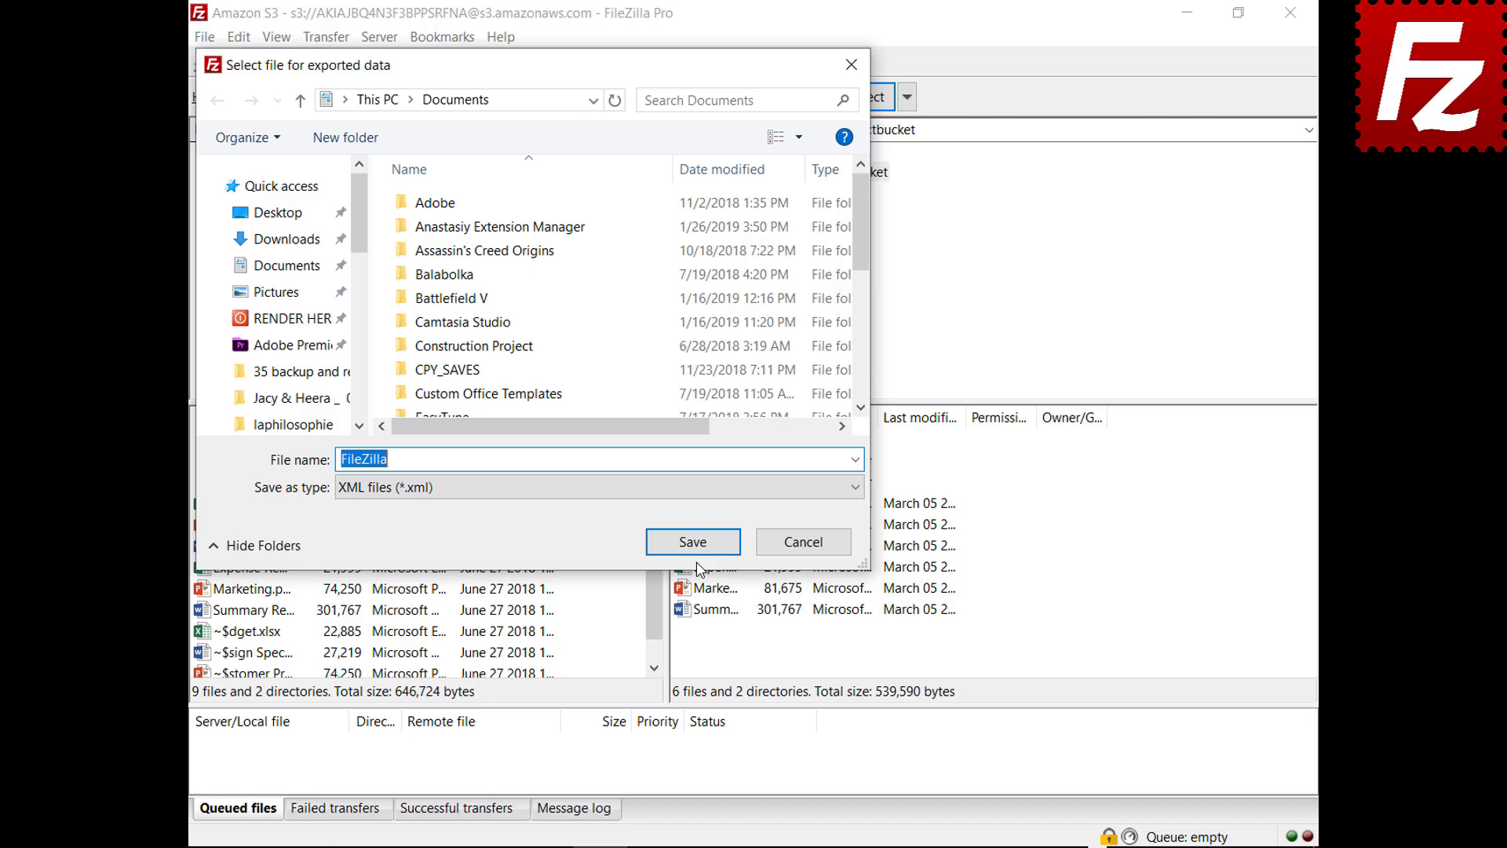
click(694, 549)
click(205, 37)
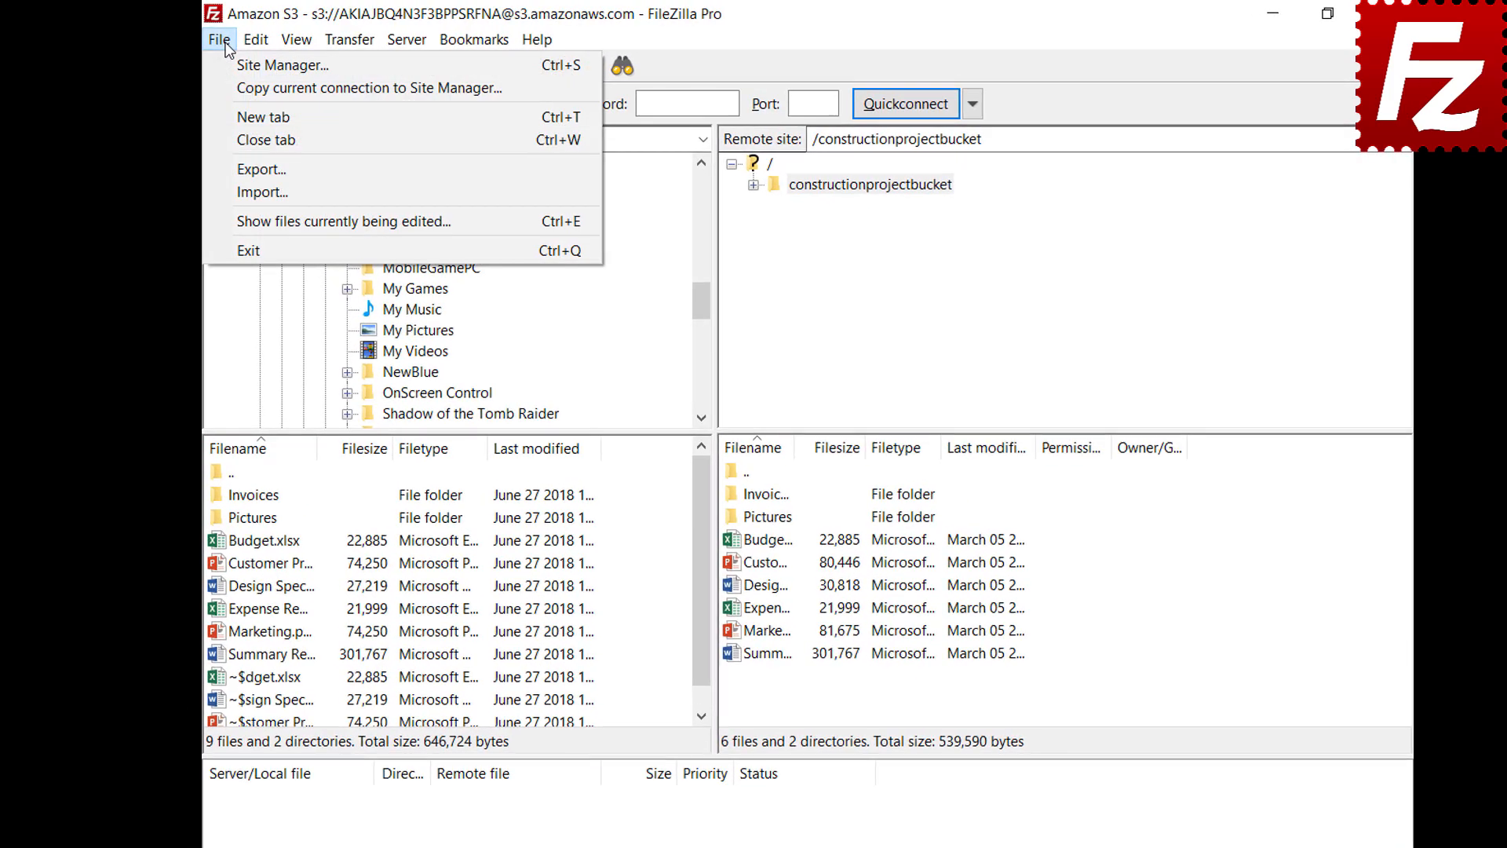
click(236, 191)
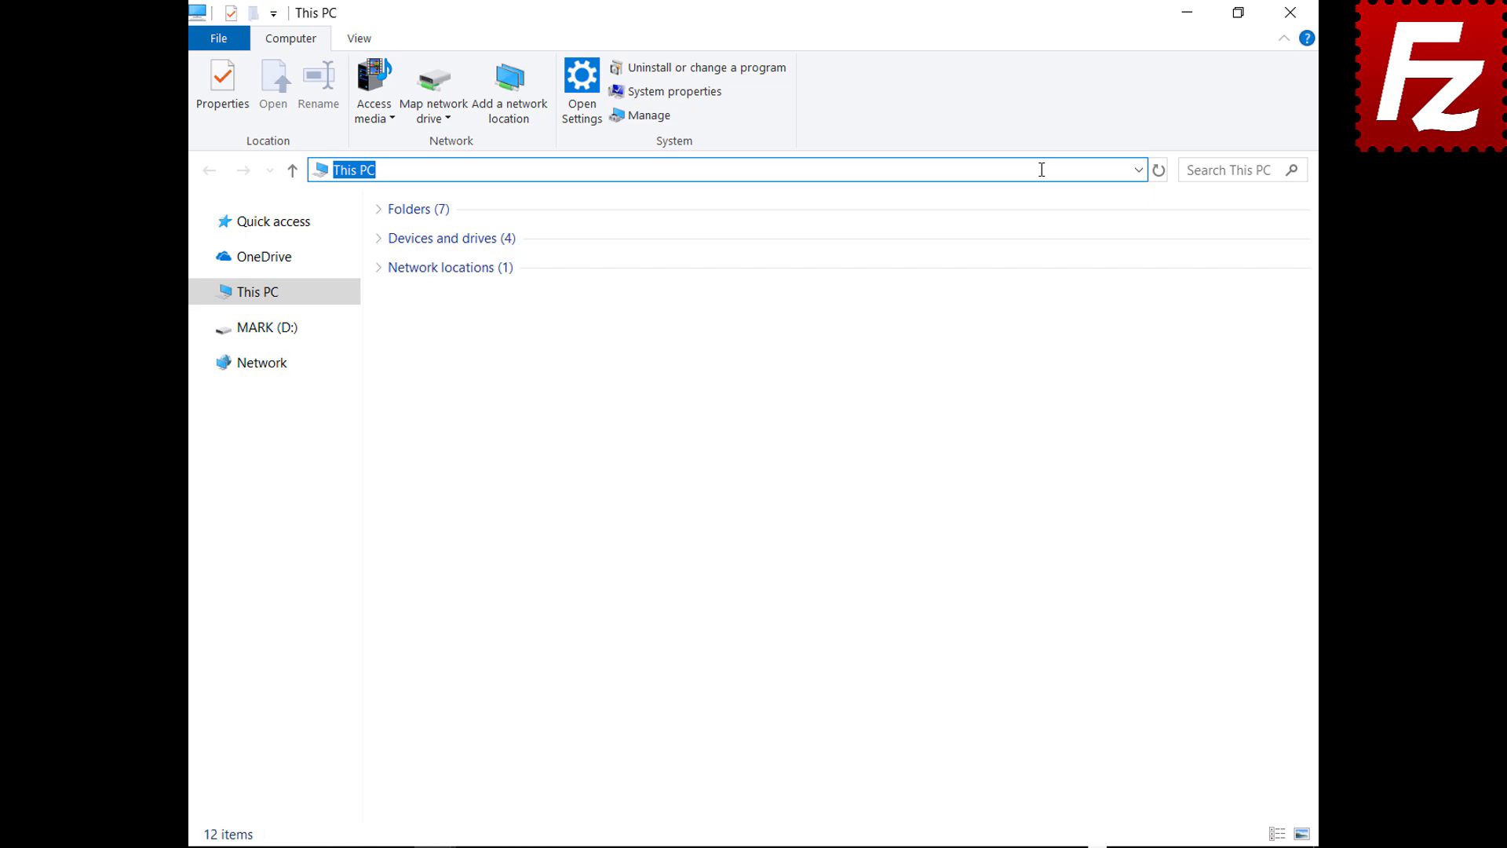
Step: Go to %APPDATA%\FileZilla in File Explorer and select all seven configuration files
text(%APPDATA%\FileZilla)
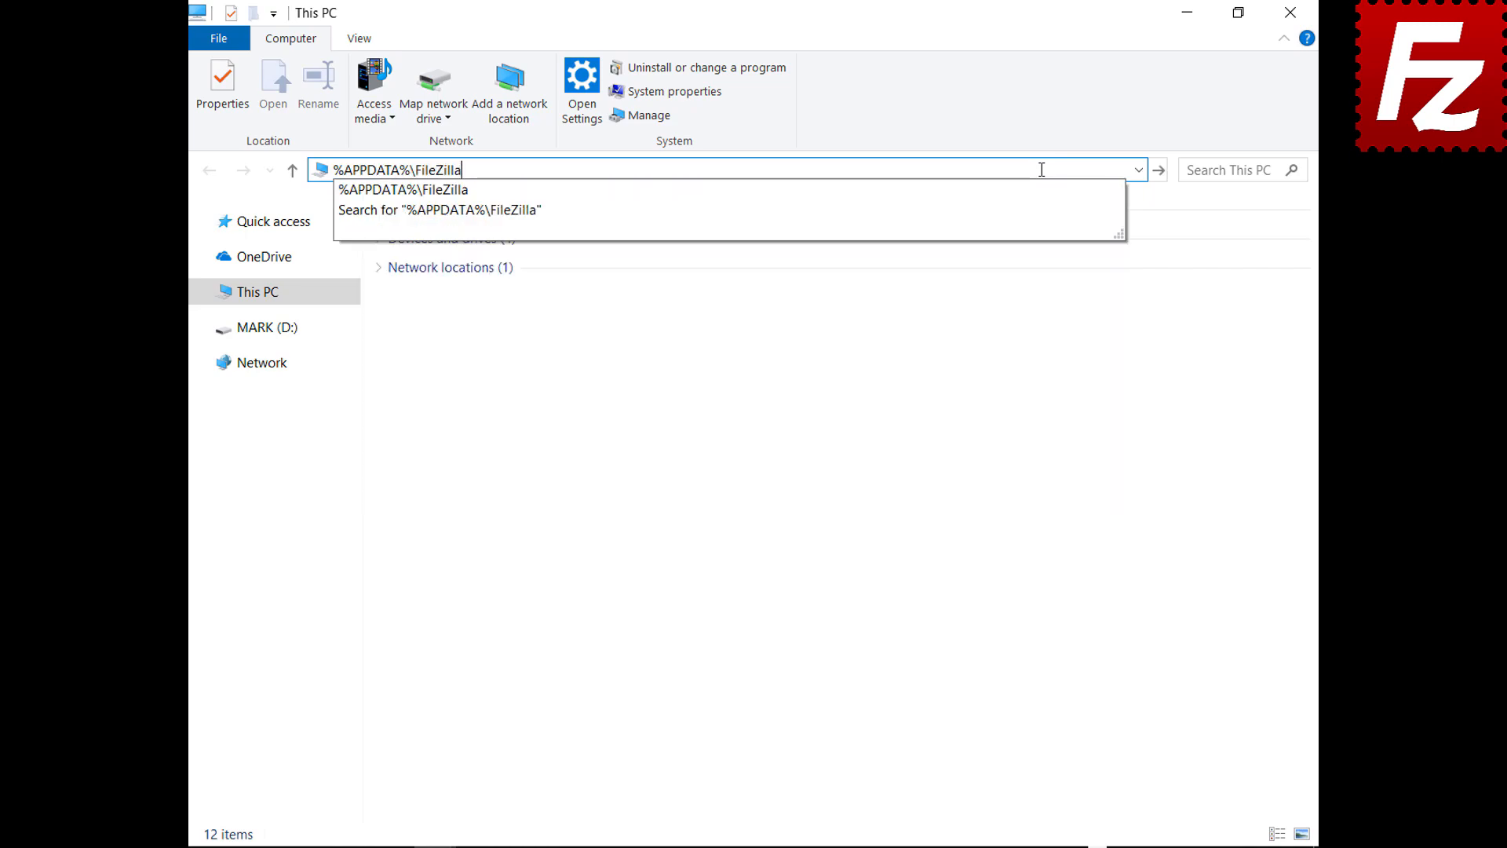
key(Return)
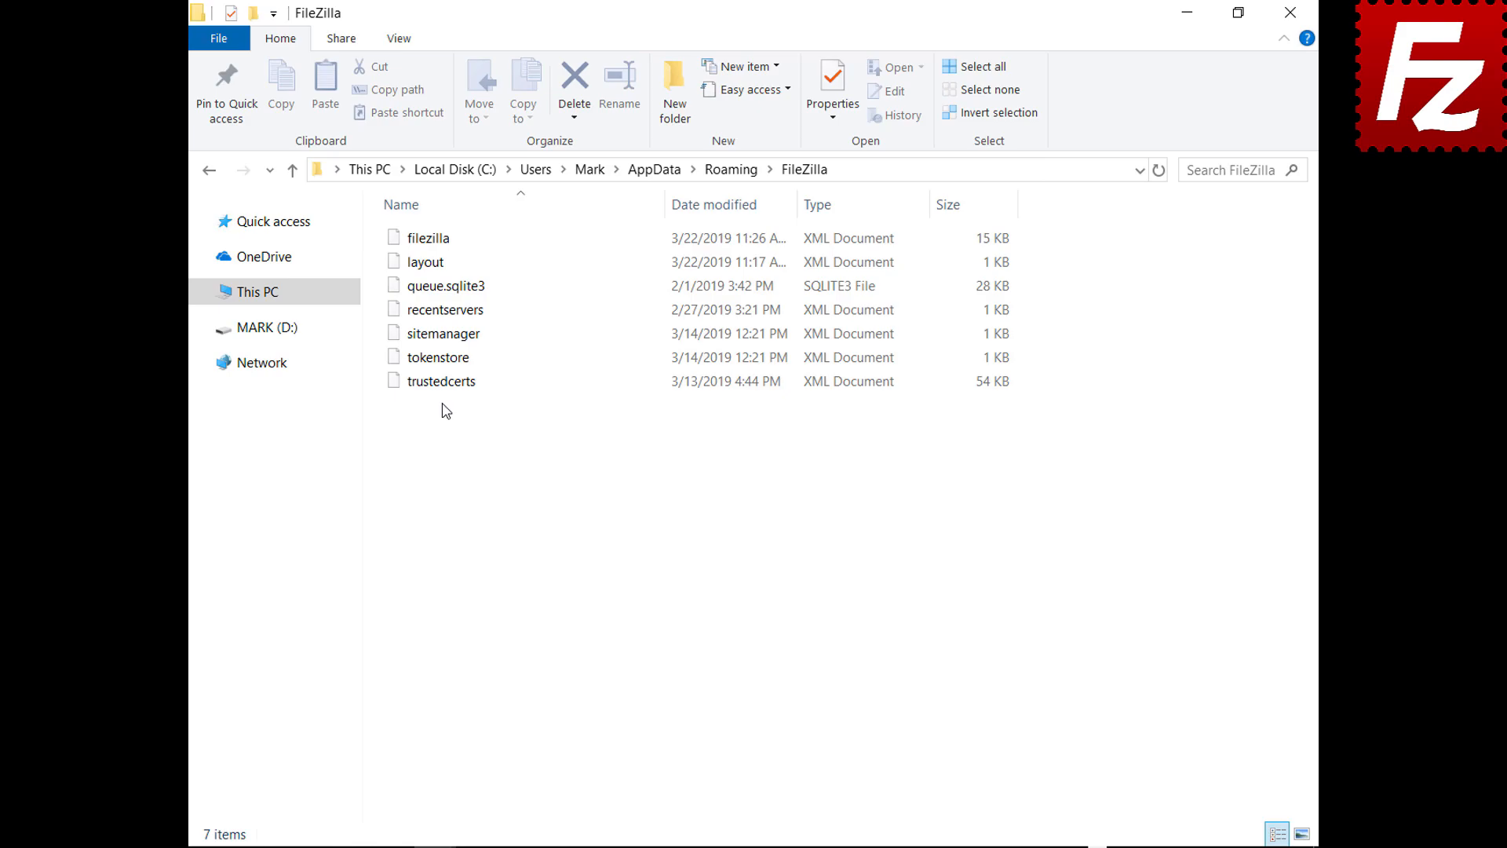
drag(440, 414, 444, 223)
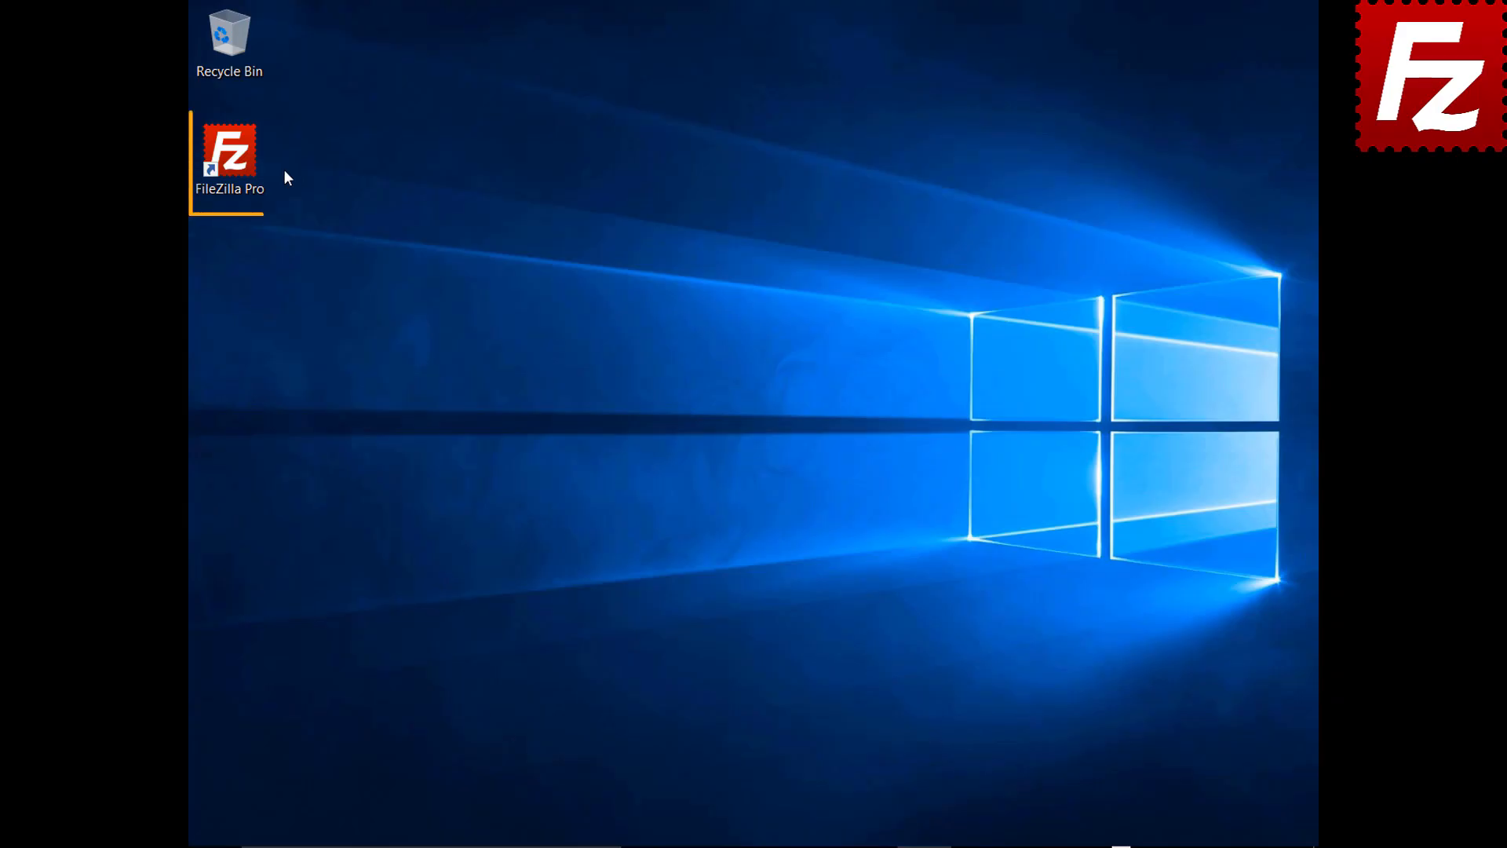
Step: Launch FileZilla Pro and connect to the saved Amazon S3 site in a new tab
double_click(239, 163)
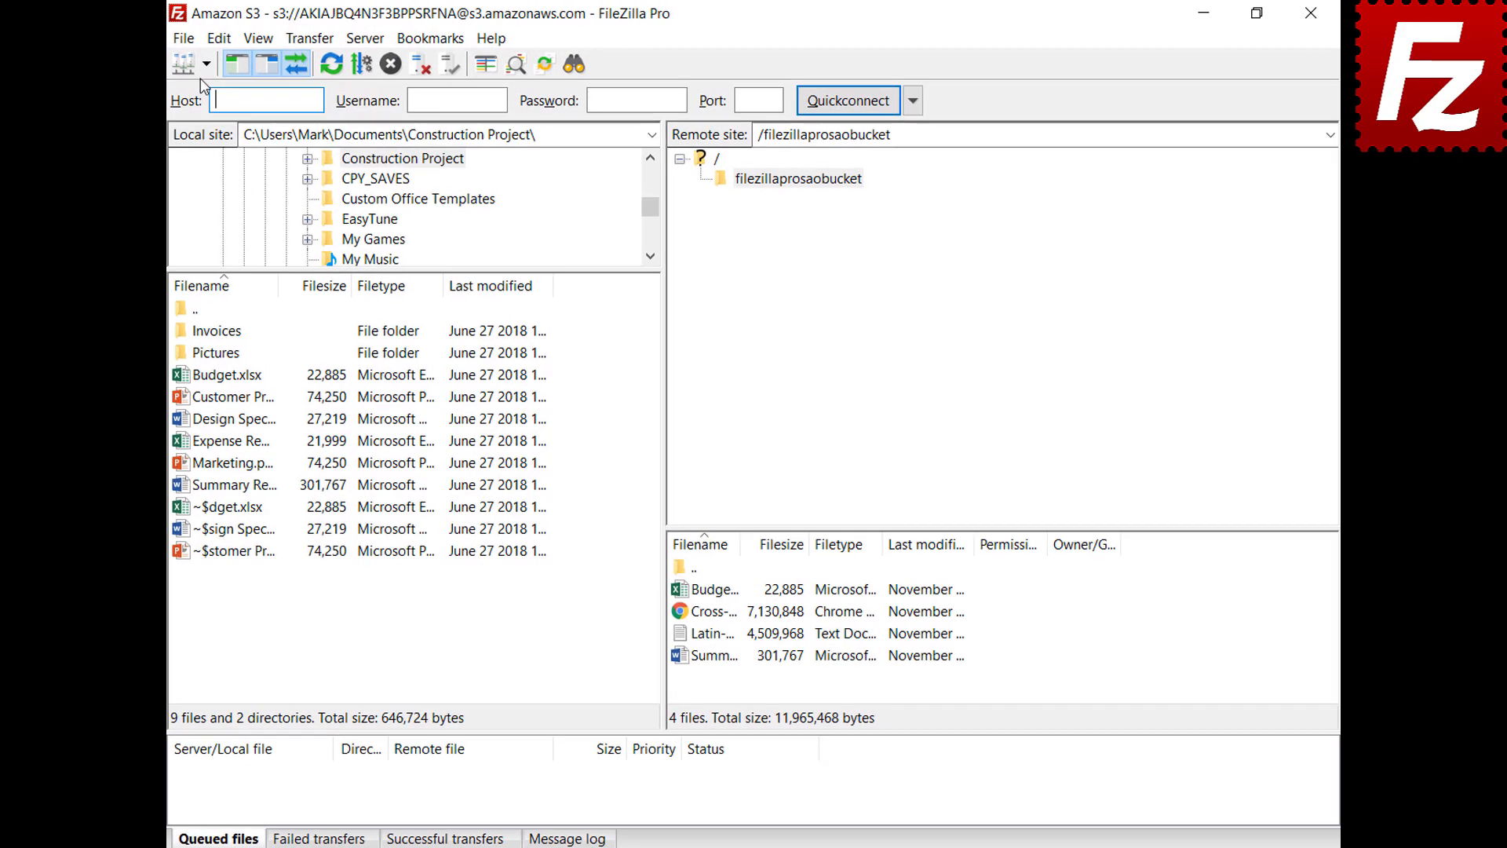
click(224, 61)
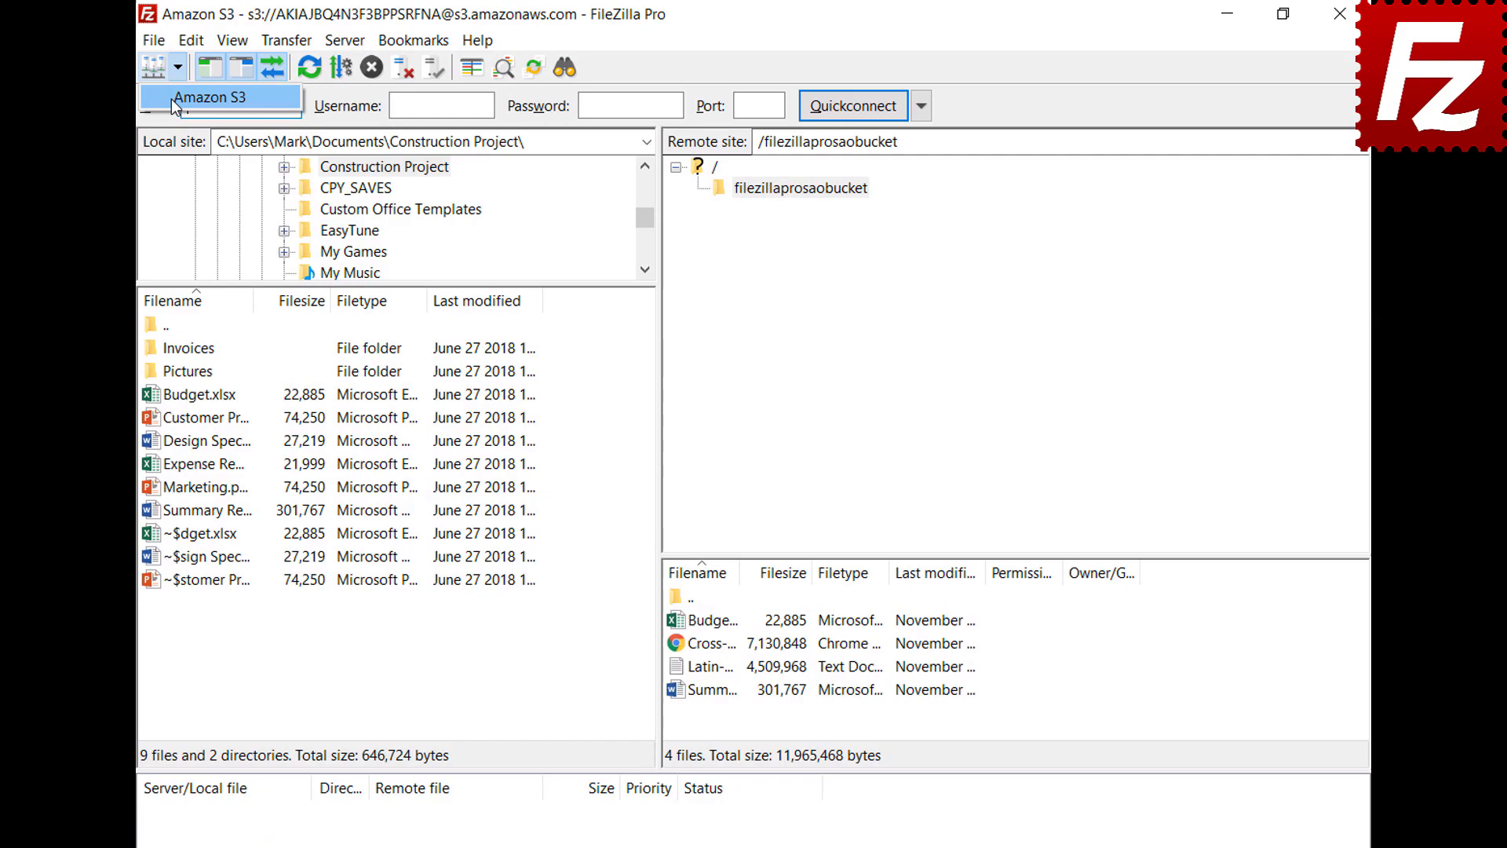
click(171, 100)
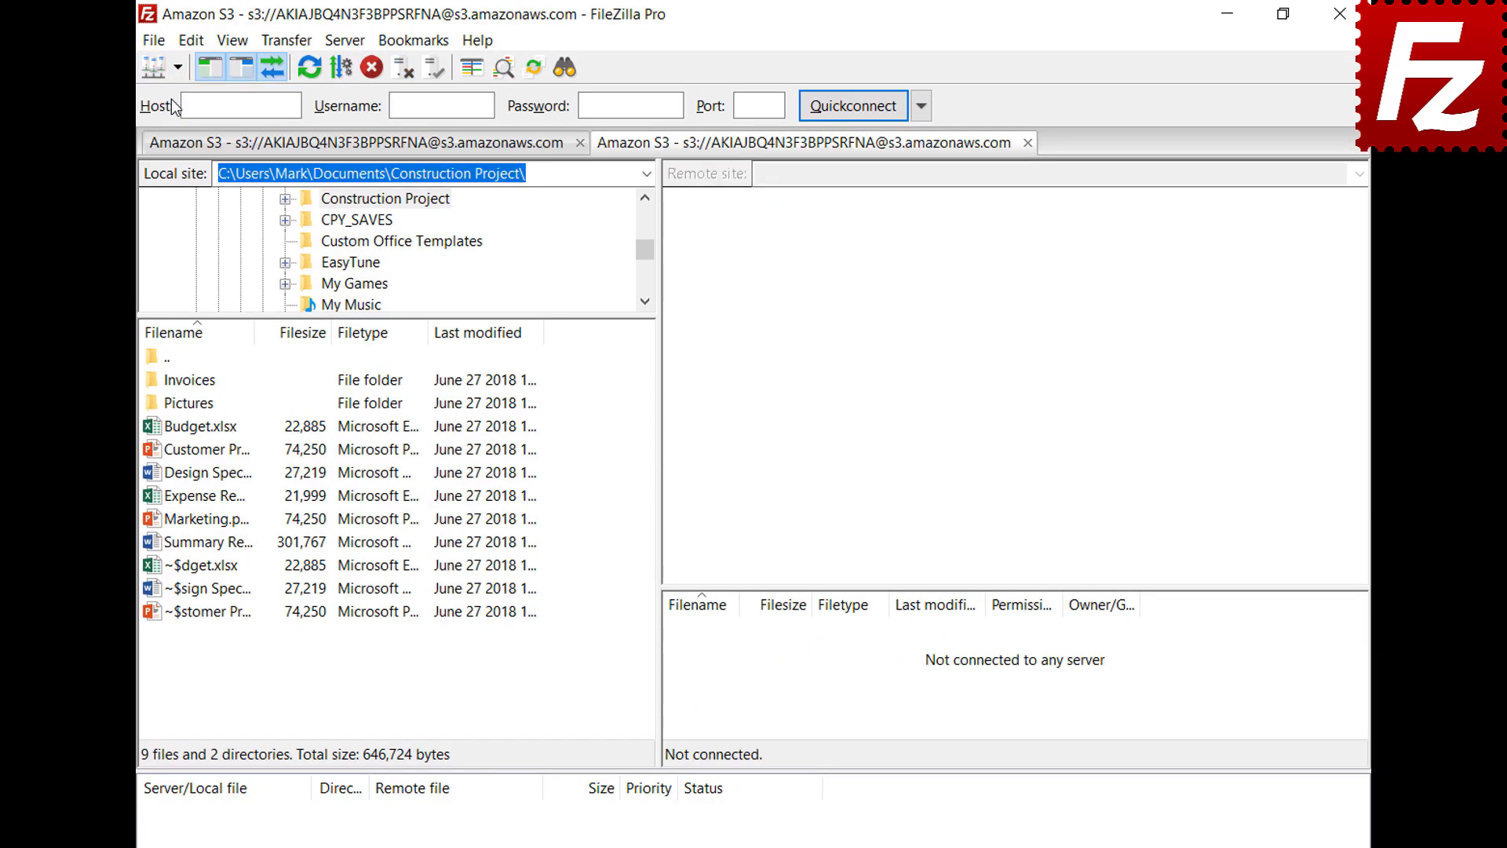
Step: Turn on the detailed message log, list filezillaprosaobucket, and reopen the message log's context menu
click(568, 847)
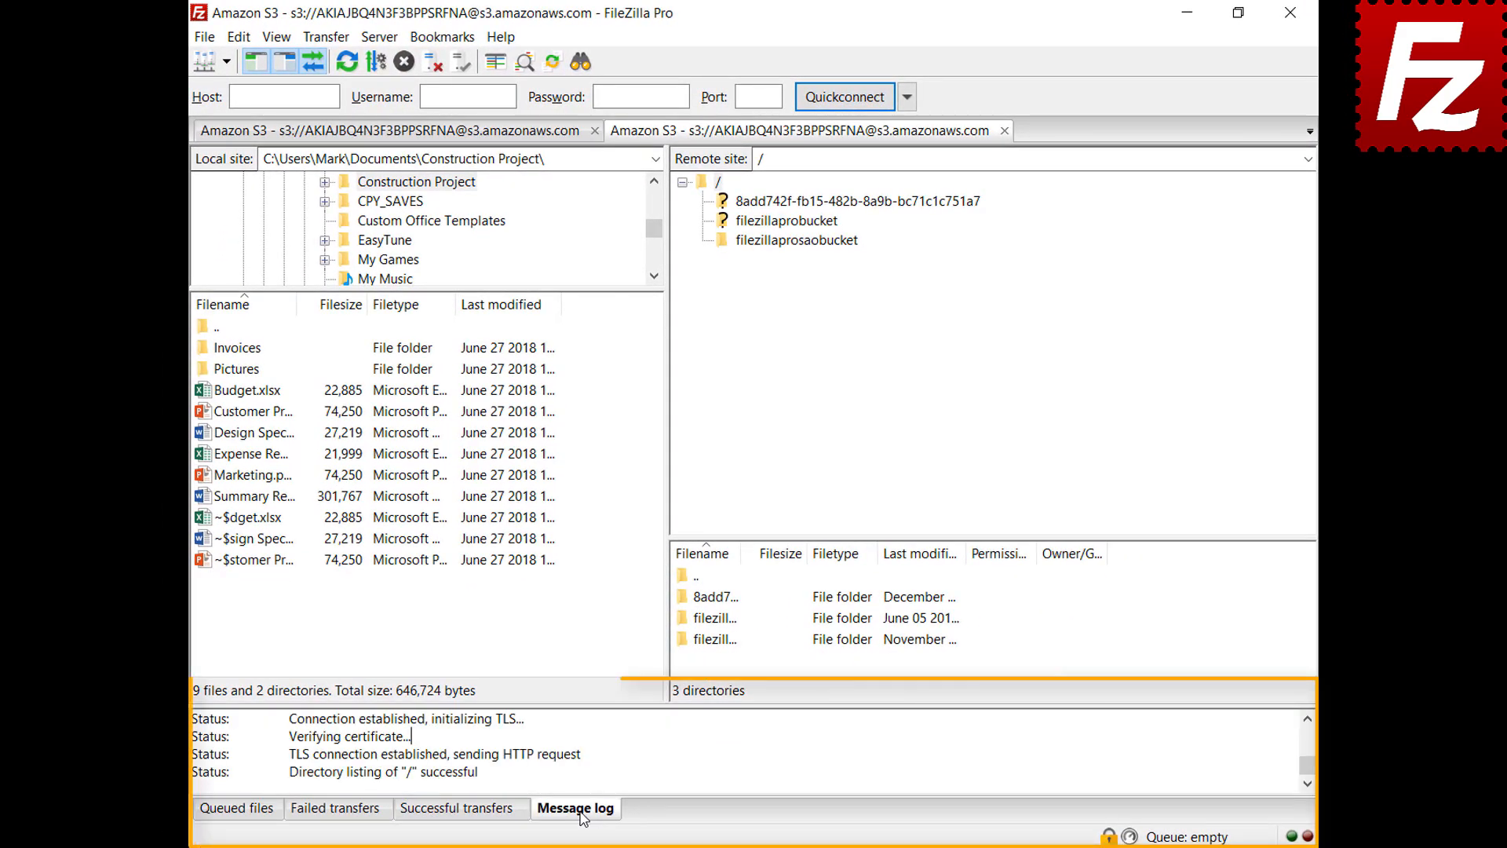
right_click(646, 747)
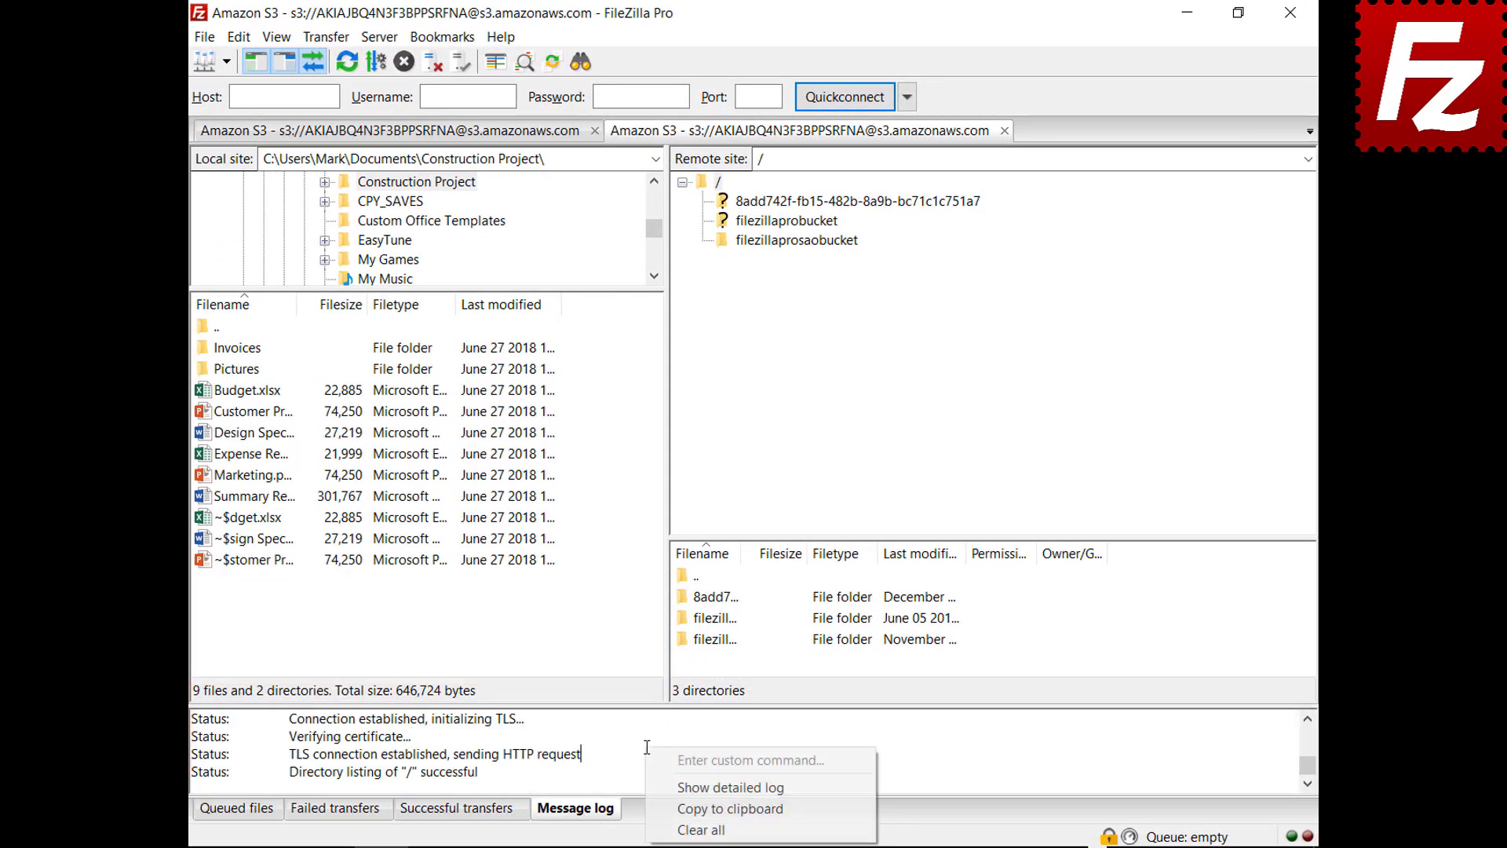
click(668, 787)
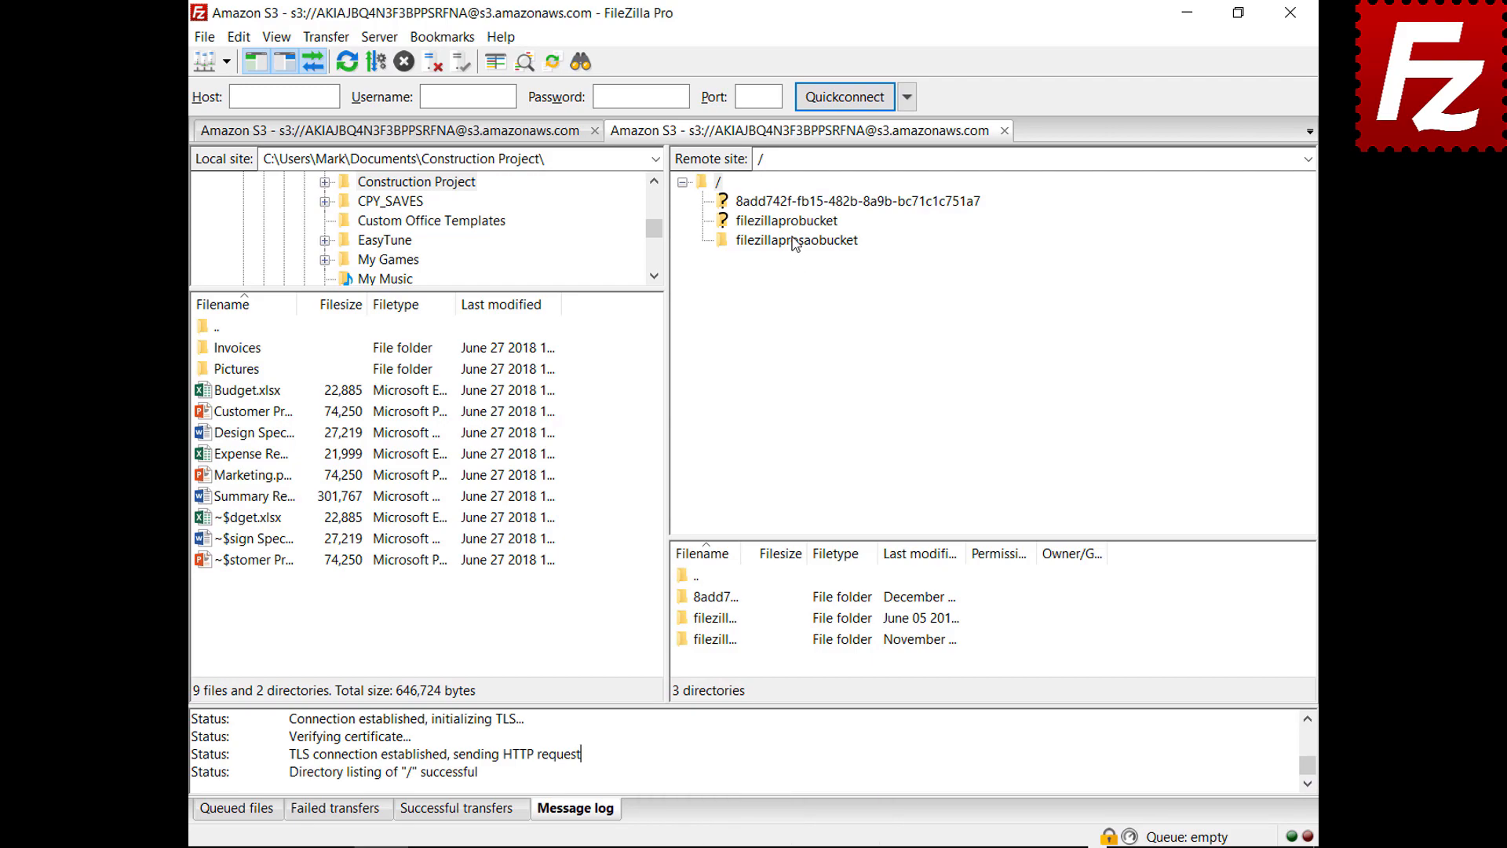
click(795, 241)
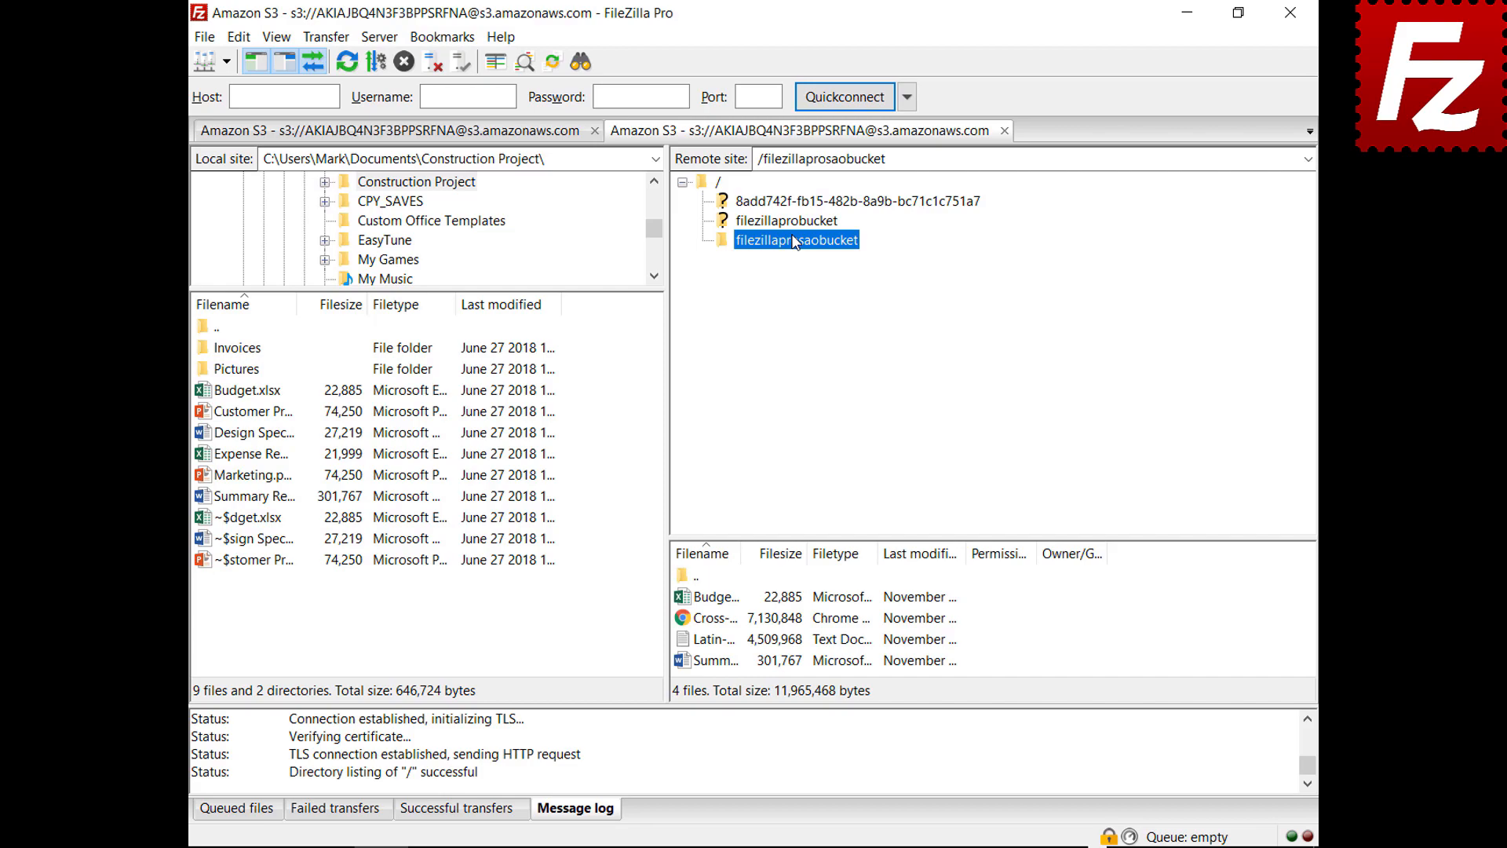
right_click(730, 755)
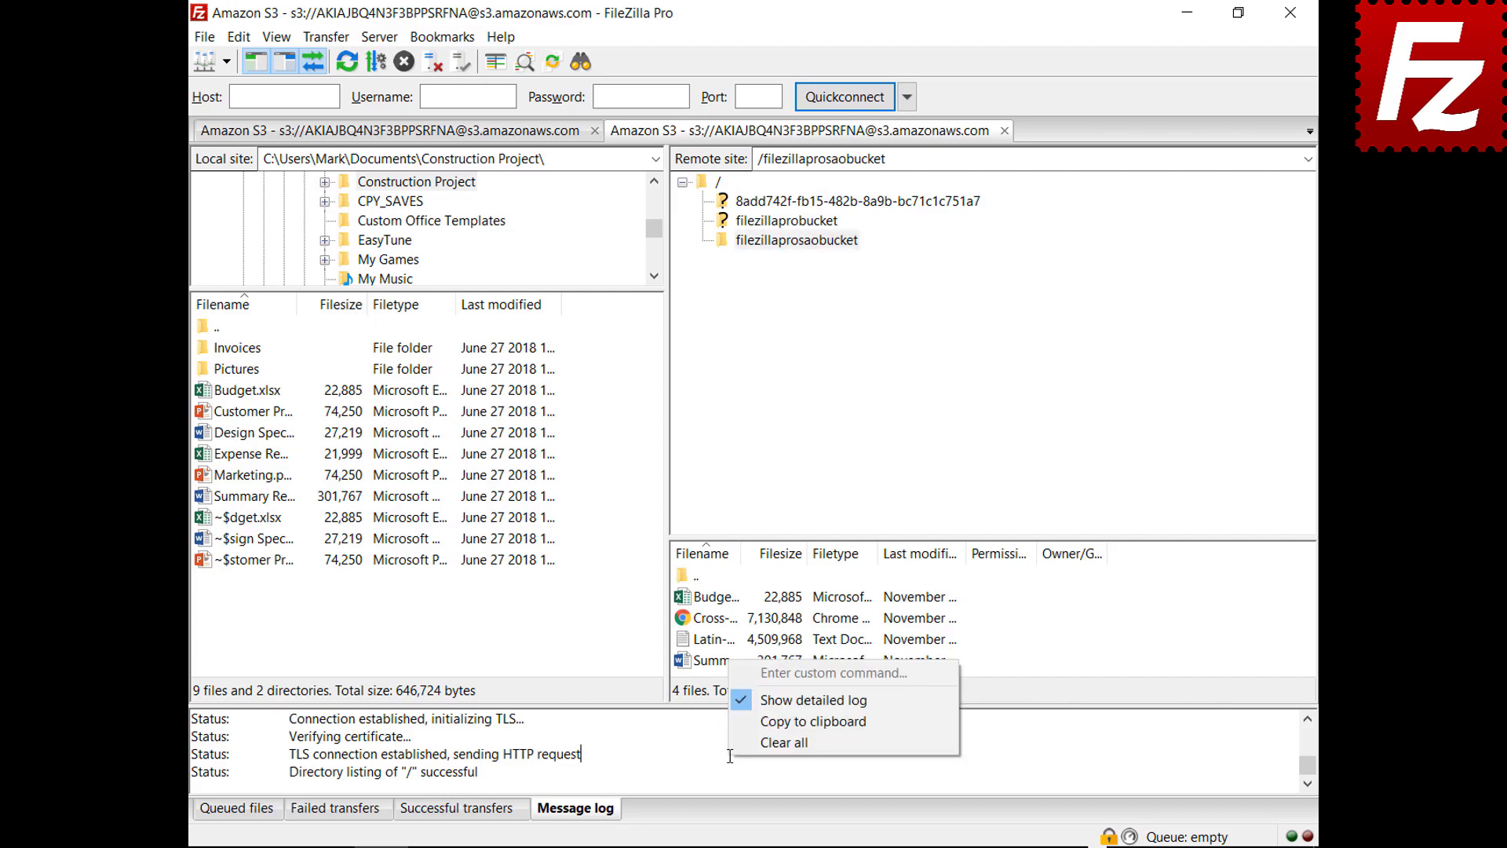
Step: Copy the message log to the clipboard and bring up FileZilla's Settings dialog
click(756, 721)
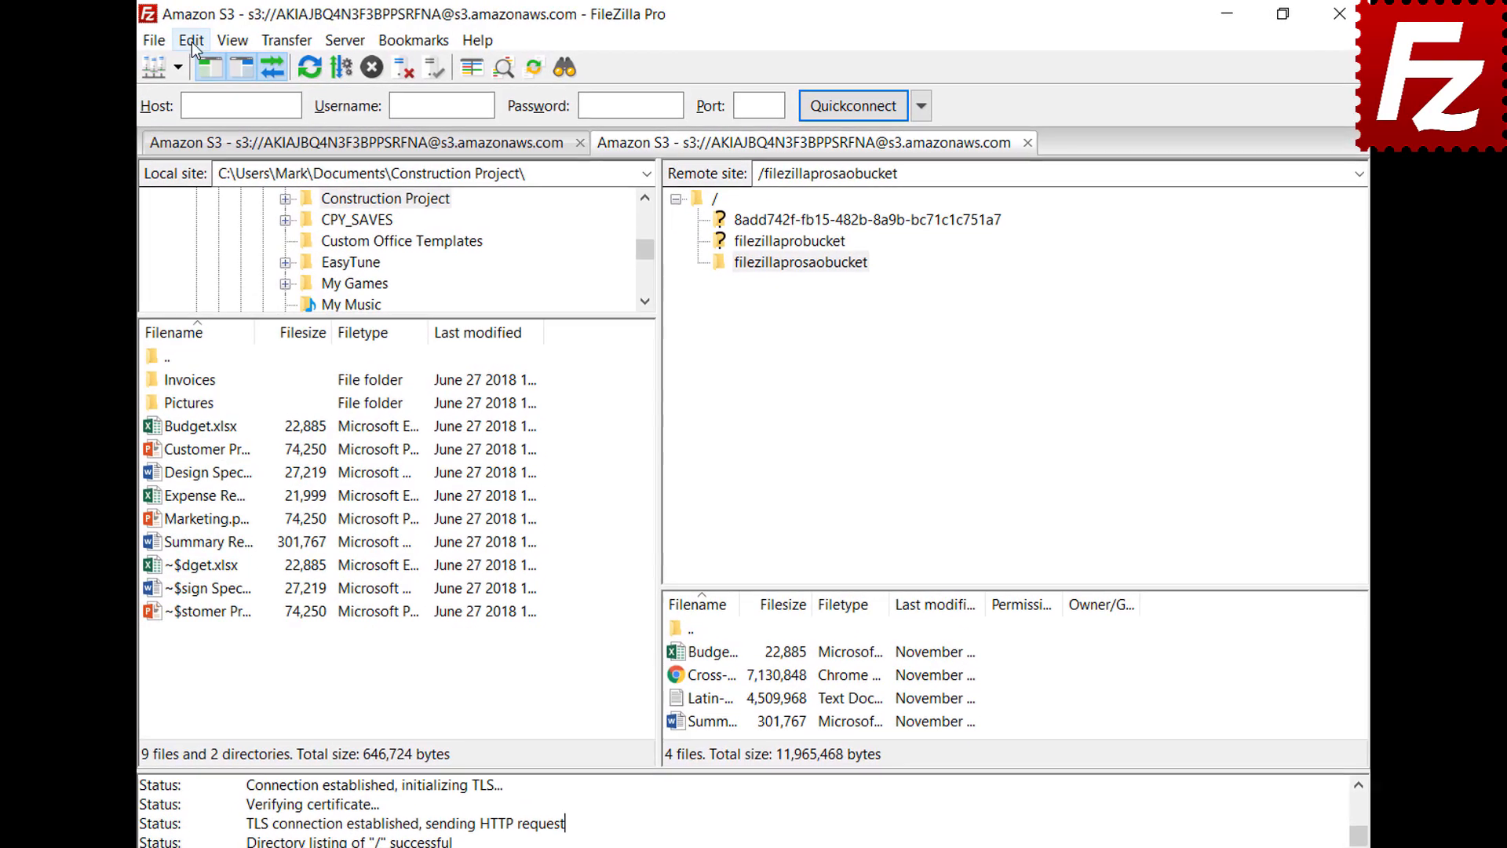
click(238, 37)
click(201, 118)
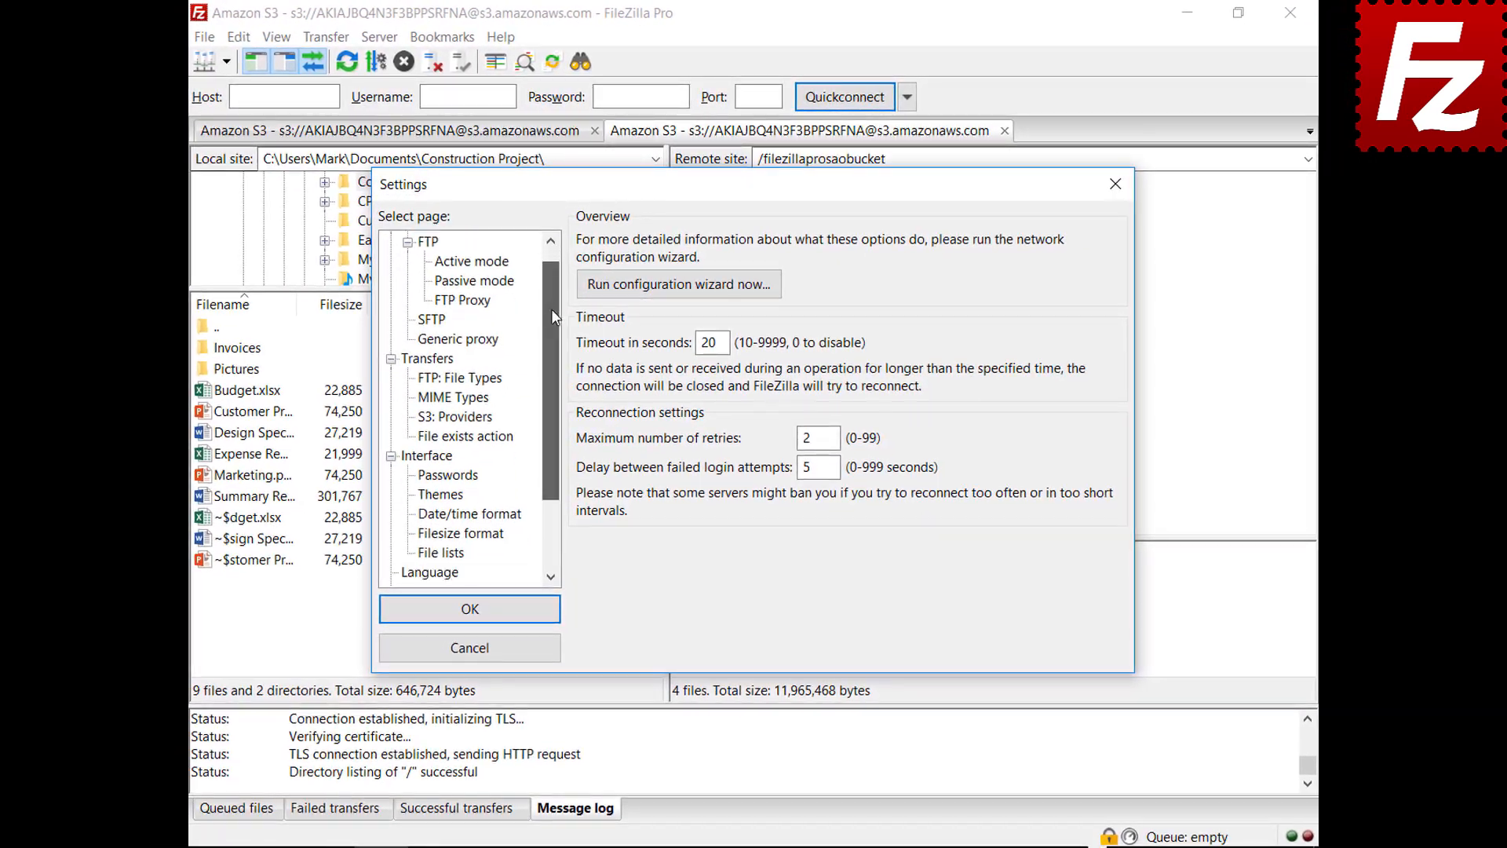
drag(551, 308, 546, 395)
Step: Enable Show timestamps and logging to filezilla.log in Documents, then view the Debug settings
click(428, 553)
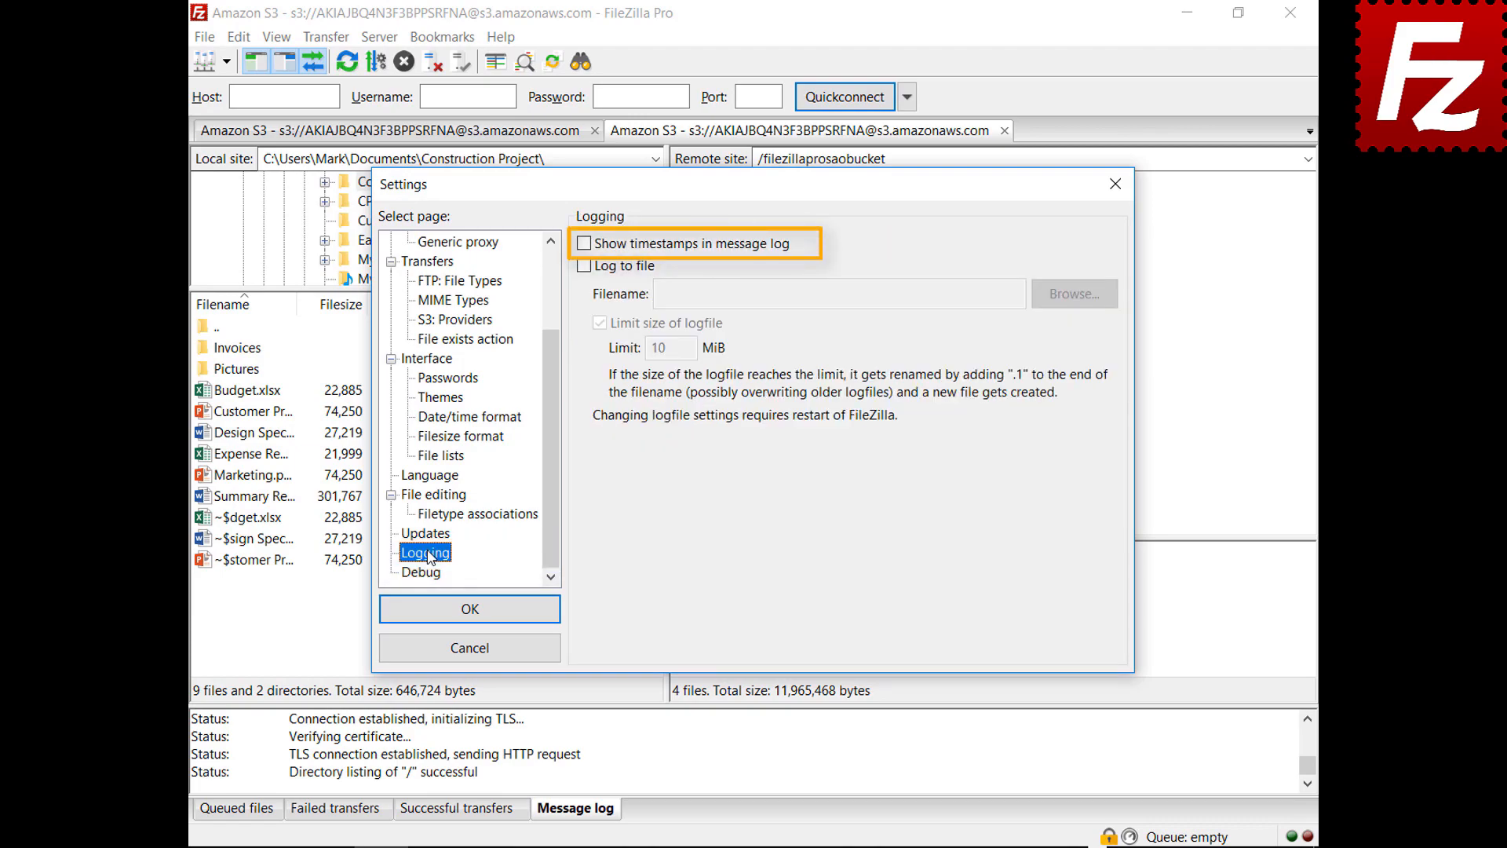
click(584, 246)
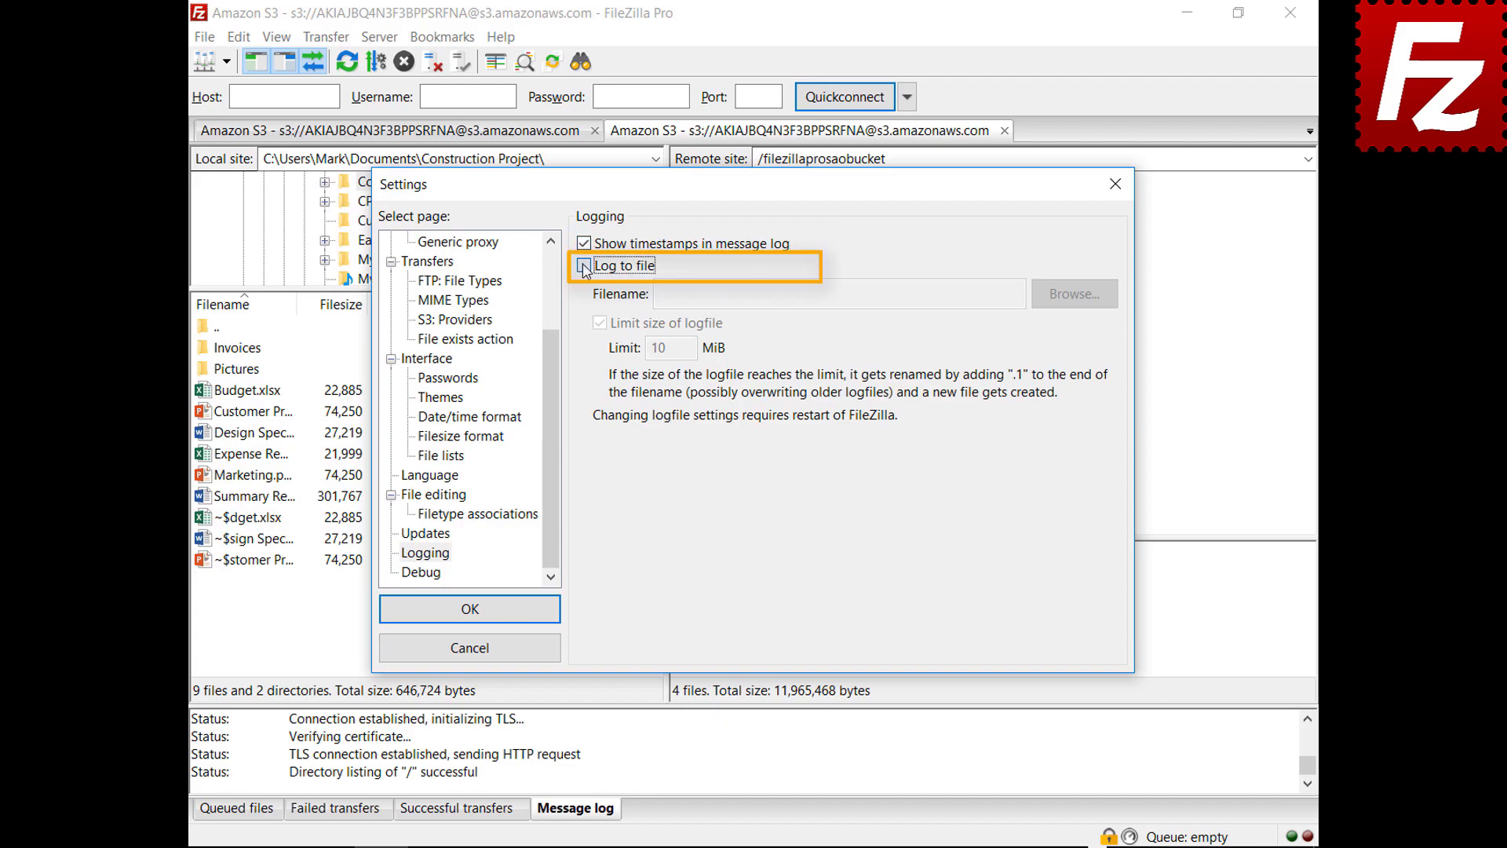
click(584, 266)
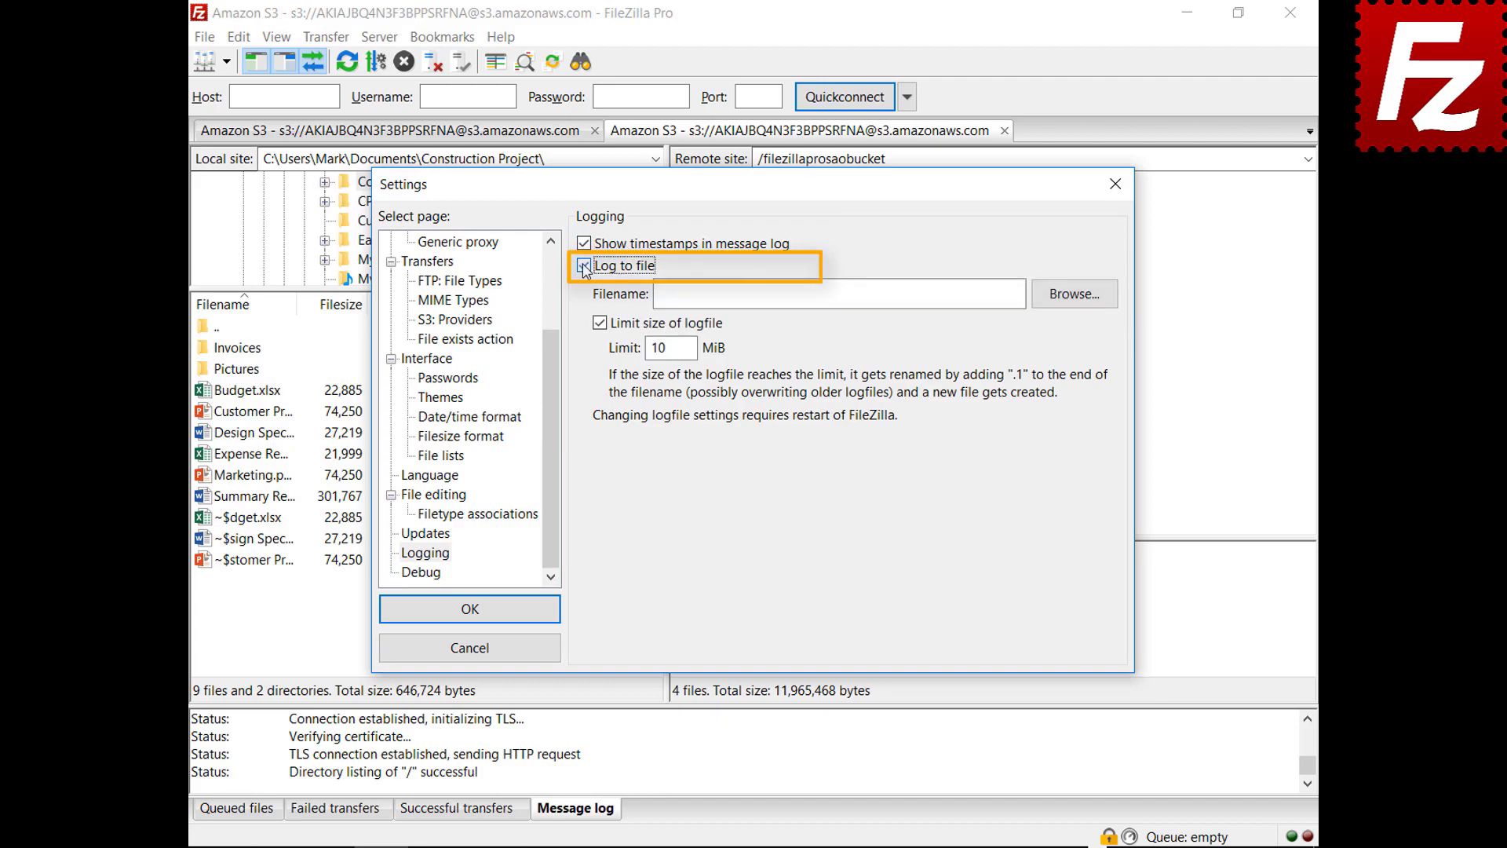
click(1070, 303)
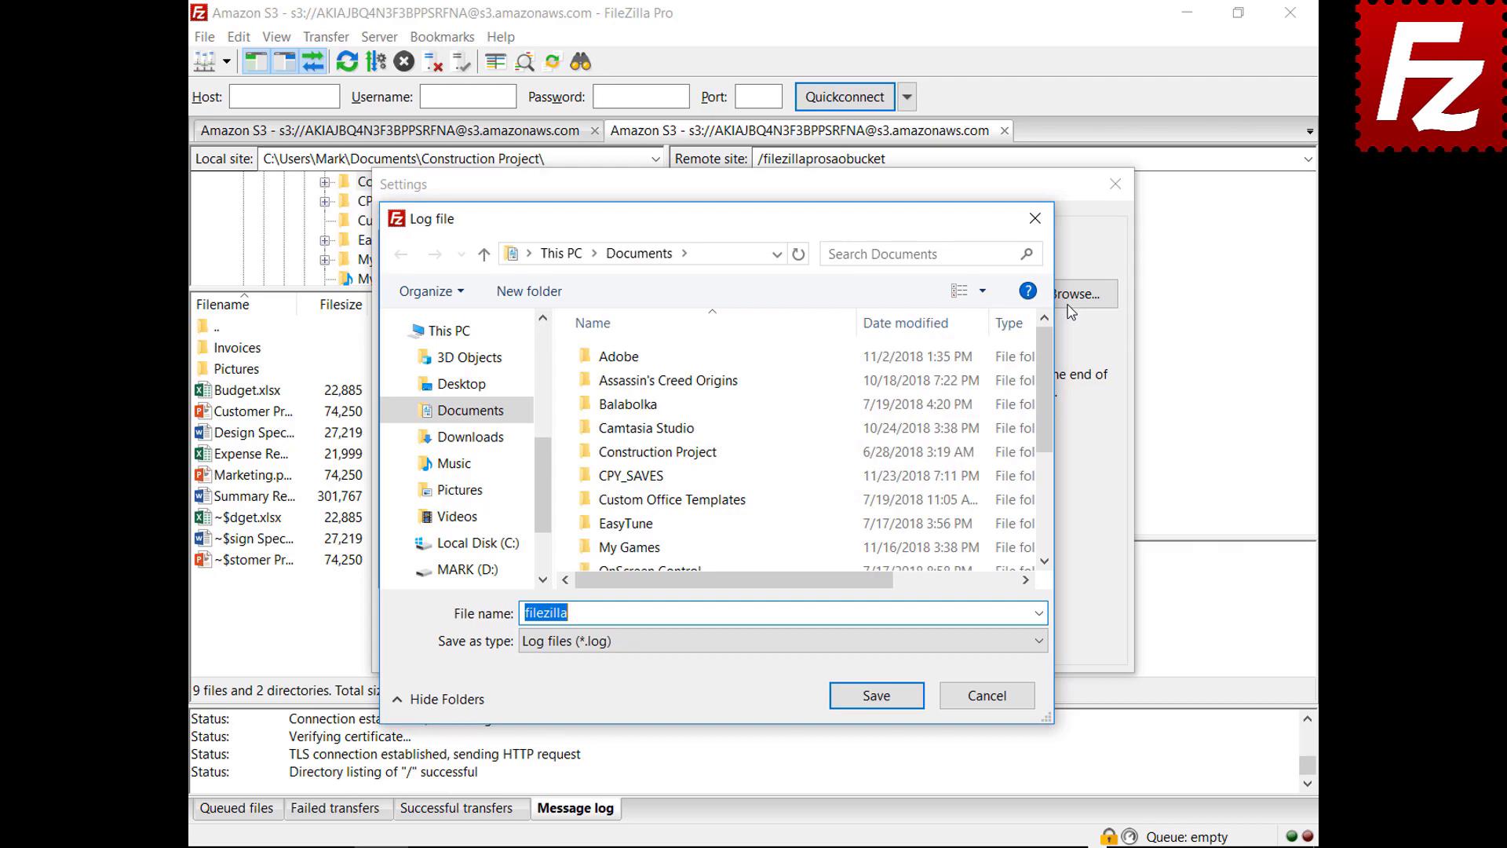
click(877, 696)
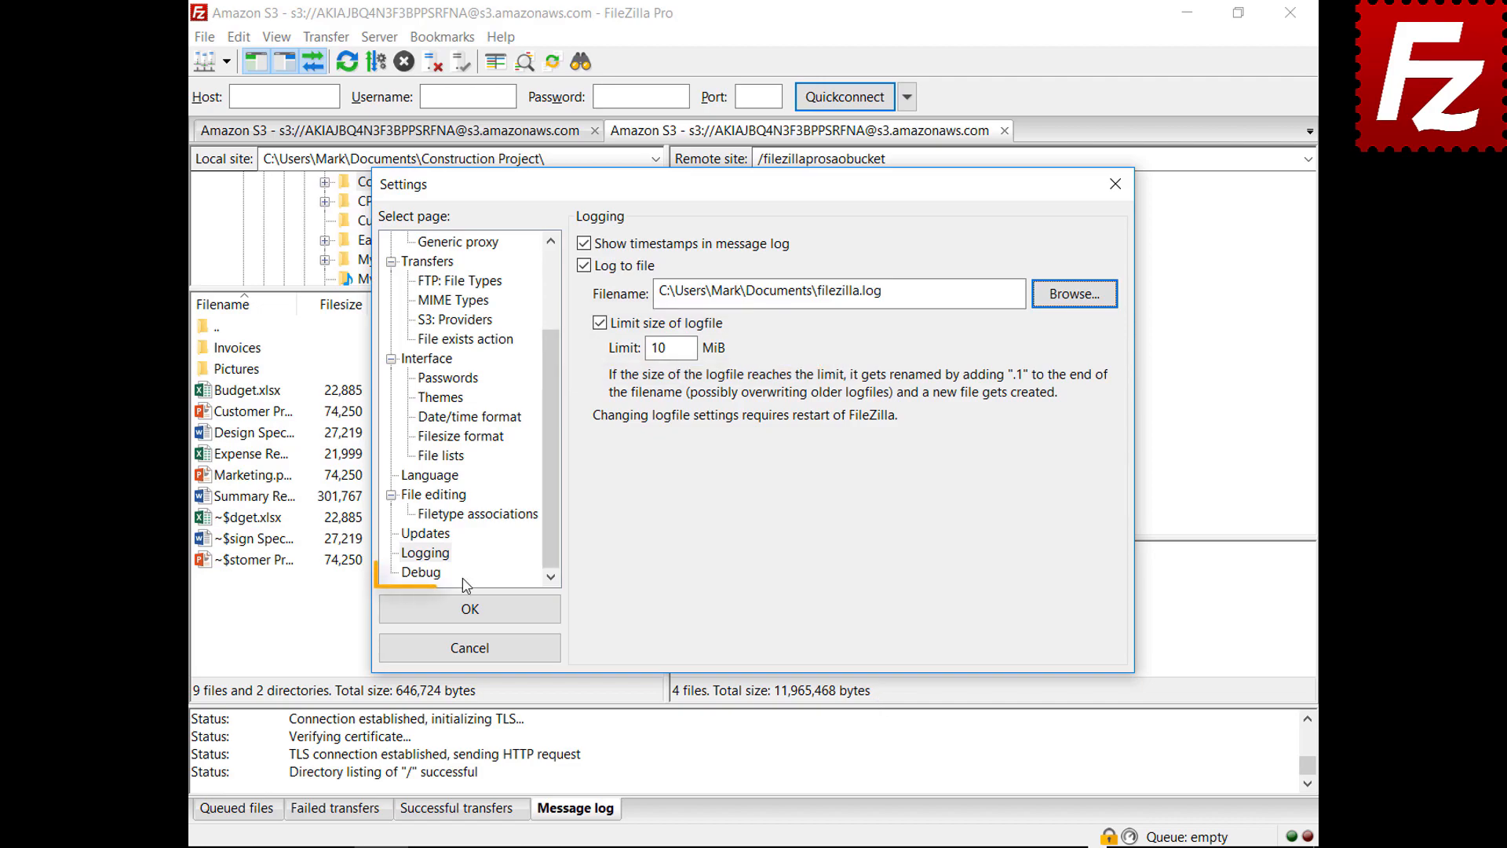
click(432, 573)
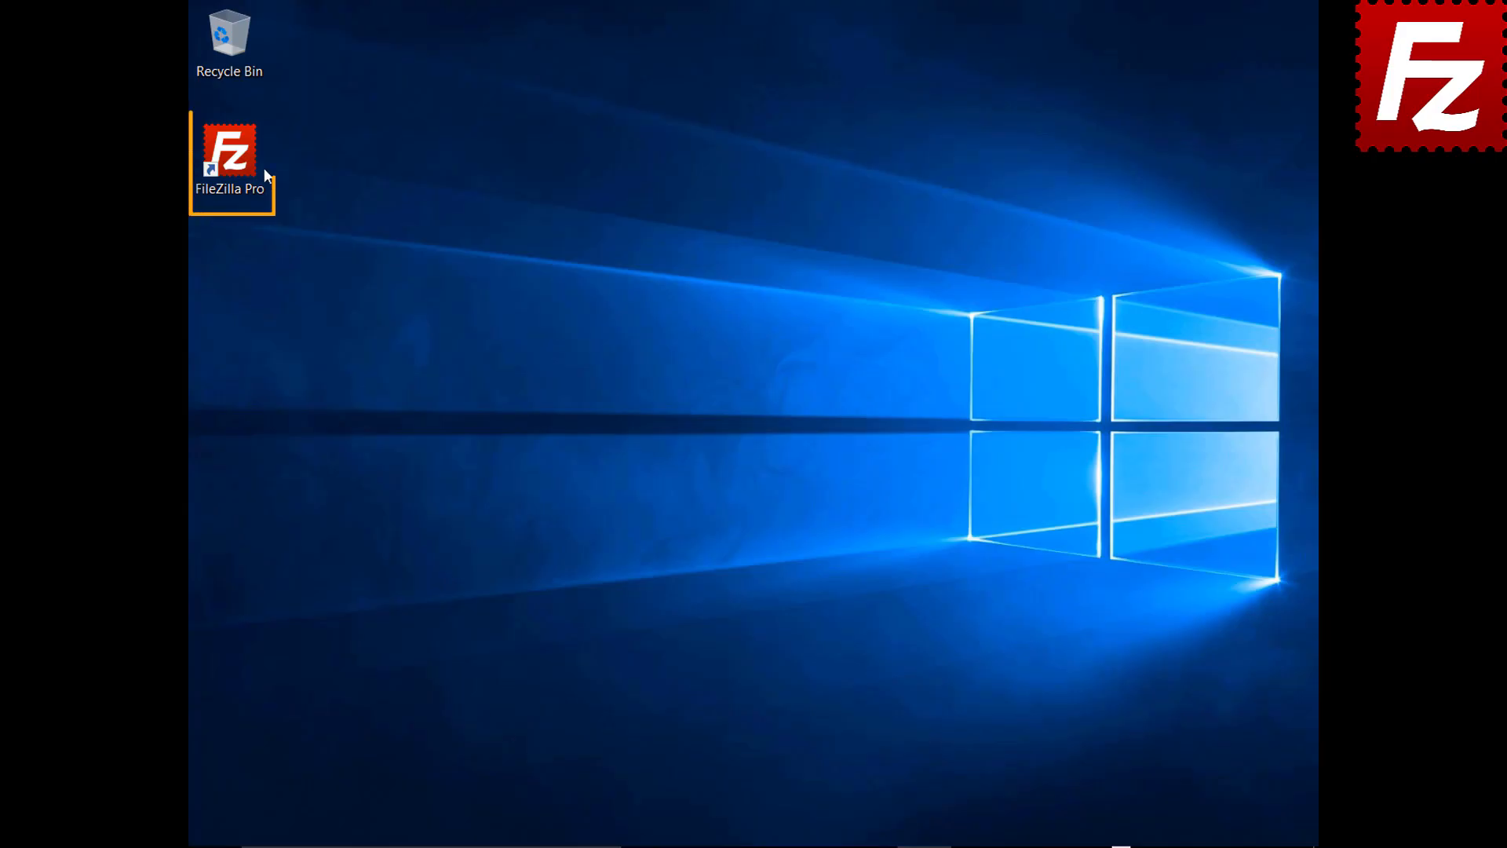
Step: Relaunch FileZilla Pro and add a new Site Manager entry named 'Amazon EC2'
double_click(239, 162)
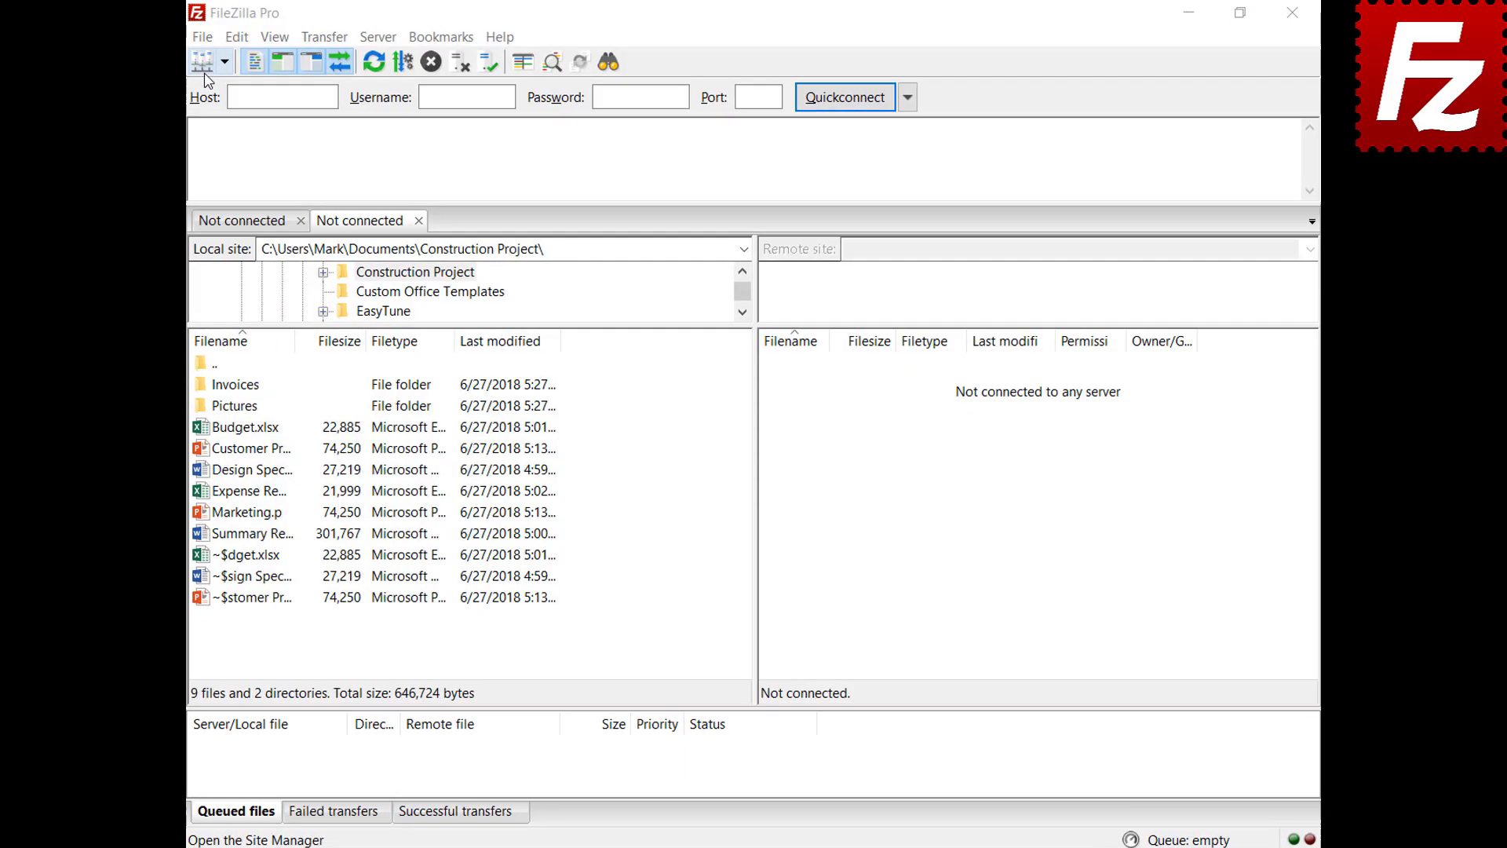
click(205, 39)
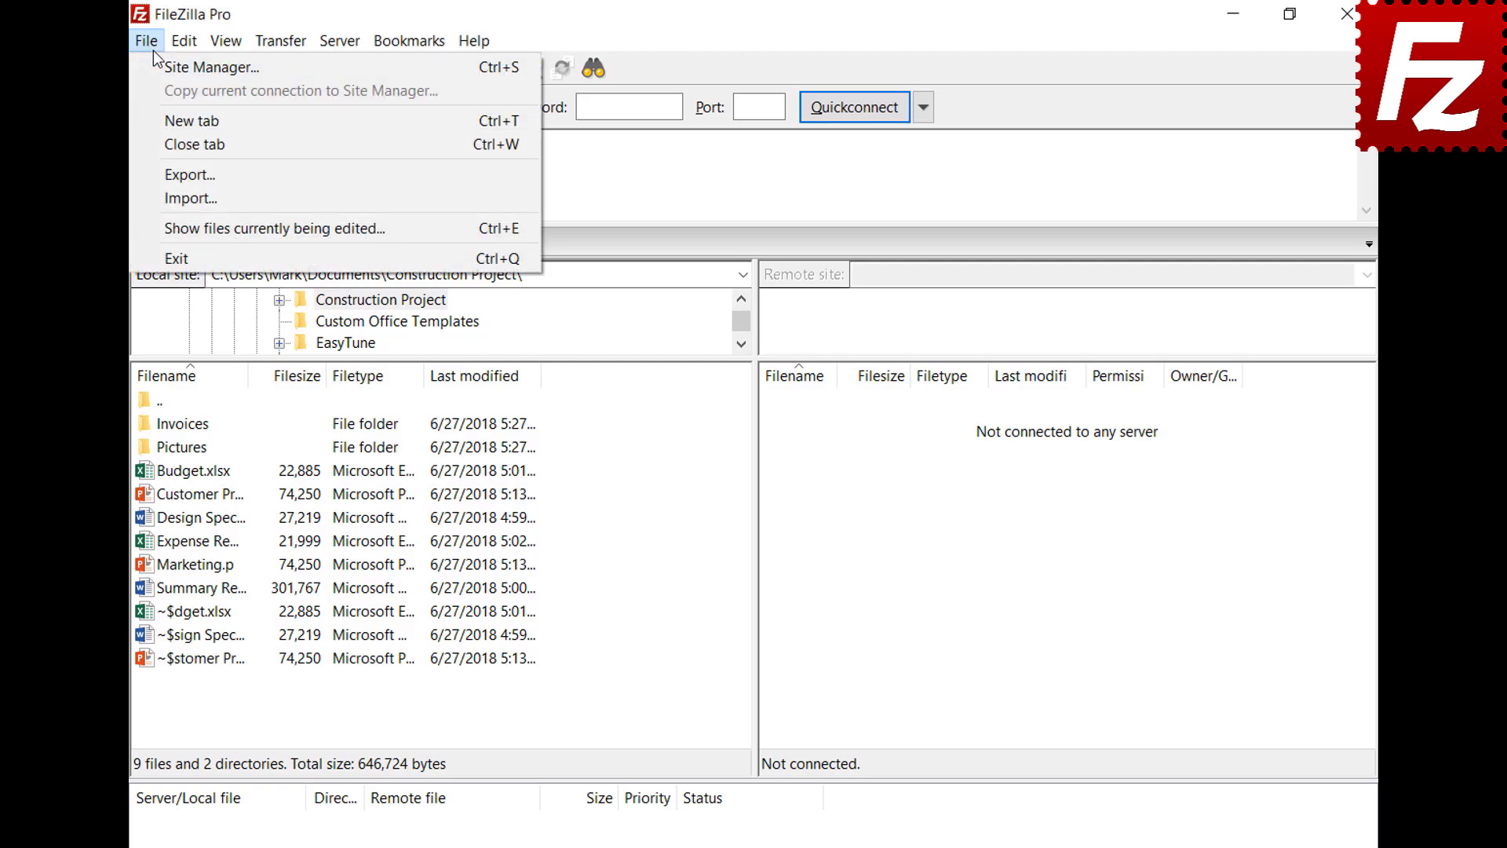
click(157, 63)
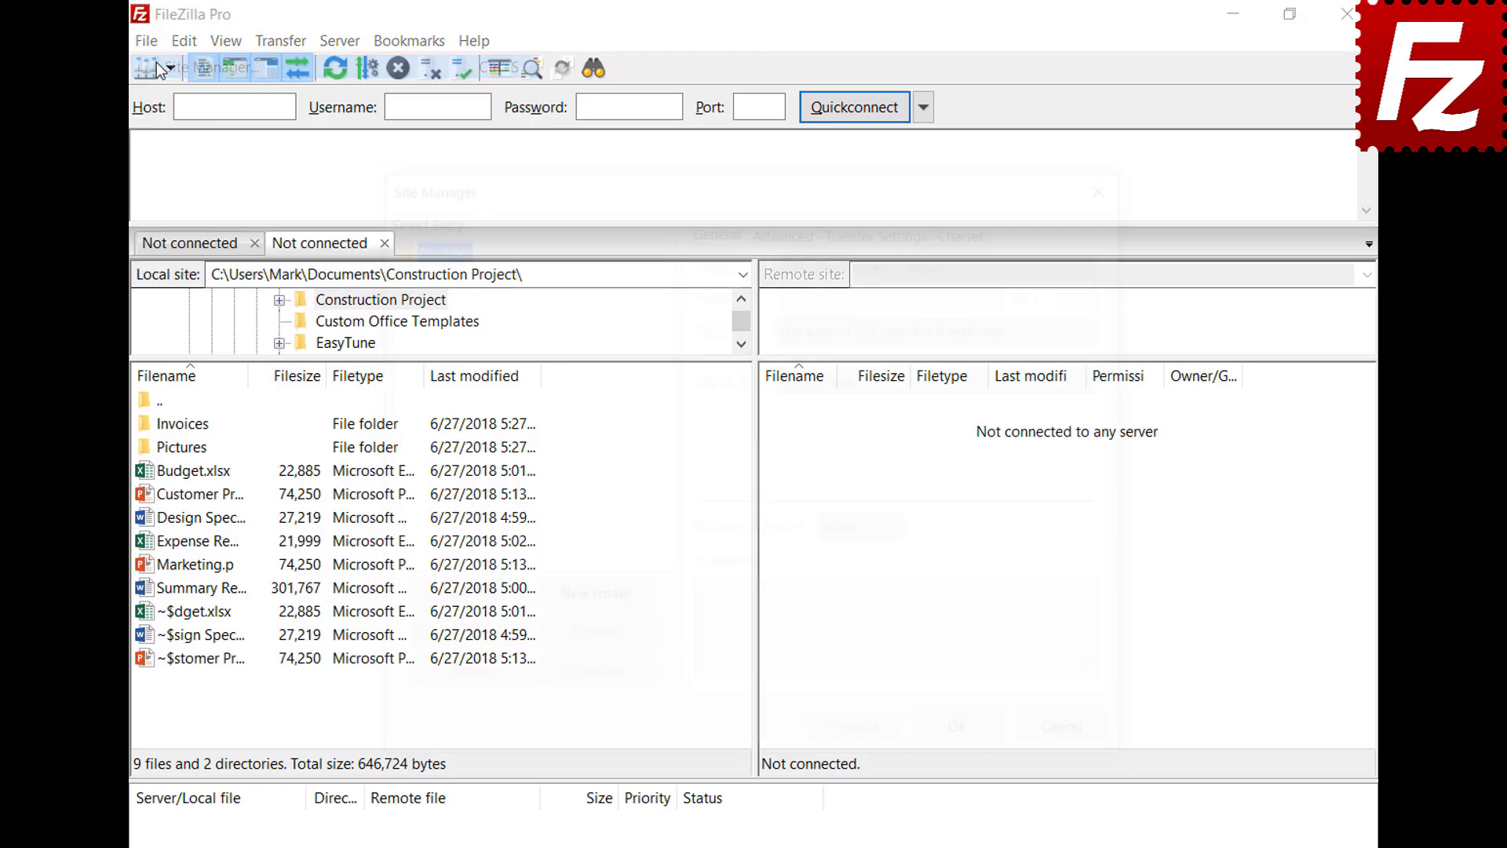
click(460, 601)
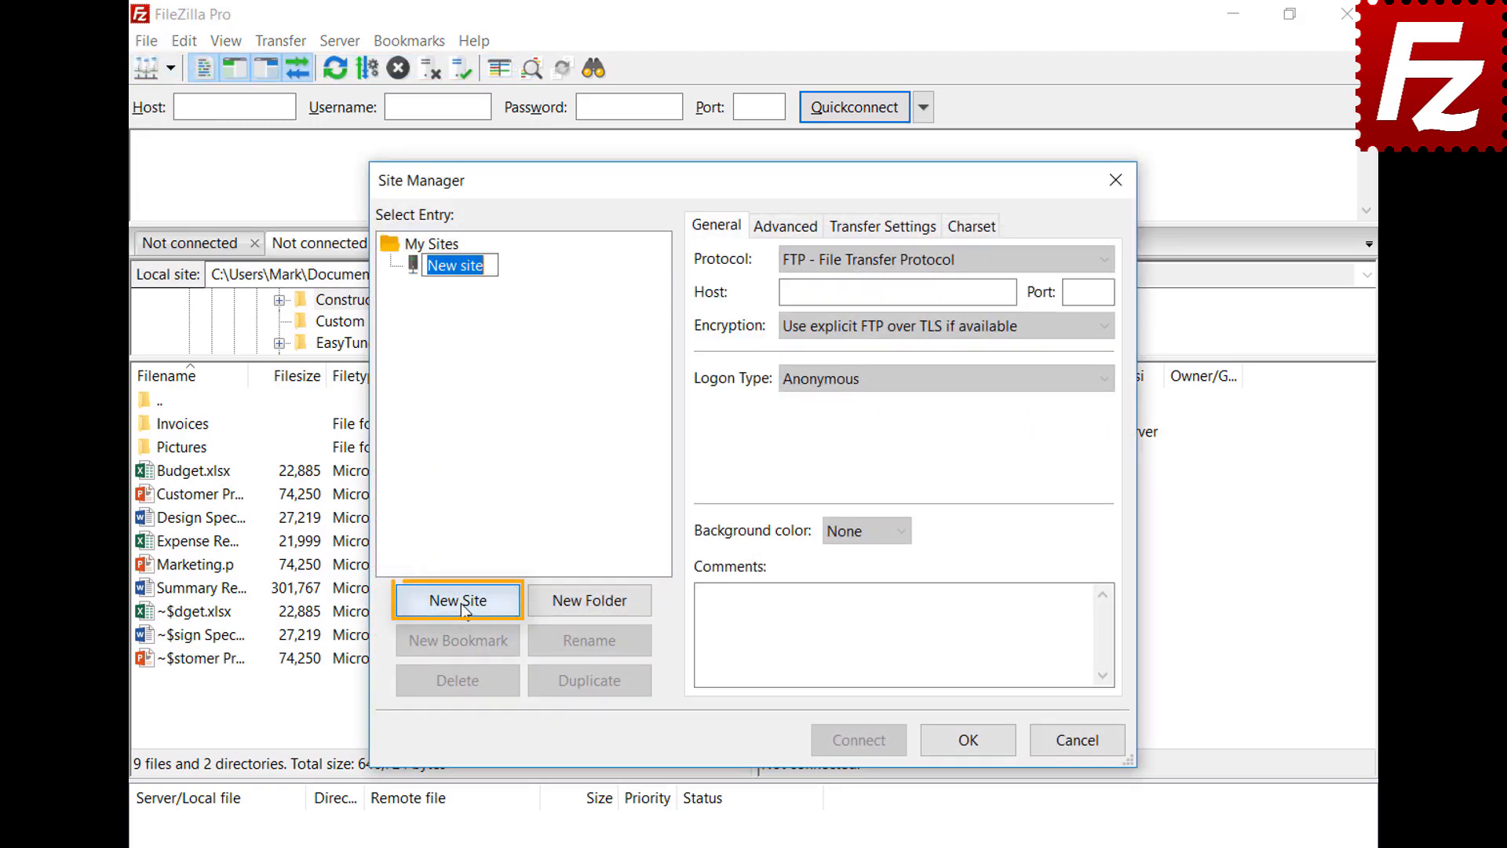
text(Amazon EC2)
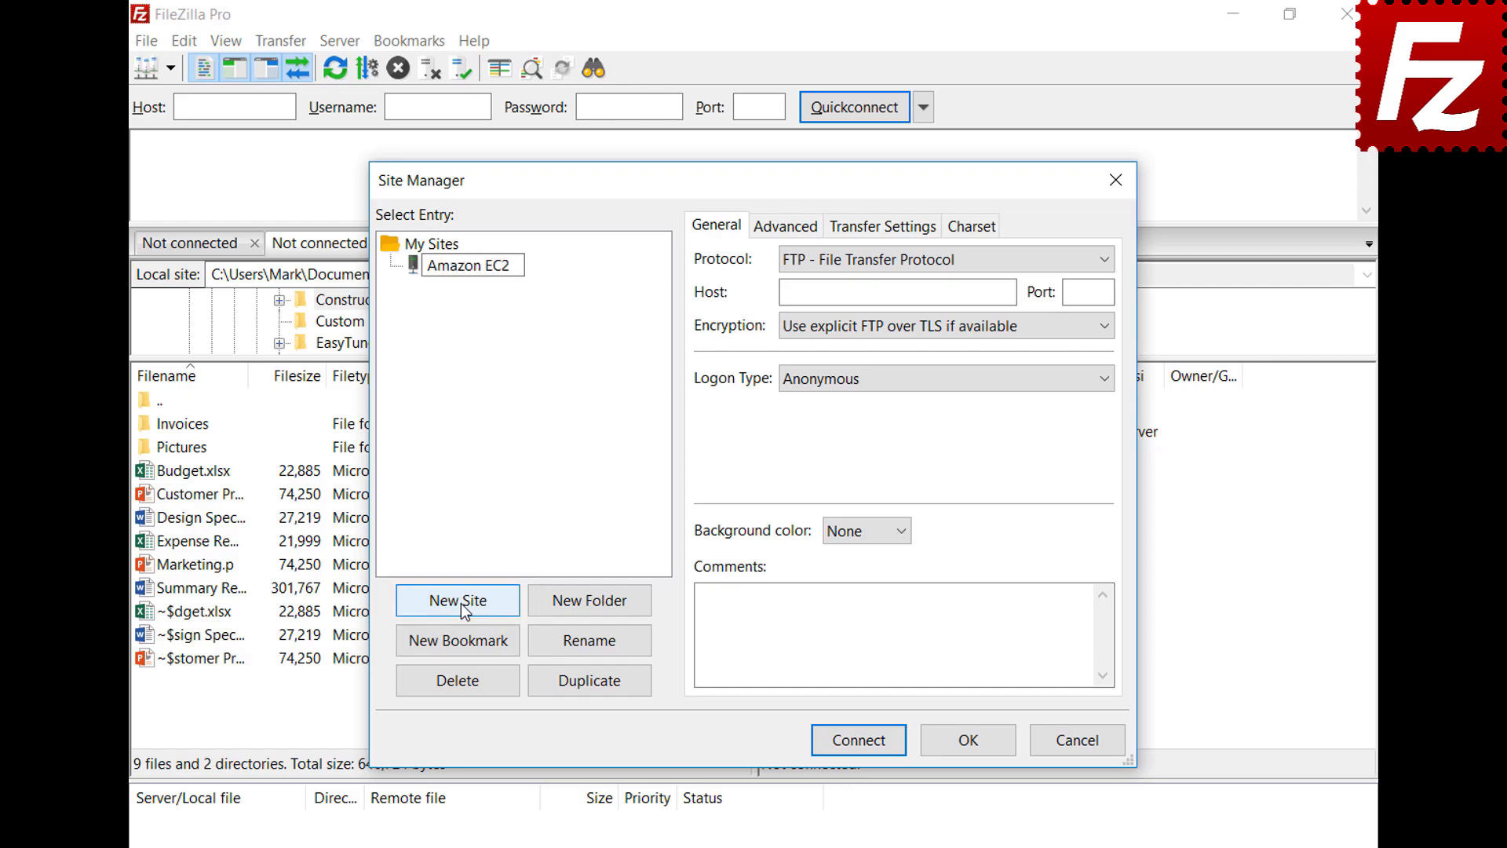
key(Return)
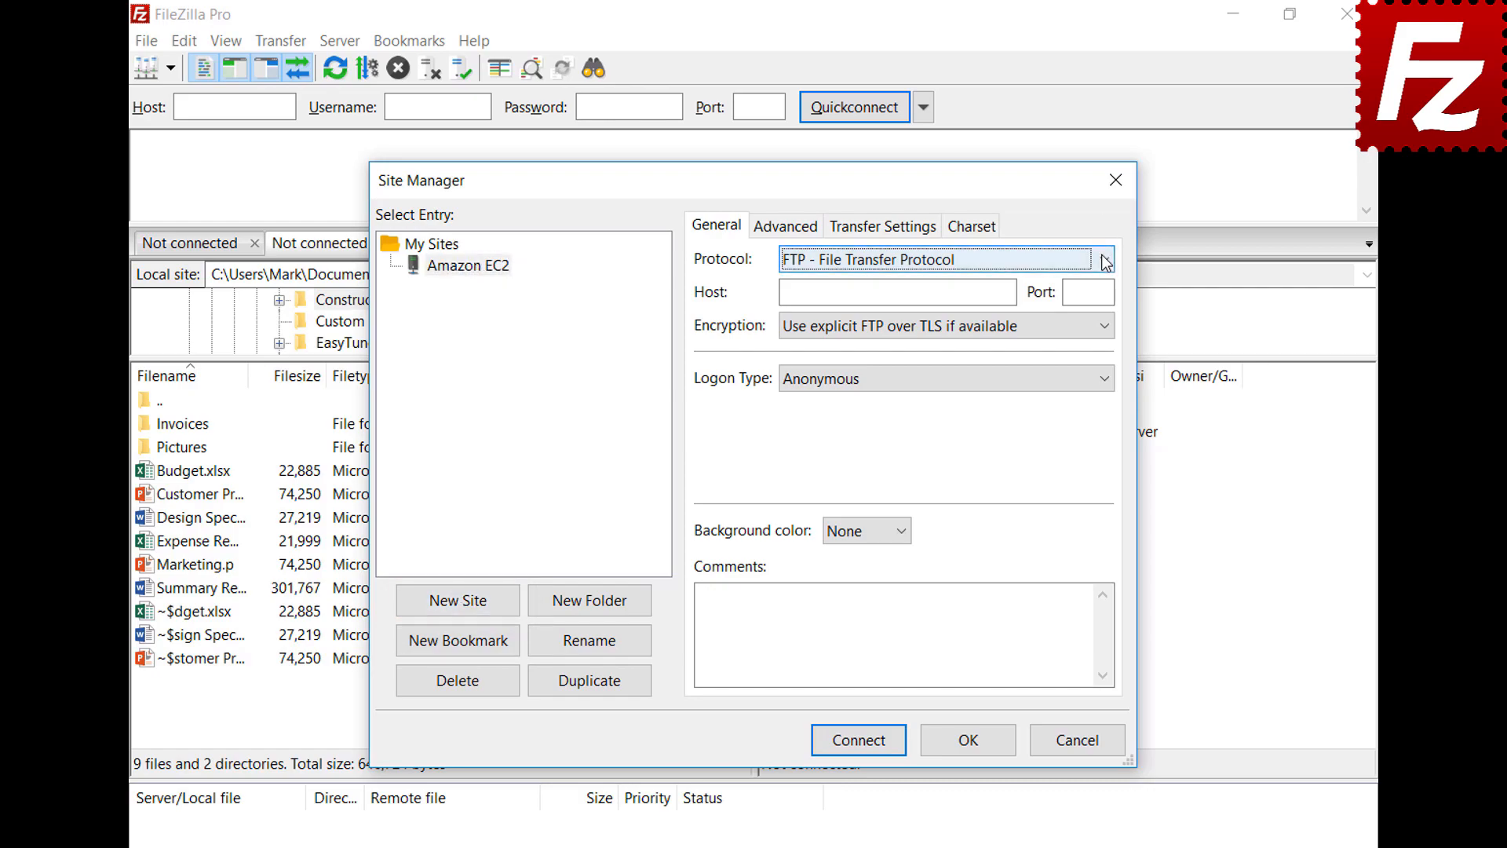
Step: Set the site to SFTP with the pasted EC2 hostname and Key file logon
click(1103, 259)
click(1106, 304)
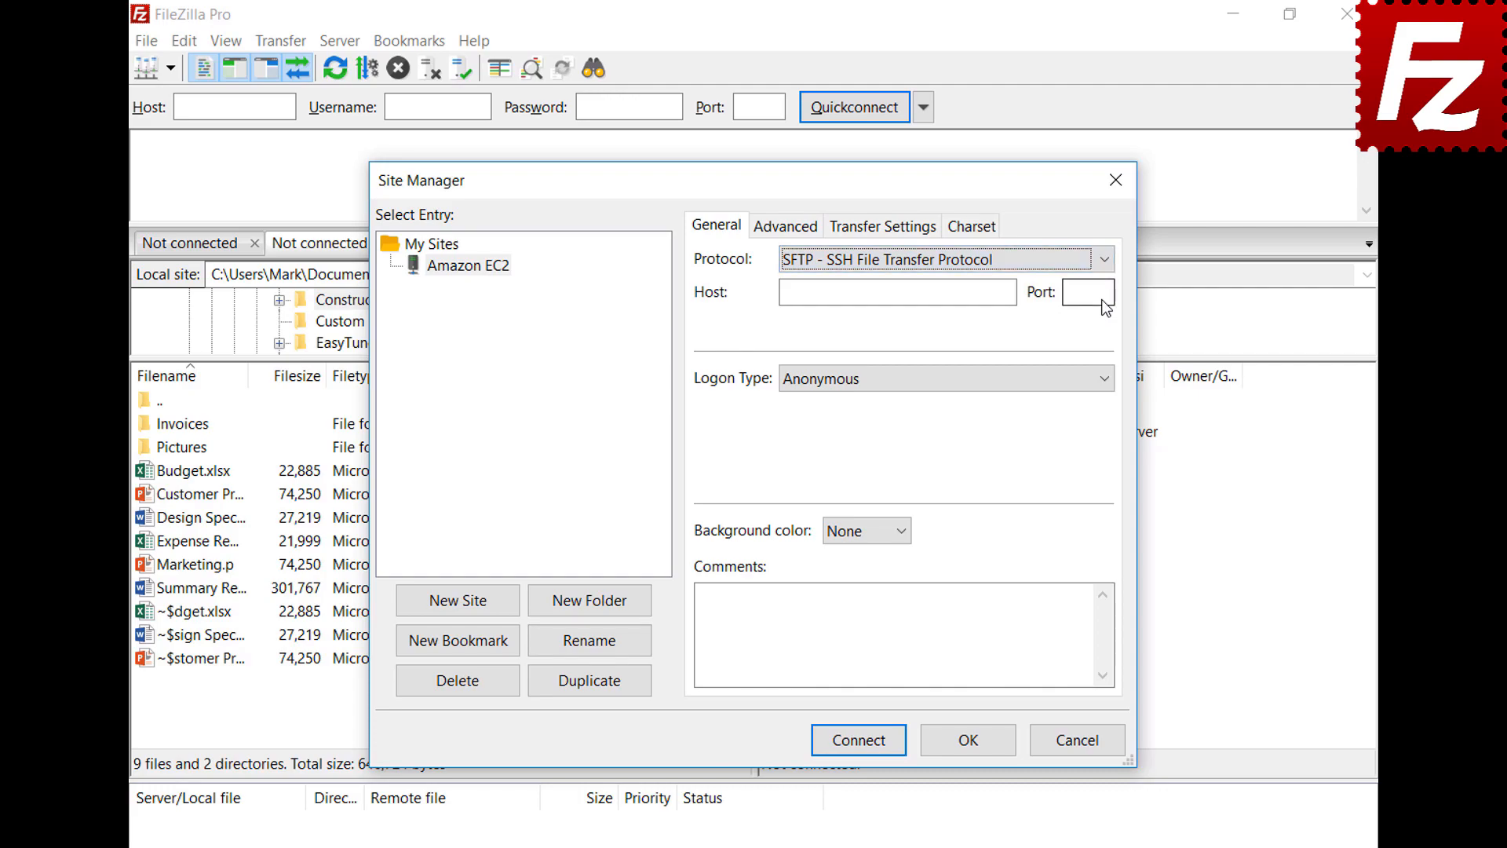
key(Tab)
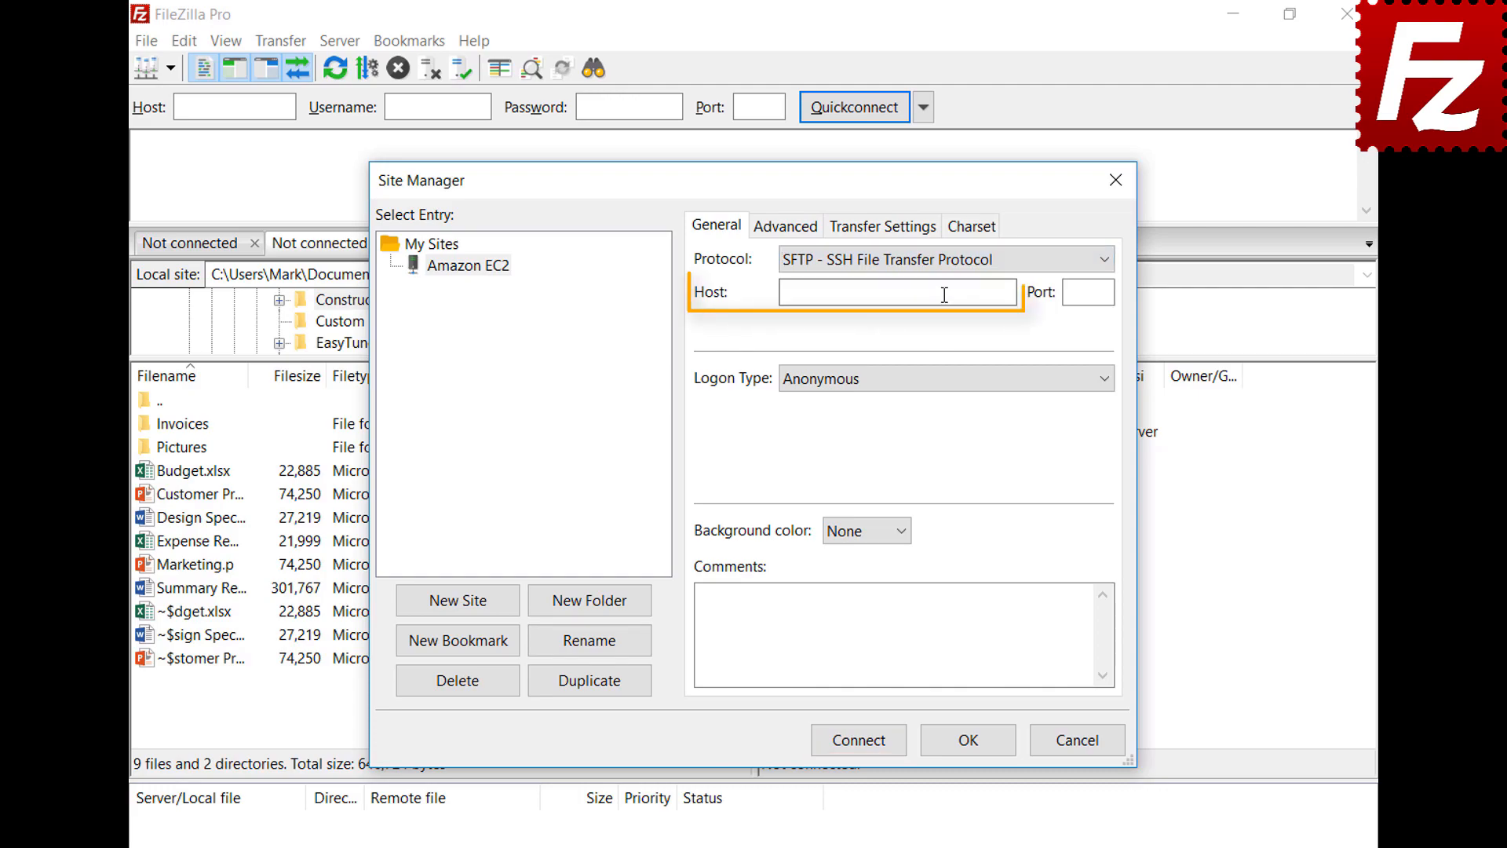
key(ctrl+v)
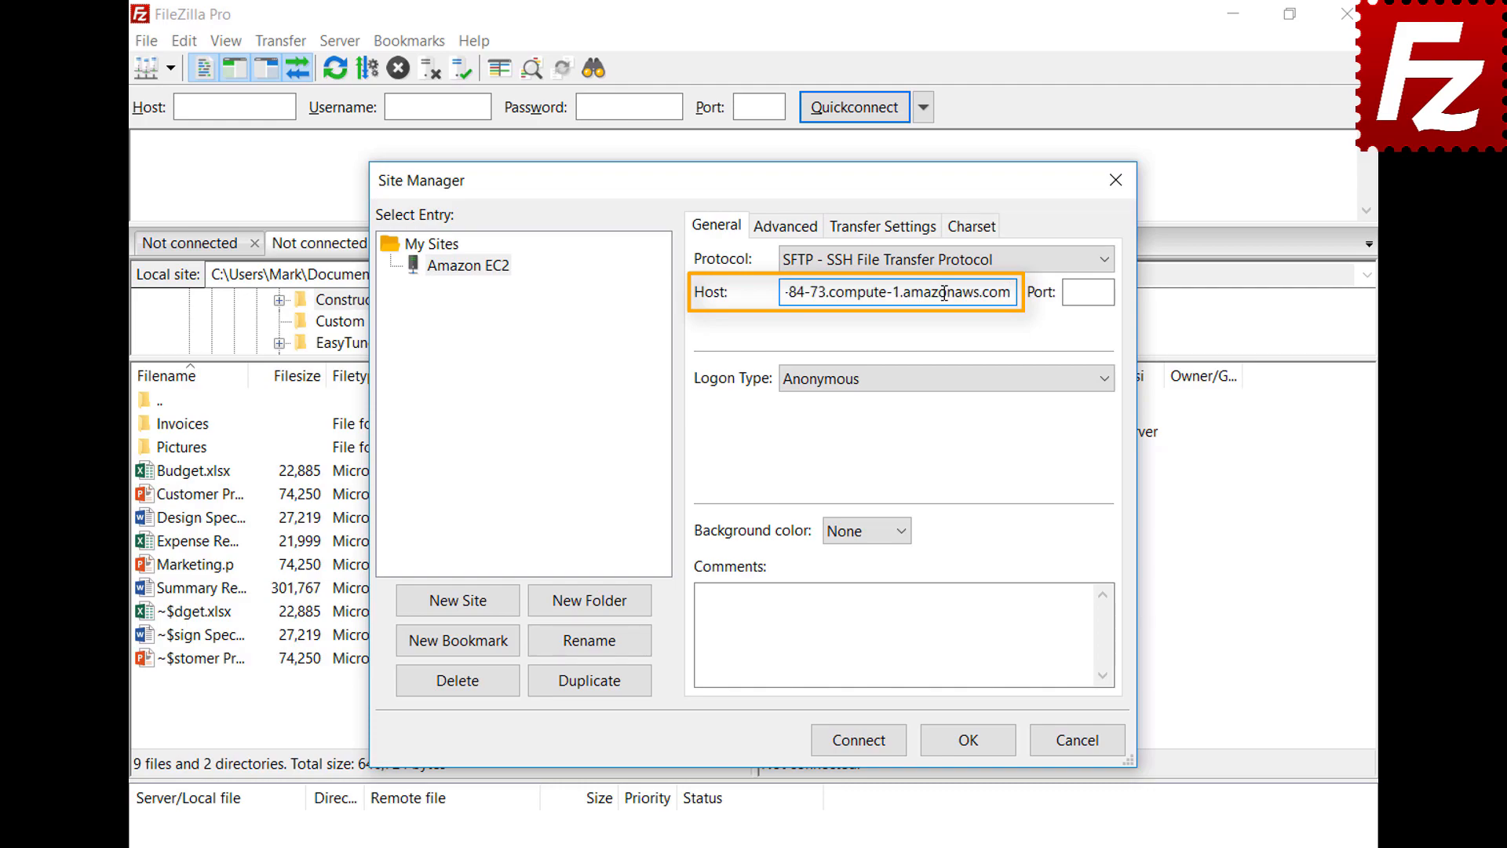
click(963, 385)
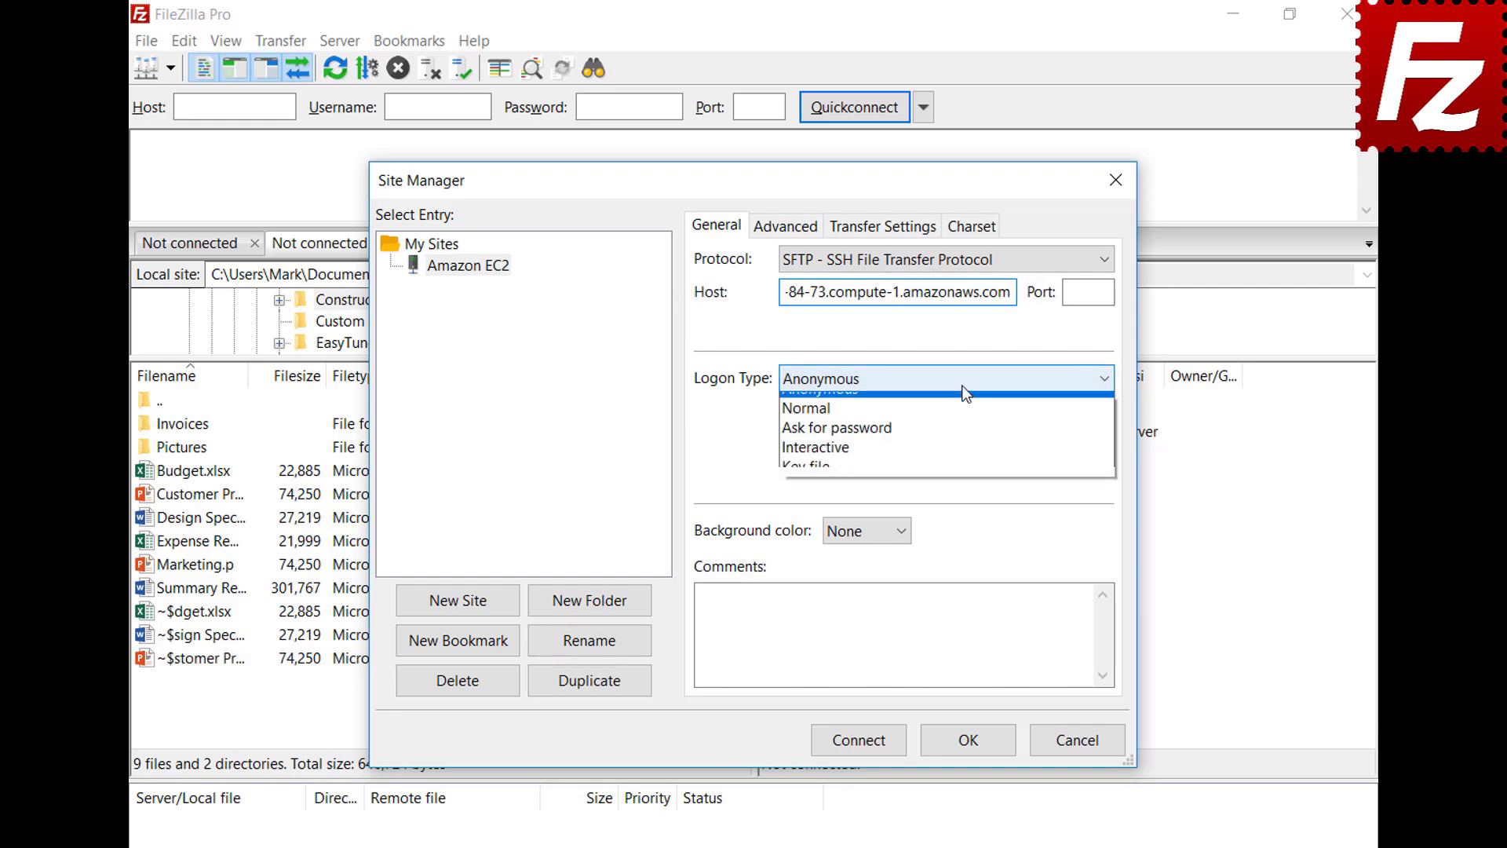
click(960, 479)
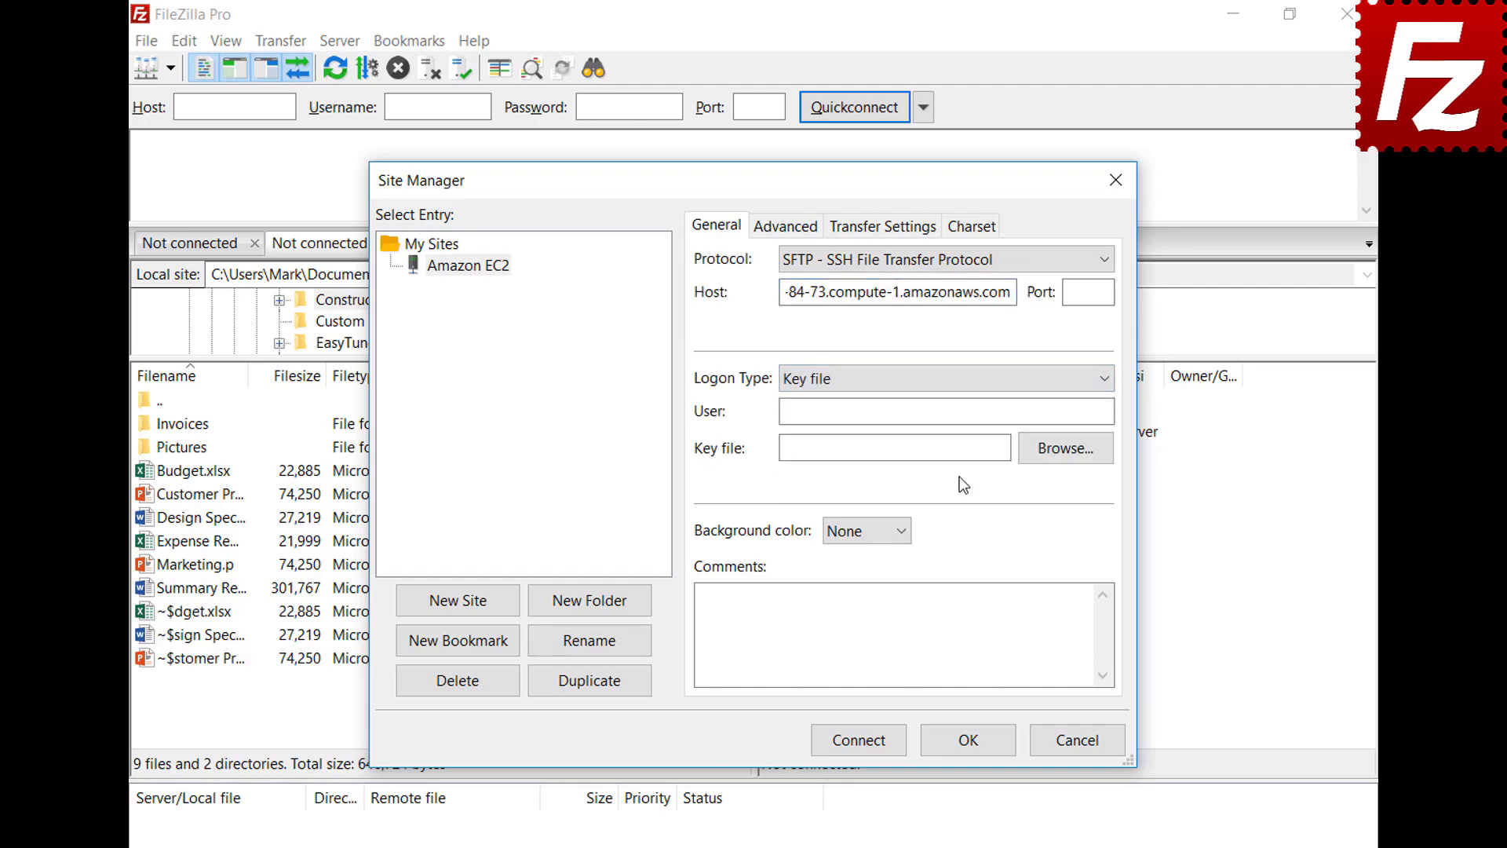
Step: Enter user ubuntu, choose AWSKeyPair.pem as the key file, and connect
click(969, 413)
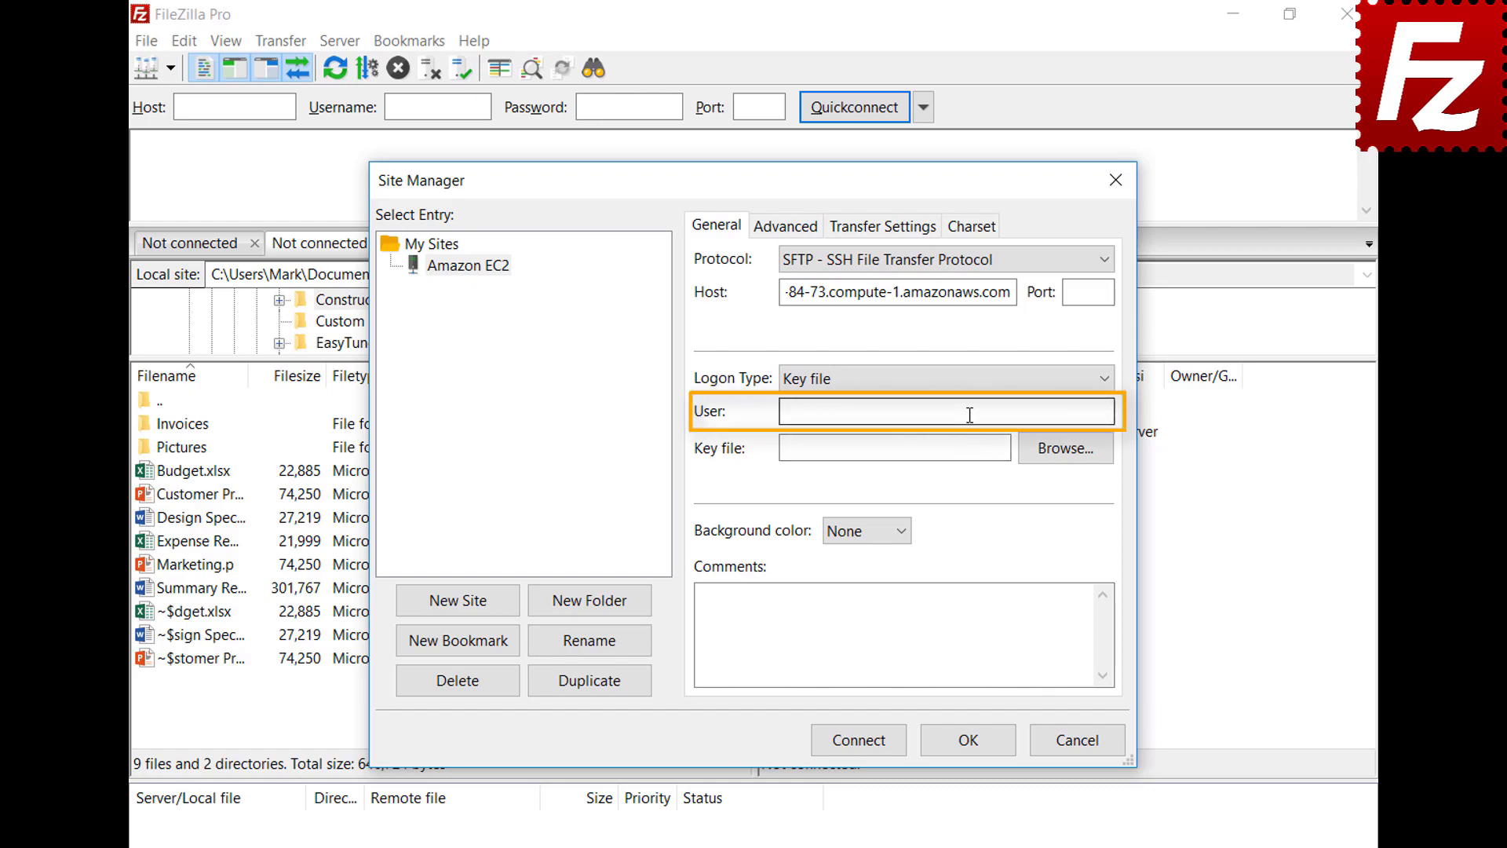
text(ubuntu)
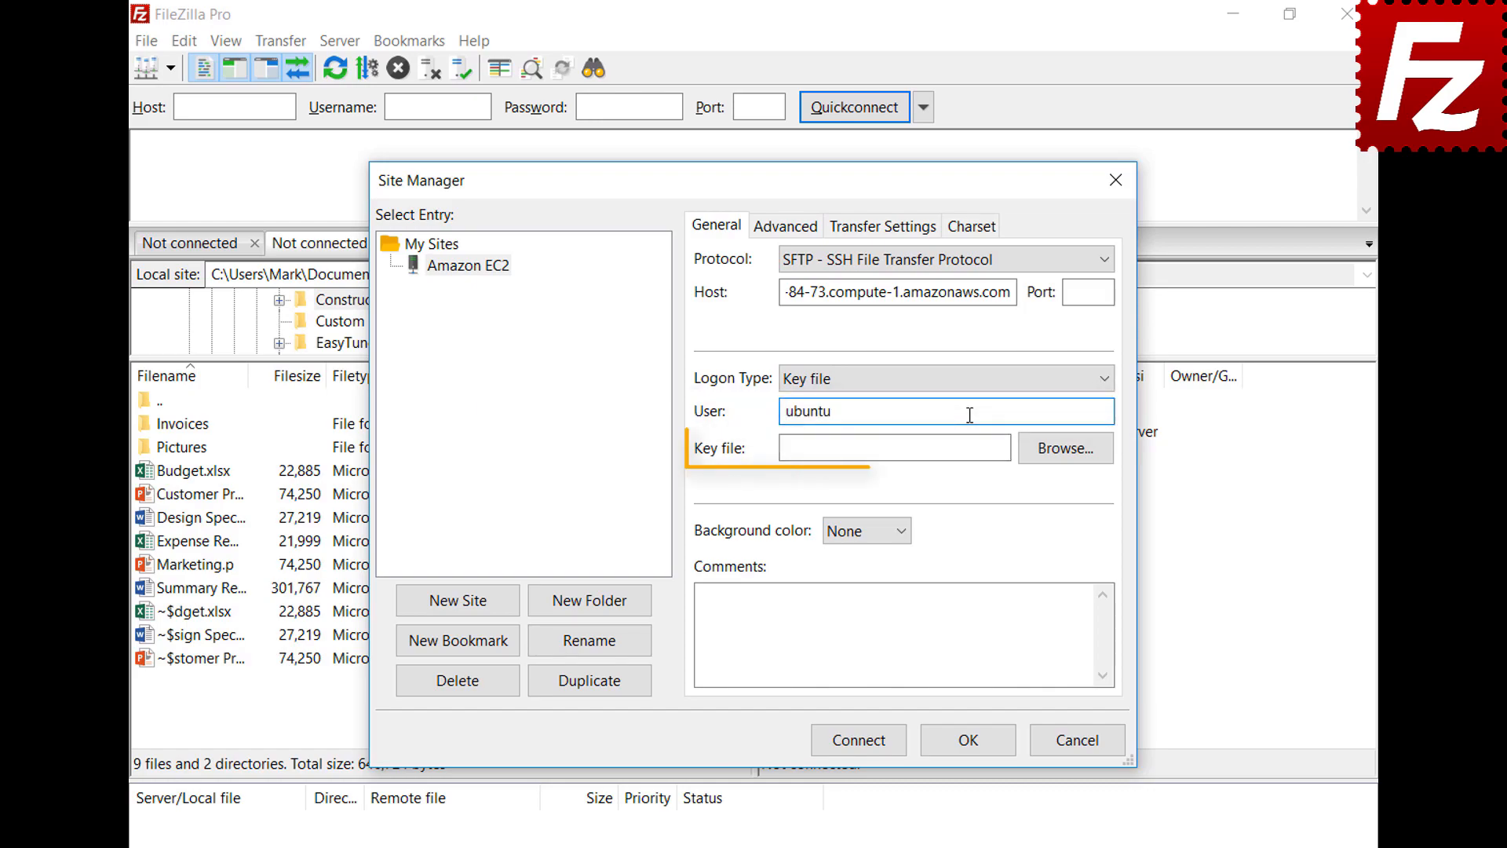
click(1066, 452)
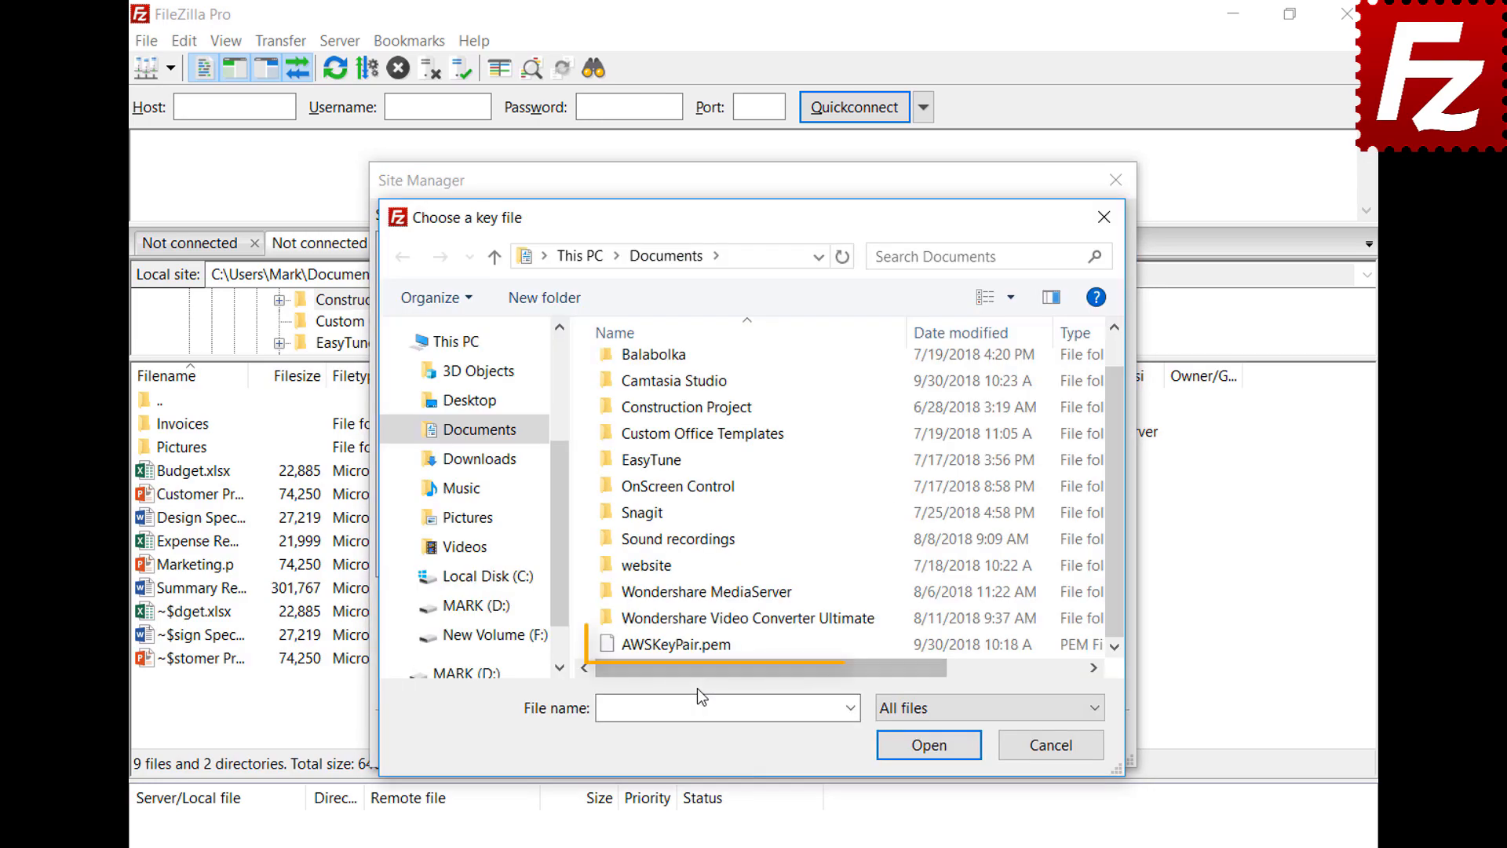
double_click(701, 650)
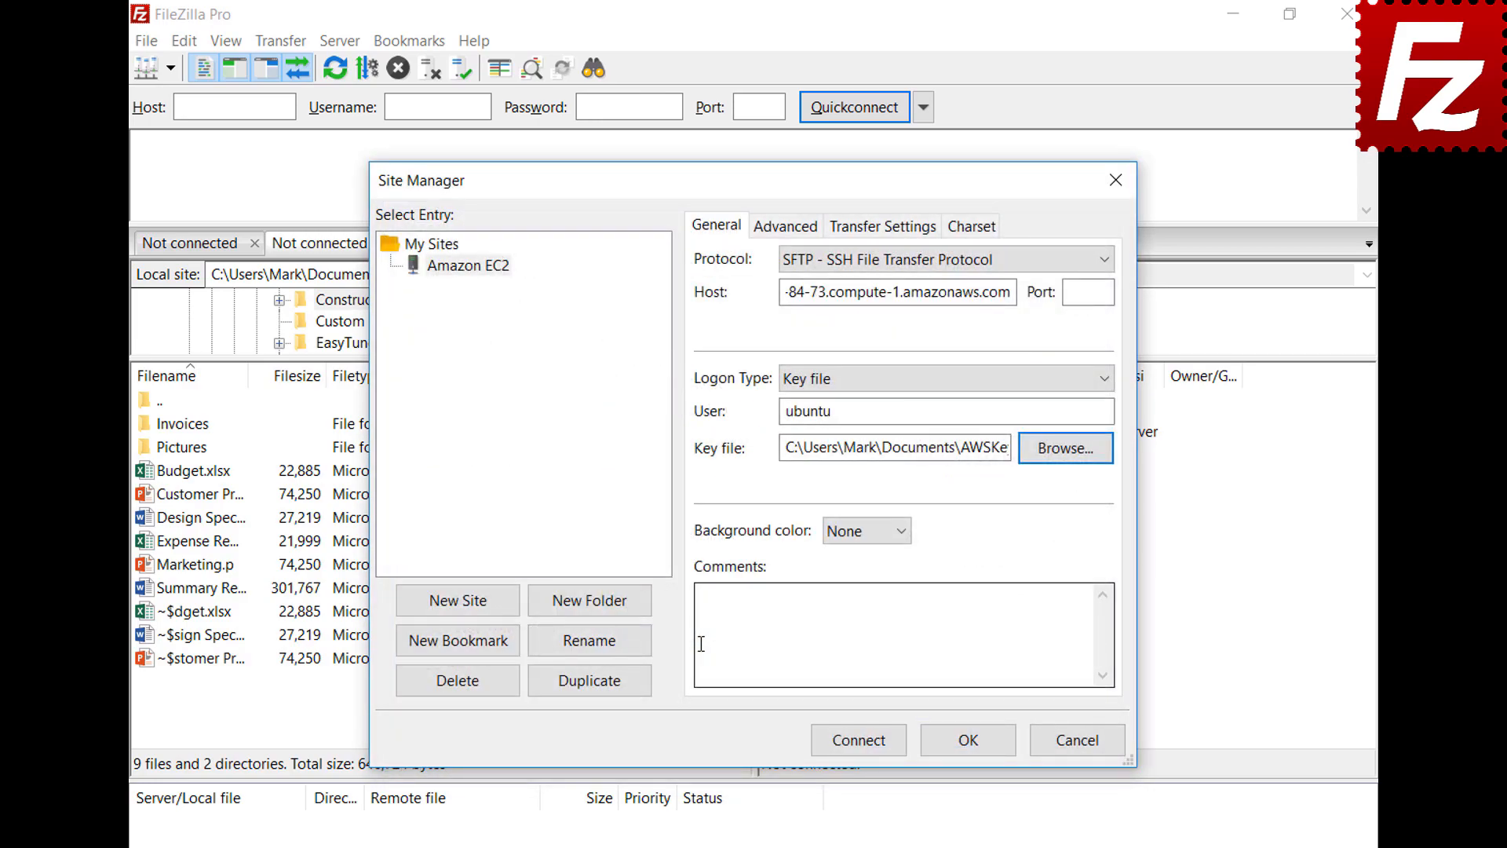
click(860, 744)
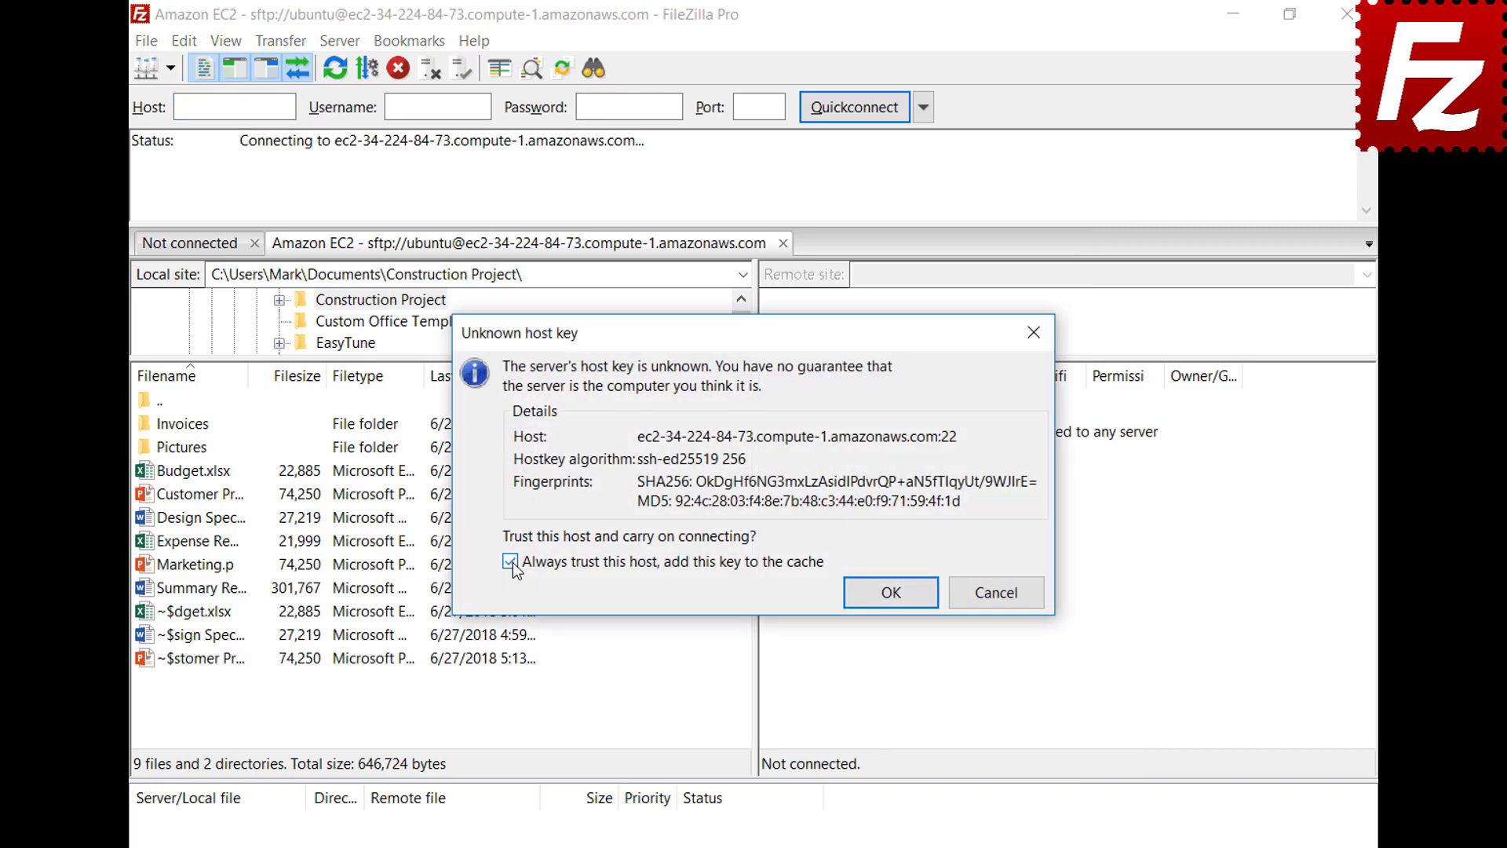
Step: Trust the EC2 host key, then go to buy FileZilla Pro for Windows on filezillapro.com
click(889, 591)
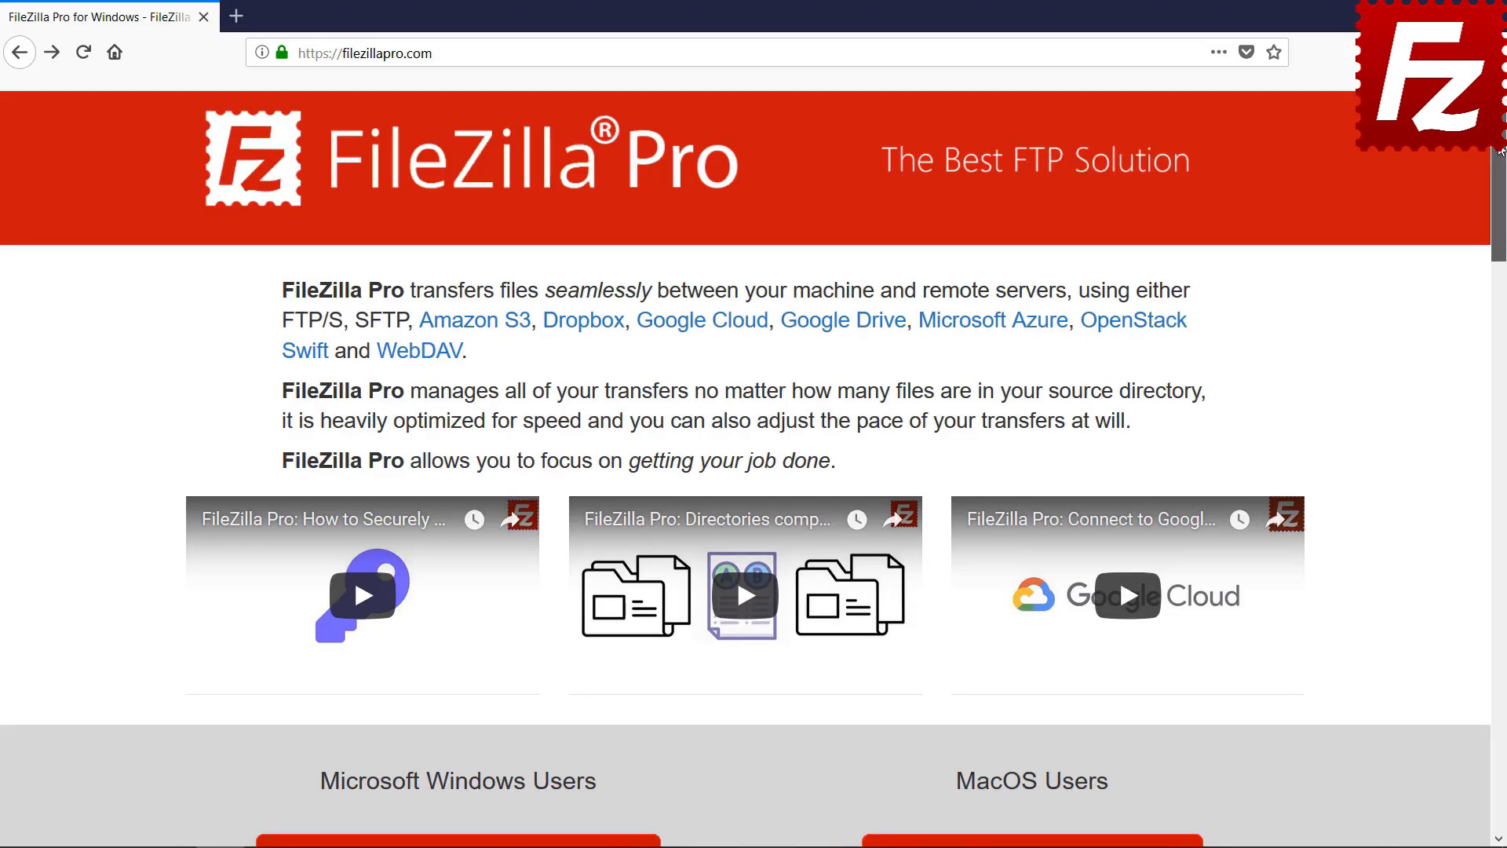
drag(1500, 176, 1499, 231)
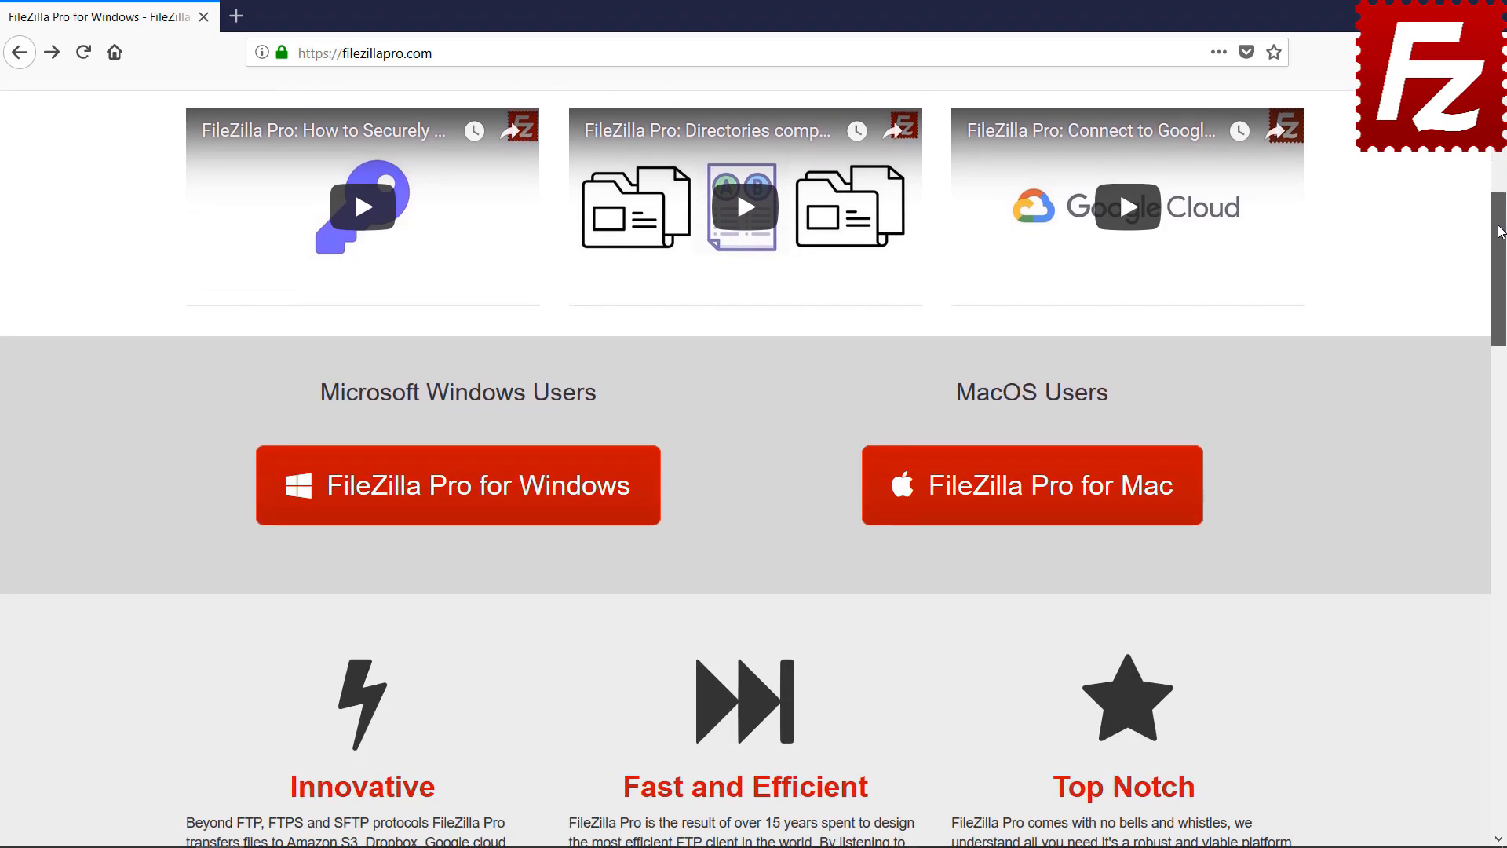
click(464, 514)
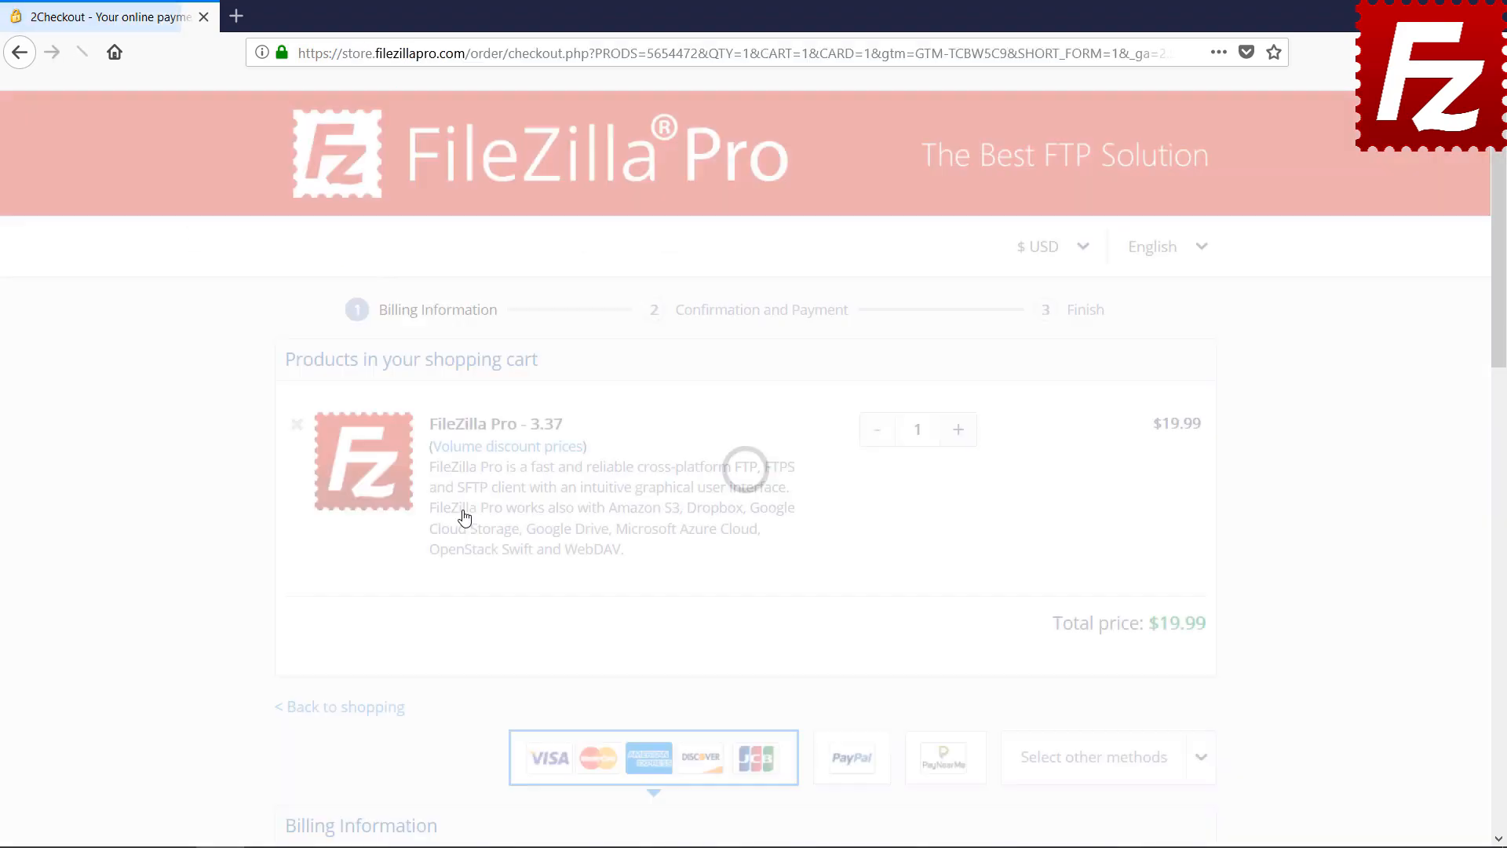